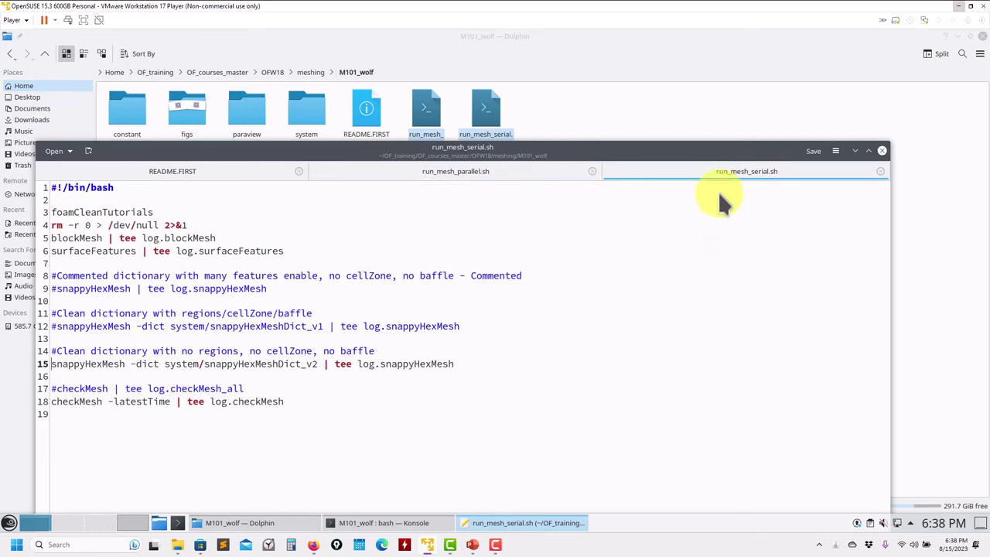
# Highlight the uncommented snappyHexMesh command that uses system/snappyHexMeshDict_v2 in run_mesh_serial.sh
pyautogui.moveTo(469, 366); pyautogui.dragTo(120, 375)
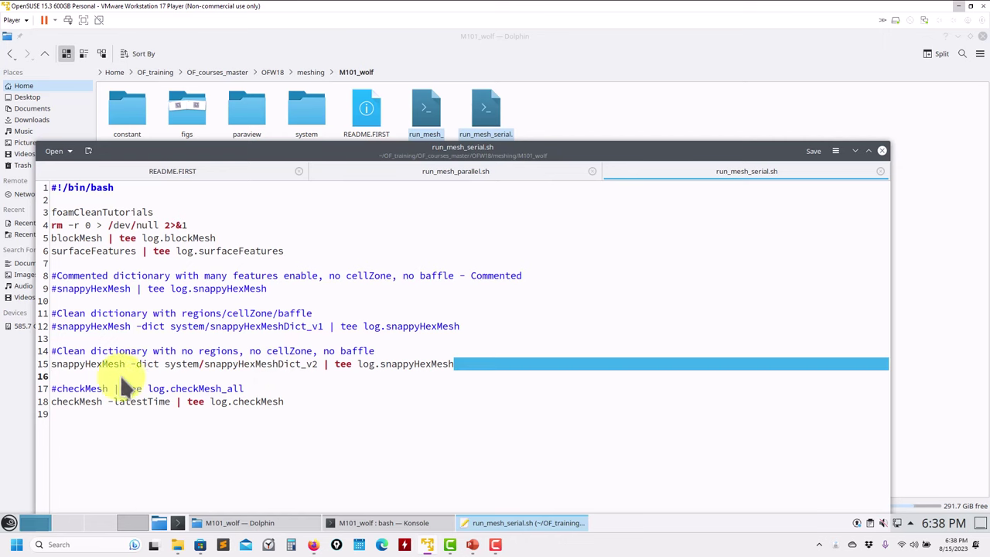
pyautogui.moveTo(23, 364); pyautogui.dragTo(23, 361)
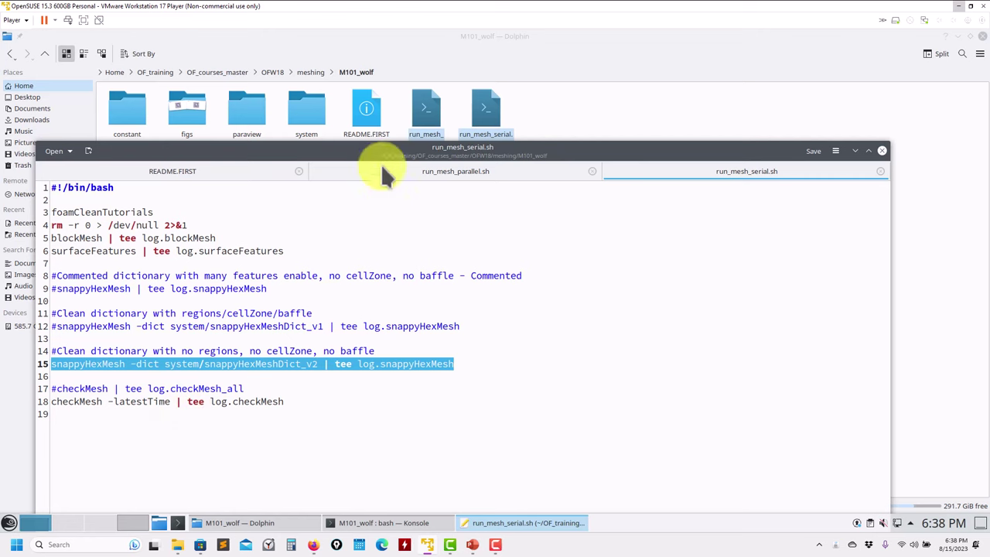
# Go into the system folder of the M101_wolf case and open blockMeshDict_v1 in Text Editor
pyautogui.click(293, 110)
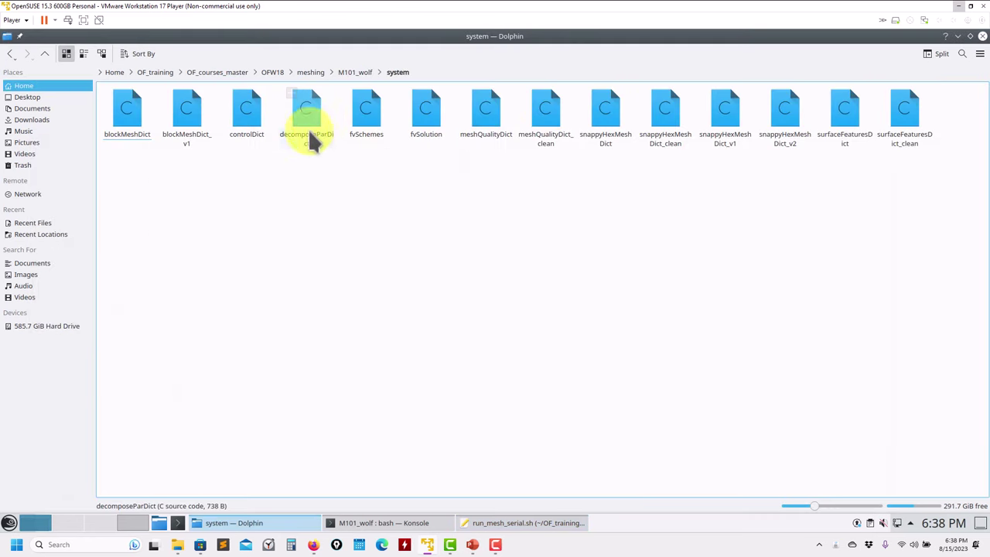
pyautogui.rightClick(130, 119)
pyautogui.press('Escape')
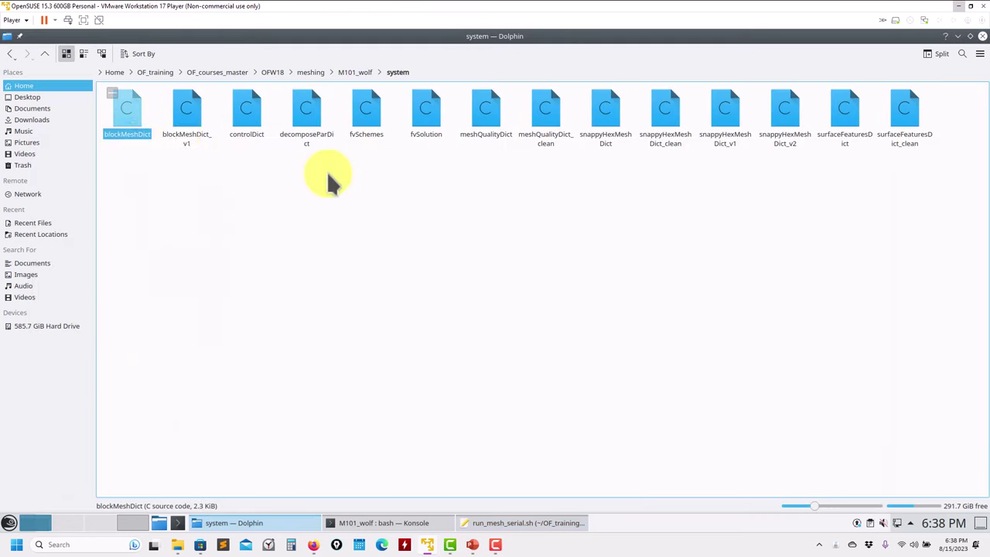
pyautogui.rightClick(188, 128)
pyautogui.moveTo(213, 146)
pyautogui.click(404, 168)
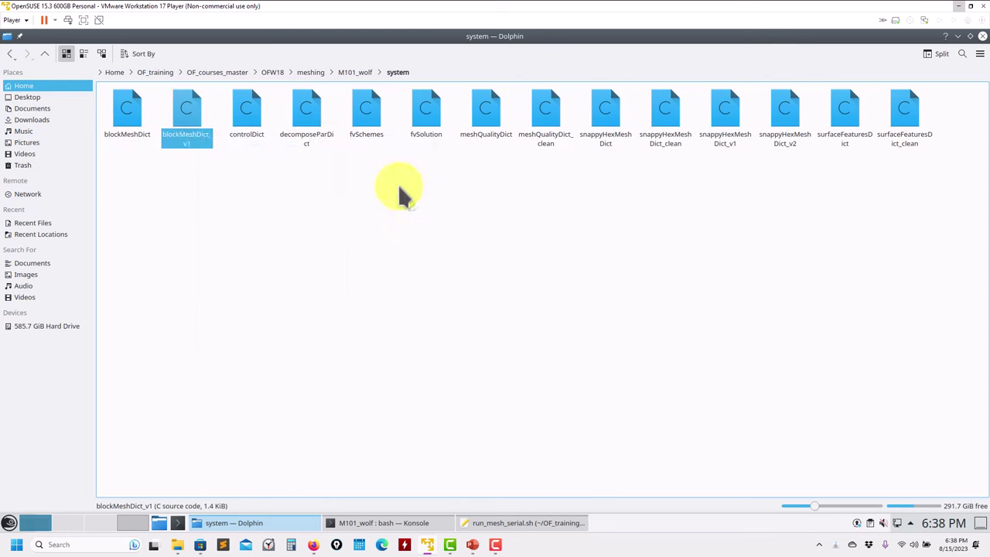
# Open snappyHexMeshDict, snappyHexMeshDict_clean and snappyHexMeshDict_v1 from the system folder together in Text Editor
pyautogui.click(642, 69)
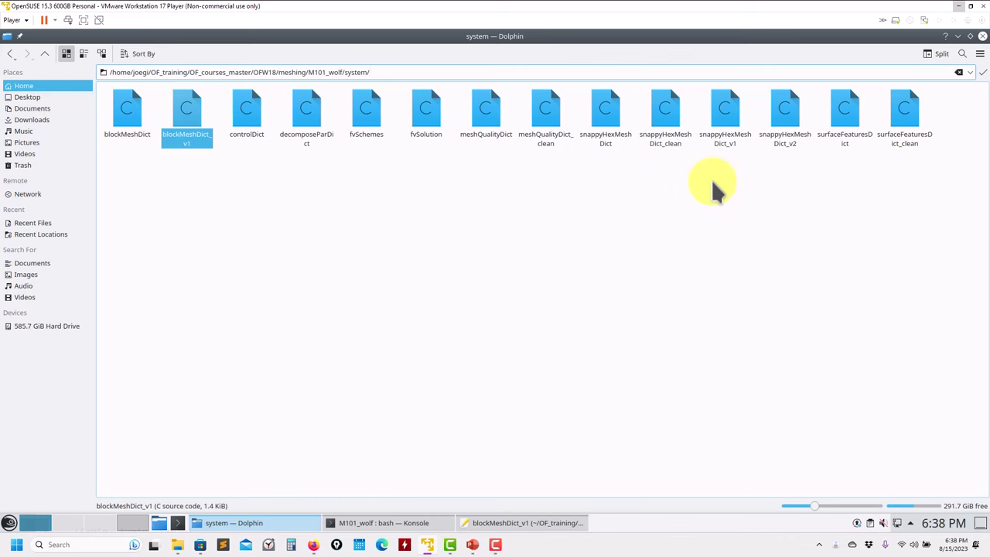
pyautogui.moveTo(743, 183); pyautogui.dragTo(613, 116)
pyautogui.rightClick(613, 116)
pyautogui.moveTo(754, 133)
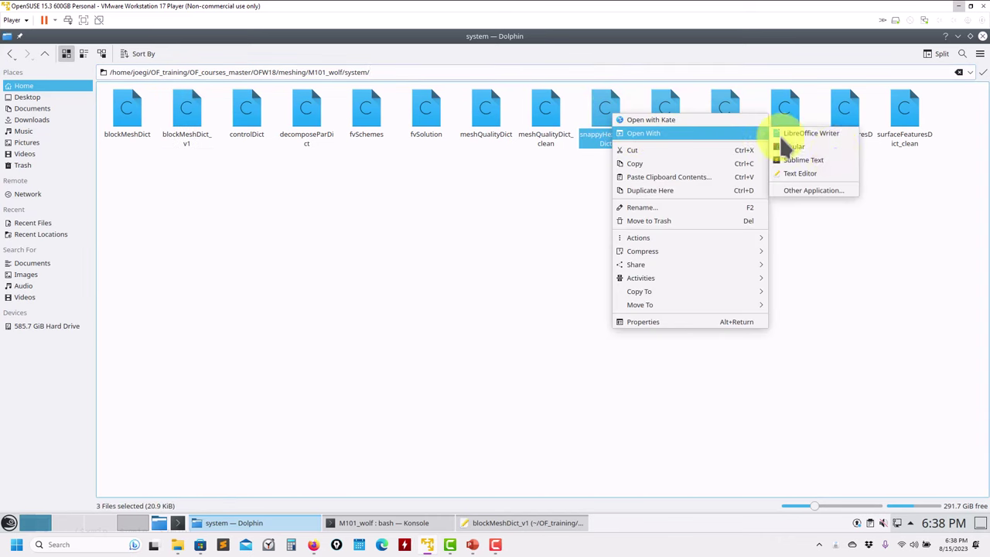
pyautogui.click(800, 174)
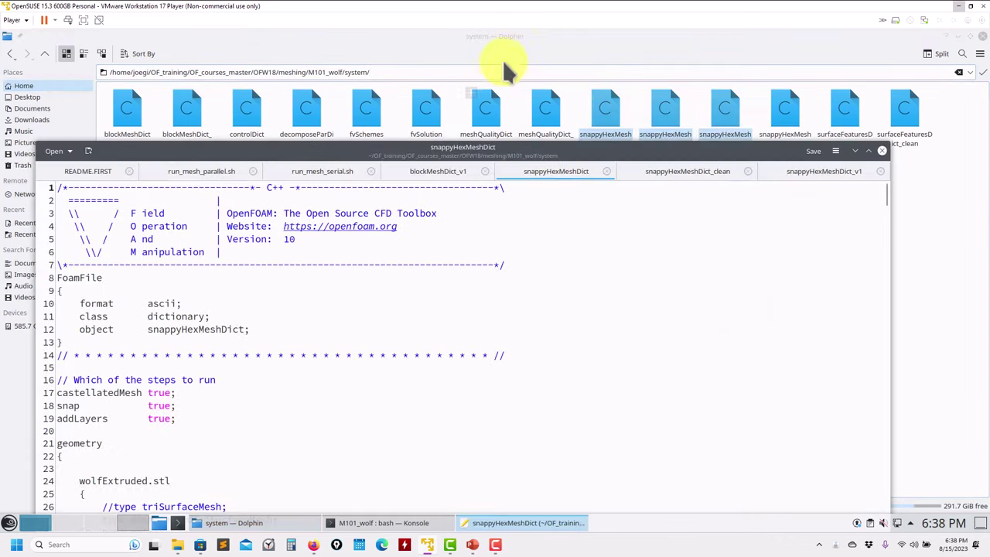
# Open surfaceFeaturesDict and surfaceFeaturesDict_clean from the system folder together in Text Editor
pyautogui.click(530, 43)
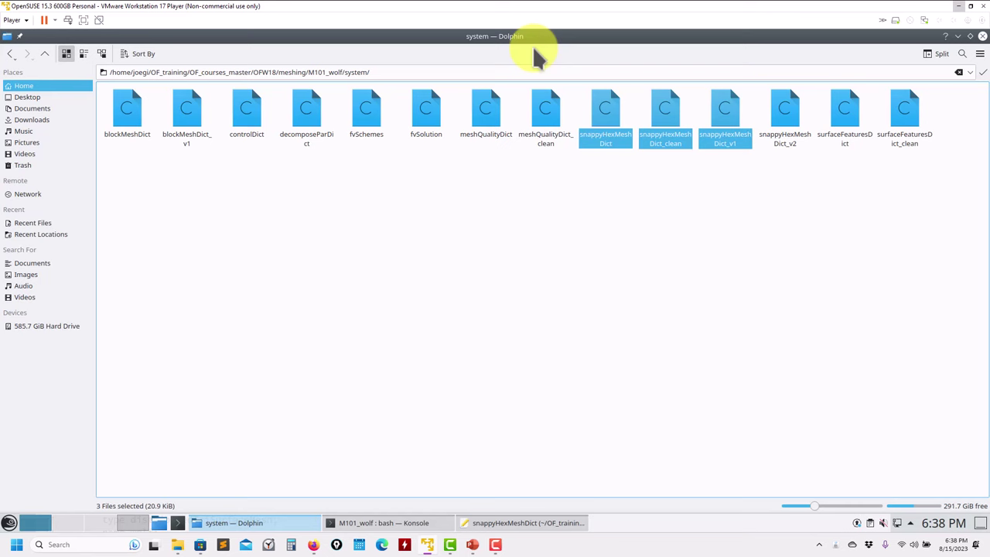
pyautogui.click(874, 185)
pyautogui.moveTo(922, 189); pyautogui.dragTo(839, 120)
pyautogui.rightClick(838, 117)
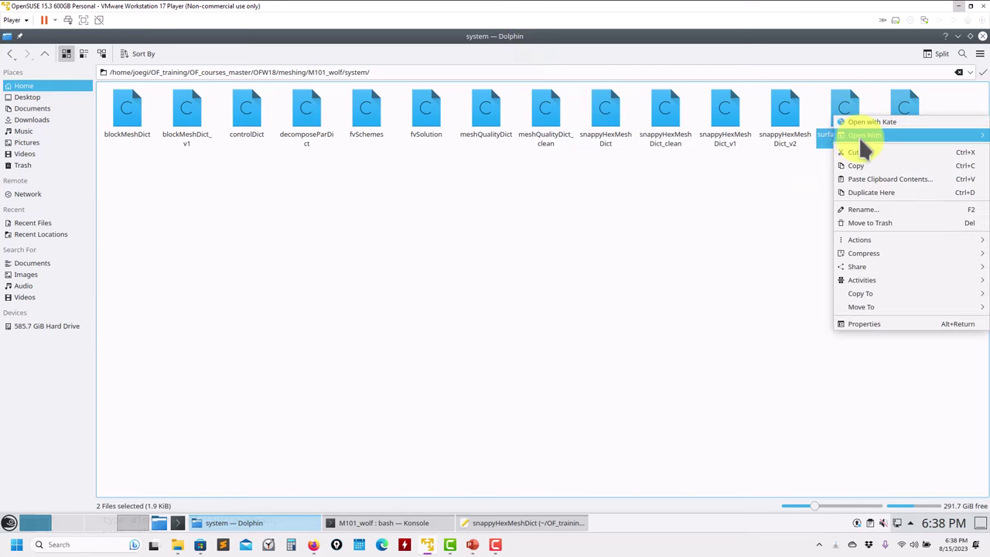
pyautogui.moveTo(864, 149)
pyautogui.click(770, 173)
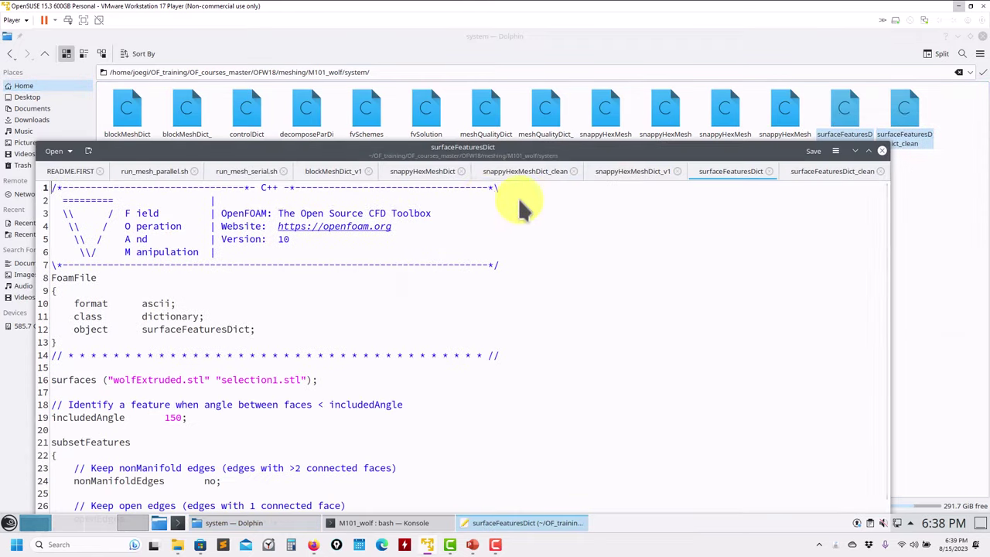
# Maximize the text editor and look through the run_mesh_serial.sh script and the snappyHexMeshDict_clean dictionary
pyautogui.click(868, 151)
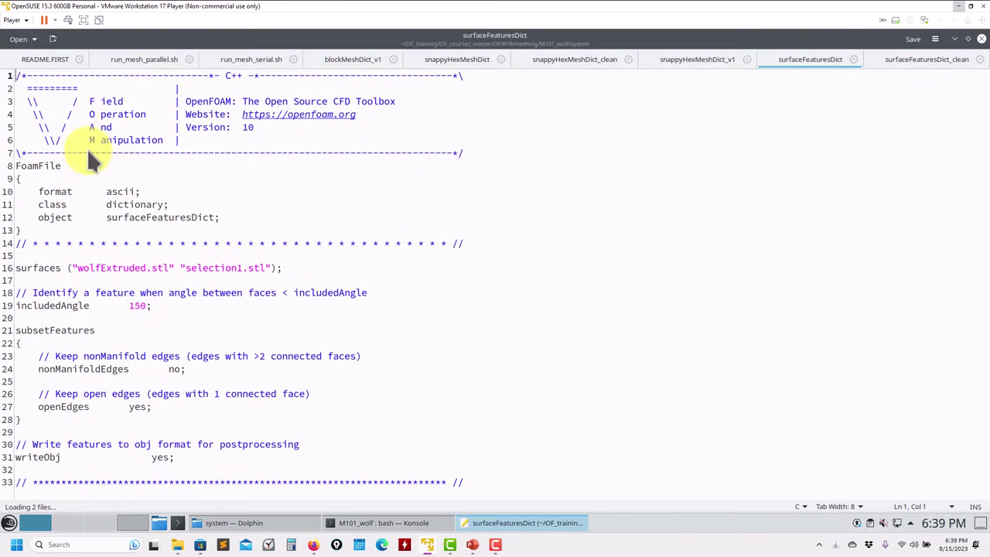
pyautogui.click(130, 59)
pyautogui.click(254, 58)
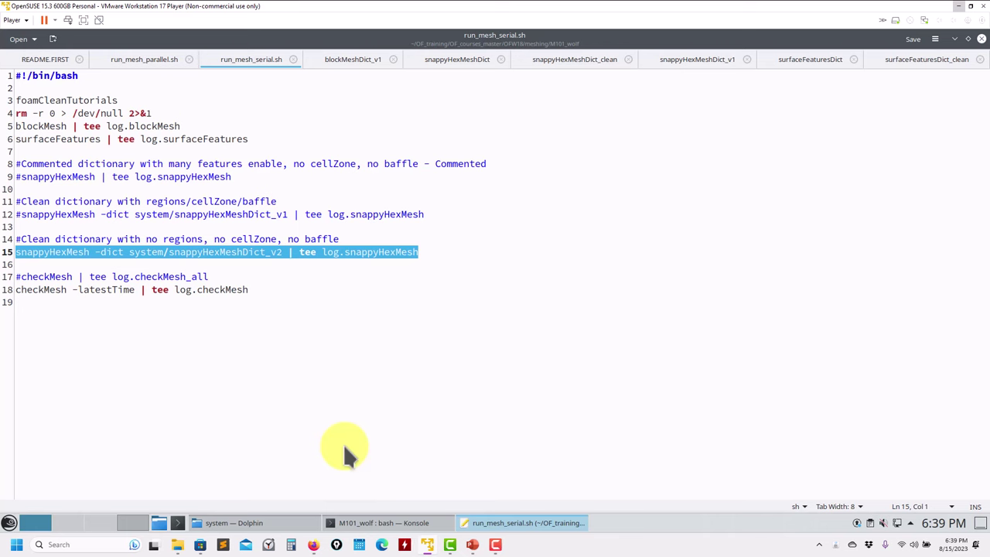
pyautogui.click(468, 62)
pyautogui.click(580, 60)
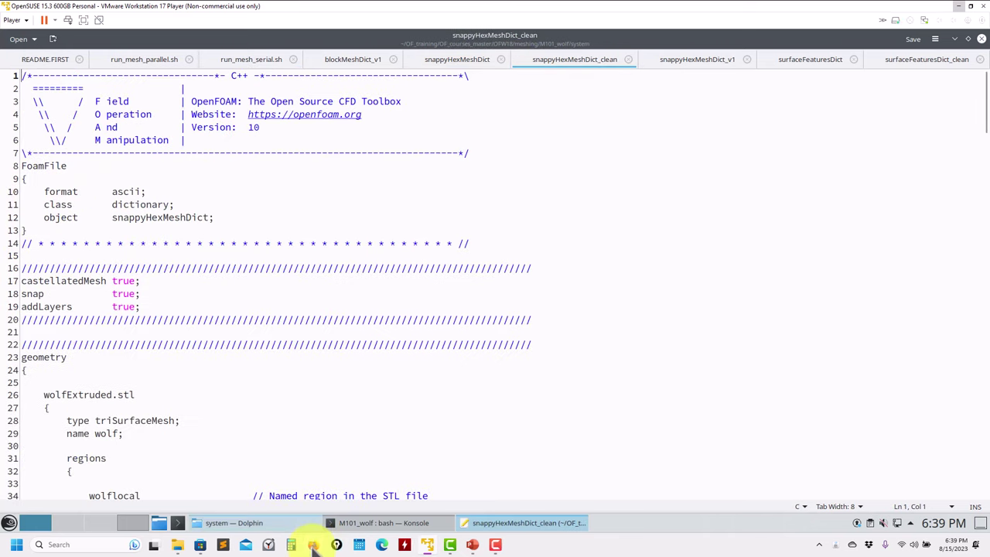
# Switch to Onshape in Firefox and open the document OFW18_openfoam_wolfDyn from the OFW18-TS folder
pyautogui.moveTo(313, 546)
pyautogui.click(362, 483)
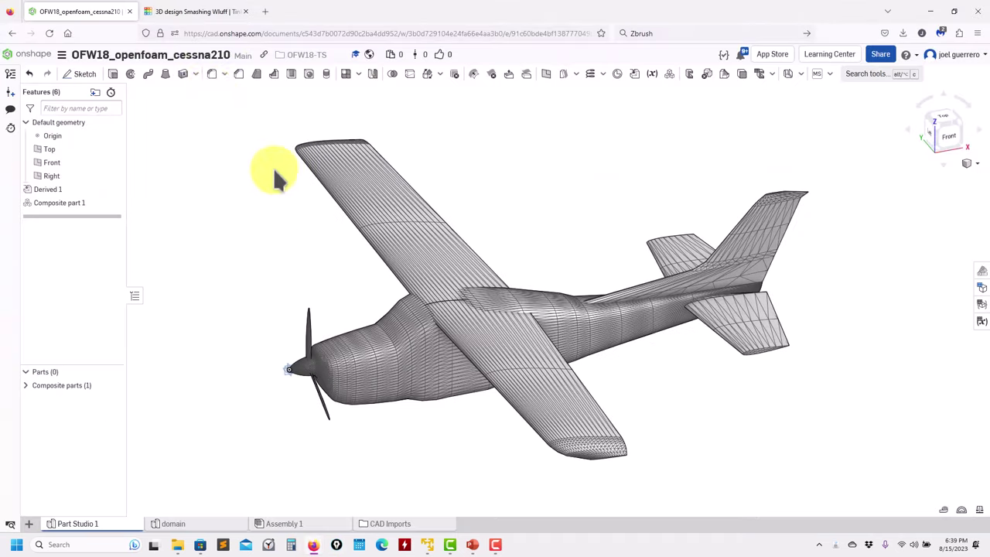
pyautogui.click(21, 54)
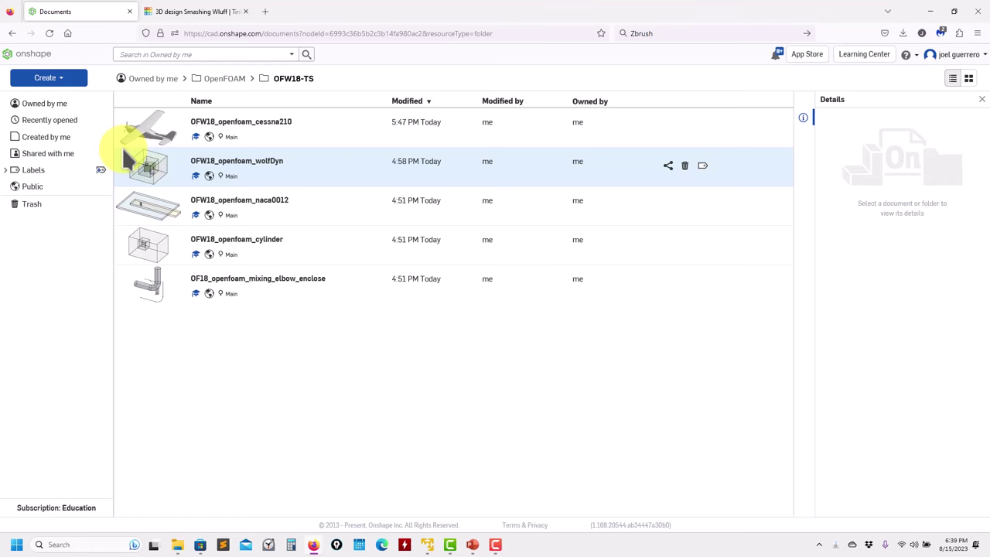
pyautogui.click(253, 165)
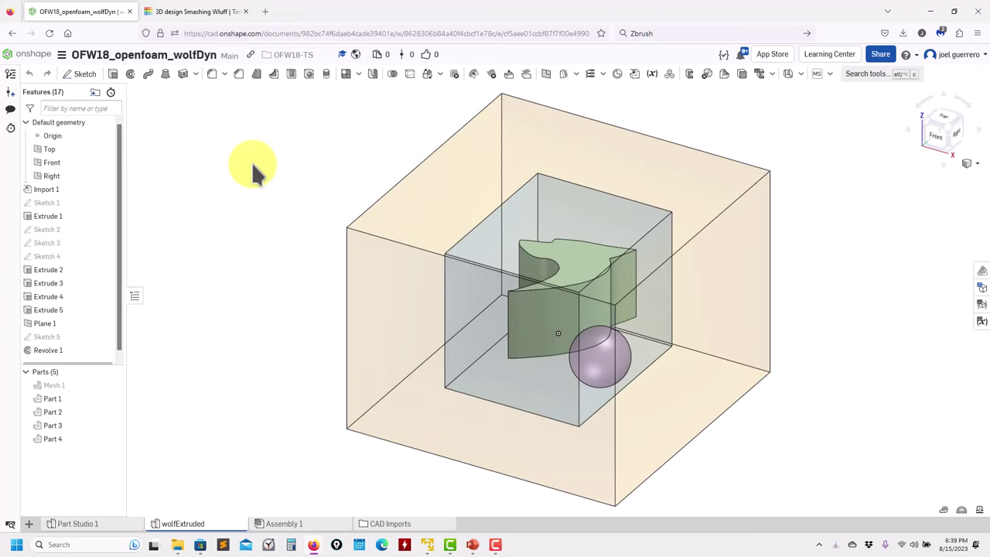
# Examine the extruded wolf and its surrounding volumes at an angle and from the top
pyautogui.moveTo(320, 283); pyautogui.dragTo(887, 250, button='right')
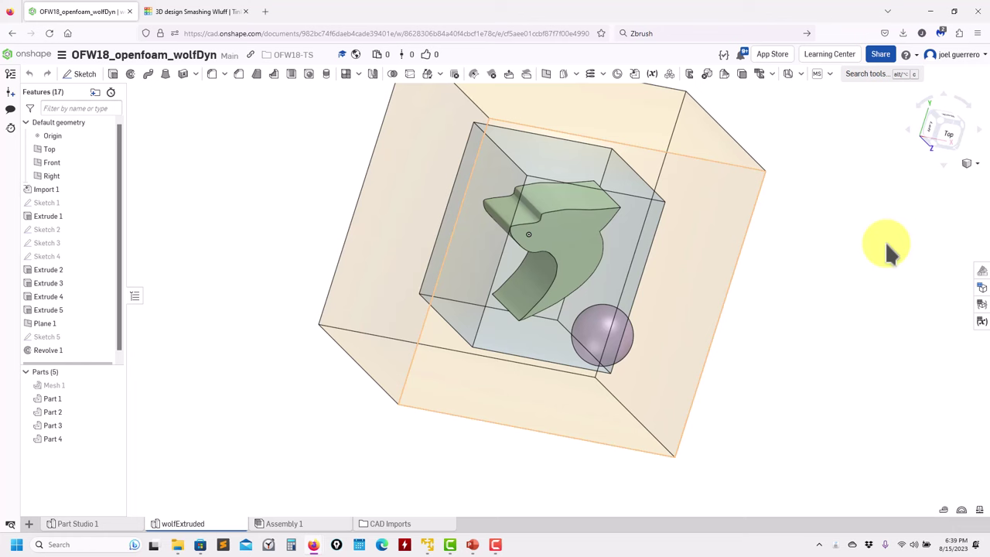
pyautogui.click(957, 136)
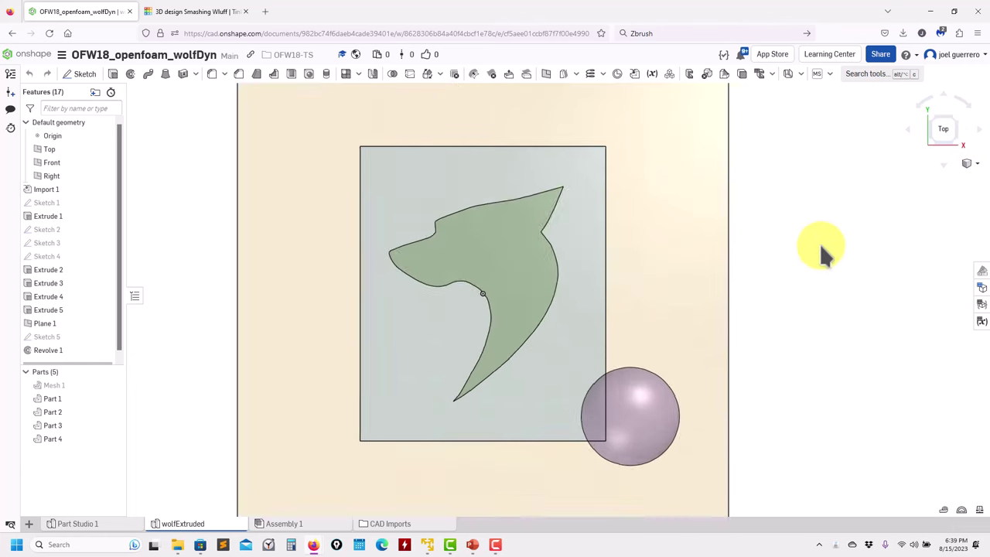
pyautogui.hotkey('shift', '7')
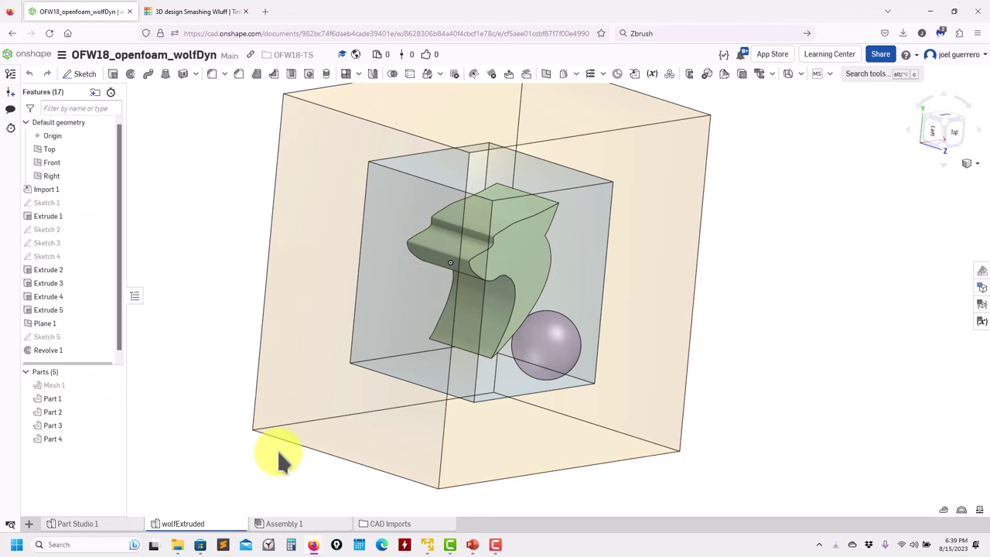
pyautogui.hotkey('shift', '5')
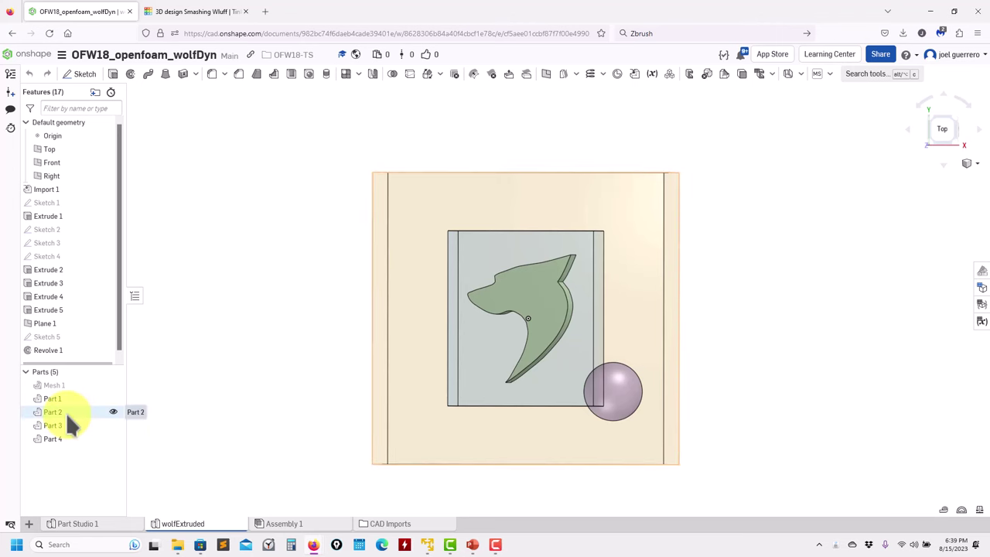
# Hide and show Part 2, Part 3 and Part 4 one after another to identify each volume
pyautogui.click(113, 411)
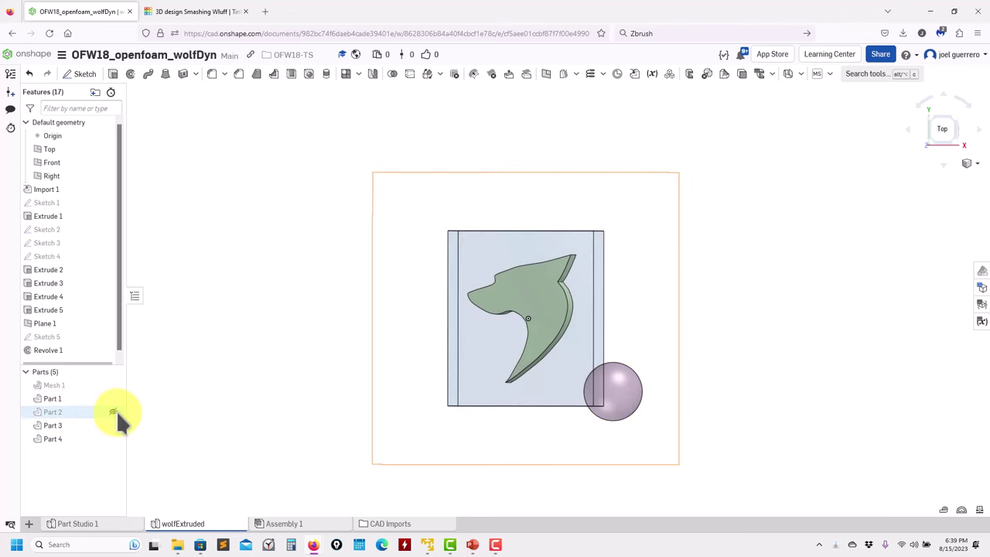
pyautogui.click(114, 411)
pyautogui.click(113, 425)
pyautogui.click(113, 424)
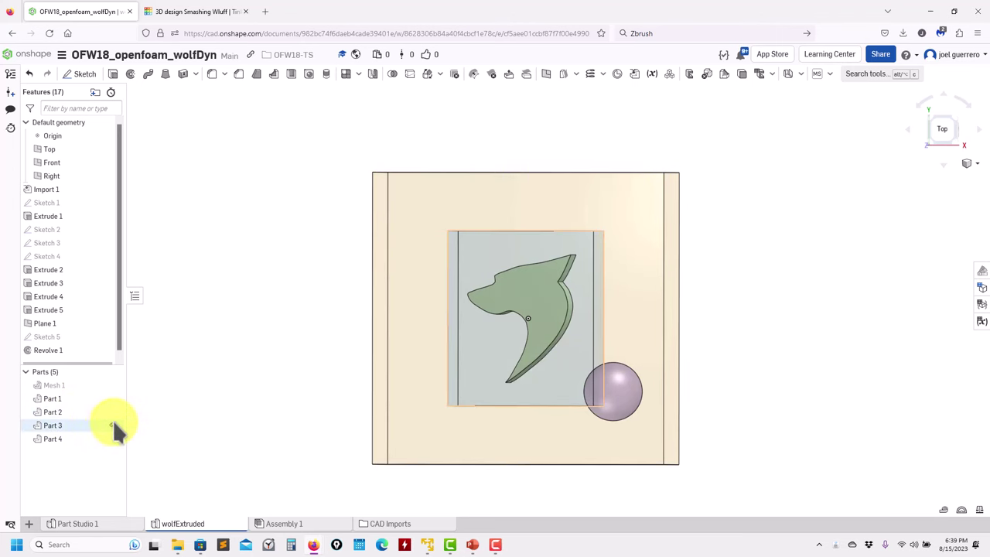
pyautogui.click(113, 439)
pyautogui.click(113, 439)
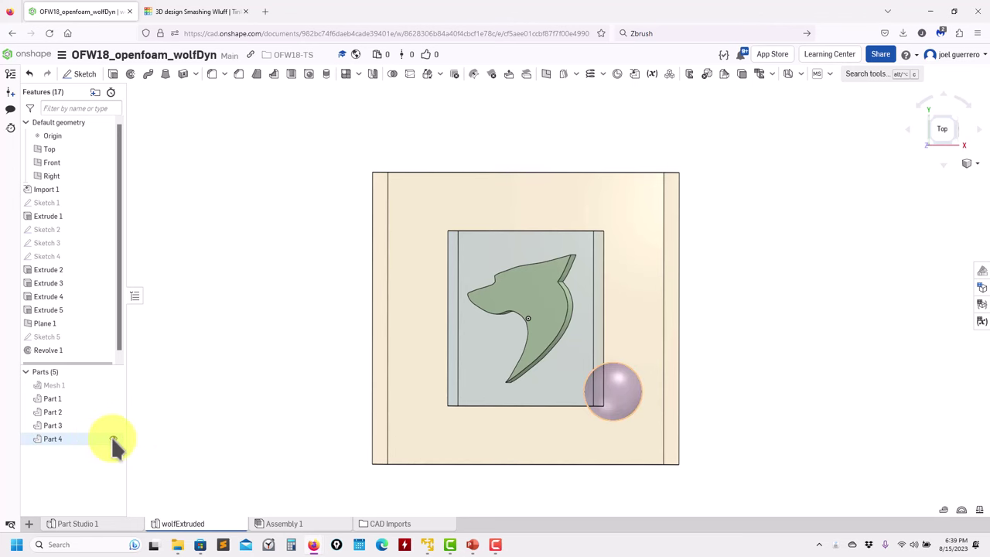
# Check how the inner box and the sphere lie relative to the wolf inside the outer box, and minimize the browser
pyautogui.moveTo(203, 449)
pyautogui.mouseDown(button='right')
pyautogui.moveTo(209, 420)
pyautogui.moveTo(247, 453)
pyautogui.moveTo(307, 448)
pyautogui.moveTo(212, 436)
pyautogui.mouseUp(button='right')
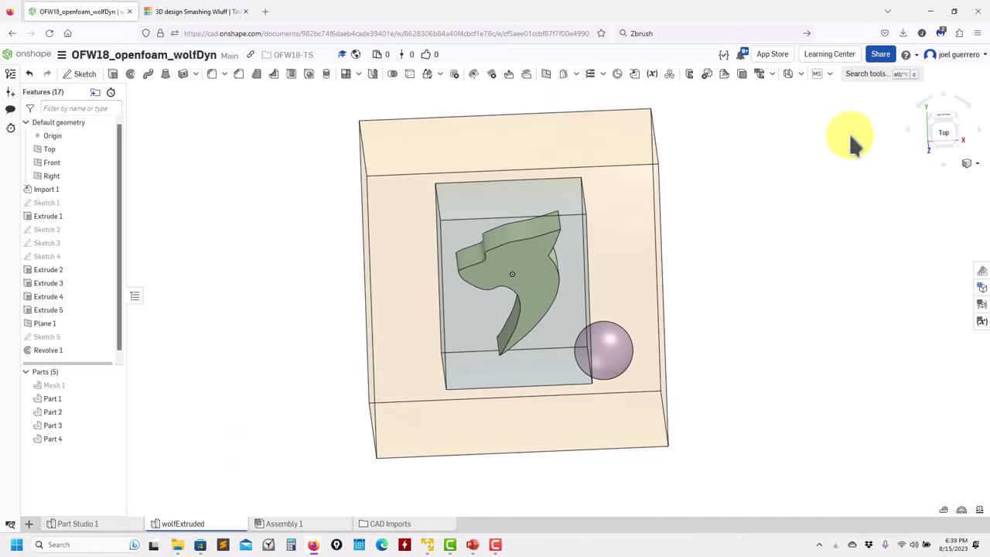
pyautogui.click(944, 134)
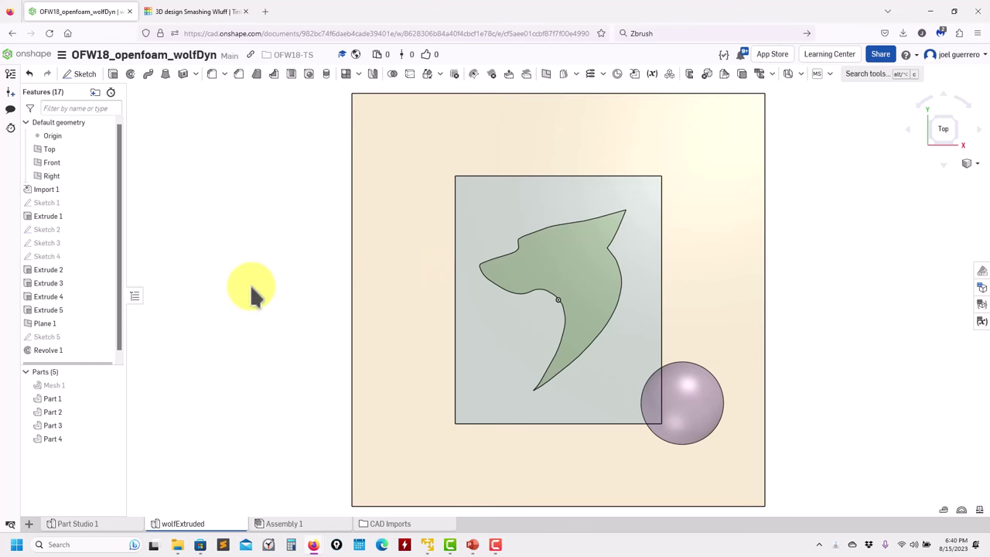
pyautogui.scroll(-2, 253, 316)
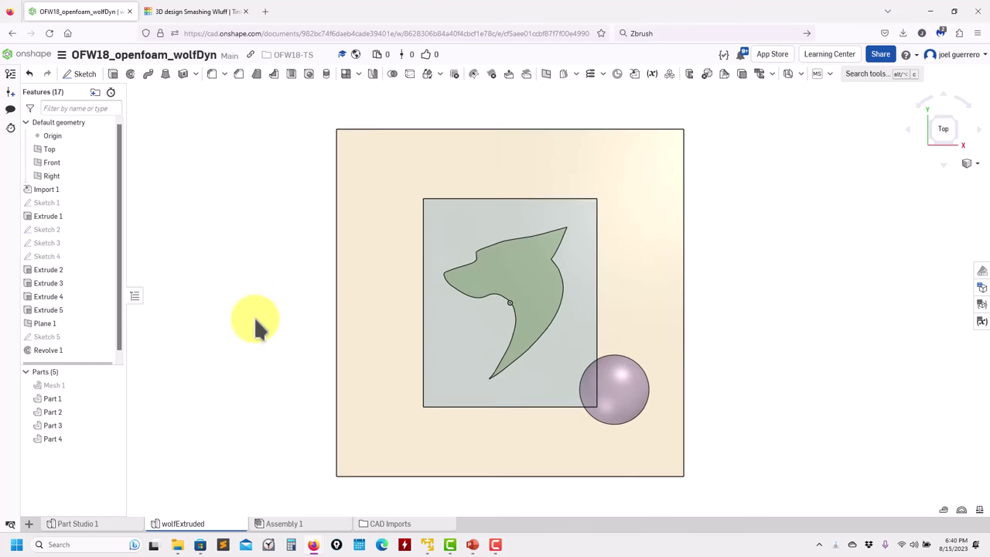
pyautogui.moveTo(263, 358); pyautogui.dragTo(316, 365, button='right')
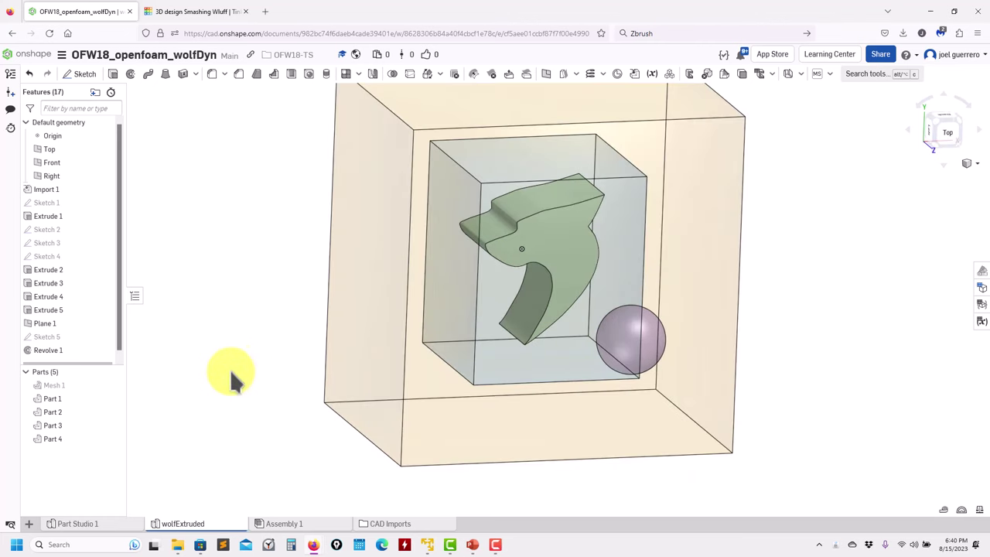
pyautogui.click(928, 13)
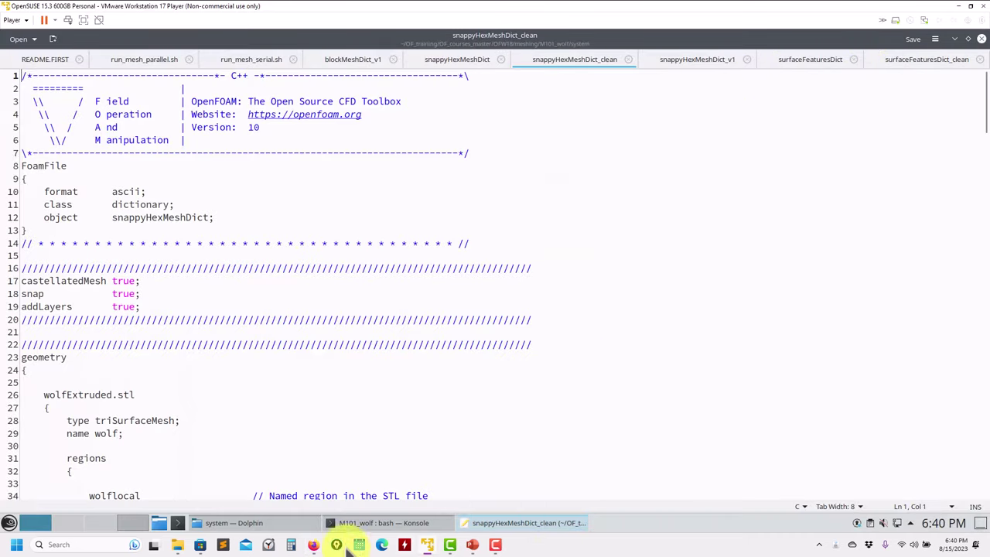
# Return to Onshape and read the coordinates of the outer box's minimum corner, then clear the selection
pyautogui.moveTo(313, 544)
pyautogui.click(364, 514)
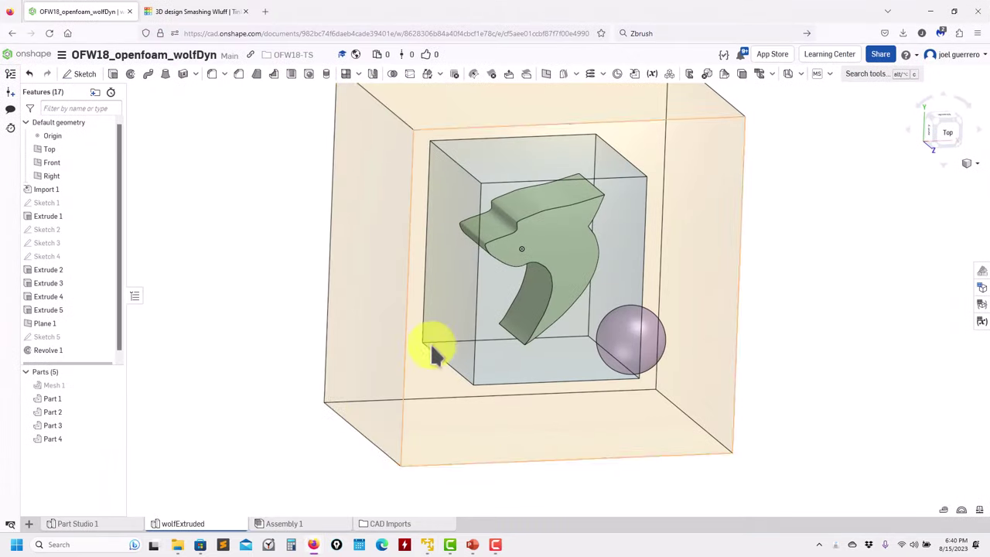
pyautogui.click(323, 403)
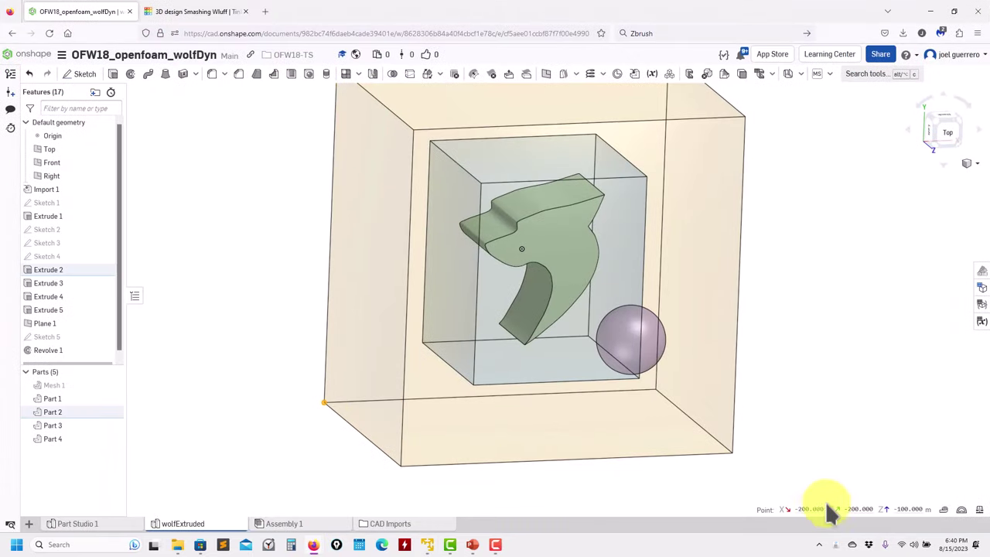
pyautogui.click(758, 124)
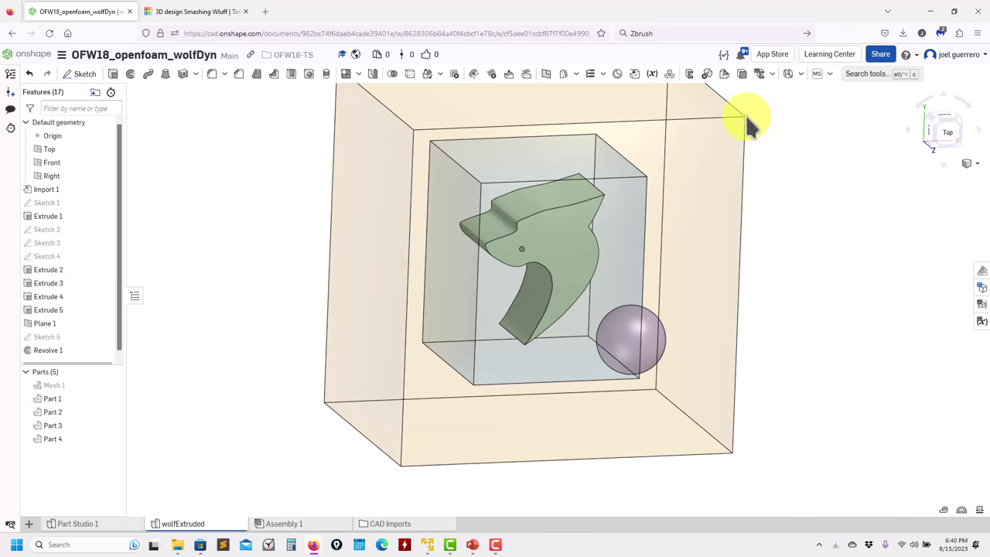
# Go back to the text editor and review the domain limits, block definition and wall patches in blockMeshDict_v1
pyautogui.click(931, 11)
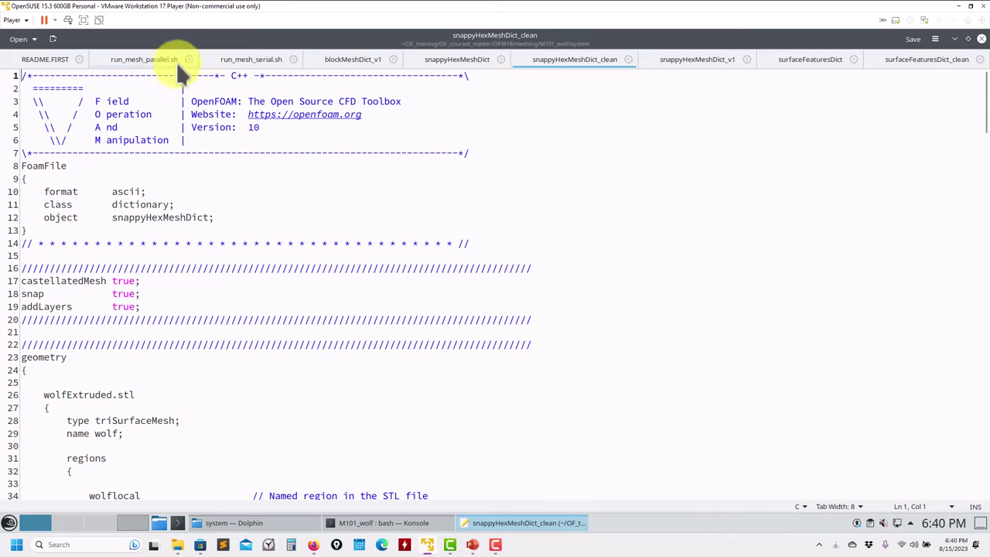
pyautogui.click(349, 62)
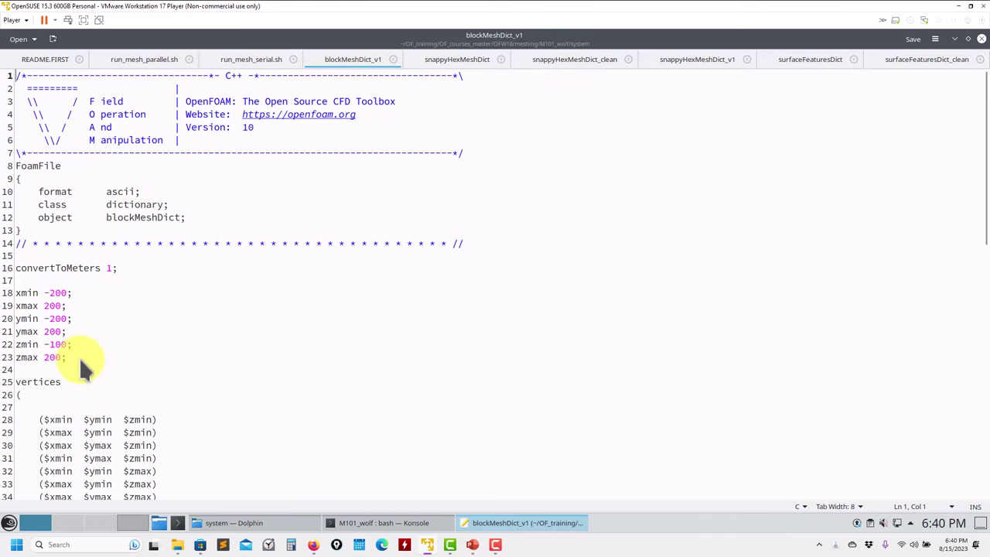
pyautogui.moveTo(77, 358); pyautogui.dragTo(3, 299)
pyautogui.scroll(-16, 147, 357)
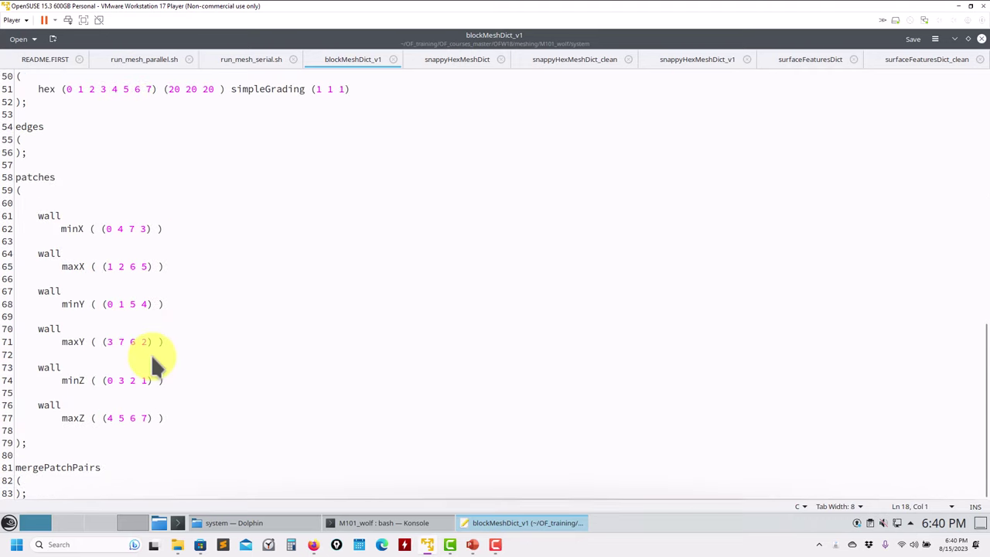
# Switch to the terminal and run blockMesh in the M101_wolf case directory
pyautogui.click(957, 39)
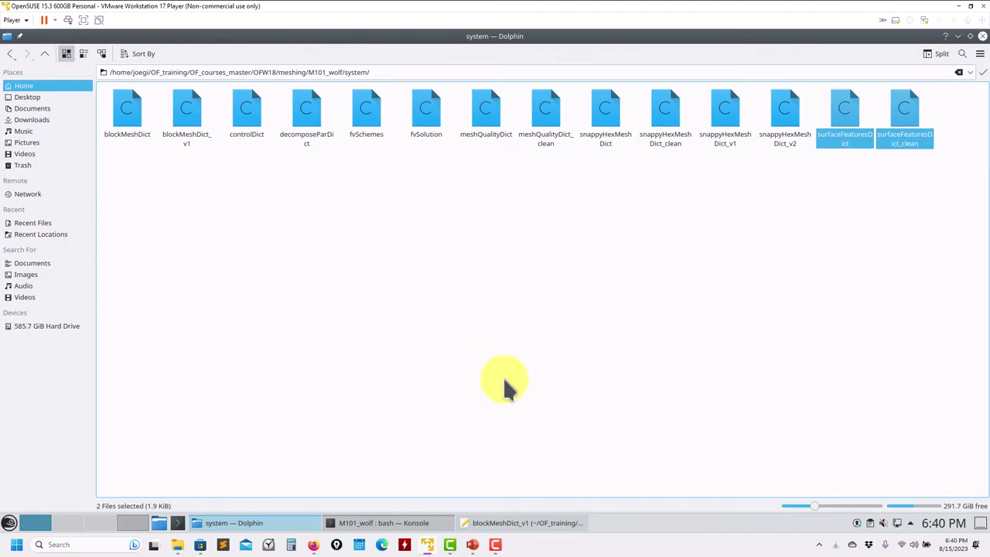
pyautogui.click(391, 525)
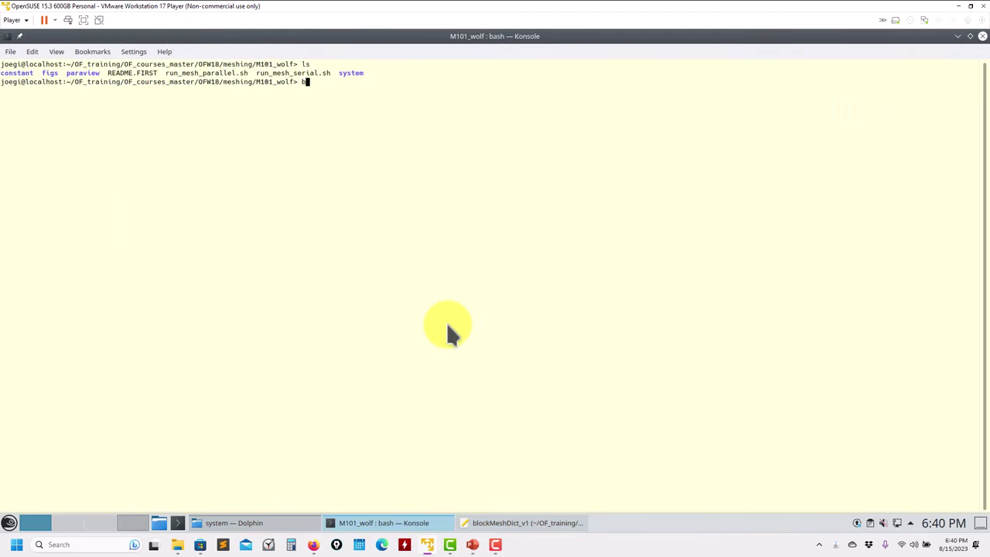
pyautogui.write('blockMesh')
pyautogui.press('Return')
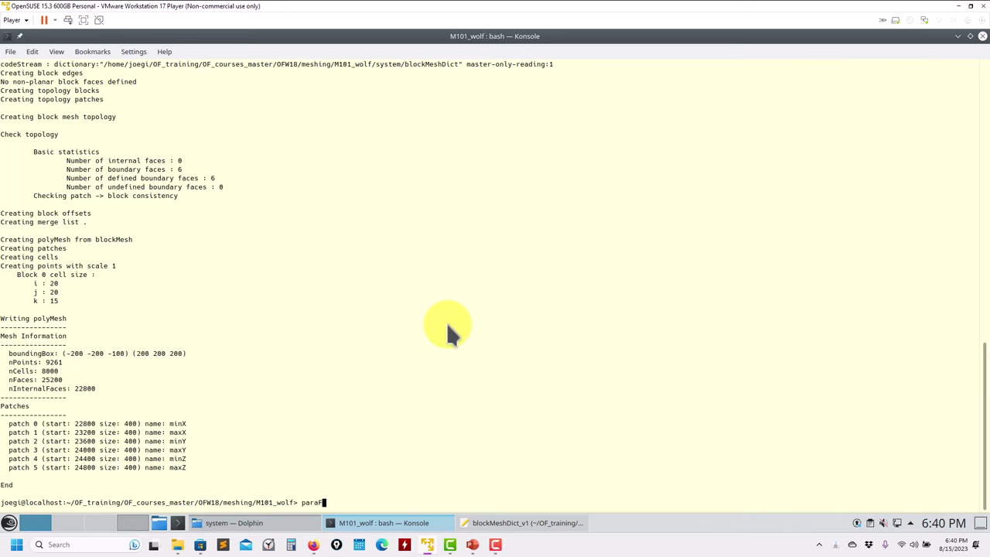
# Launch paraFoam from the terminal and load the M101_wolf.OpenFOAM mesh
pyautogui.press('BackSpace')
pyautogui.press('Return')
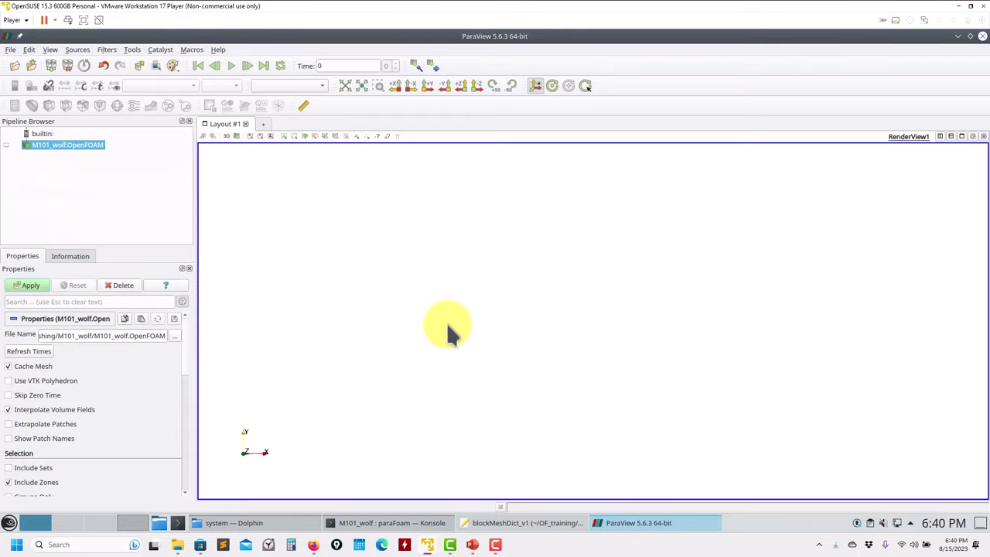
pyautogui.click(31, 285)
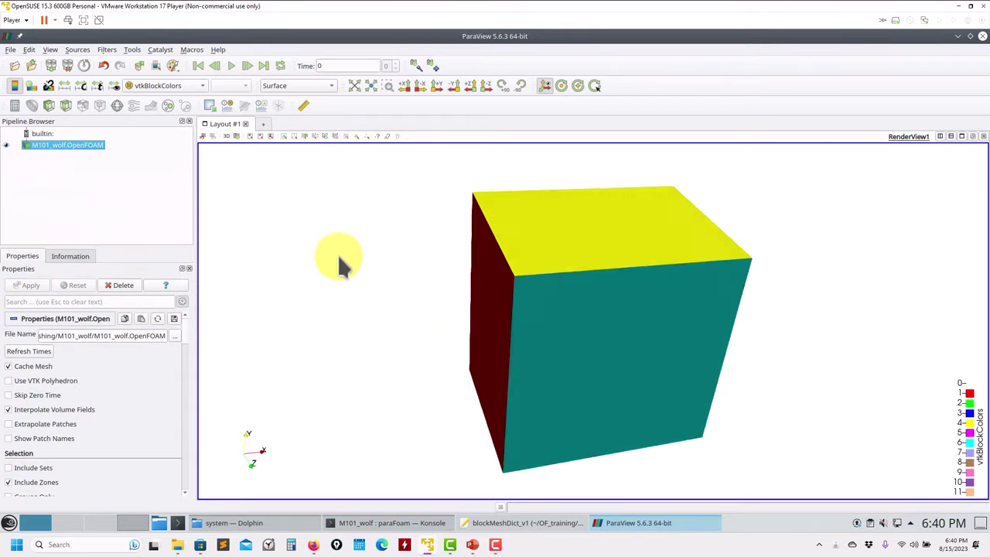
# Display the background mesh as Surface With Edges, and finally as Wireframe
pyautogui.click(284, 86)
pyautogui.click(317, 117)
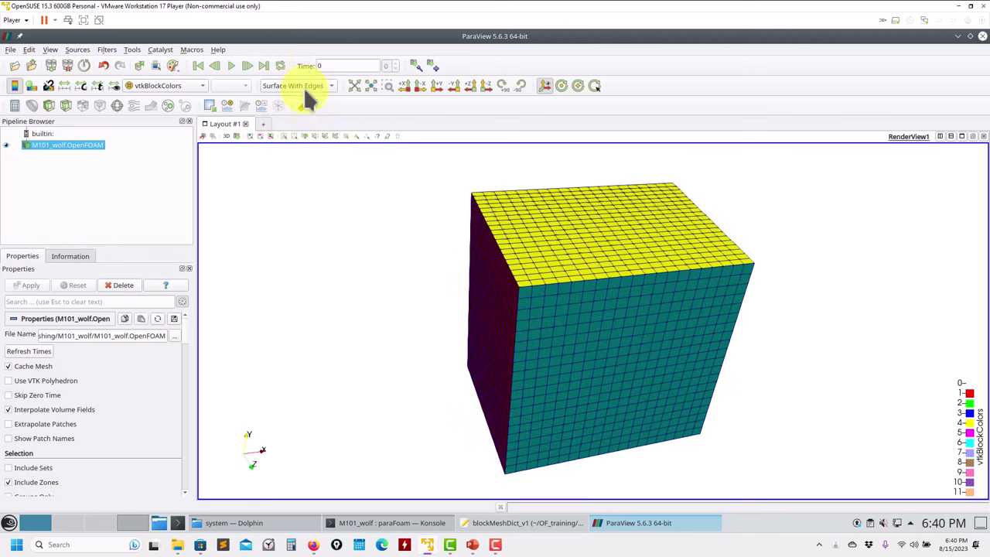
pyautogui.click(304, 84)
pyautogui.click(284, 137)
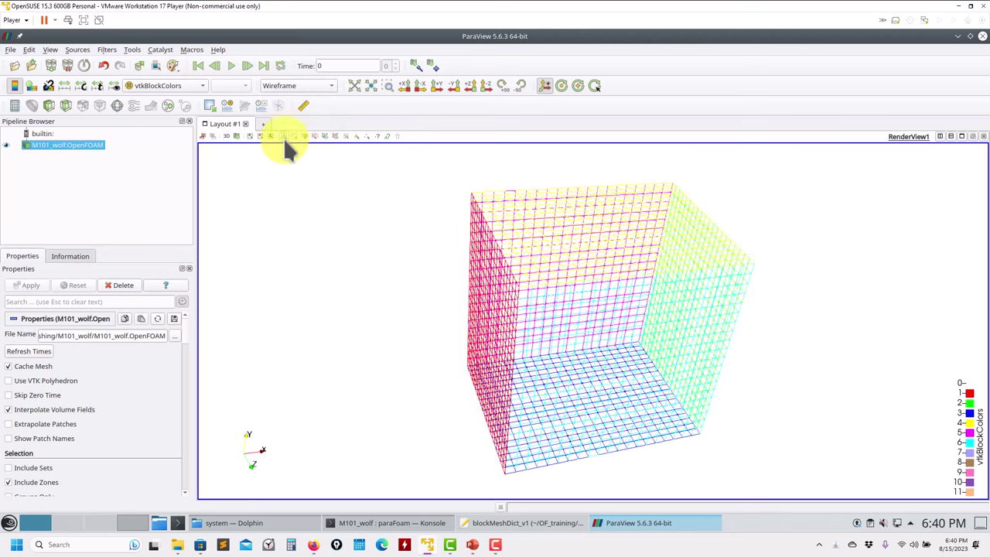
# Change the background mesh coloring to Solid Color and close the color map editor
pyautogui.scroll(-6, 183, 341)
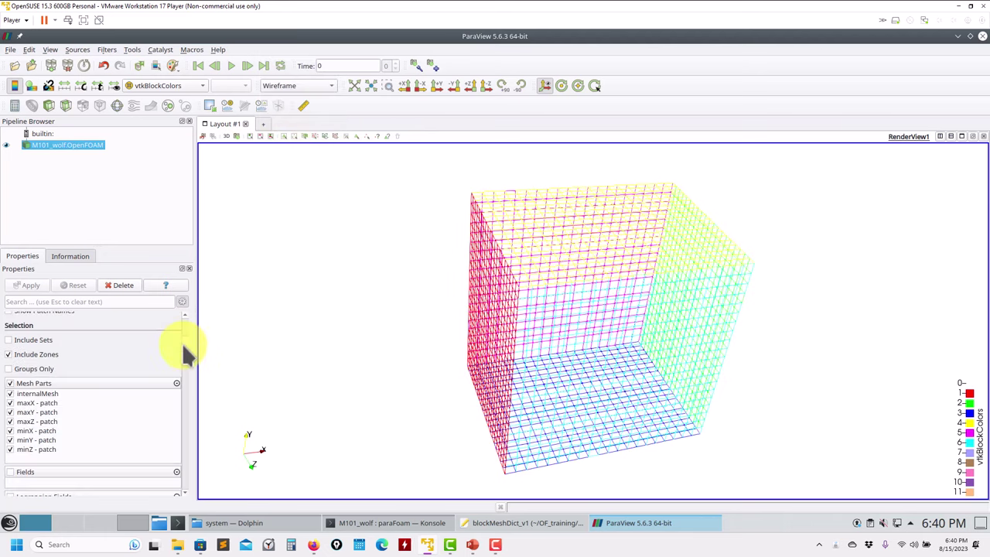
pyautogui.scroll(4, 195, 328)
pyautogui.scroll(-3, 195, 364)
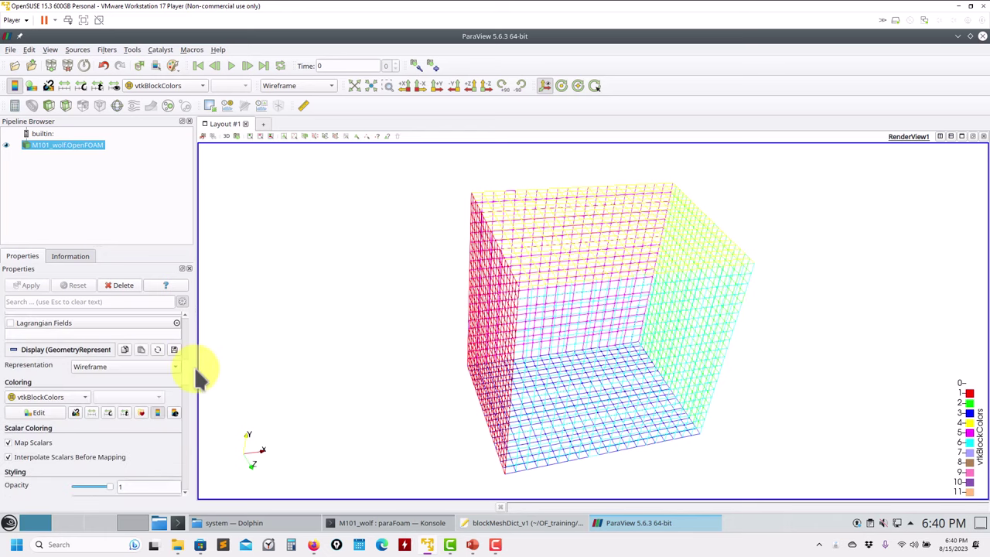
pyautogui.click(35, 405)
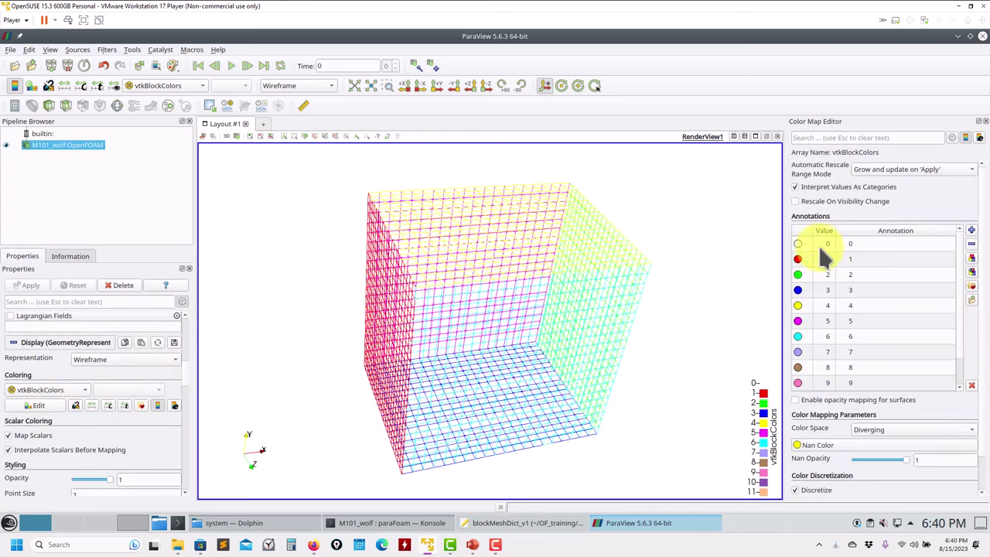
pyautogui.moveTo(976, 121); pyautogui.dragTo(302, 116)
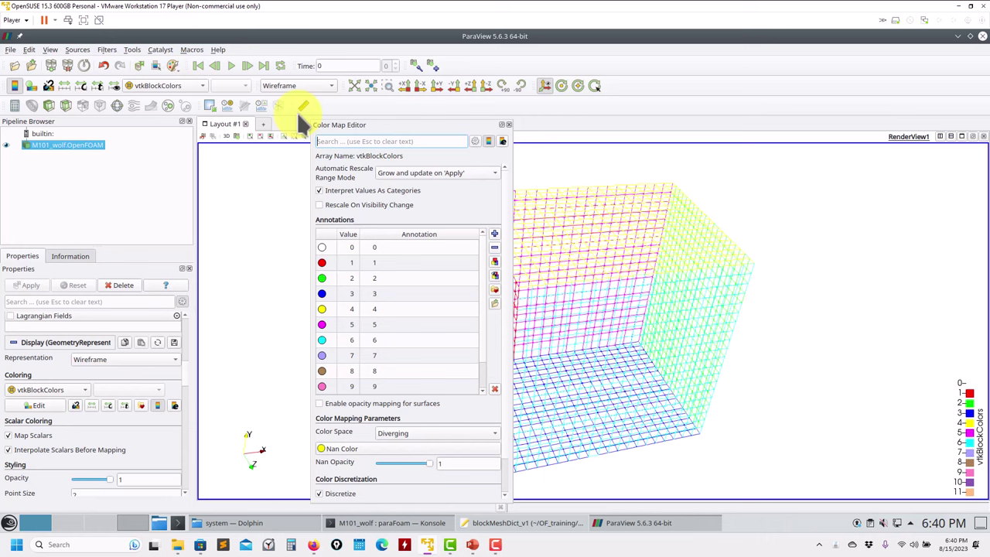
pyautogui.click(189, 85)
pyautogui.click(193, 60)
pyautogui.click(504, 124)
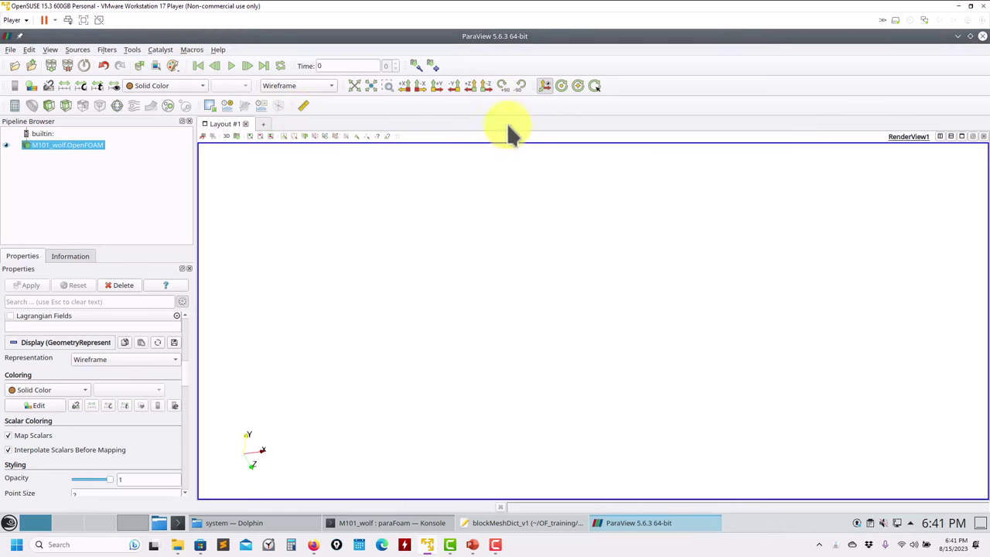
# Set the background mesh's solid color to black (#000000)
pyautogui.click(68, 389)
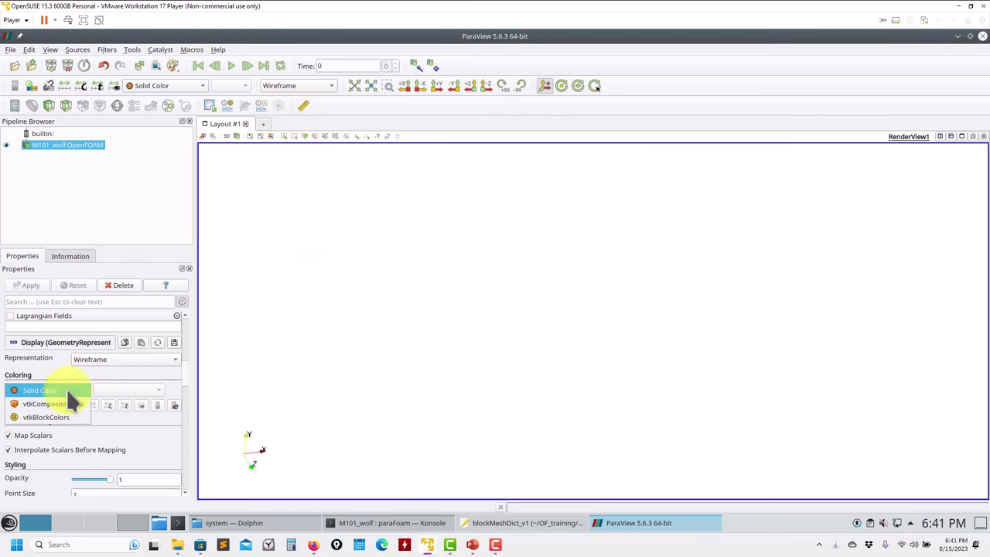
pyautogui.click(66, 390)
pyautogui.click(38, 406)
pyautogui.click(366, 173)
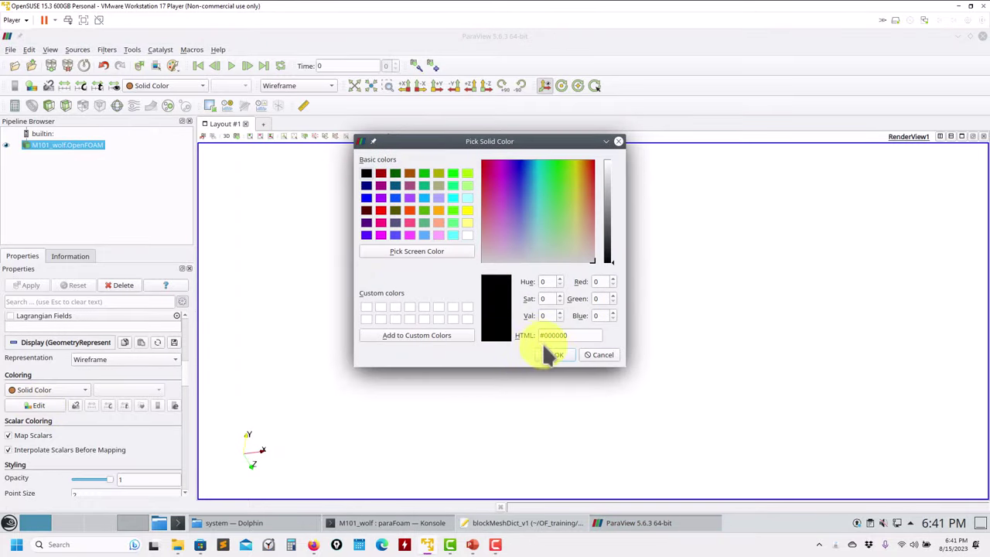
pyautogui.click(554, 354)
pyautogui.moveTo(510, 296); pyautogui.dragTo(530, 313)
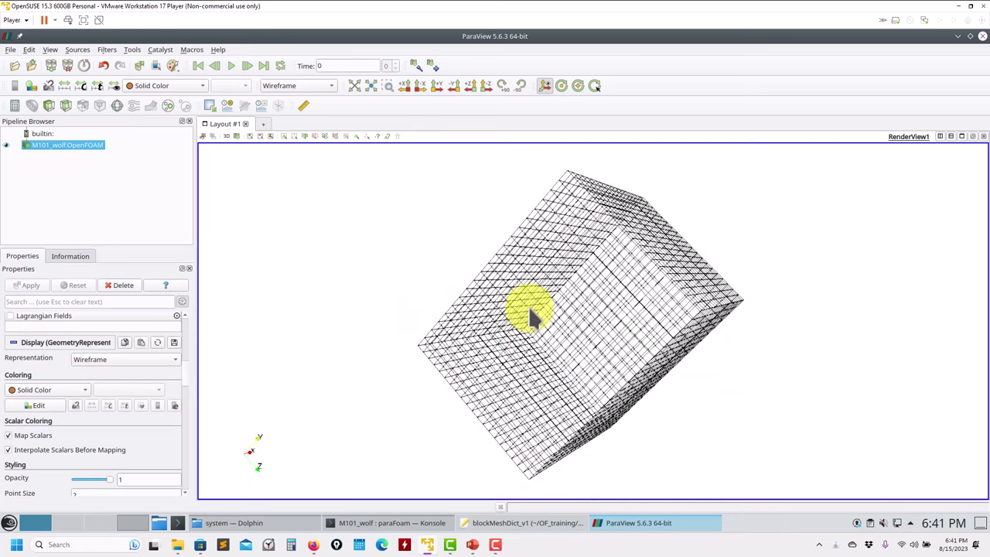
# Load wolfExtruded.stl from constant/triSurface and check how the wolf sits inside the background mesh
pyautogui.click(15, 66)
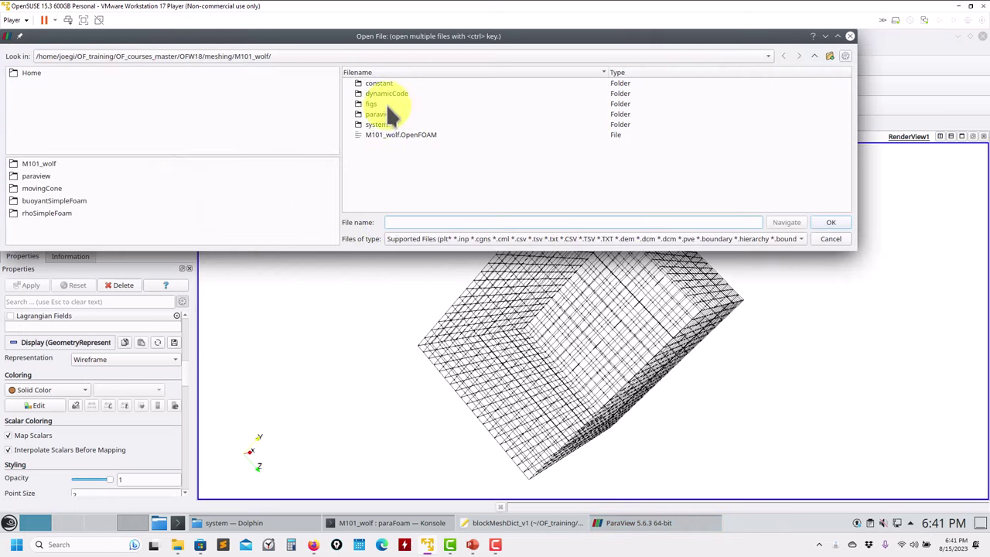
pyautogui.doubleClick(380, 84)
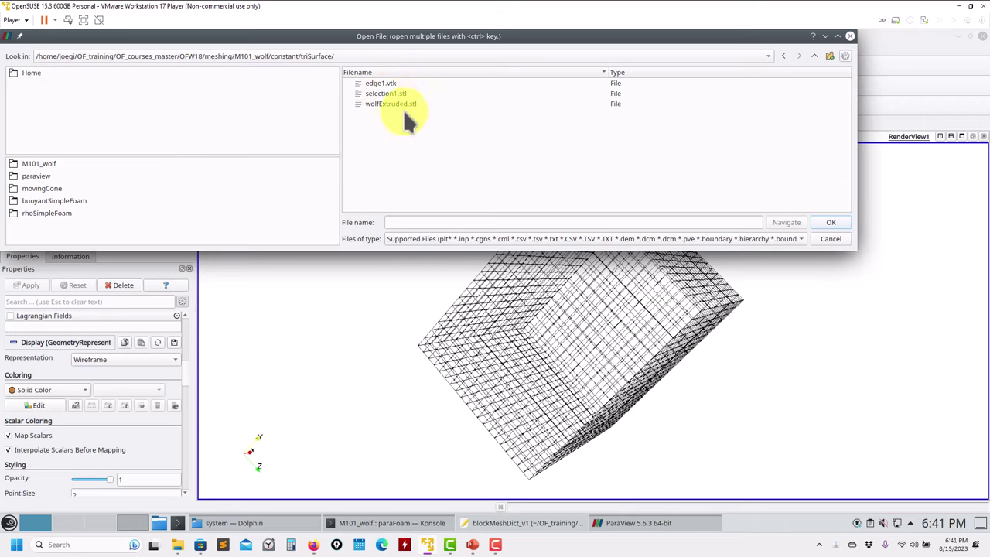
pyautogui.click(391, 104)
pyautogui.click(831, 222)
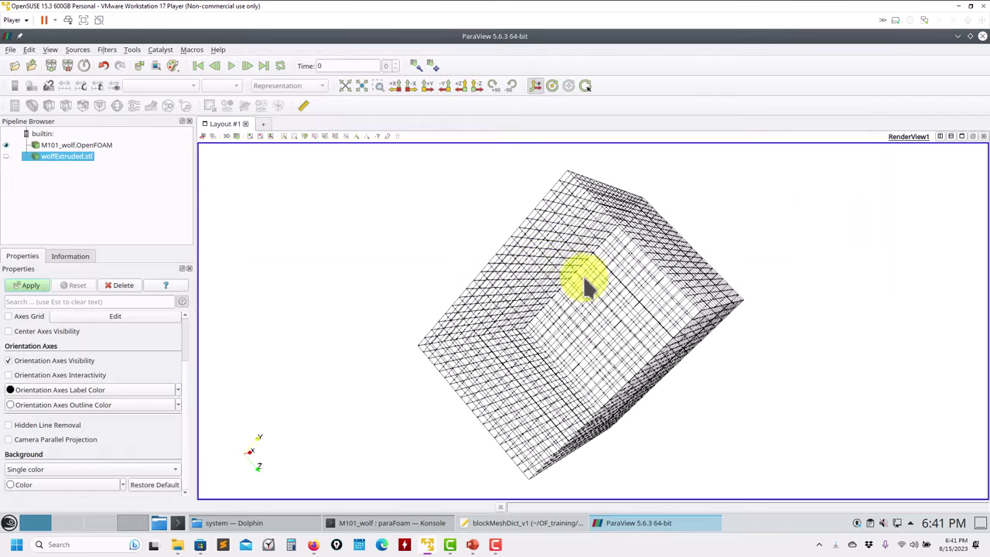
pyautogui.click(28, 286)
pyautogui.moveTo(507, 325); pyautogui.dragTo(355, 292)
pyautogui.scroll(5, 539, 325)
pyautogui.moveTo(549, 369); pyautogui.dragTo(412, 217)
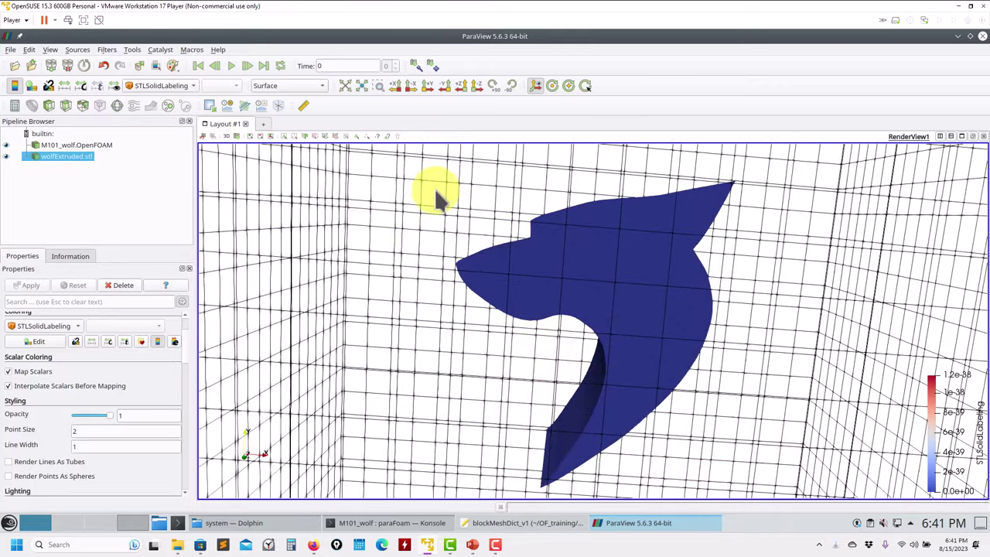
pyautogui.scroll(-5, 457, 232)
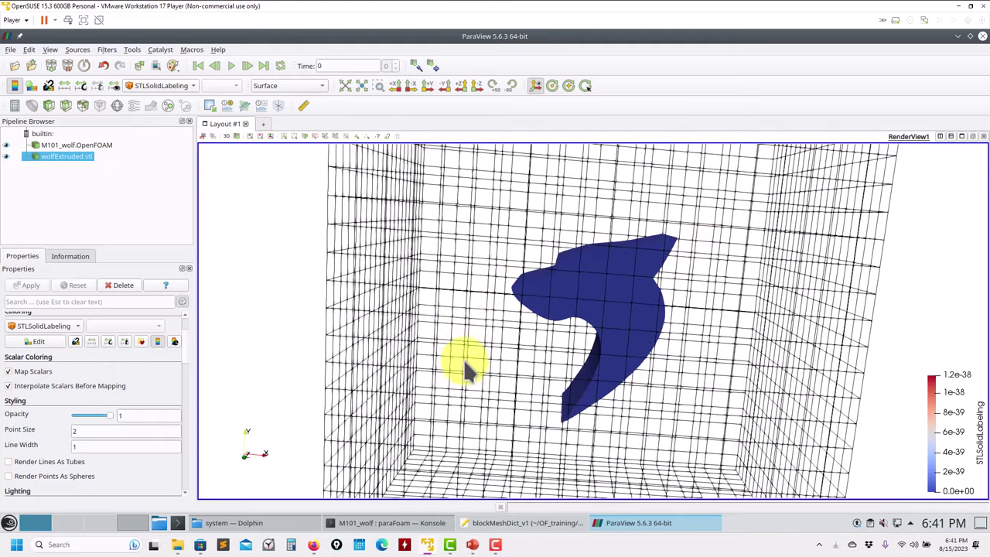
pyautogui.moveTo(570, 278); pyautogui.dragTo(193, 171)
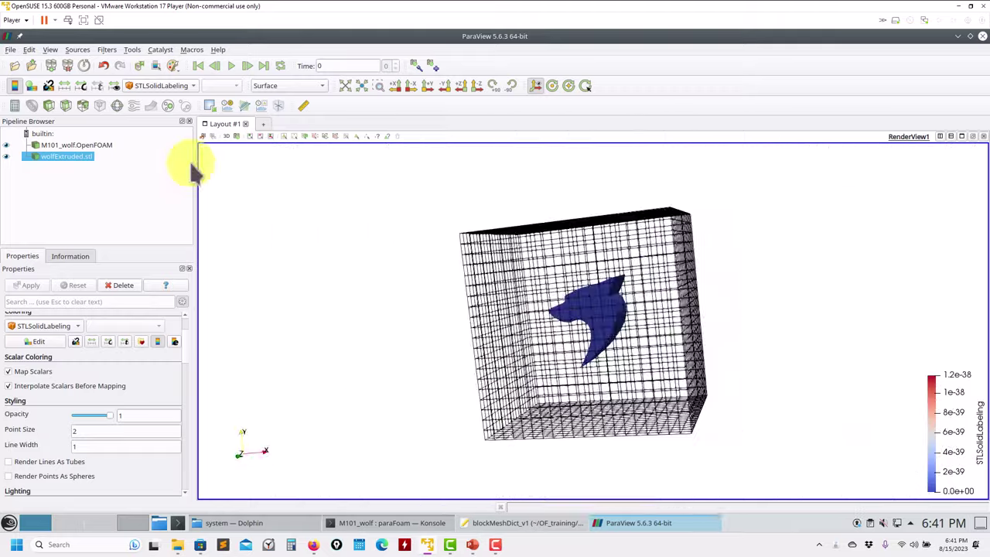
# Color the wolf surface with Solid Color and hide the M101_wolf.OpenFOAM mesh to inspect the wolf alone
pyautogui.click(195, 85)
pyautogui.click(178, 73)
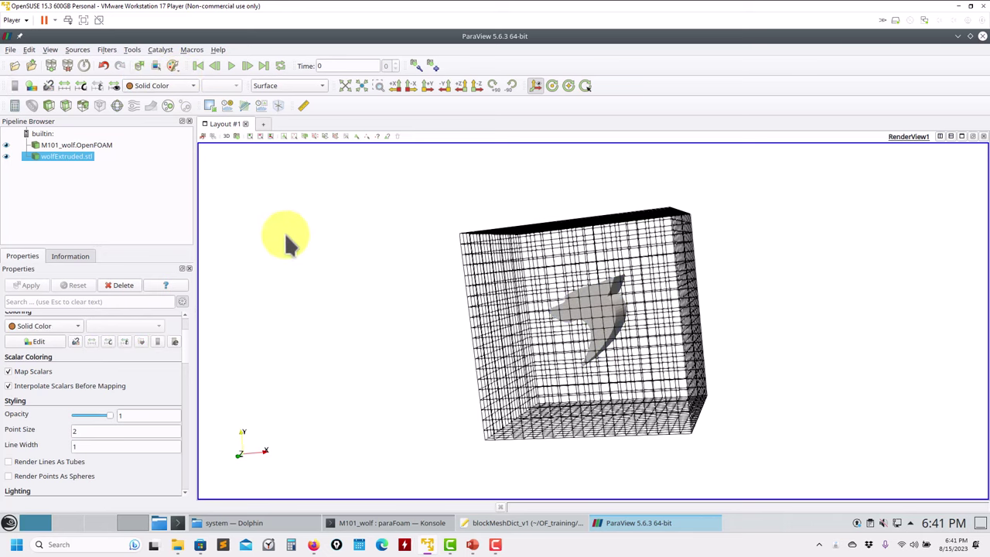
pyautogui.click(6, 145)
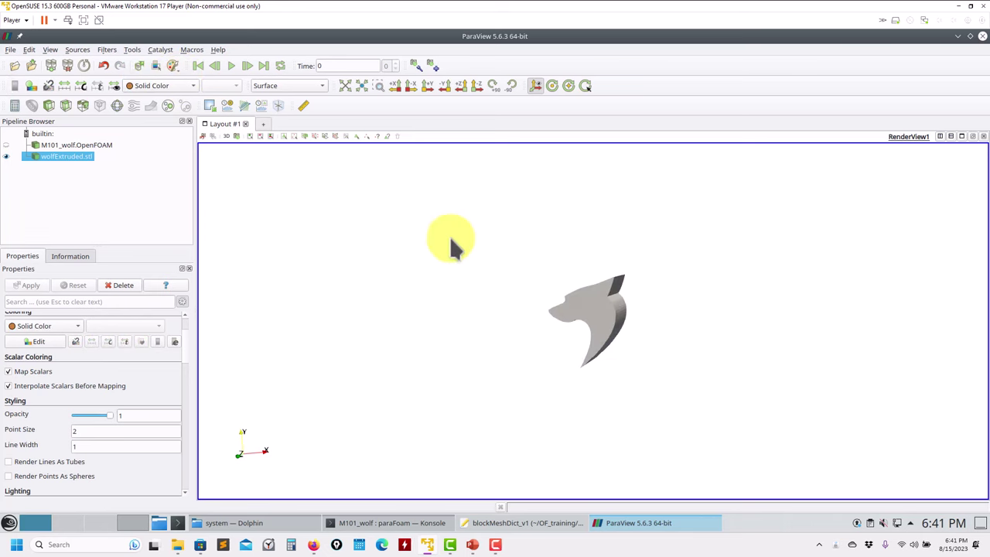
pyautogui.moveTo(453, 243); pyautogui.dragTo(663, 232)
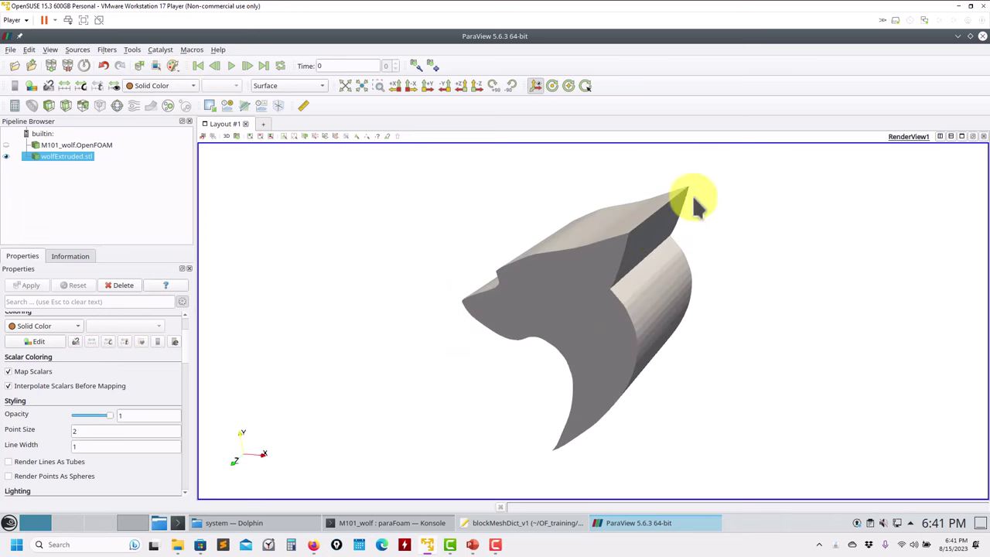
pyautogui.scroll(6, 482, 360)
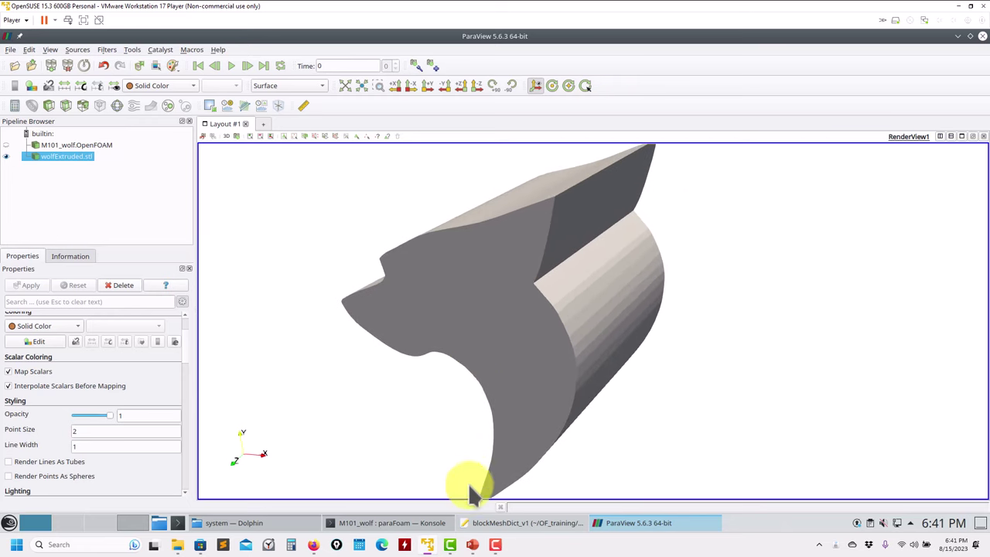
# Switch to the text editor and review the surfaces list and the includedAngle entry in surfaceFeaturesDict
pyautogui.click(511, 523)
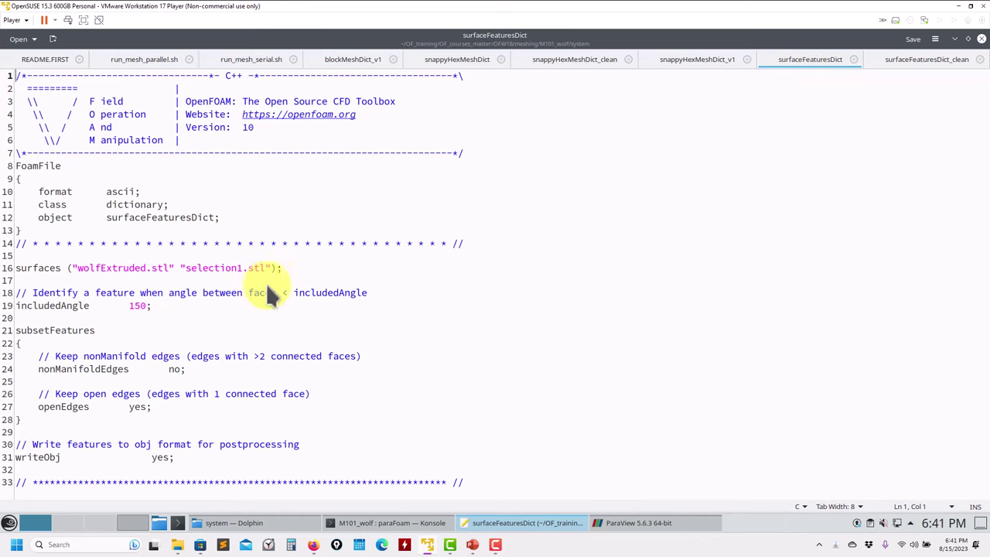
pyautogui.tripleClick(89, 268)
pyautogui.click(91, 267)
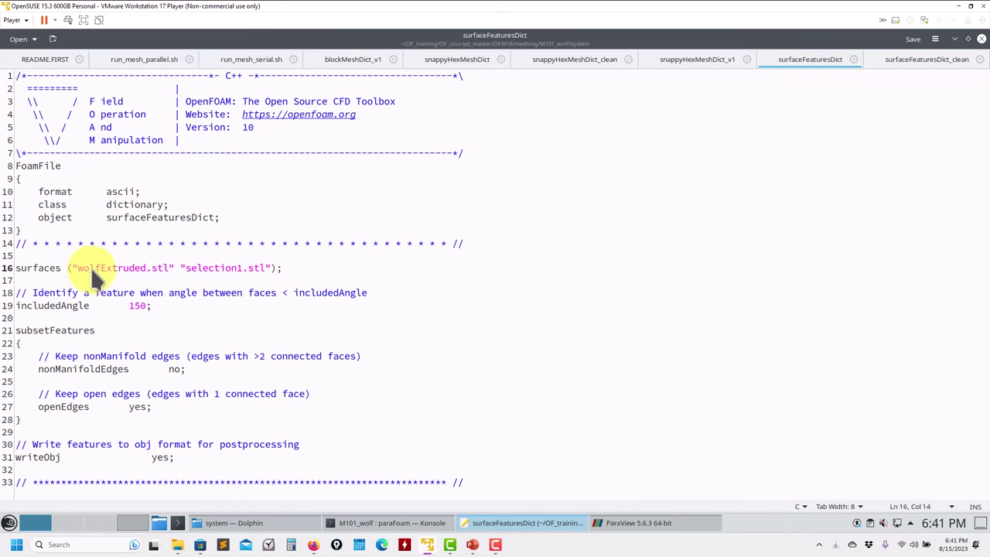
pyautogui.moveTo(277, 268); pyautogui.dragTo(72, 268)
pyautogui.click(11, 268)
pyautogui.doubleClick(136, 267)
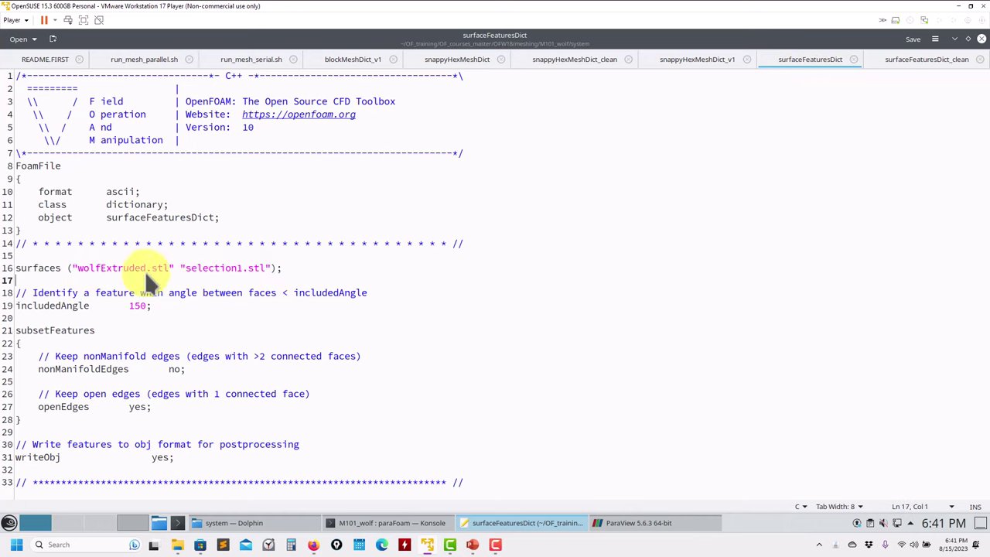
pyautogui.click(136, 280)
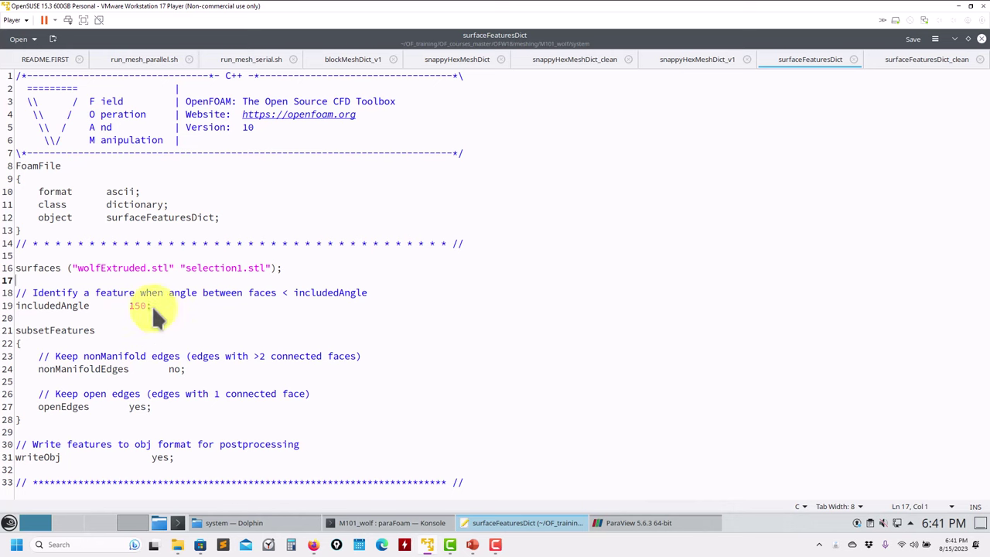
pyautogui.click(148, 306)
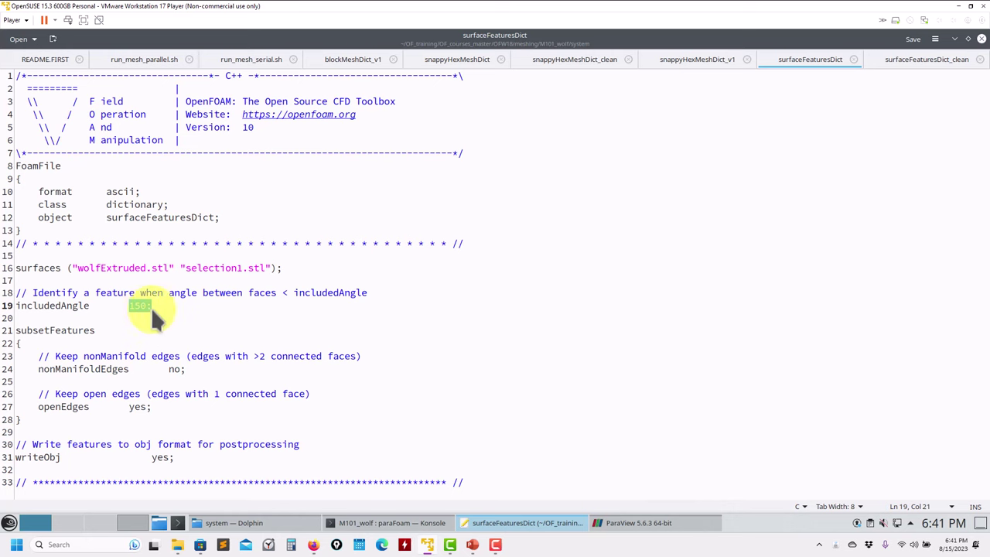
pyautogui.moveTo(131, 310); pyautogui.dragTo(126, 305)
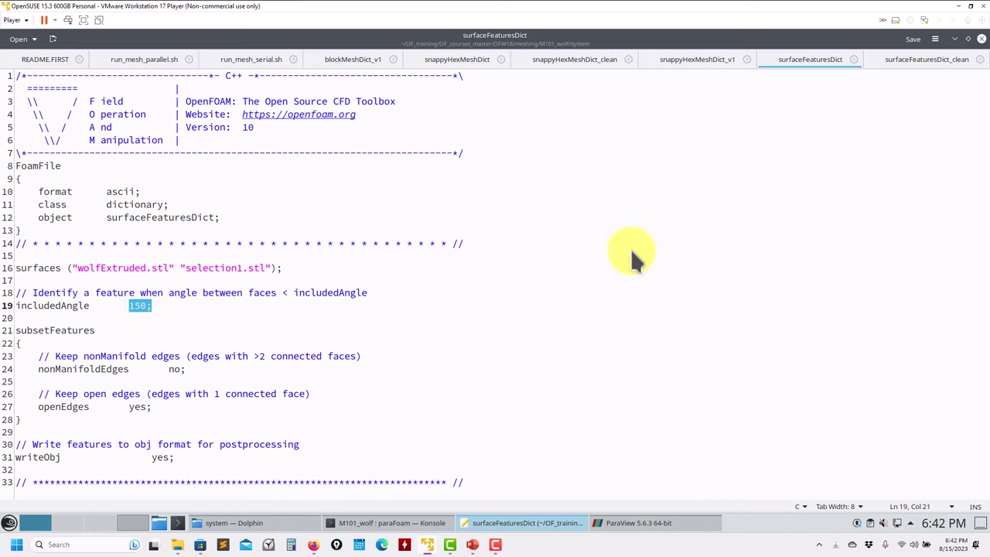
# Switch to ParaView and inspect the wolf surface from an oblique angle
pyautogui.click(957, 38)
pyautogui.moveTo(637, 324); pyautogui.dragTo(452, 311)
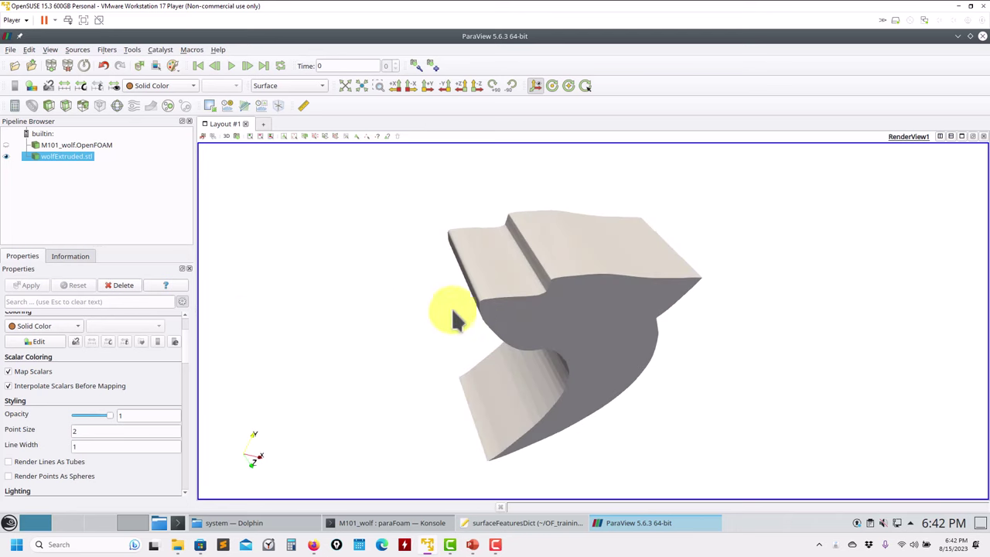
pyautogui.click(108, 49)
pyautogui.moveTo(116, 104)
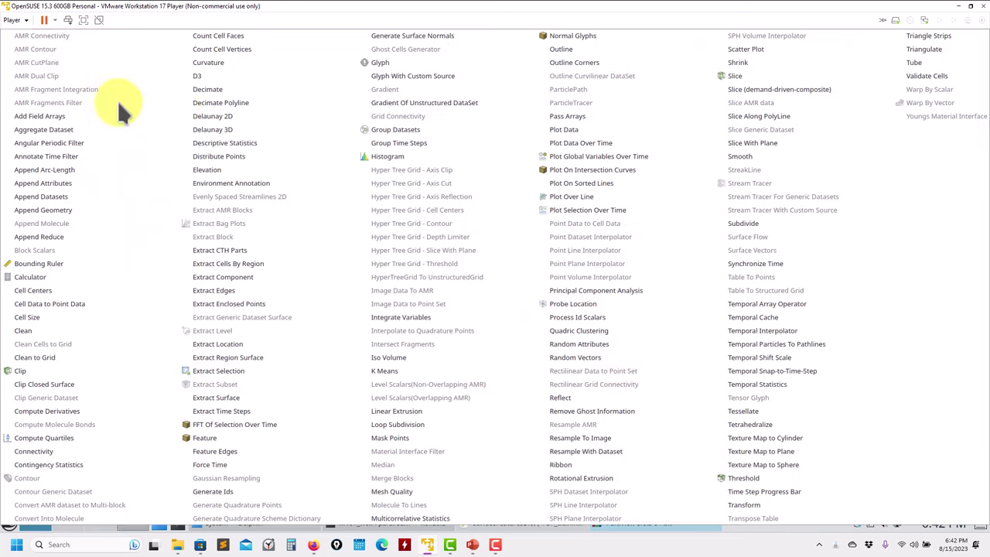
pyautogui.click(232, 290)
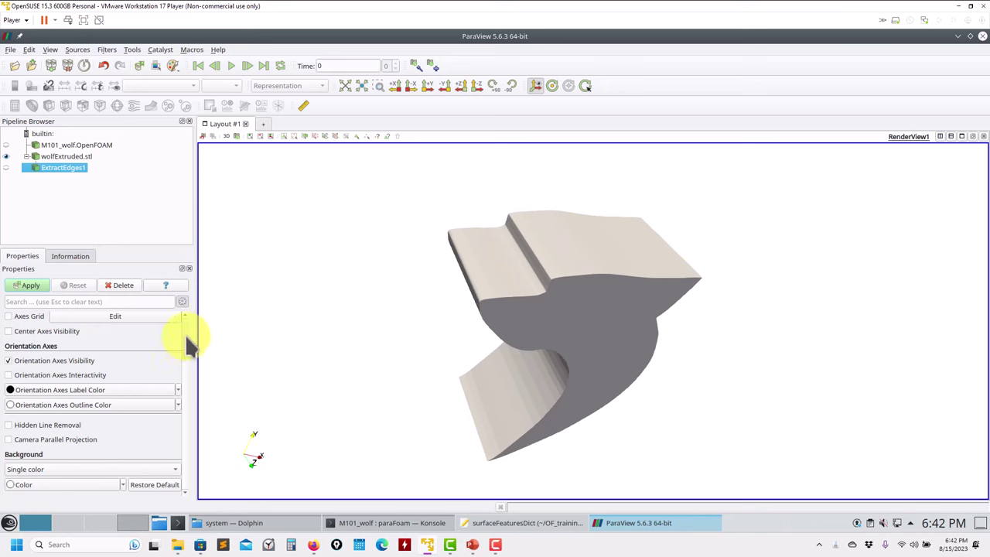
pyautogui.scroll(3, 185, 334)
pyautogui.scroll(-3, 188, 386)
pyautogui.scroll(3, 178, 372)
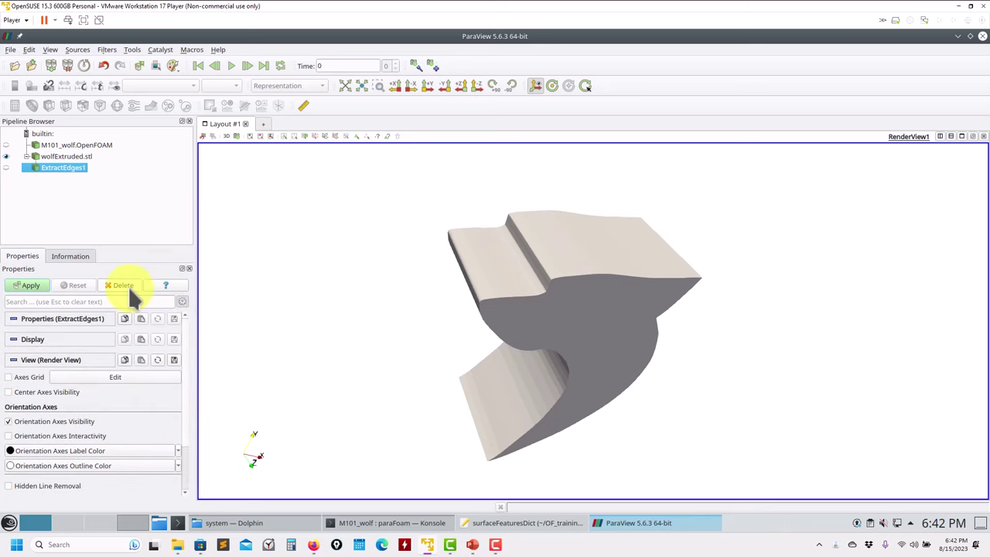
pyautogui.click(128, 286)
# Add a Feature Edges filter to wolfExtruded.stl
pyautogui.click(110, 49)
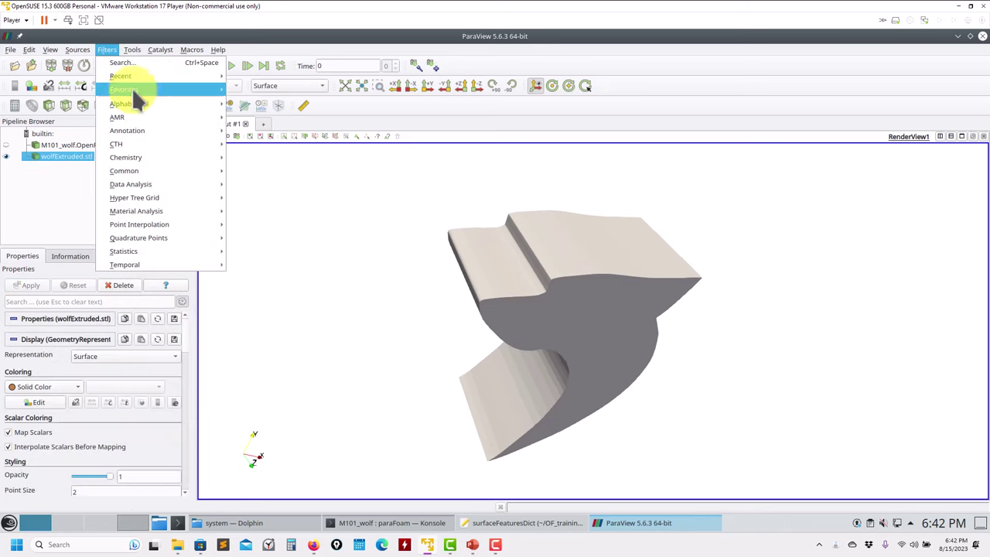
pyautogui.moveTo(128, 103)
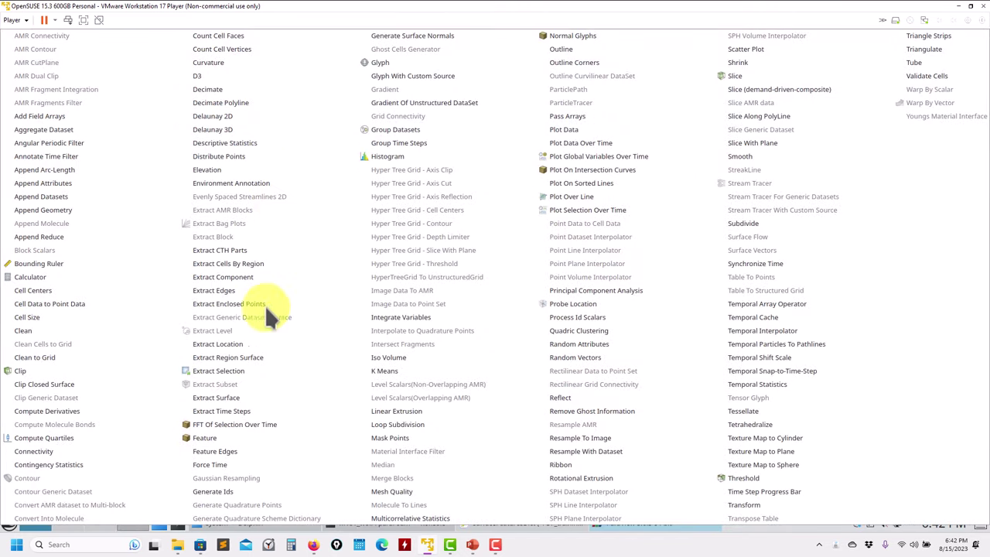
pyautogui.click(231, 448)
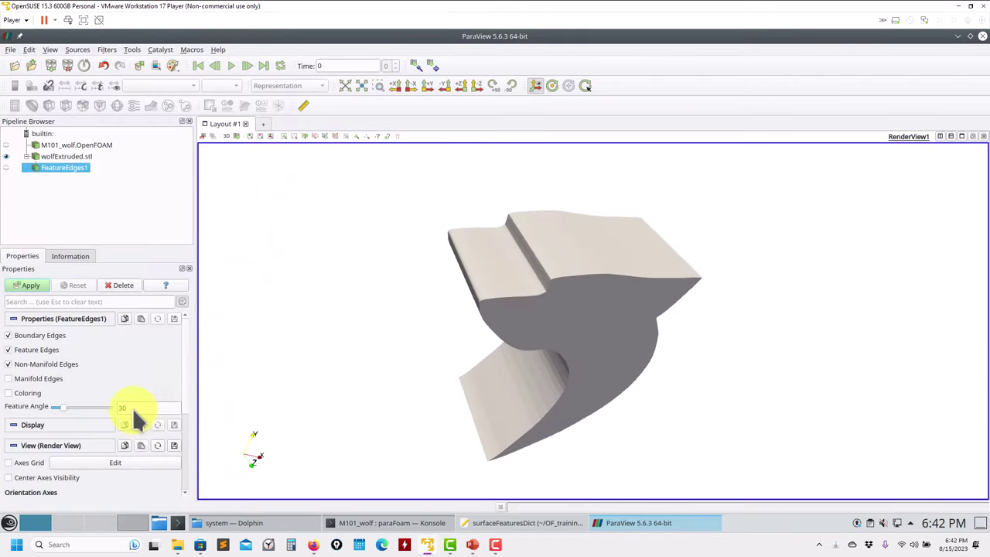
# Compare the includedAngle entry of surfaceFeaturesDict in the text editor with the filter's Feature Angle in ParaView
pyautogui.click(504, 523)
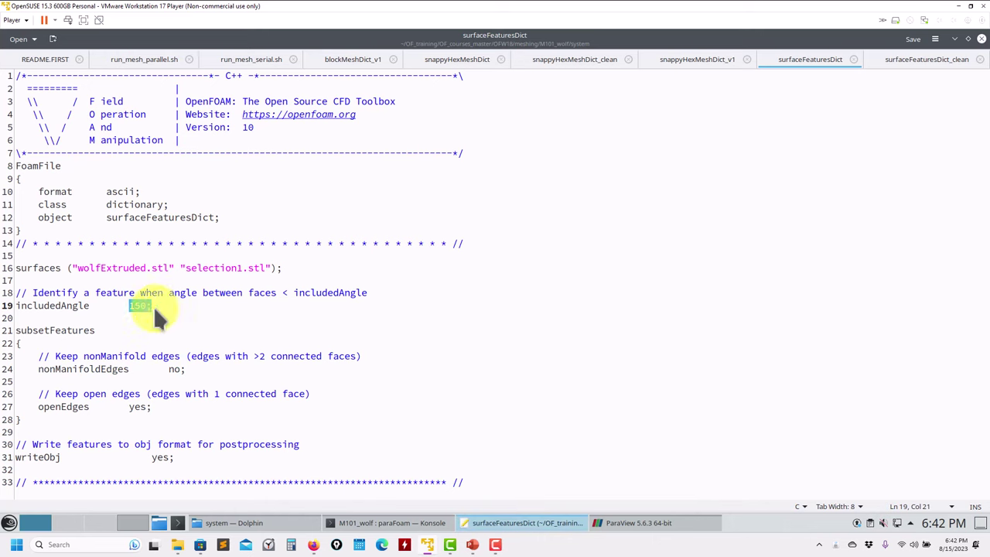
pyautogui.click(504, 523)
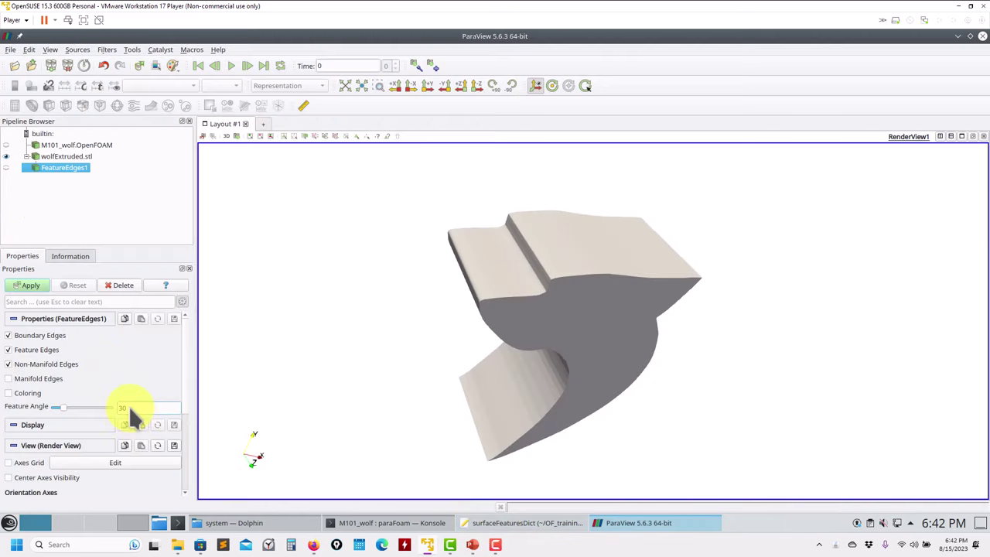
pyautogui.click(511, 523)
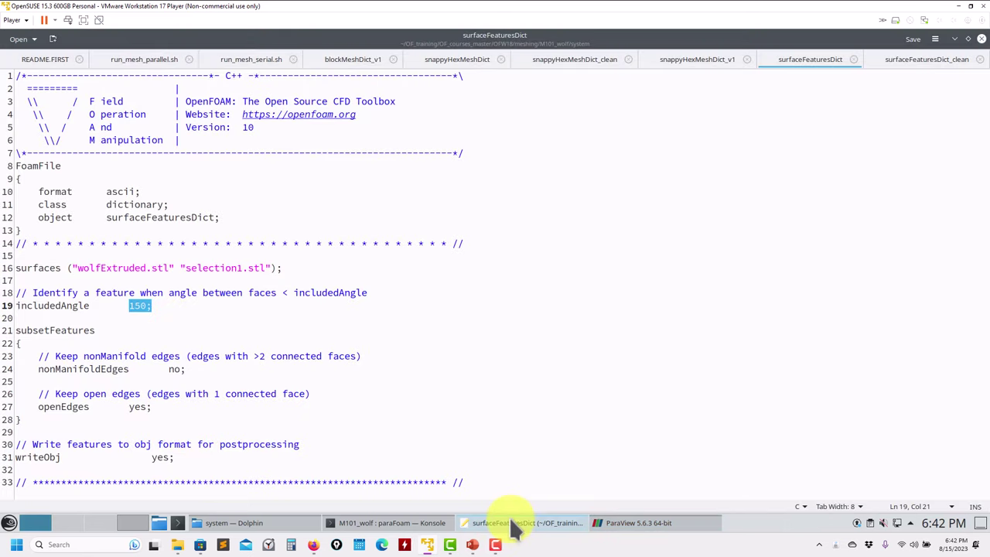
pyautogui.click(511, 523)
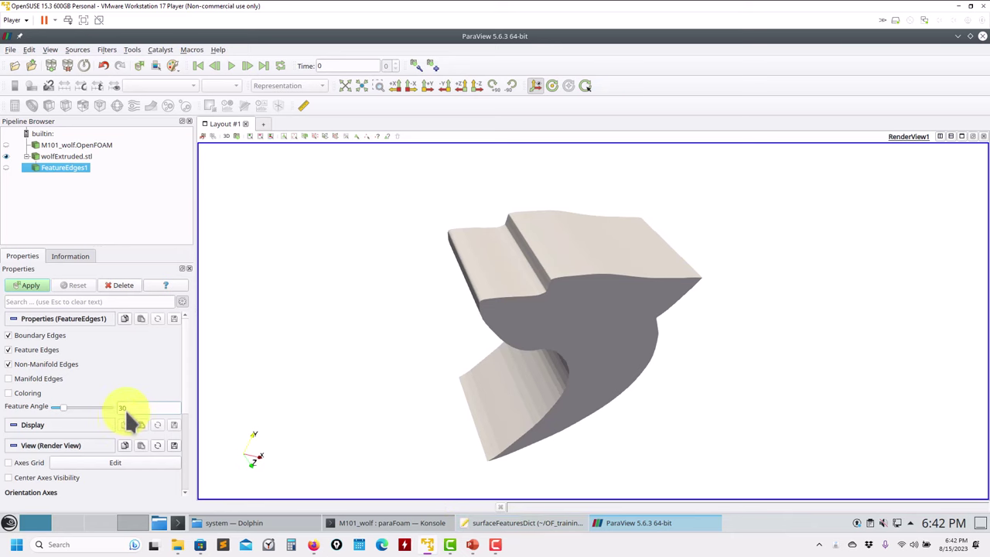
pyautogui.click(514, 524)
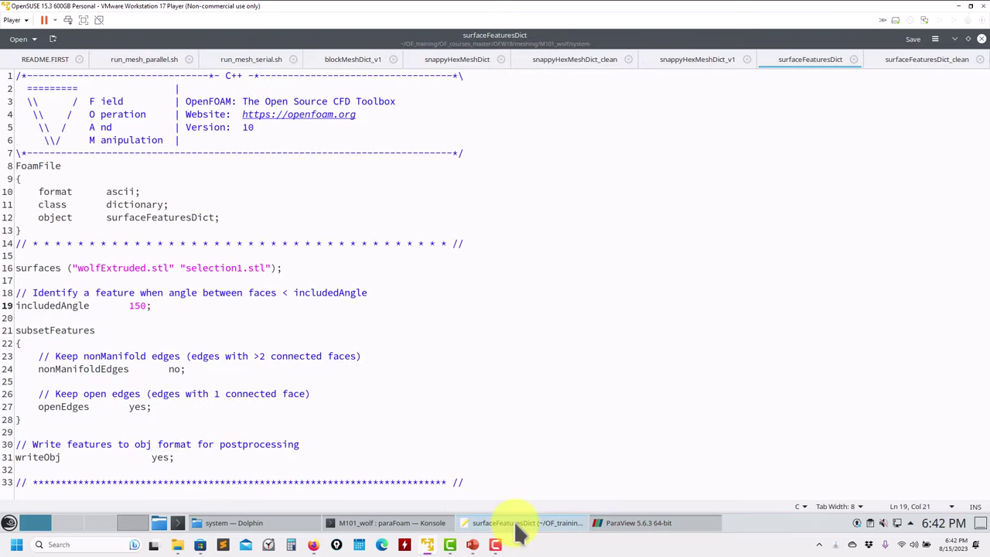
pyautogui.click(517, 526)
# Apply the Feature Edges filter and give its edges a black (#000000) solid color
pyautogui.click(31, 285)
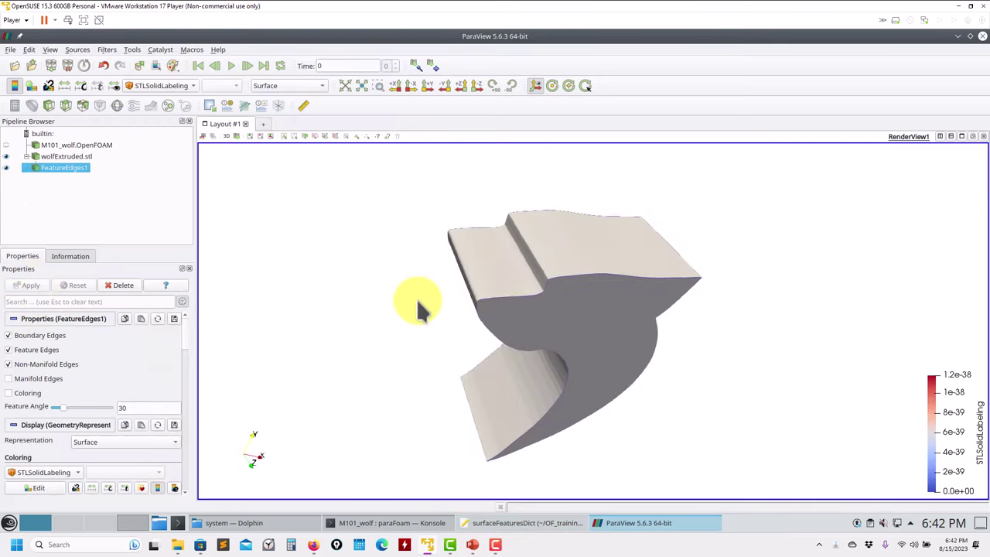
pyautogui.moveTo(416, 298); pyautogui.dragTo(408, 297)
pyautogui.click(180, 83)
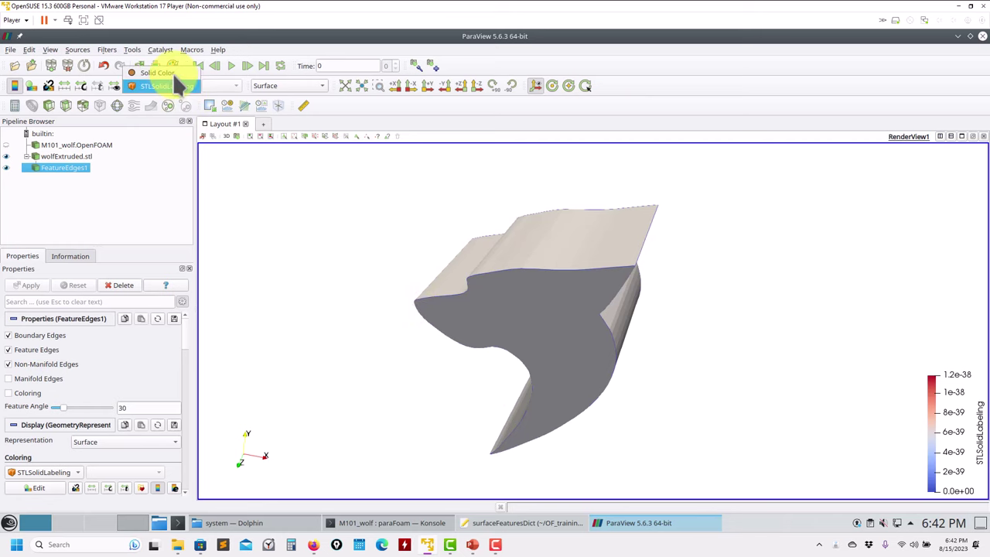
pyautogui.click(173, 72)
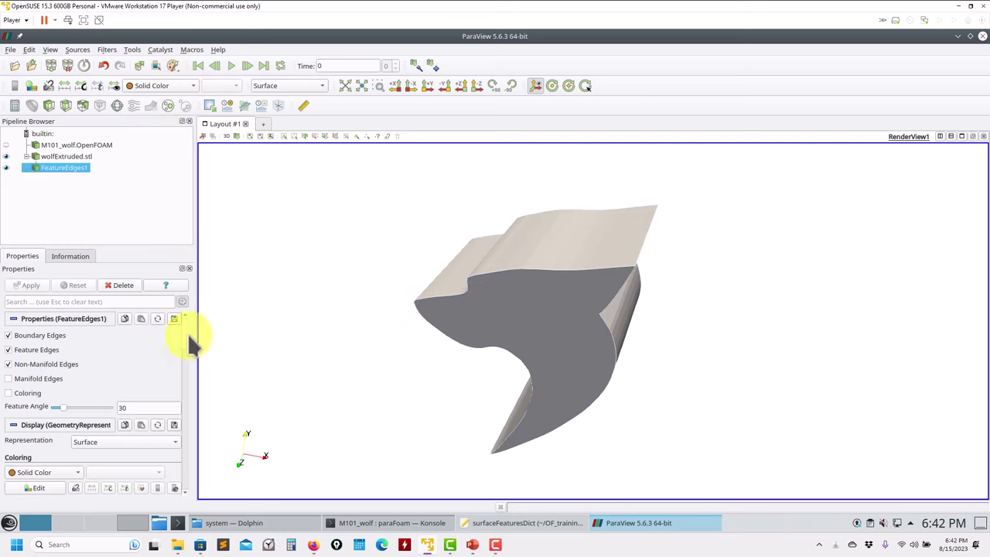
pyautogui.scroll(-2, 185, 341)
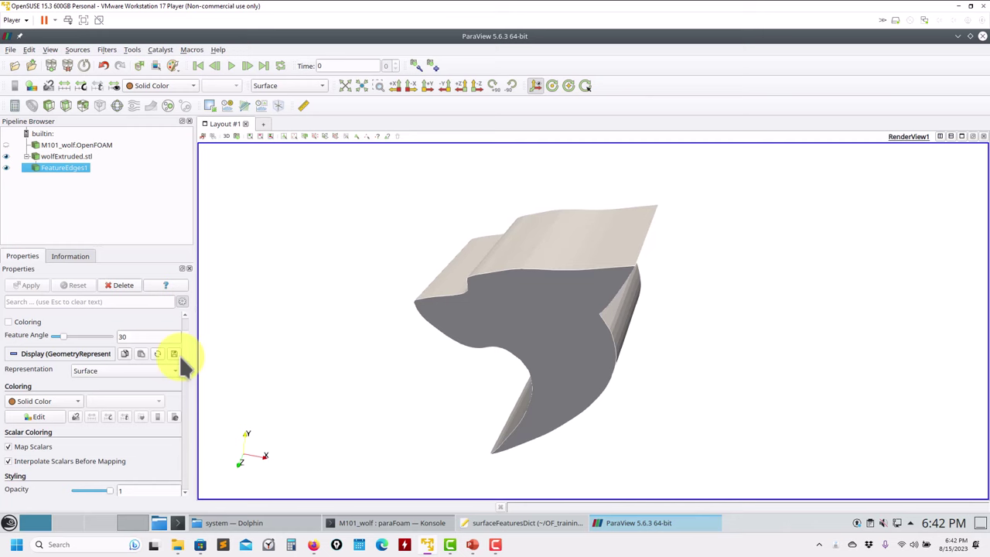
pyautogui.click(37, 417)
pyautogui.click(366, 173)
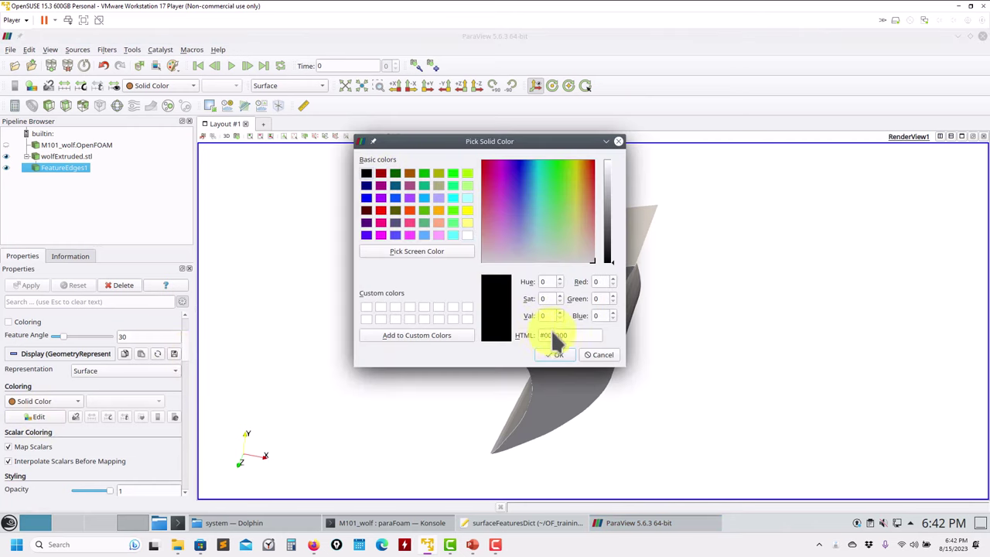
pyautogui.click(555, 354)
# Hide the wolfExtruded.stl surface and inspect the extracted feature edges alone
pyautogui.moveTo(512, 349); pyautogui.dragTo(615, 345)
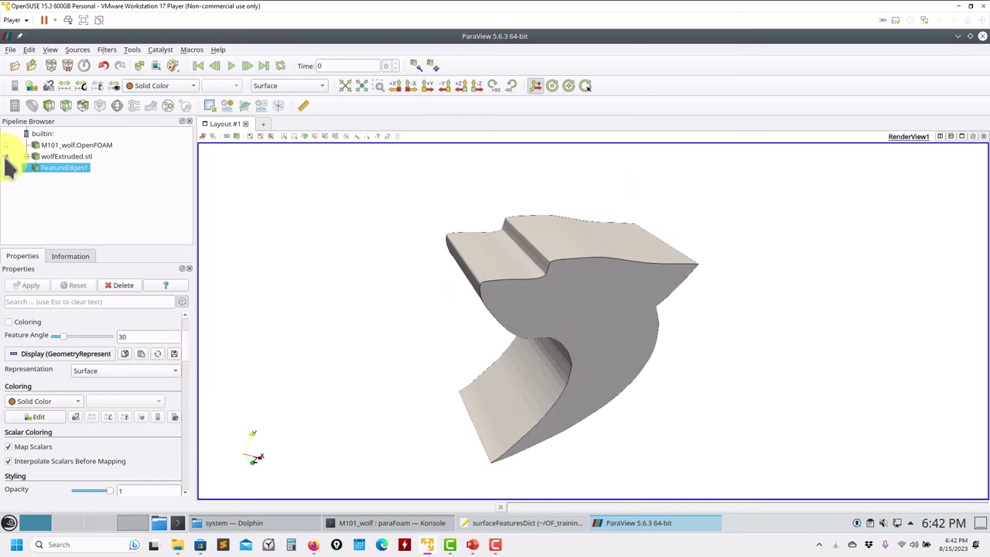
pyautogui.click(7, 157)
pyautogui.moveTo(568, 283); pyautogui.dragTo(361, 324)
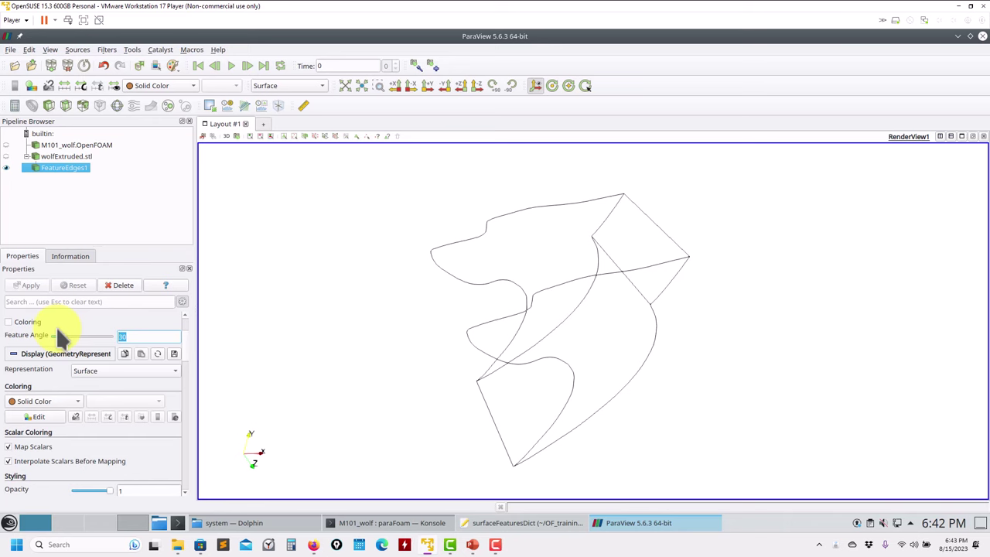
# Apply a Feature Angle of 10 to the feature edges and check includedAngle in surfaceFeaturesDict before returning to ParaView
pyautogui.write('10')
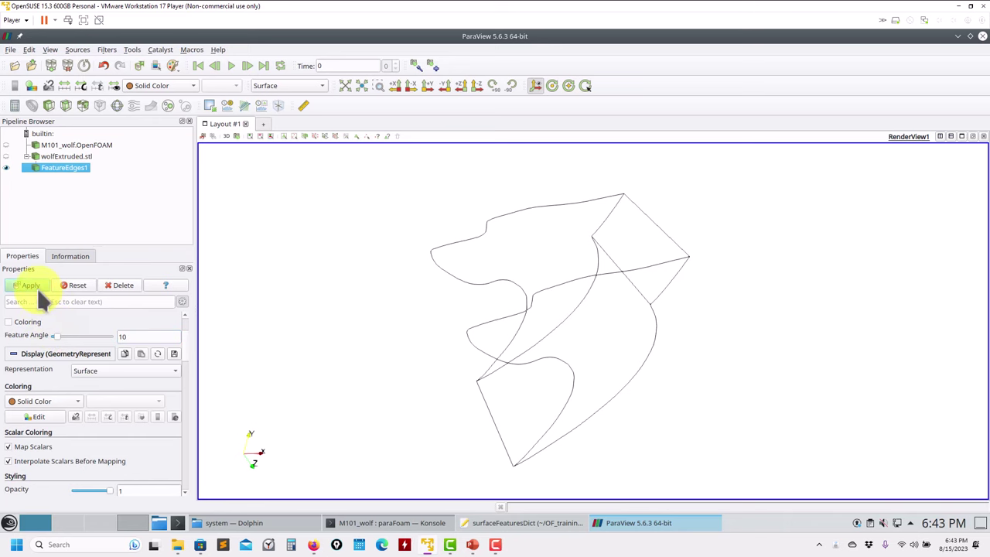
pyautogui.click(29, 286)
pyautogui.click(551, 520)
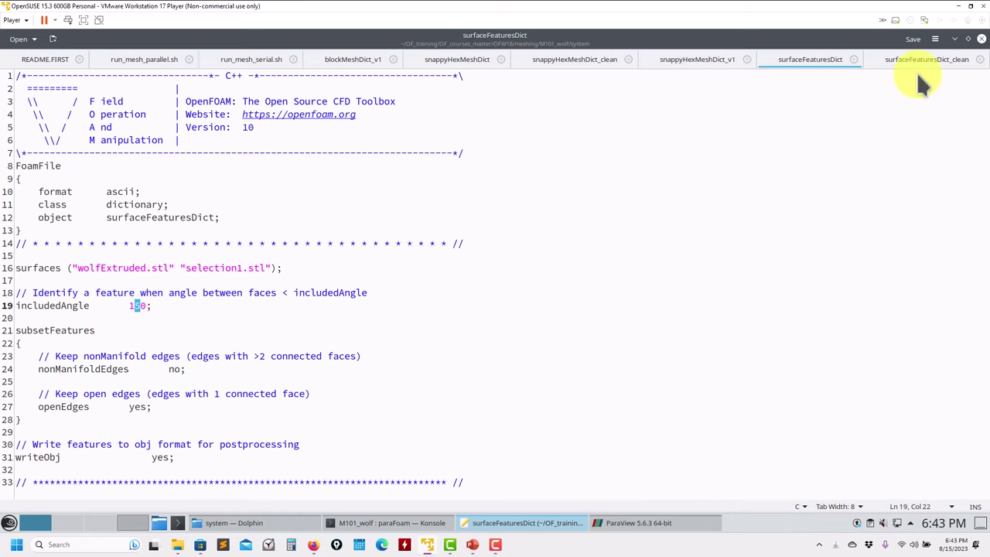
pyautogui.click(955, 38)
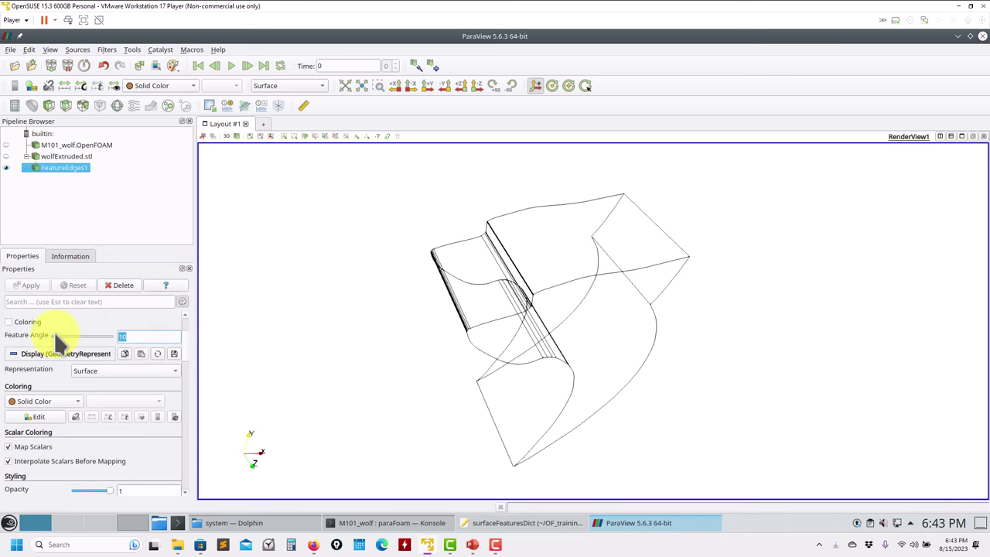
# Apply a Feature Angle of 80 to the Feature Edges filter and inspect the extracted edges
pyautogui.scroll(7, 53, 333)
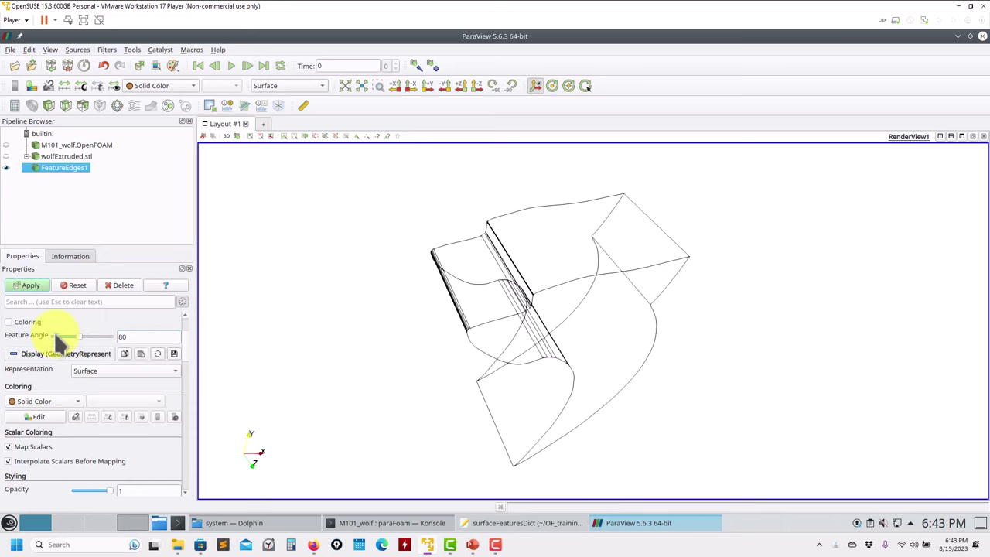
pyautogui.click(28, 285)
pyautogui.moveTo(497, 313); pyautogui.dragTo(603, 309)
# Apply a Feature Angle of 110 to the Feature Edges filter
pyautogui.doubleClick(124, 336)
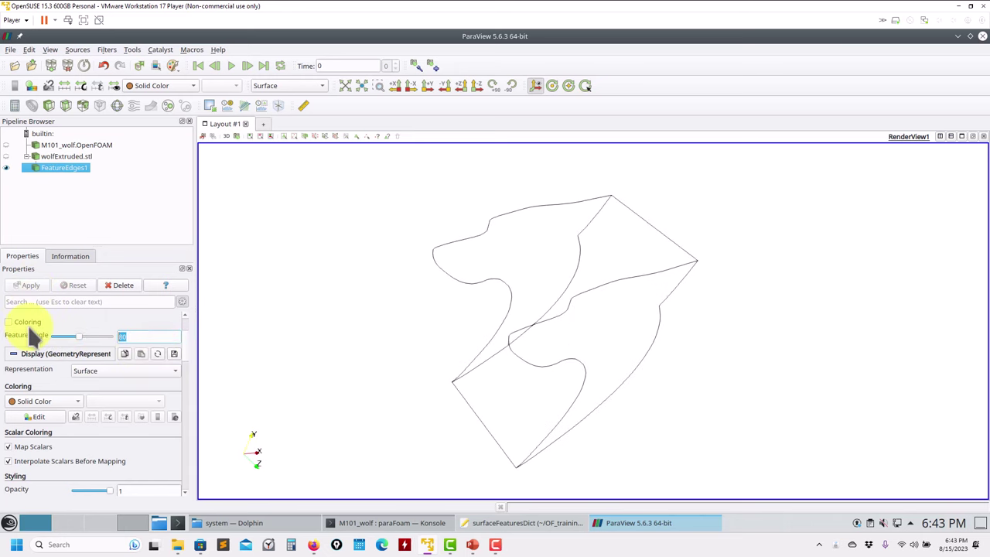
pyautogui.write('110')
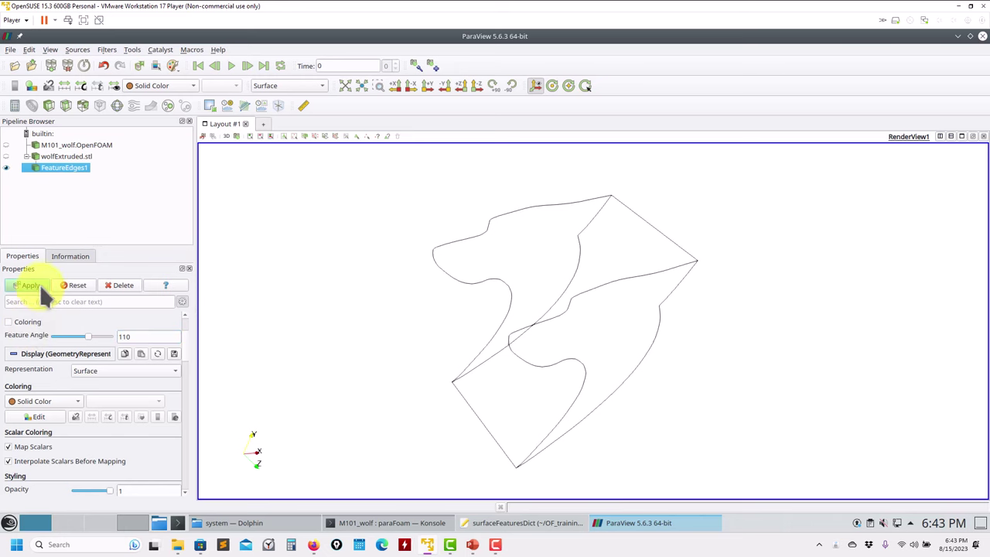
pyautogui.click(42, 283)
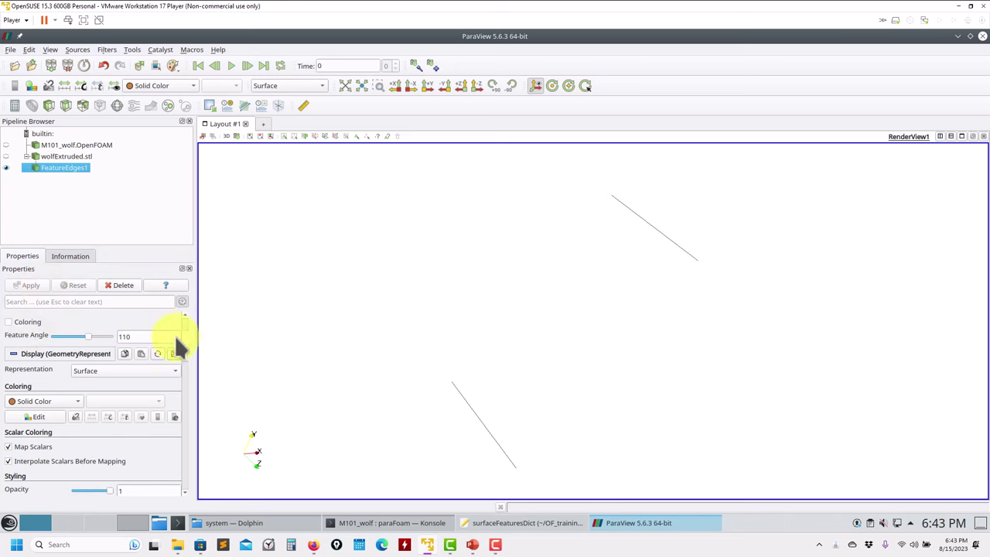
# Set the Feature Angle of the Feature Edges filter to 30 and apply it to inspect the wolf outline
pyautogui.moveTo(130, 337); pyautogui.dragTo(56, 330)
pyautogui.write('30')
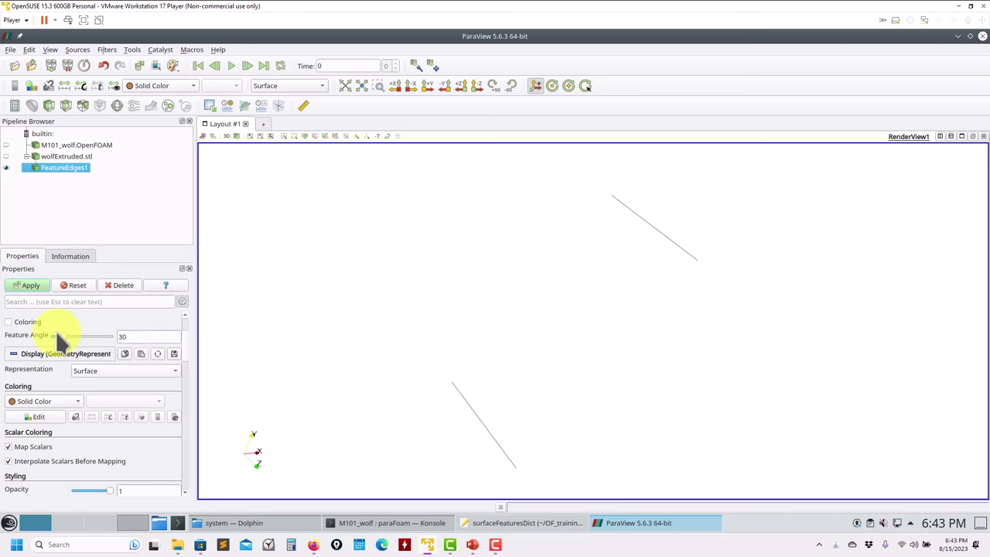
pyautogui.click(30, 284)
pyautogui.moveTo(232, 288); pyautogui.dragTo(515, 318)
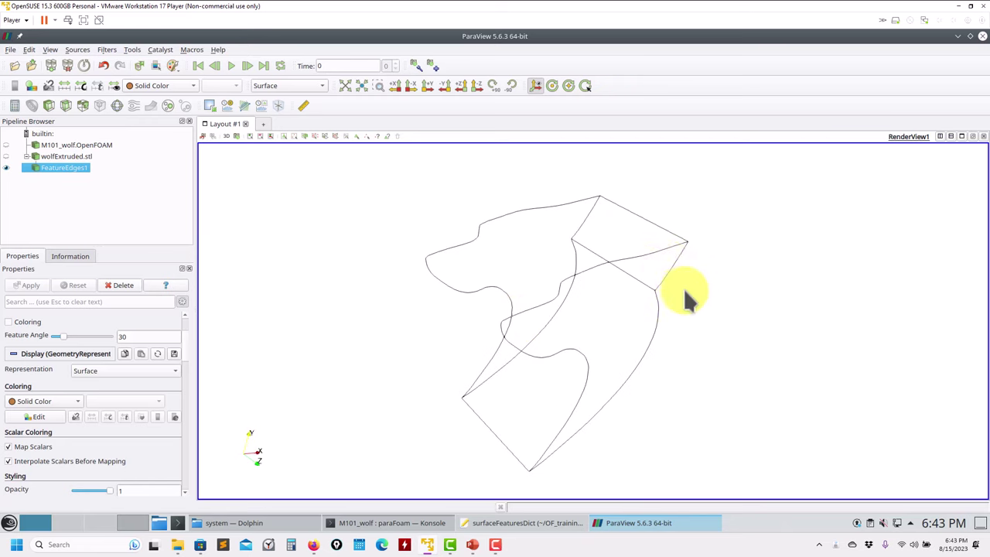
# Select the feature edges around the flat end at the back of the wolf's head
pyautogui.moveTo(683, 290); pyautogui.dragTo(505, 189)
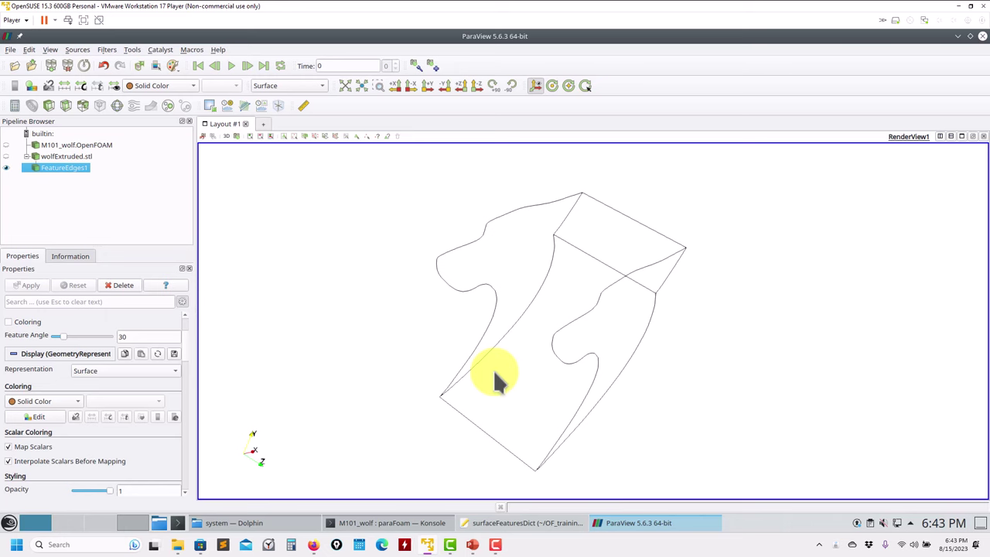
pyautogui.moveTo(507, 367); pyautogui.dragTo(503, 364)
pyautogui.moveTo(527, 322); pyautogui.dragTo(361, 178)
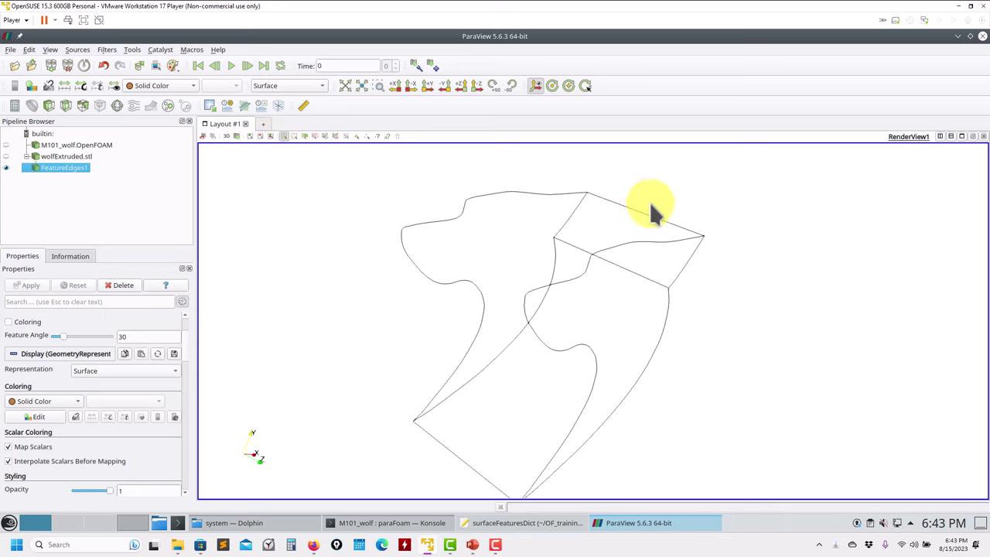
pyautogui.moveTo(650, 203); pyautogui.dragTo(737, 280)
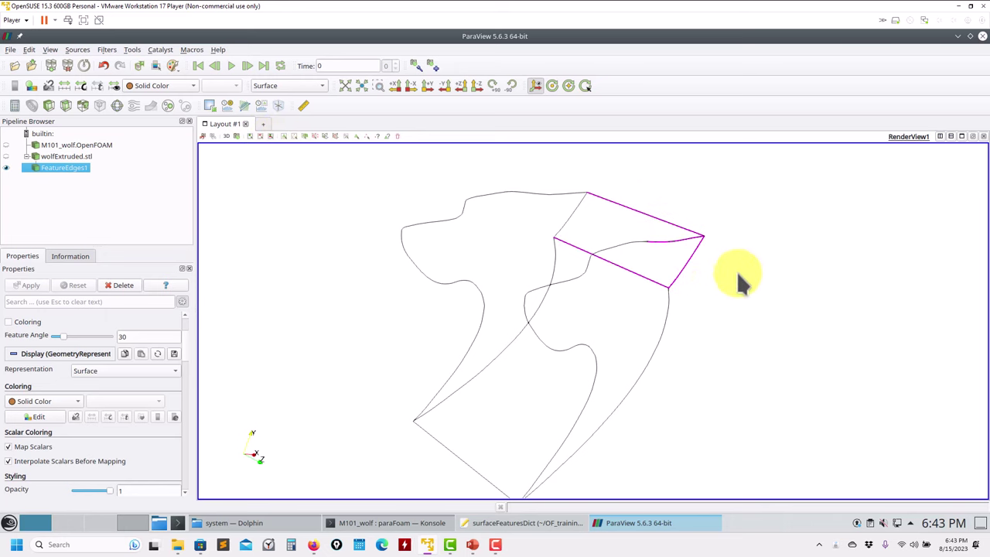
# Switch to the text editor and check the subsetFeatures options in surfaceFeaturesDict against the selected edges in ParaView
pyautogui.click(958, 36)
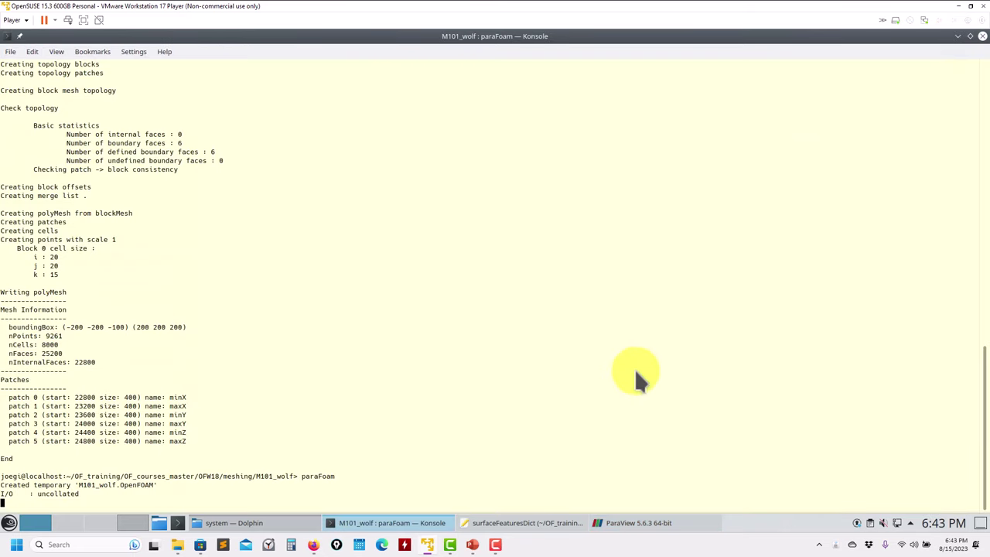
pyautogui.click(529, 523)
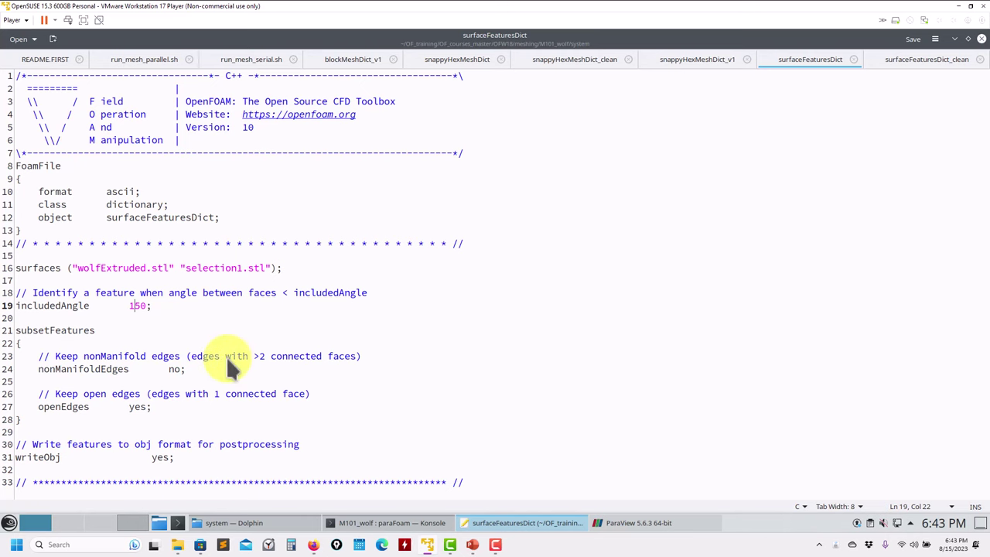
pyautogui.click(637, 523)
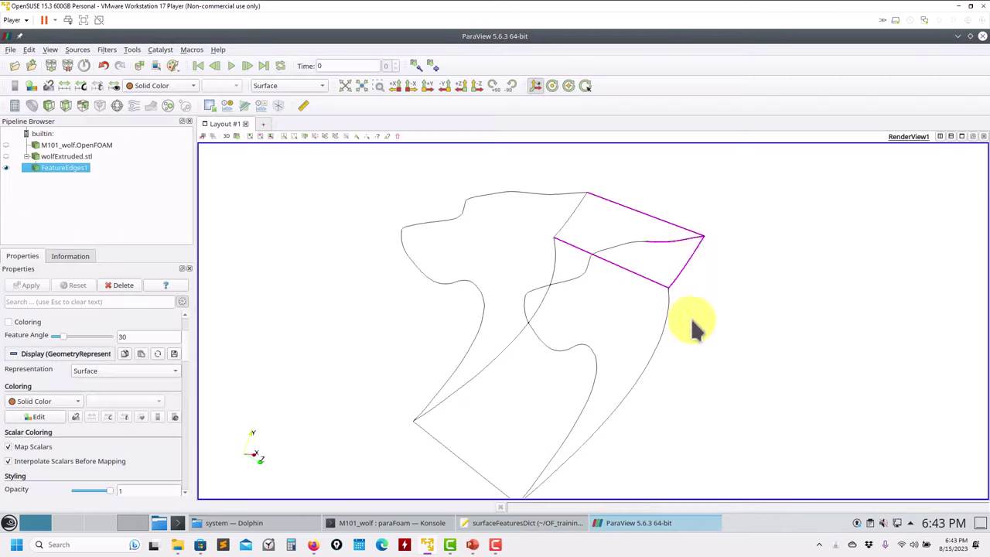
pyautogui.click(959, 36)
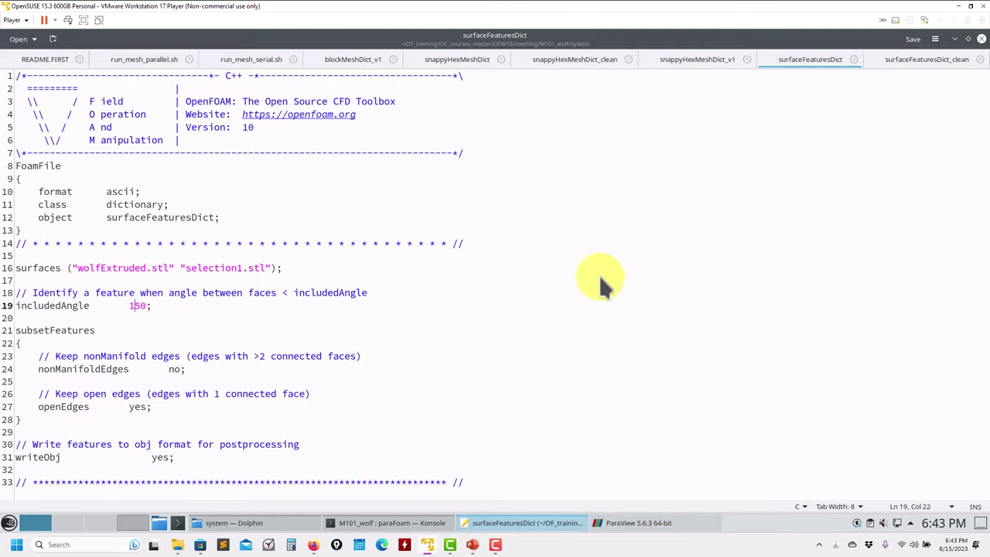
# Recheck the selected feature edges in ParaView, return to the text editor and highlight the surfaces entry in surfaceFeaturesDict
pyautogui.click(640, 524)
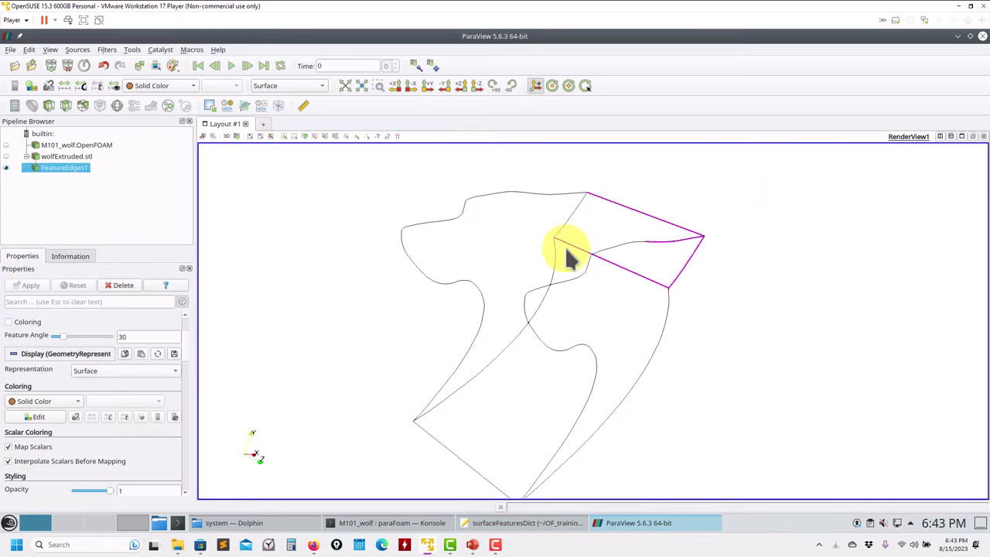
pyautogui.click(959, 36)
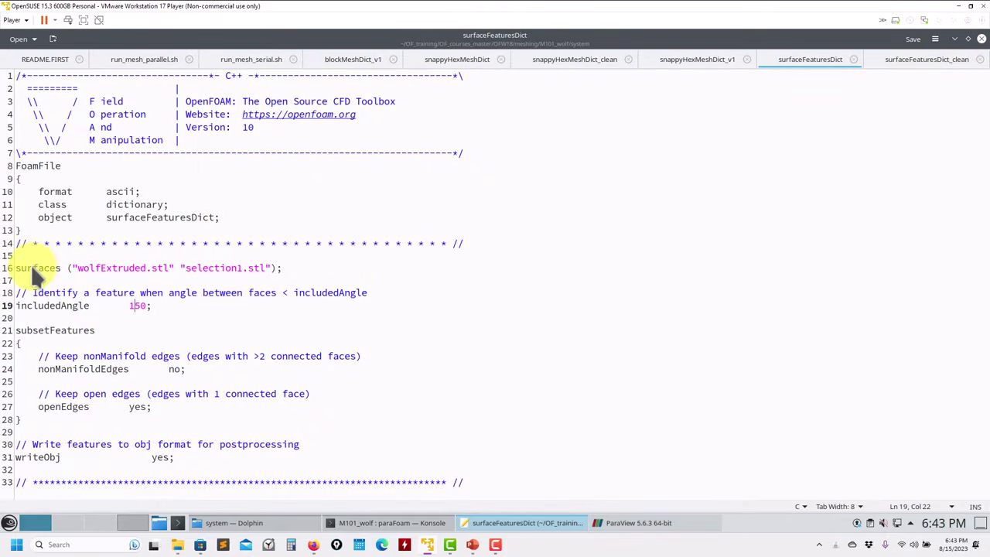
pyautogui.moveTo(313, 269); pyautogui.dragTo(26, 269)
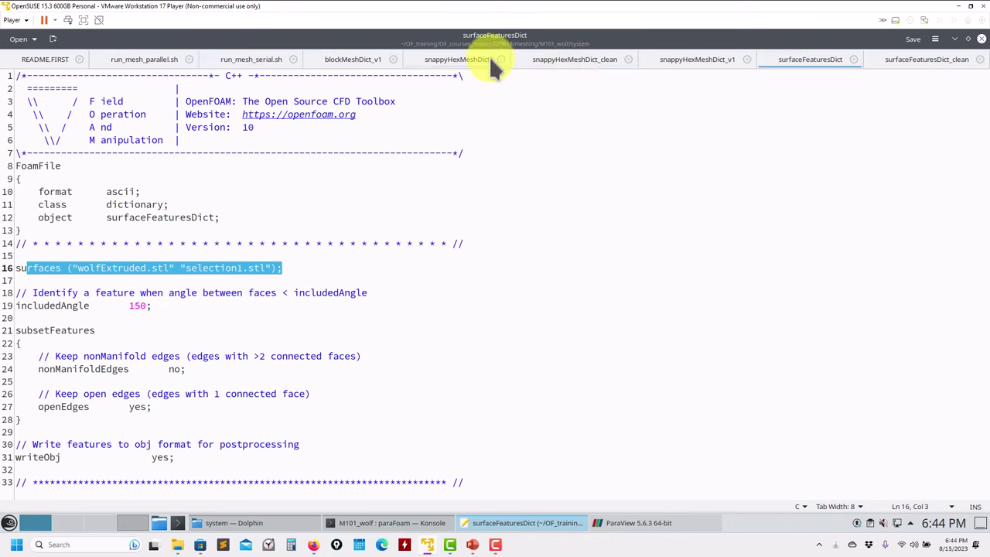
# Skim through snappyHexMeshDict, then open snappyHexMeshDict_clean and highlight the castellatedMesh, snap and addLayers switches
pyautogui.click(464, 59)
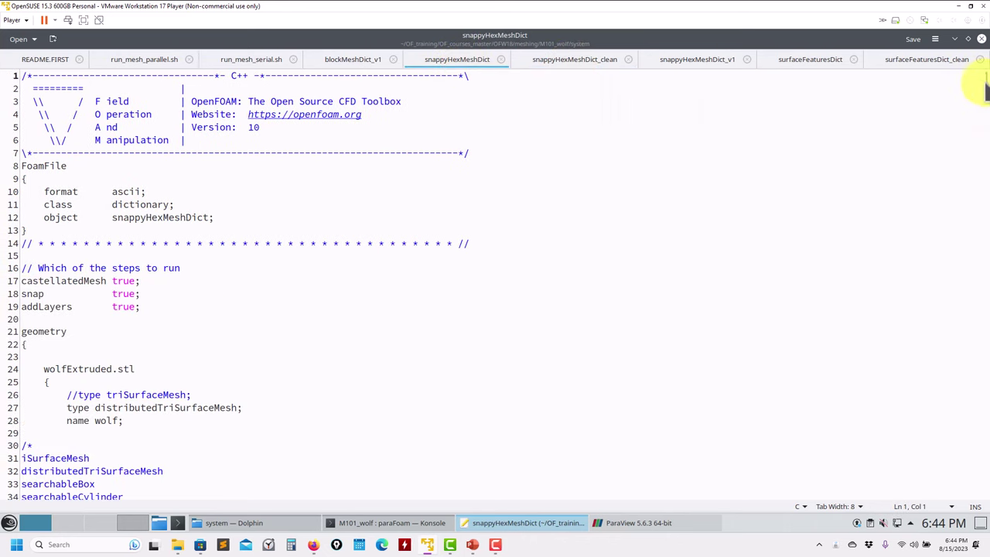
pyautogui.moveTo(979, 87); pyautogui.dragTo(981, 495)
pyautogui.moveTo(984, 282); pyautogui.dragTo(974, 62)
pyautogui.click(578, 63)
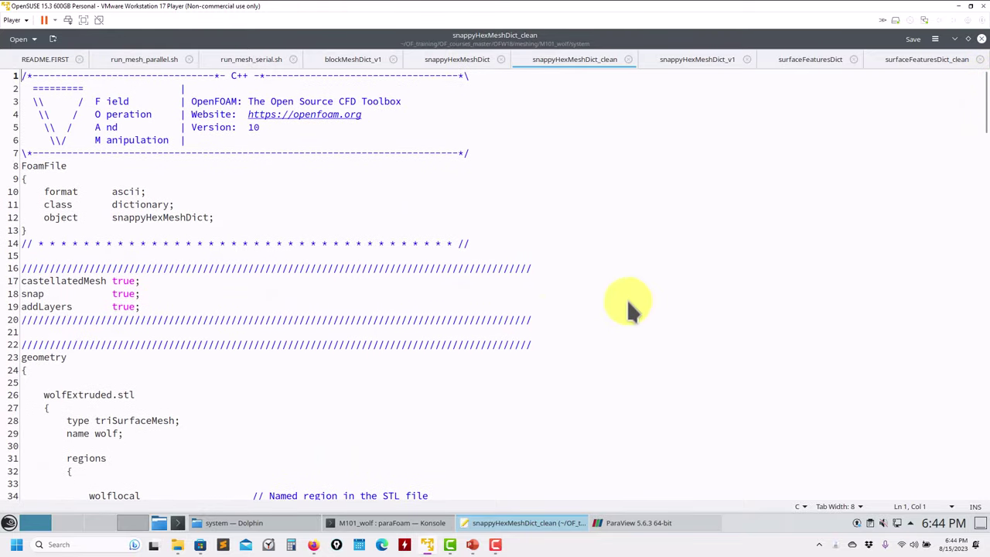
pyautogui.click(525, 320)
pyautogui.moveTo(525, 319); pyautogui.dragTo(5, 267)
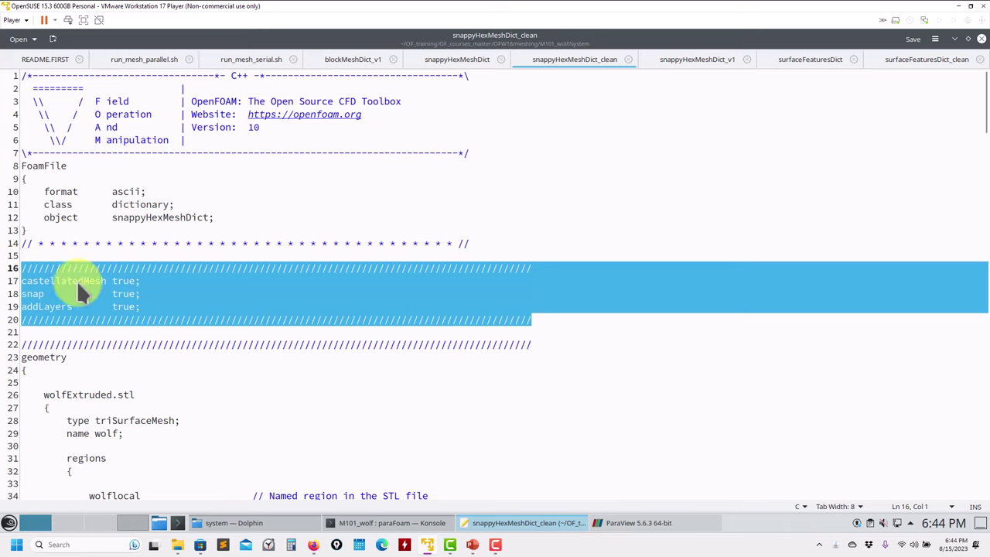
# Set snap and addLayers to false in snappyHexMeshDict_clean to demonstrate a castellation-only run
pyautogui.click(114, 292)
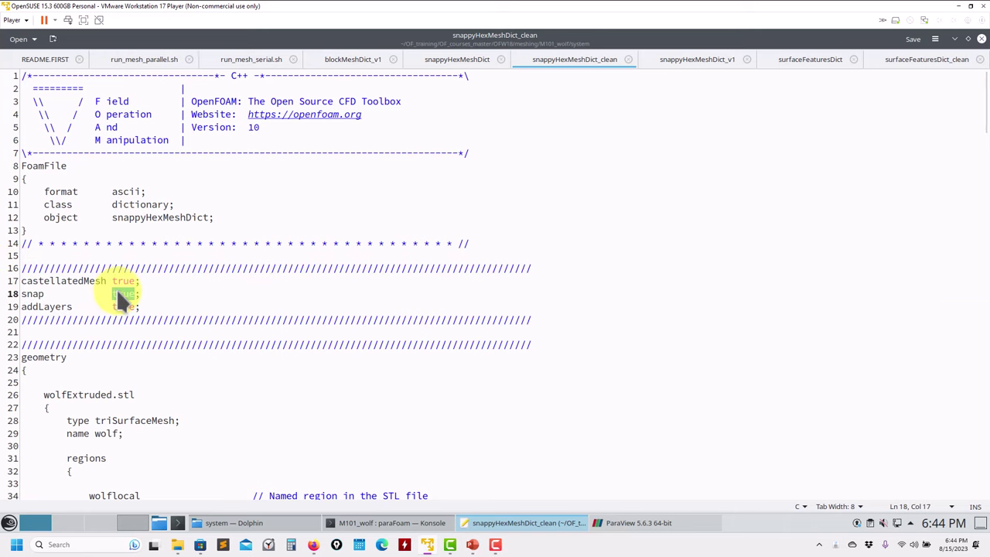
pyautogui.doubleClick(124, 294)
pyautogui.write('false')
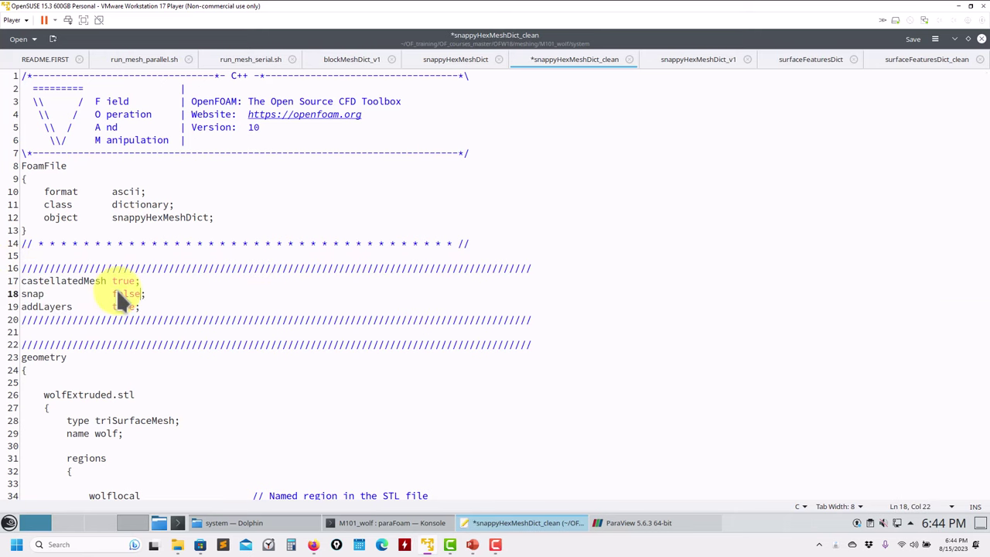
pyautogui.press('Down')
pyautogui.doubleClick(79, 279)
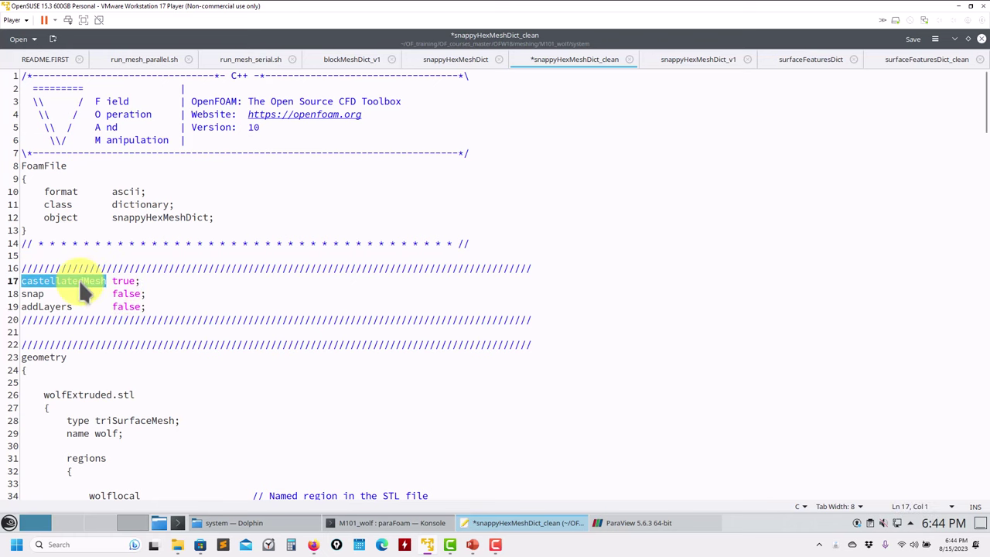
pyautogui.click(149, 282)
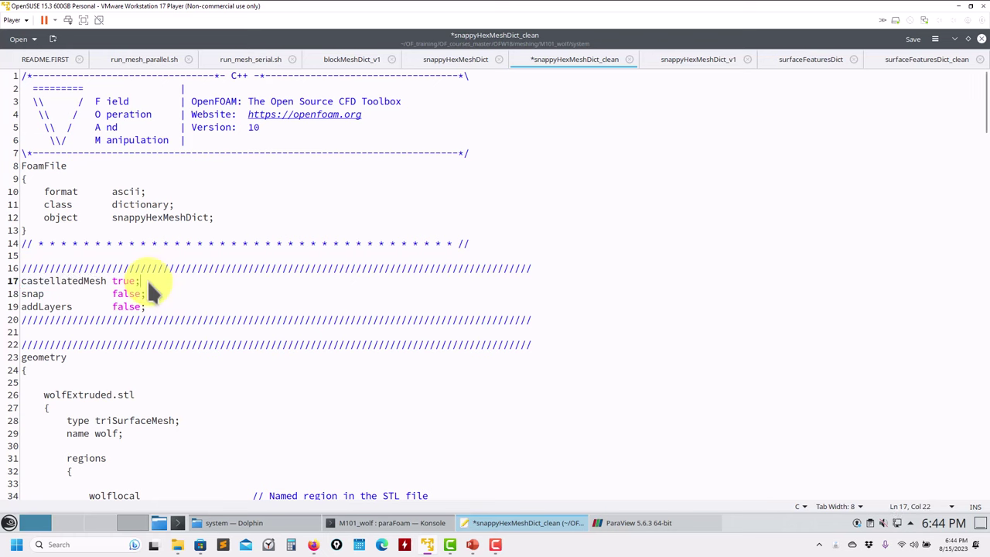
# Try castellatedMesh false with snap true, and undo all edits to the three mesh-stage switches
pyautogui.moveTo(137, 283); pyautogui.dragTo(106, 283)
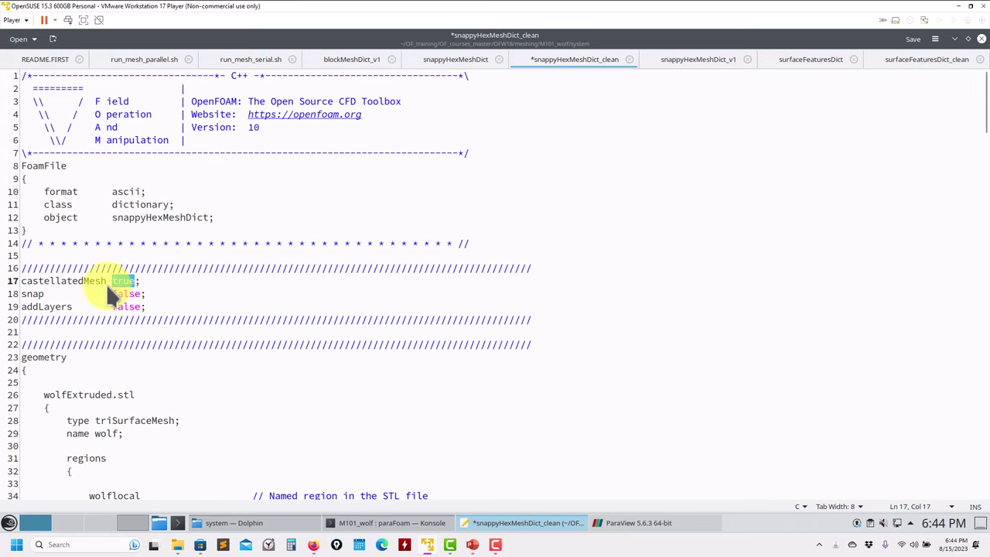
pyautogui.write('false')
pyautogui.press('Down')
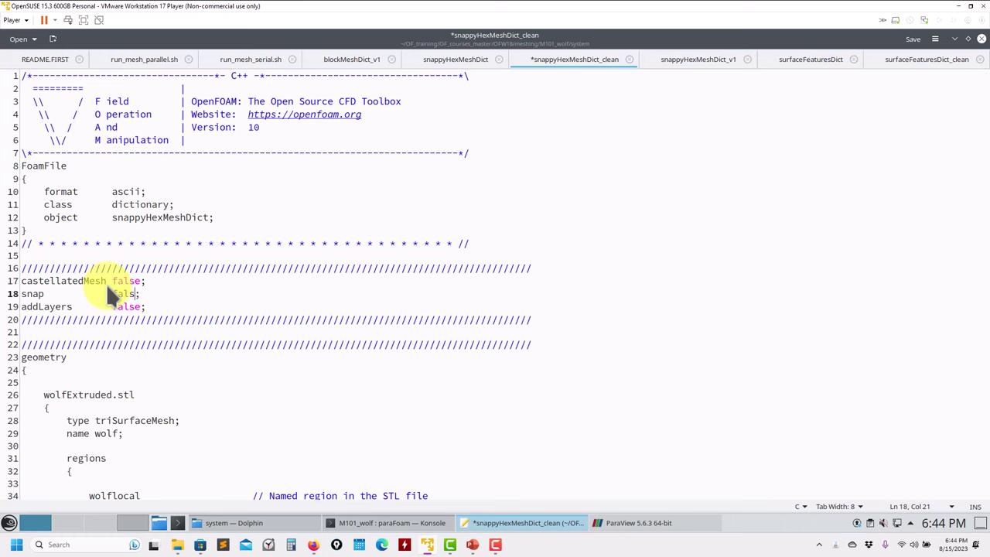
pyautogui.write('true')
pyautogui.hotkey('ctrl', 'z')
pyautogui.hotkey('ctrl', 'z')
pyautogui.hotkey('ctrl', 'z')
pyautogui.hotkey('ctrl', 'z')
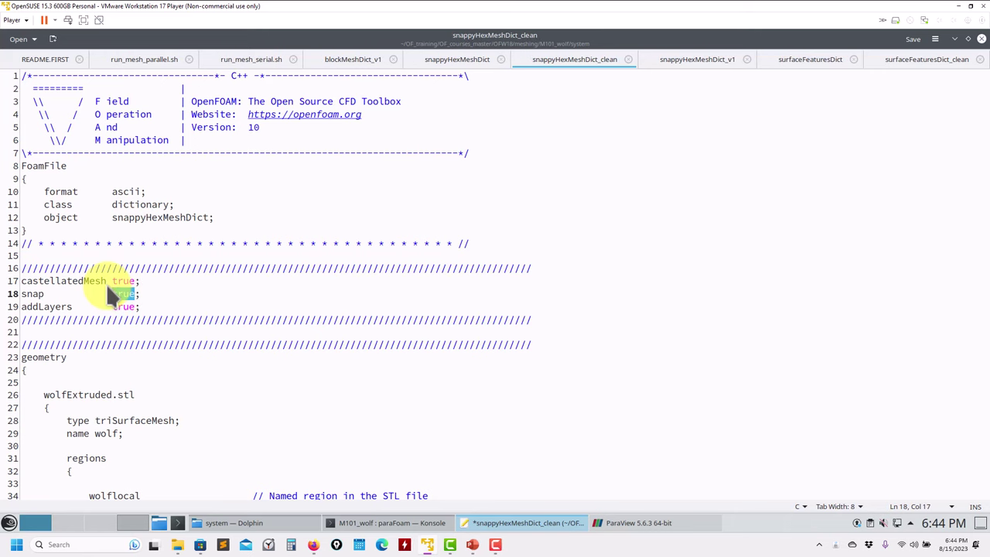
# Examine the wolfExtruded.stl entry in the geometry section, including its regions block and the user-defined patch name
pyautogui.scroll(-2, 166, 309)
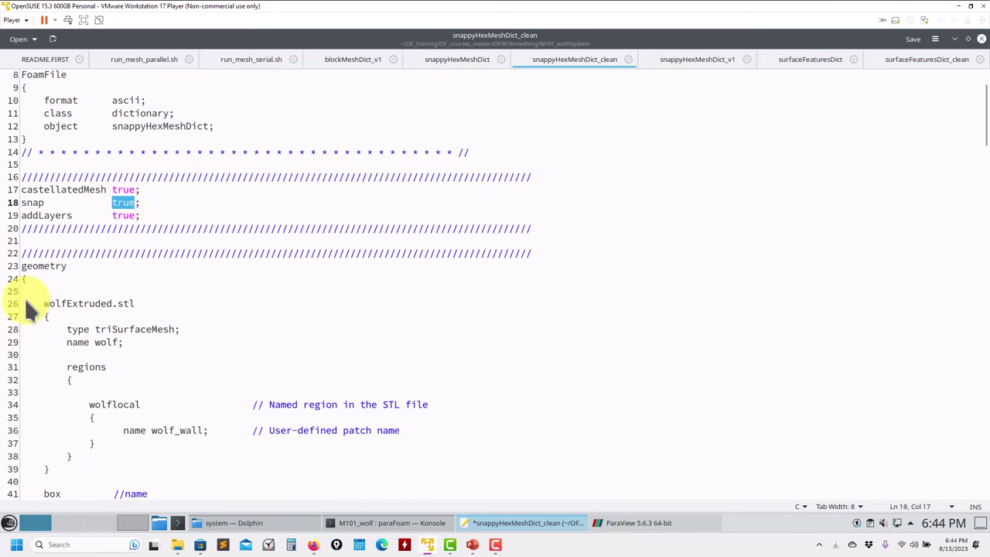
pyautogui.moveTo(27, 304); pyautogui.dragTo(237, 468)
pyautogui.scroll(-3, 242, 432)
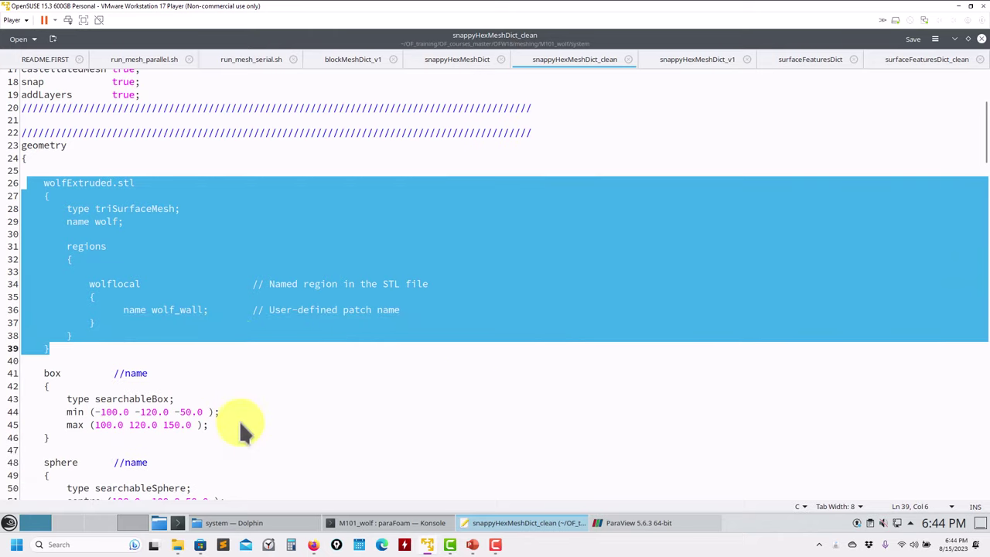
pyautogui.click(168, 293)
pyautogui.click(78, 333)
pyautogui.keyDown('shift'); pyautogui.click(36, 242); pyautogui.keyUp('shift')
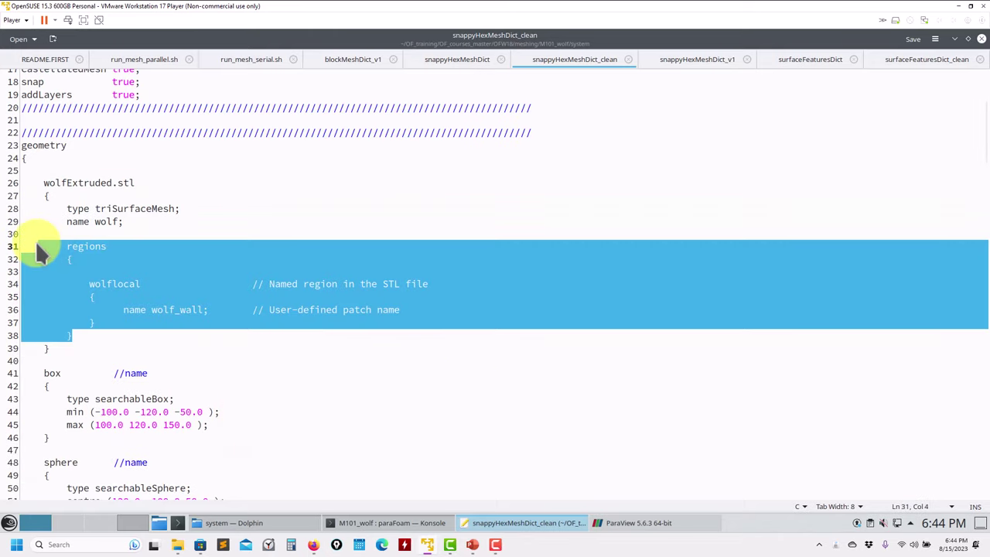
pyautogui.click(124, 309)
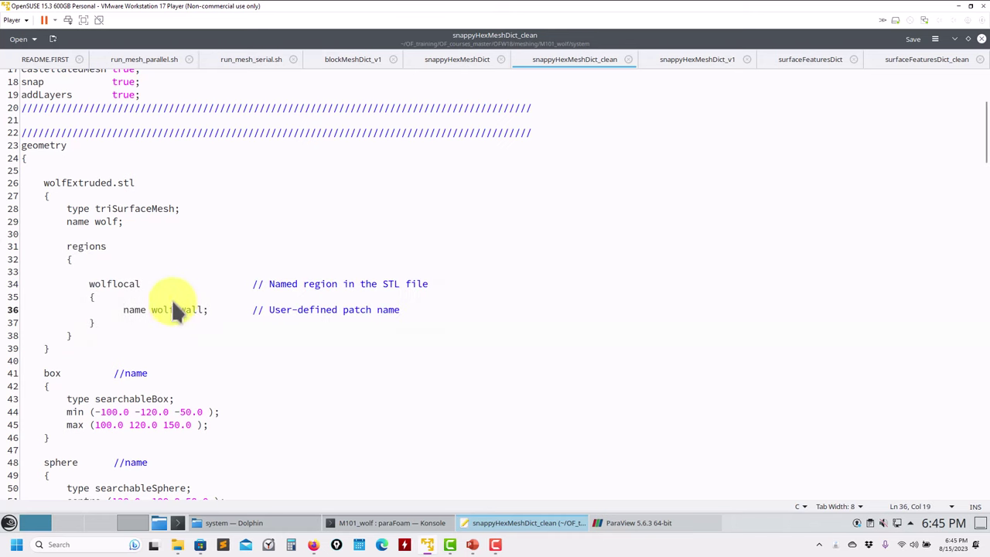
# Examine the searchableBox and searchableSphere definitions in the geometry section
pyautogui.scroll(-4, 77, 309)
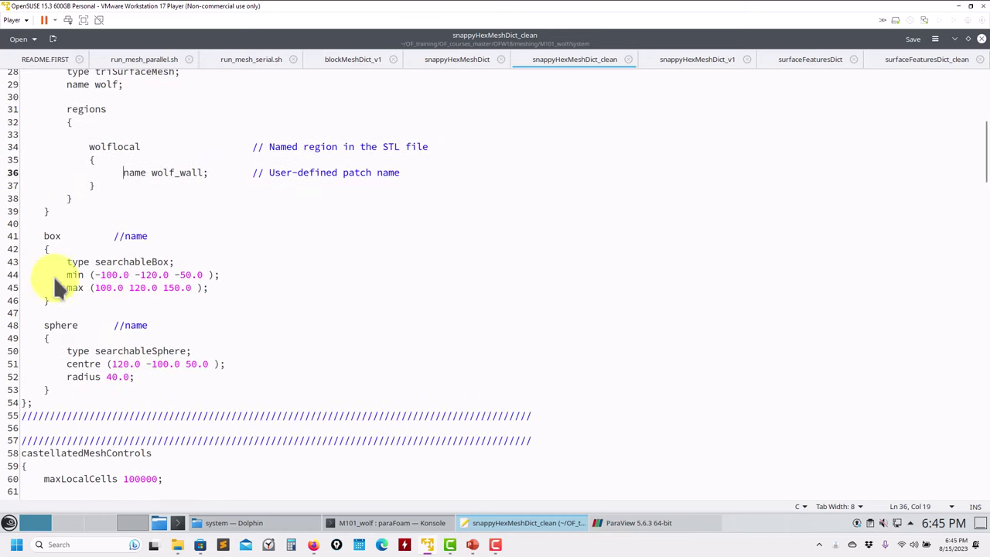
pyautogui.moveTo(33, 234); pyautogui.dragTo(93, 358)
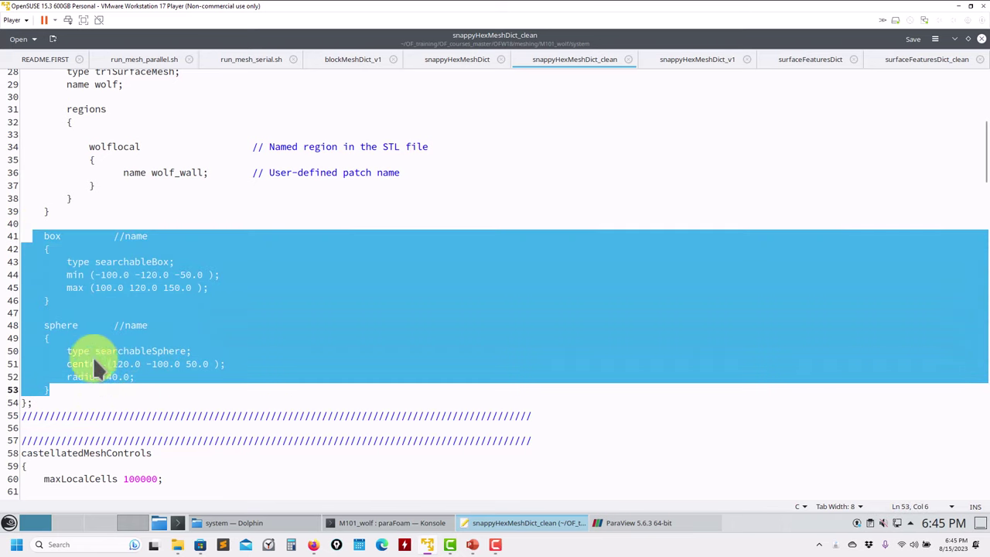
pyautogui.click(67, 398)
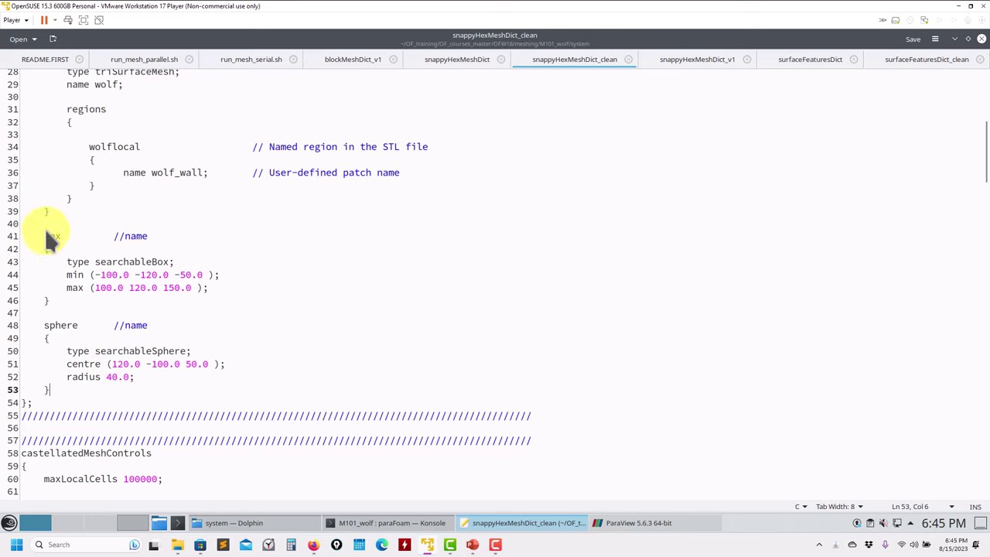
pyautogui.moveTo(32, 233); pyautogui.dragTo(174, 305)
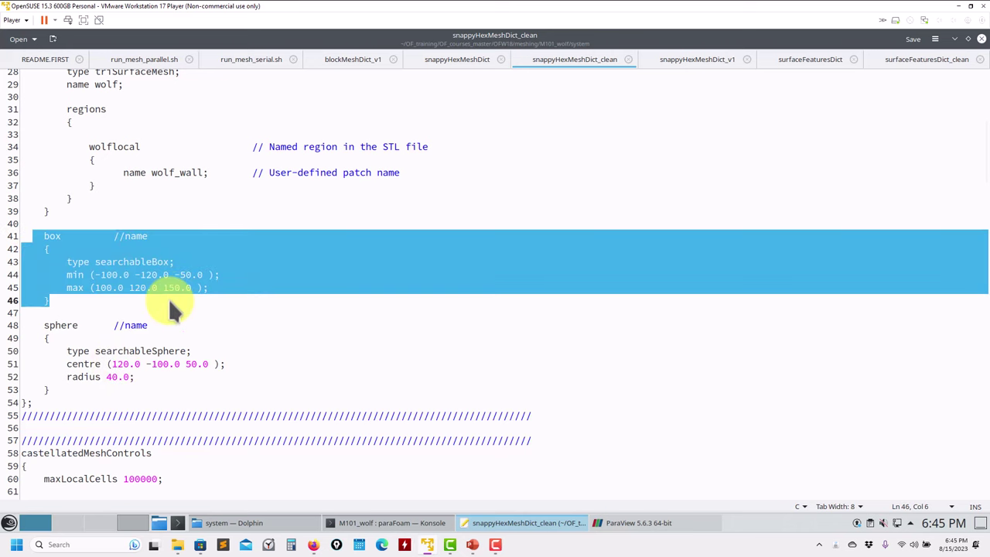
pyautogui.moveTo(48, 390); pyautogui.dragTo(27, 342)
pyautogui.click(159, 380)
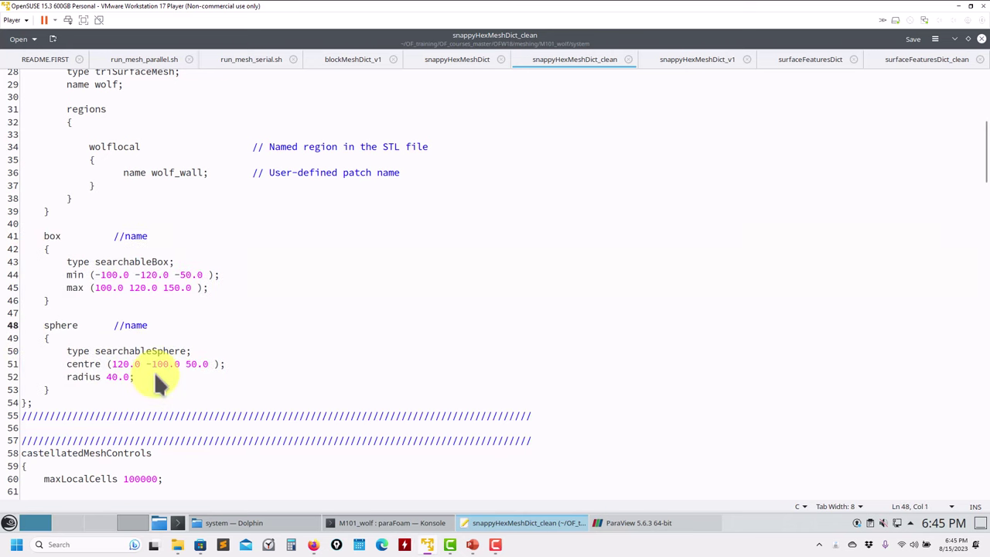
# Review the cell limits in castellatedMeshControls and highlight the features keyword for explicit edge refinement
pyautogui.scroll(-7, 159, 379)
pyautogui.moveTo(172, 303); pyautogui.dragTo(25, 291)
pyautogui.keyDown('shift'); pyautogui.click(18, 206); pyautogui.keyUp('shift')
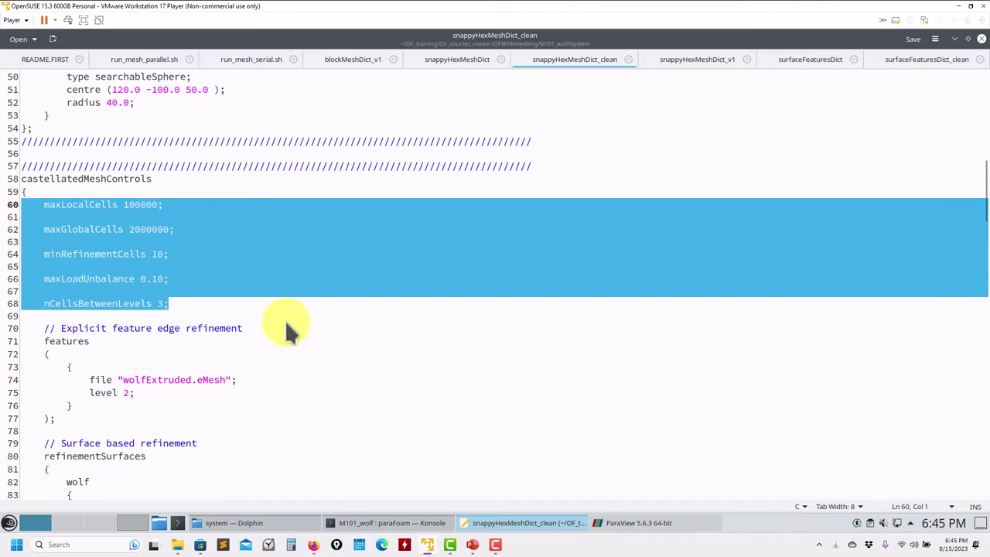
pyautogui.click(62, 345)
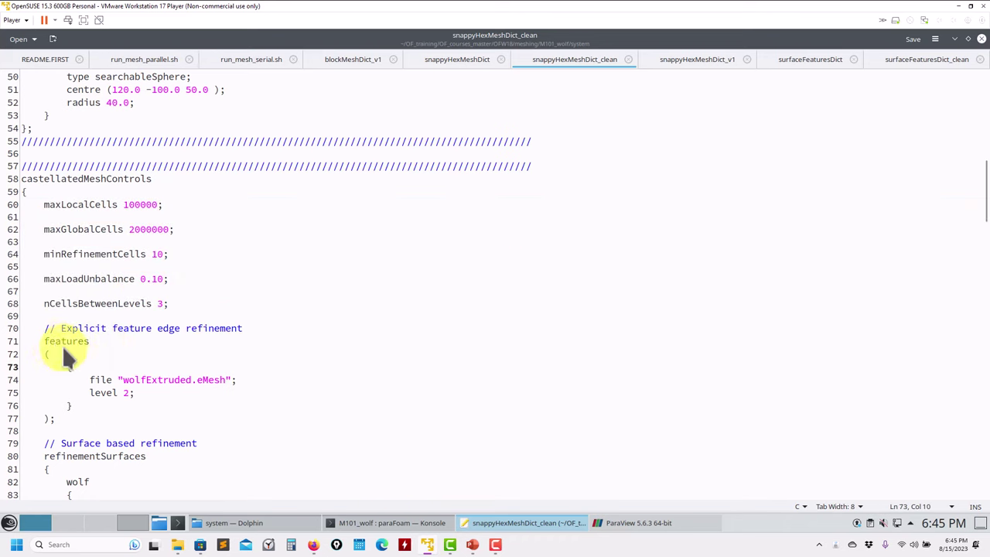
pyautogui.scroll(-1, 61, 344)
pyautogui.moveTo(43, 291); pyautogui.dragTo(89, 295)
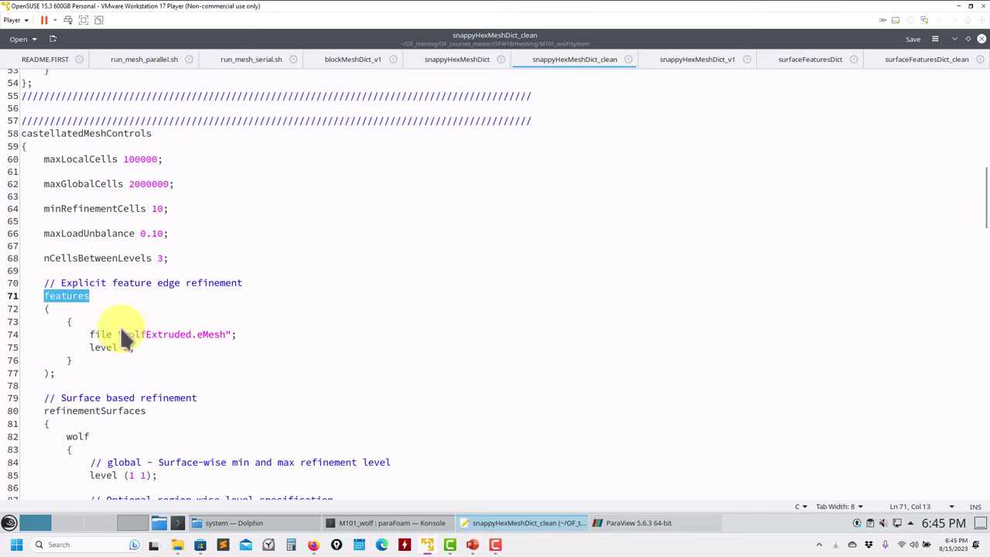
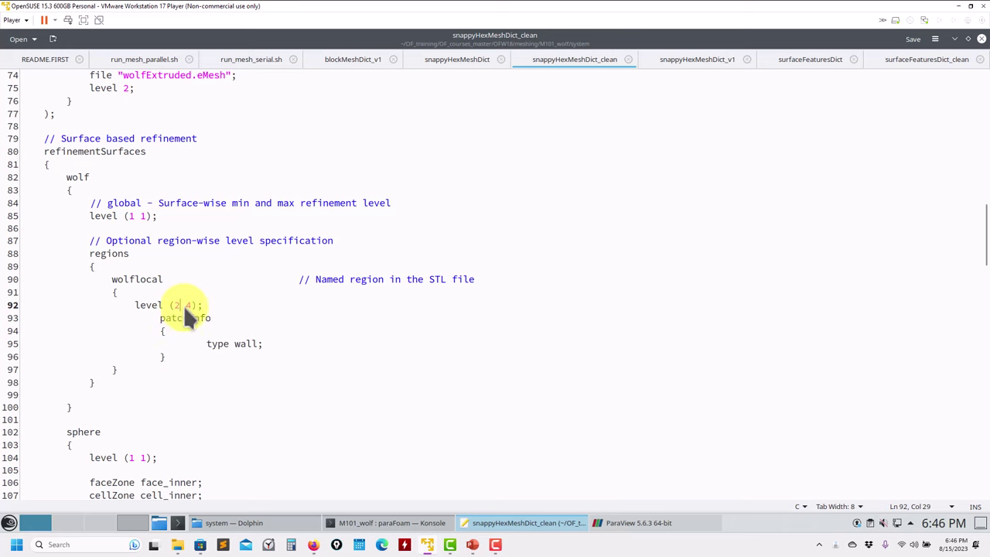
# Check the wolflocal refinement level and highlight the sphere entry in refinementSurfaces
pyautogui.write('1')
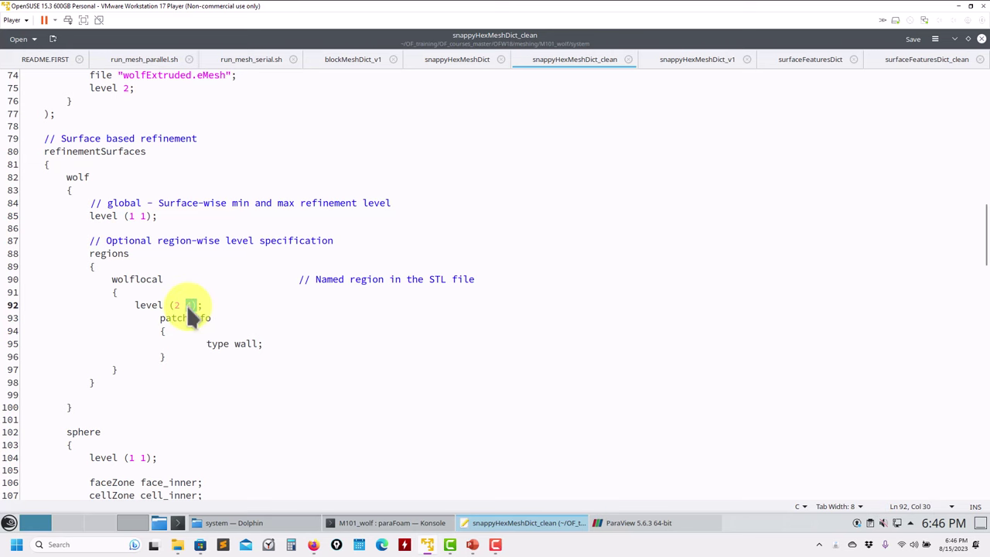
pyautogui.scroll(-2, 187, 305)
pyautogui.moveTo(59, 339); pyautogui.dragTo(210, 453)
pyautogui.scroll(-5, 212, 441)
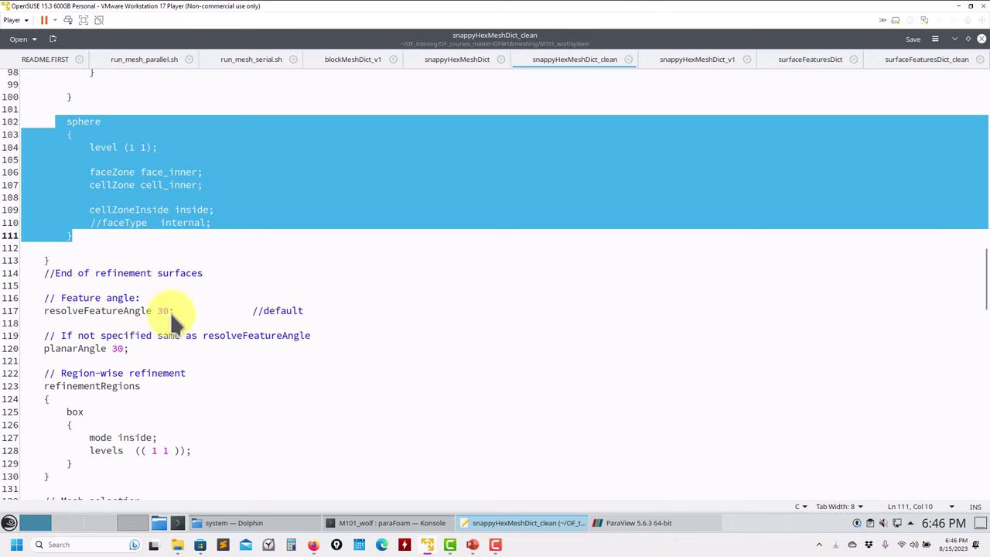
# Highlight the resolveFeatureAngle setting below the refinement surfaces
pyautogui.moveTo(175, 310); pyautogui.dragTo(11, 321)
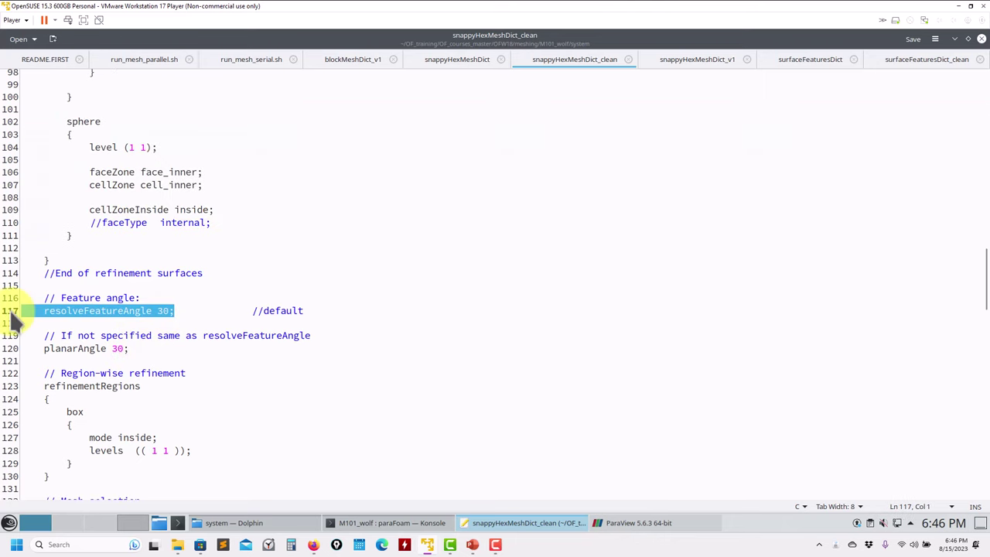
pyautogui.click(177, 316)
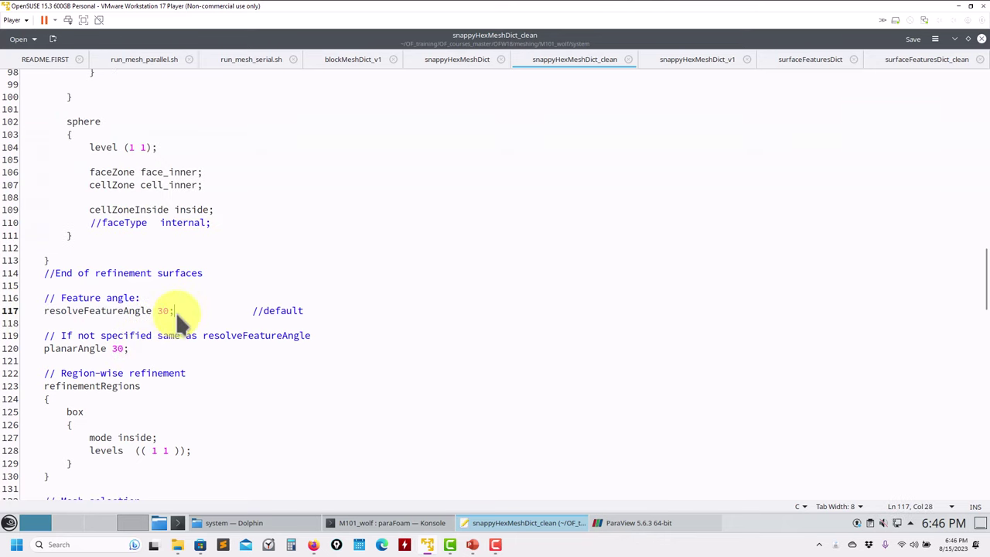
pyautogui.moveTo(177, 316); pyautogui.dragTo(29, 314)
pyautogui.scroll(-1, 126, 343)
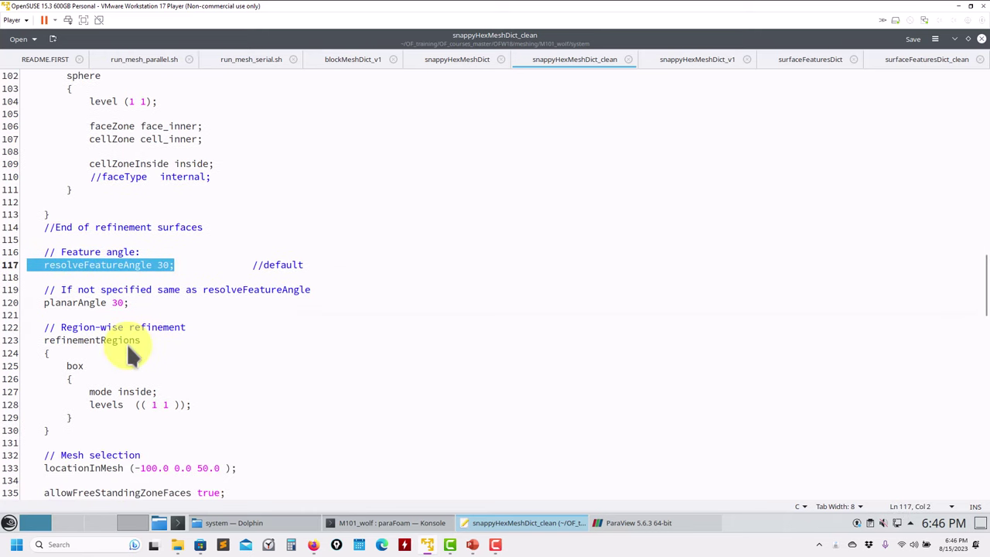
# Trace the box in refinementRegions back to its geometry definition, then highlight its refinement levels
pyautogui.click(128, 343)
pyautogui.keyDown('shift'); pyautogui.click(11, 328); pyautogui.keyUp('shift')
pyautogui.scroll(20, 132, 361)
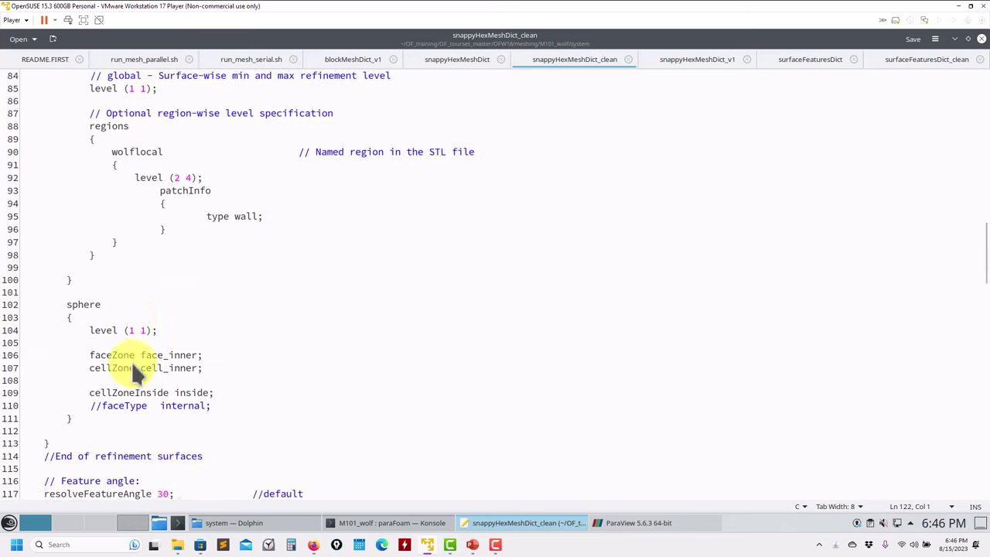
pyautogui.scroll(6, 44, 343)
pyautogui.click(60, 352)
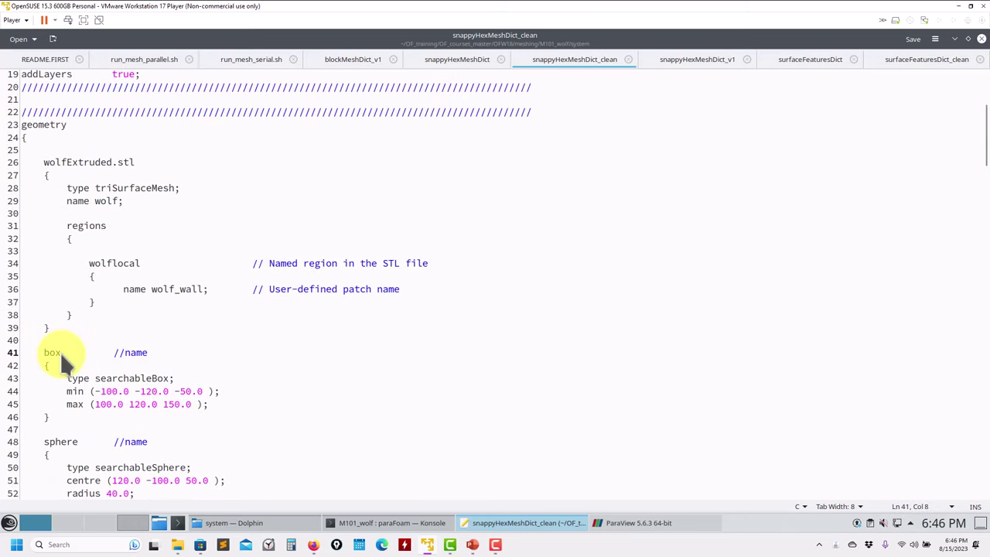
pyautogui.scroll(-14, 92, 360)
pyautogui.scroll(-16, 92, 354)
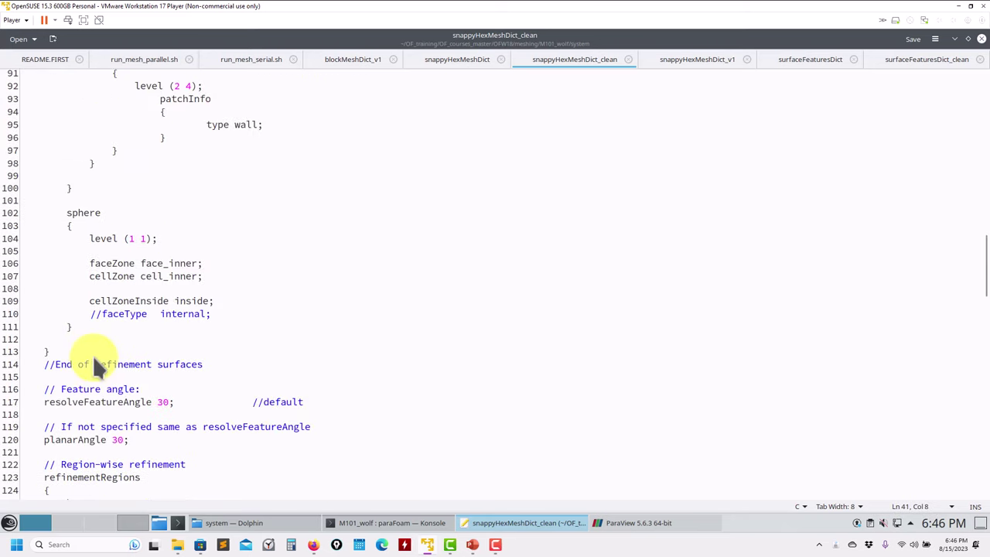
pyautogui.moveTo(198, 362); pyautogui.dragTo(103, 354)
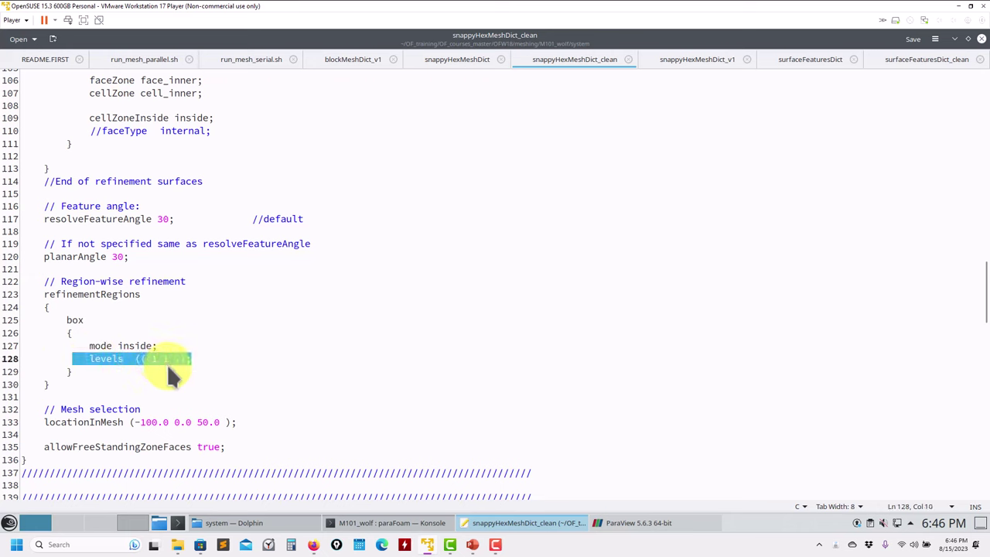
# Highlight the locationInMesh entry, then switch to ParaView and show the M101_wolf.OpenFOAM mesh around the feature edges
pyautogui.moveTo(242, 422); pyautogui.dragTo(51, 417)
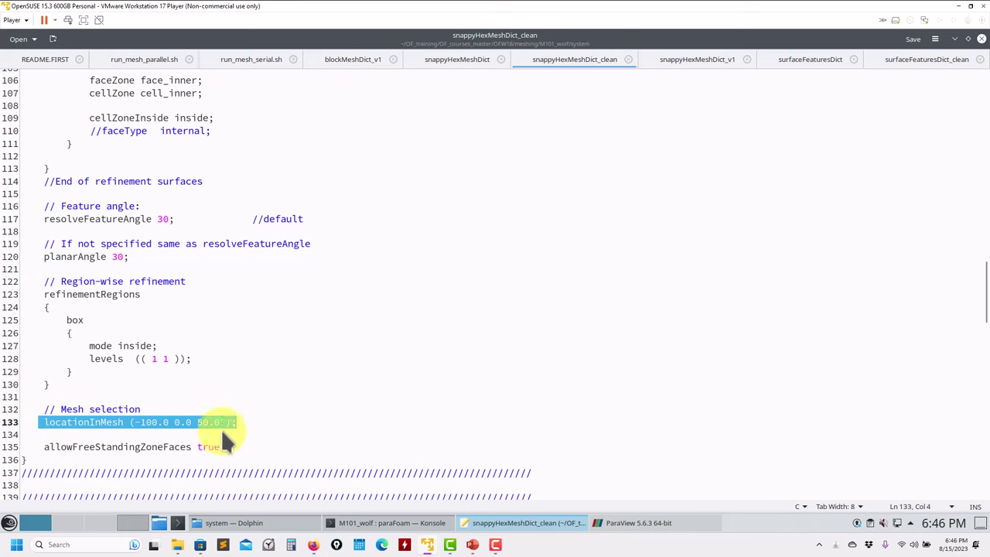
pyautogui.click(641, 523)
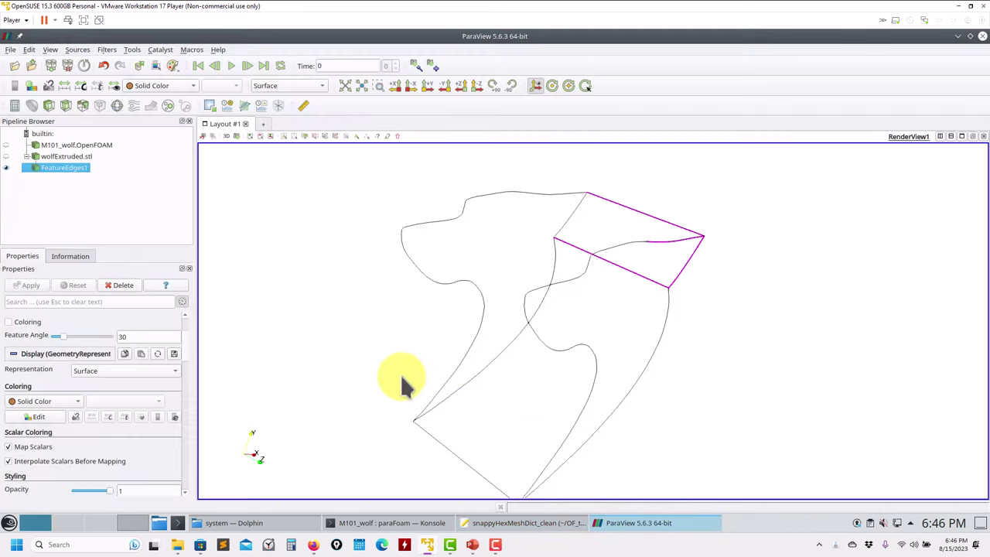
pyautogui.click(6, 144)
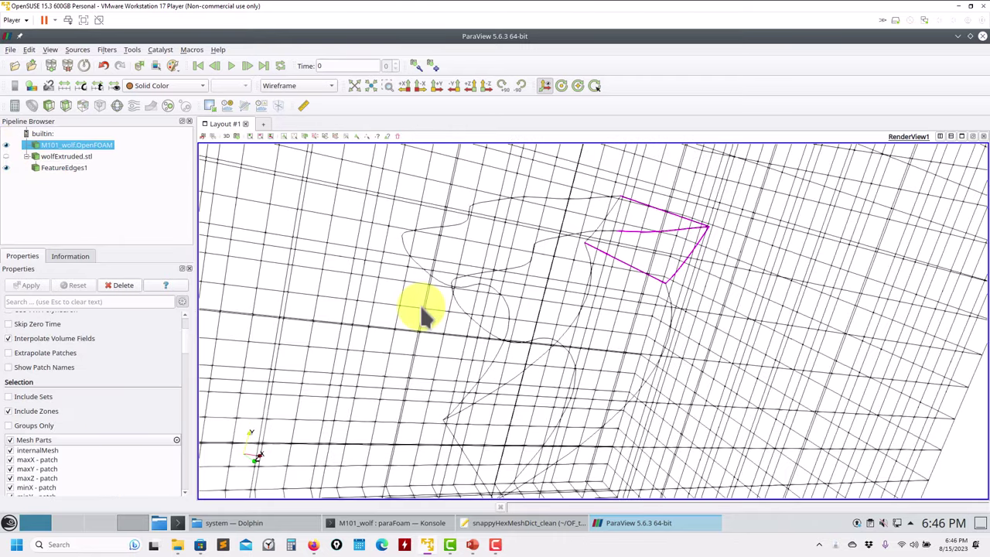
pyautogui.scroll(2, 420, 304)
pyautogui.scroll(-10, 420, 305)
pyautogui.moveTo(318, 264); pyautogui.dragTo(354, 314)
# Recheck the locationInMesh coordinates in the text editor, then add a sphere source in ParaView centred at 100, 0, 50
pyautogui.click(503, 523)
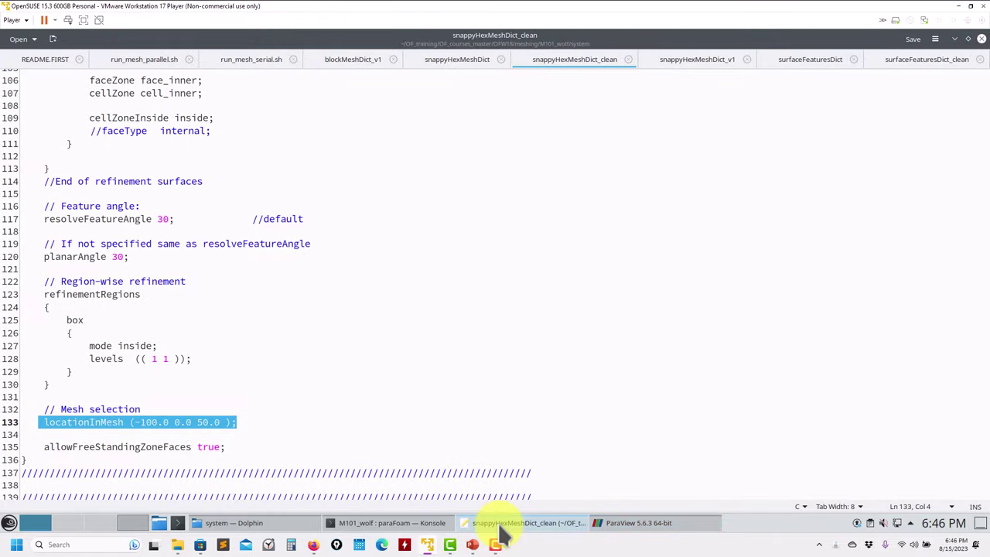
pyautogui.click(503, 524)
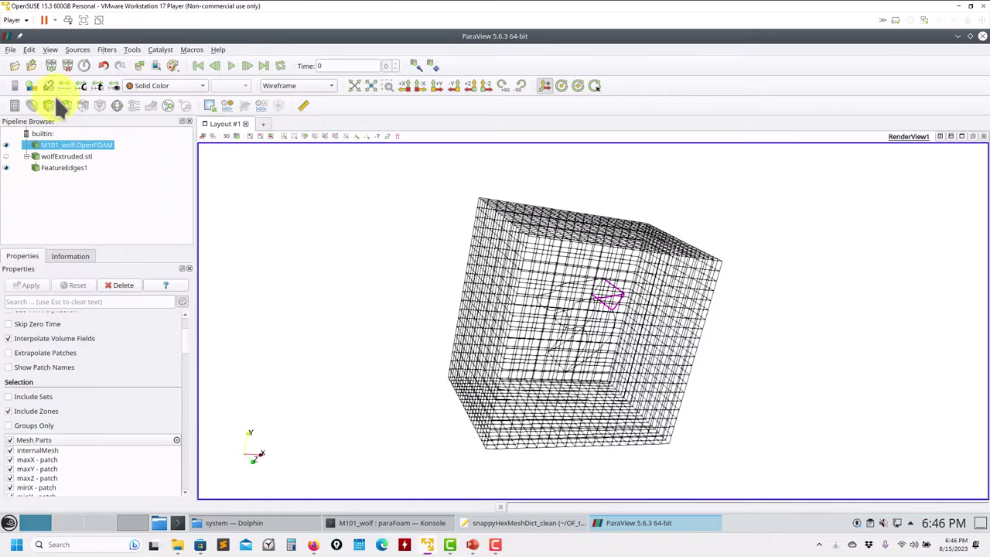
pyautogui.click(77, 49)
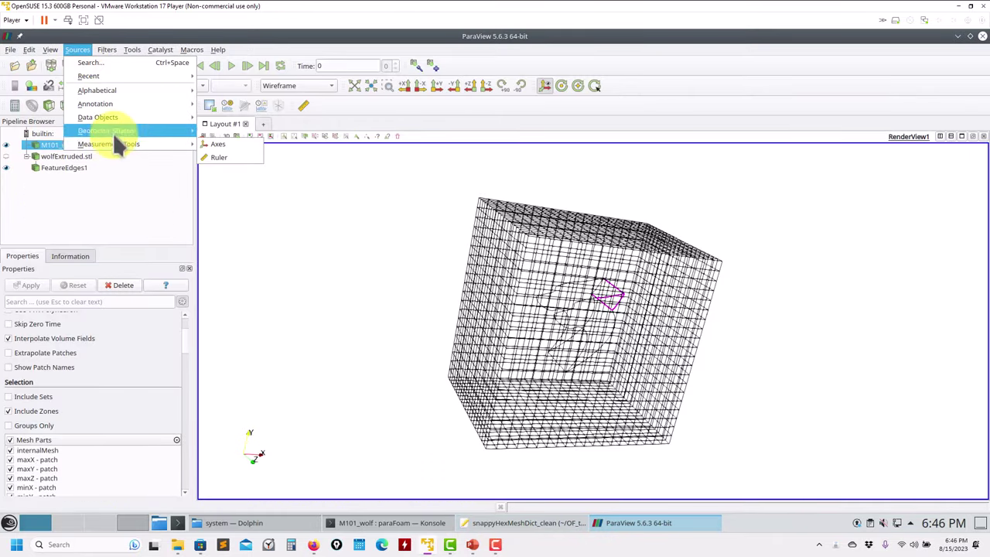
pyautogui.moveTo(138, 91)
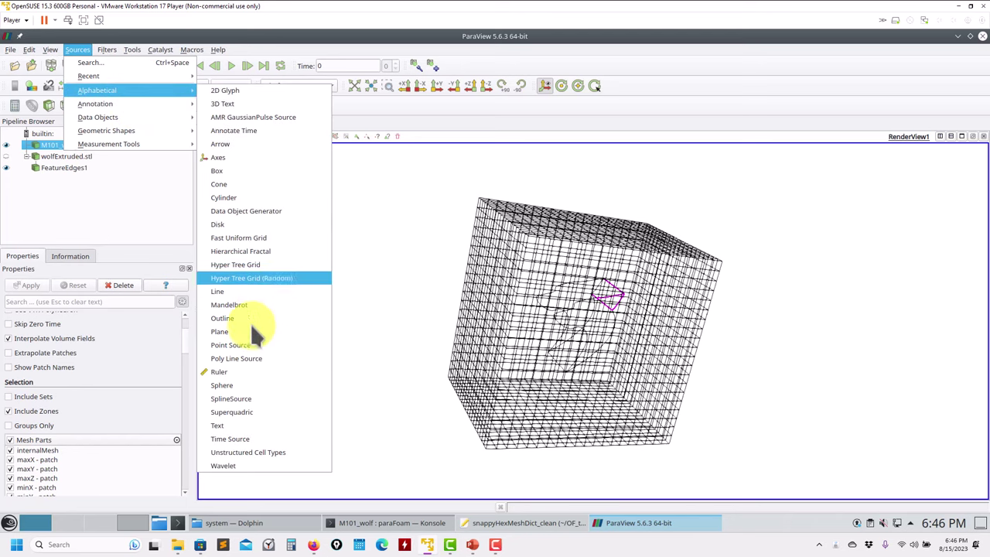
pyautogui.click(260, 385)
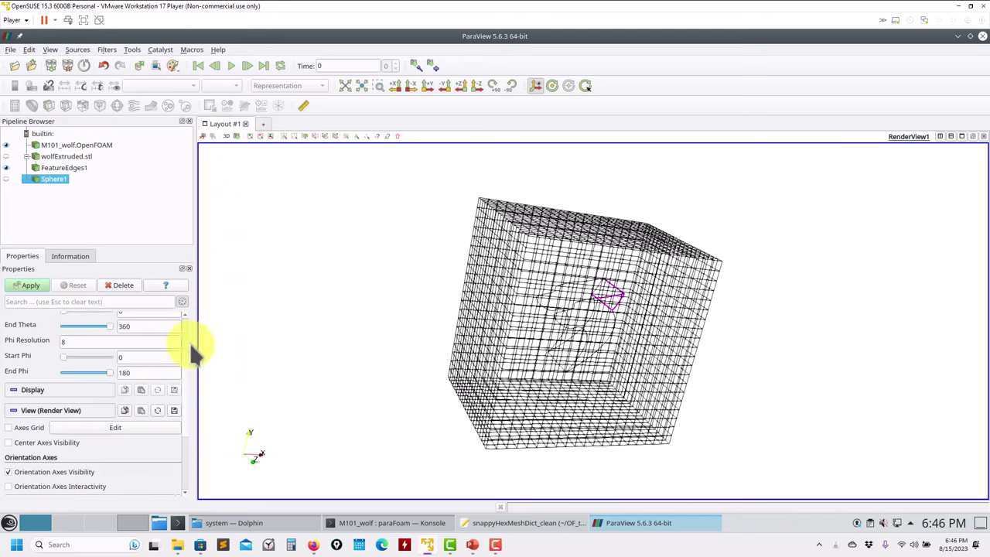
pyautogui.scroll(3, 185, 366)
pyautogui.doubleClick(75, 335)
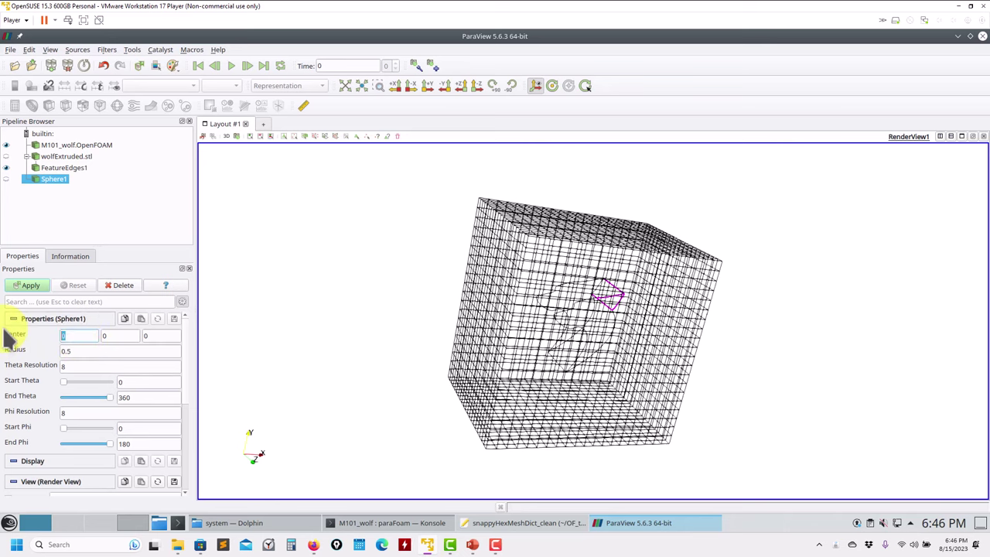
pyautogui.write('100')
pyautogui.click(31, 285)
pyautogui.moveTo(415, 308); pyautogui.dragTo(90, 355)
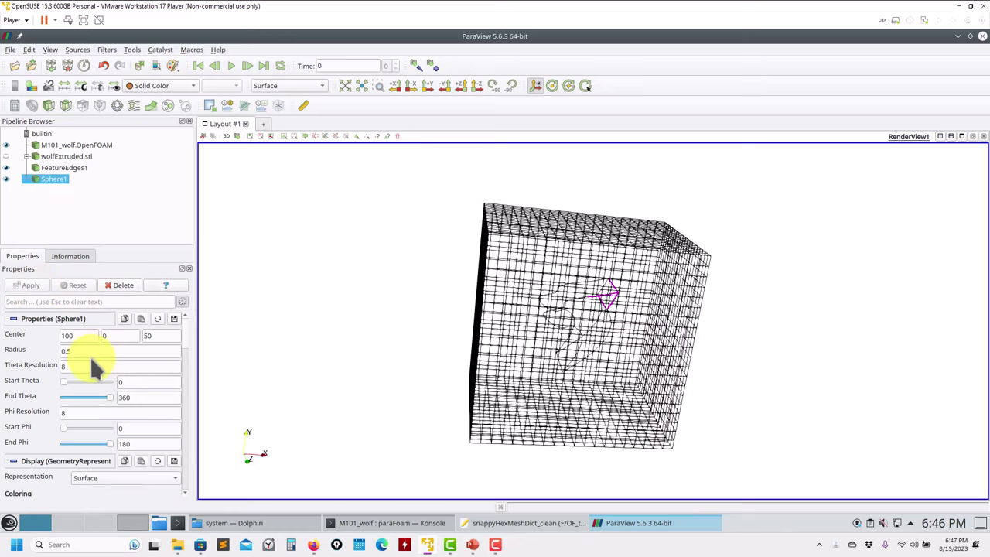
# Set the sphere's radius to 50 and view it inside the background mesh
pyautogui.doubleClick(95, 351)
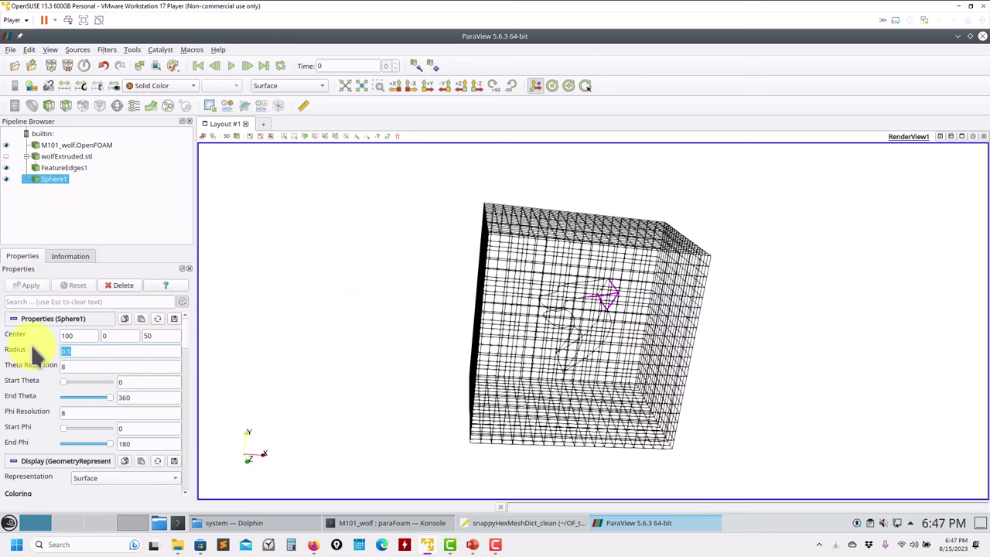
pyautogui.write('50')
pyautogui.click(29, 284)
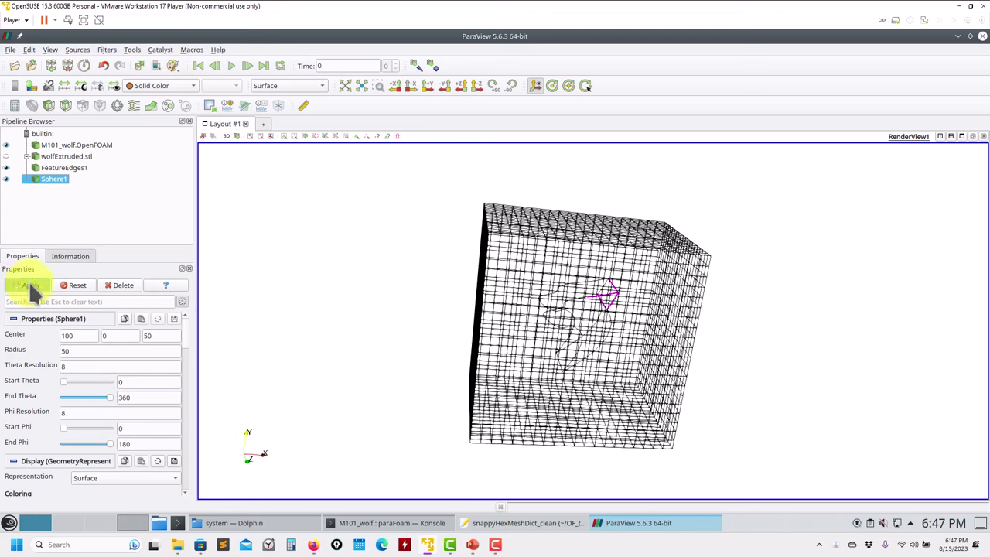
pyautogui.moveTo(457, 328); pyautogui.dragTo(359, 352)
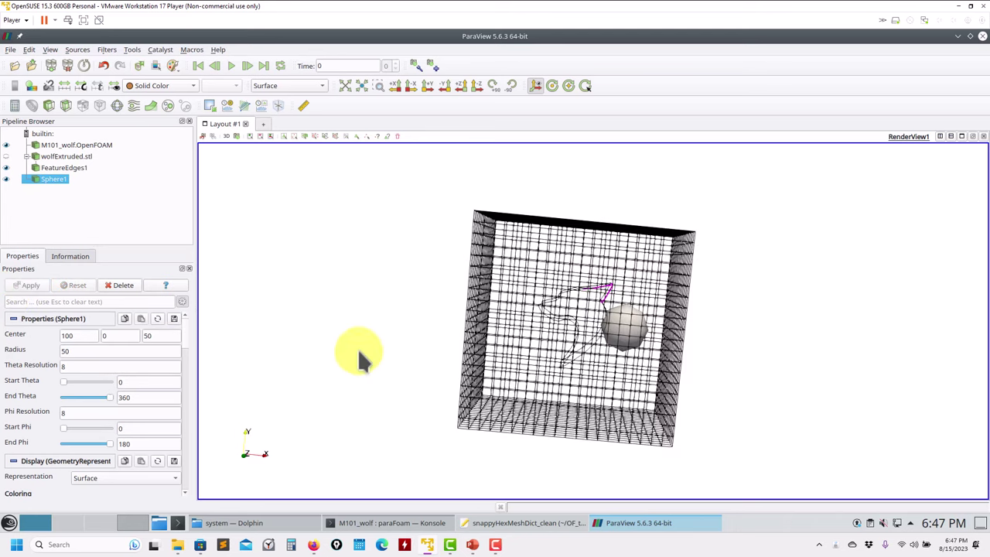
# Set the sphere's radius to 10 and inspect its position relative to the wolf edges
pyautogui.doubleClick(87, 350)
pyautogui.write('10')
pyautogui.click(31, 286)
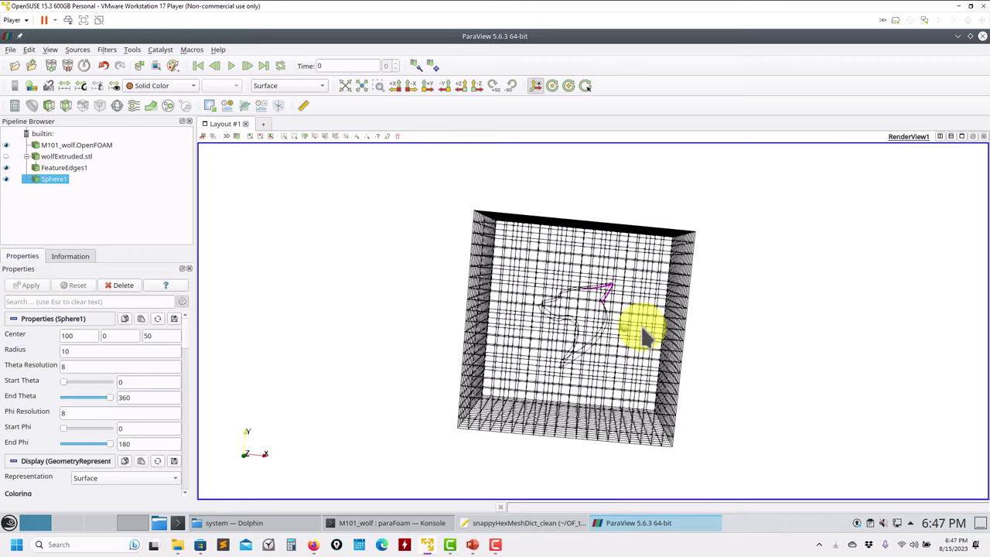
pyautogui.moveTo(633, 334); pyautogui.dragTo(597, 391)
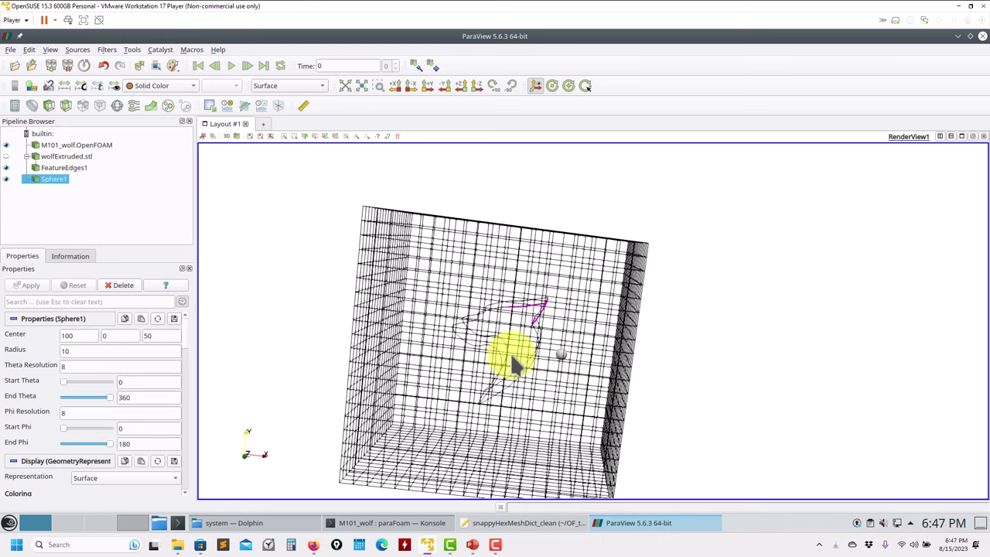
# Move the sphere's centre to X 10 and inspect its position against the wolf outline
pyautogui.press('Tab')
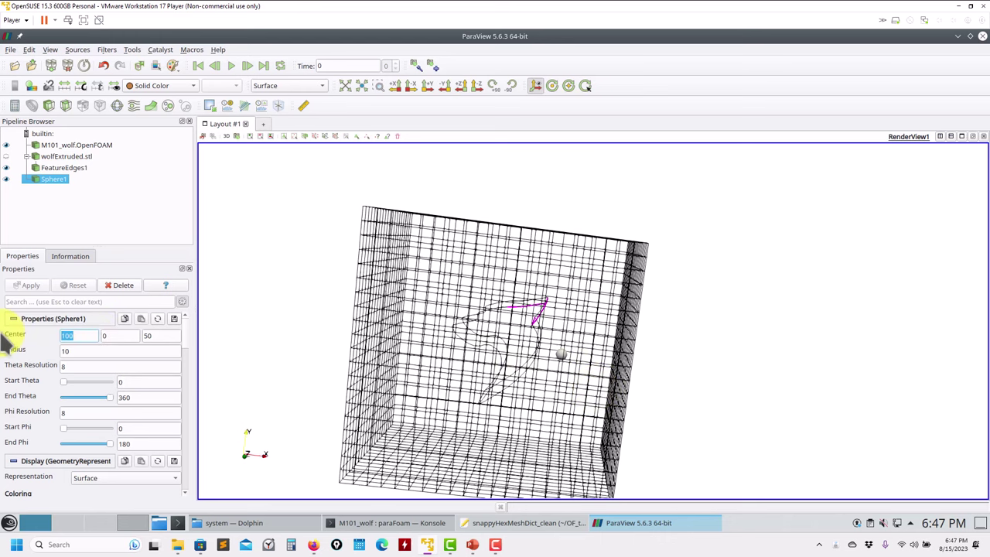
pyautogui.write('10')
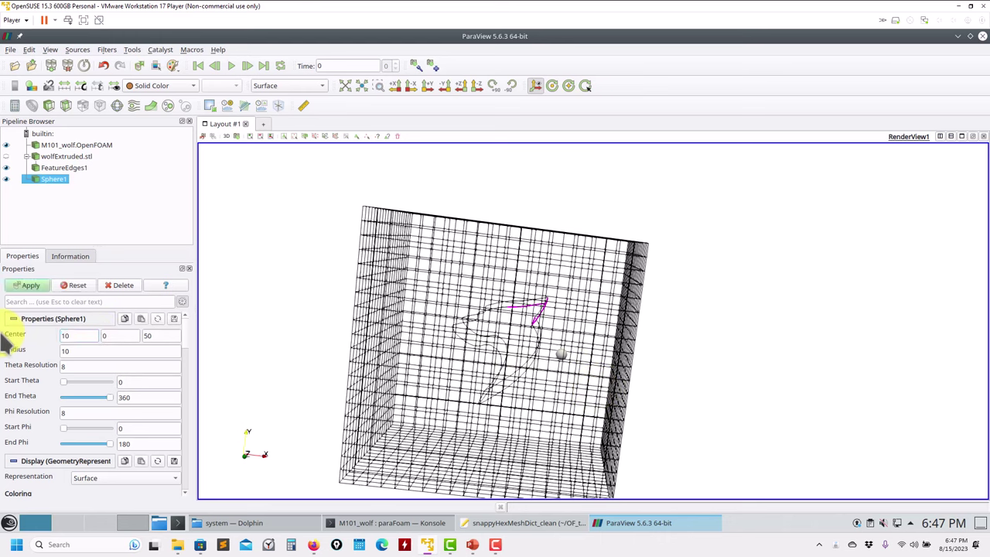
pyautogui.click(31, 283)
pyautogui.moveTo(248, 341); pyautogui.dragTo(292, 362)
pyautogui.scroll(5, 531, 376)
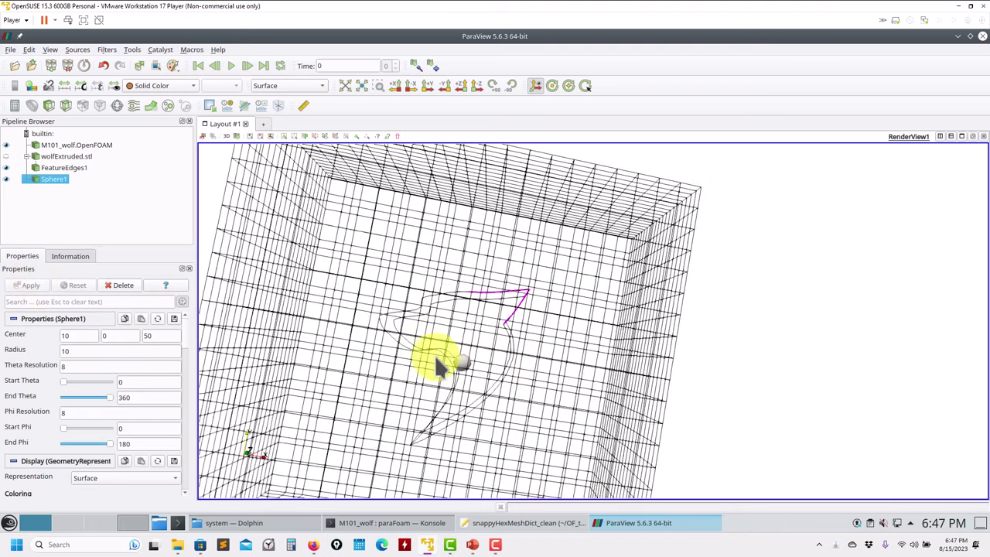
pyautogui.scroll(3, 463, 391)
pyautogui.scroll(-3, 460, 391)
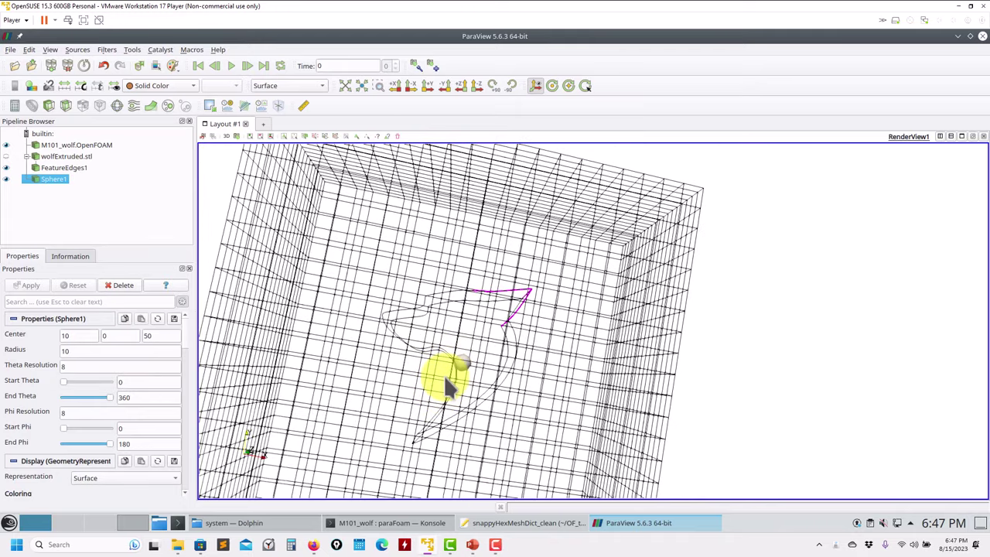
# Try the sphere's centre at X 15, then set the X coordinate to 100
pyautogui.click(26, 335)
pyautogui.write('15')
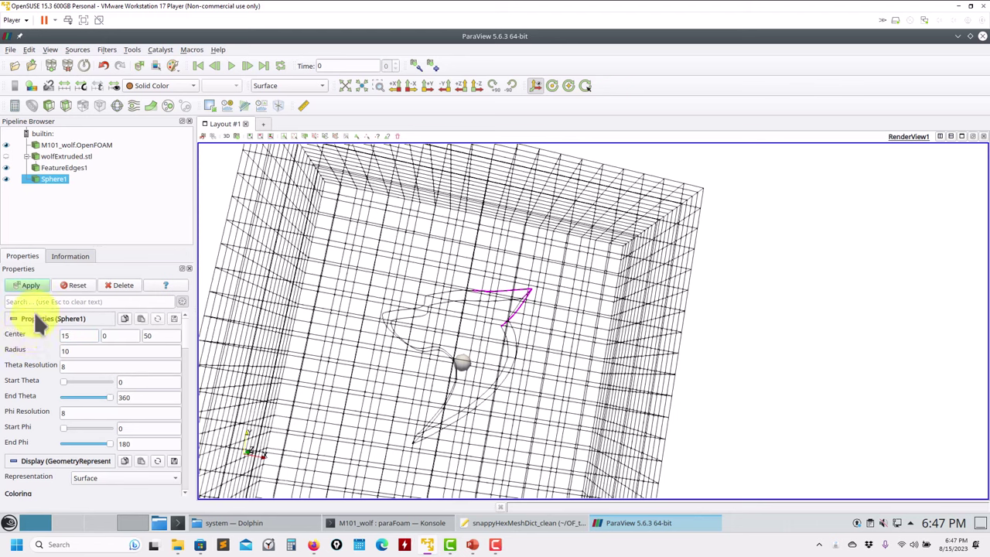
pyautogui.click(30, 285)
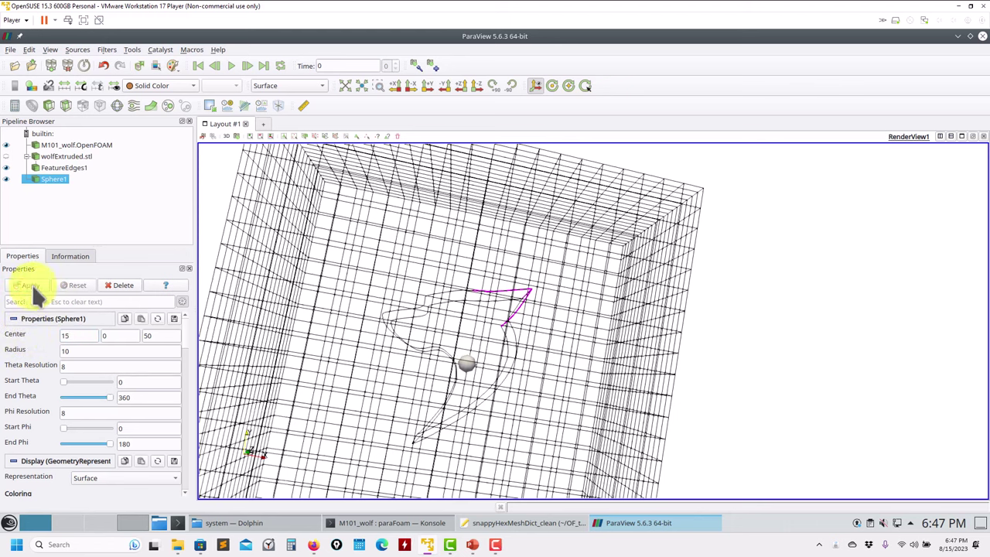
pyautogui.write('100')
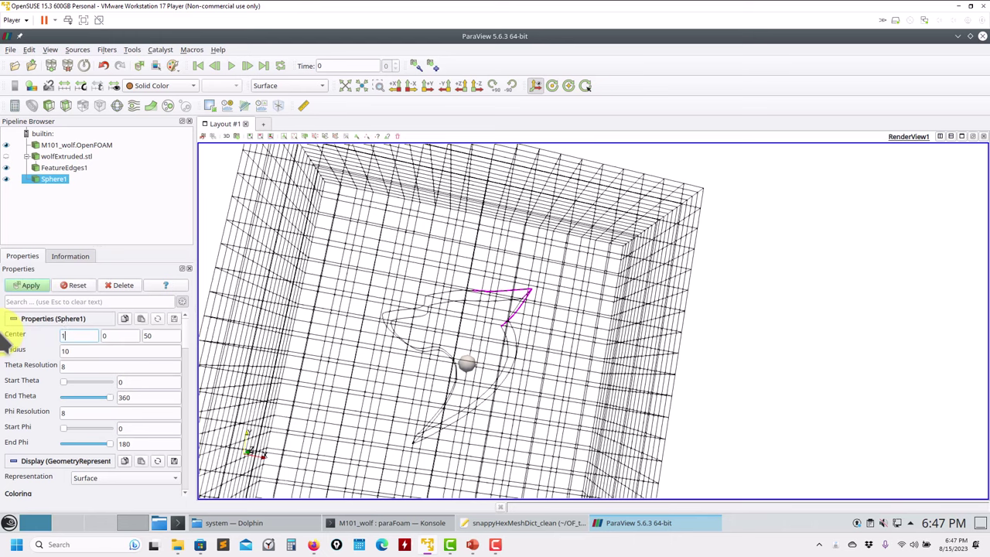
pyautogui.click(29, 286)
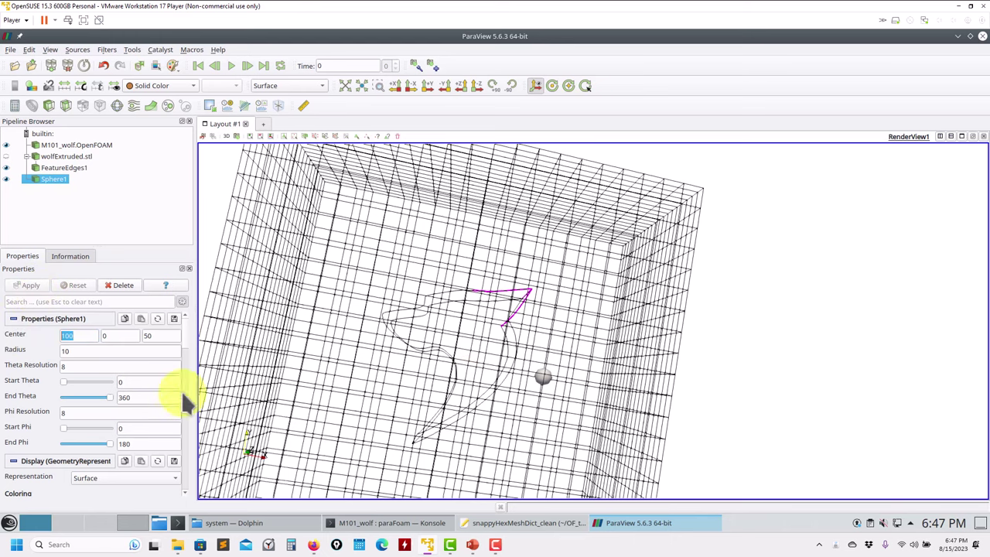
# Switch to the text editor and open snappyHexMeshDict_v2 from the case's system folder alongside the other dictionaries
pyautogui.click(499, 522)
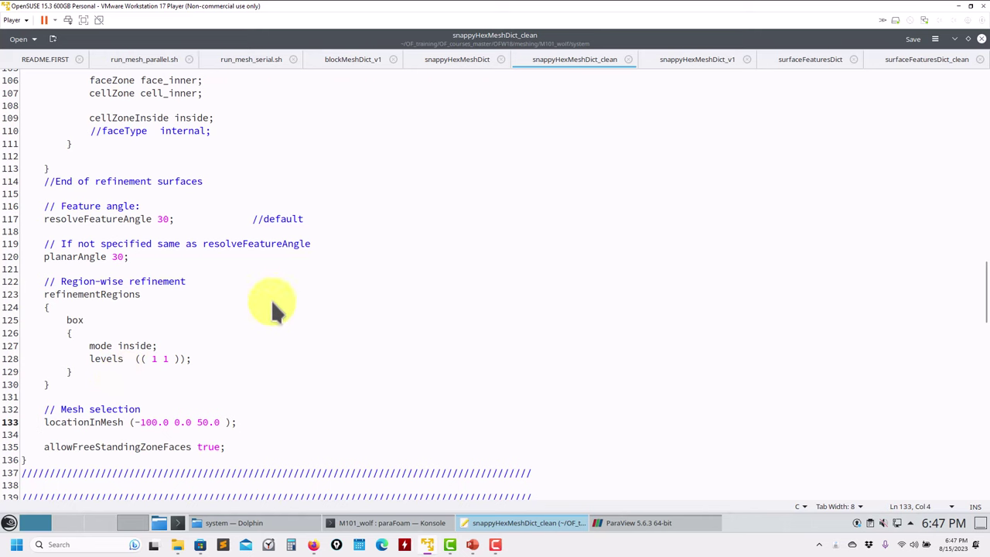
pyautogui.click(696, 62)
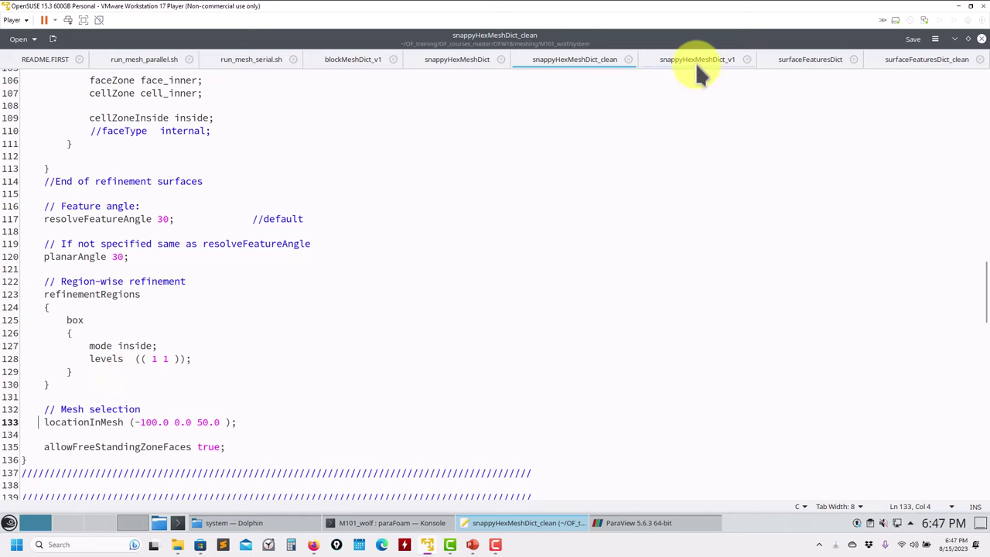
pyautogui.click(261, 521)
pyautogui.doubleClick(847, 42)
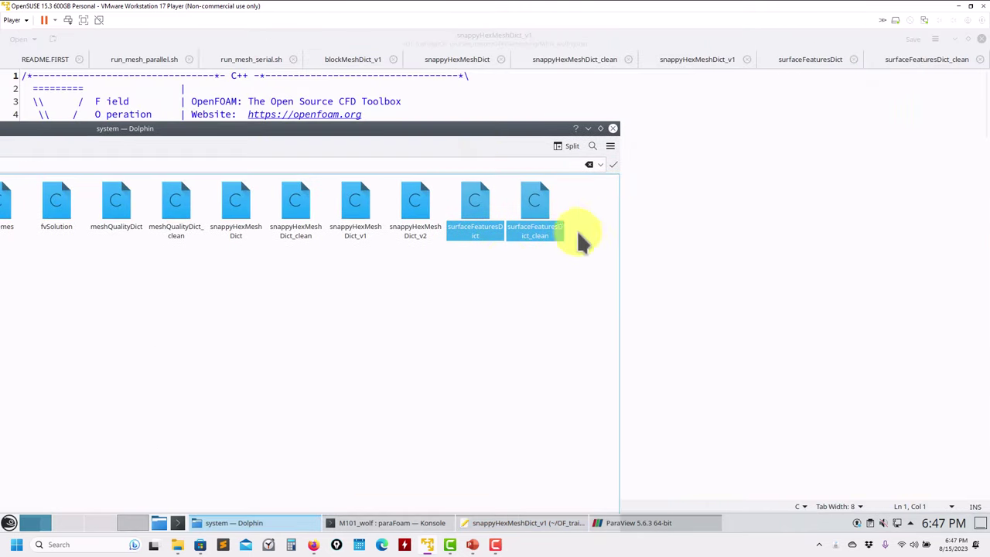
pyautogui.moveTo(420, 221); pyautogui.dragTo(835, 158)
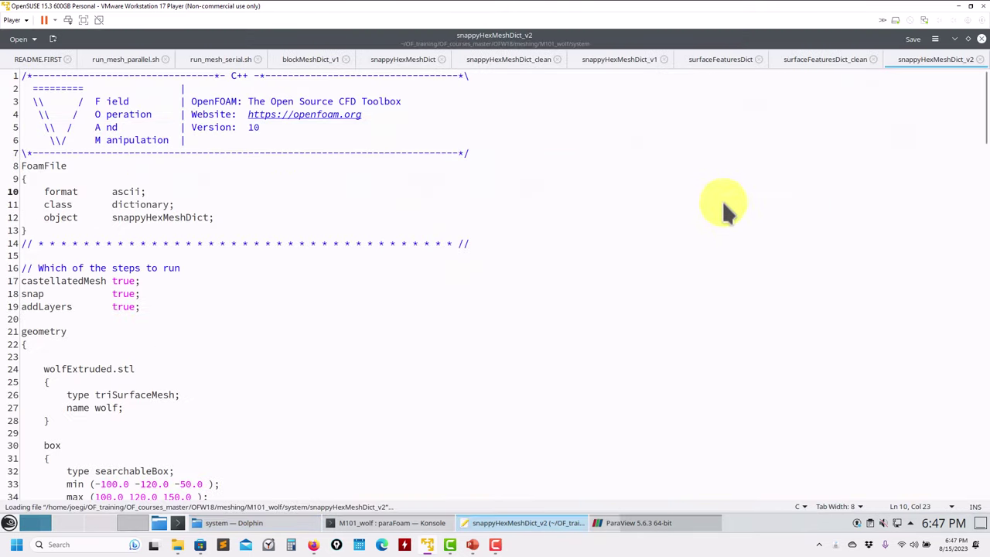
# Review the geometry section of snappyHexMeshDict_v2 and highlight the start of its wolfExtruded.stl entry
pyautogui.scroll(-4, 277, 277)
pyautogui.scroll(-7, 146, 282)
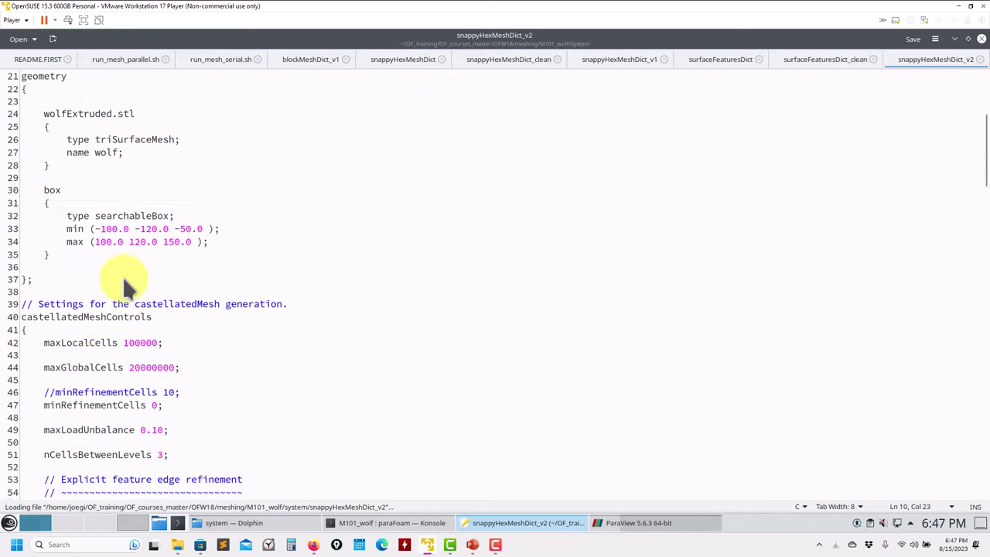
pyautogui.scroll(8, 89, 231)
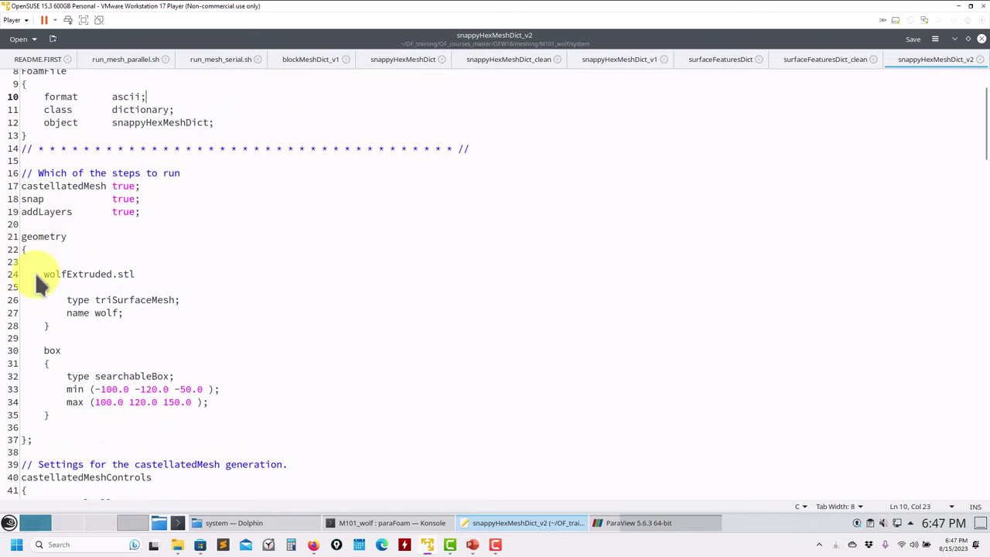
pyautogui.moveTo(35, 272); pyautogui.dragTo(118, 287)
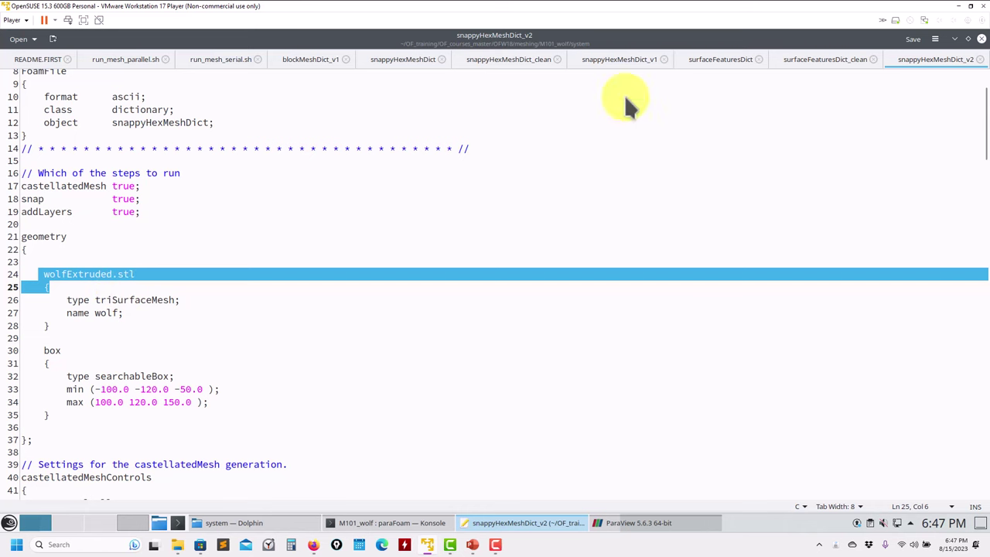
# Compare with the geometry section of snappyHexMeshDict_clean, then highlight only the wolfExtruded.stl name in snappyHexMeshDict_v2
pyautogui.click(506, 59)
pyautogui.scroll(9, 209, 241)
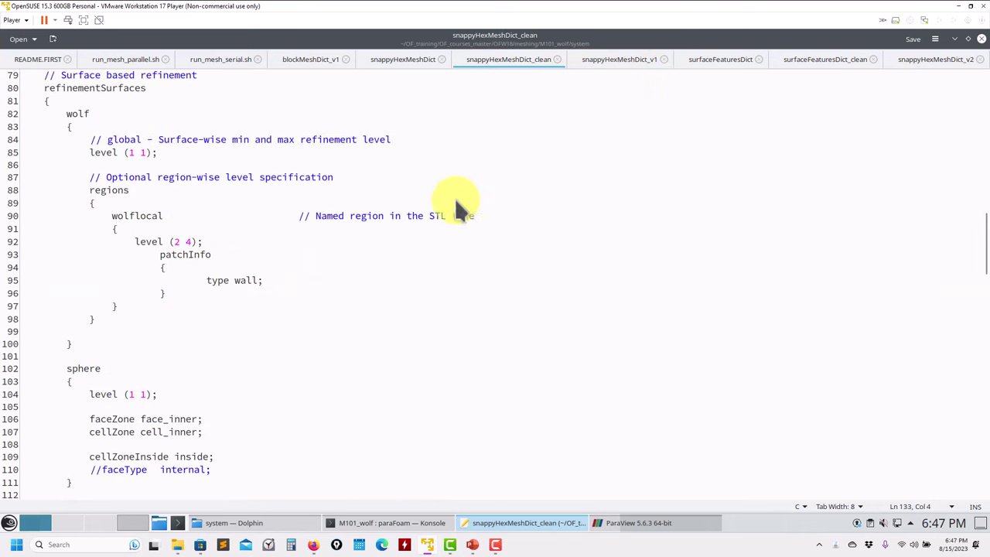
pyautogui.scroll(20, 454, 197)
pyautogui.click(935, 59)
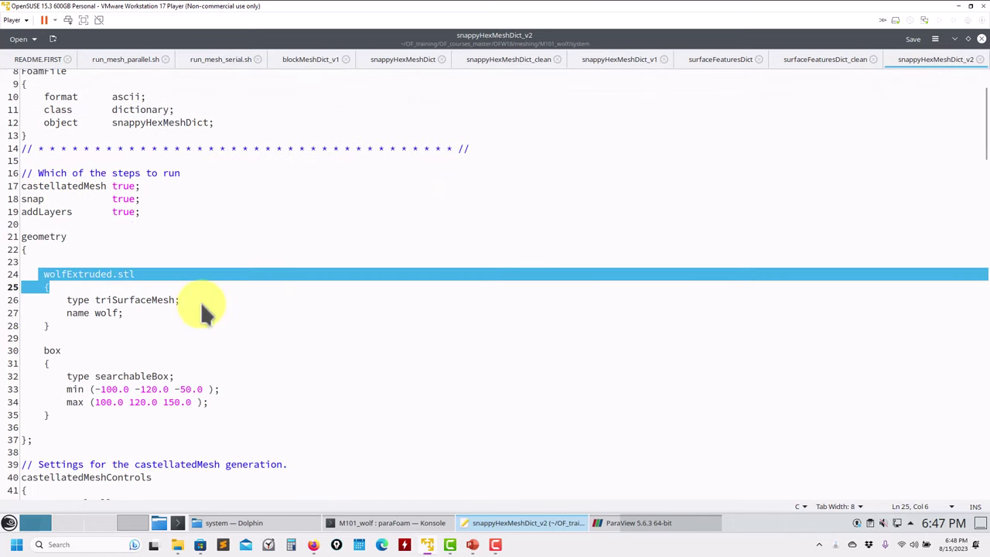
pyautogui.click(95, 301)
pyautogui.moveTo(39, 276); pyautogui.dragTo(168, 271)
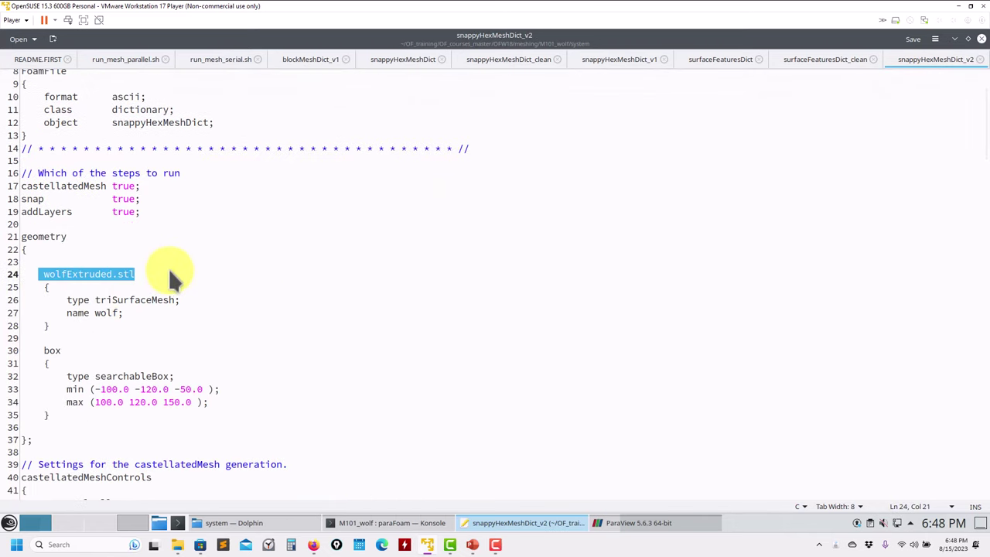
# Switch to the file manager and open the constant/triSurface folder of the M101_wolf case to check its geometry files
pyautogui.click(253, 523)
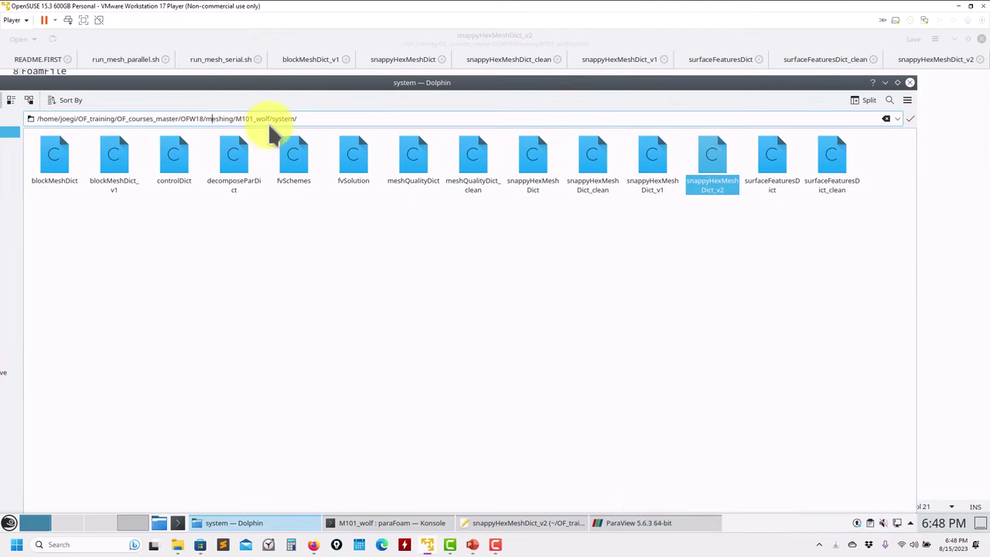
pyautogui.moveTo(204, 87); pyautogui.dragTo(340, 91)
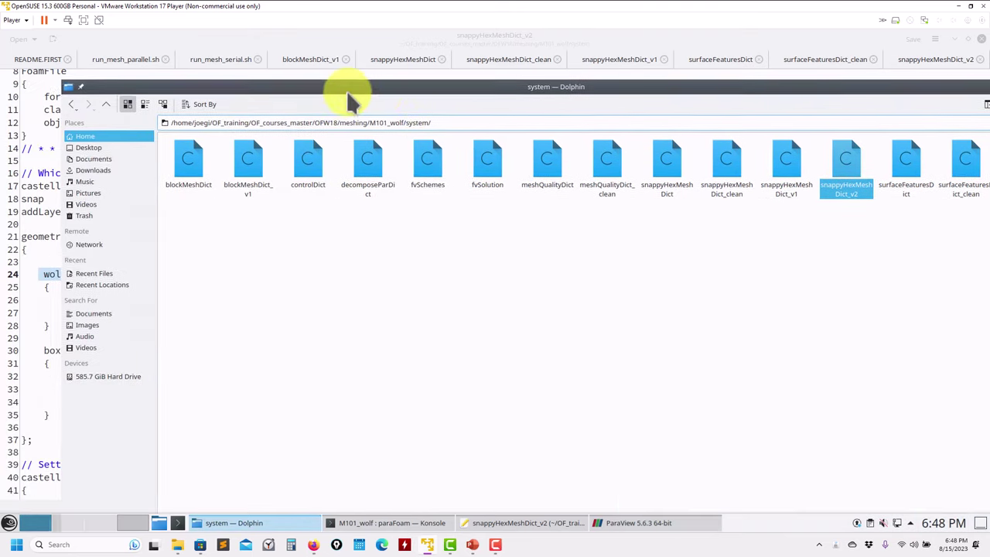
pyautogui.click(104, 105)
pyautogui.click(185, 164)
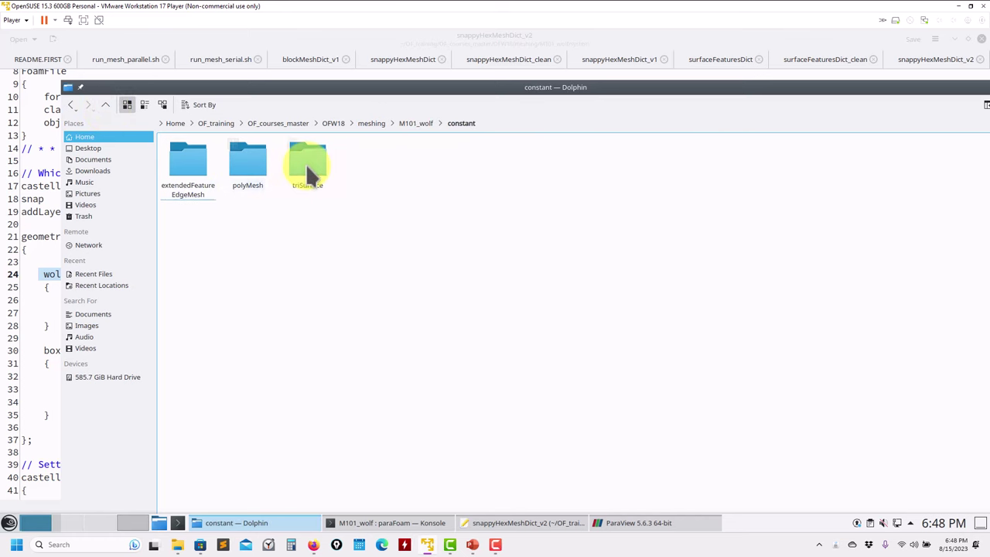
pyautogui.click(306, 164)
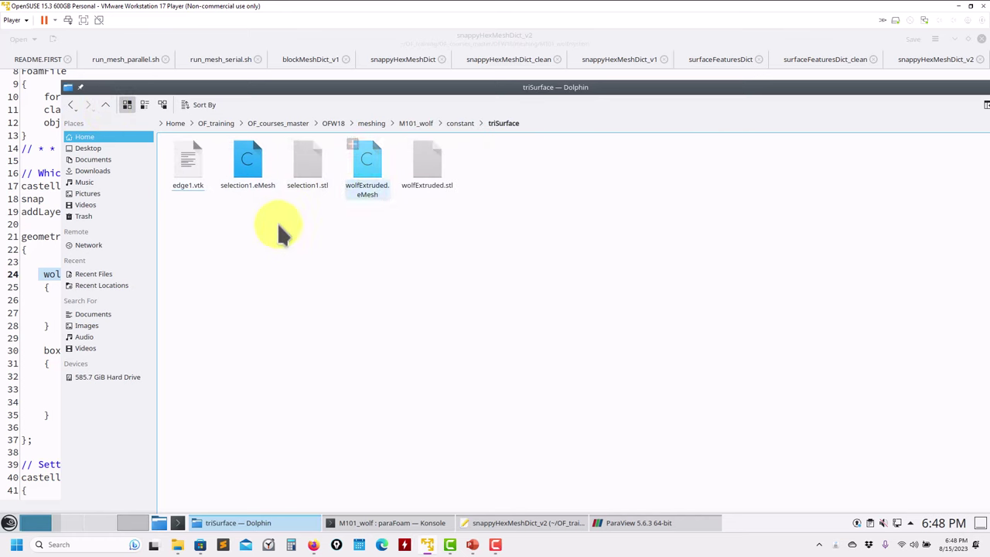
# Return to snappyHexMeshDict_v2 in the text editor and highlight the whole box entry in the geometry section
pyautogui.click(46, 277)
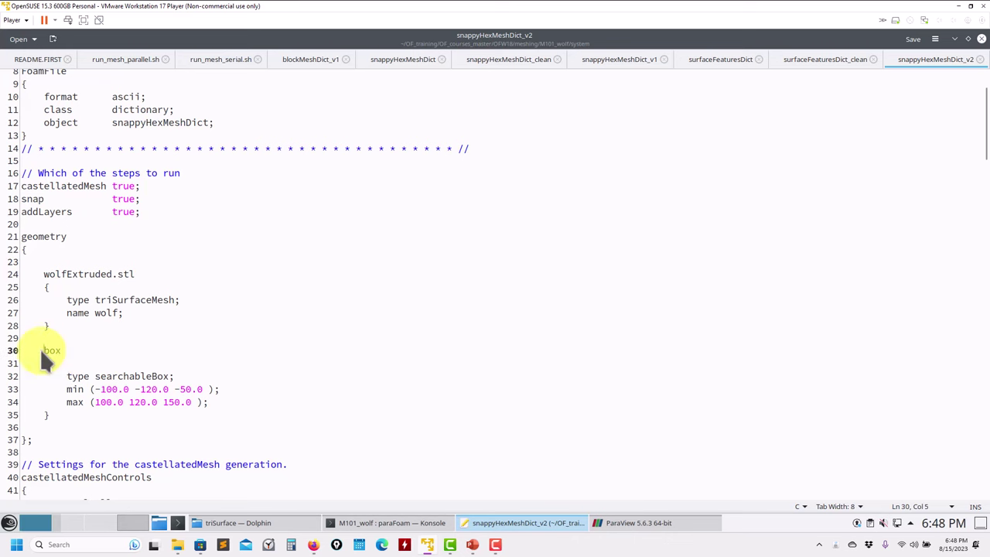
pyautogui.moveTo(39, 348); pyautogui.dragTo(62, 413)
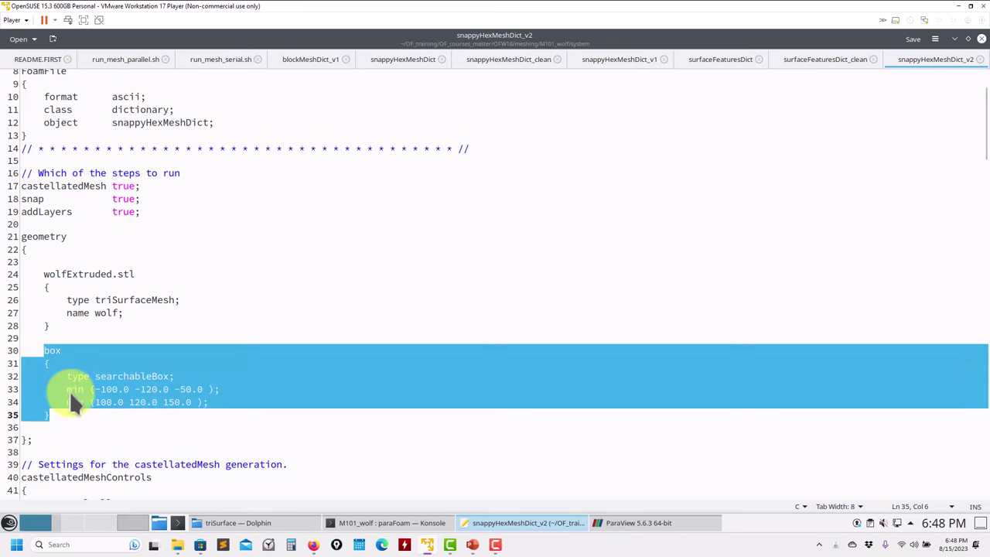
pyautogui.scroll(-6, 76, 391)
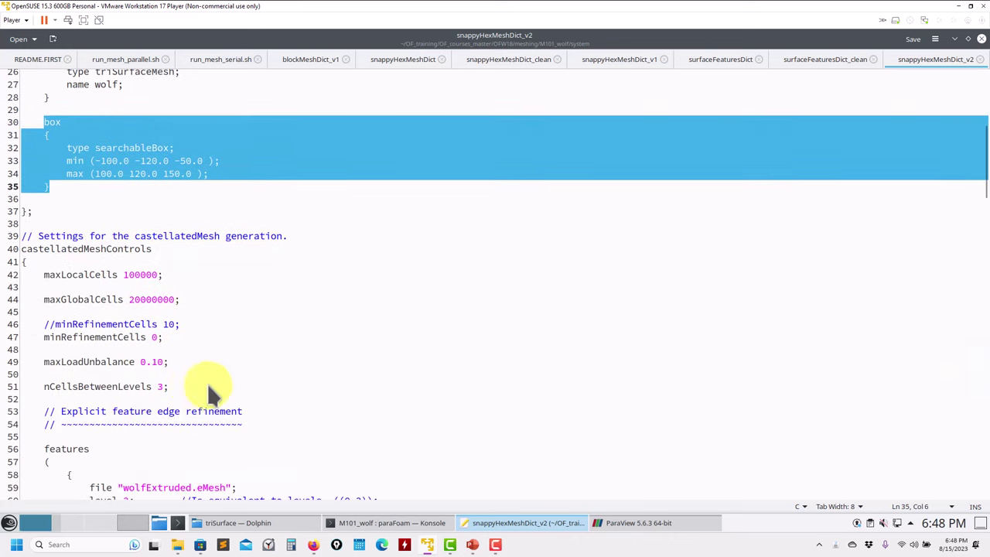
# Highlight the line in the features section of castellatedMeshControls that references the wolfExtruded.eMesh file
pyautogui.click(189, 319)
pyautogui.scroll(-7, 189, 318)
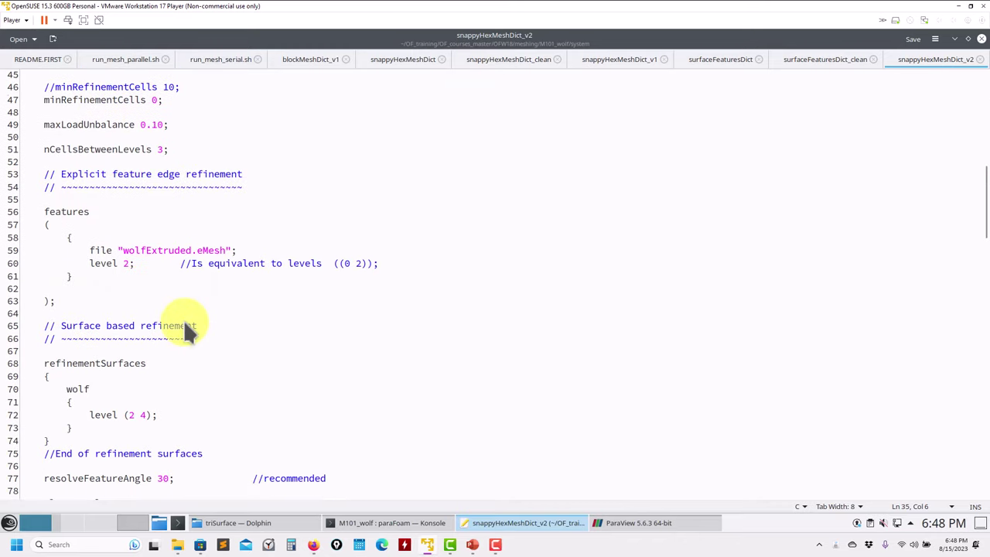
pyautogui.click(238, 233)
pyautogui.moveTo(238, 233); pyautogui.dragTo(90, 235)
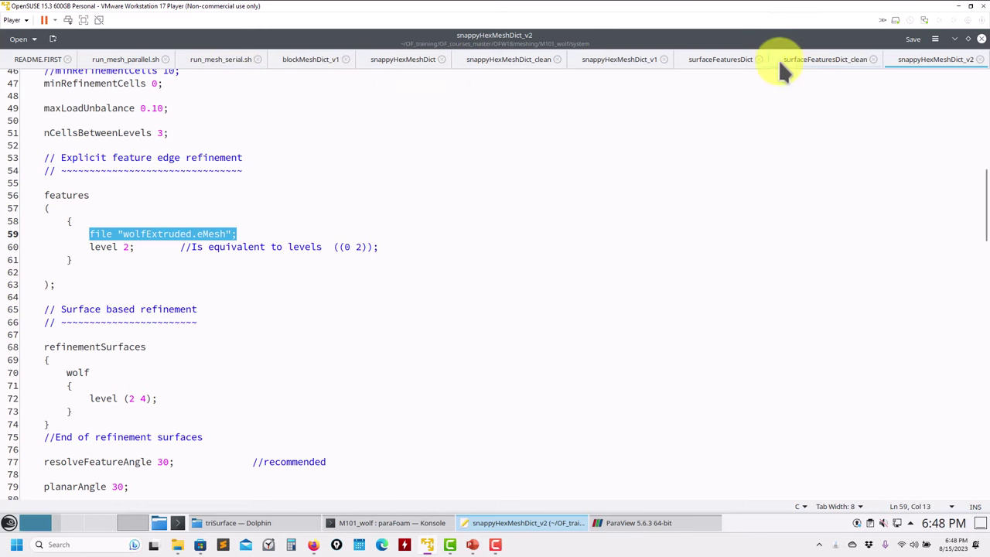
# Check the surfaces listed in surfaceFeaturesDict and the eMesh files in the triSurface folder, returning to snappyHexMeshDict_v2
pyautogui.click(718, 60)
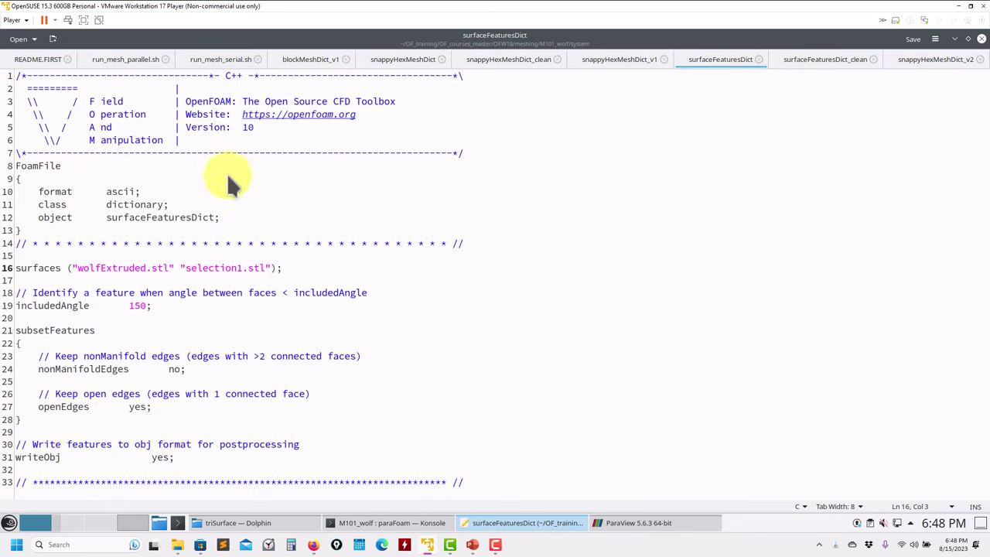
pyautogui.click(923, 60)
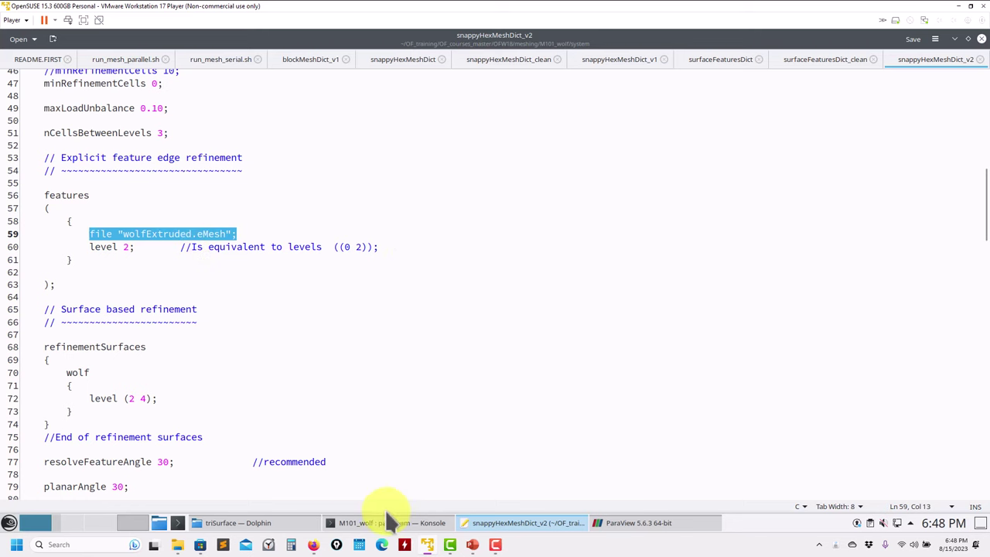
pyautogui.click(255, 523)
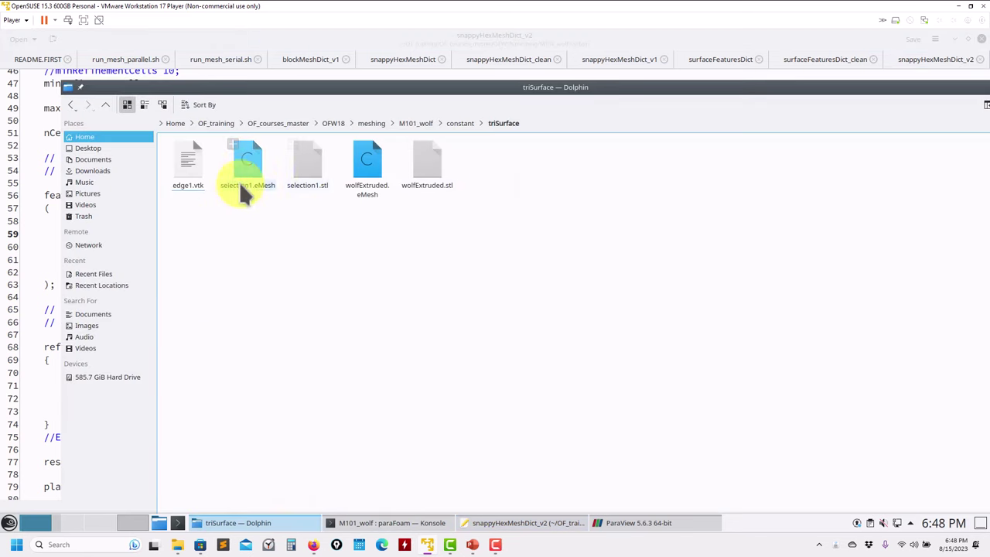
pyautogui.moveTo(972, 91); pyautogui.dragTo(809, 159)
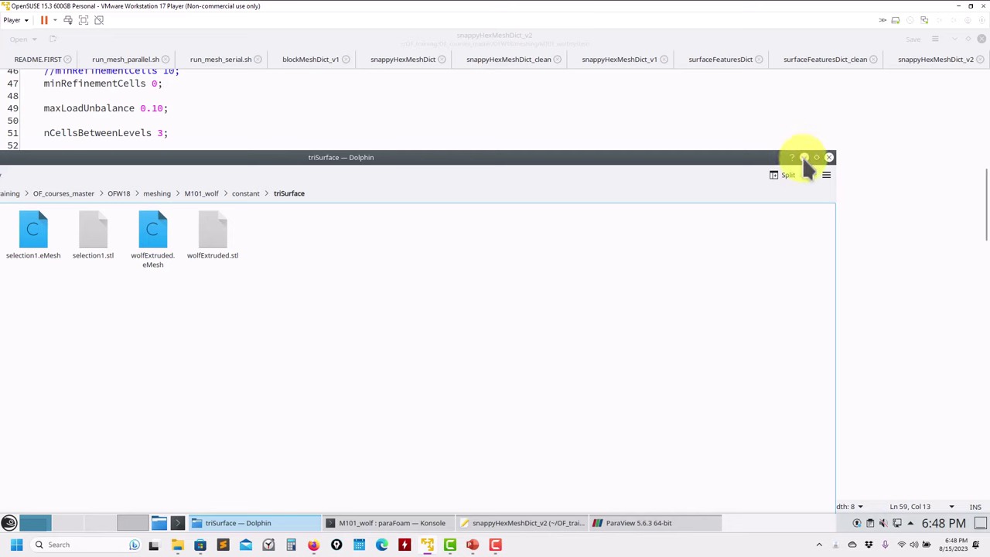
pyautogui.click(804, 157)
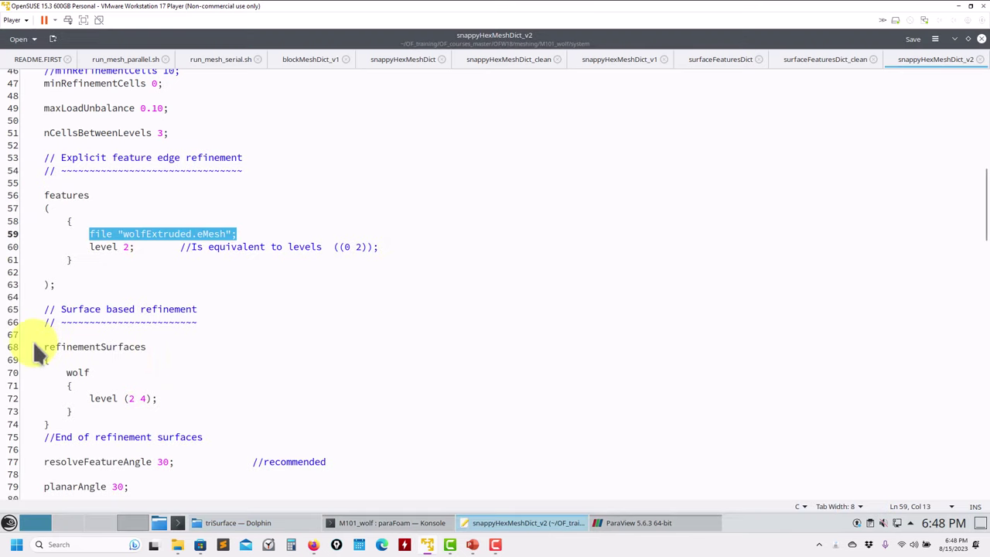
# Trace the surface name wolf from its definition in the geometry section to its entry under refinementSurfaces
pyautogui.moveTo(32, 345); pyautogui.dragTo(129, 346)
pyautogui.scroll(13, 177, 340)
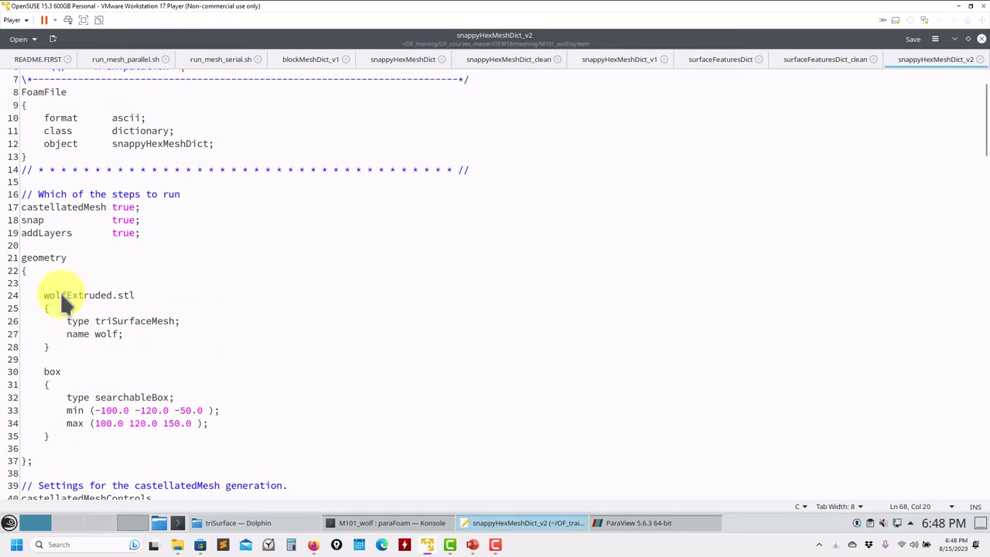
pyautogui.doubleClick(113, 335)
pyautogui.scroll(-16, 131, 340)
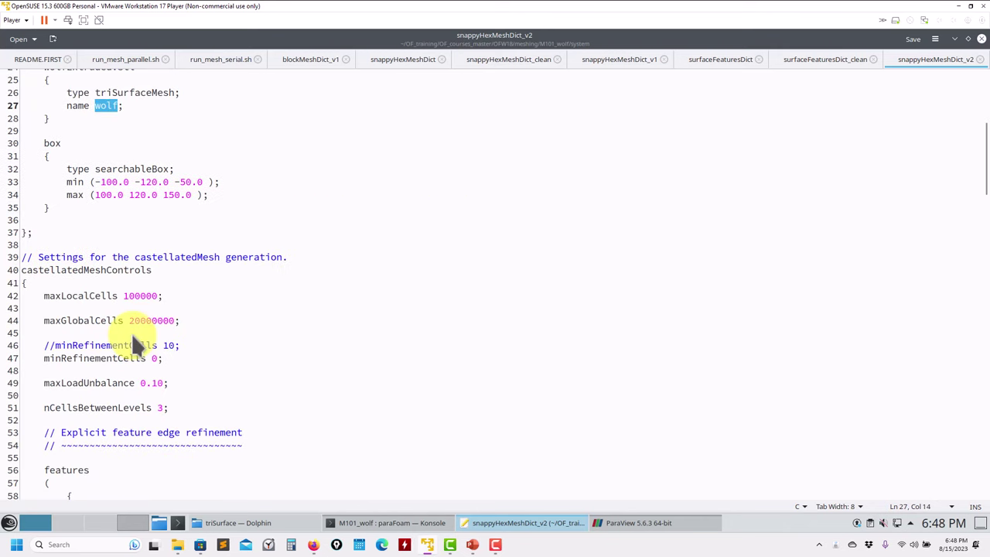
pyautogui.doubleClick(78, 282)
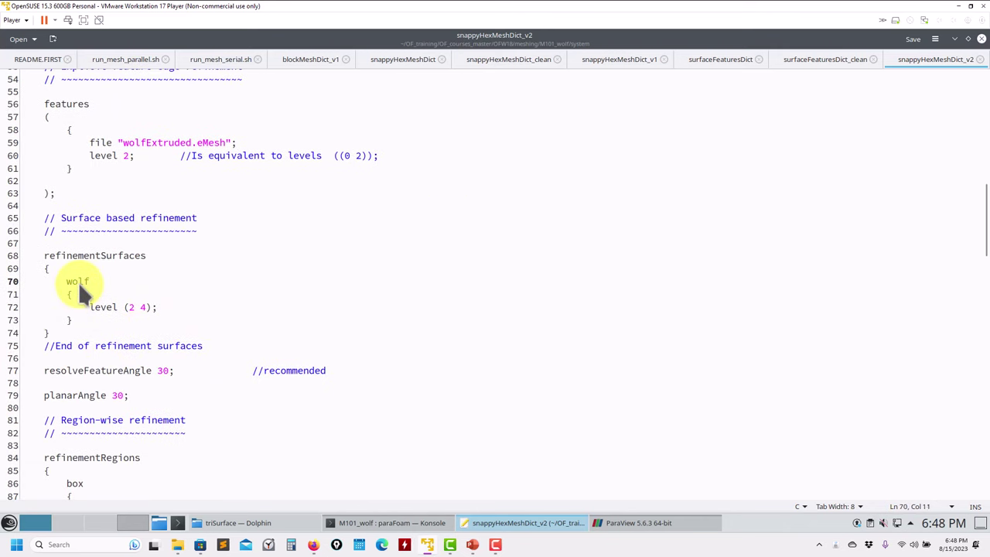
# Try 2 as the second refinement level of the wolf surface, then undo the change
pyautogui.moveTo(90, 308); pyautogui.dragTo(180, 313)
pyautogui.click(144, 306)
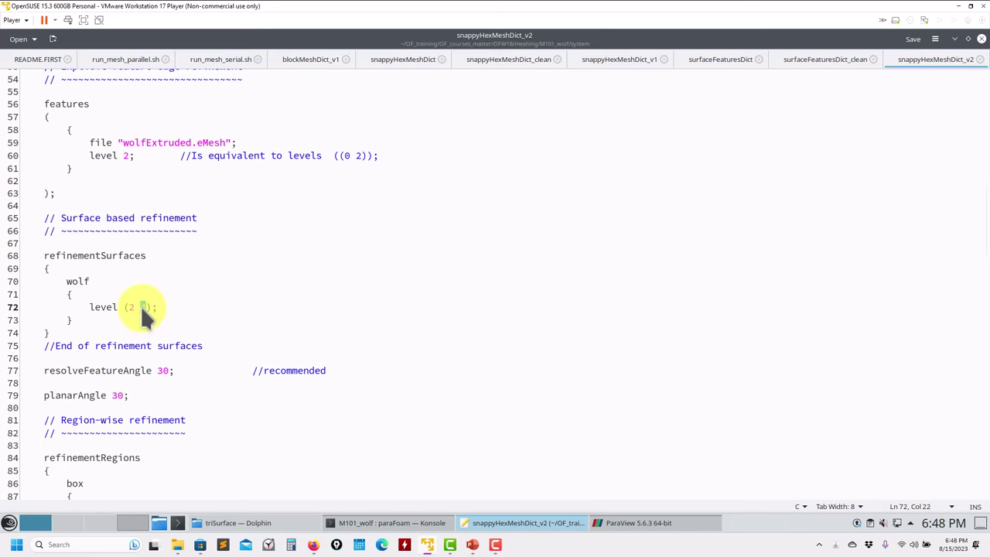
pyautogui.write('2')
pyautogui.hotkey('ctrl', 'z')
# Try setting resolveFeatureAngle to 10, then undo the change
pyautogui.scroll(-1, 185, 327)
pyautogui.moveTo(173, 325)
pyautogui.mouseDown()
pyautogui.moveTo(141, 324)
pyautogui.moveTo(172, 325)
pyautogui.mouseUp()
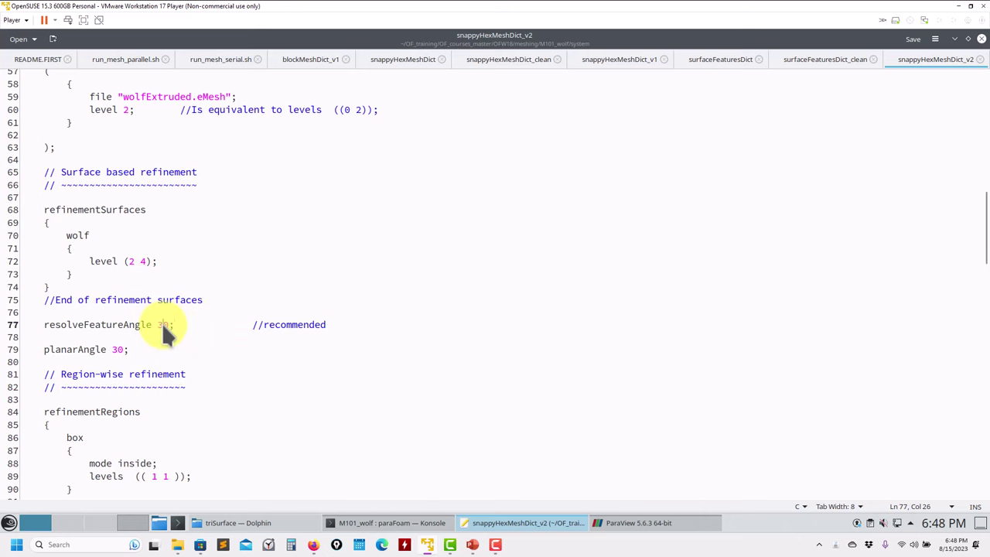
pyautogui.write('1')
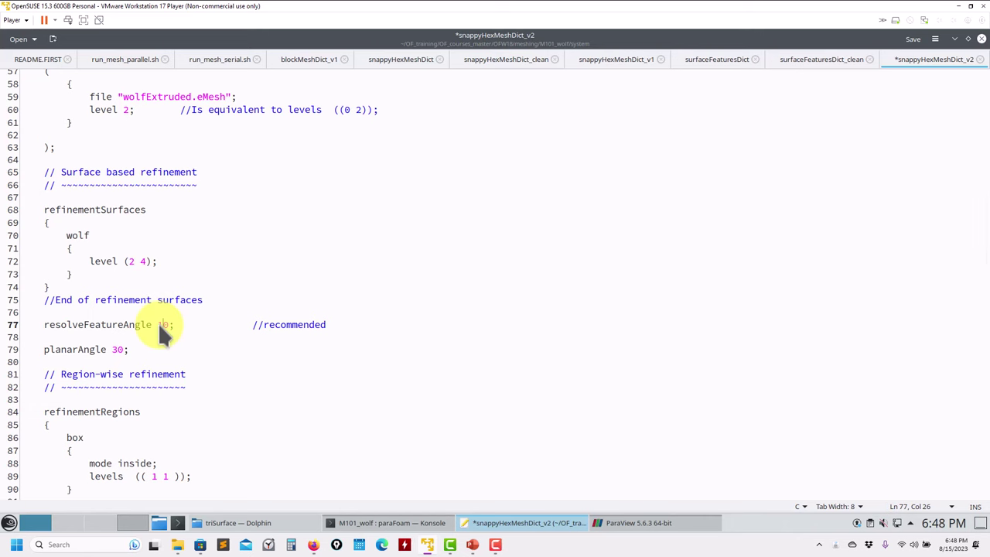
pyautogui.hotkey('ctrl', 'z')
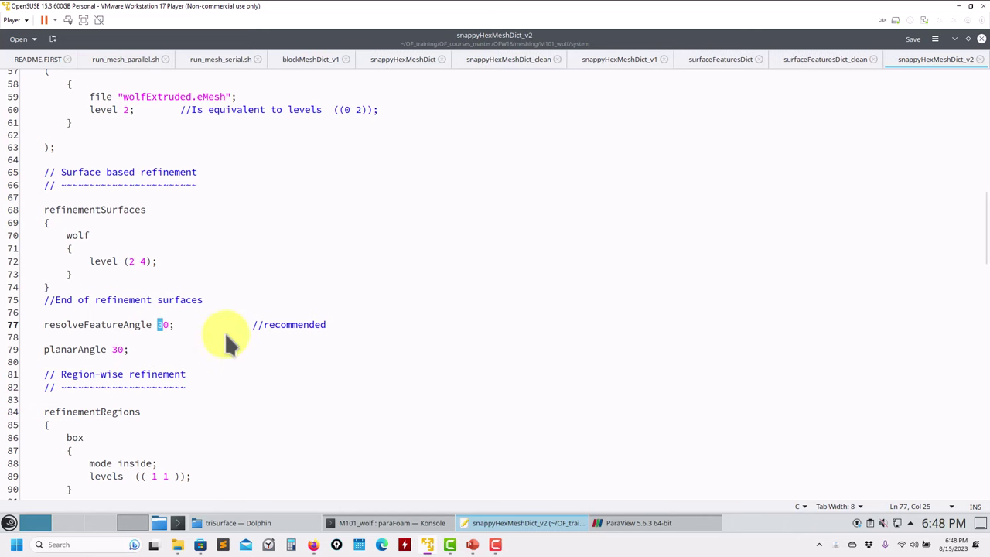
# Highlight the box entry under refinementRegions, then the locationInMesh coordinates in the mesh selection section
pyautogui.scroll(-3, 177, 340)
pyautogui.scroll(-2, 195, 372)
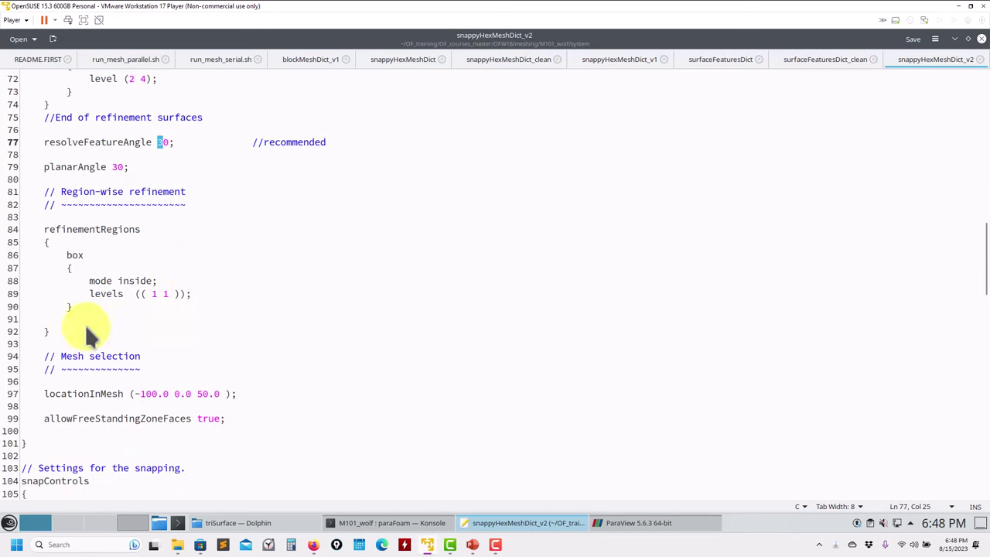
pyautogui.moveTo(83, 255); pyautogui.dragTo(51, 254)
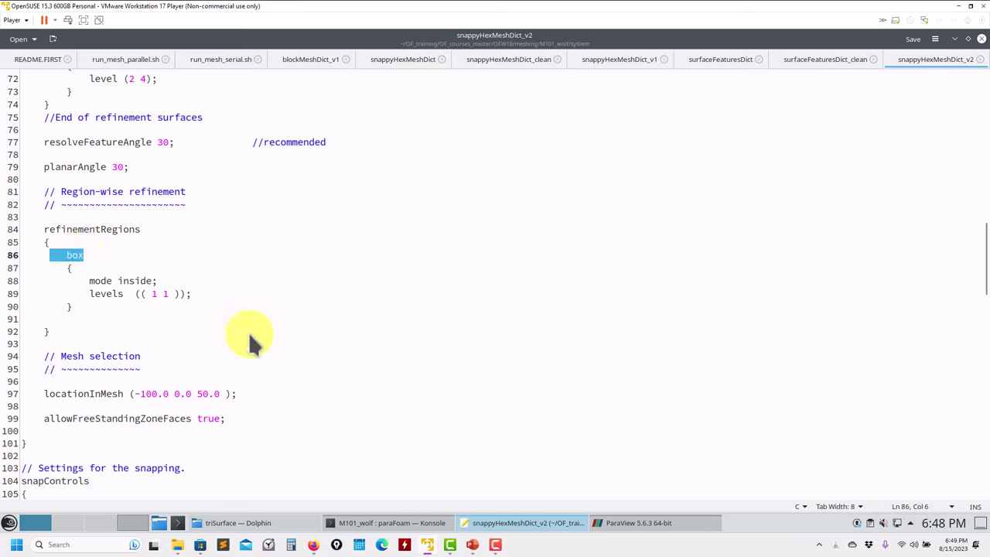
pyautogui.moveTo(237, 393); pyautogui.dragTo(130, 394)
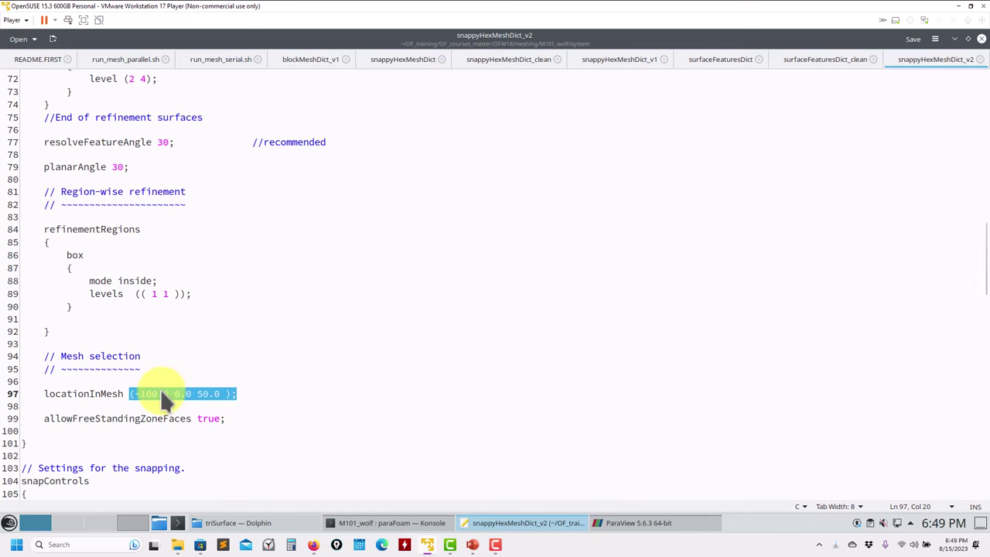
# Go back to the list of meshing steps at the start of the dictionary and highlight the snap keyword
pyautogui.scroll(-3, 160, 388)
pyautogui.scroll(15, 160, 384)
pyautogui.scroll(8, 162, 382)
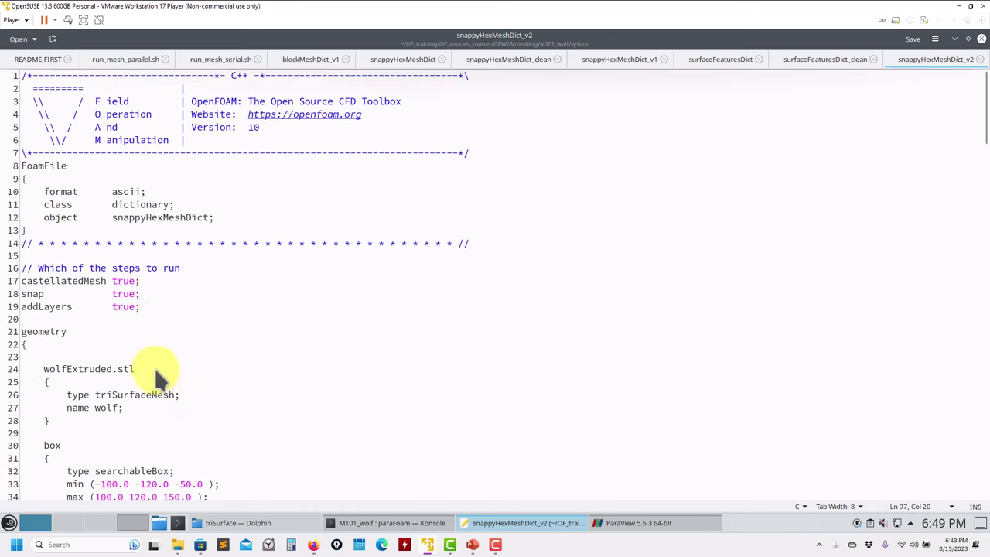
pyautogui.doubleClick(30, 304)
pyautogui.click(32, 295)
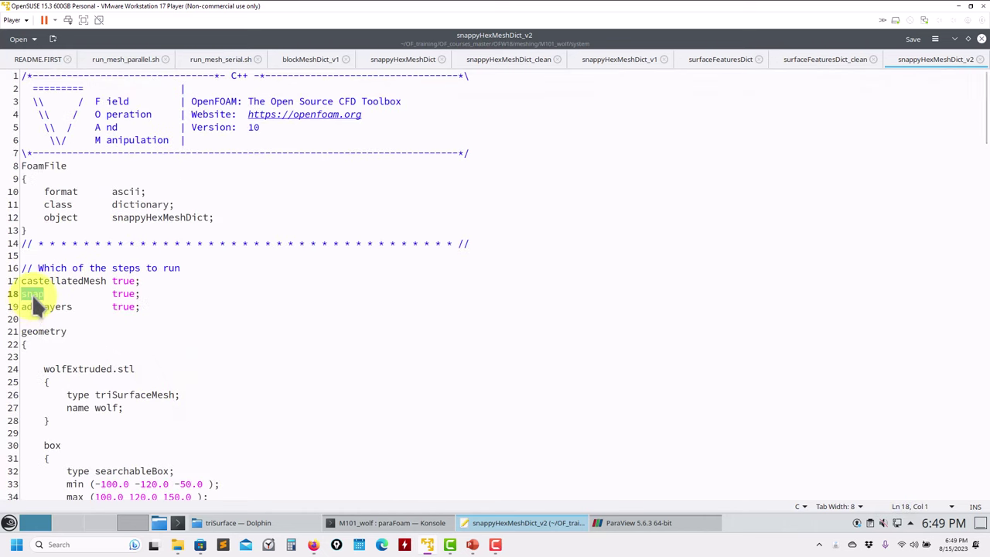
# Find the snapControls section and highlight its settings from nSmoothPatch through multiRegionFeatureSnap
pyautogui.scroll(-20, 31, 294)
pyautogui.scroll(-10, 93, 294)
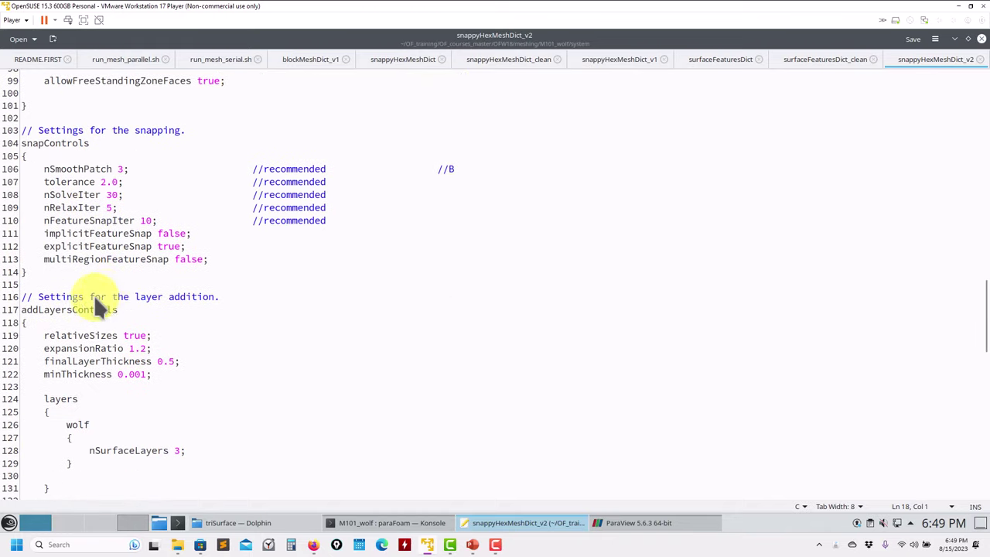
pyautogui.moveTo(243, 263); pyautogui.dragTo(4, 162)
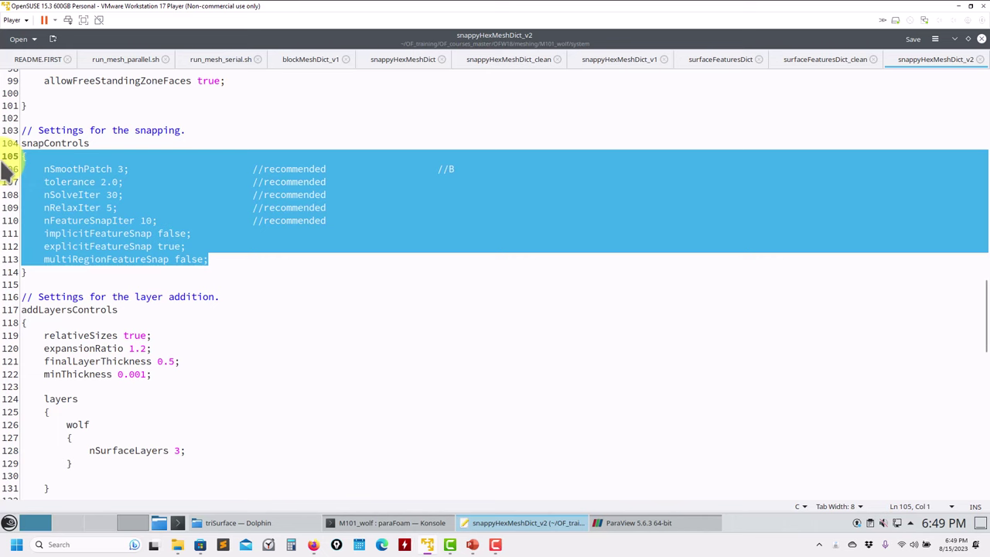
pyautogui.click(95, 195)
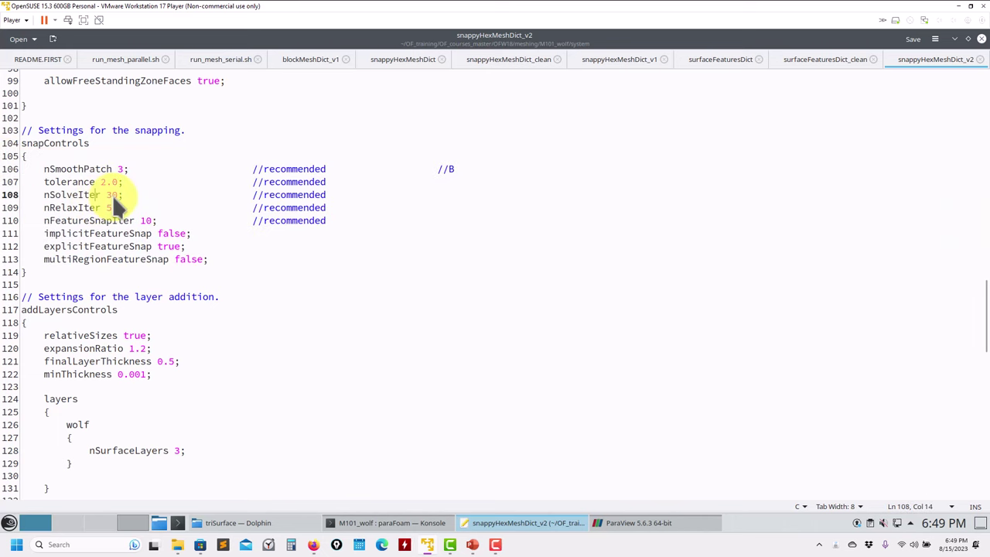
# Review the addLayersControls section alongside the addLayers switch and highlight its advanced settings from featureAngle through nRelaxedIter
pyautogui.scroll(-2, 116, 200)
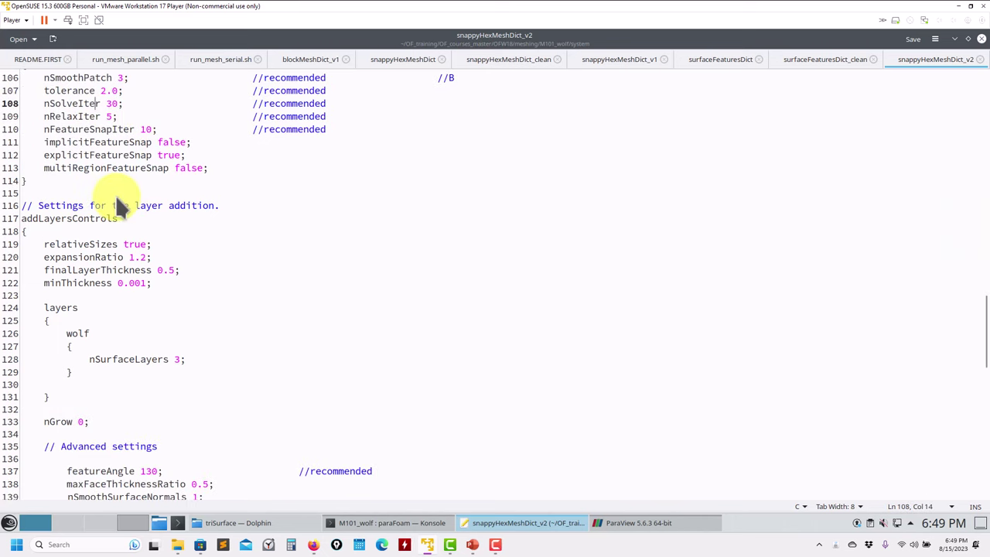
pyautogui.scroll(-1, 117, 206)
pyautogui.scroll(20, 100, 180)
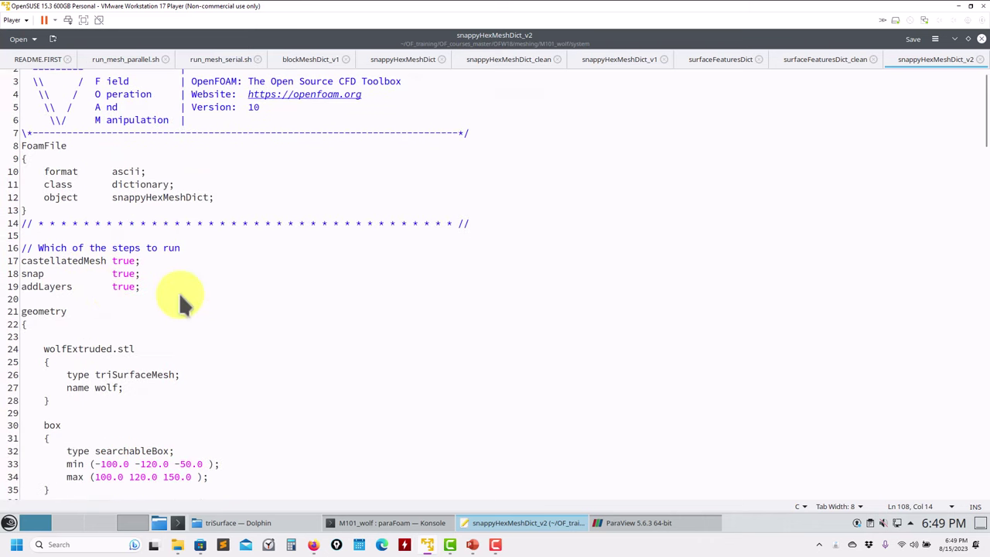
pyautogui.scroll(-20, 178, 292)
pyautogui.scroll(-3, 179, 298)
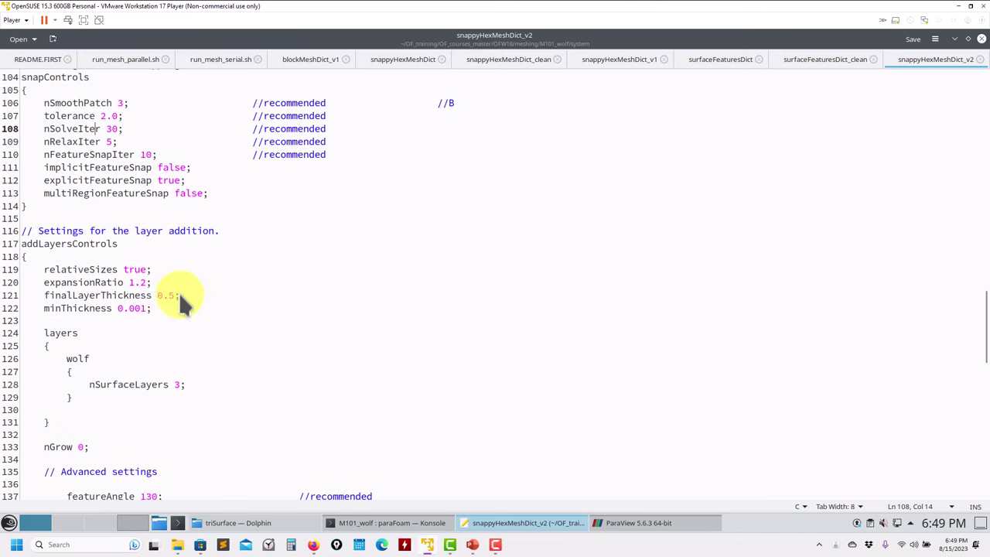
pyautogui.scroll(-3, 107, 272)
pyautogui.scroll(-4, 112, 344)
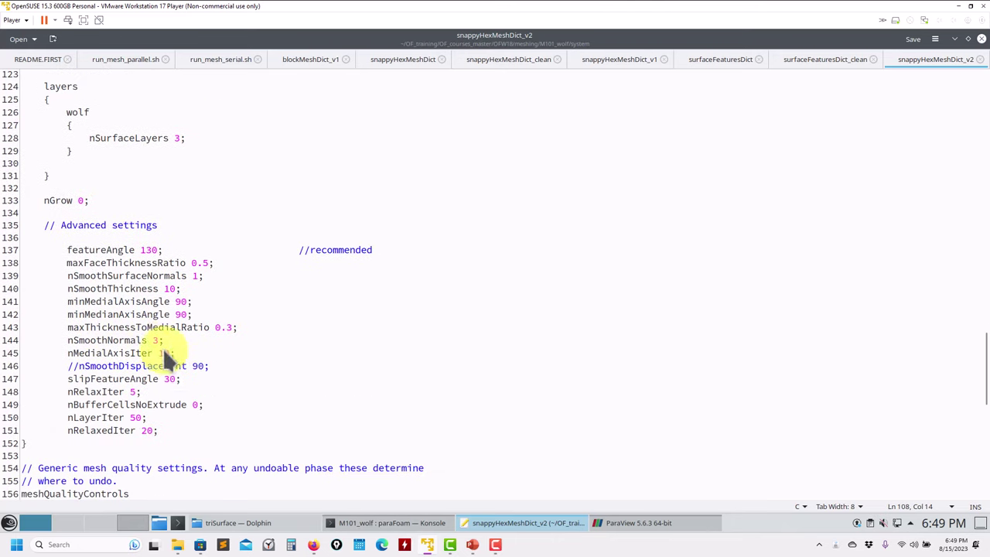
pyautogui.moveTo(184, 428); pyautogui.dragTo(23, 234)
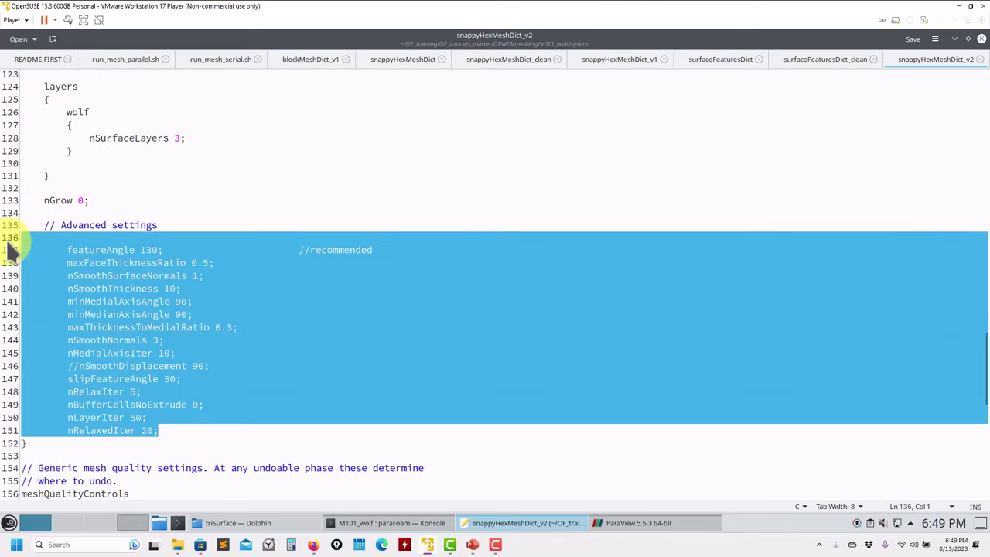
pyautogui.click(148, 271)
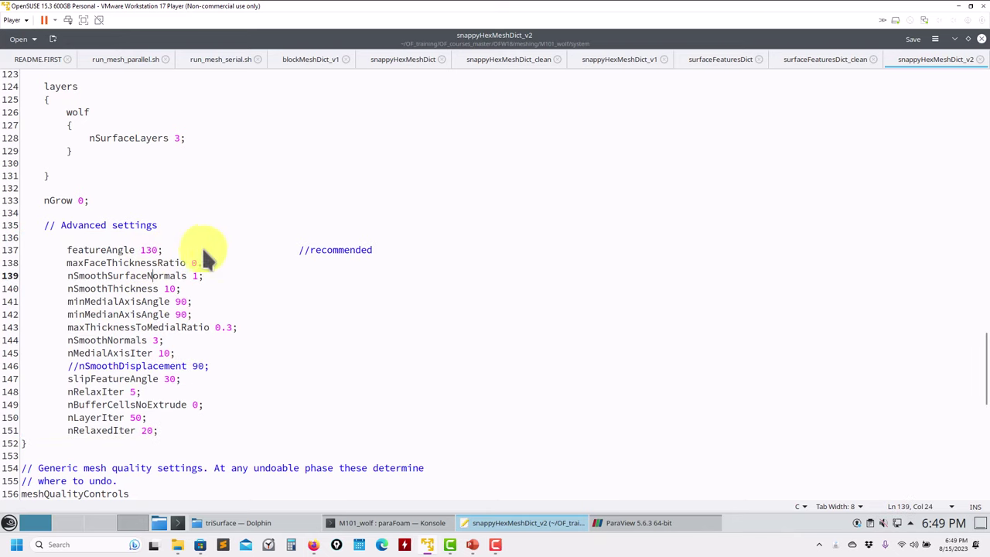
# Highlight the featureAngle and maxFaceThicknessRatio entries in the advanced layer settings, then view the meshQualityControls section
pyautogui.moveTo(163, 250); pyautogui.dragTo(66, 250)
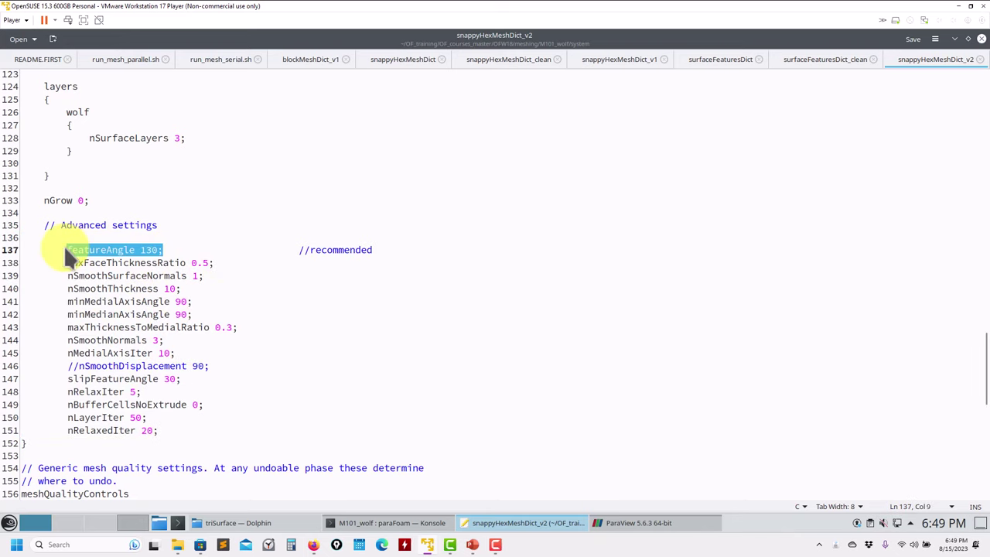
pyautogui.moveTo(208, 268); pyautogui.dragTo(26, 248)
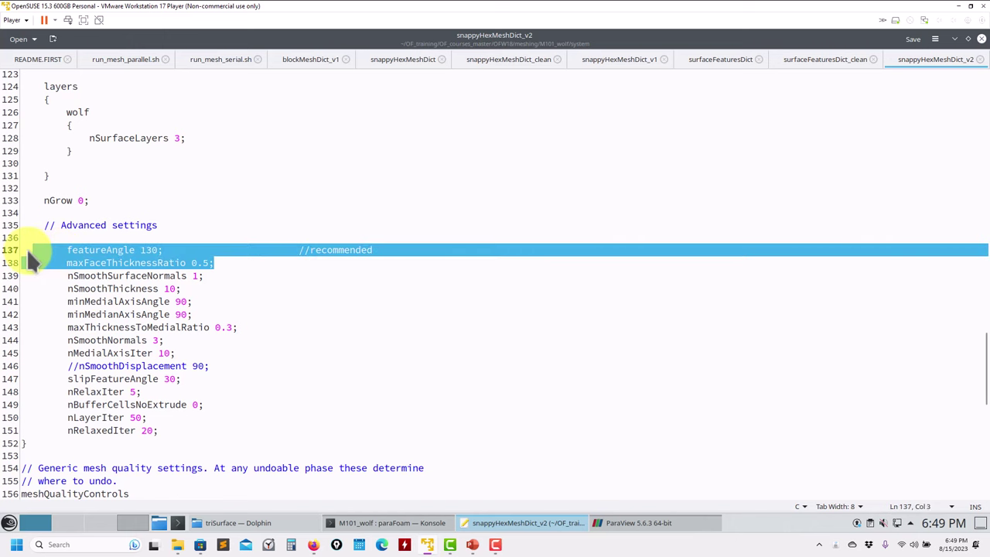
pyautogui.scroll(-11, 184, 278)
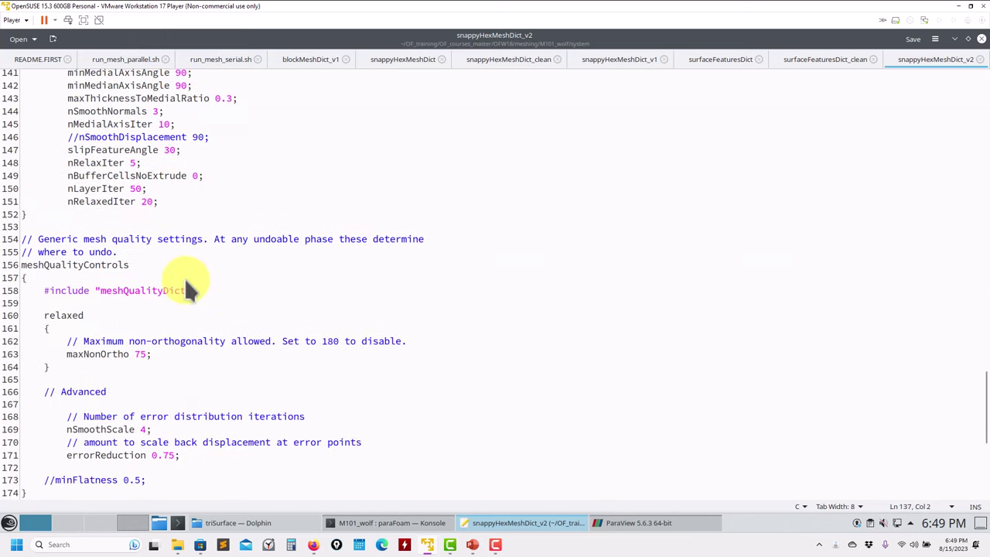
# Go back to the addLayersControls section and highlight the relativeSizes entry and its true value
pyautogui.scroll(18, 184, 278)
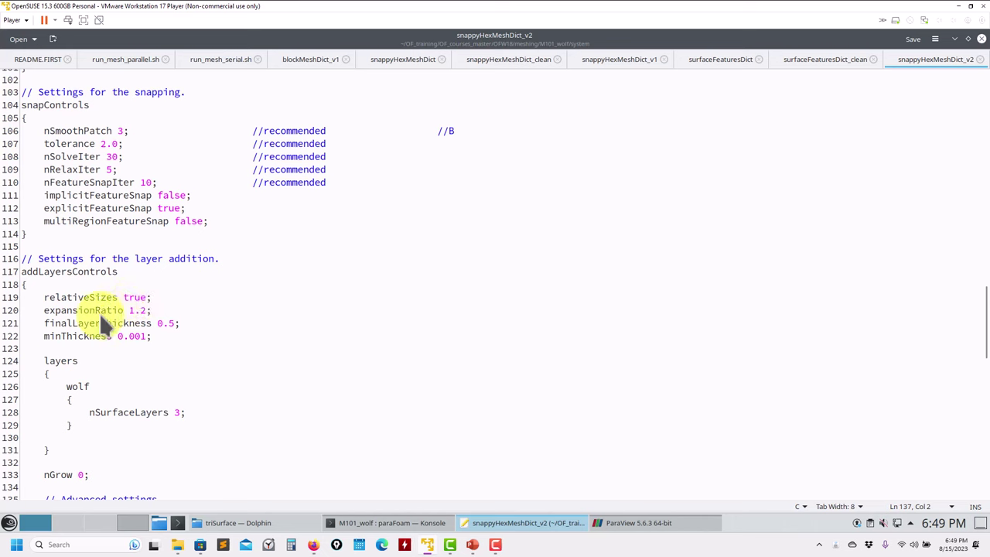
pyautogui.doubleClick(66, 297)
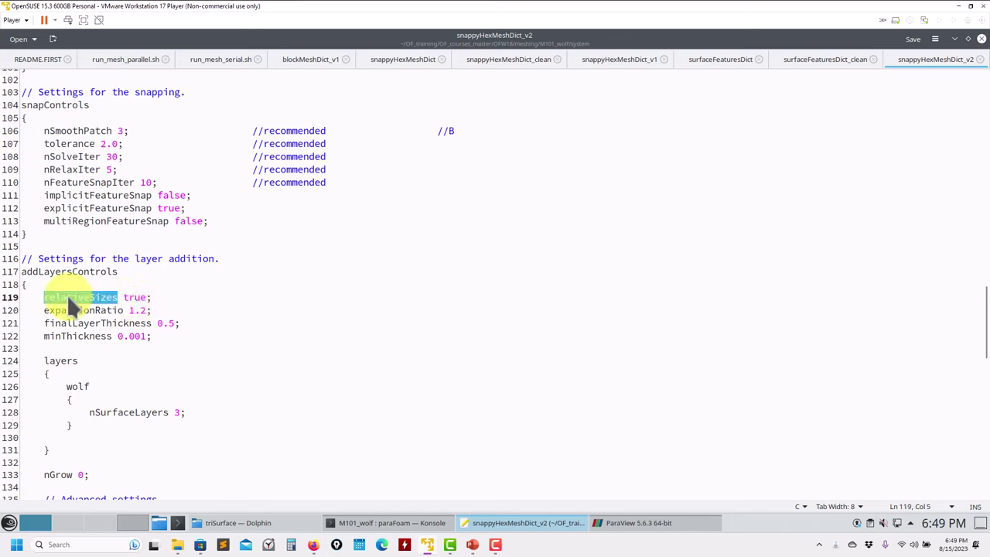
pyautogui.tripleClick(66, 297)
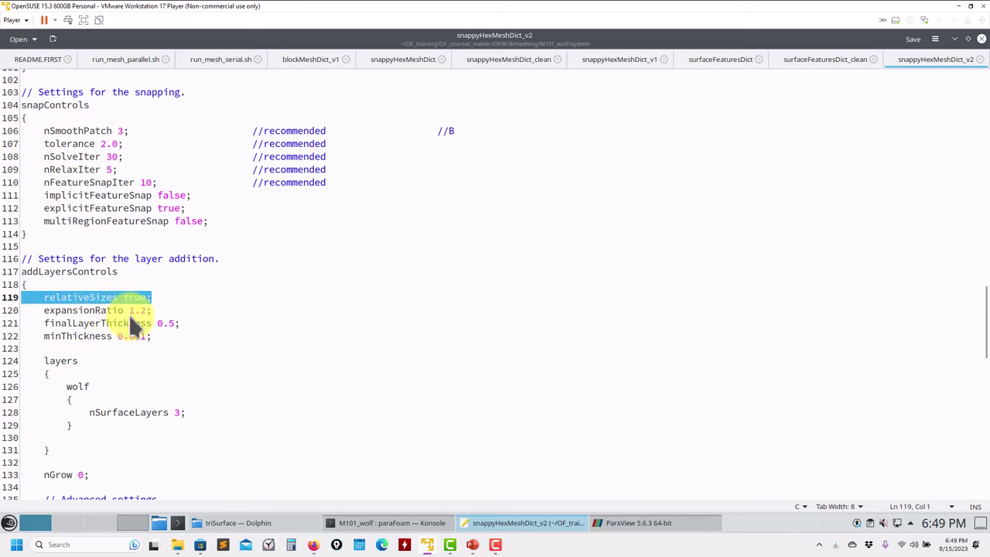
pyautogui.click(97, 303)
pyautogui.click(109, 298)
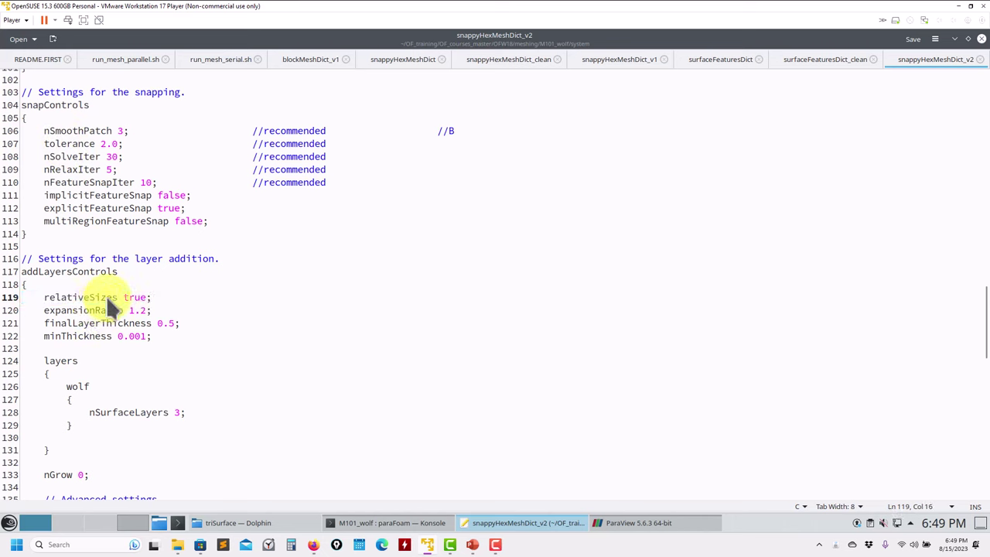
pyautogui.doubleClick(109, 300)
pyautogui.doubleClick(138, 300)
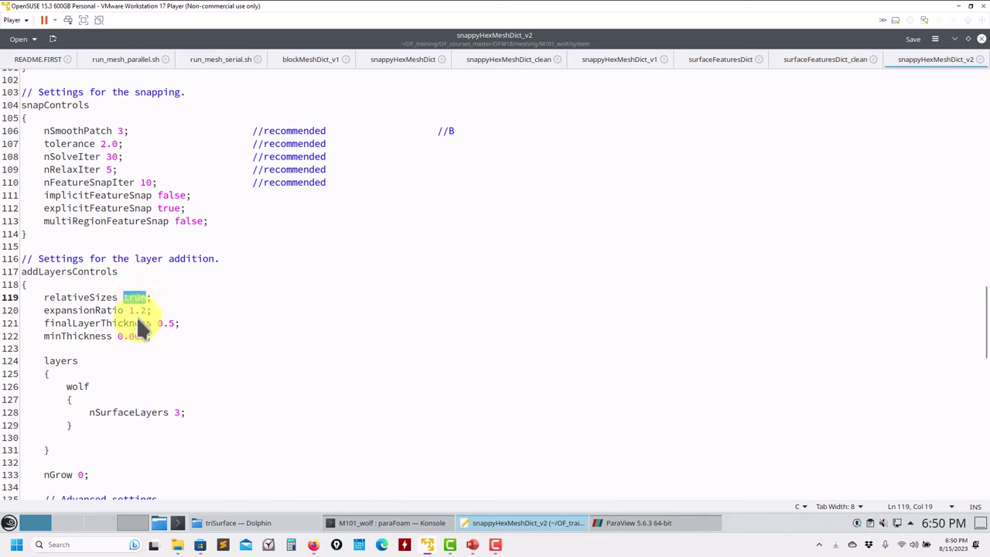
# Highlight the finalLayerThickness value, the relativeSizes through minThickness settings, and the wolf patch's nSurfaceLayers entry
pyautogui.moveTo(180, 324); pyautogui.dragTo(155, 322)
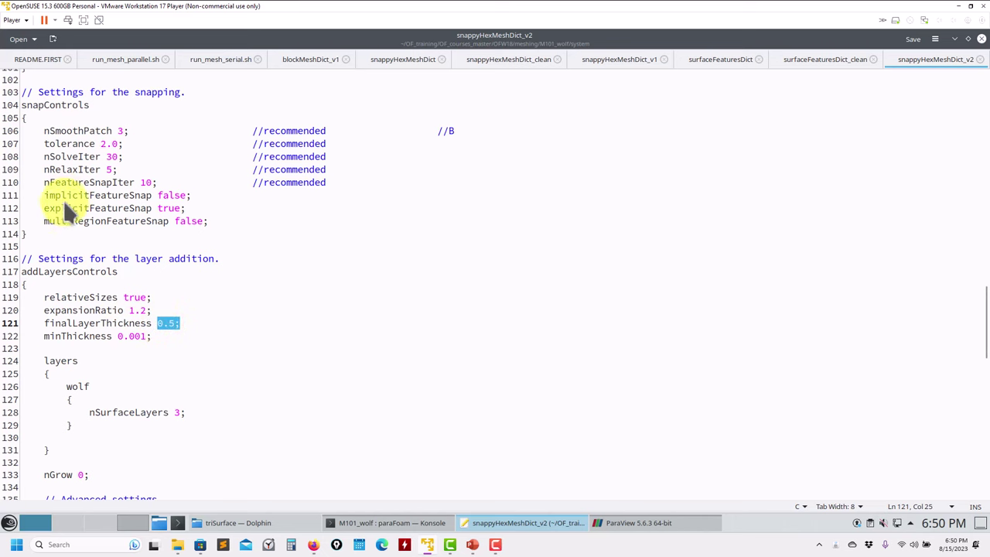
pyautogui.click(173, 323)
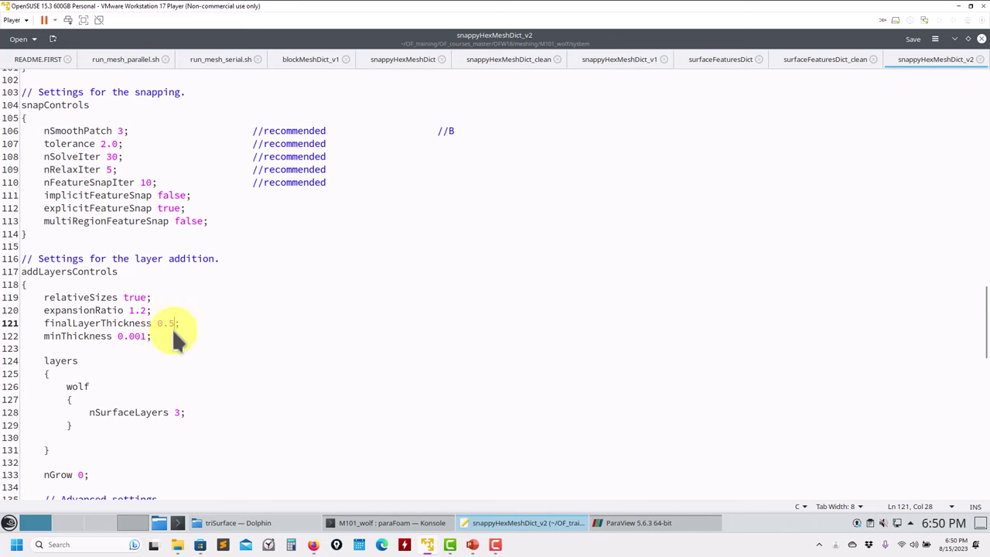
pyautogui.moveTo(177, 336); pyautogui.dragTo(11, 300)
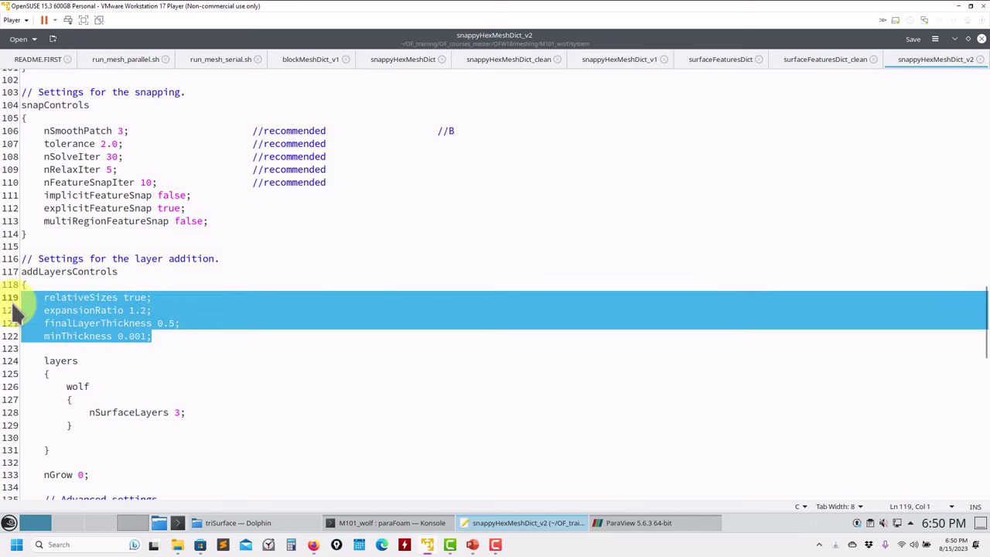
pyautogui.moveTo(182, 413); pyautogui.dragTo(79, 409)
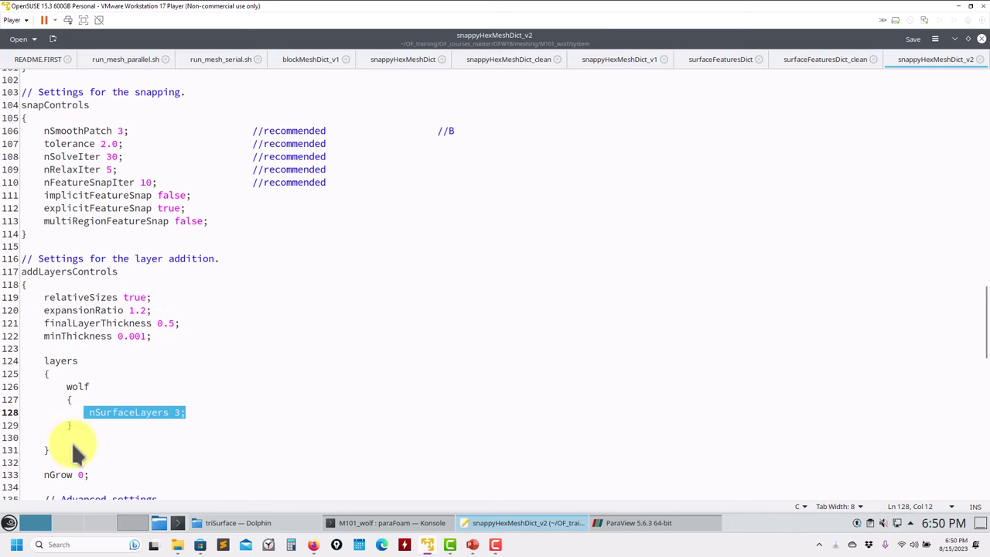
pyautogui.scroll(-5, 75, 451)
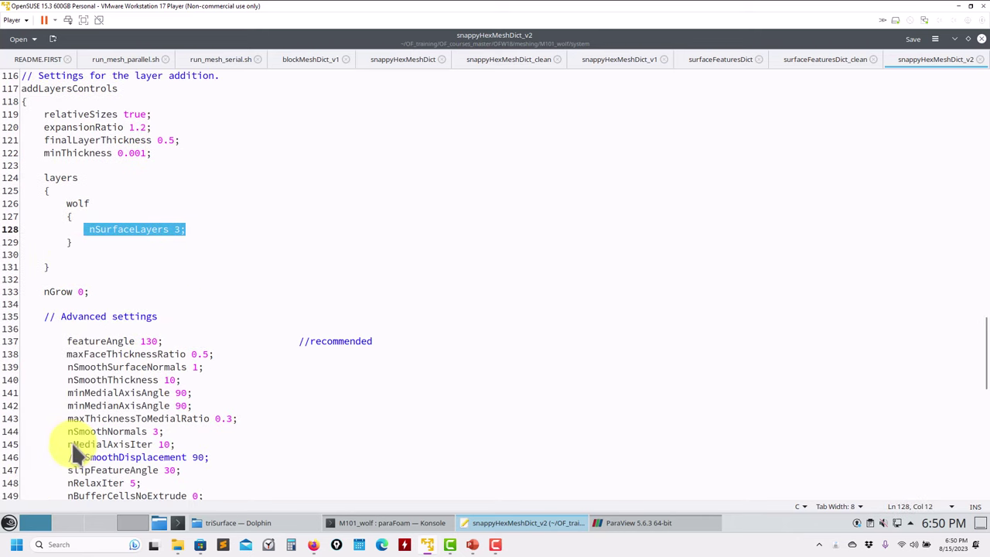
# Close ParaView, clean the case with foamCleanTutorials in the Konsole terminal, and list the case files
pyautogui.click(956, 39)
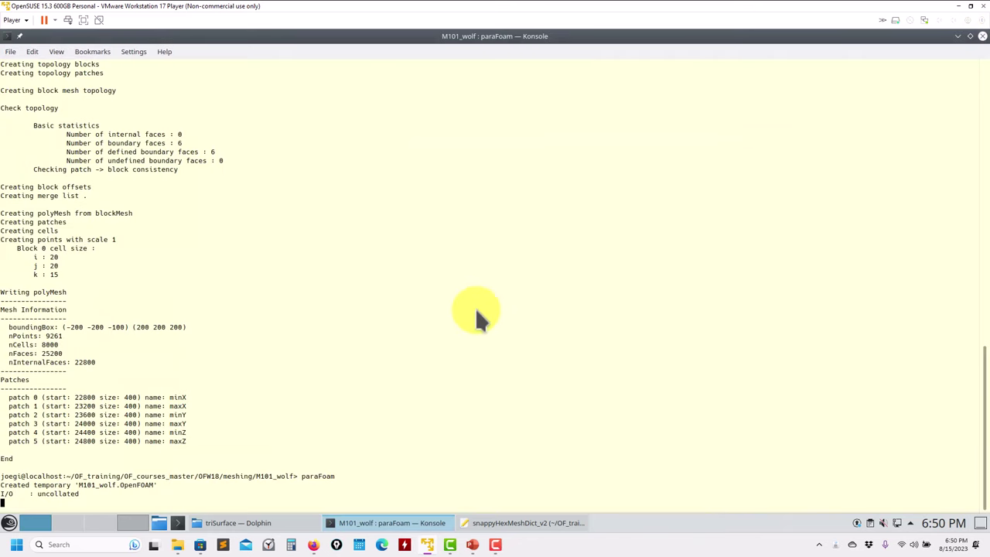
pyautogui.click(982, 36)
pyautogui.write('foam')
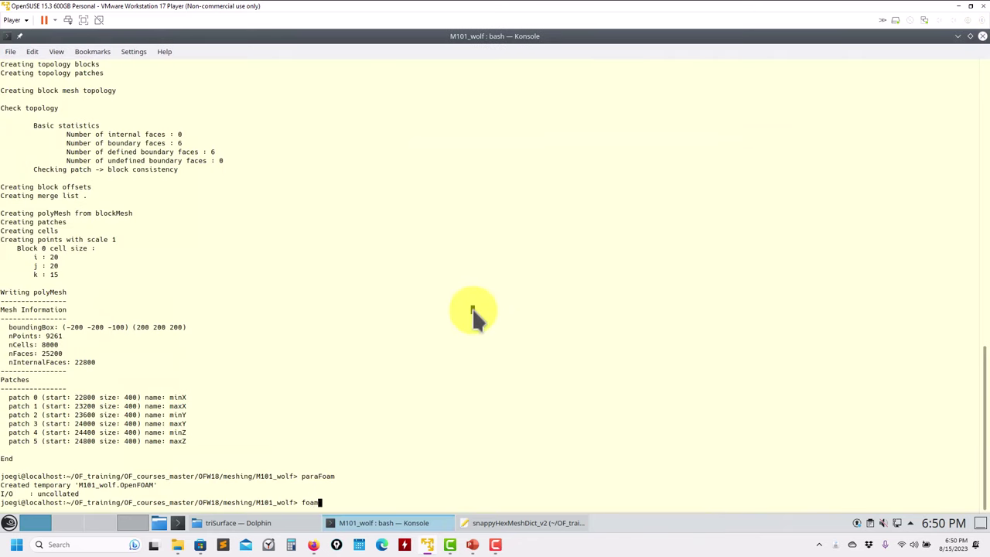
pyautogui.write('CleanTutorials')
pyautogui.press('Return')
pyautogui.write('ls')
pyautogui.press('Return')
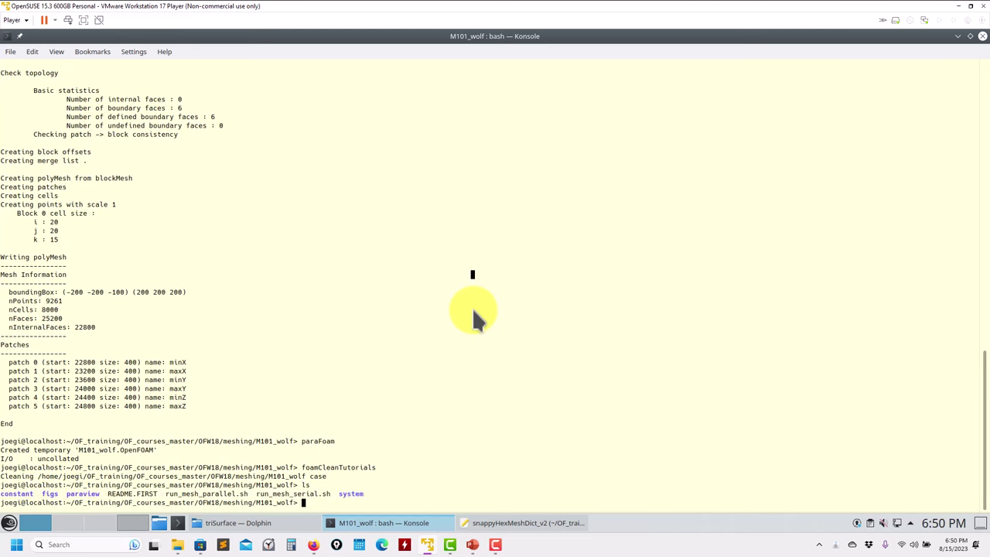
# Run the run_mesh_serial.sh script with sh to generate the mesh
pyautogui.write('sh r')
pyautogui.press('Tab')
pyautogui.write('s')
pyautogui.press('Tab')
pyautogui.press('Return')
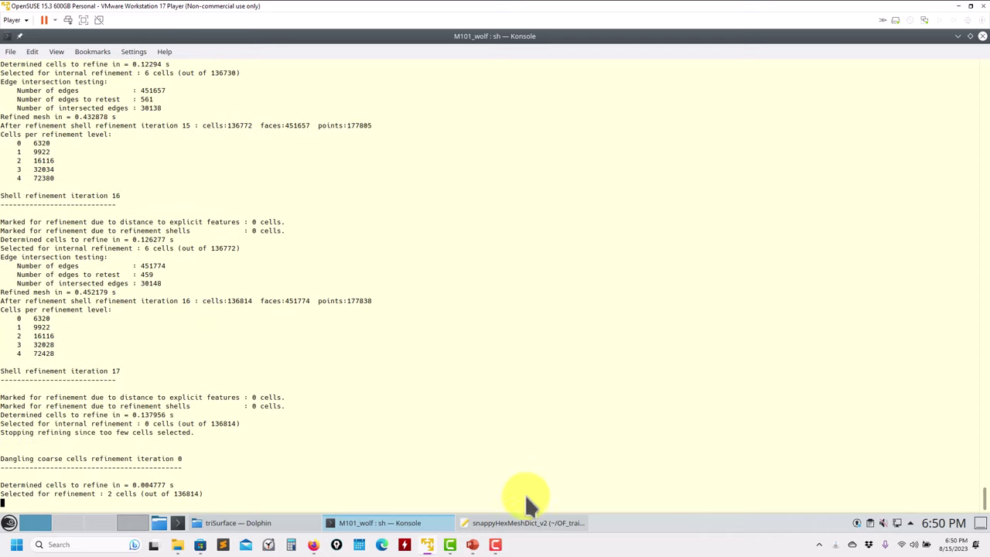
# Return to snappyHexMeshDict_v2 in the text editor and highlight the castellatedMesh, snap and addLayers switches
pyautogui.click(529, 522)
pyautogui.scroll(20, 364, 274)
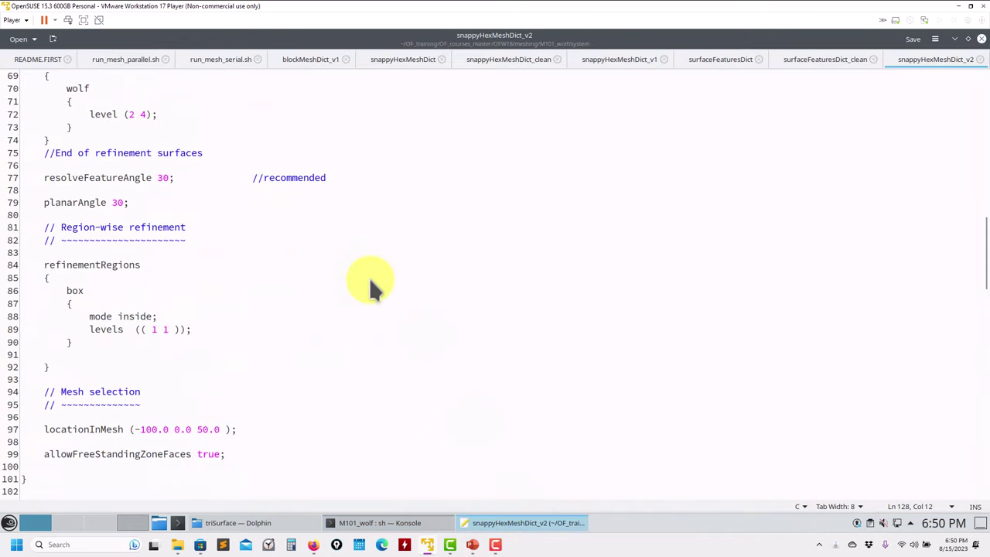
pyautogui.moveTo(150, 315); pyautogui.dragTo(19, 274)
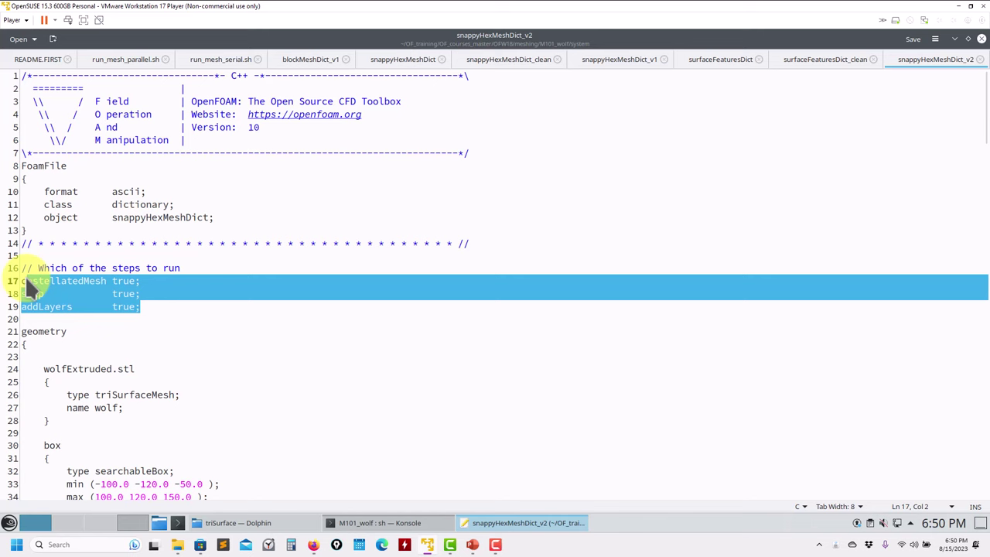
pyautogui.click(129, 284)
pyautogui.moveTo(141, 306); pyautogui.dragTo(22, 283)
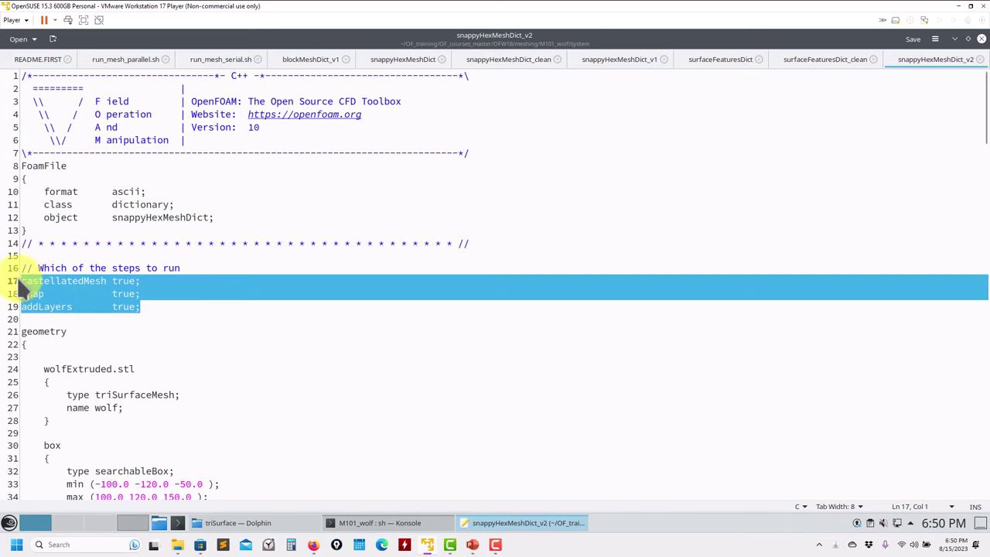
# Browse to the M101_wolf system folder in Dolphin, open controlDict in the text editor and skim its contents
pyautogui.click(280, 523)
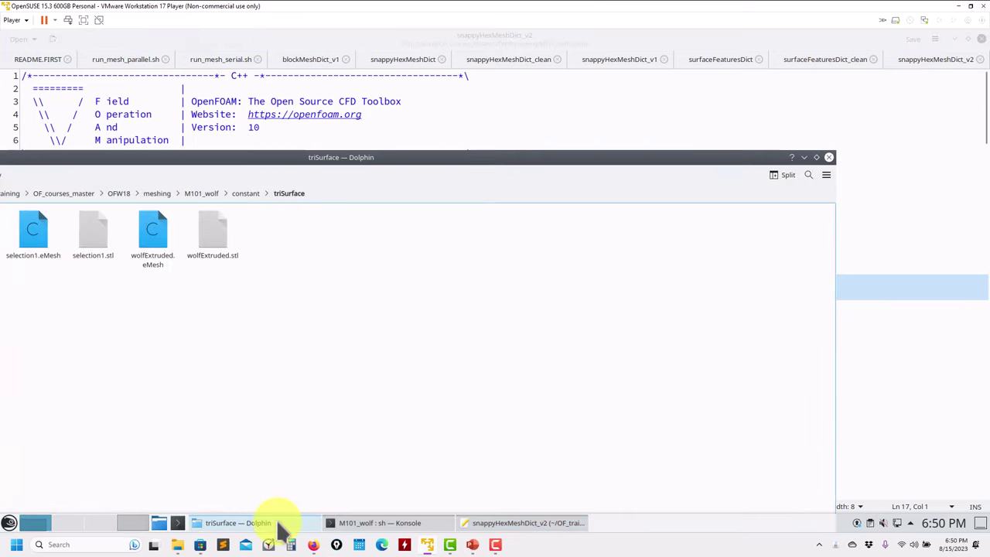
pyautogui.click(198, 192)
pyautogui.click(275, 246)
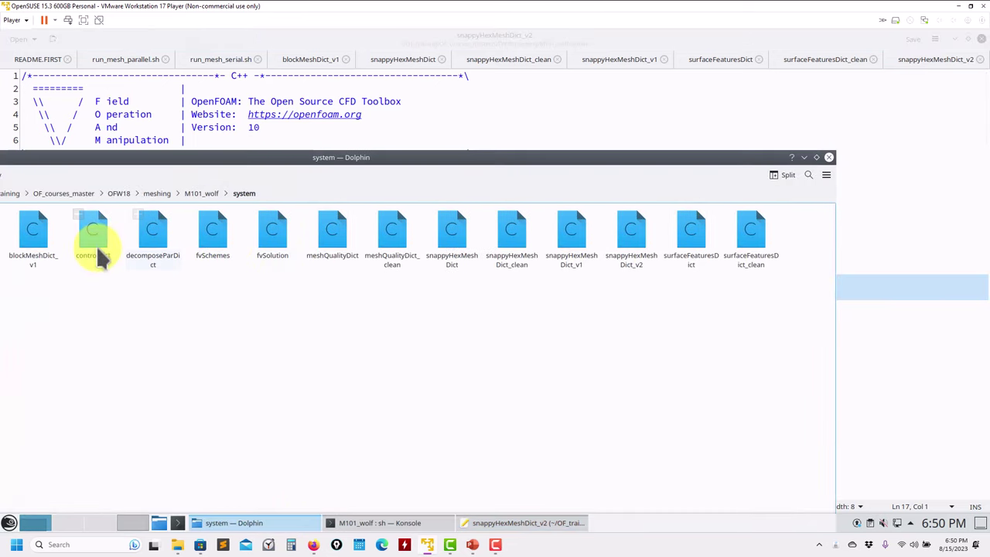
pyautogui.moveTo(96, 246); pyautogui.dragTo(390, 138)
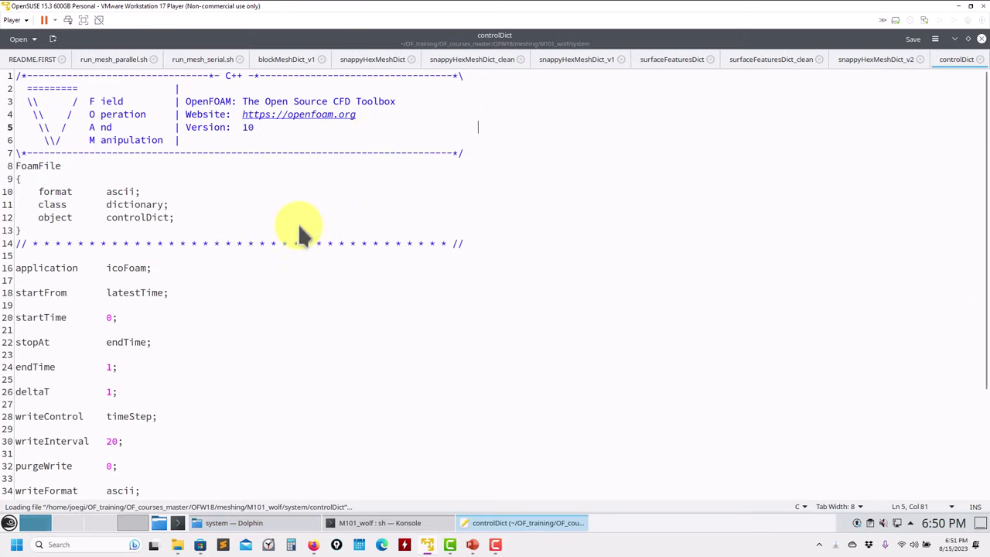
pyautogui.scroll(-4, 207, 328)
pyautogui.scroll(4, 143, 395)
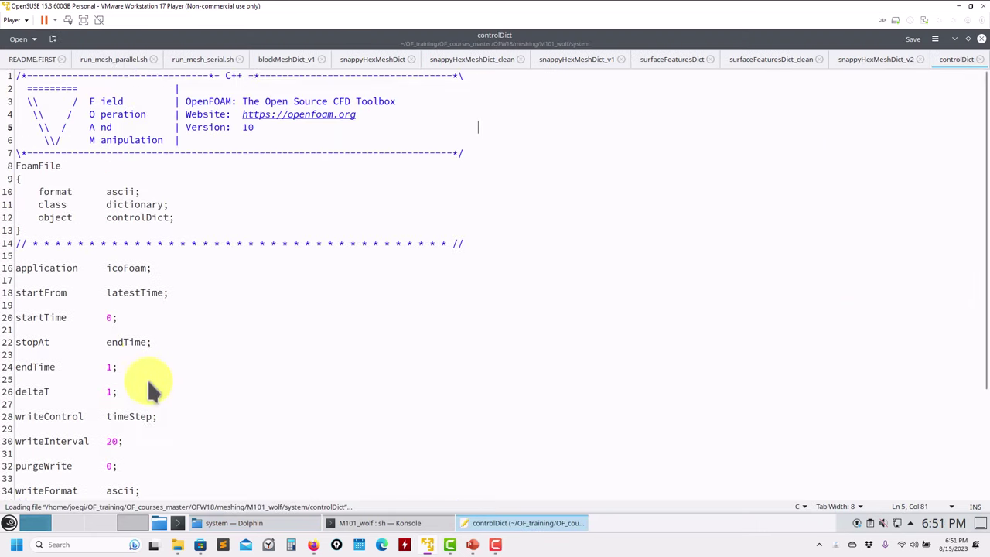
# Highlight the startFrom, stopAt and deltaT values in controlDict
pyautogui.tripleClick(131, 292)
pyautogui.doubleClick(130, 292)
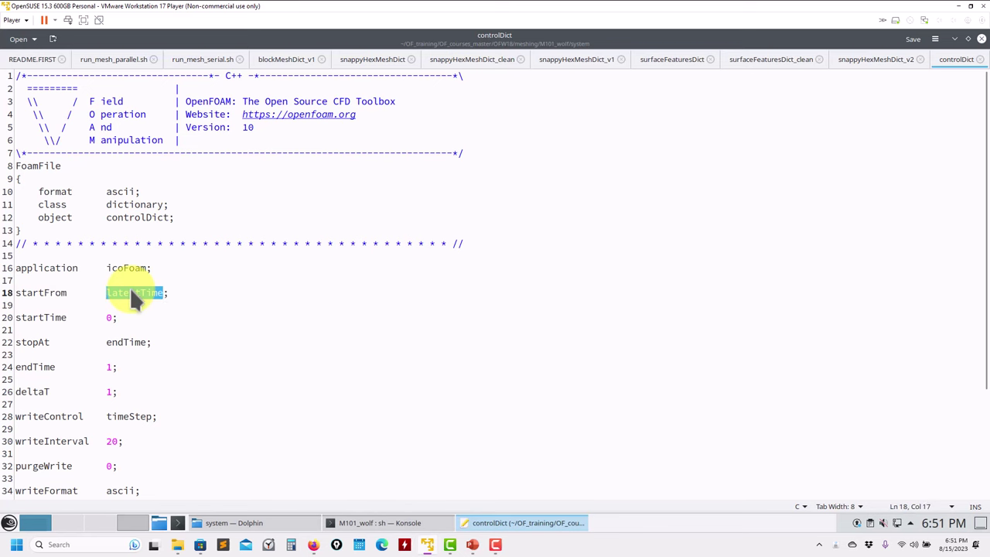
pyautogui.click(131, 344)
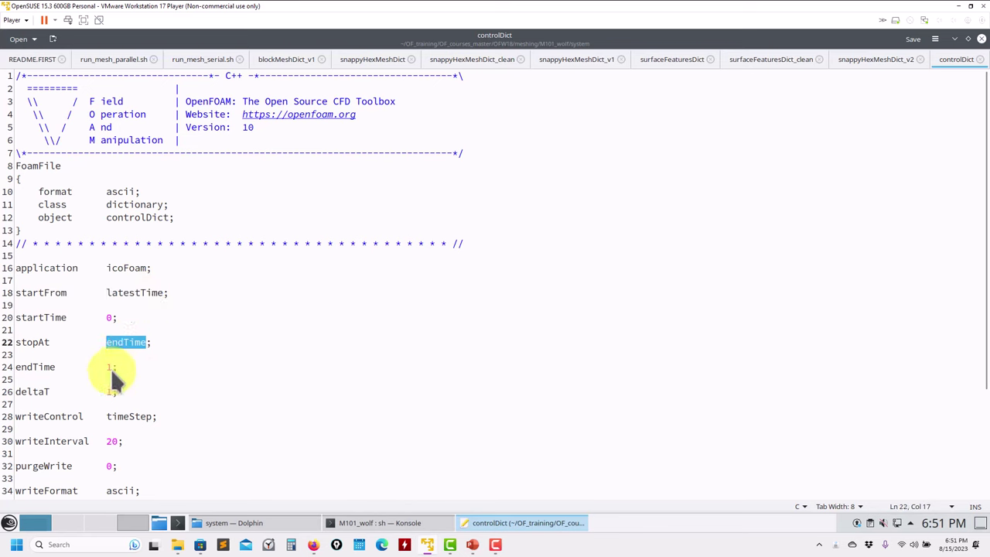
pyautogui.moveTo(118, 391); pyautogui.dragTo(99, 392)
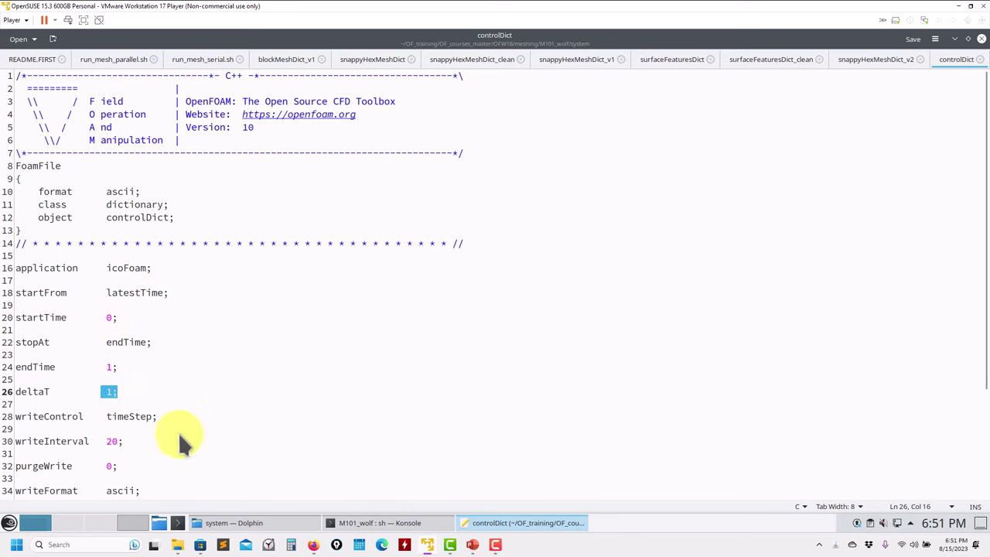
# Look at the time directories in the M101_wolf case folder in Dolphin, then return to controlDict in the text editor
pyautogui.click(282, 528)
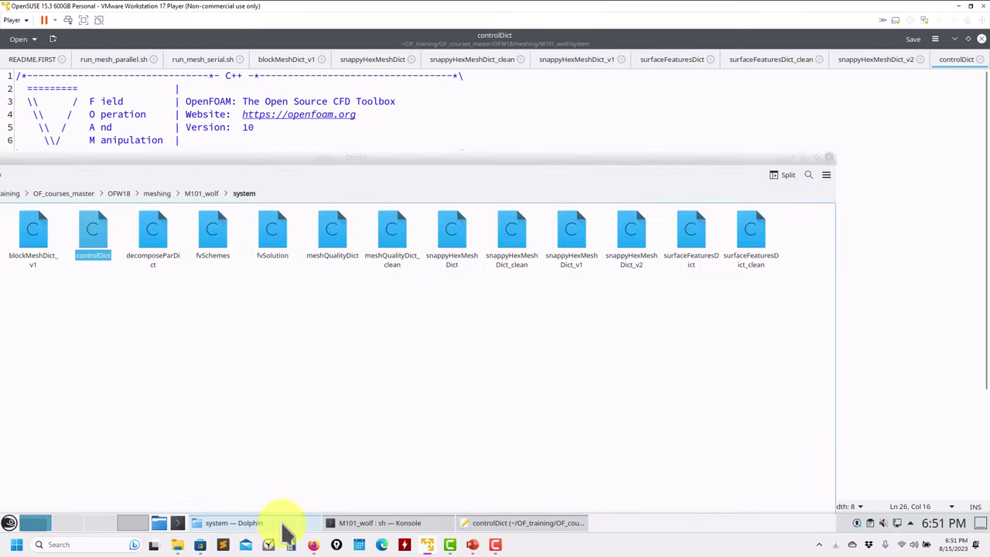
pyautogui.click(201, 194)
pyautogui.moveTo(232, 166); pyautogui.dragTo(433, 154)
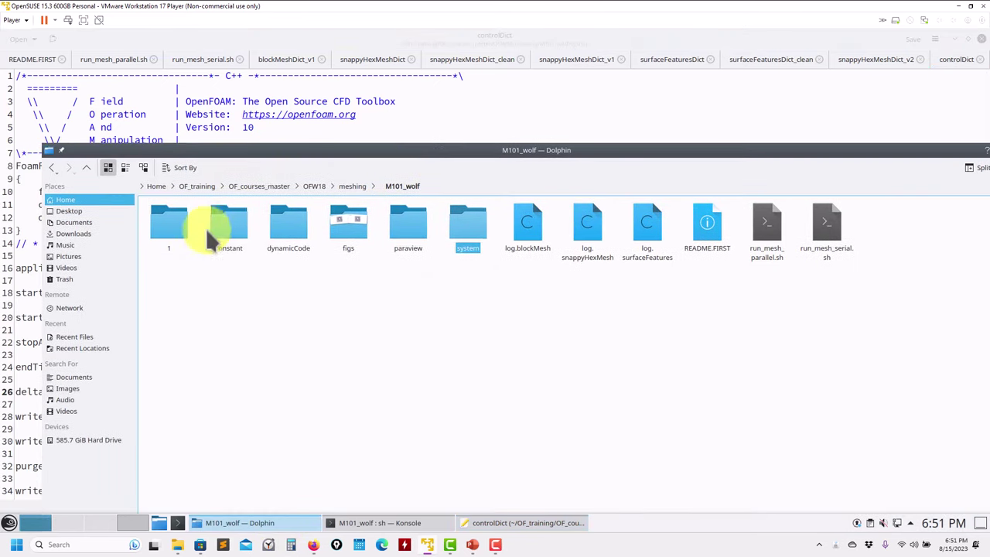
pyautogui.click(280, 116)
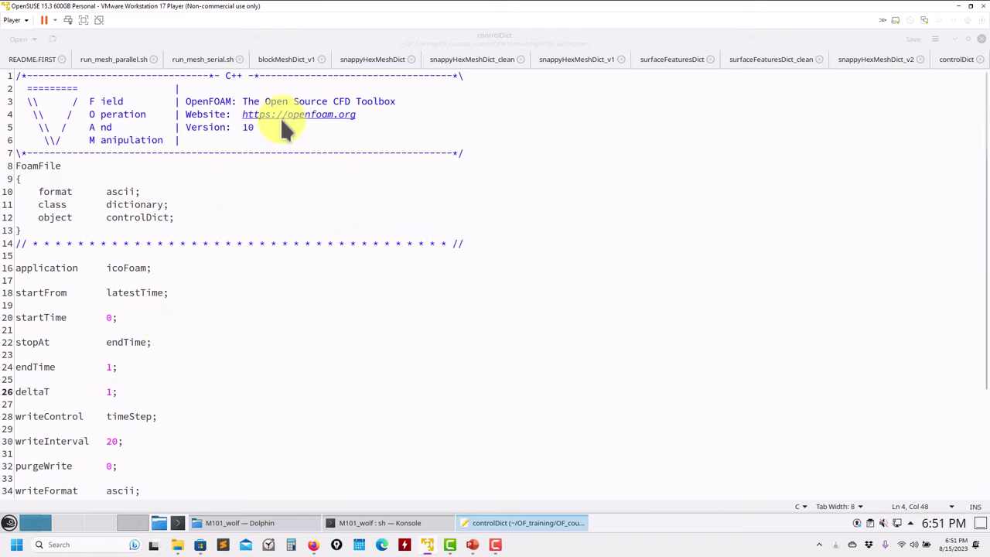
# Point out the endTime line and the latestTime setting in controlDict, then switch to Konsole to check the meshing run
pyautogui.click(116, 367)
pyautogui.hotkey('shift', 'Down')
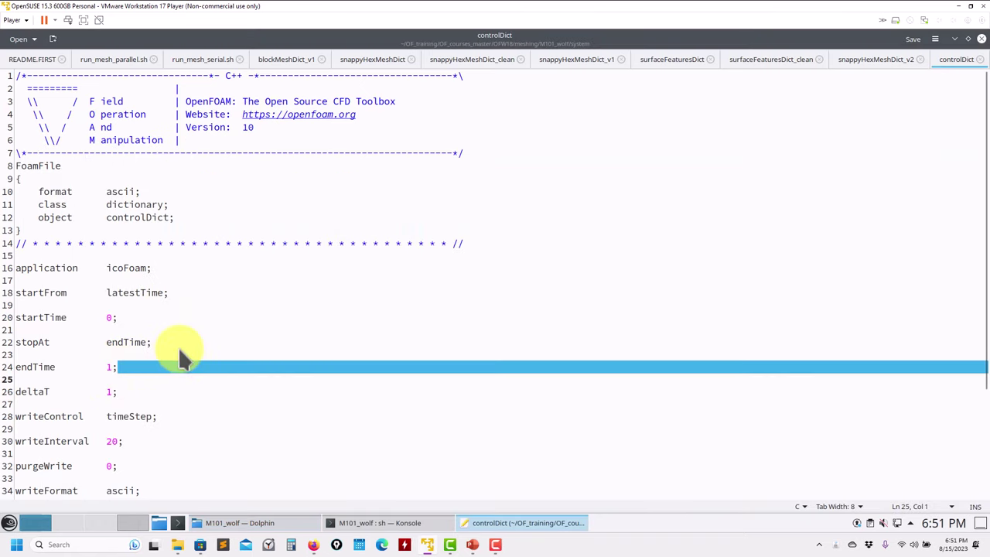
pyautogui.scroll(-1, 178, 346)
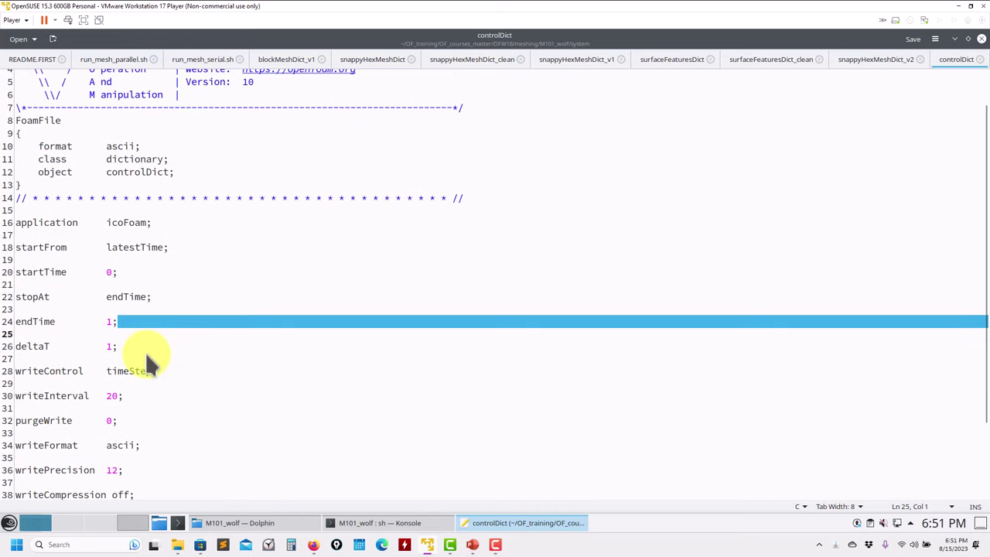
pyautogui.scroll(-3, 146, 341)
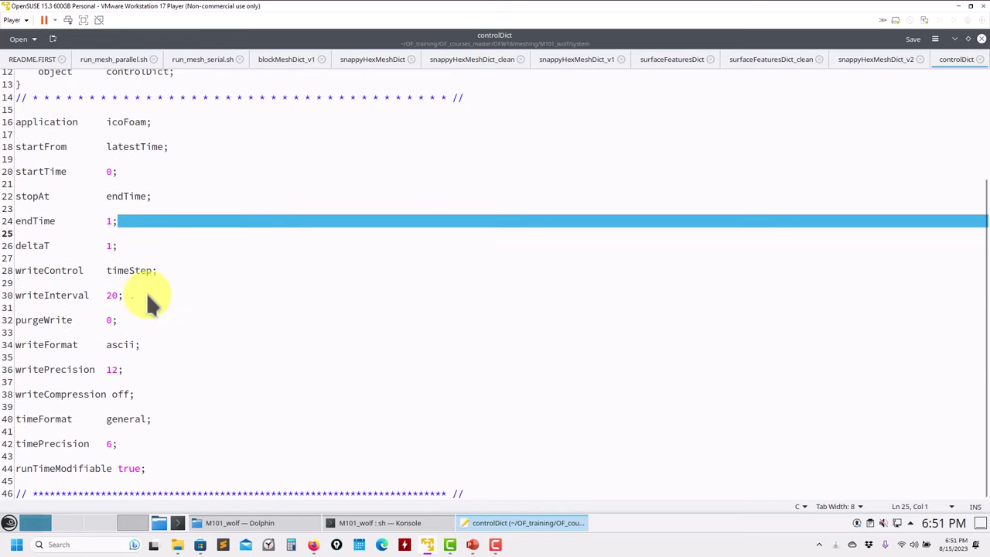
pyautogui.doubleClick(135, 145)
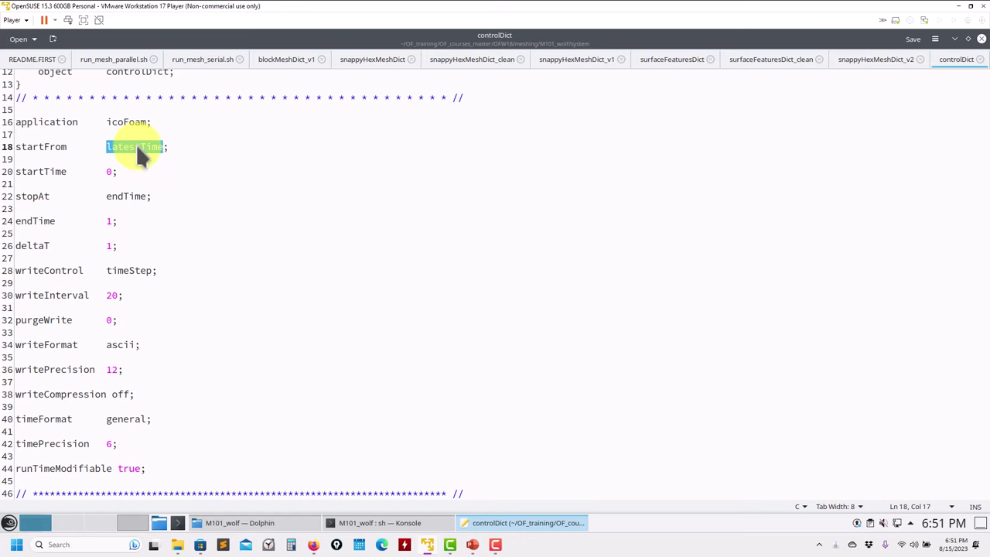
pyautogui.click(391, 523)
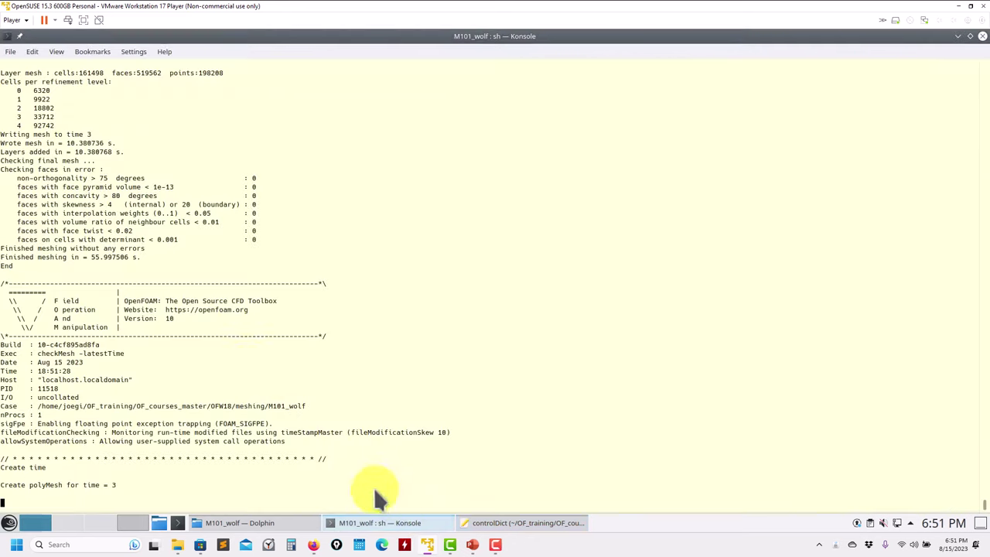
# Review the snappyHexMesh and checkMesh output in Konsole, then look at the time directories in the M101_wolf folder in Dolphin
pyautogui.scroll(6, 111, 307)
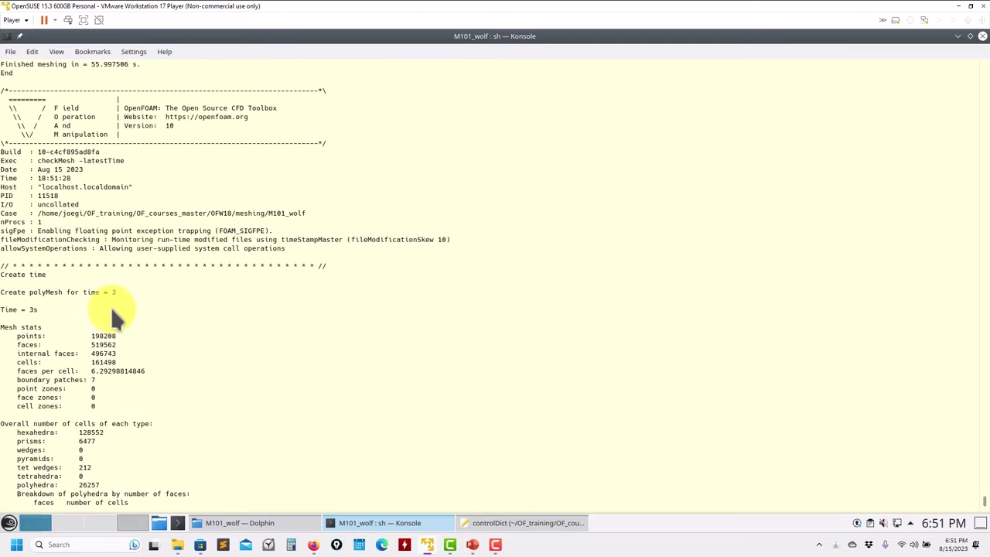
pyautogui.scroll(12, 91, 284)
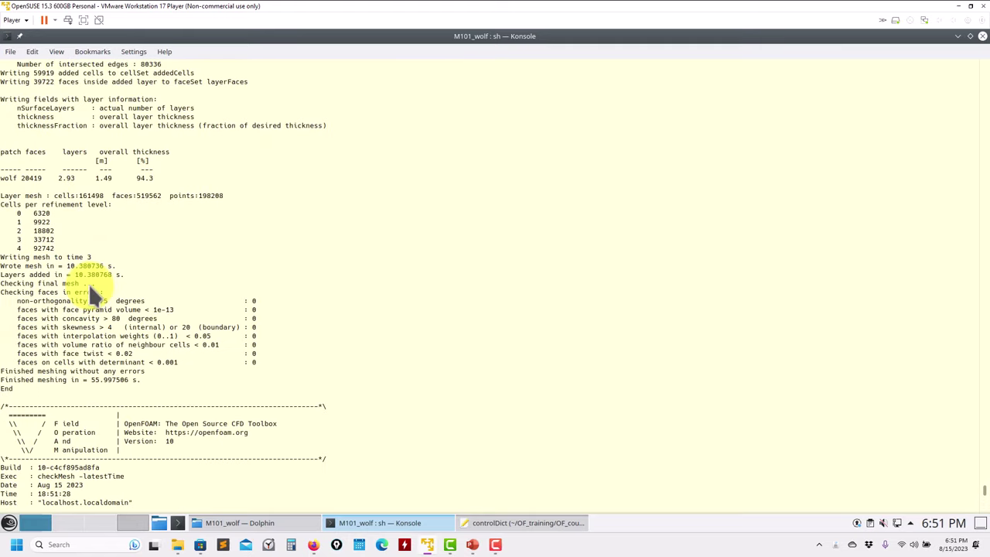
pyautogui.scroll(-20, 179, 199)
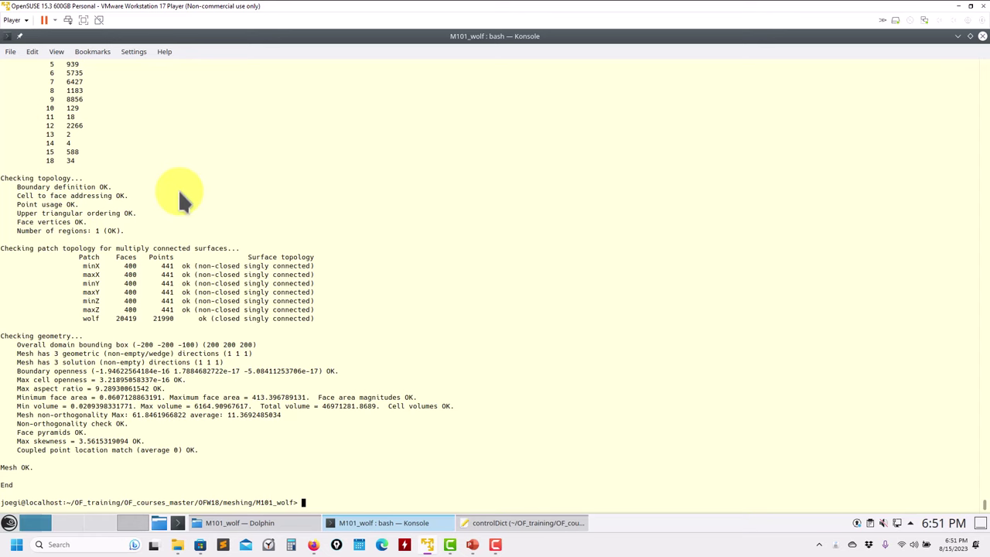
pyautogui.click(957, 36)
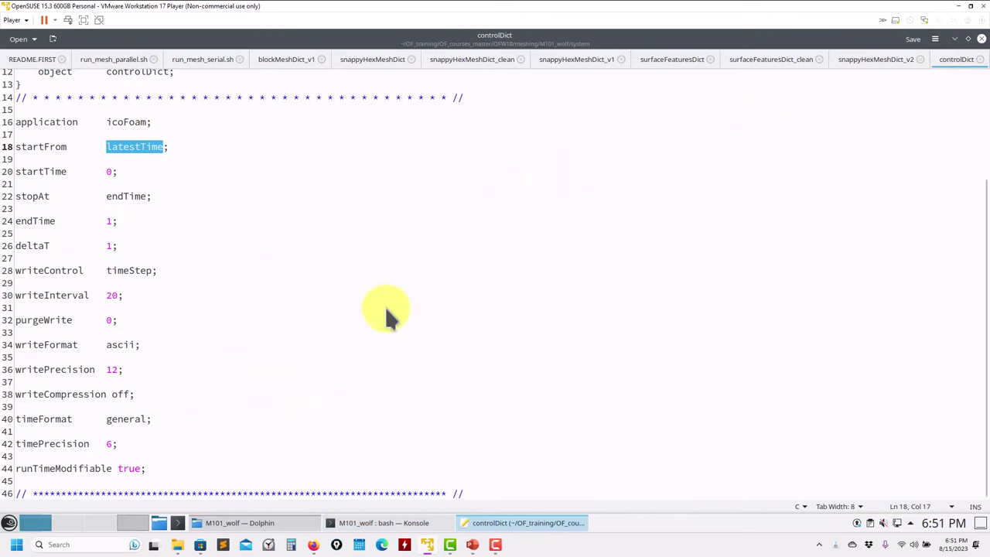
pyautogui.click(284, 525)
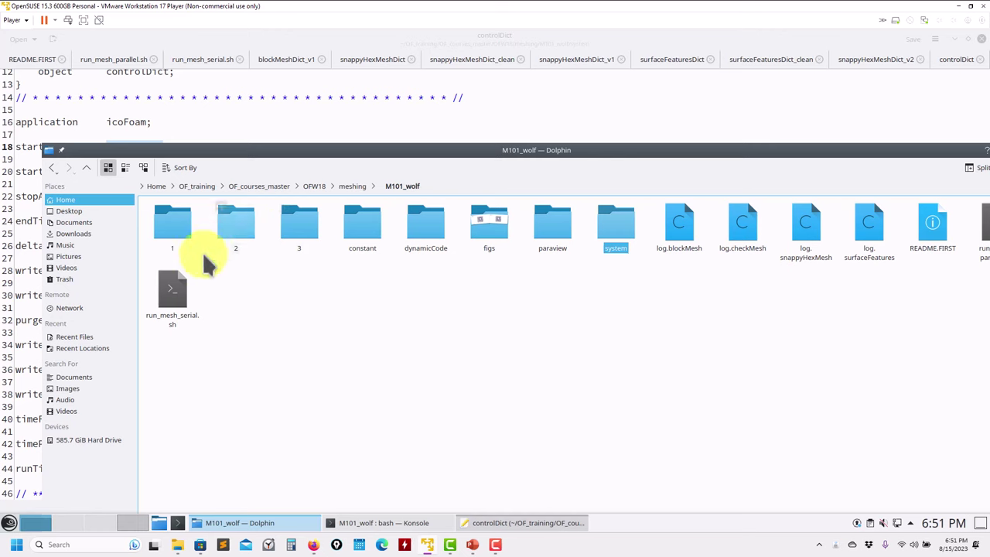
pyautogui.click(437, 112)
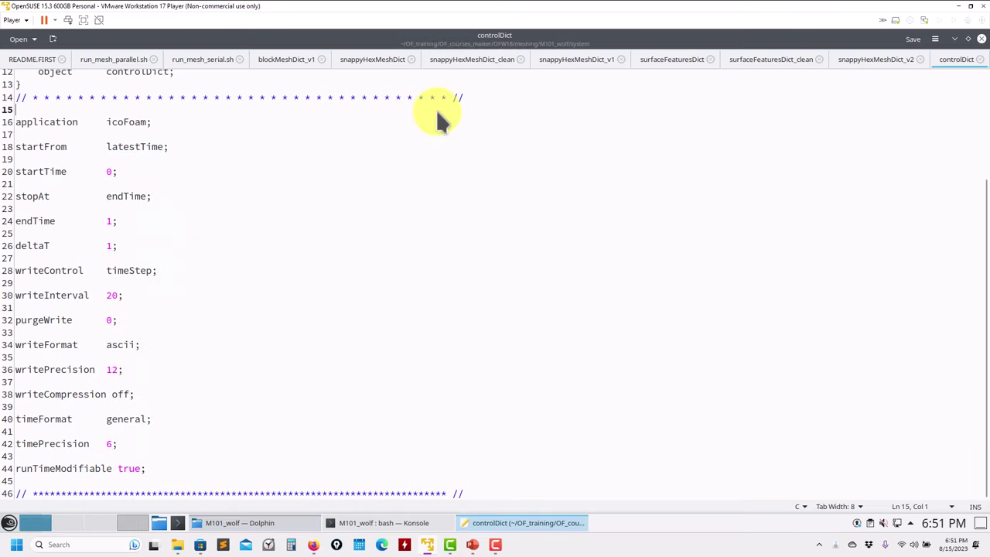
# Set castellatedMesh and snap to false in snappyHexMeshDict_v2
pyautogui.click(853, 61)
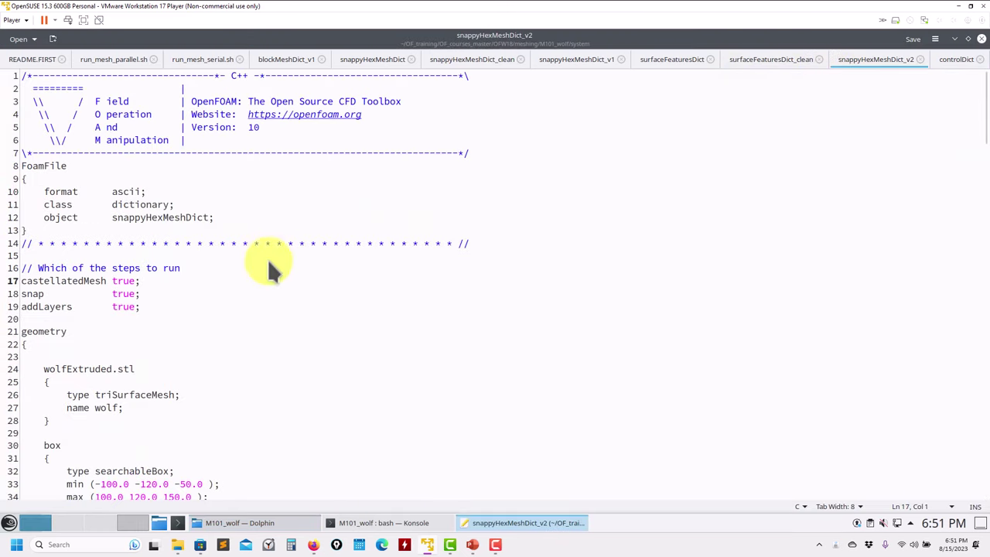
pyautogui.doubleClick(124, 283)
pyautogui.write('false')
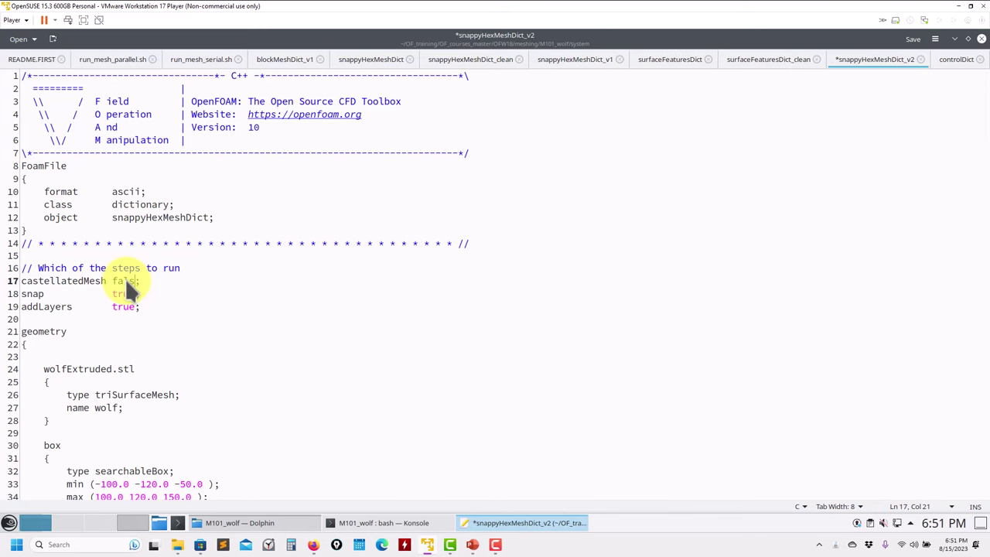
pyautogui.press('Down')
pyautogui.write('false;')
pyautogui.press('Down')
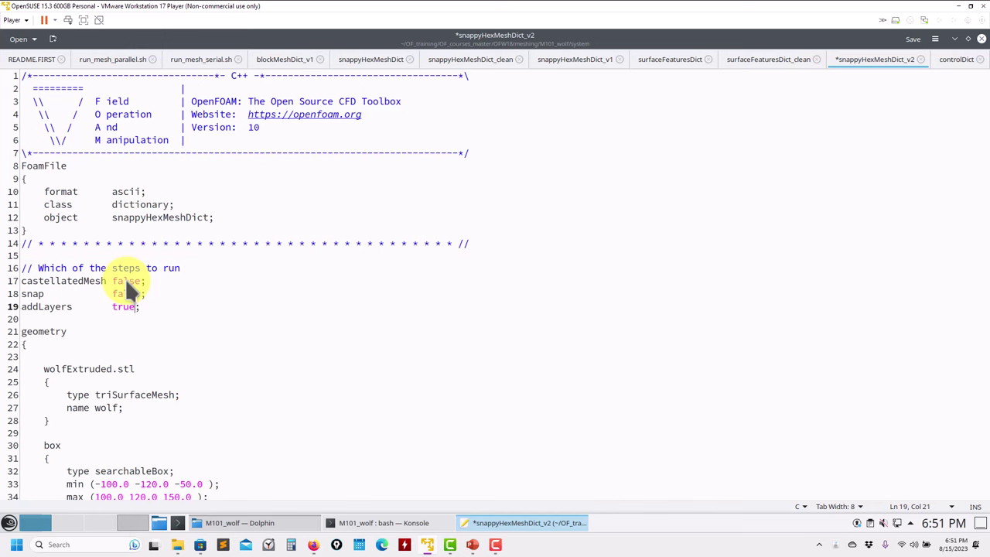
# Switch to Dolphin and delete time directory 3 from the M101_wolf case folder
pyautogui.click(232, 523)
pyautogui.click(314, 257)
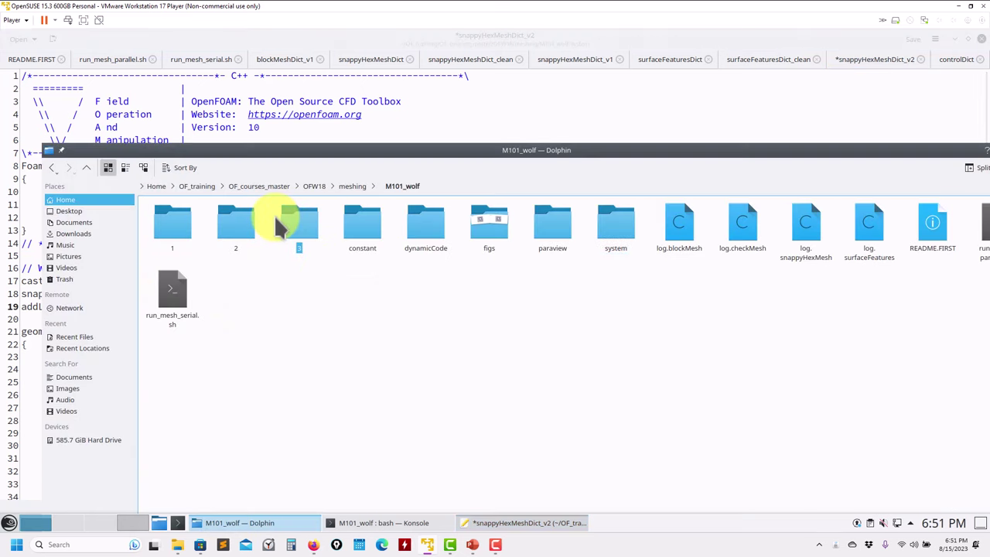
pyautogui.press('Delete')
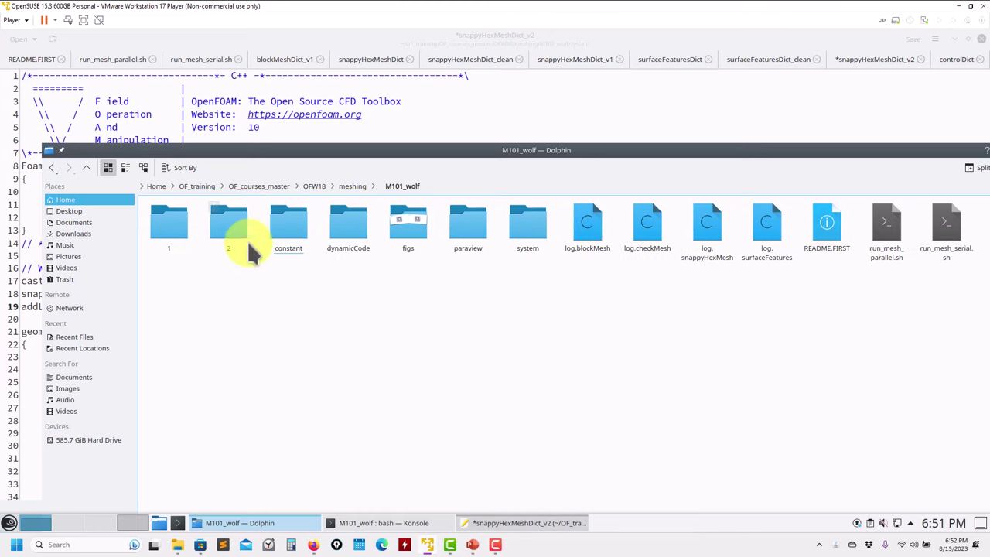
# Undo the deletion of time directory 3 and the castellatedMesh and snap edits in snappyHexMeshDict_v2
pyautogui.click(454, 117)
pyautogui.hotkey('ctrl', 'z')
pyautogui.hotkey('ctrl', 'z')
pyautogui.hotkey('ctrl', 'z')
pyautogui.hotkey('ctrl', 'z')
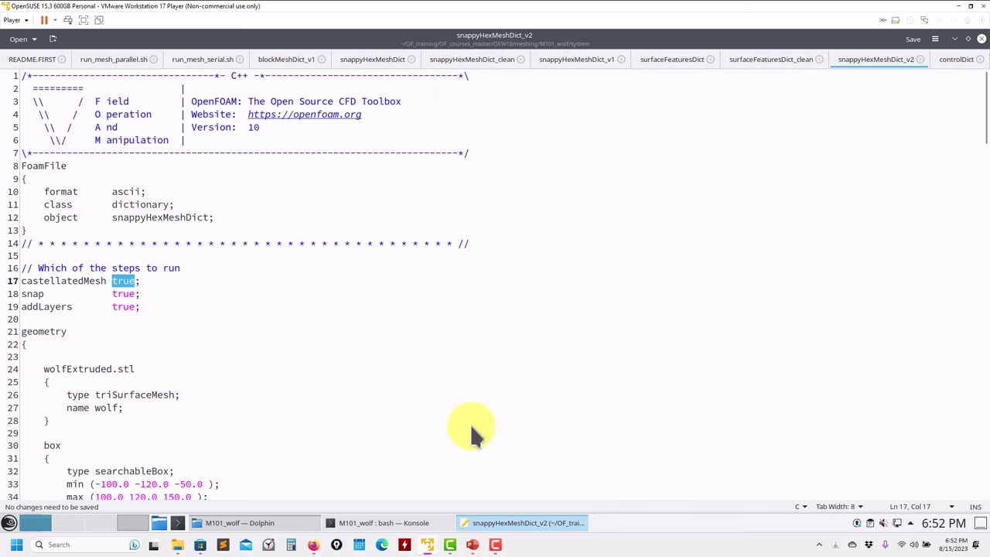
# Switch to Konsole, list the M101_wolf case contents with ls and launch paraFoam
pyautogui.click(360, 523)
pyautogui.write('ls')
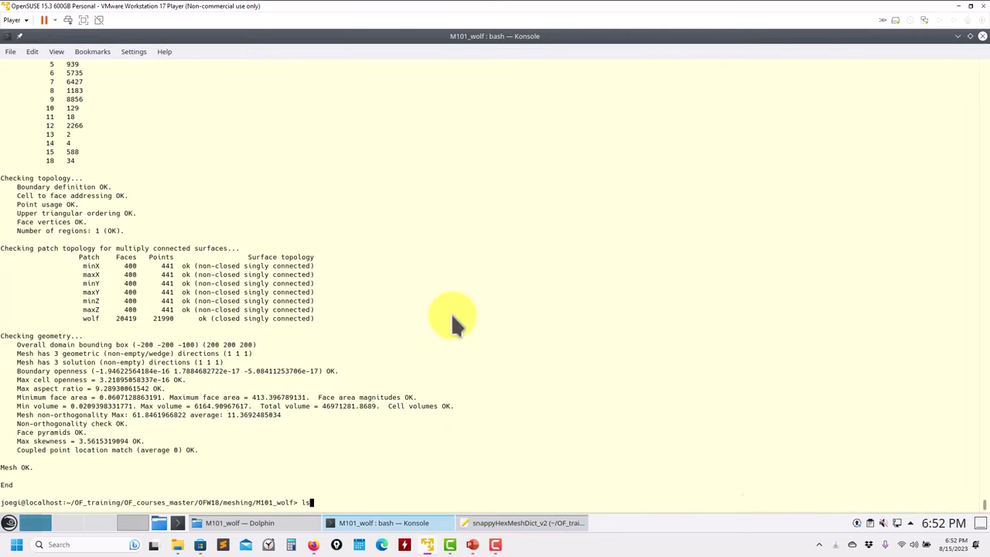
pyautogui.press('Return')
pyautogui.write('paraFoam')
pyautogui.press('Return')
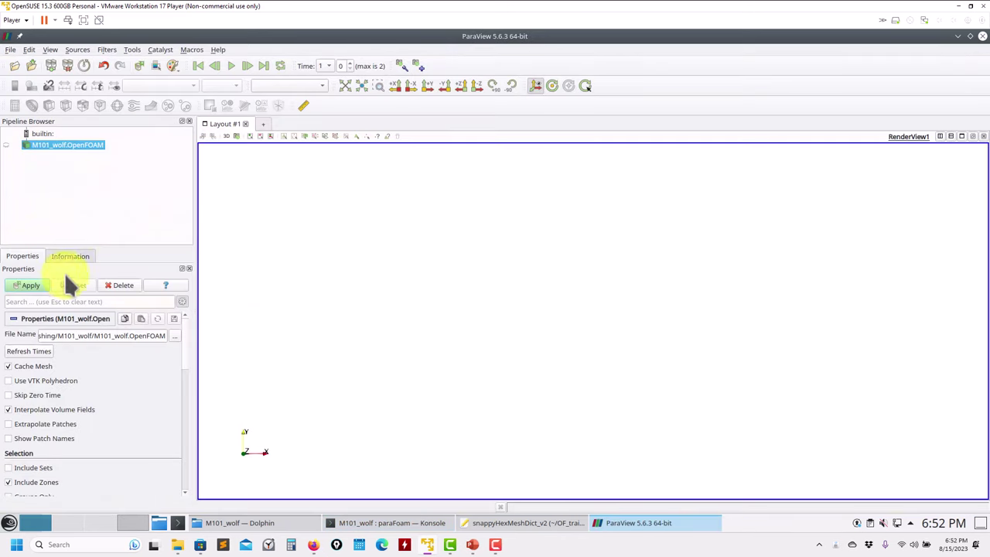
# Delete the preloaded M101_wolf.OpenFOAM reader and open the state file state1.pvsm from the case's paraview folder
pyautogui.click(118, 285)
pyautogui.click(10, 50)
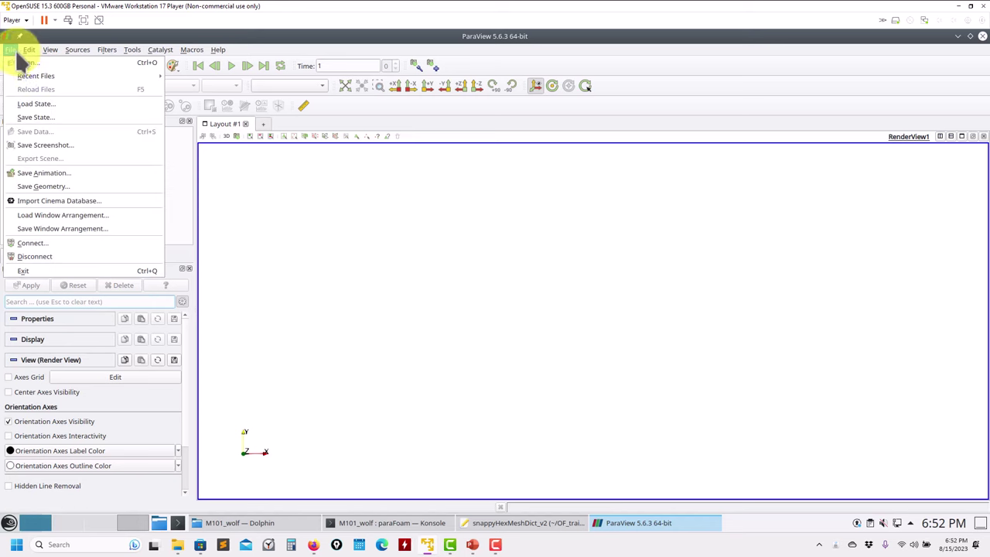
pyautogui.click(36, 106)
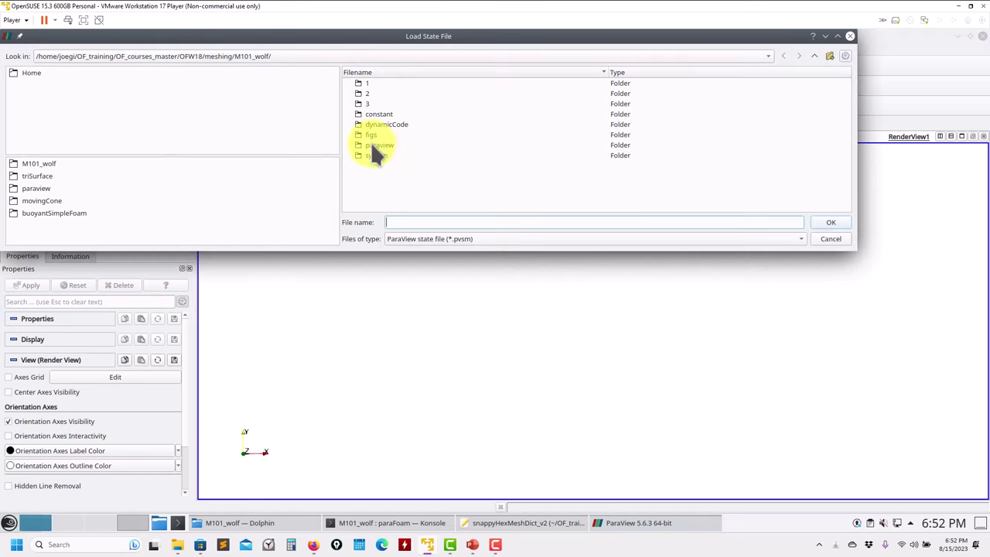
pyautogui.doubleClick(371, 142)
pyautogui.click(346, 83)
pyautogui.click(382, 93)
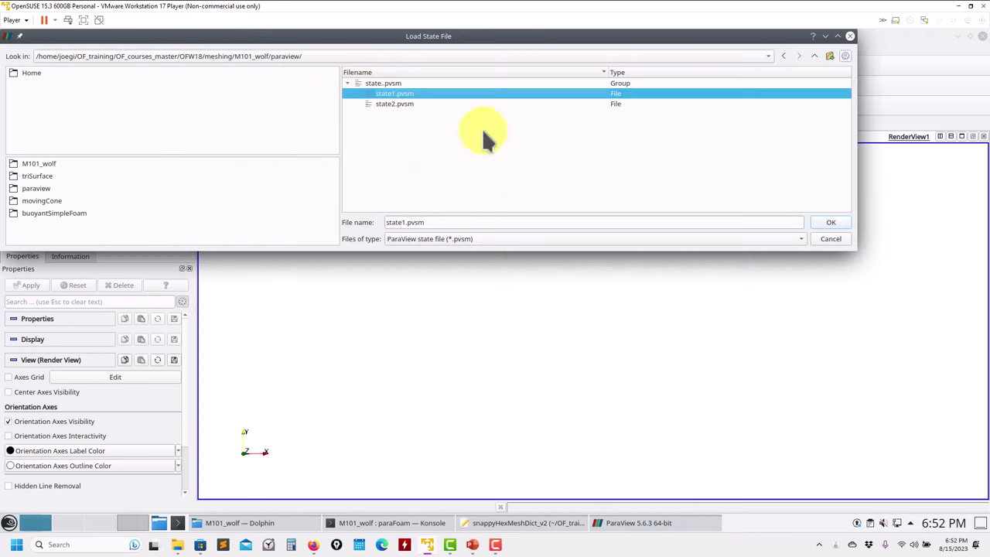
pyautogui.click(826, 222)
# Load the state with the Choose File Names option, keeping ./M101_wolf.OpenFOAM for both readers, and dismiss the output messages
pyautogui.click(536, 168)
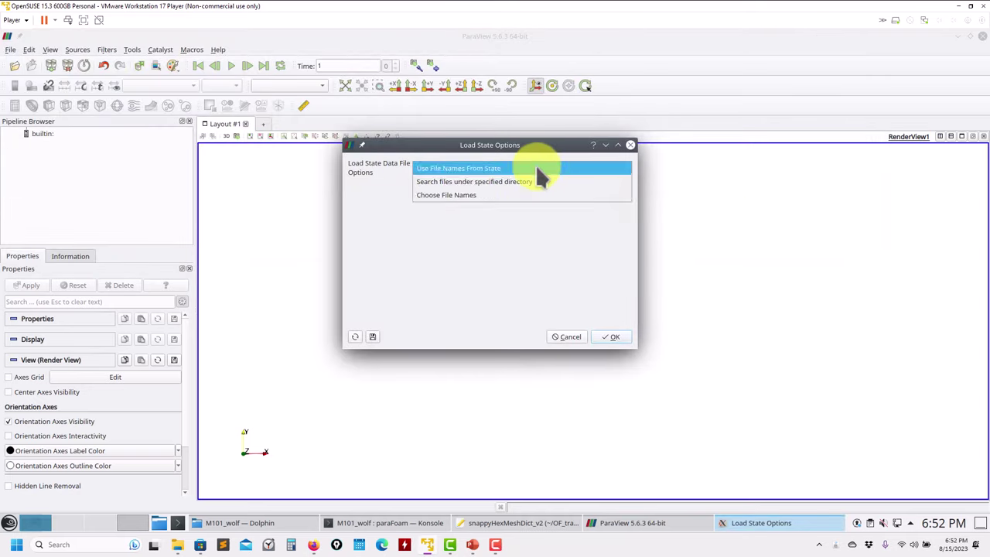
pyautogui.click(468, 196)
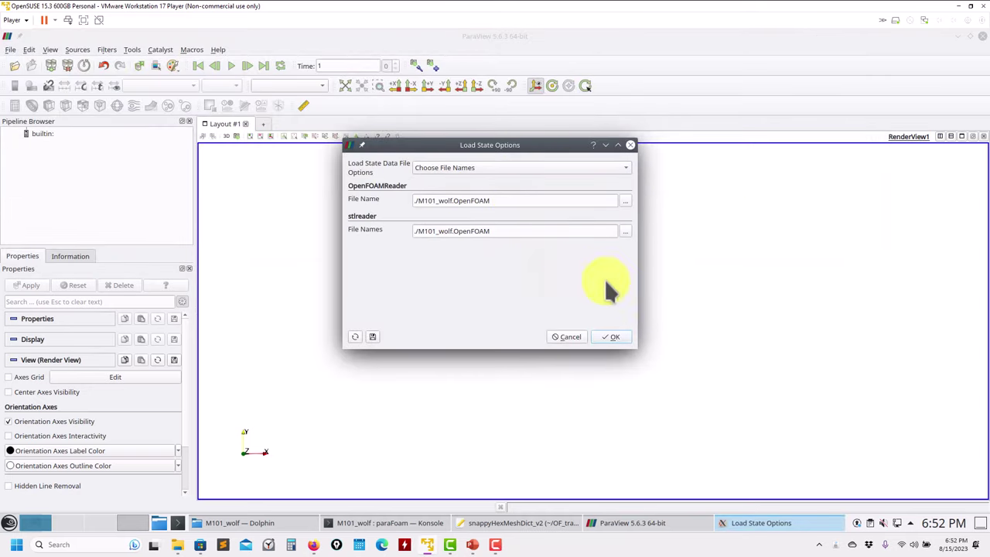
pyautogui.click(612, 336)
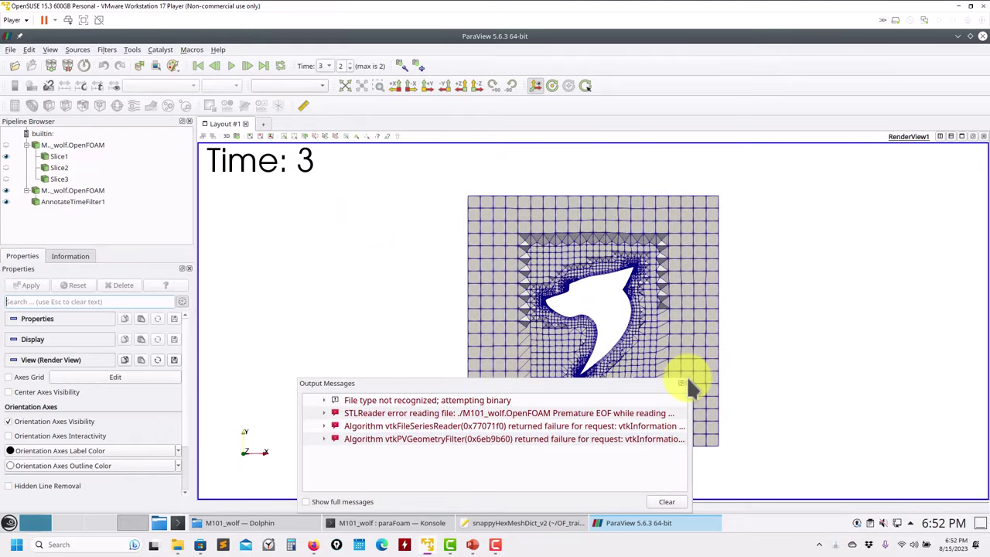
pyautogui.click(682, 383)
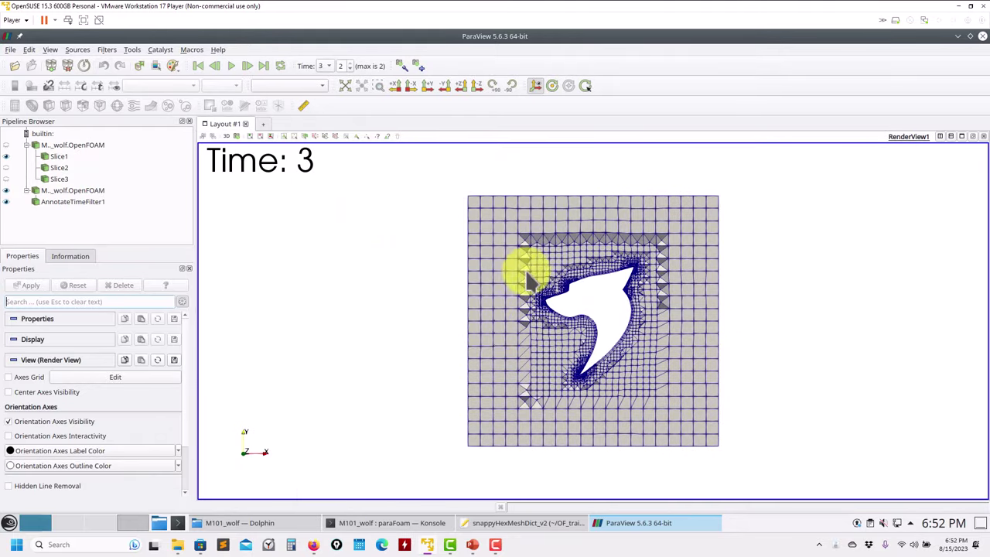
# Examine the mesh slice around the wolf at time 3, then at the castellated stage (time 1) and the snapped stage (time 2)
pyautogui.scroll(5, 522, 270)
pyautogui.moveTo(544, 302)
pyautogui.mouseDown()
pyautogui.moveTo(634, 294)
pyautogui.moveTo(541, 300)
pyautogui.mouseUp()
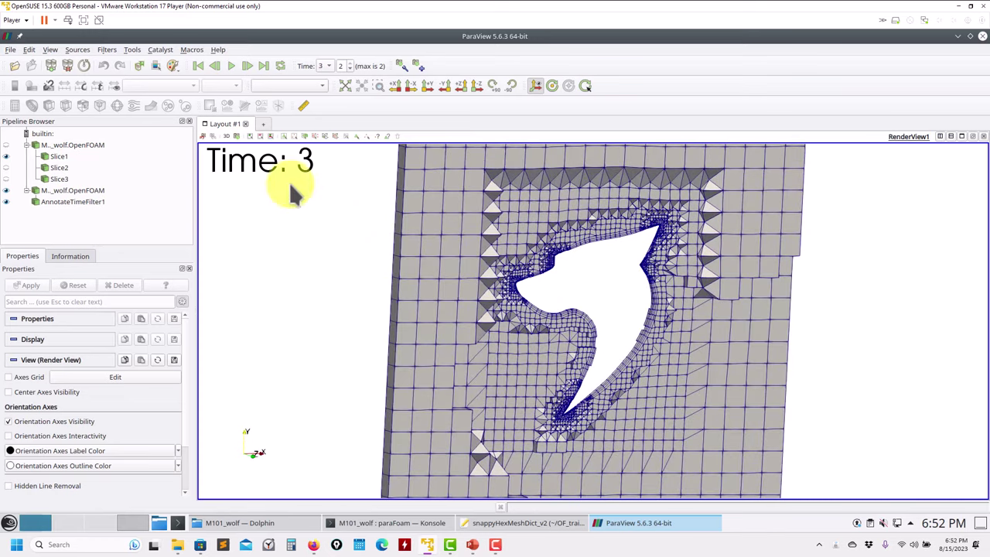
pyautogui.click(199, 66)
pyautogui.moveTo(583, 221); pyautogui.dragTo(667, 246)
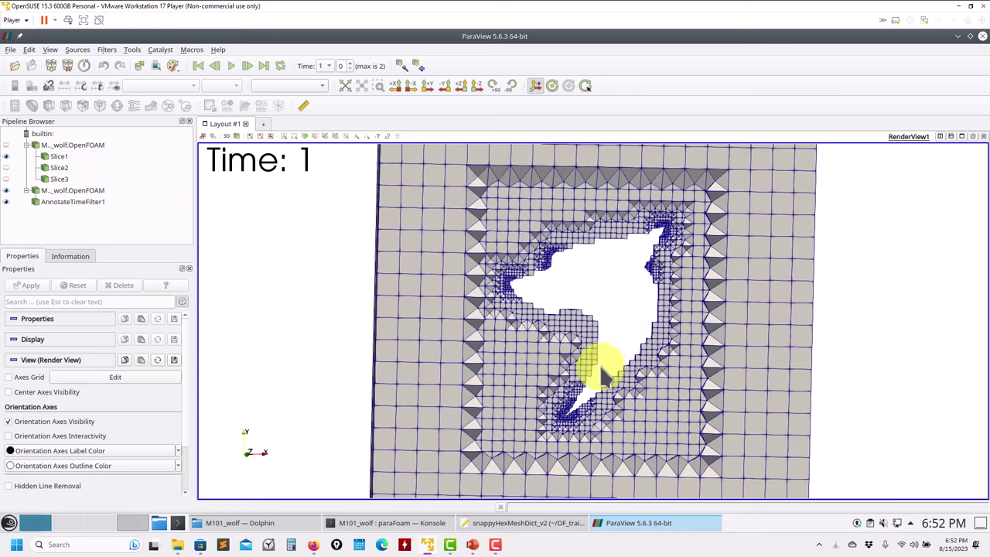
pyautogui.moveTo(599, 365); pyautogui.dragTo(596, 398)
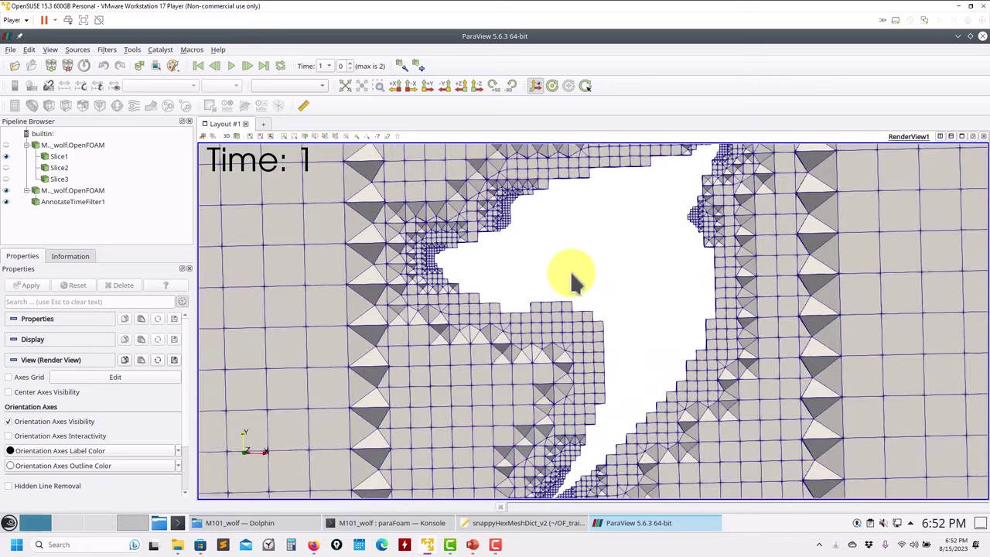
pyautogui.click(248, 66)
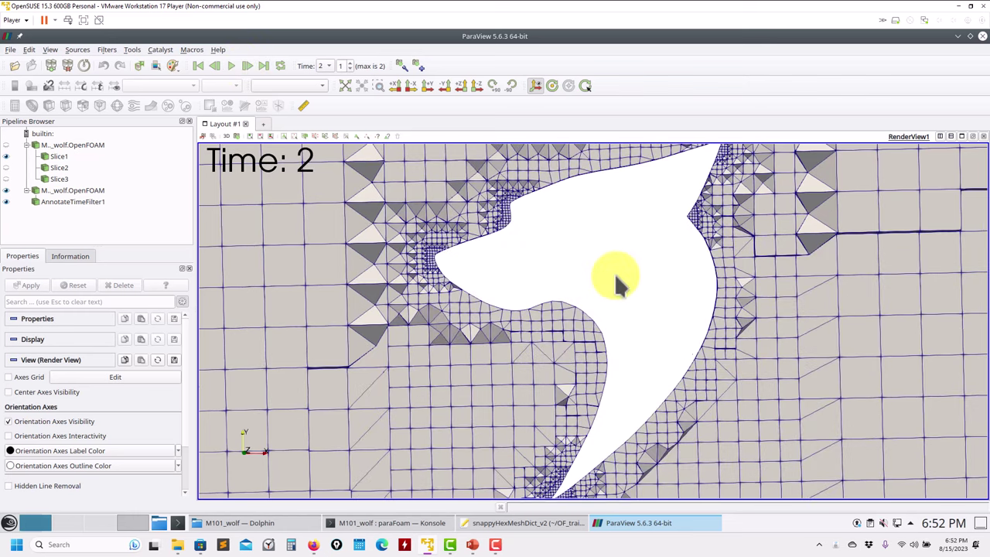
# Switch to snappyHexMeshDict_v2 in the text editor and highlight the snapControls settings, then return to ParaView
pyautogui.click(499, 531)
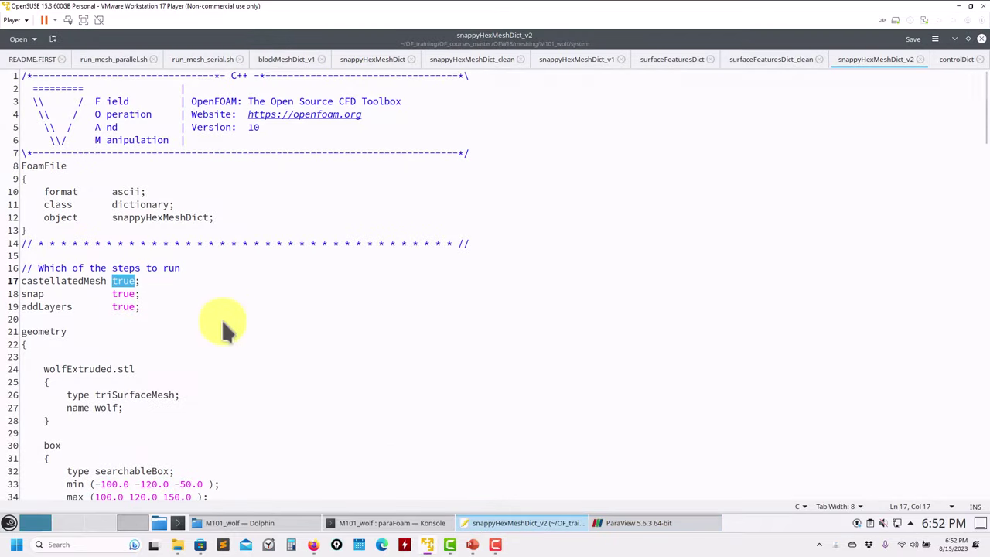
pyautogui.scroll(-20, 190, 354)
pyautogui.scroll(-9, 190, 362)
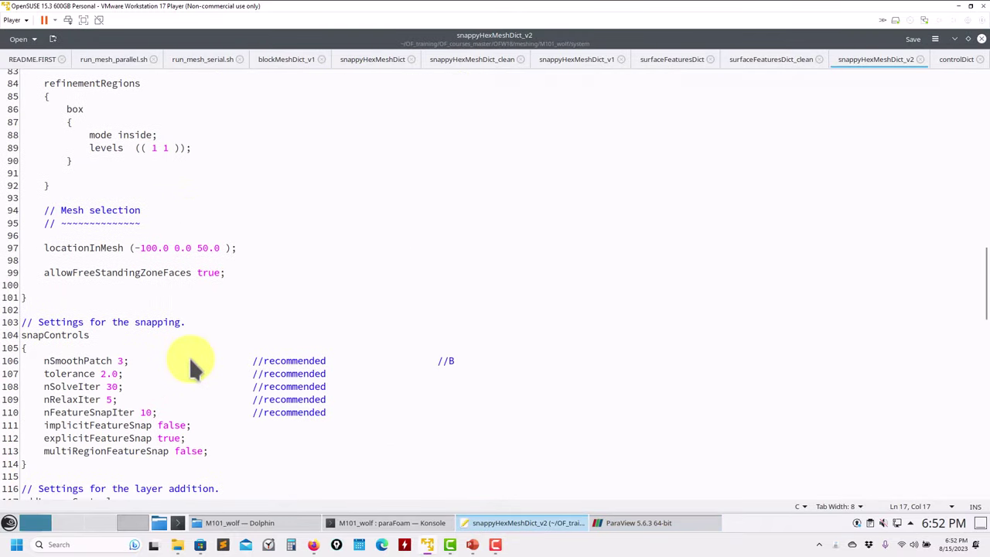
pyautogui.moveTo(209, 406); pyautogui.dragTo(216, 329)
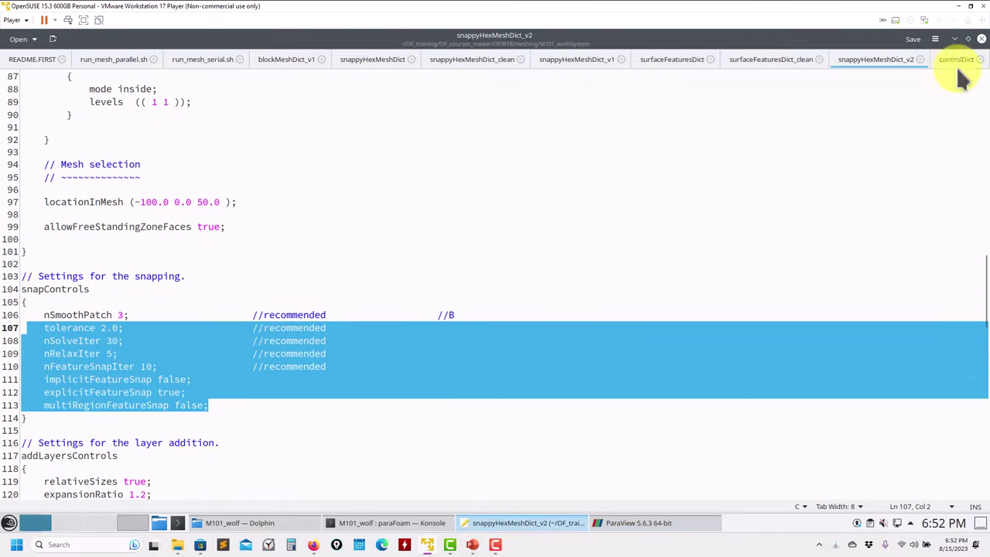
pyautogui.click(955, 39)
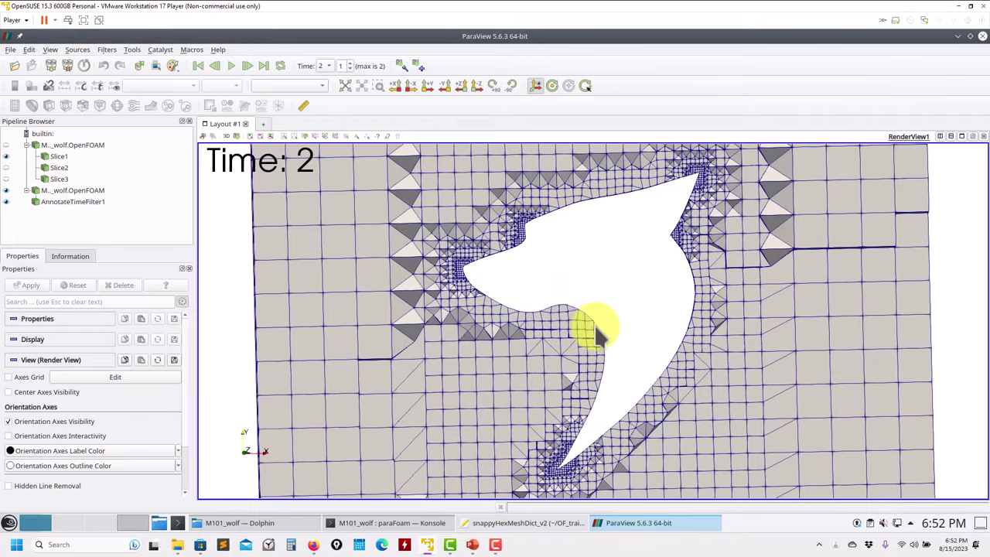
# Compare the snapped mesh at time 2 with the boundary layers around the wolf at time 3, then close ParaView
pyautogui.moveTo(688, 284); pyautogui.dragTo(635, 294)
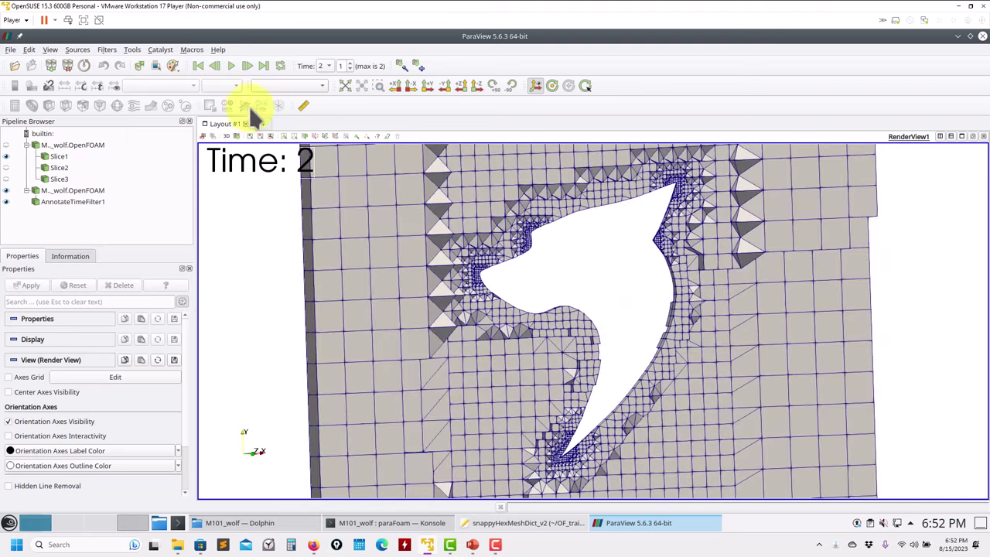
pyautogui.click(264, 66)
pyautogui.scroll(3, 614, 261)
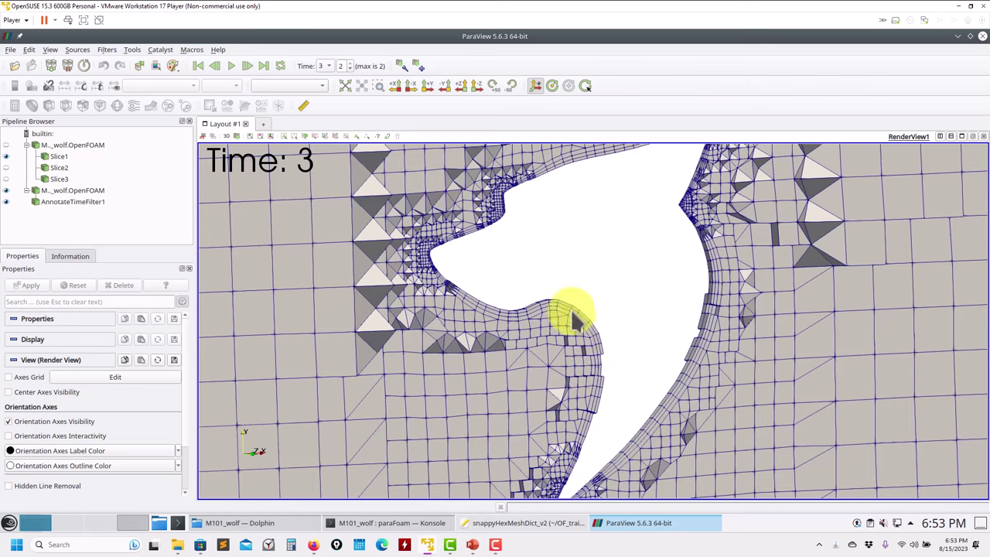
pyautogui.scroll(-4, 618, 379)
pyautogui.scroll(2, 639, 368)
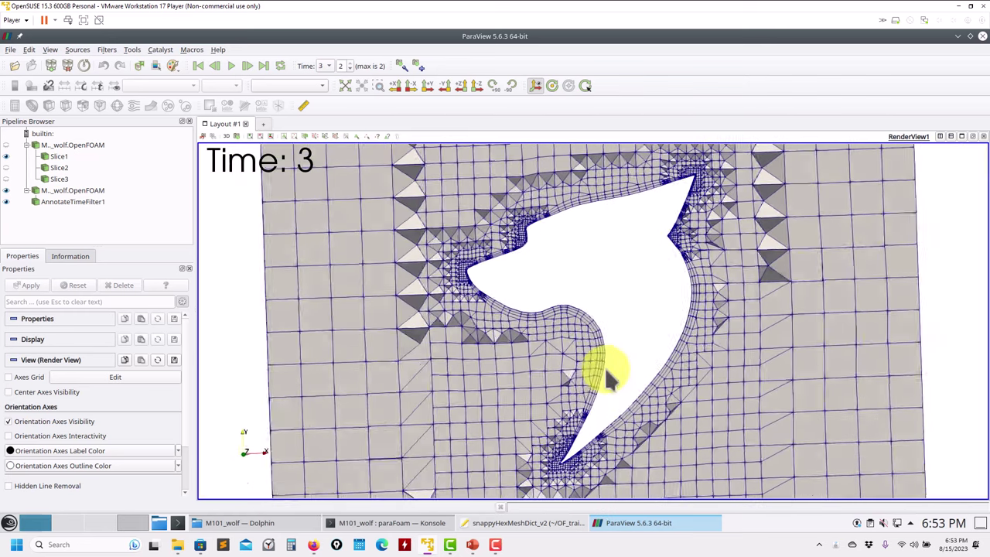
pyautogui.moveTo(604, 367); pyautogui.dragTo(731, 357)
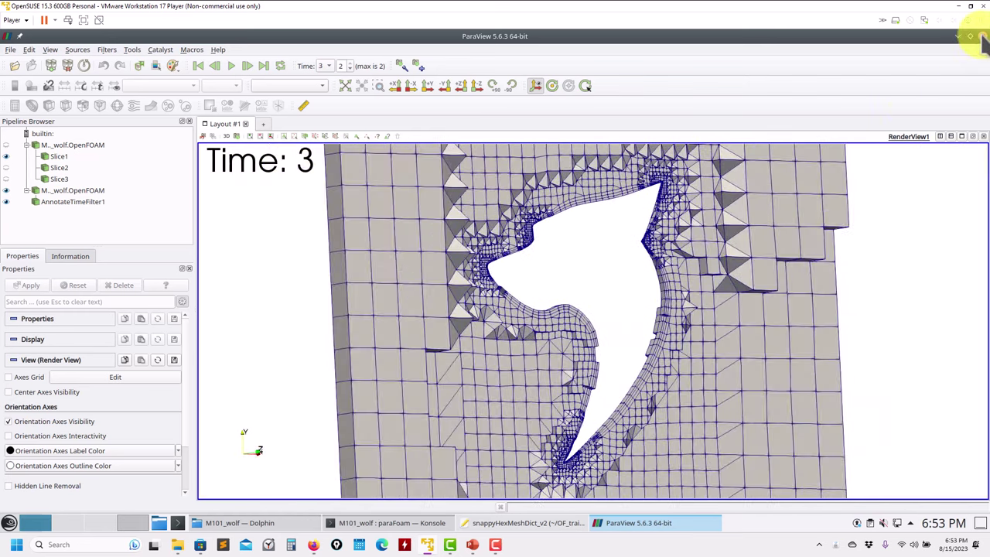
pyautogui.click(976, 38)
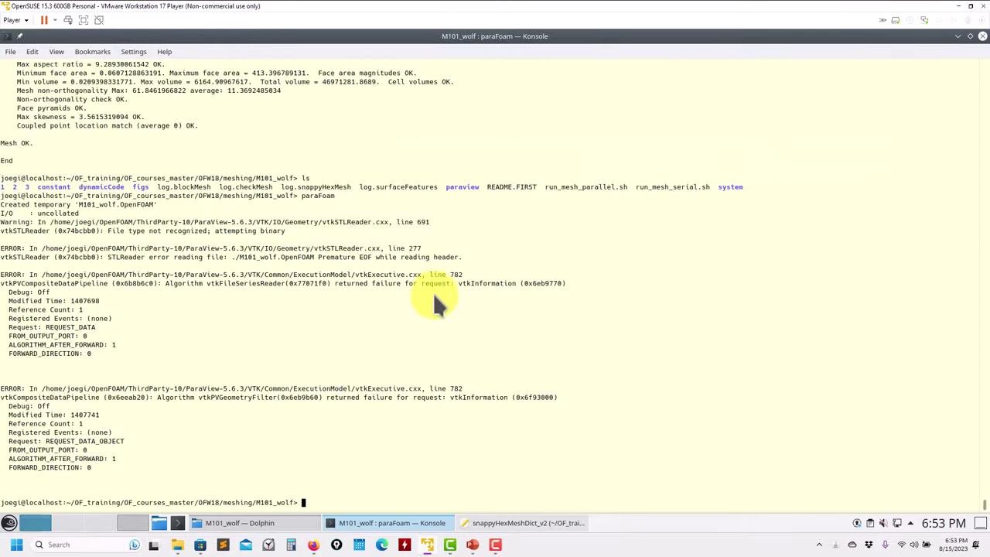
pyautogui.click(500, 525)
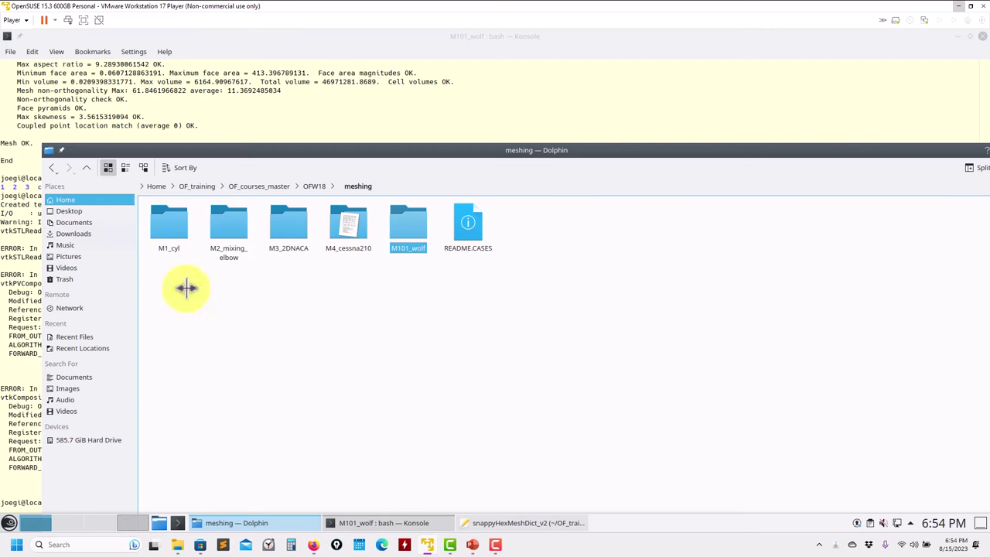
# Maximize the meshing folder window, and switch to the PowerPoint slides to show slide 3 on the Tutorial 1 cylinder case
pyautogui.moveTo(785, 151); pyautogui.dragTo(747, 104)
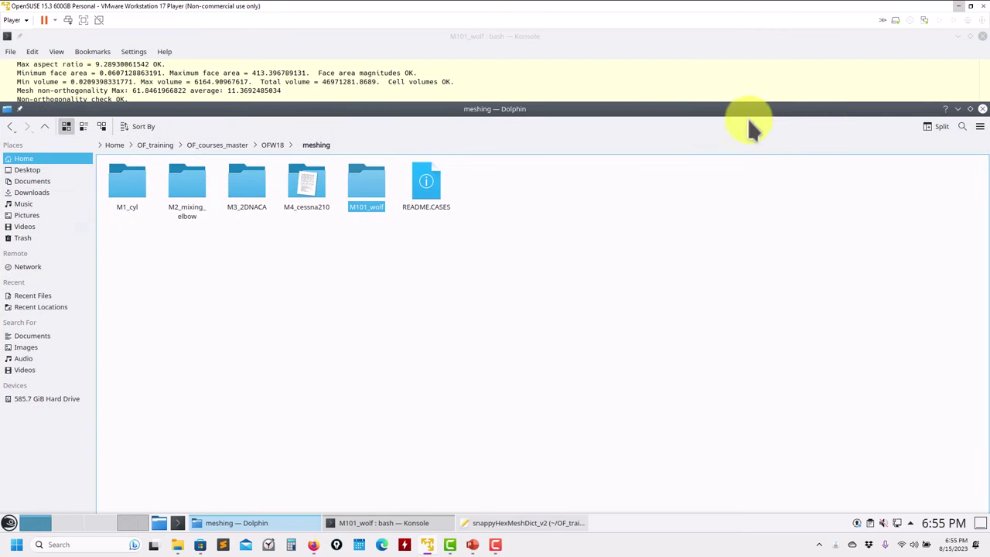
pyautogui.click(971, 103)
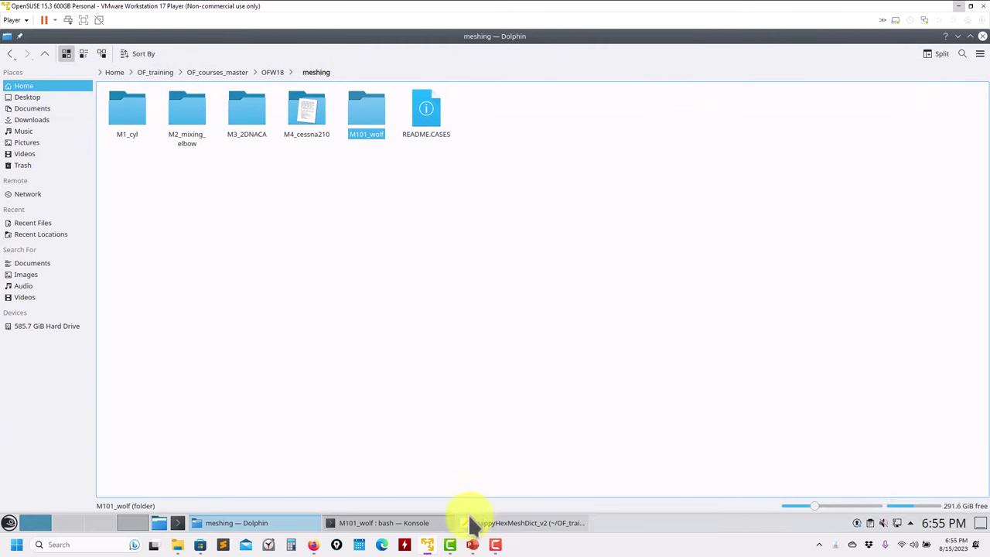
pyautogui.moveTo(473, 546)
pyautogui.click(526, 498)
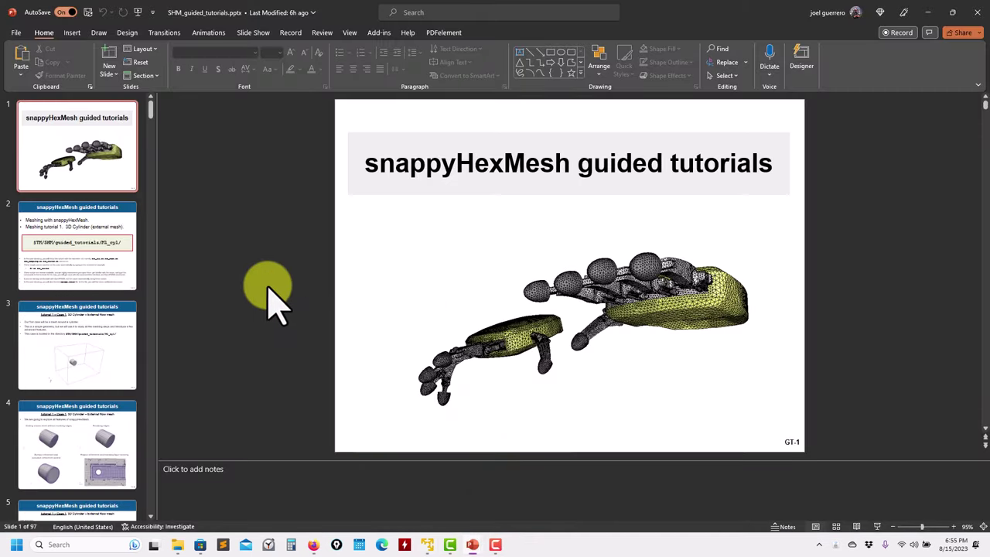
pyautogui.scroll(-1, 267, 298)
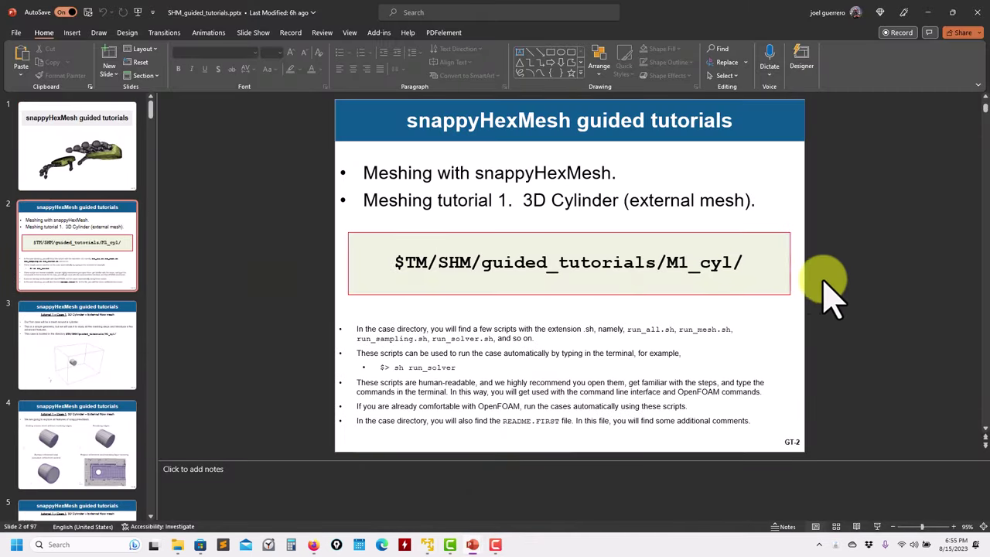
pyautogui.scroll(-1, 831, 321)
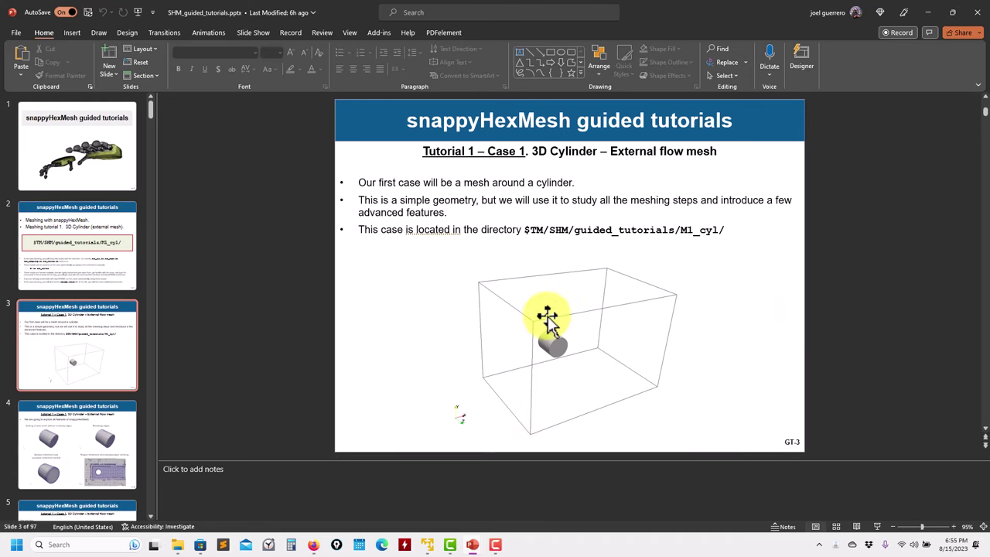
# Switch to Onshape in Firefox and open the OFW18_openfoam_cylinder document from the OFW18-TS folder
pyautogui.moveTo(312, 546)
pyautogui.click(344, 502)
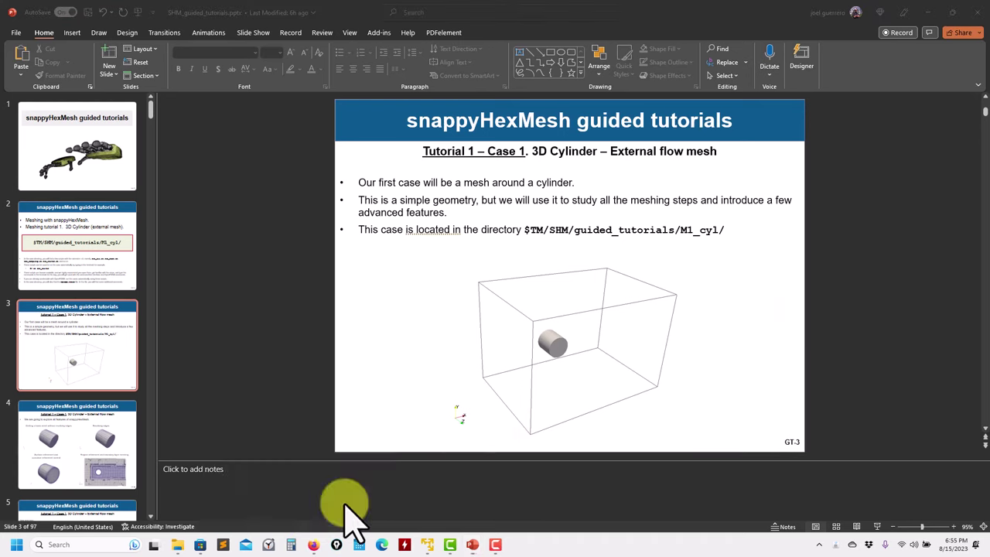
pyautogui.click(23, 56)
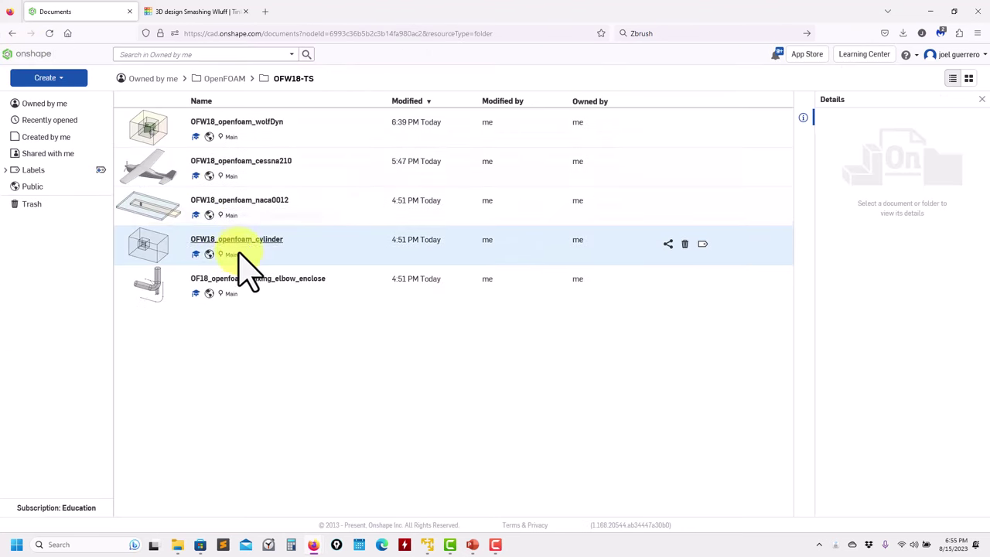
pyautogui.click(250, 255)
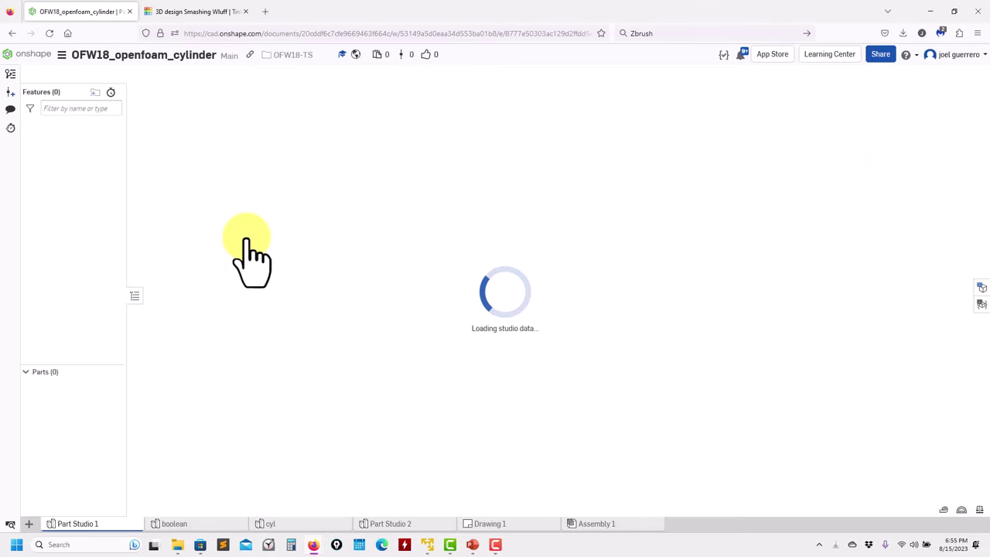
# Examine the cylinder and its enclosing boxes from several angles, and minimize the browser to return to the slides
pyautogui.moveTo(261, 313); pyautogui.dragTo(332, 464, button='right')
pyautogui.moveTo(368, 337); pyautogui.dragTo(258, 327, button='right')
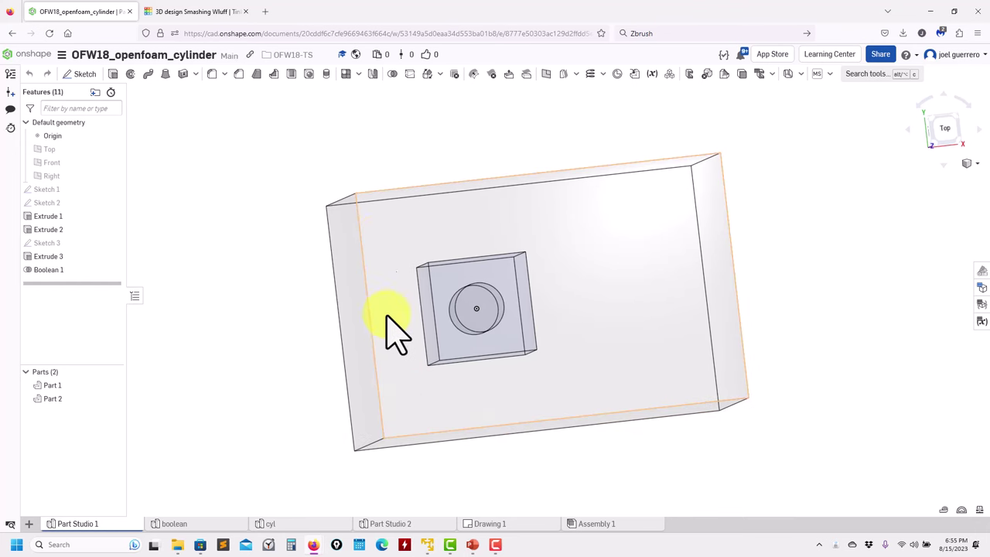
pyautogui.moveTo(751, 250); pyautogui.dragTo(833, 306, button='right')
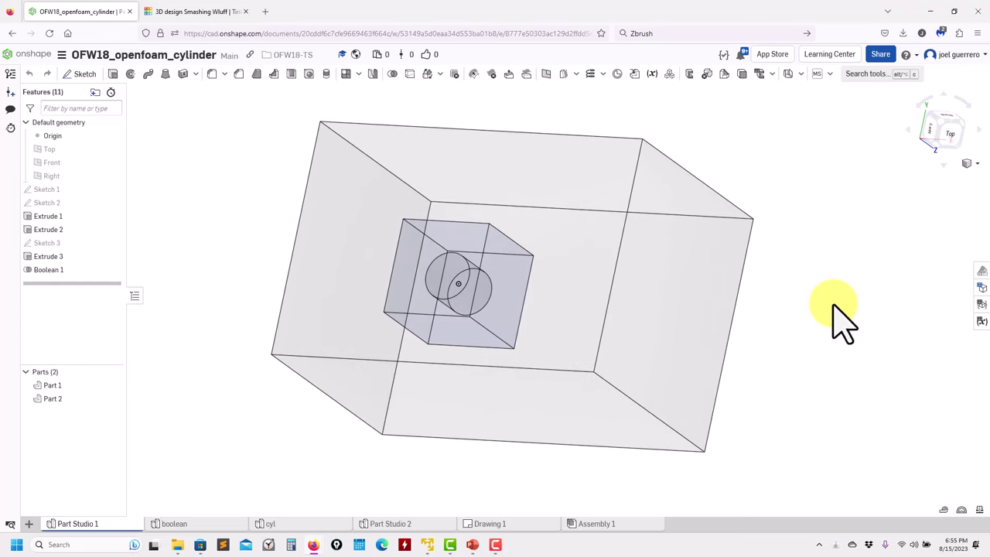
pyautogui.click(931, 11)
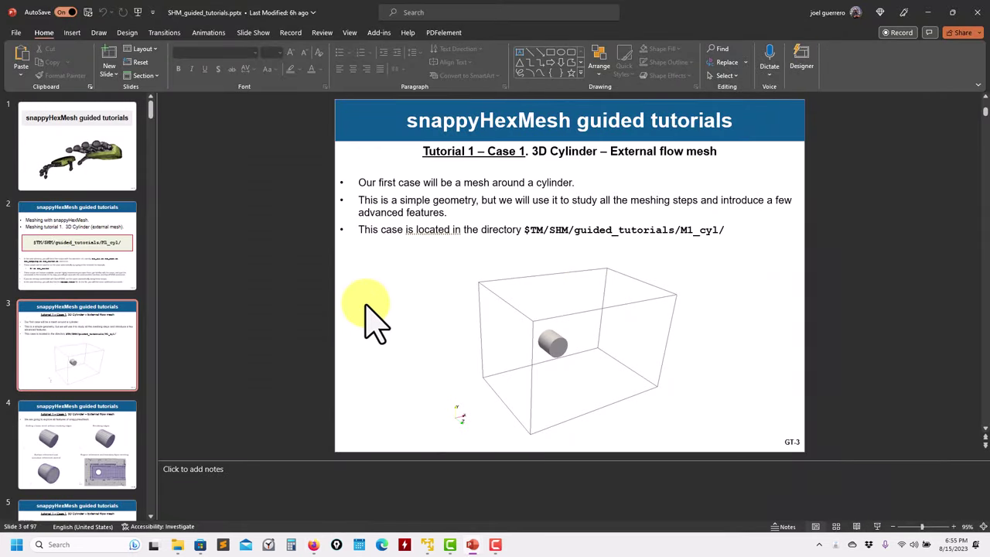
# Review the Tutorial 1 Case 1 slides from slide 4 on meshing features to slide 8 on edge and curvature refinement
pyautogui.scroll(-1, 365, 305)
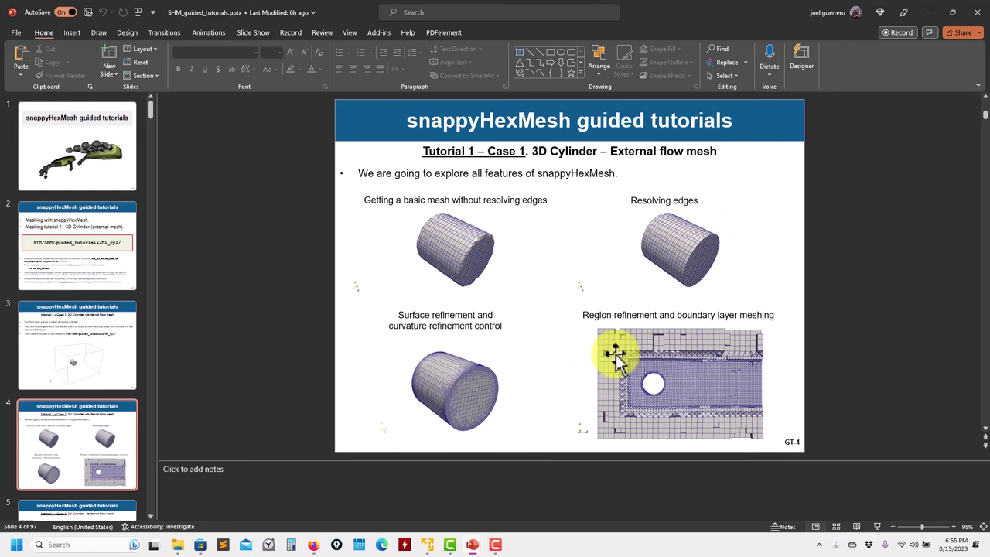
pyautogui.scroll(-1, 588, 356)
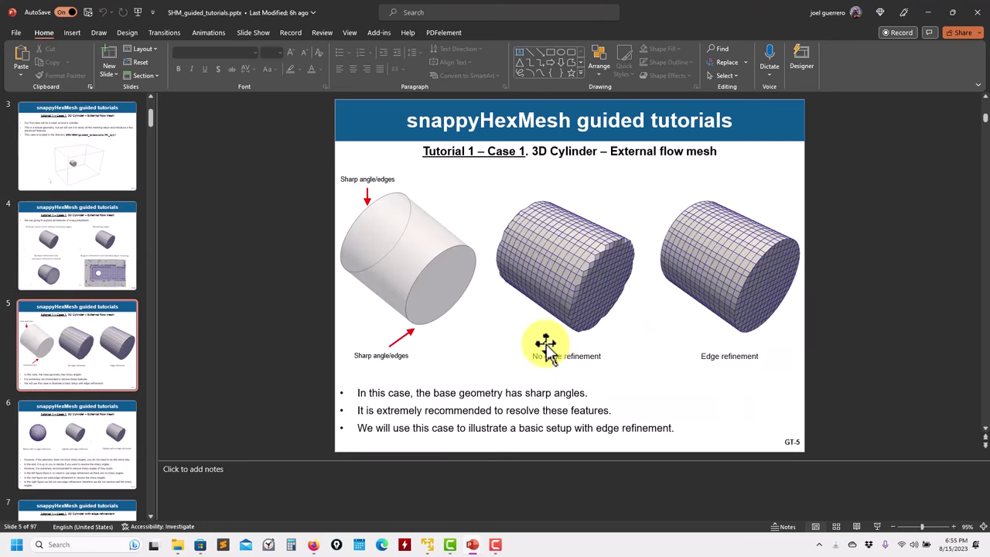
pyautogui.scroll(-1, 611, 270)
pyautogui.scroll(-3, 547, 274)
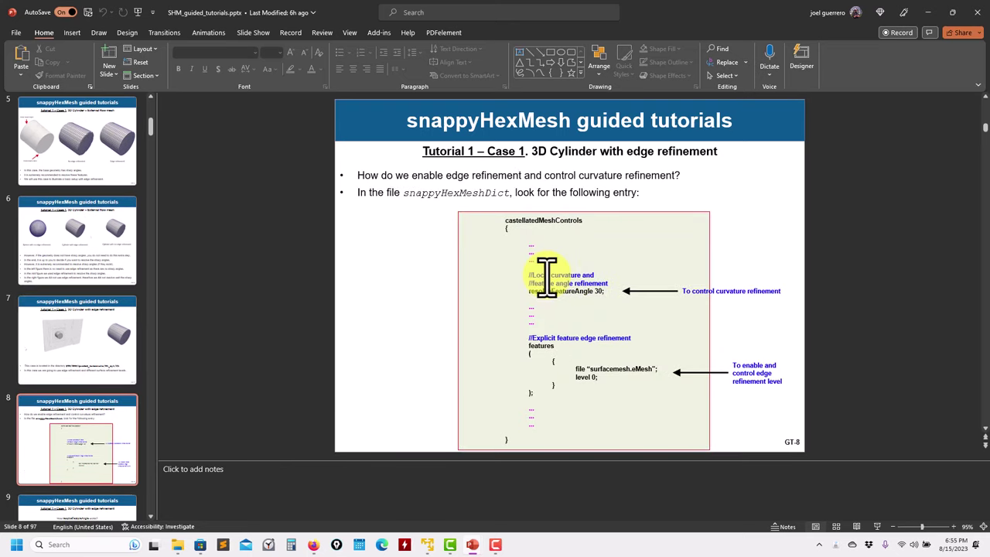
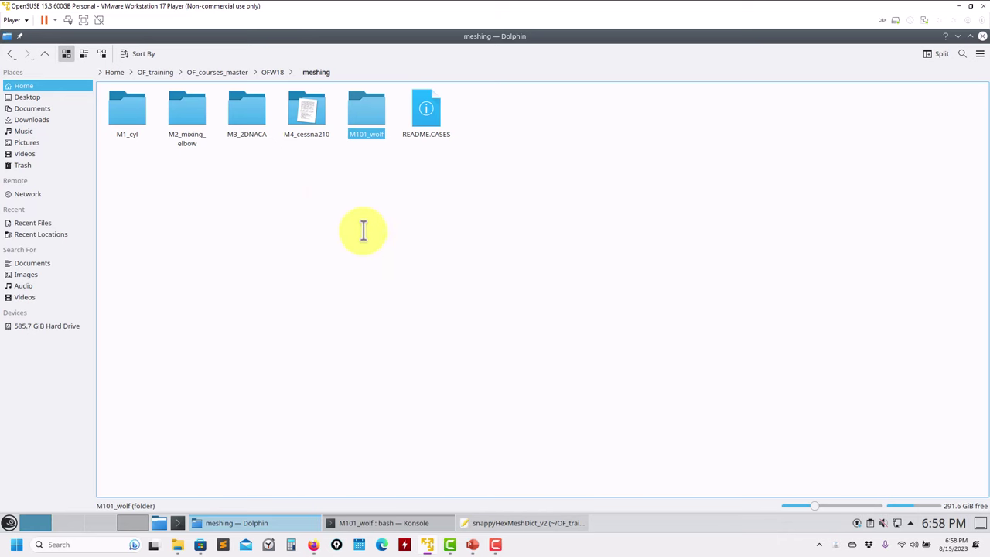
# Open blockMeshDict from the M1_cyl/C3/system folder in Text Editor
pyautogui.click(134, 108)
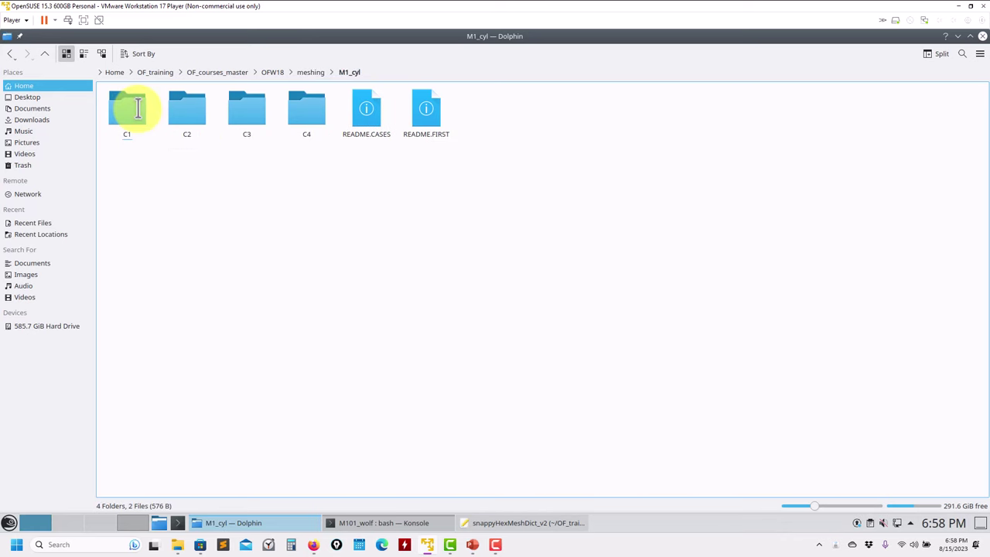
pyautogui.click(247, 112)
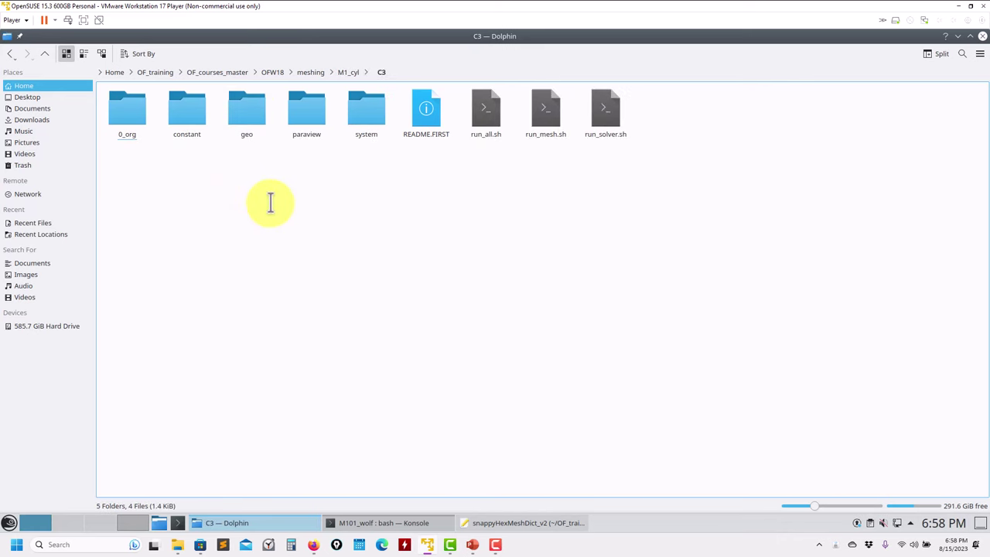
pyautogui.click(366, 110)
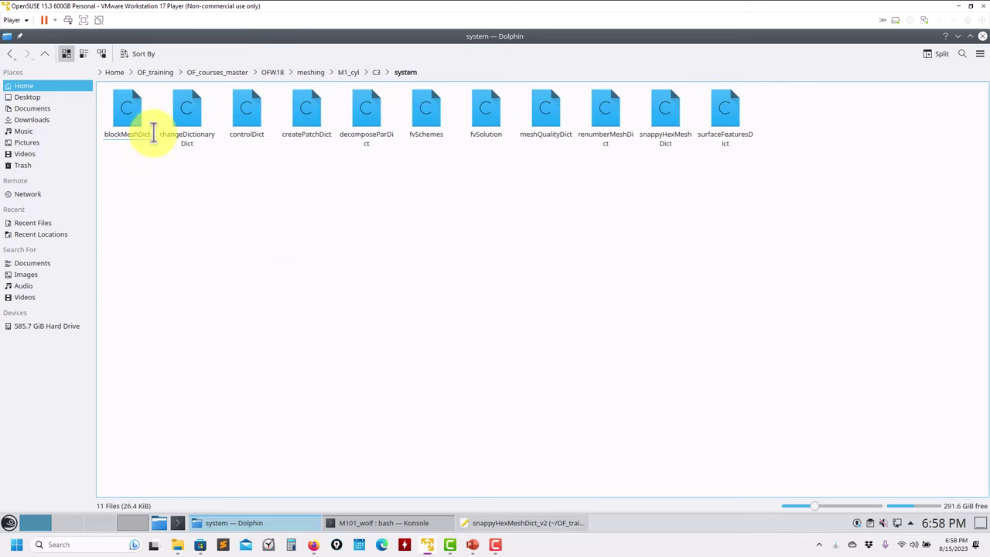
pyautogui.rightClick(126, 115)
pyautogui.moveTo(162, 136)
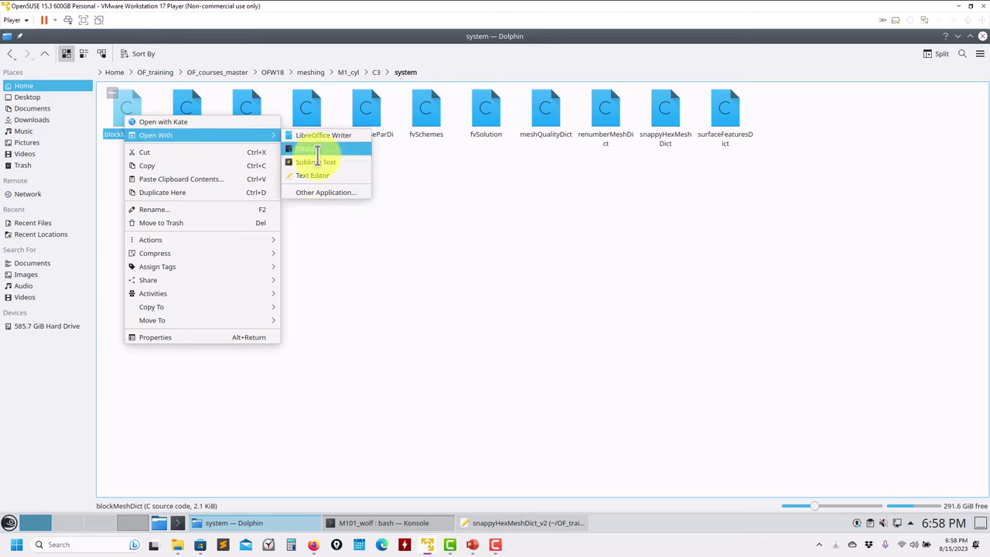
pyautogui.click(318, 175)
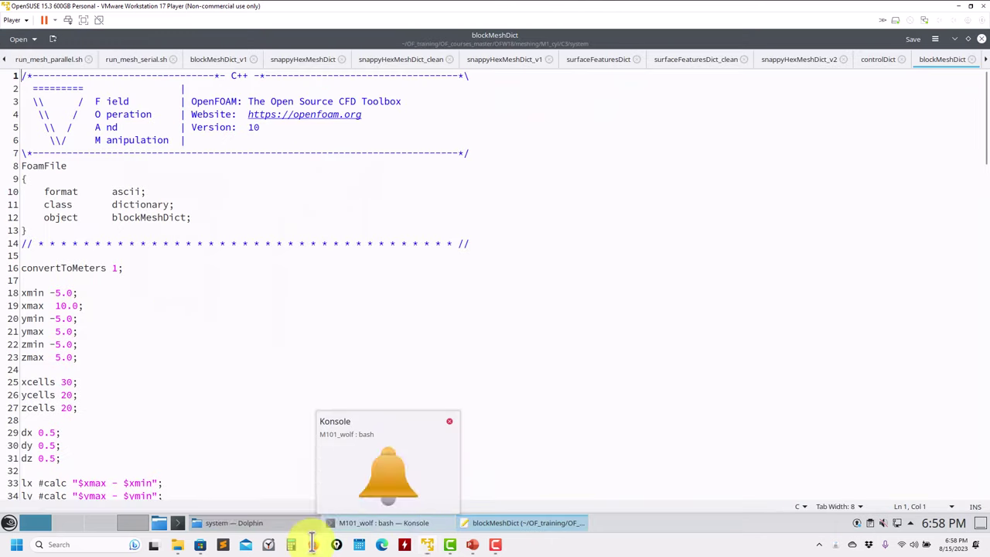
# Check the cylinder domain geometry in Onshape and return to blockMeshDict in the text editor
pyautogui.moveTo(313, 544)
pyautogui.click(365, 497)
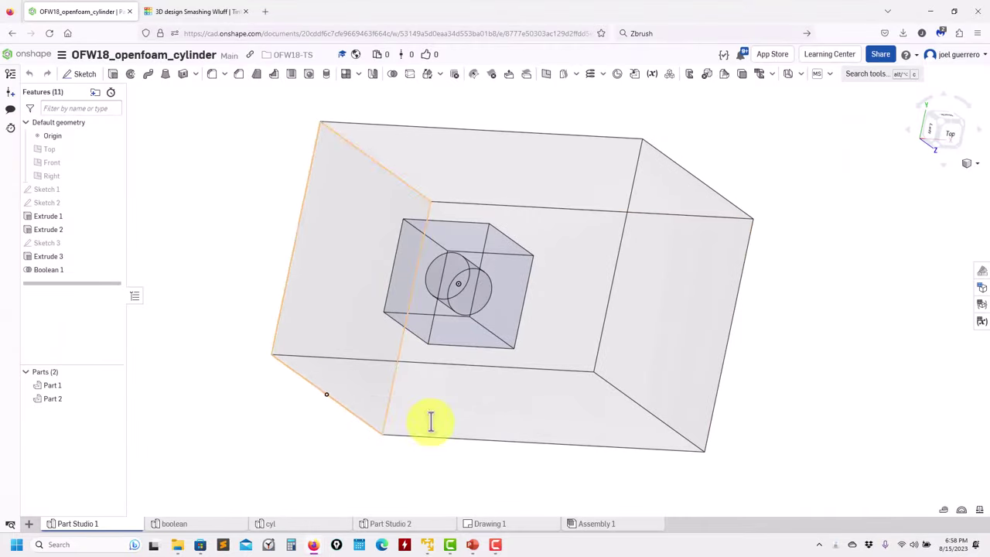
pyautogui.click(932, 11)
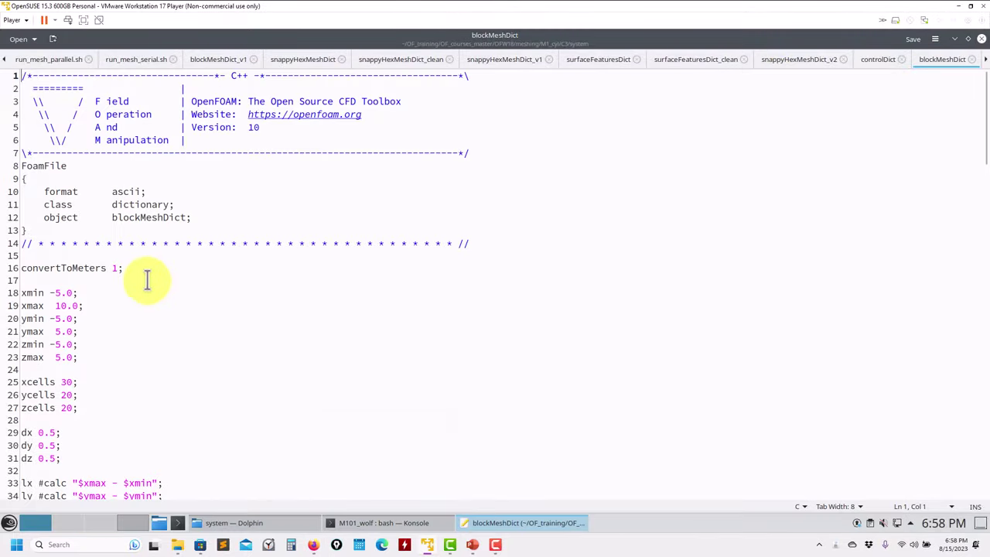
# Review the domain limits, cell sizes and boundary patches defined in blockMeshDict
pyautogui.scroll(-2, 130, 421)
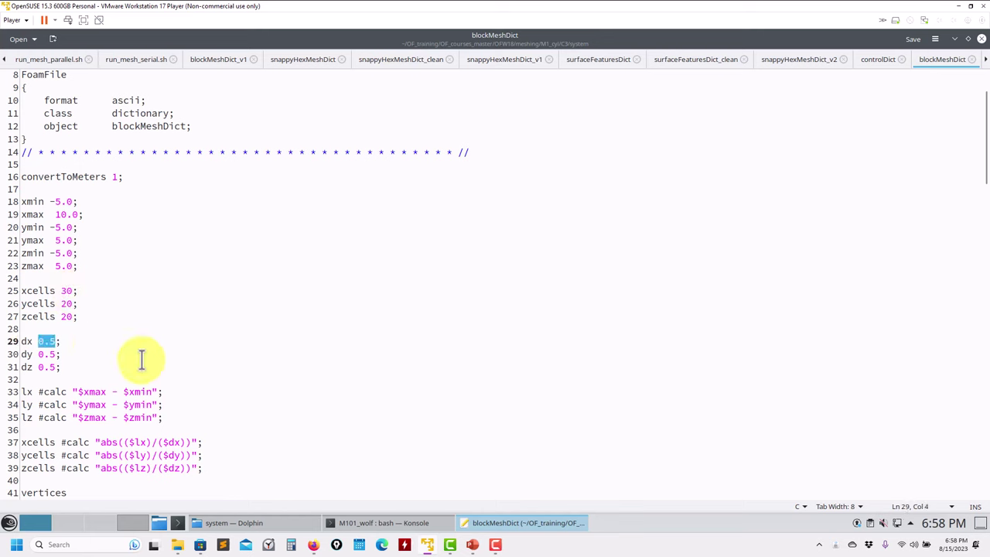
pyautogui.scroll(-10, 141, 360)
pyautogui.scroll(-20, 141, 359)
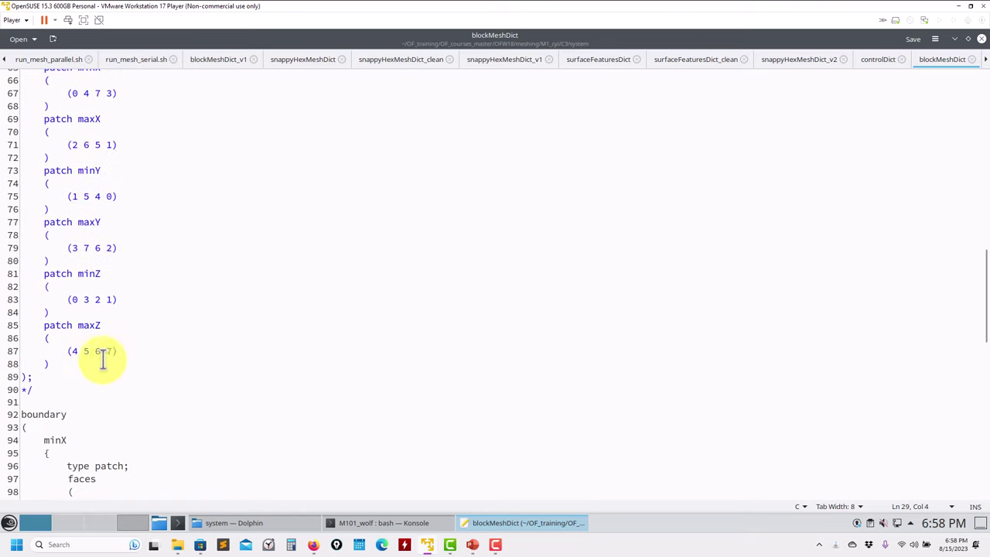
pyautogui.scroll(-1, 355, 442)
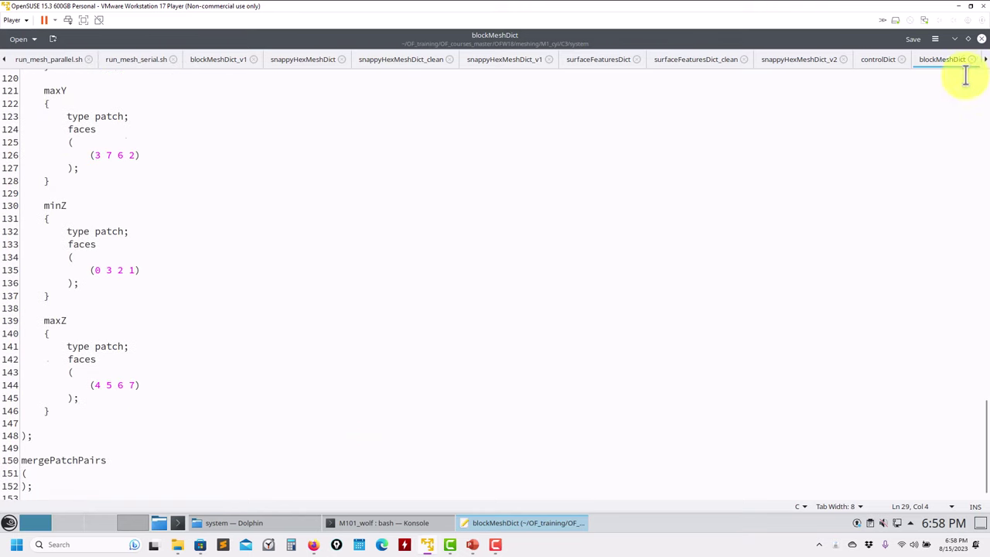
# Close the multi-file editor and reopen only blockMeshDict from the C3 system folder in Text Editor, in an unmaximized window
pyautogui.click(981, 37)
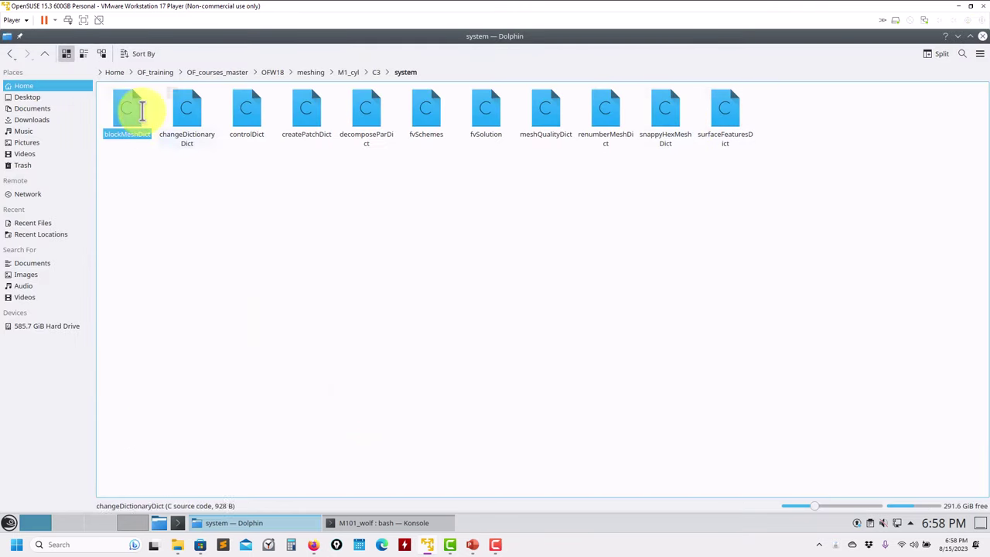
pyautogui.rightClick(144, 113)
pyautogui.moveTo(173, 131)
pyautogui.click(317, 168)
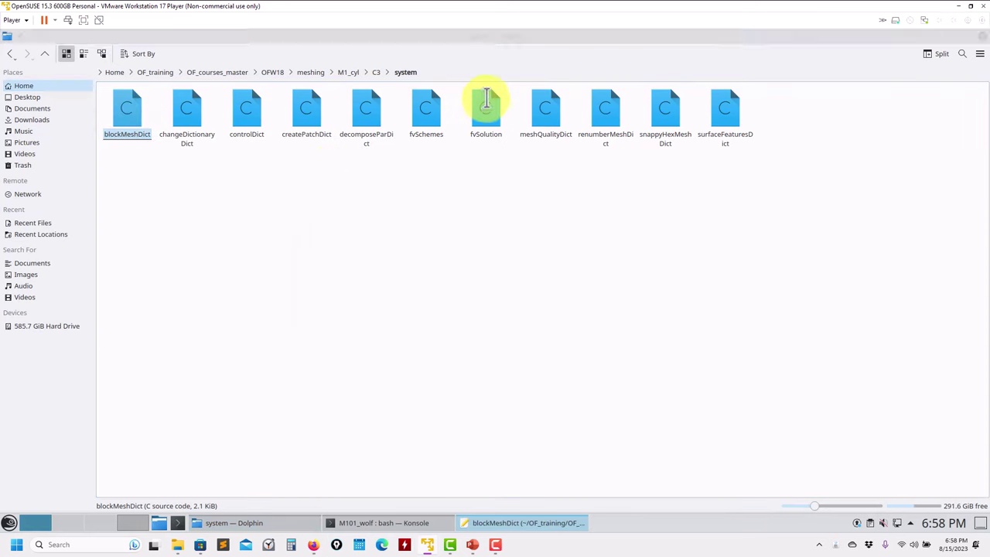
pyautogui.doubleClick(545, 34)
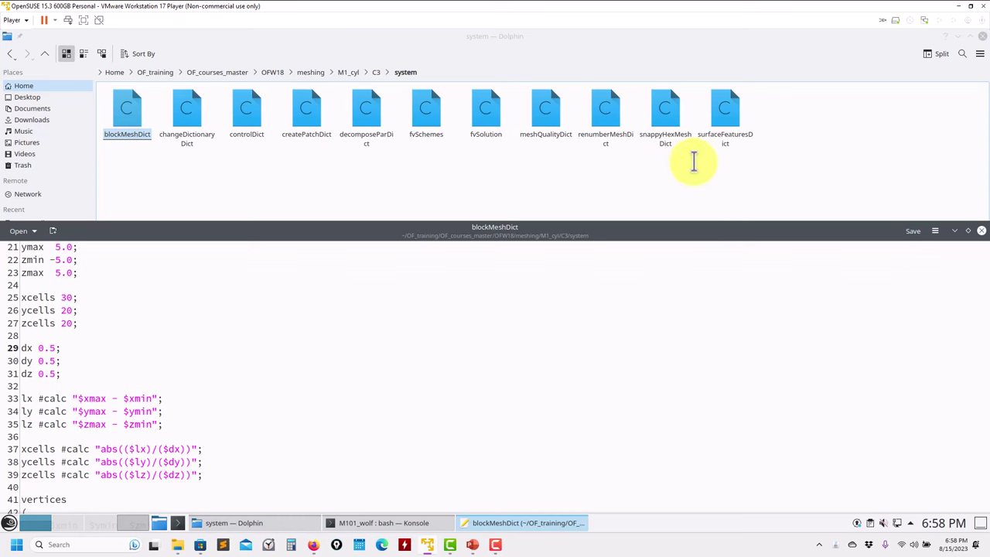
# Open surfaceFeaturesDict from the system folder in Text Editor
pyautogui.rightClick(728, 112)
pyautogui.moveTo(762, 131)
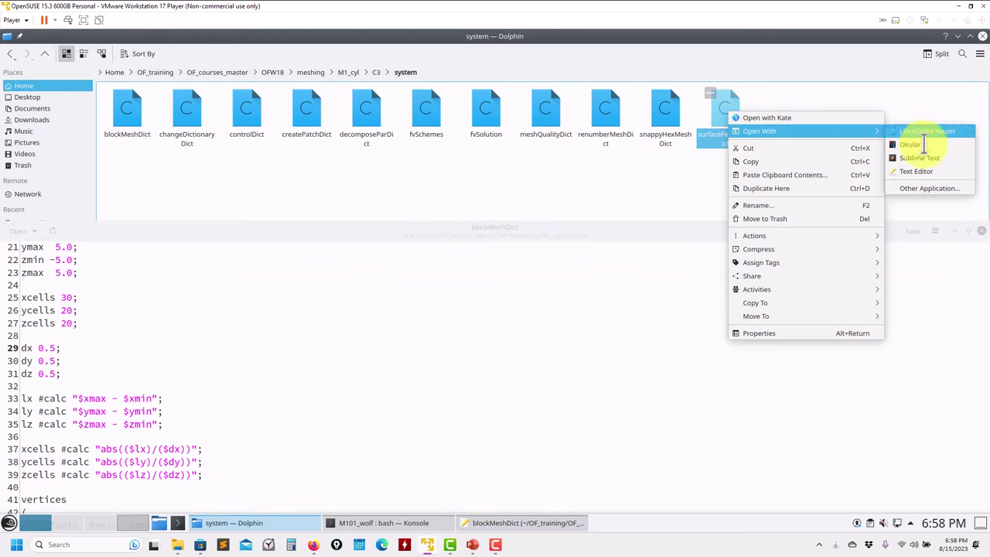
pyautogui.click(914, 171)
# Examine the surface file and includedAngle settings in surfaceFeaturesDict, moving the editor window so more of the file fits
pyautogui.click(96, 460)
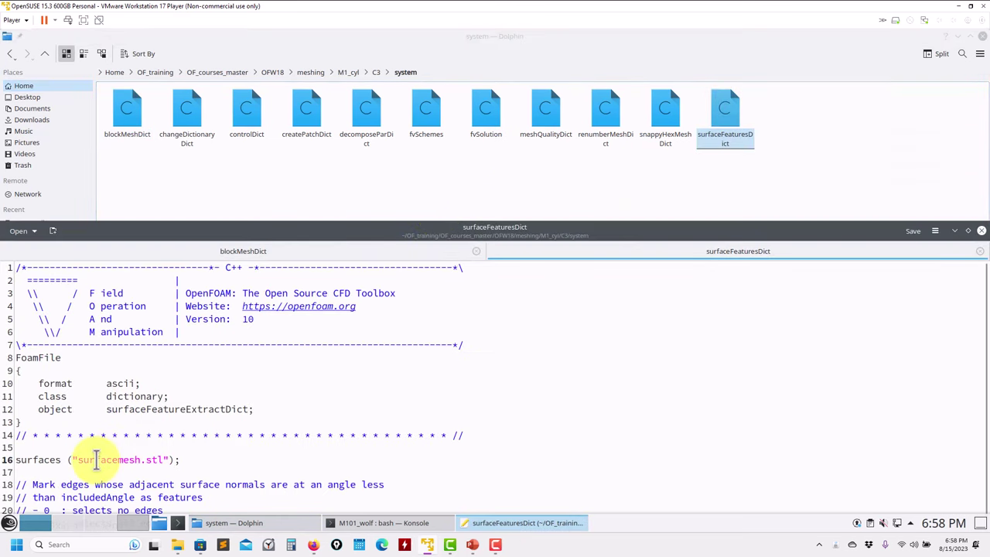
pyautogui.moveTo(323, 239); pyautogui.dragTo(437, 183)
pyautogui.scroll(-1, 324, 374)
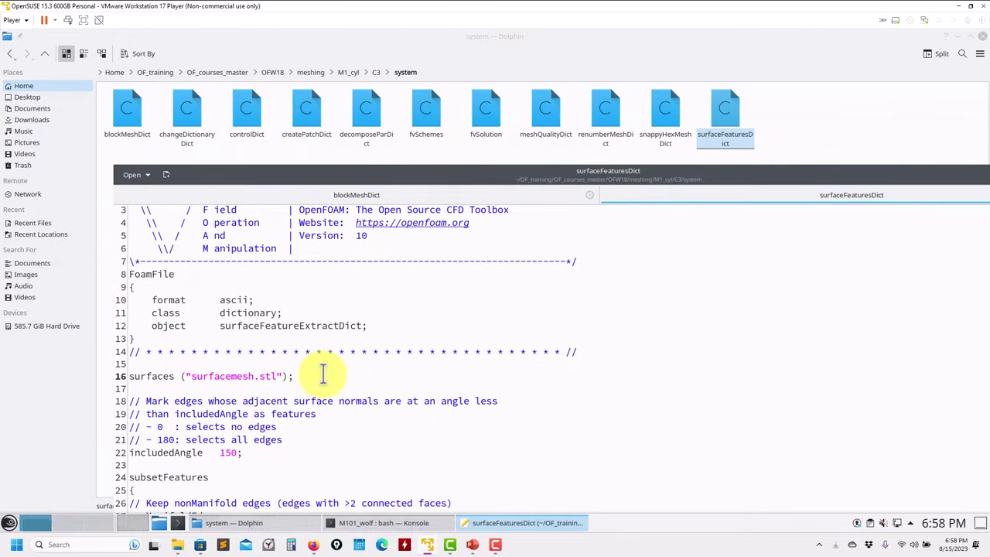
pyautogui.moveTo(454, 177); pyautogui.dragTo(512, 78)
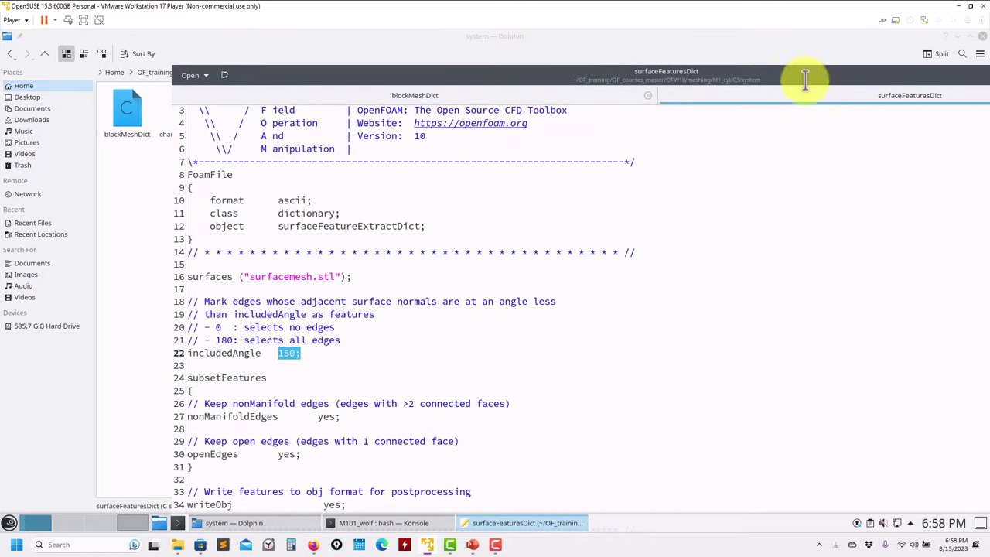
pyautogui.moveTo(810, 75); pyautogui.dragTo(710, 135)
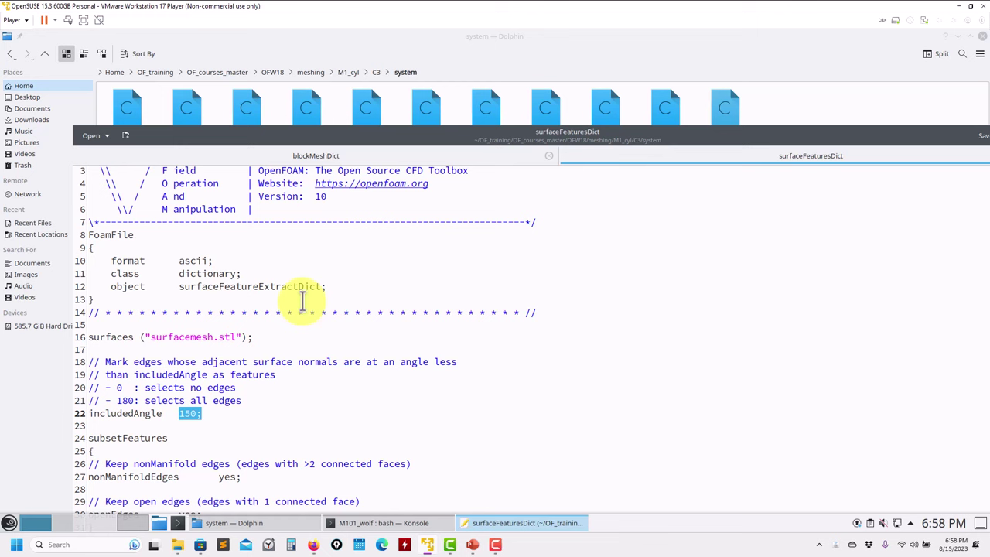
# Open snappyHexMeshDict from the system folder in Text Editor
pyautogui.click(584, 49)
pyautogui.rightClick(663, 110)
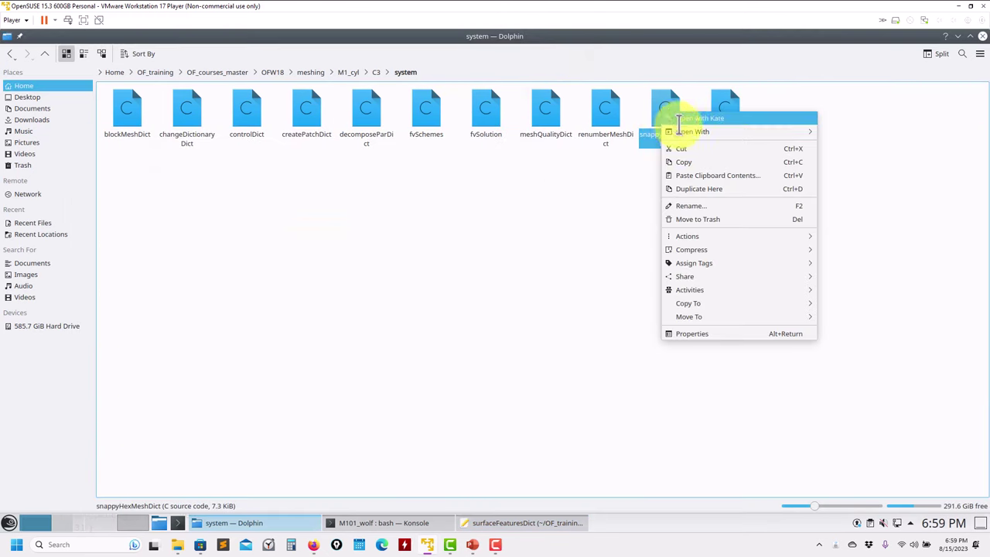
pyautogui.moveTo(691, 130)
pyautogui.click(840, 172)
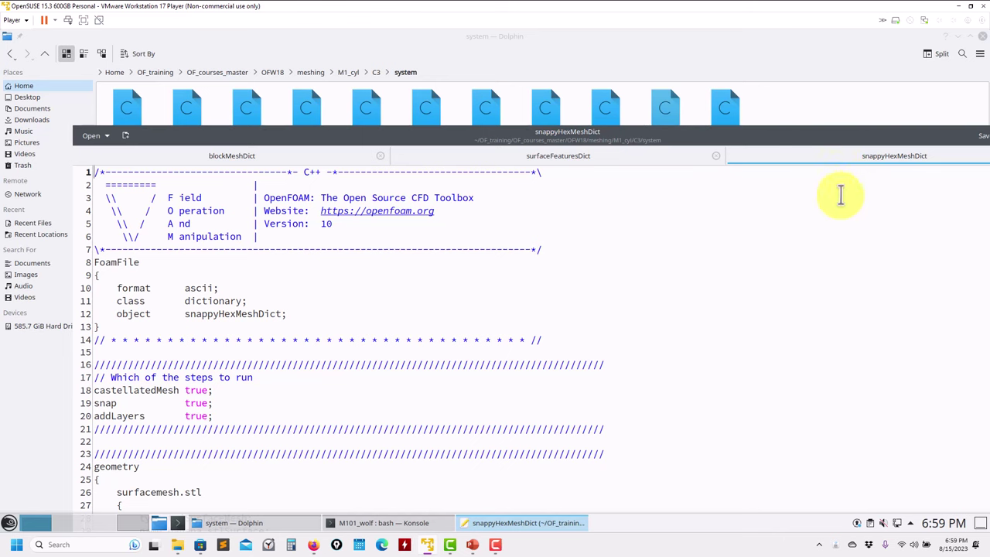
# Examine the castellatedMesh, snap and addLayers switches in snappyHexMeshDict by highlighting them
pyautogui.scroll(-2, 457, 314)
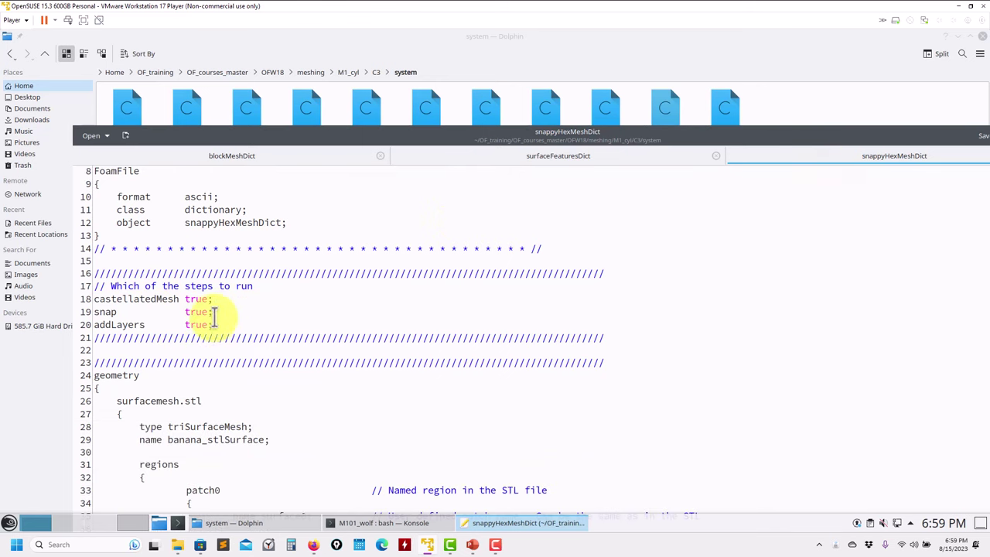
pyautogui.moveTo(222, 326); pyautogui.dragTo(86, 299)
pyautogui.click(261, 392)
# Examine the geometry section of snappyHexMeshDict, including the refinement box, STL regions and user-defined patch names
pyautogui.scroll(-14, 201, 232)
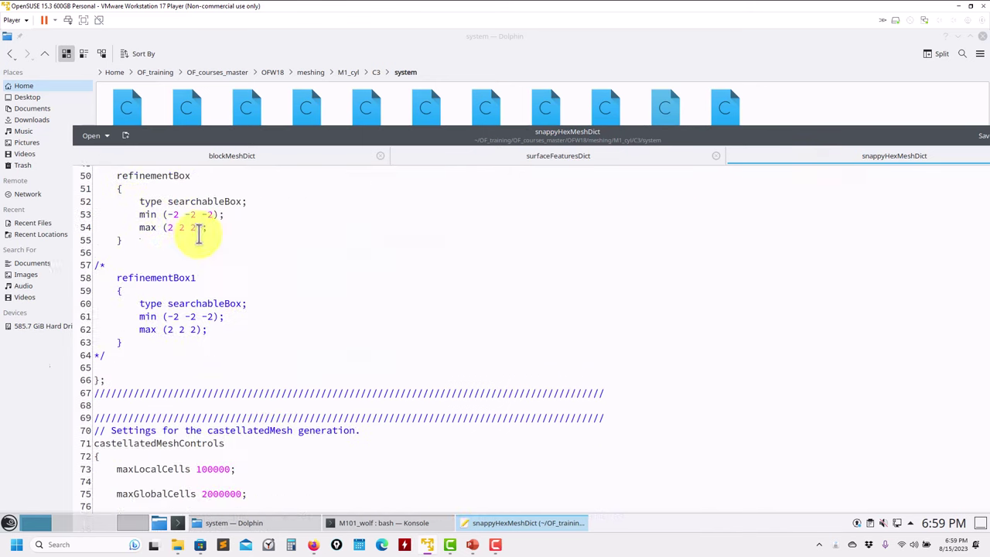
pyautogui.scroll(11, 218, 294)
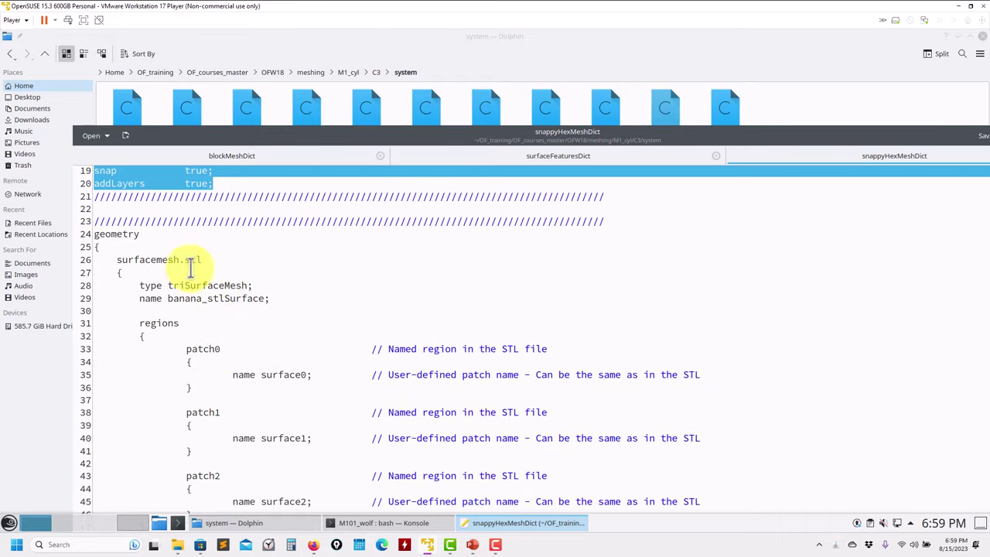
pyautogui.click(169, 260)
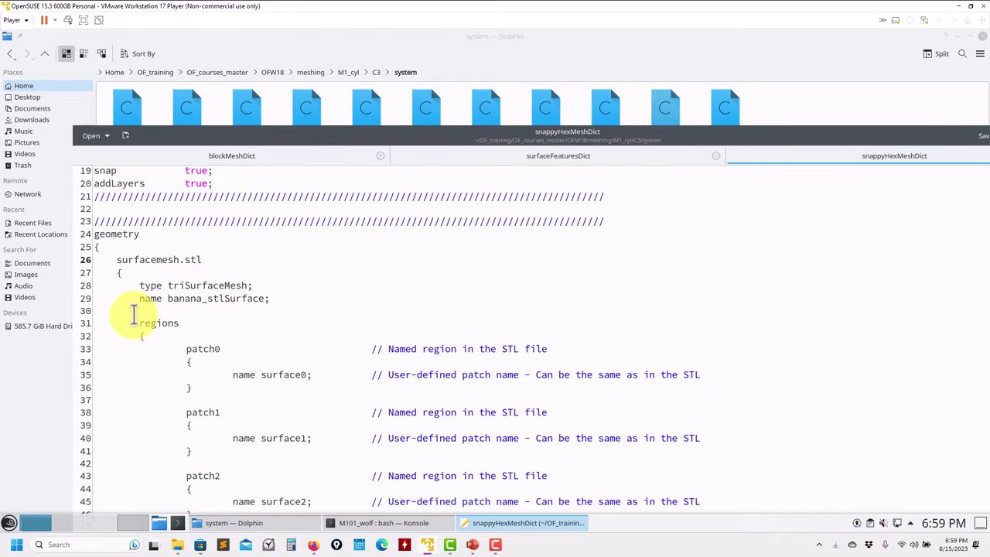
pyautogui.scroll(-2, 135, 313)
pyautogui.moveTo(139, 232); pyautogui.dragTo(220, 438)
pyautogui.doubleClick(276, 282)
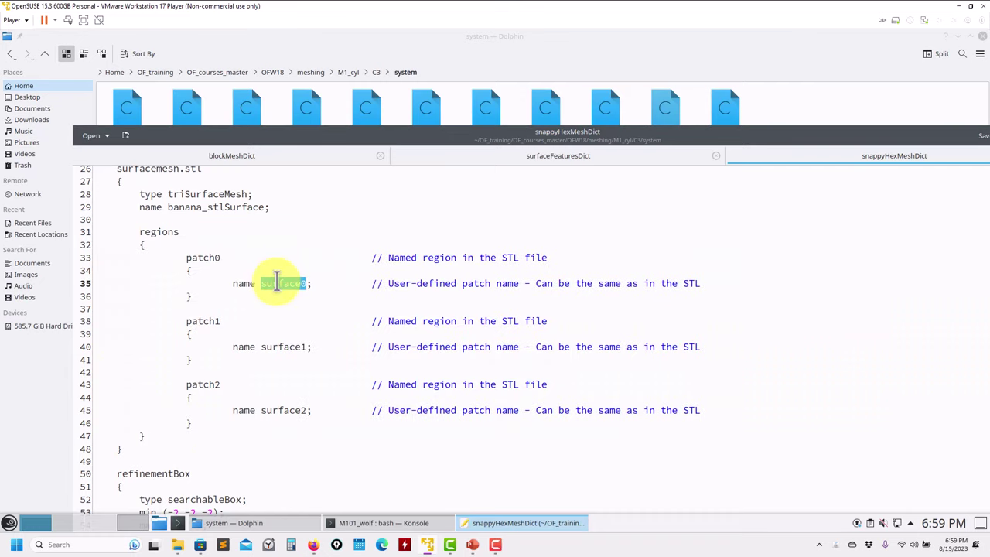
# Review the patch refinement levels and layer addition settings in snappyHexMeshDict
pyautogui.scroll(-19, 469, 309)
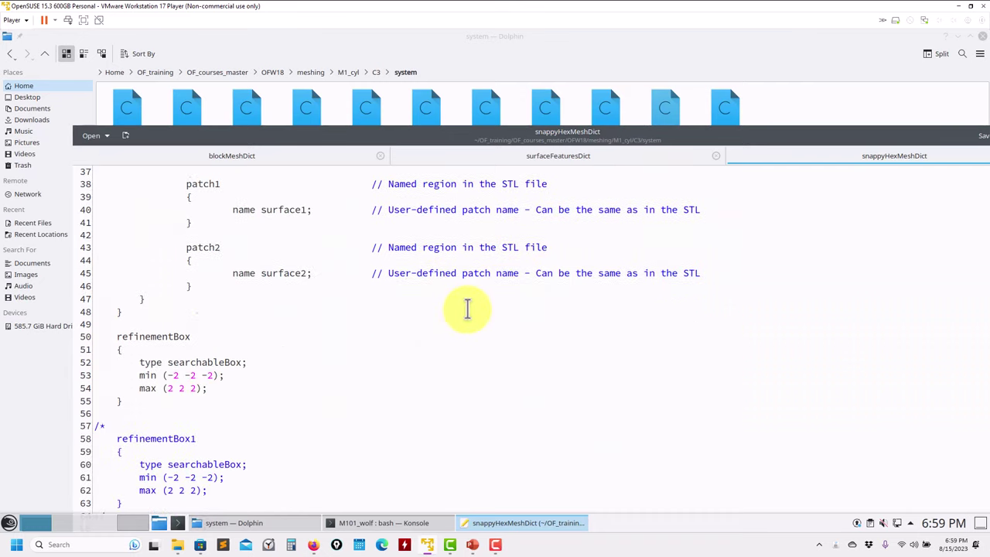
pyautogui.scroll(-20, 240, 312)
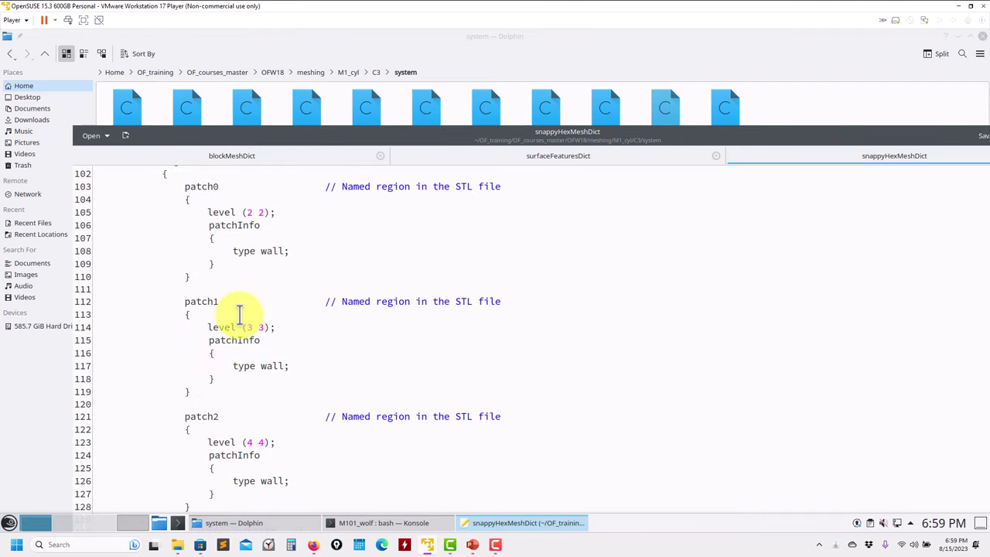
pyautogui.scroll(-2, 238, 321)
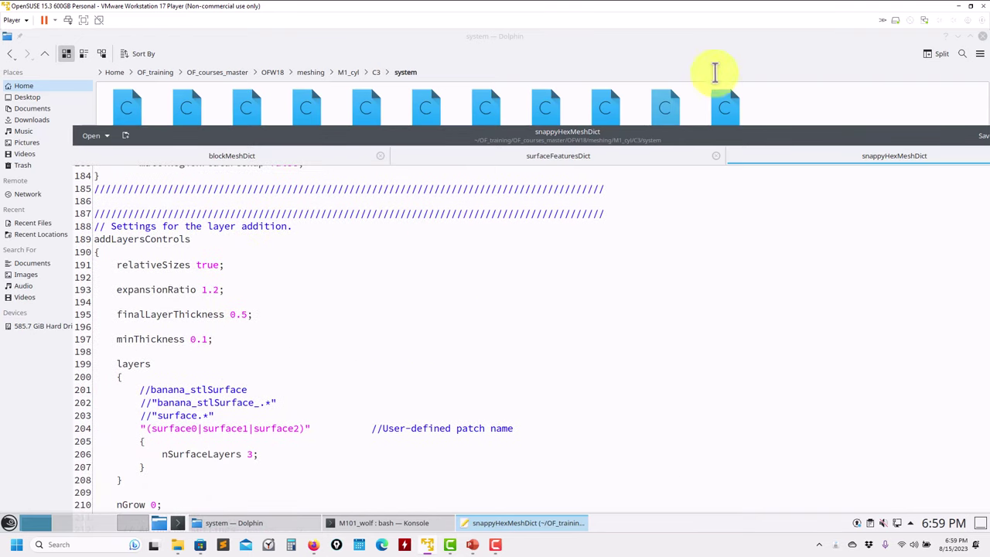
# Open meshQualityDict from the system folder in Text Editor
pyautogui.click(714, 71)
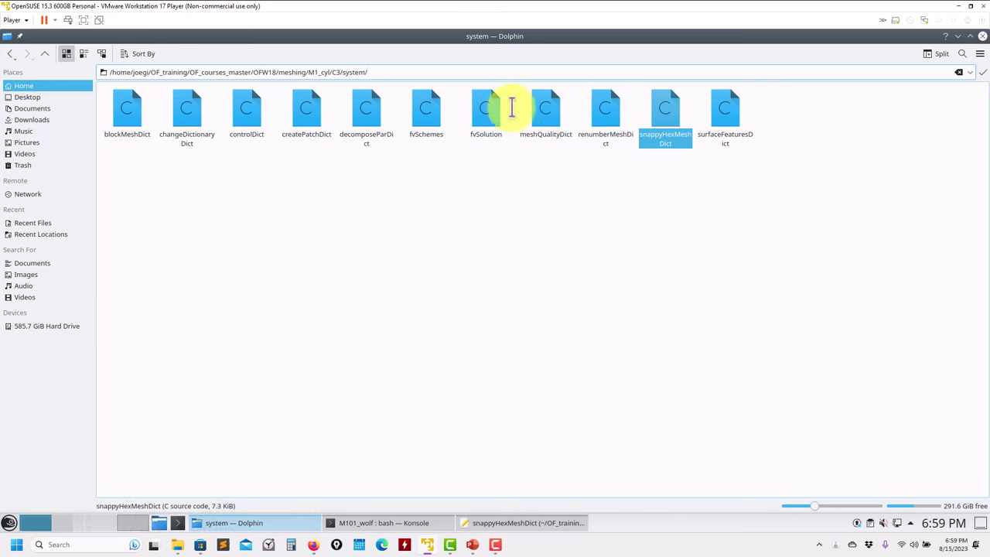
pyautogui.rightClick(545, 110)
pyautogui.moveTo(658, 130)
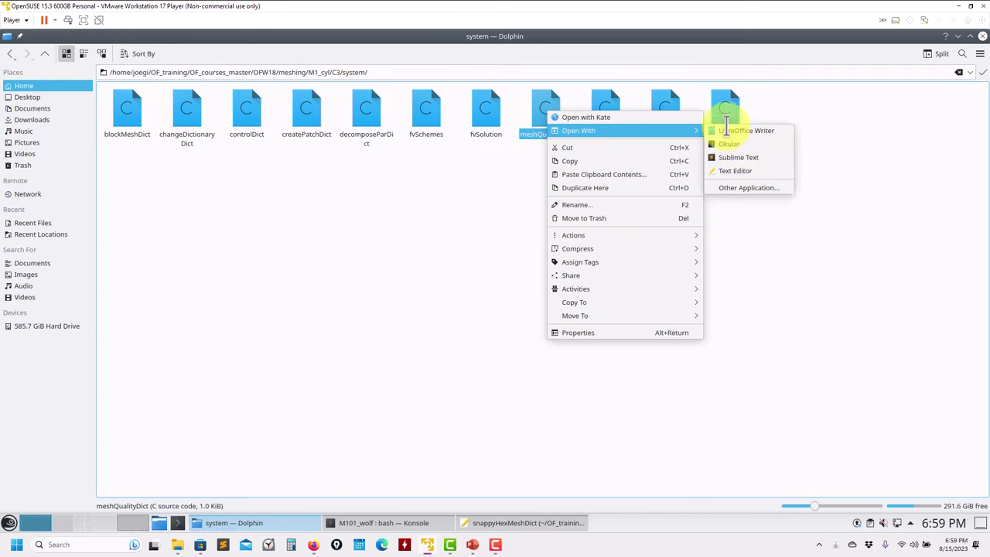
pyautogui.click(738, 170)
# Examine the active maxNonOrtho, maxBoundarySkewness and maxInternalSkewness limits in meshQualityDict by highlighting them
pyautogui.scroll(-3, 375, 302)
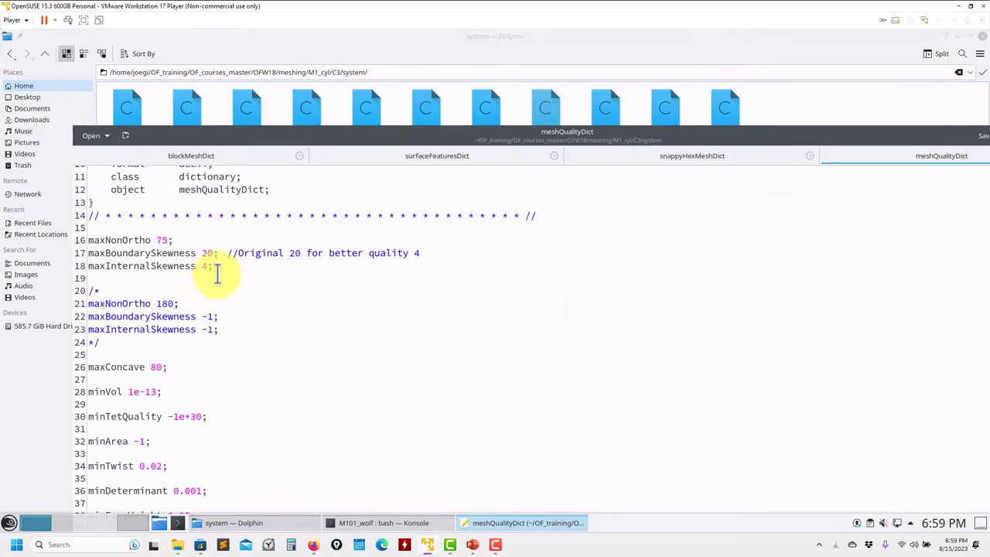
pyautogui.moveTo(222, 266); pyautogui.dragTo(68, 243)
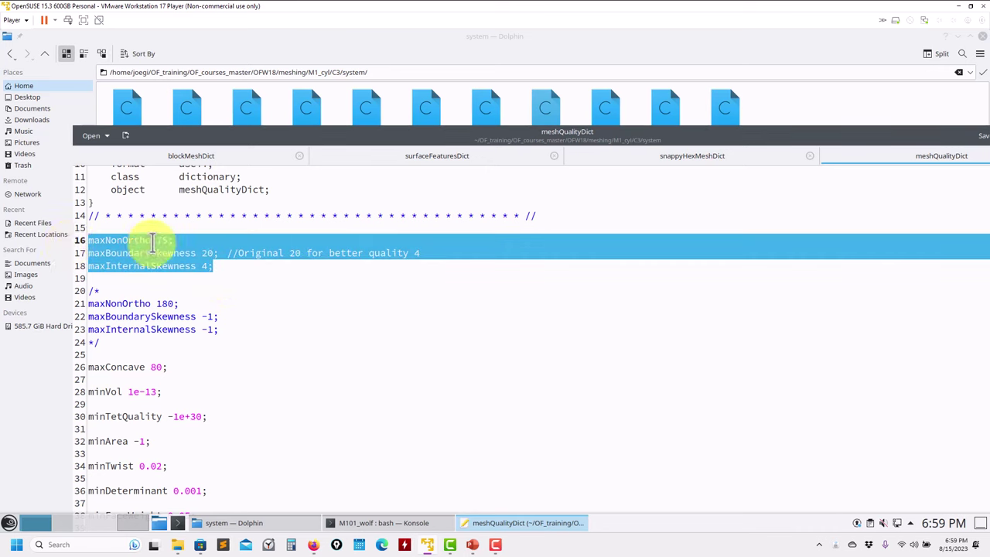
pyautogui.moveTo(222, 266); pyautogui.dragTo(81, 240)
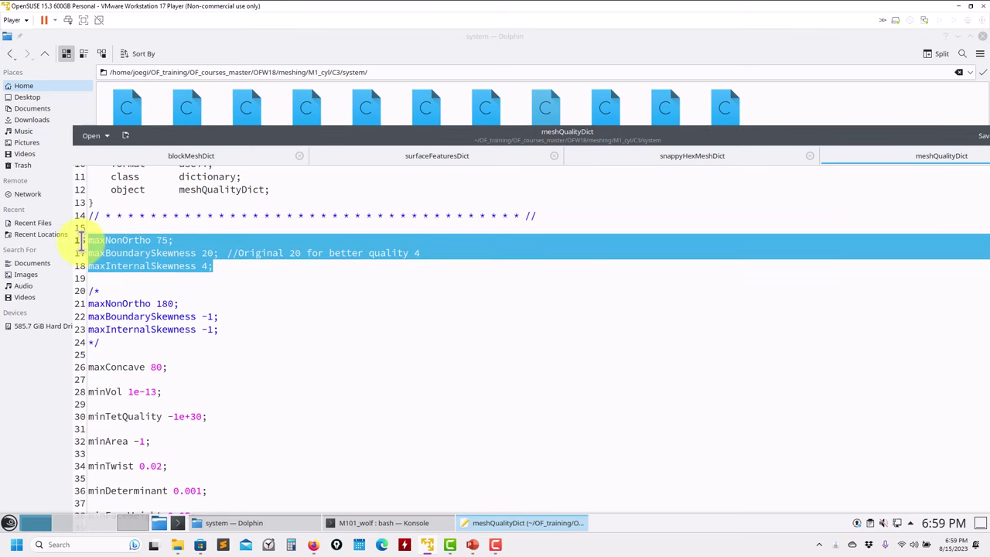
pyautogui.click(303, 260)
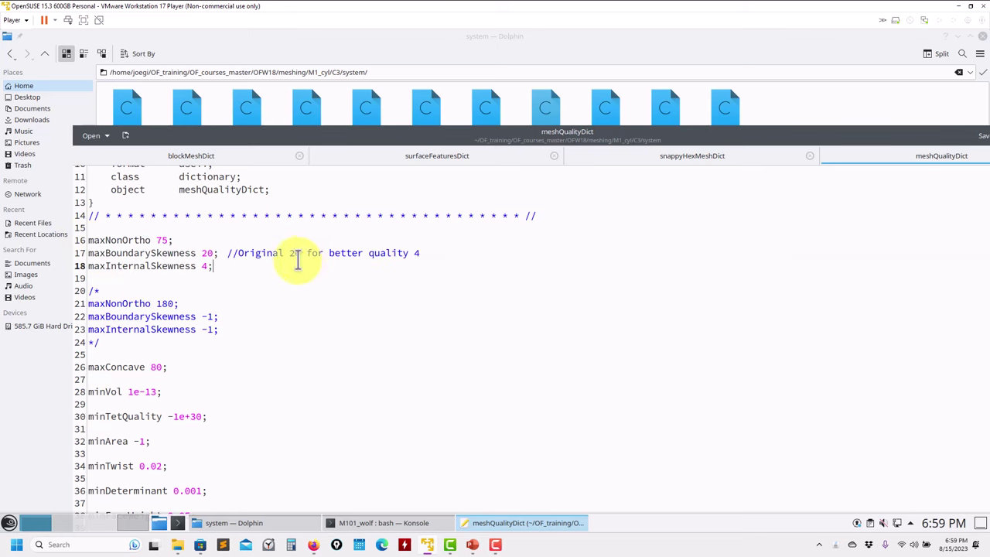
pyautogui.moveTo(236, 266); pyautogui.dragTo(97, 239)
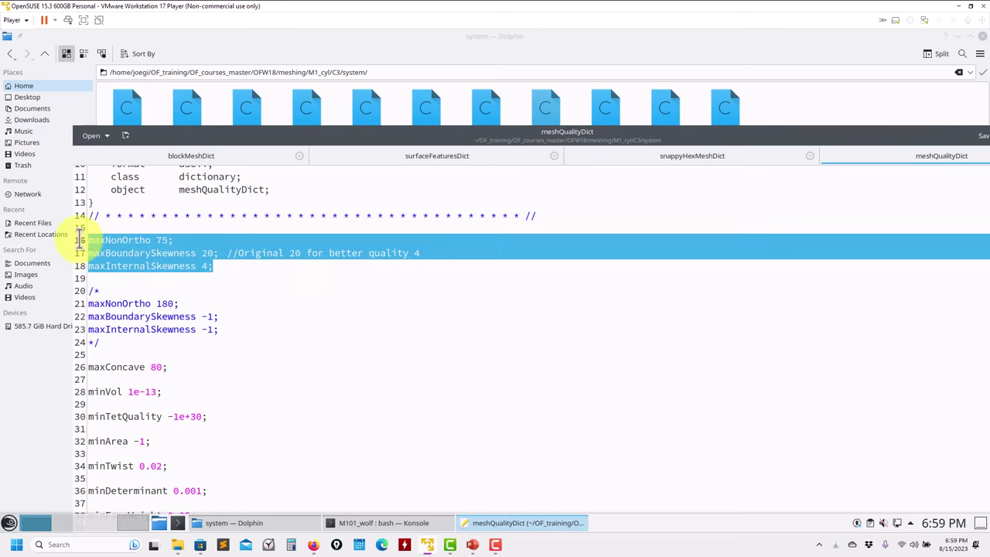
# Examine the commented-out alternative non-orthogonality and skewness limits in meshQualityDict by highlighting them
pyautogui.moveTo(224, 329); pyautogui.dragTo(88, 302)
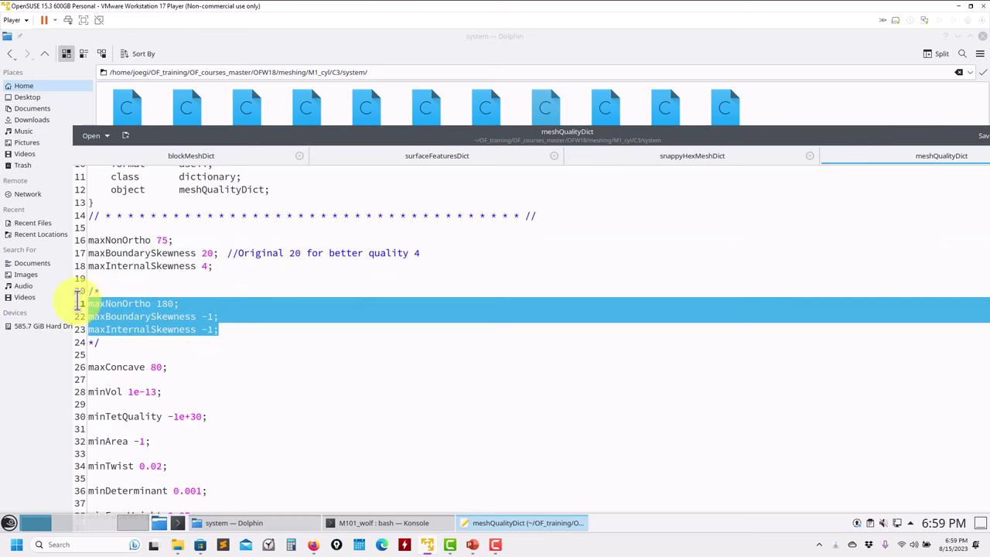
pyautogui.click(222, 327)
pyautogui.moveTo(223, 342); pyautogui.dragTo(93, 306)
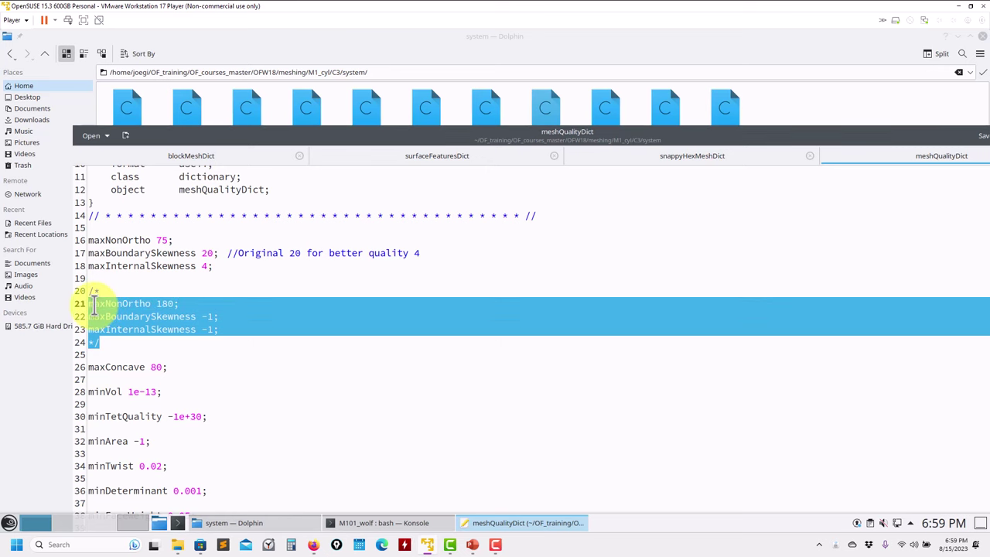
pyautogui.moveTo(221, 329); pyautogui.dragTo(90, 303)
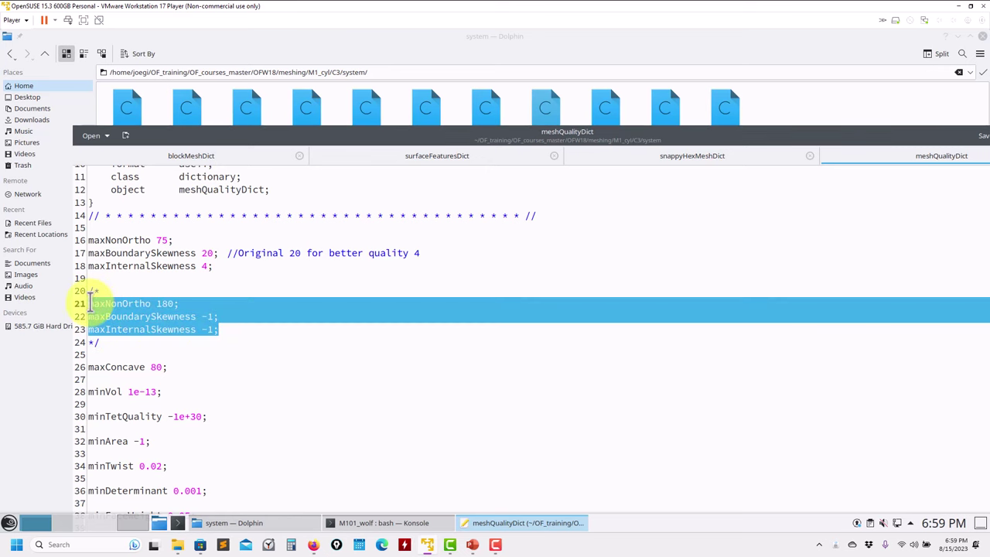
# Switch to Dolphin, open the geo folder of the C3 case and select all.stl
pyautogui.click(541, 38)
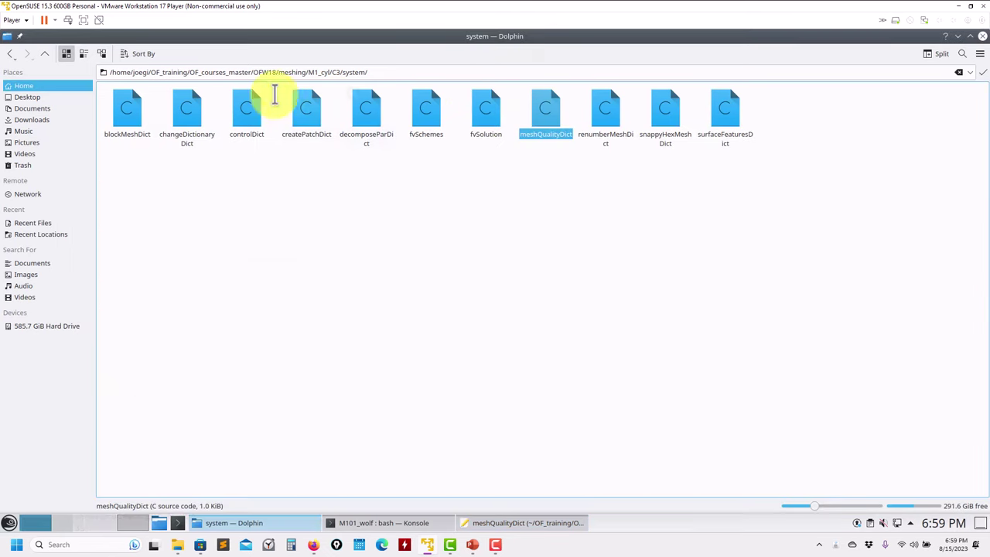
pyautogui.click(44, 53)
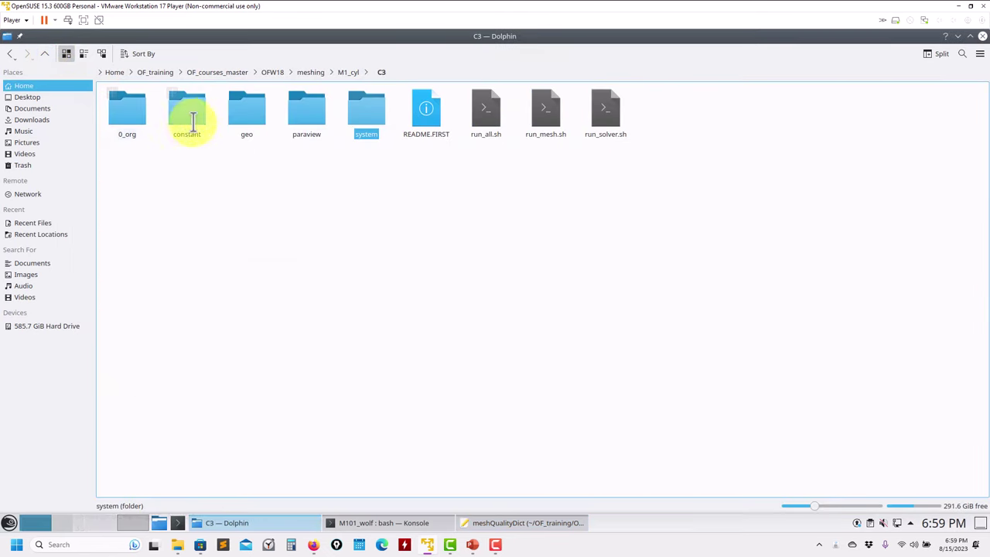
pyautogui.click(242, 116)
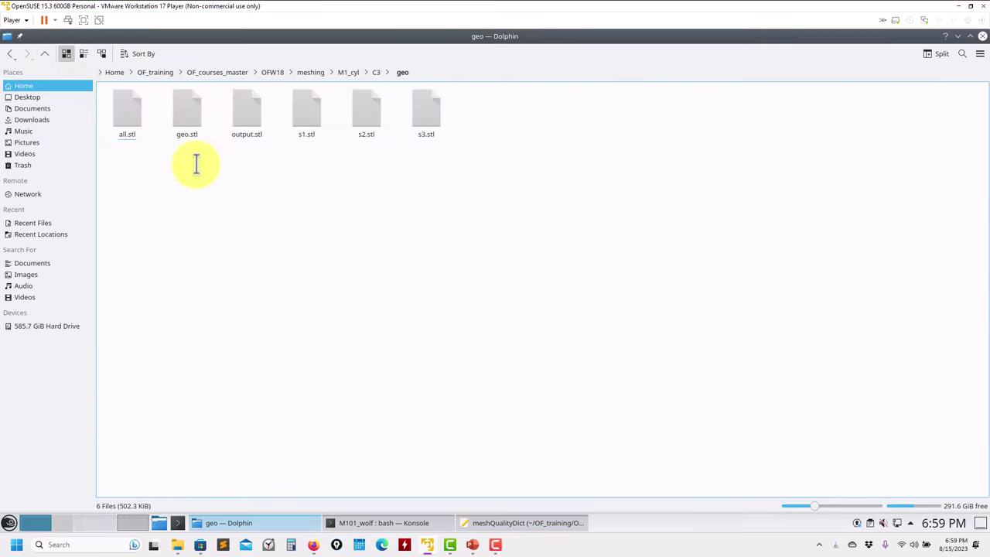
pyautogui.rightClick(126, 115)
pyautogui.click(48, 54)
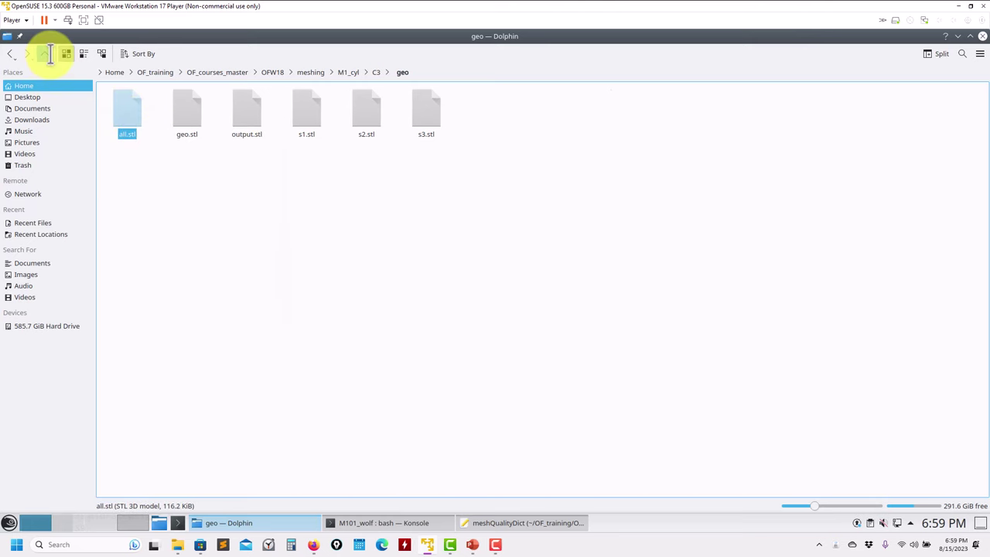
# Go to the constant/triSurface folder of the C3 case in Dolphin and open surfacemesh.stl in the text editor
pyautogui.click(49, 53)
pyautogui.click(175, 110)
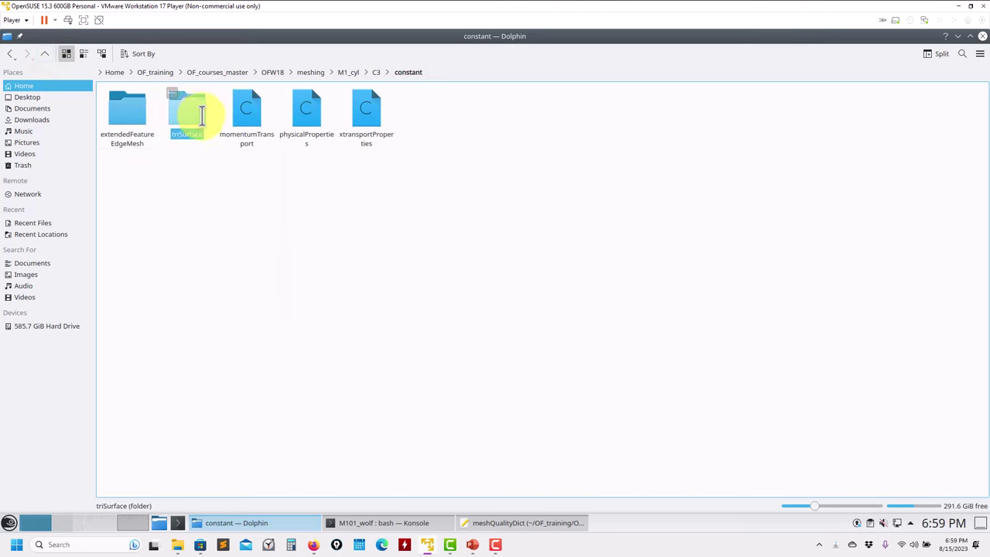
pyautogui.click(197, 116)
pyautogui.moveTo(354, 40); pyautogui.dragTo(655, 100)
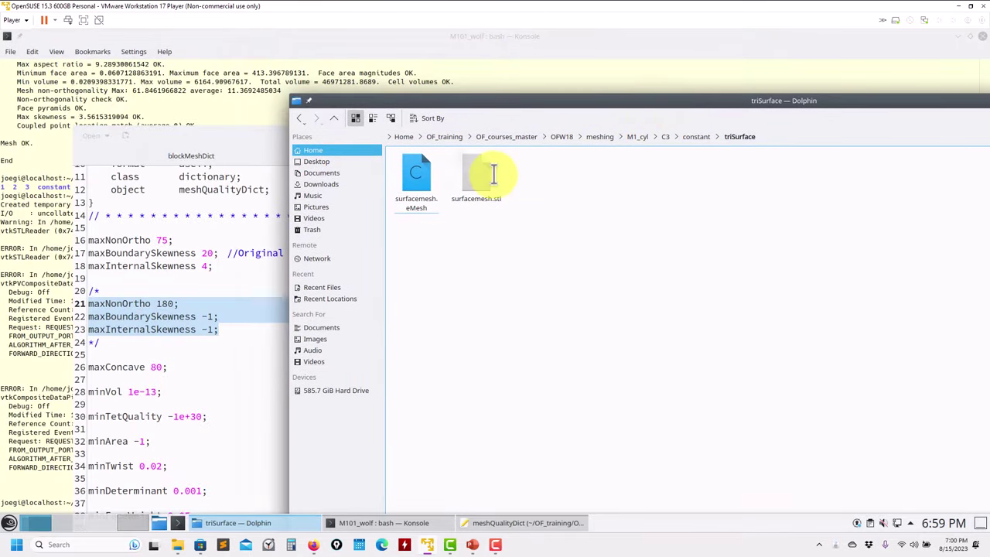
pyautogui.moveTo(484, 176); pyautogui.dragTo(225, 325)
pyautogui.click(222, 260)
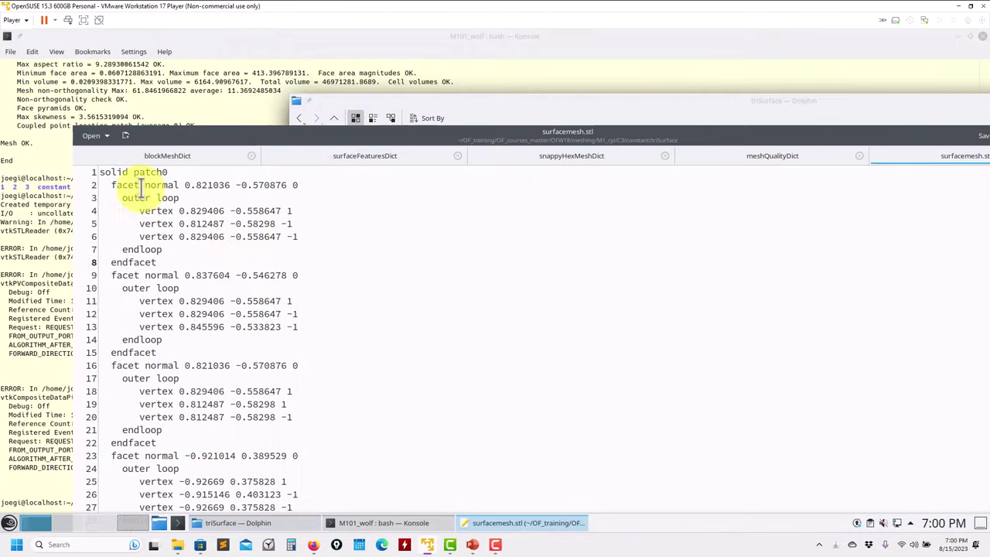
# Search surfacemesh.stl for solid and for patch1 to locate where each named solid starts and ends
pyautogui.moveTo(789, 125); pyautogui.dragTo(827, 127)
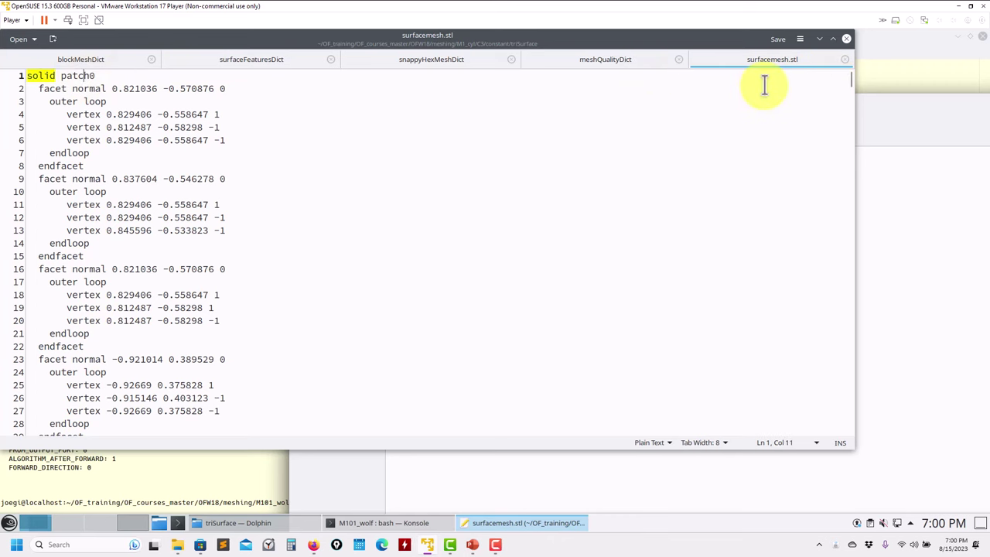
pyautogui.hotkey('ctrl', 'f')
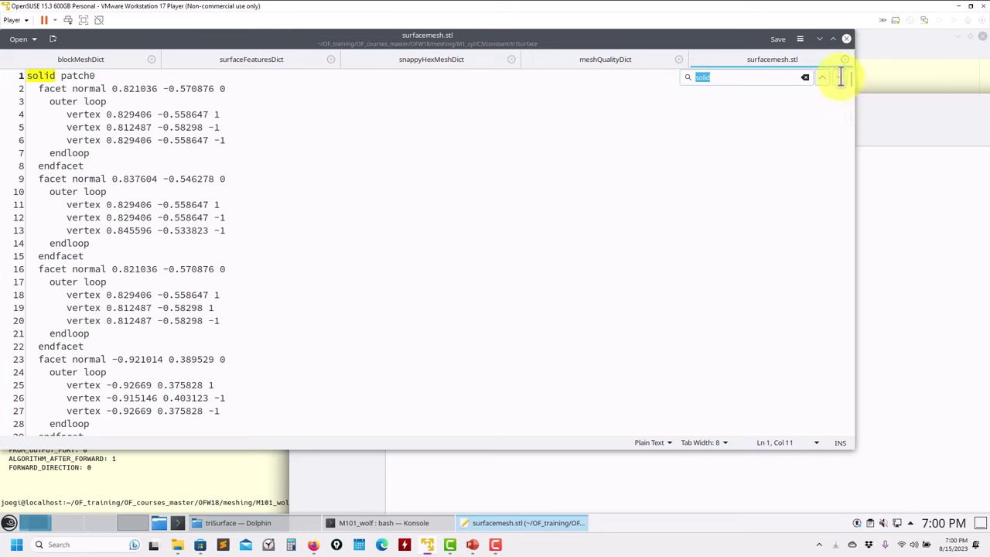
pyautogui.click(840, 77)
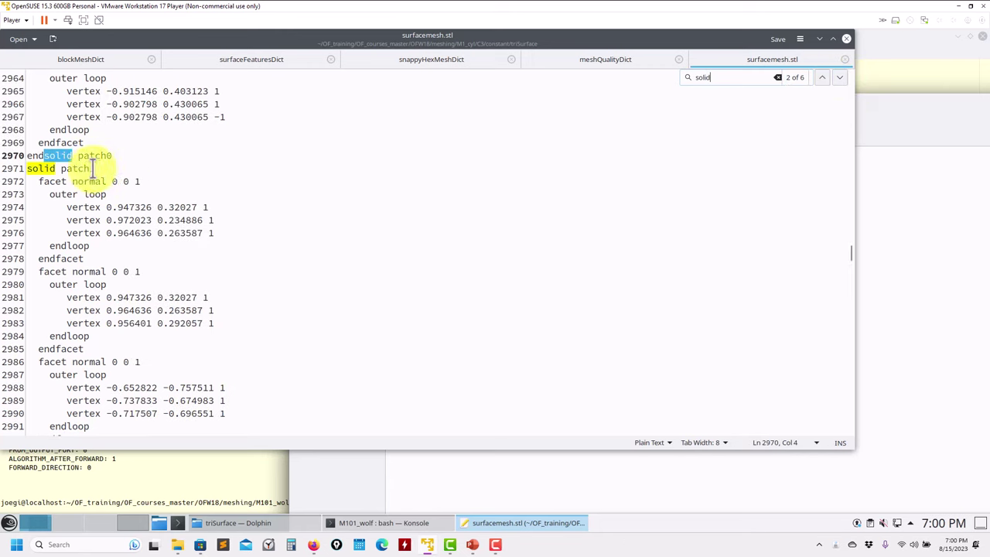
pyautogui.moveTo(93, 168); pyautogui.dragTo(61, 168)
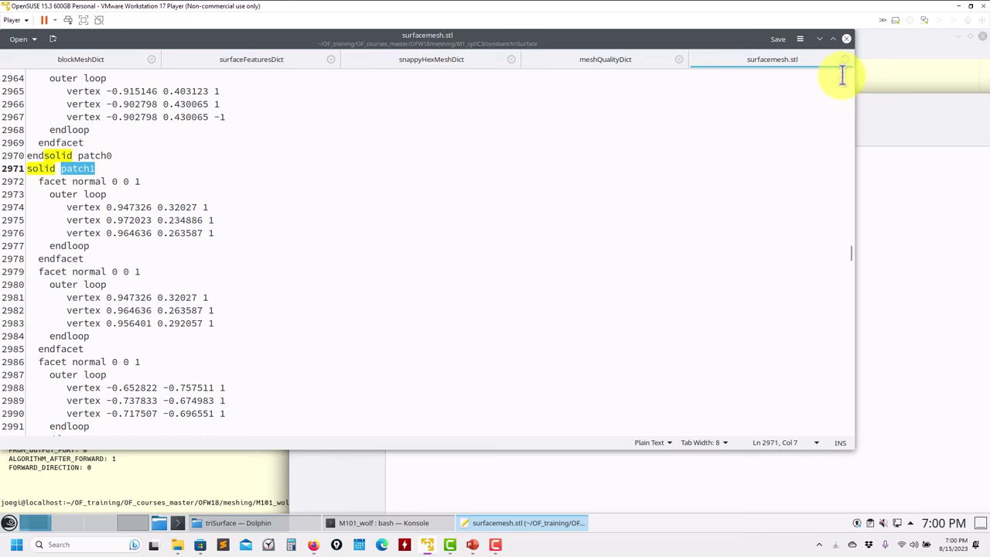
pyautogui.hotkey('ctrl', 'f')
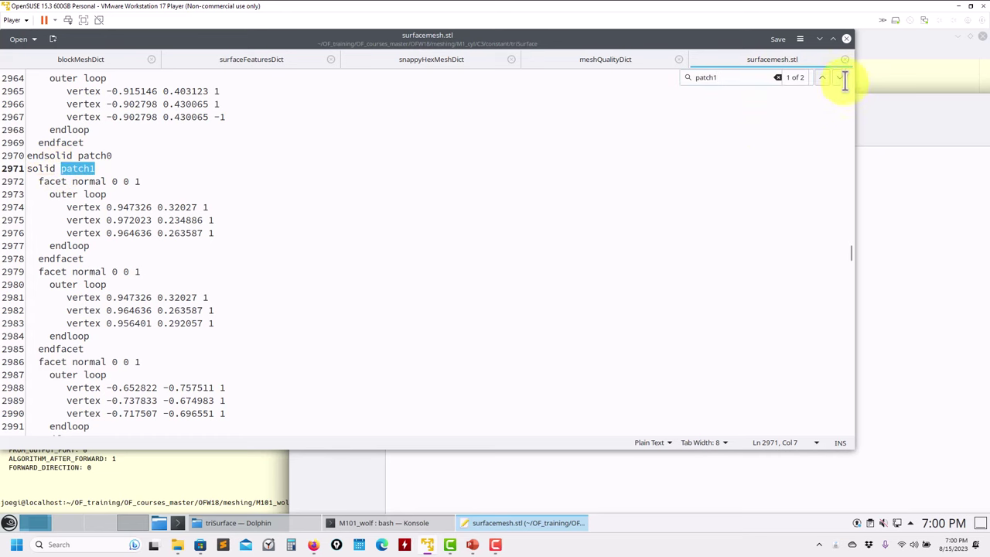
pyautogui.click(841, 77)
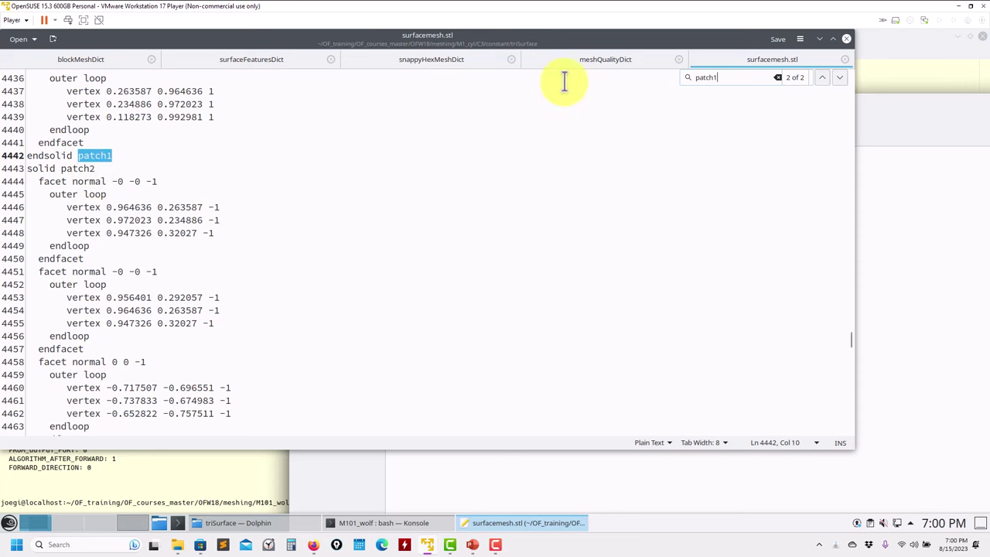
# Compare the patch0, patch1 and patch2 regions in snappyHexMeshDict with the solid names in surfacemesh.stl
pyautogui.click(420, 62)
pyautogui.scroll(20, 237, 230)
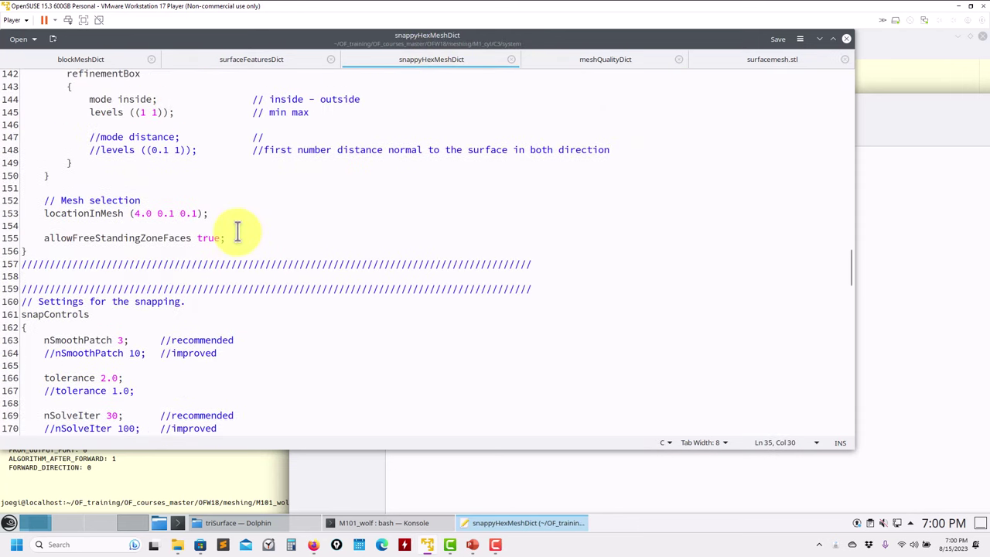
pyautogui.scroll(20, 237, 230)
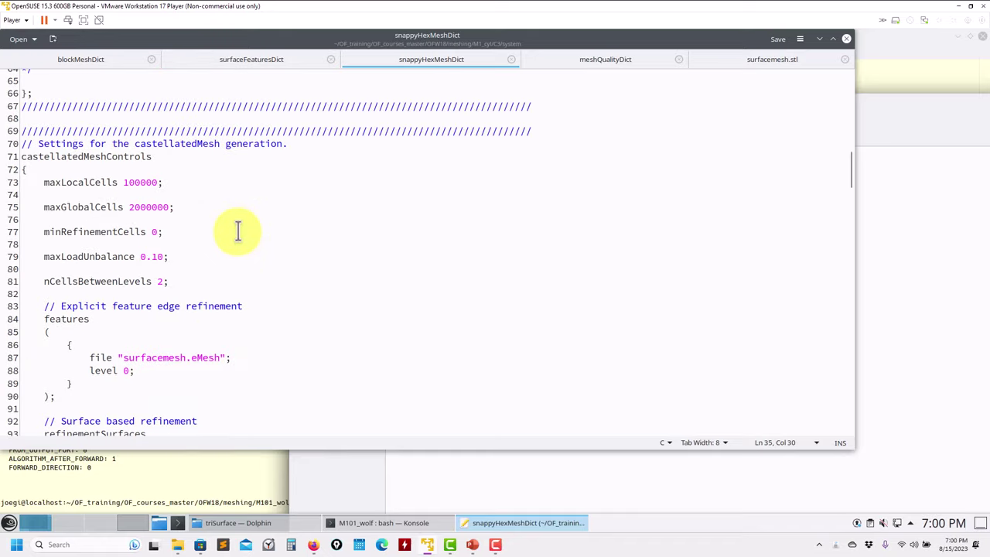
pyautogui.scroll(-5, 238, 229)
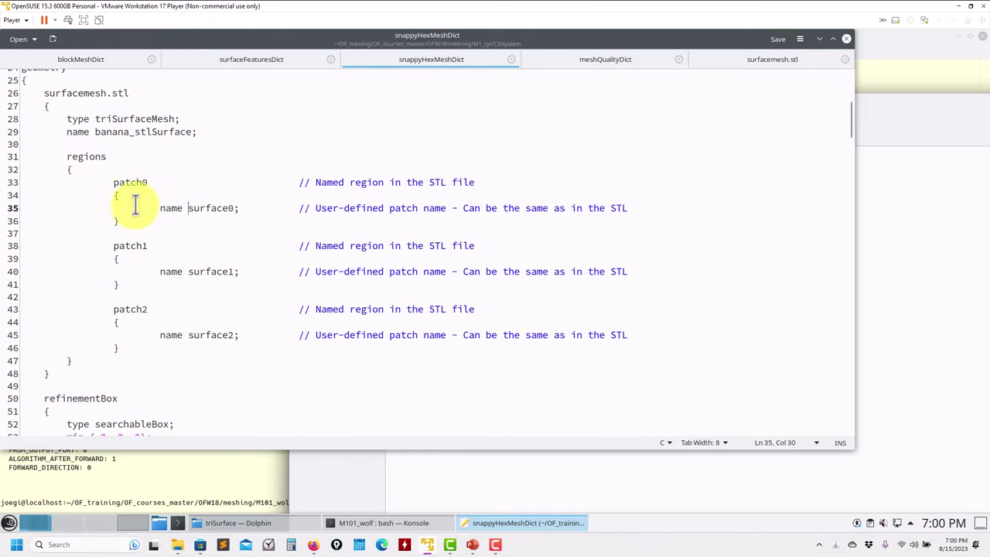
pyautogui.click(126, 183)
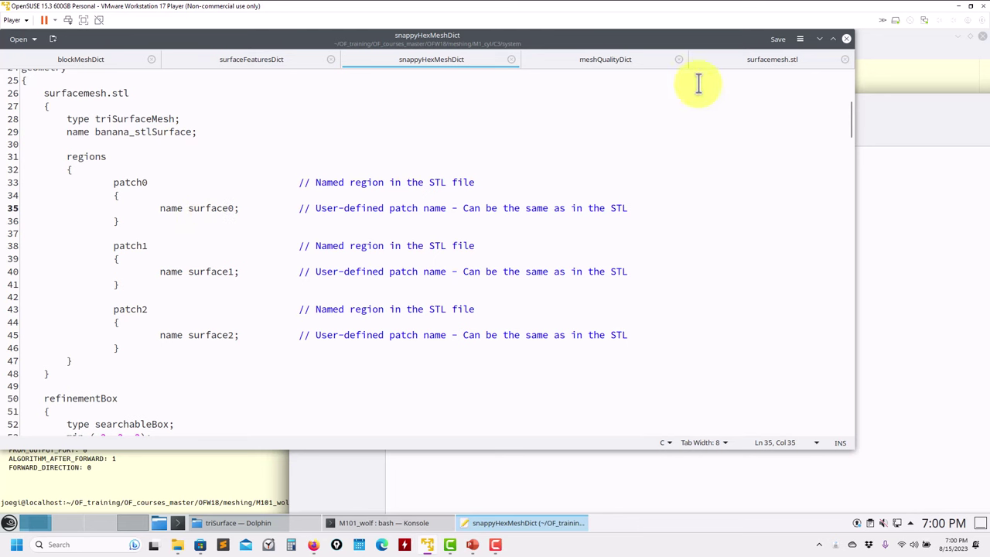
pyautogui.click(769, 60)
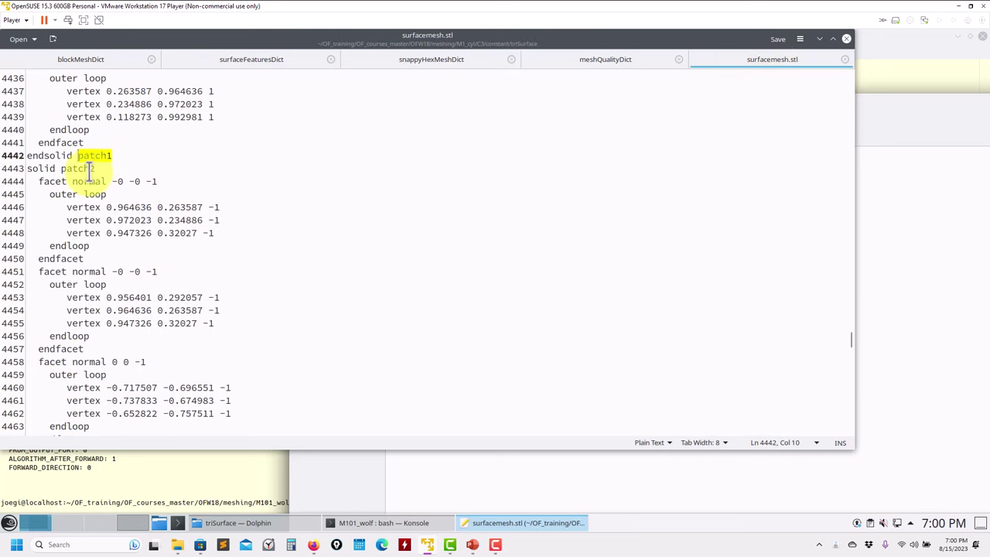
pyautogui.scroll(-20, 89, 170)
pyautogui.scroll(-20, 91, 172)
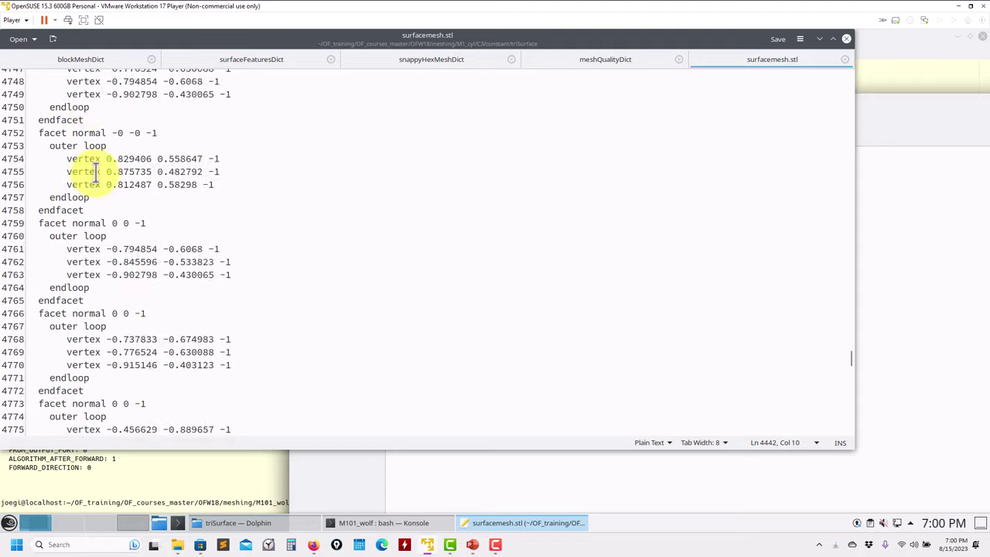
# Close the text editor and switch to the Konsole terminal
pyautogui.click(846, 38)
pyautogui.moveTo(851, 99); pyautogui.dragTo(644, 71)
pyautogui.click(461, 109)
pyautogui.click(31, 231)
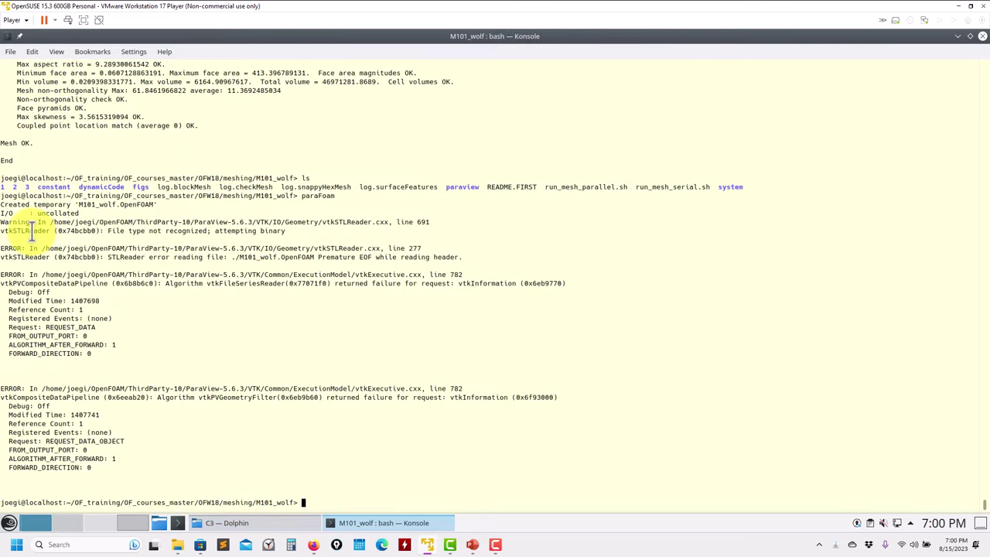
# List the M101_wolf folder with la, and move up to the meshing folder and list it with ls
pyautogui.write('la')
pyautogui.press('Return')
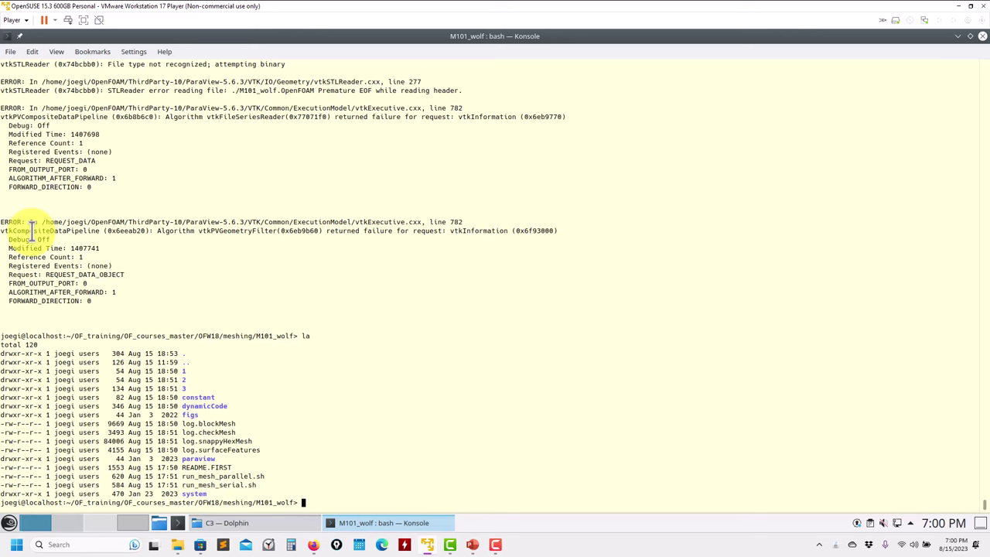
pyautogui.write('cd ..')
pyautogui.press('Return')
pyautogui.write('ls')
pyautogui.press('Return')
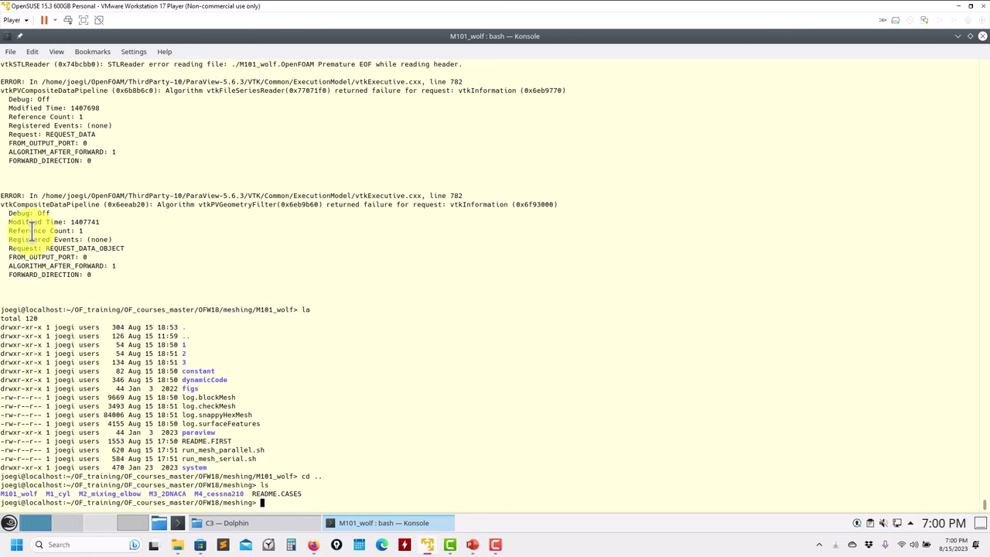
# Change into the M1_cyl directory in the terminal and list its contents
pyautogui.write('cd M1')
pyautogui.press('Return')
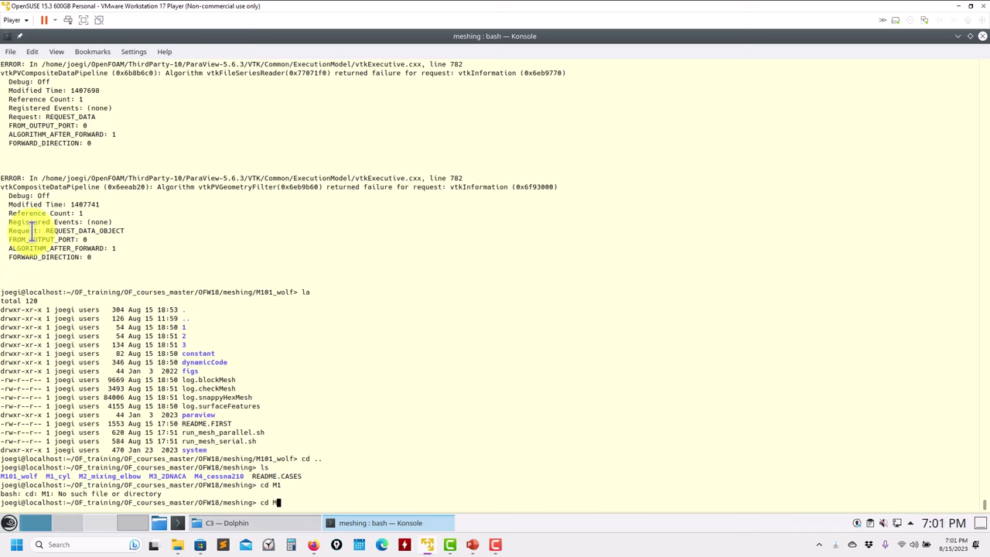
pyautogui.write('cd M1_cyl/')
pyautogui.press('Return')
pyautogui.write('ls')
pyautogui.press('Return')
# Change into the C3 case directory and list its files
pyautogui.write('cd C')
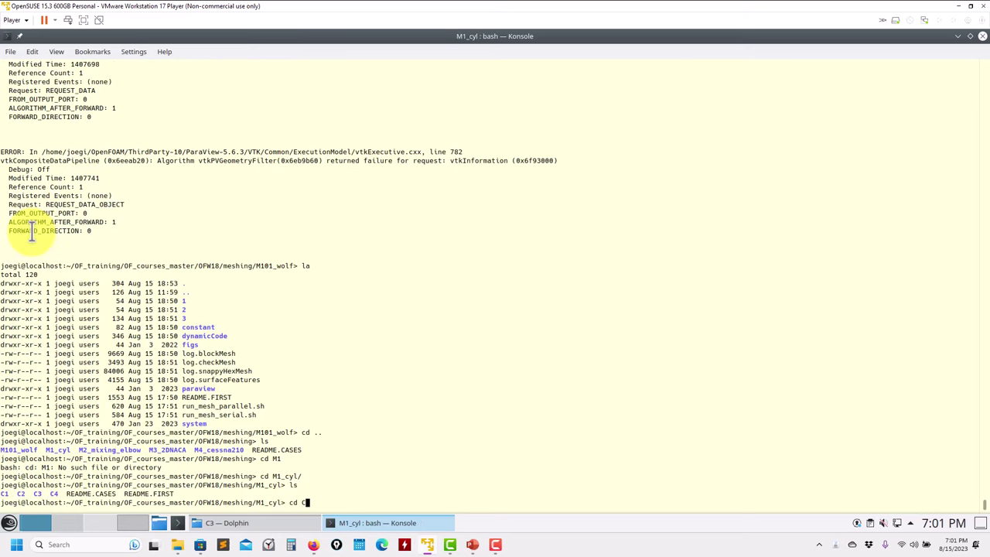
pyautogui.write('3')
pyautogui.press('Return')
pyautogui.write('ls')
pyautogui.press('Return')
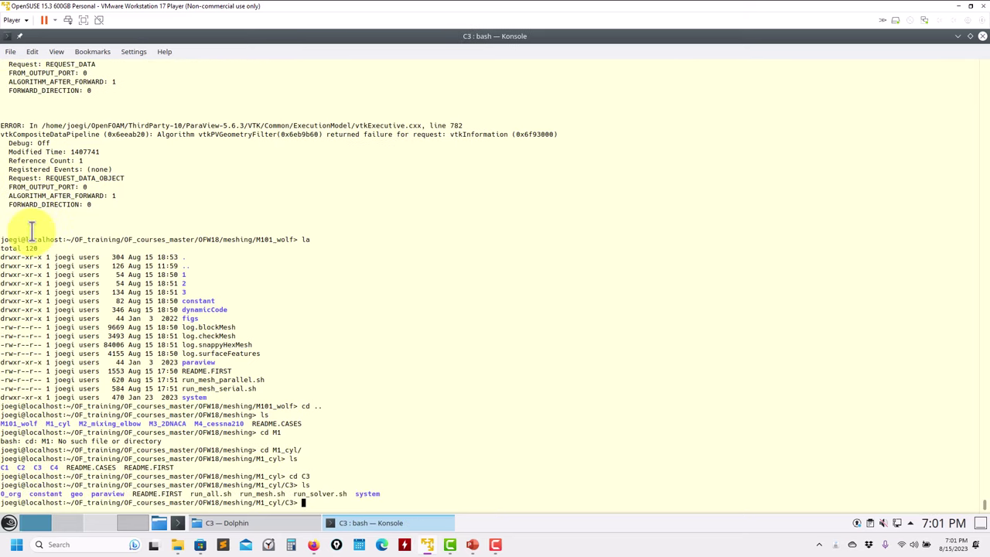
# Launch paraview from the C3 case directory
pyautogui.write('paravi')
pyautogui.press('Tab')
pyautogui.press('Tab')
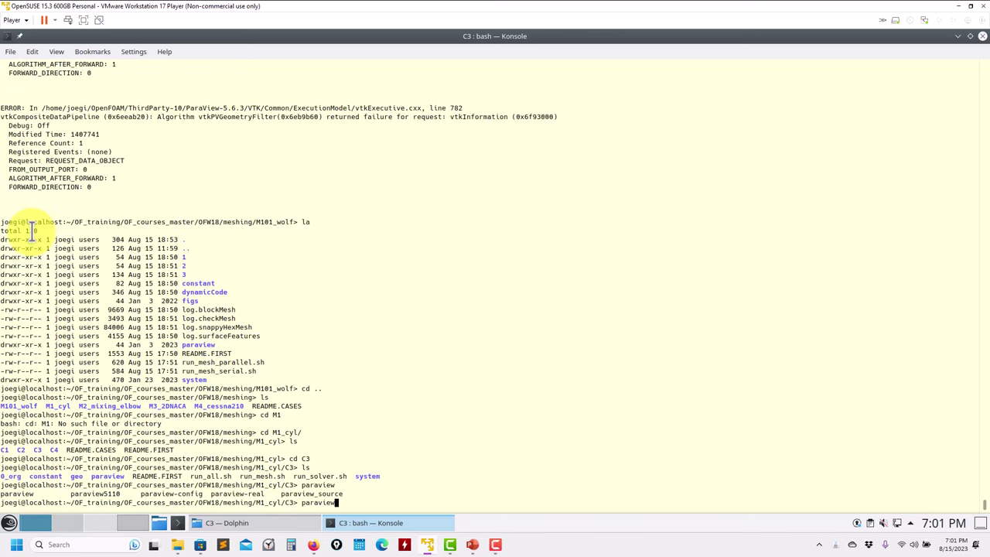
pyautogui.press('Return')
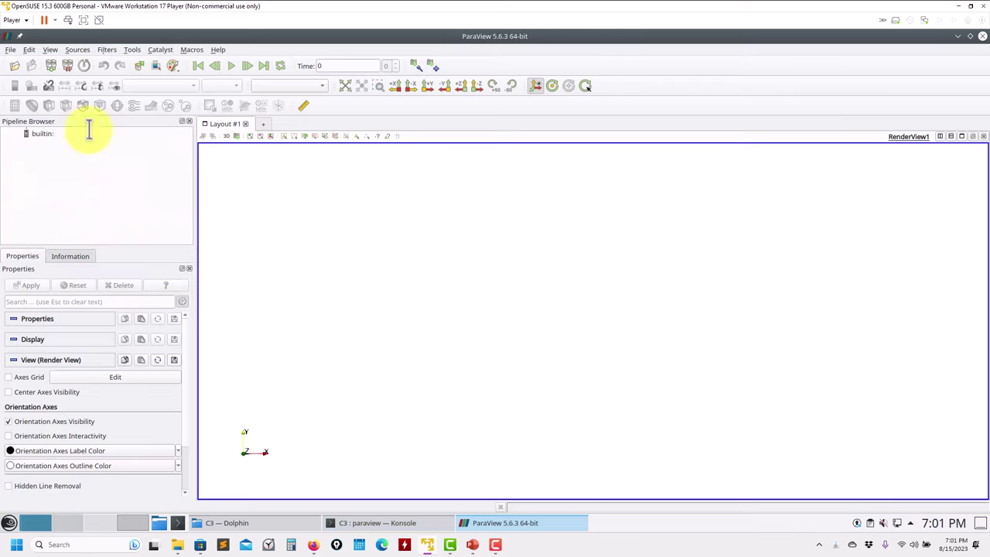
# Load surfacemesh.stl from constant/triSurface in ParaView and inspect the cylinder's solid labelling from several sides
pyautogui.click(14, 66)
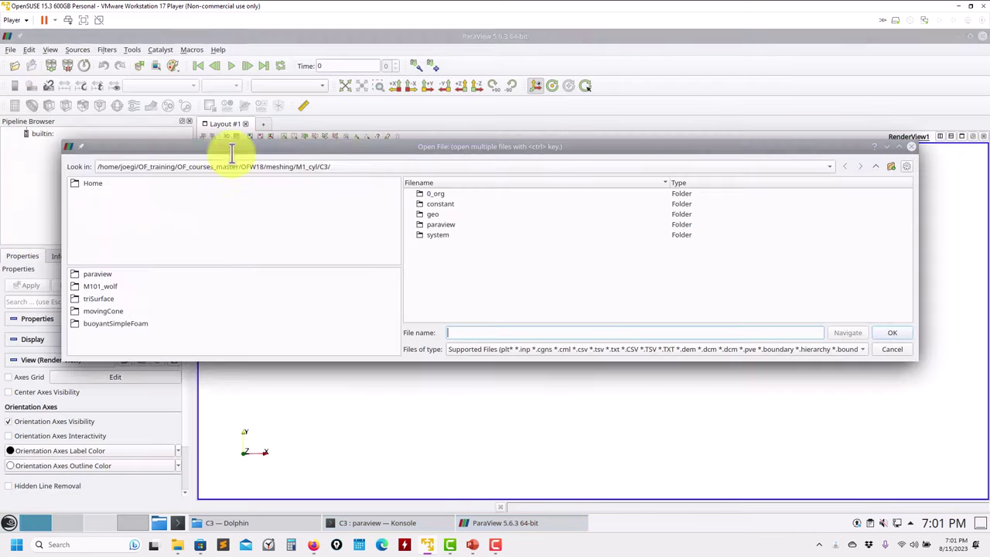
pyautogui.doubleClick(451, 204)
pyautogui.doubleClick(449, 203)
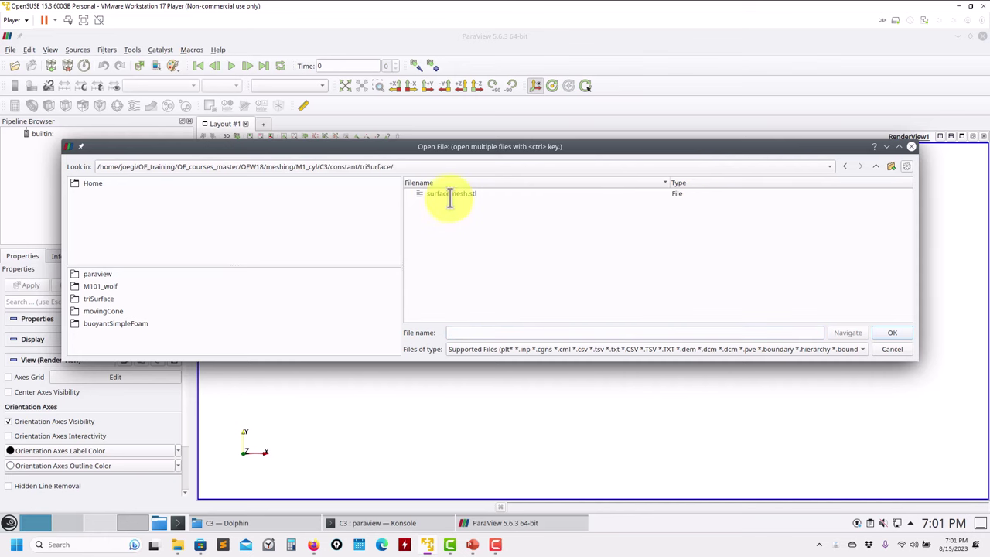
pyautogui.click(449, 195)
pyautogui.click(891, 332)
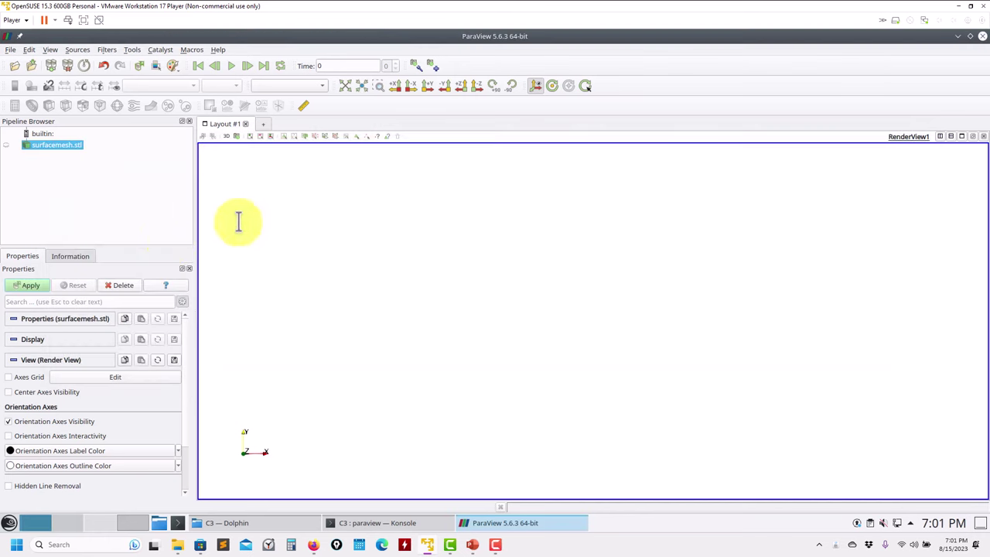
pyautogui.click(26, 285)
pyautogui.moveTo(429, 270); pyautogui.dragTo(700, 309)
pyautogui.moveTo(559, 327); pyautogui.dragTo(329, 216)
pyautogui.moveTo(457, 279); pyautogui.dragTo(322, 203)
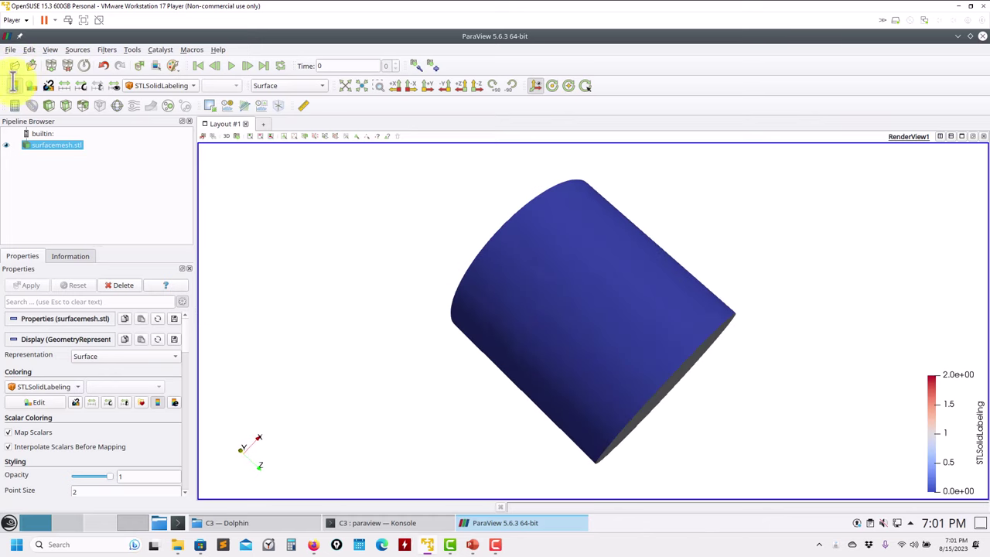
pyautogui.moveTo(552, 294); pyautogui.dragTo(279, 181)
# Load geo.stl from the C3 geo folder and hide surfacemesh.stl to inspect the new surface on its own
pyautogui.click(15, 65)
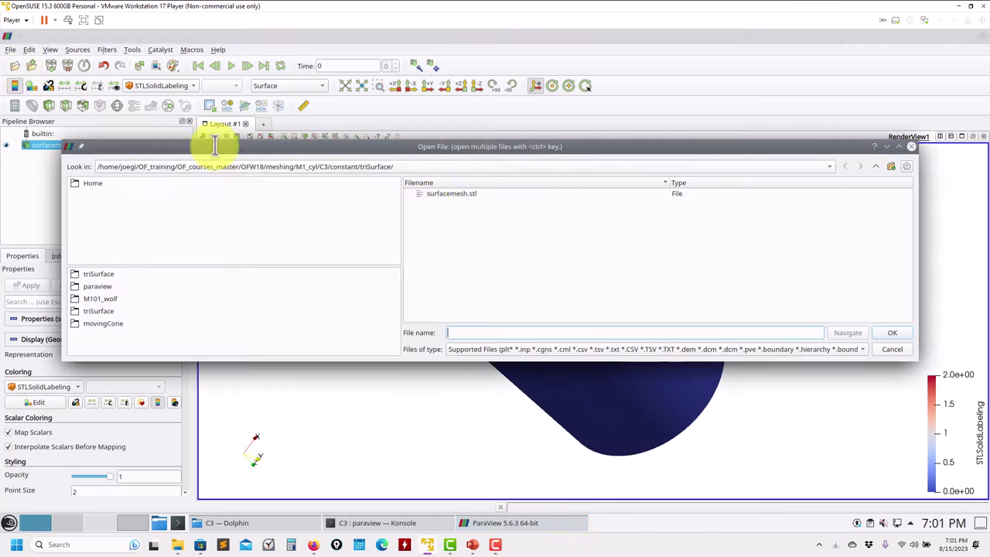
pyautogui.click(875, 166)
pyautogui.doubleClick(437, 214)
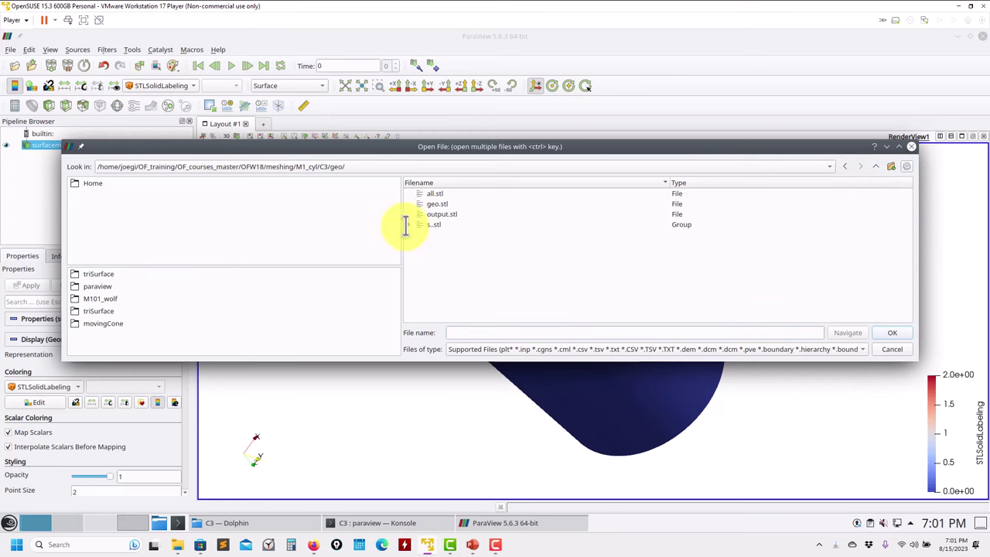
pyautogui.click(415, 224)
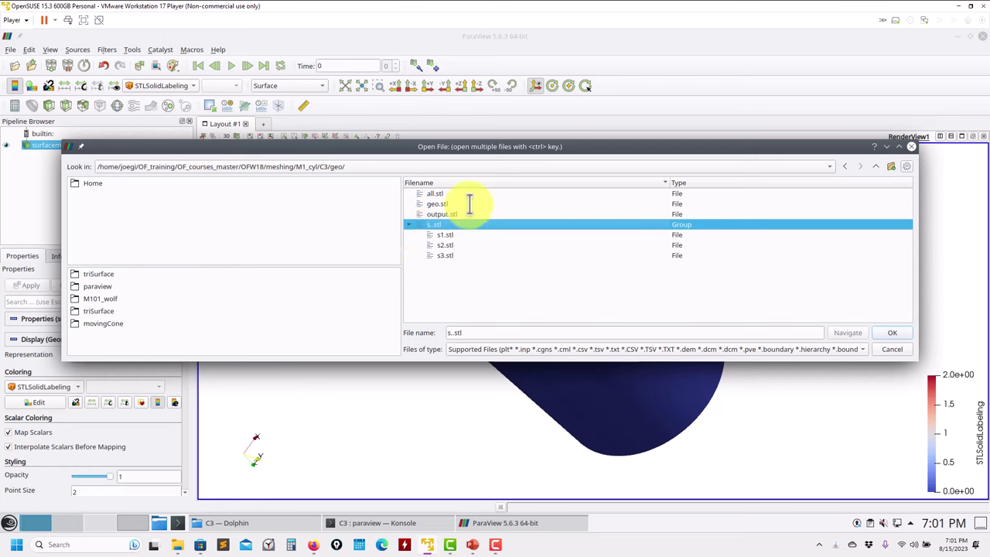
pyautogui.click(437, 203)
pyautogui.click(892, 333)
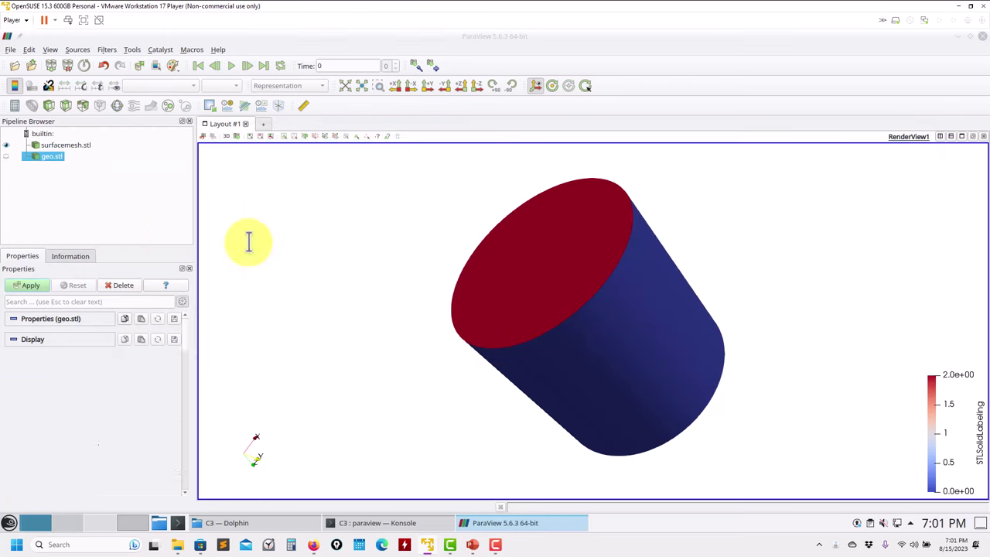
pyautogui.click(31, 285)
pyautogui.click(6, 145)
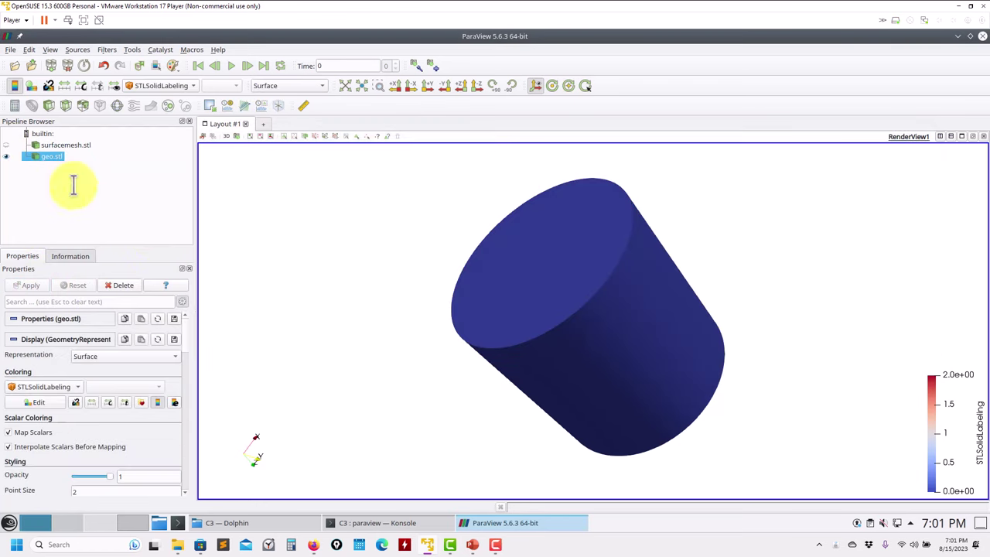
pyautogui.moveTo(475, 265); pyautogui.dragTo(174, 97)
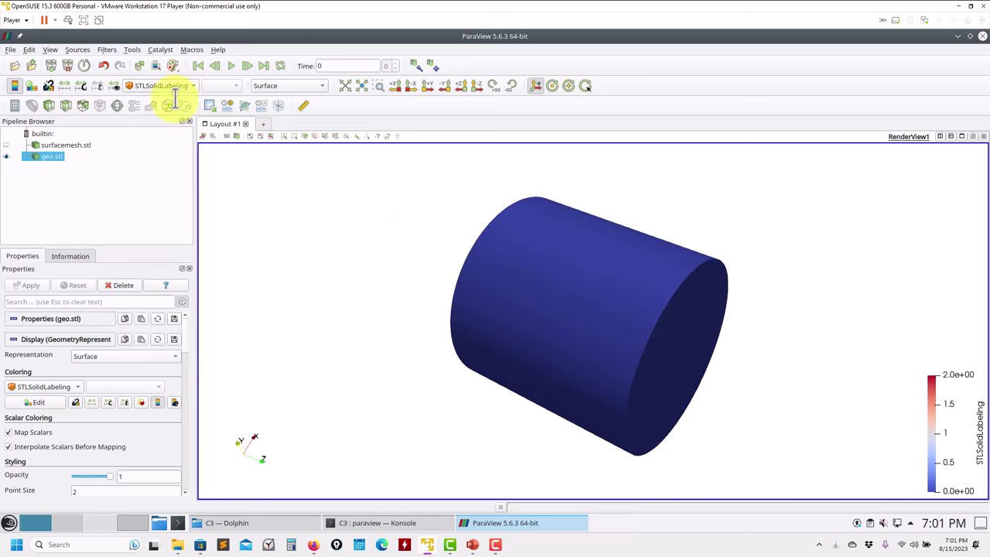
# Load all.stl from the geo folder and show it in the render view
pyautogui.click(15, 67)
pyautogui.click(433, 193)
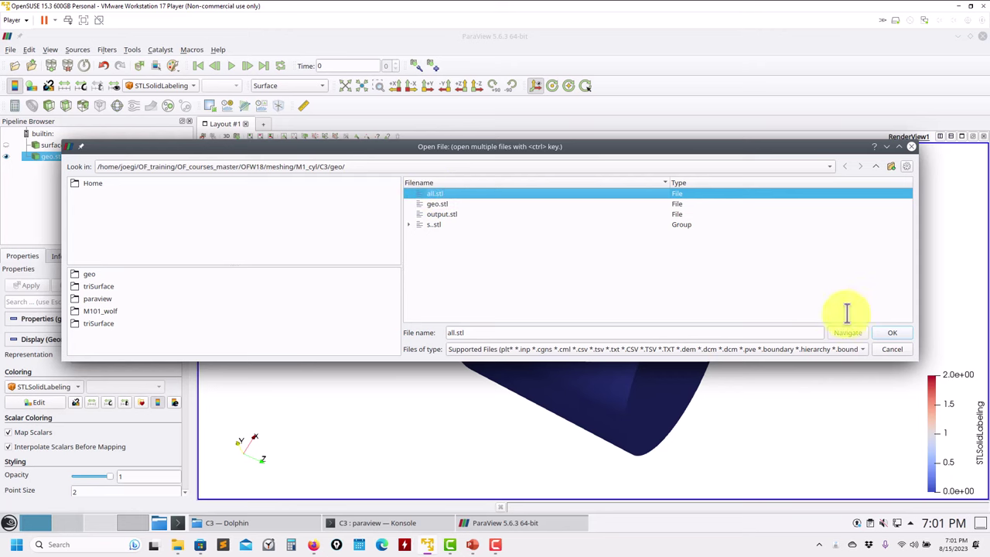
pyautogui.click(891, 333)
pyautogui.click(43, 287)
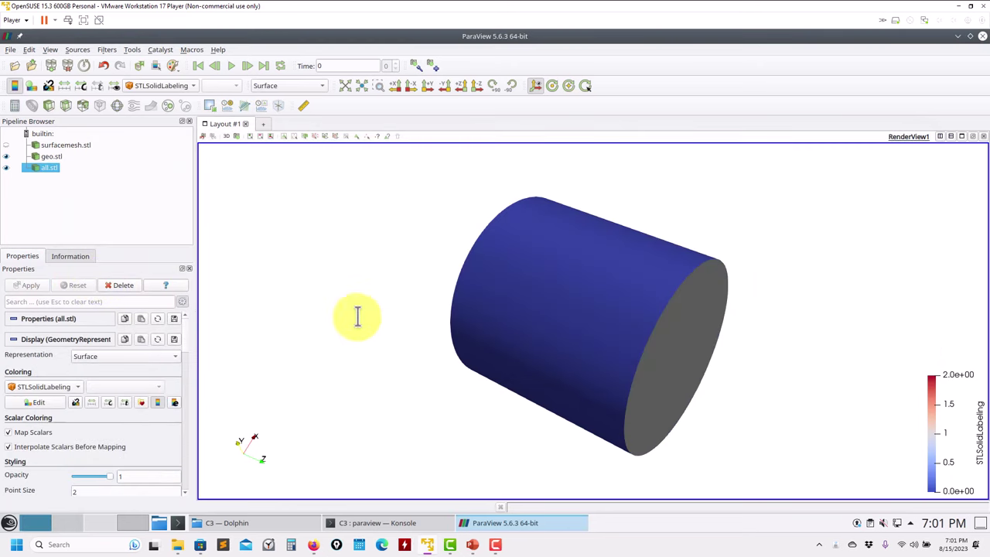
# Hide geo.stl to inspect all.stl on its own and close ParaView
pyautogui.click(6, 157)
pyautogui.moveTo(303, 253); pyautogui.dragTo(956, 113)
pyautogui.click(981, 35)
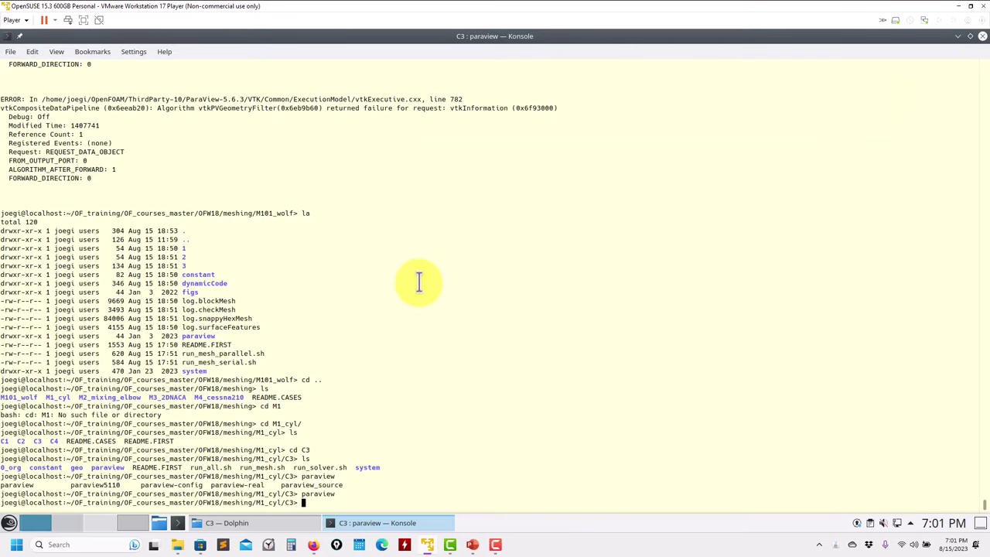
# List the C3 case directory and run the meshing script run_mesh.sh
pyautogui.write('ls')
pyautogui.press('Return')
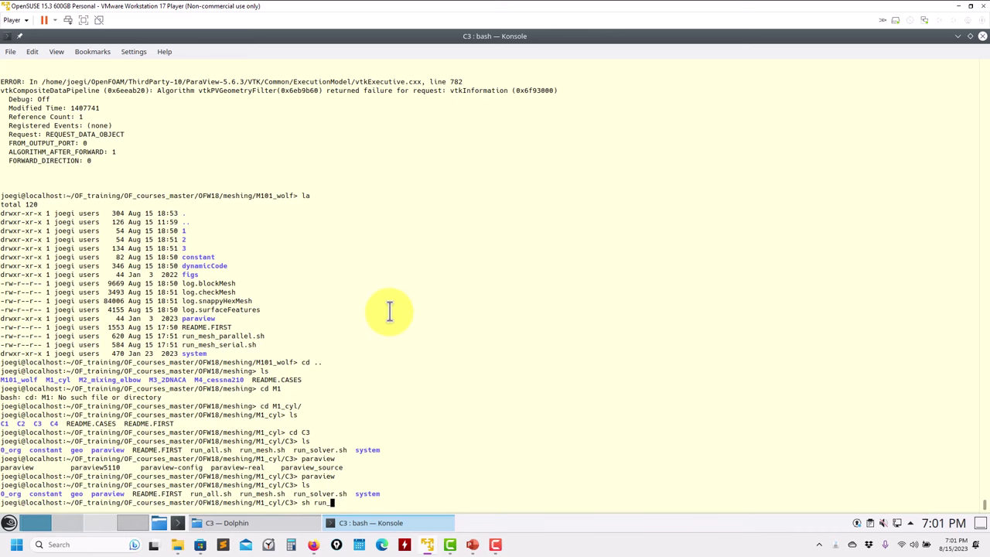
pyautogui.write('sh run_mesh.sh')
pyautogui.press('Return')
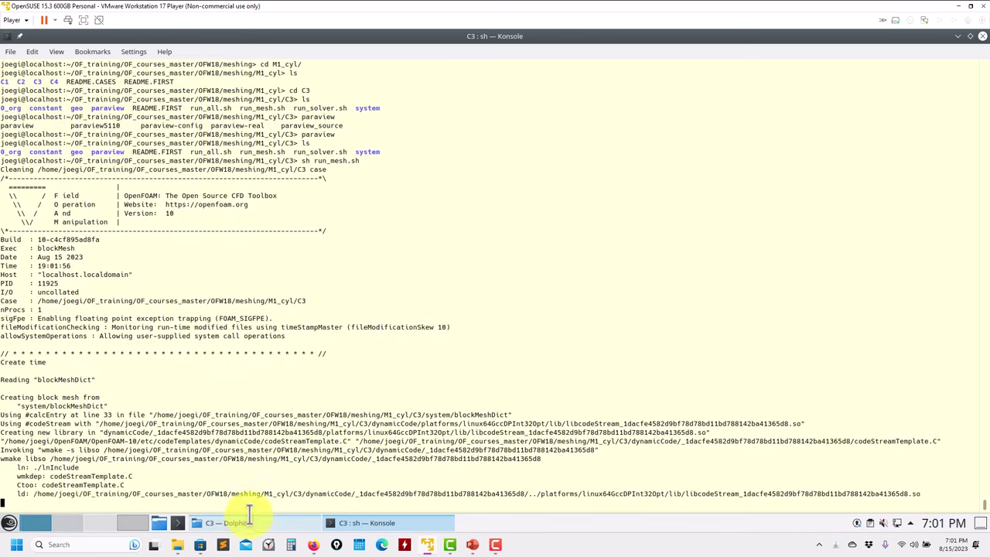
# Open run_mesh.sh from the C3 folder in a text editor and examine its foamDictionary commands
pyautogui.click(246, 521)
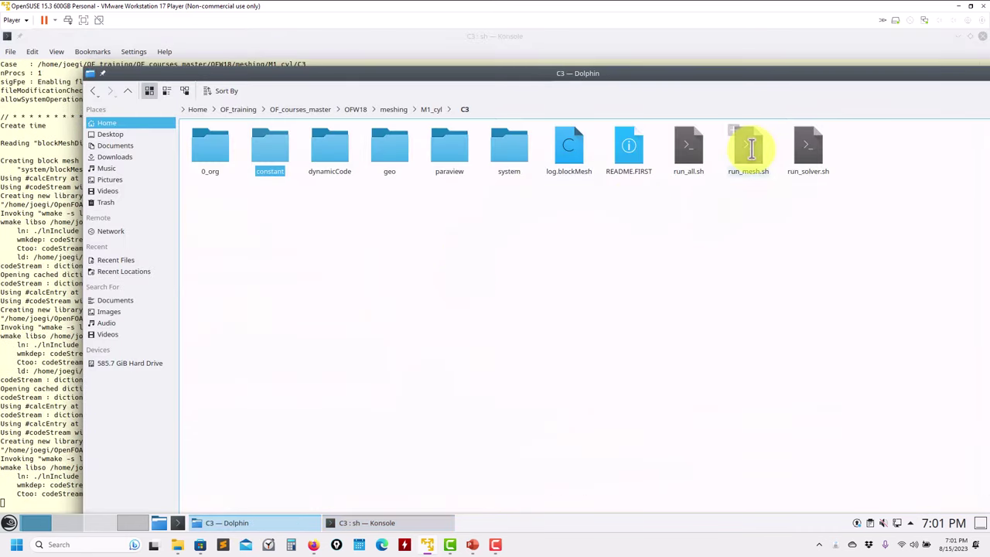
pyautogui.rightClick(750, 152)
pyautogui.moveTo(822, 169)
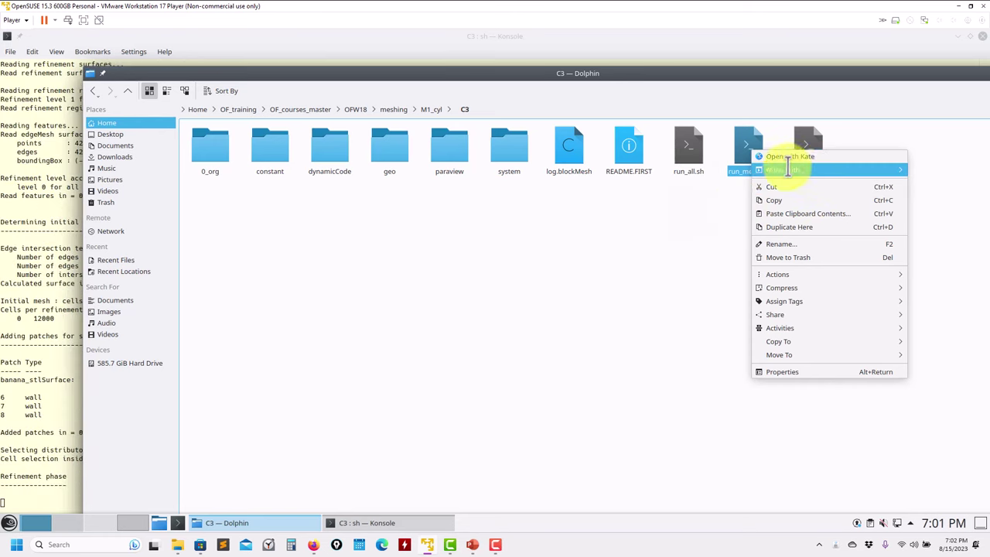
pyautogui.click(710, 209)
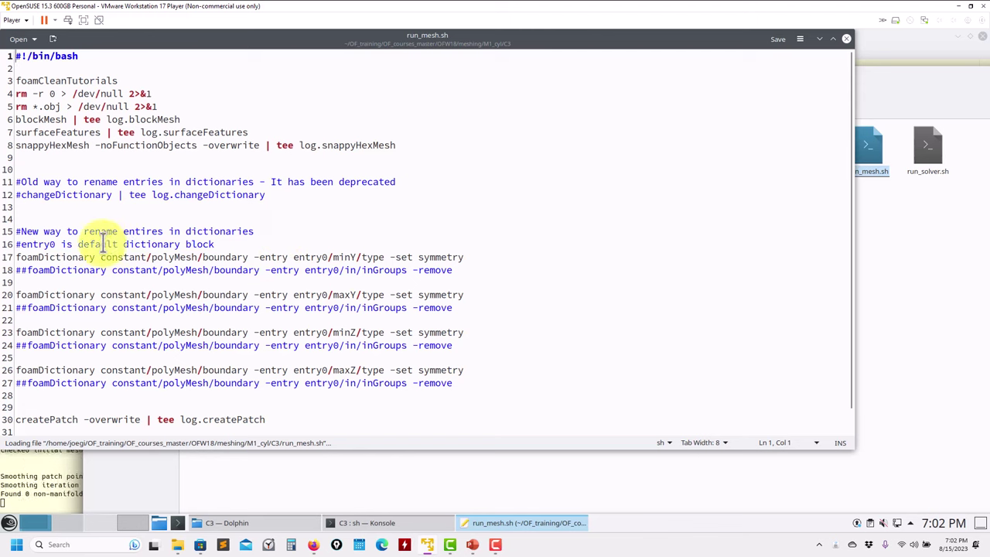
pyautogui.doubleClick(35, 257)
pyautogui.click(44, 255)
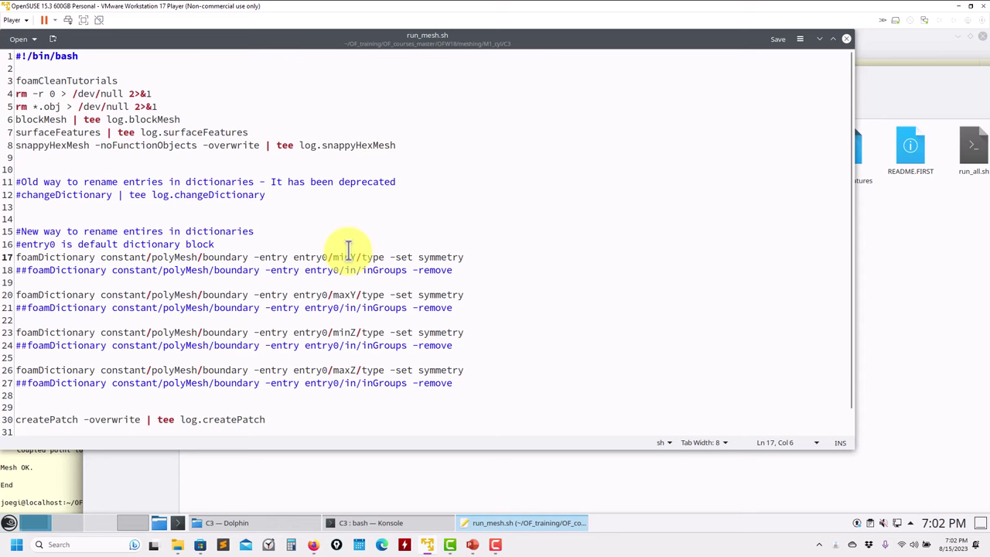
# Reposition the C3 file manager window and open run_solver.sh in the text editor alongside run_mesh.sh
pyautogui.click(955, 206)
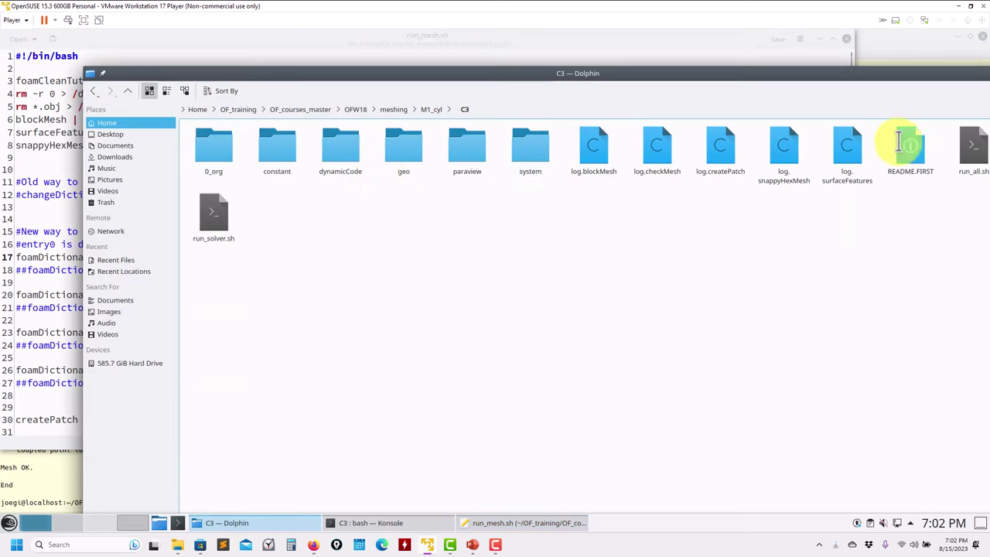
pyautogui.moveTo(846, 75); pyautogui.dragTo(921, 165)
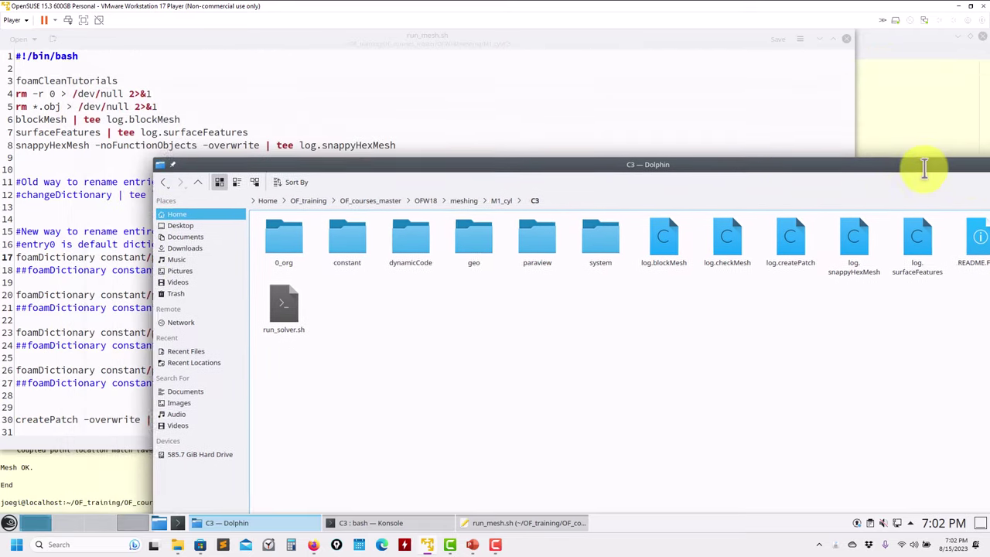
pyautogui.moveTo(547, 161); pyautogui.dragTo(394, 150)
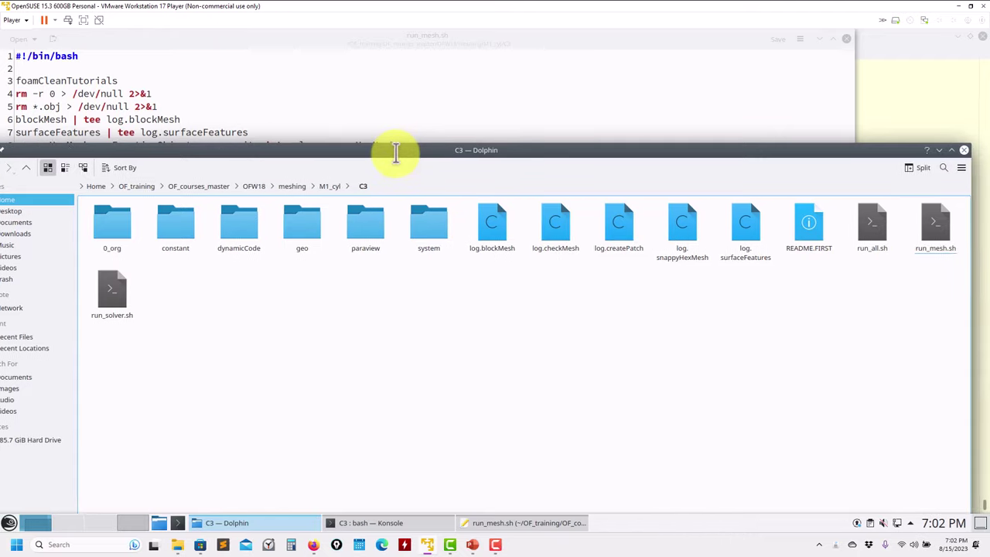
pyautogui.moveTo(116, 293); pyautogui.dragTo(332, 113)
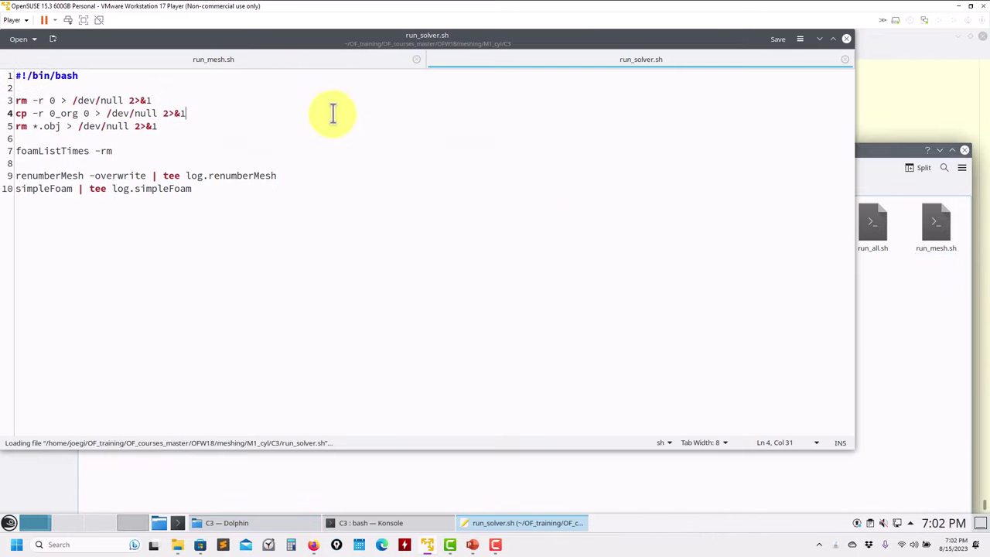
# Open the boundary file from constant/polyMesh of the C3 case in the text editor
pyautogui.click(899, 150)
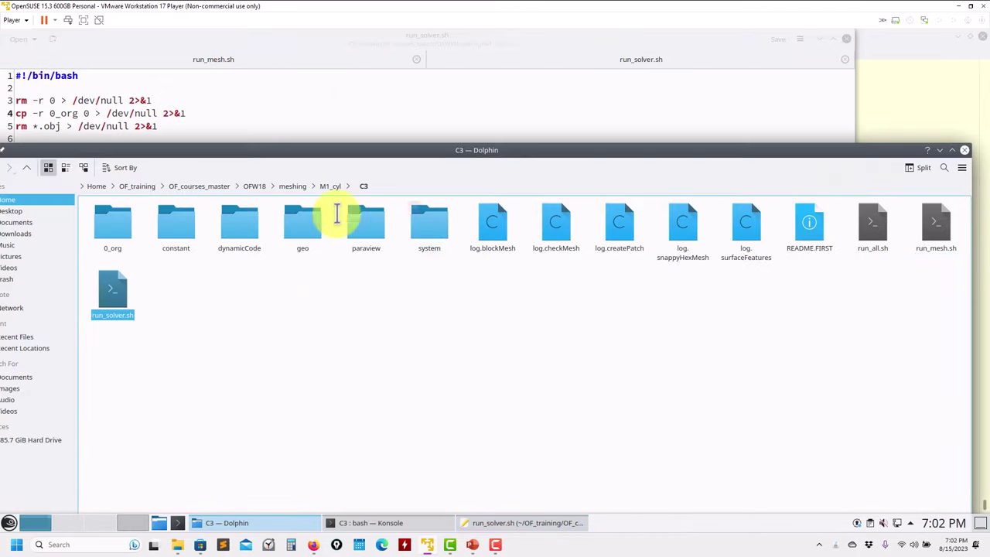
pyautogui.doubleClick(180, 232)
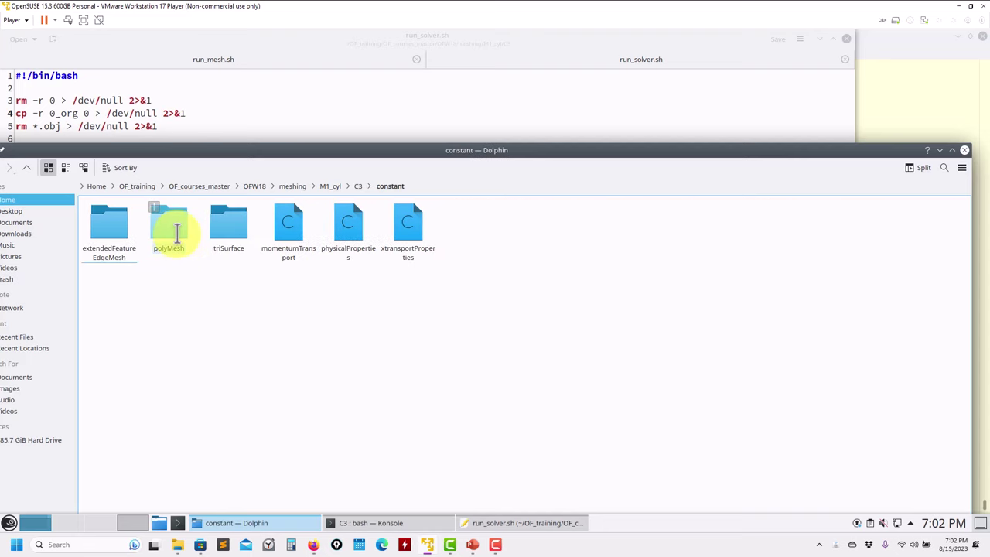
pyautogui.doubleClick(177, 232)
pyautogui.moveTo(111, 225); pyautogui.dragTo(304, 98)
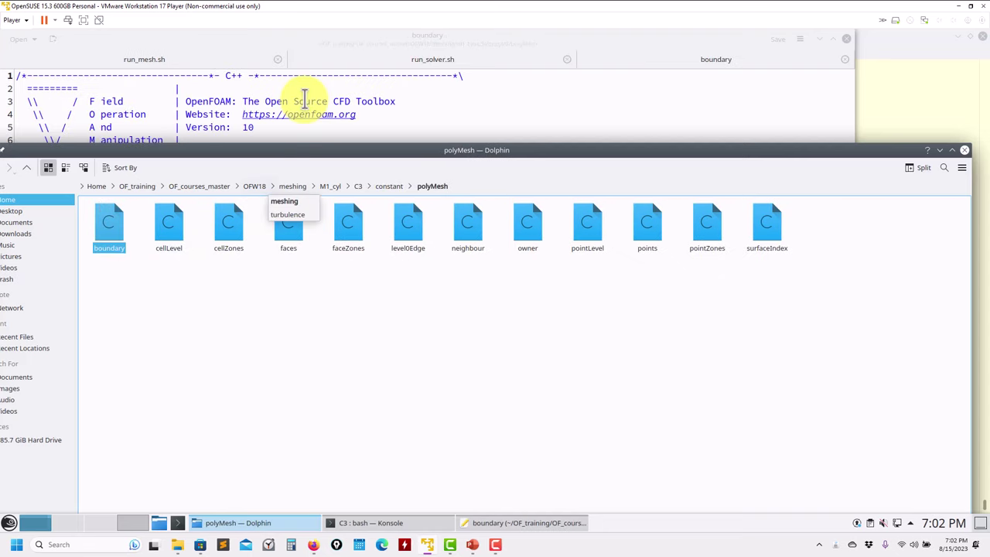
pyautogui.click(286, 113)
# Read through the boundary file's patch list, checking the types assigned to minY and the other patches
pyautogui.scroll(-2, 223, 243)
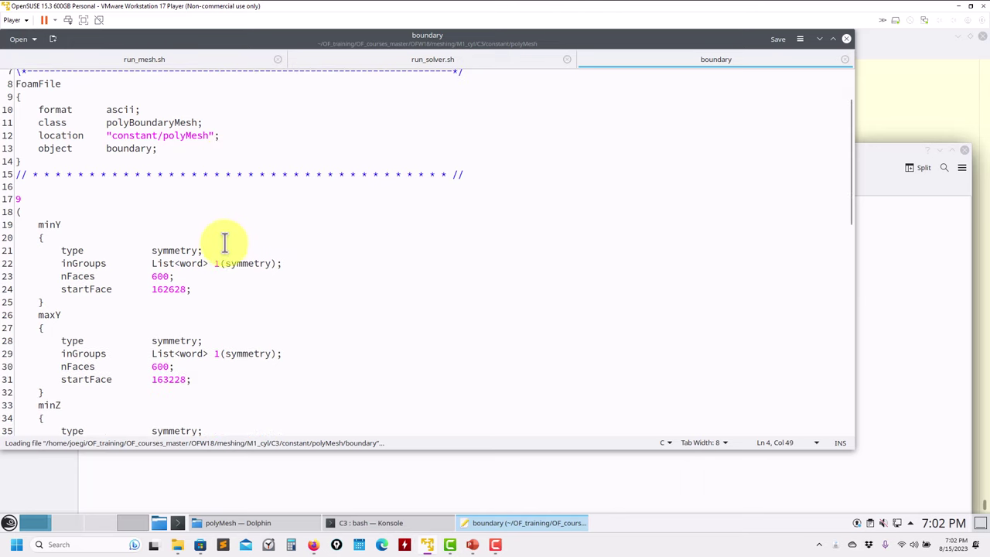
pyautogui.scroll(-9, 89, 235)
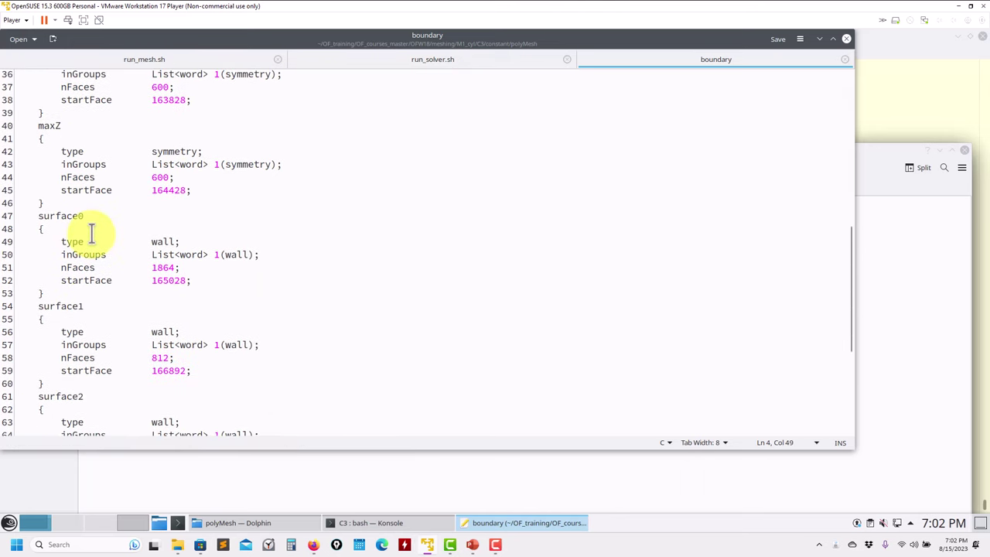
pyautogui.scroll(-4, 85, 228)
pyautogui.scroll(15, 88, 231)
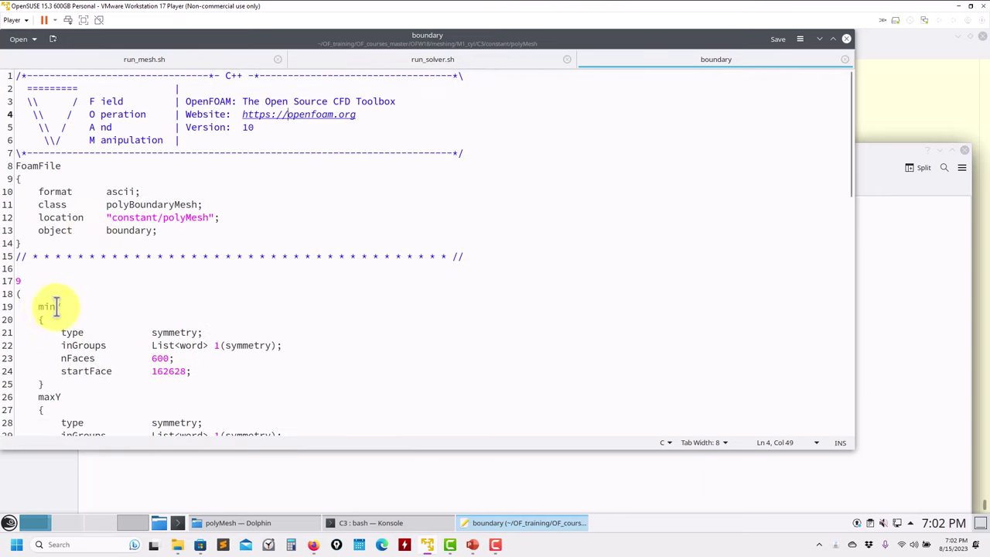
pyautogui.tripleClick(56, 307)
pyautogui.click(187, 332)
pyautogui.scroll(-1, 181, 338)
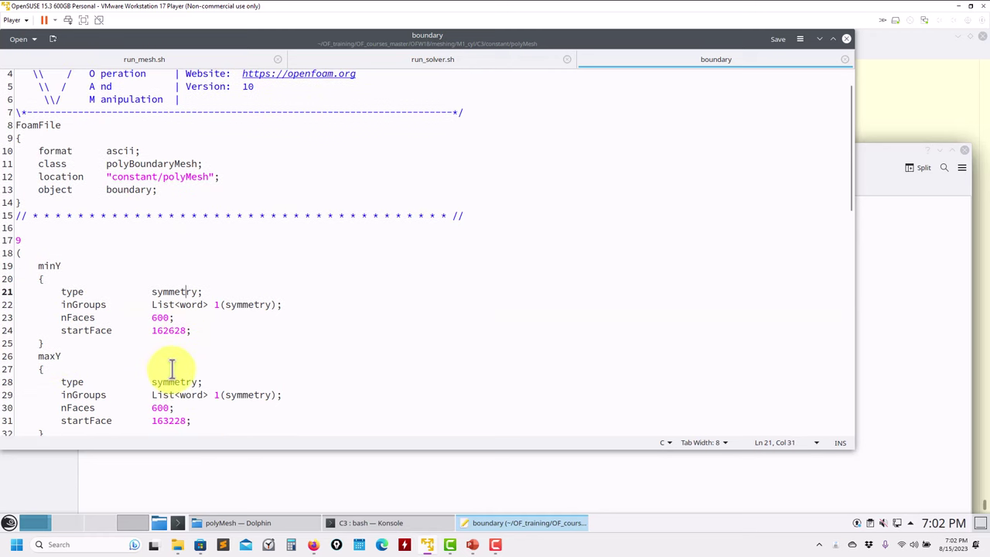
pyautogui.scroll(-17, 169, 360)
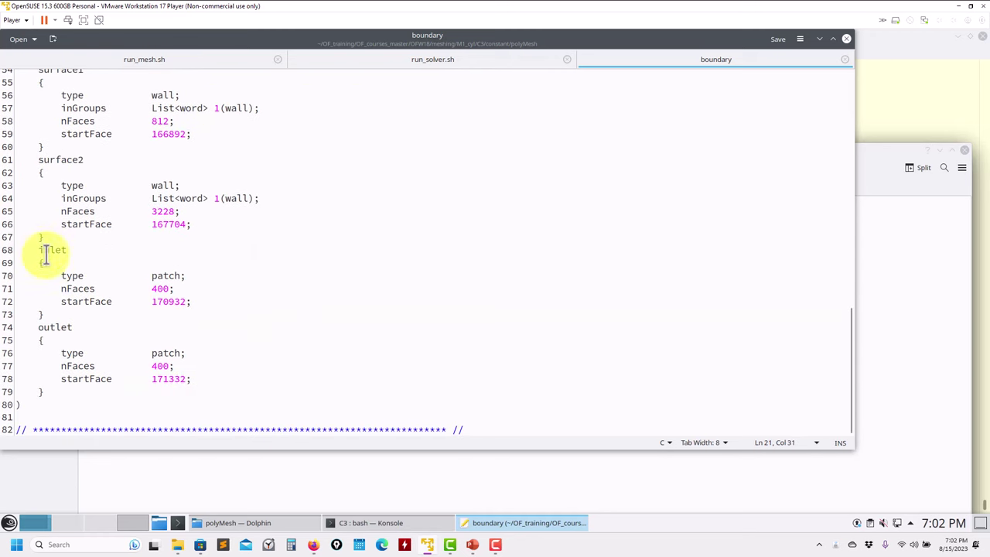
# Check the types of the inlet and outlet patches in the boundary file and highlight both entries
pyautogui.doubleClick(46, 249)
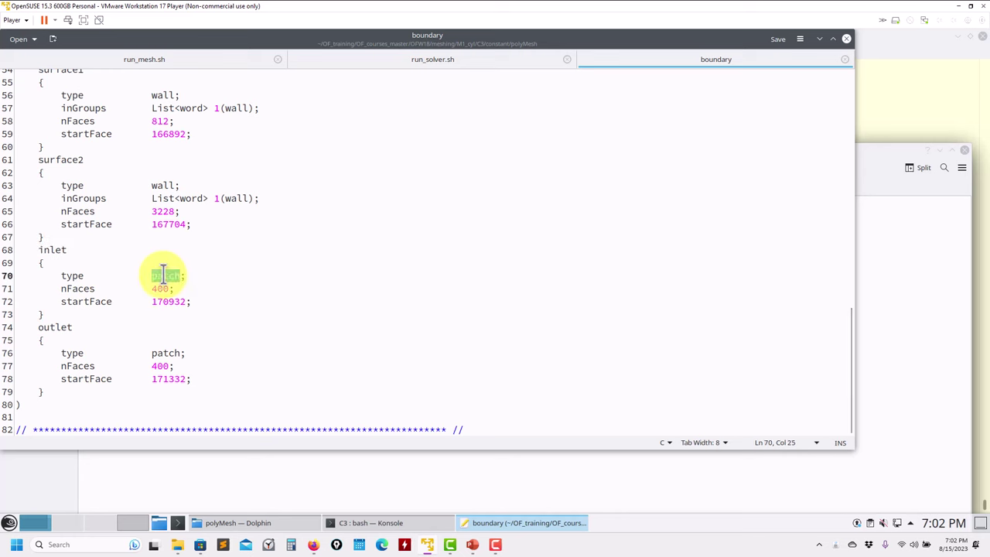
pyautogui.click(61, 328)
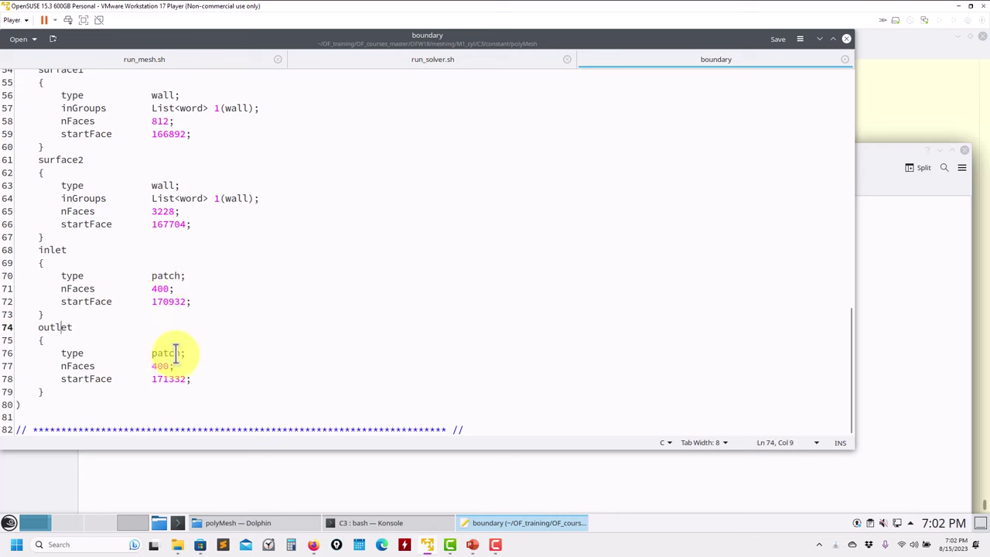
pyautogui.click(75, 393)
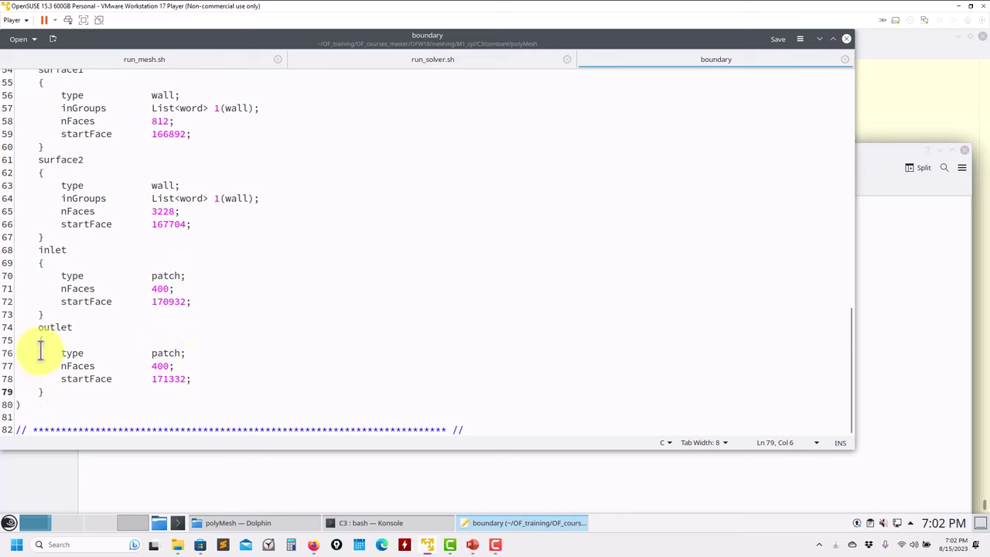
pyautogui.keyDown('shift'); pyautogui.click(39, 240); pyautogui.keyUp('shift')
pyautogui.keyDown('shift'); pyautogui.click(12, 250); pyautogui.keyUp('shift')
pyautogui.scroll(3, 101, 248)
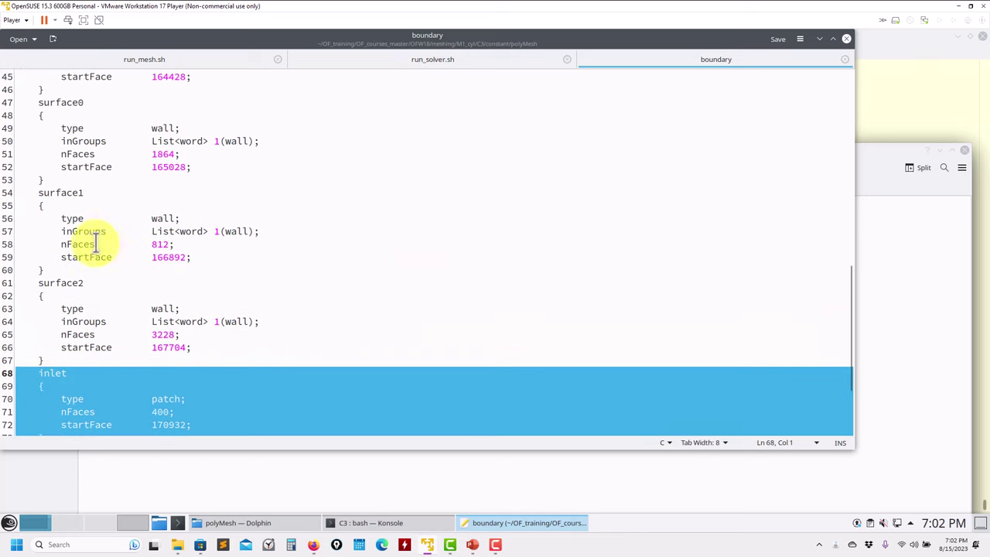
# Examine the surface0, surface1 and surface2 entries in the boundary file, plus the minZ symmetry entry
pyautogui.doubleClick(57, 283)
pyautogui.moveTo(179, 218); pyautogui.dragTo(44, 205)
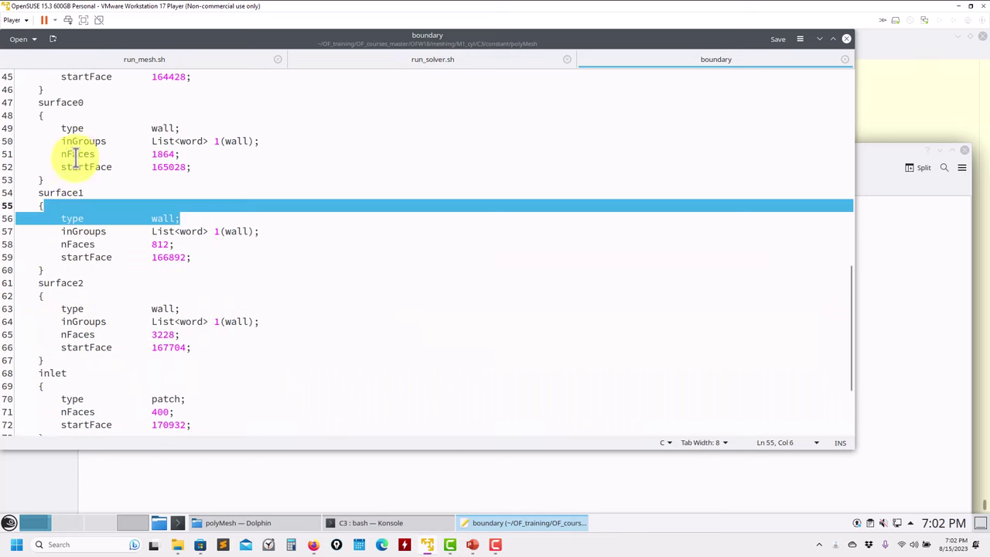
pyautogui.scroll(1, 68, 135)
pyautogui.click(68, 140)
pyautogui.scroll(7, 73, 170)
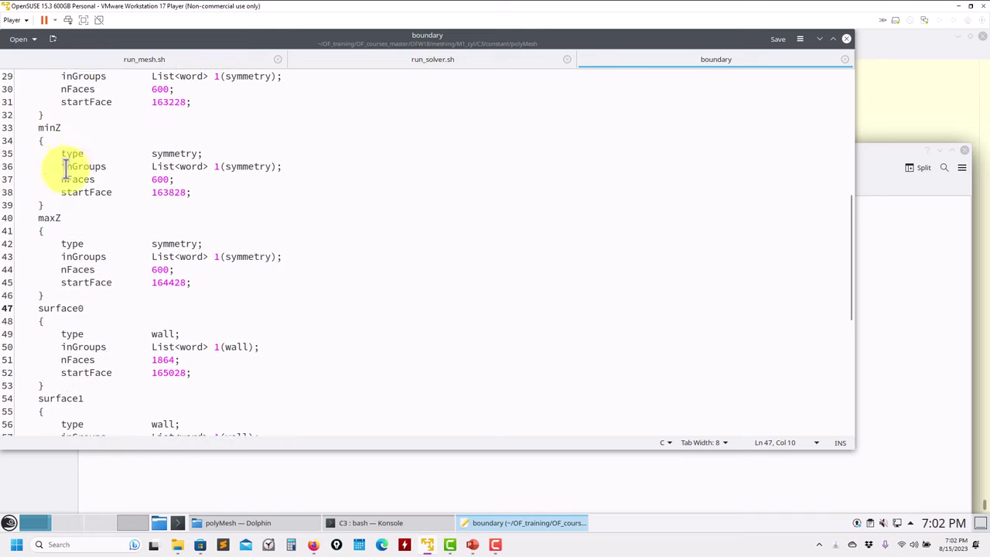
pyautogui.scroll(-3, 150, 283)
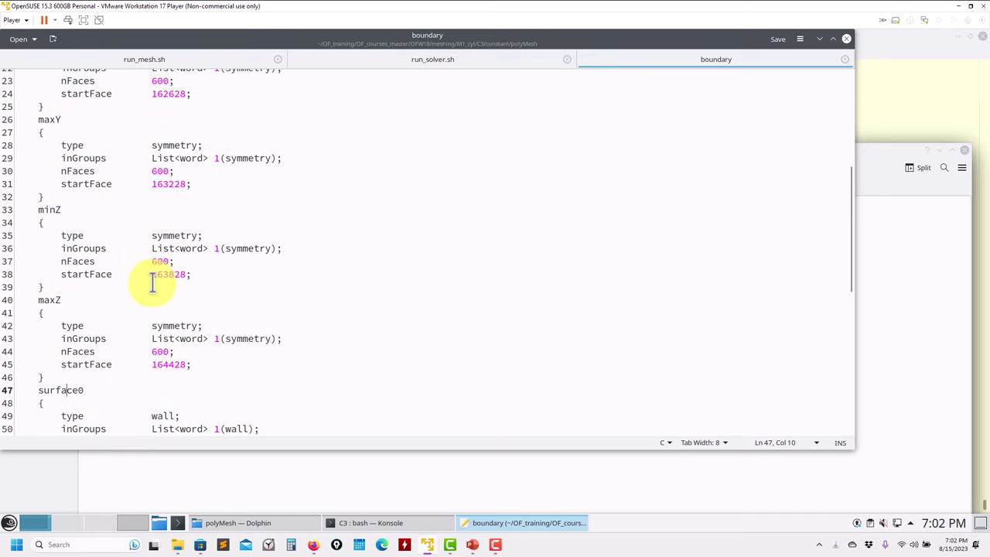
pyautogui.scroll(2, 117, 236)
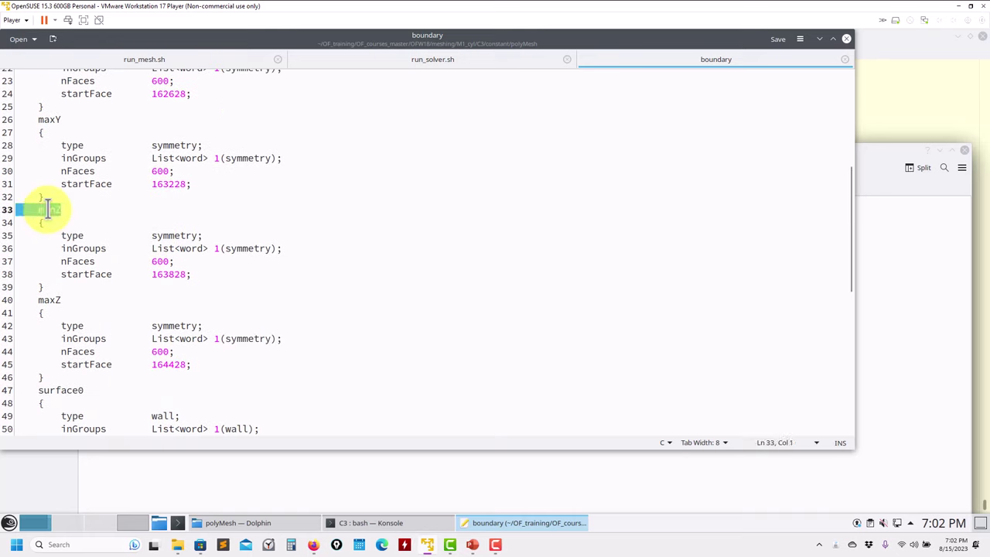
pyautogui.moveTo(193, 275); pyautogui.dragTo(7, 248)
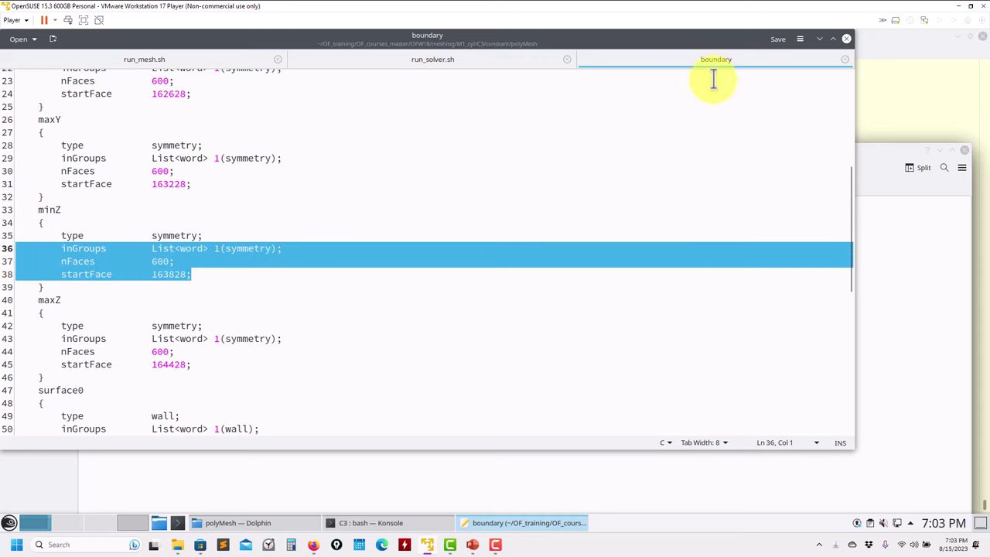
# Close the text editor and launch paraFoam from the C3 case directory
pyautogui.click(845, 39)
pyautogui.click(637, 97)
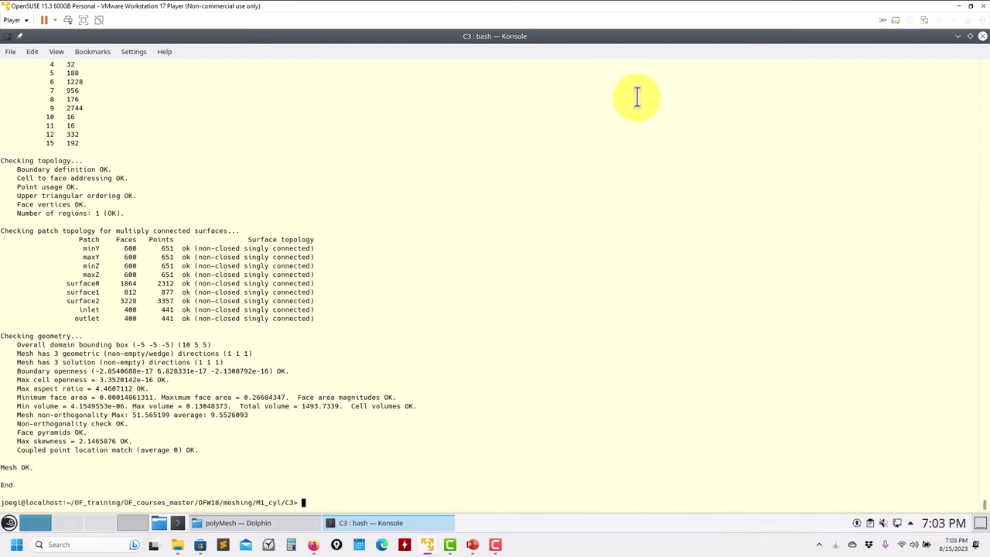
pyautogui.write('paraFoam')
pyautogui.press('Return')
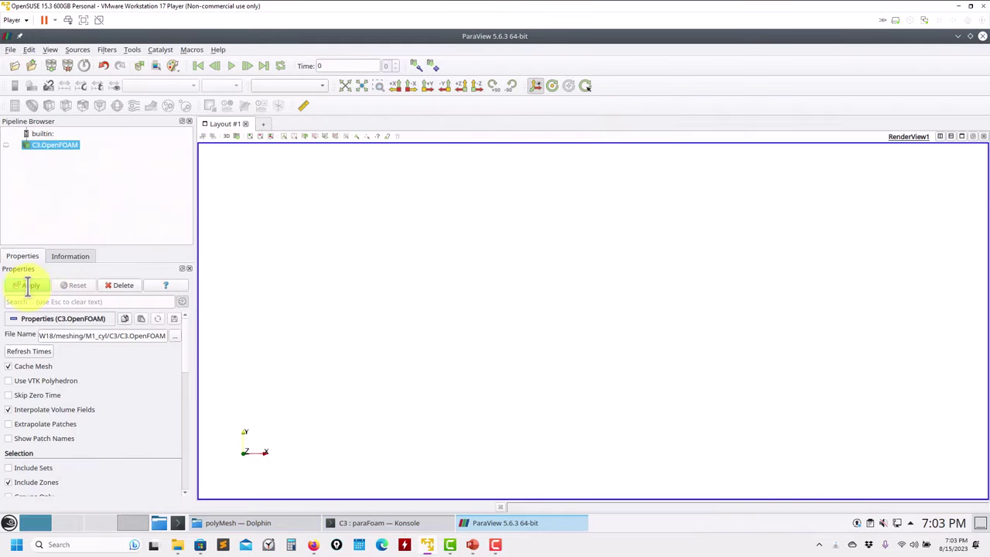
# Load the C3.OpenFOAM mesh and display only the outlet, surface0, surface1 and surface2 parts
pyautogui.moveTo(485, 321); pyautogui.dragTo(418, 328)
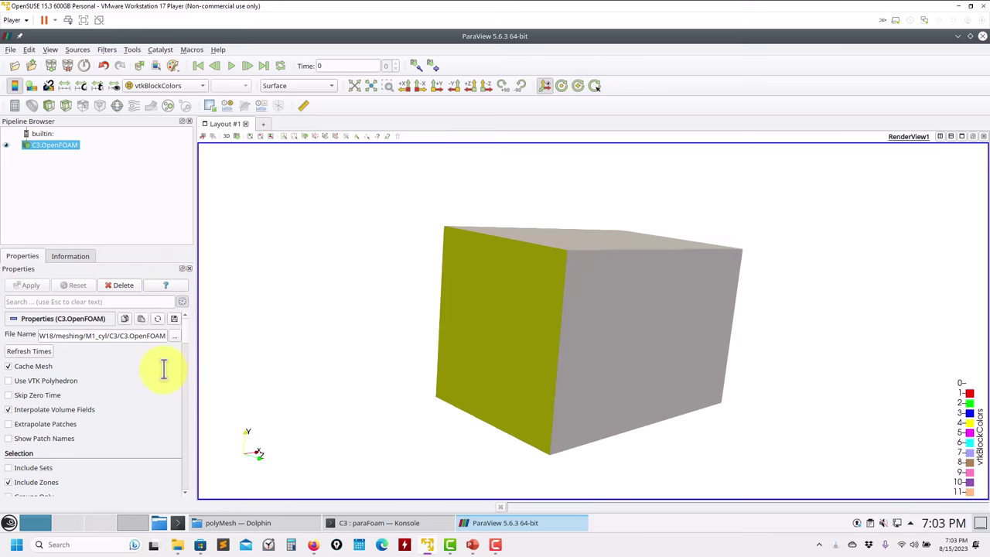
pyautogui.scroll(-5, 185, 344)
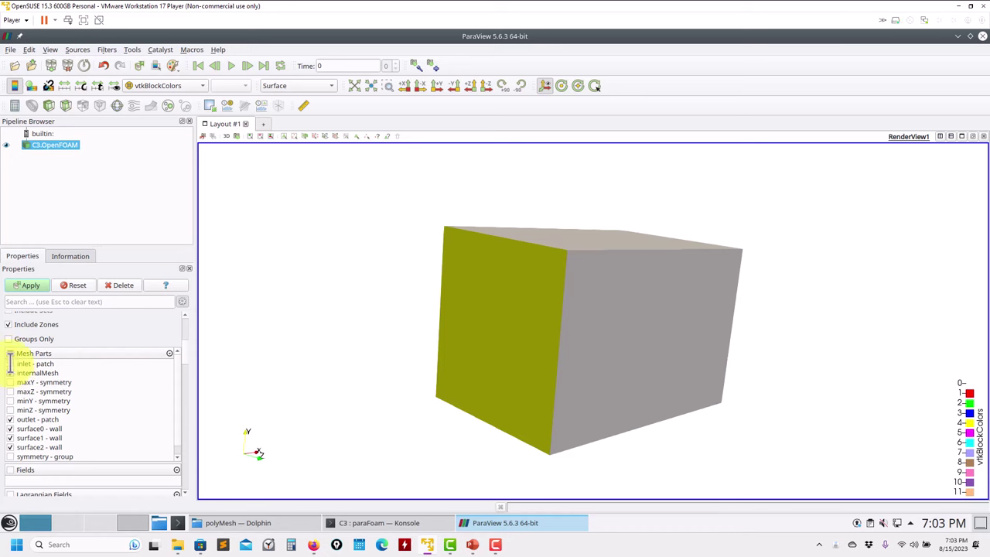
pyautogui.moveTo(486, 320); pyautogui.dragTo(445, 334)
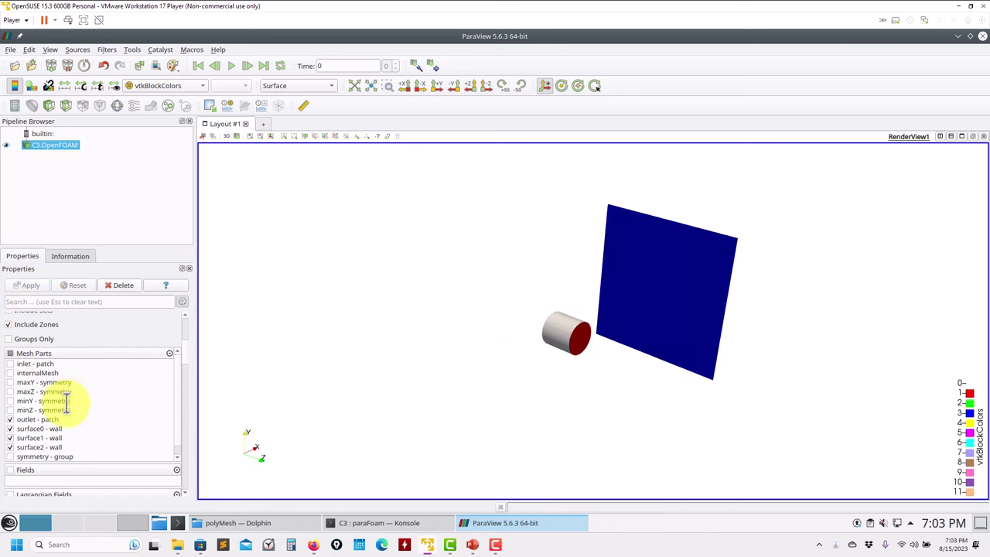
# Add the maxY, maxZ, minY and minZ symmetry patches to the displayed mesh parts and inspect them around the cylinder
pyautogui.scroll(2, 66, 398)
pyautogui.scroll(-2, 67, 397)
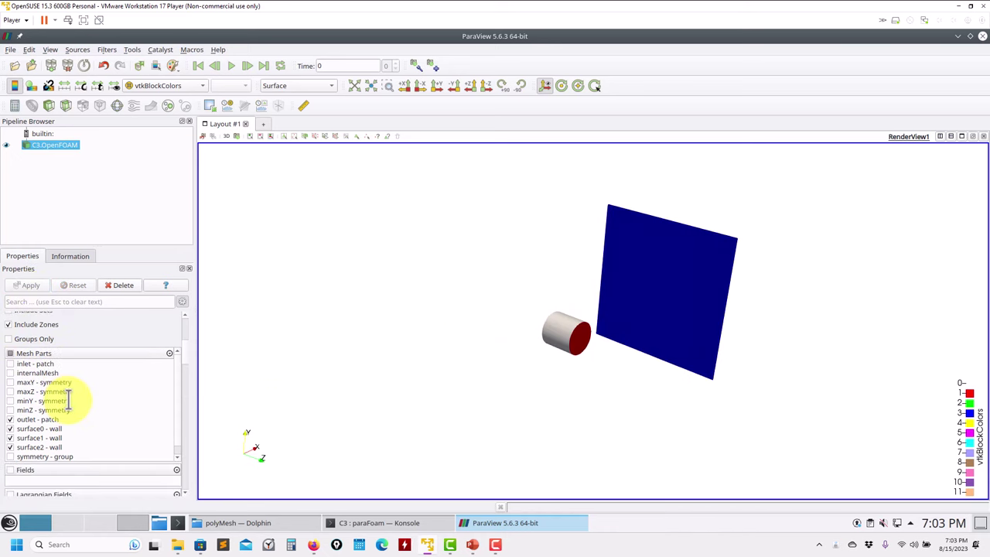
pyautogui.click(10, 392)
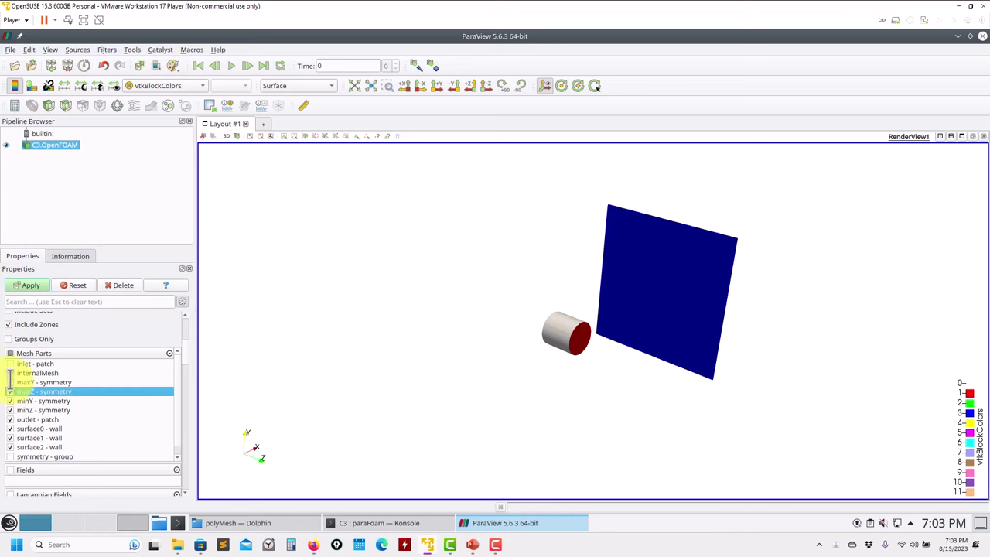
pyautogui.click(31, 286)
pyautogui.moveTo(541, 294); pyautogui.dragTo(479, 298)
# Hide the outlet, surface0, surface1 and surface2 parts so only the four symmetry patches are displayed
pyautogui.click(10, 418)
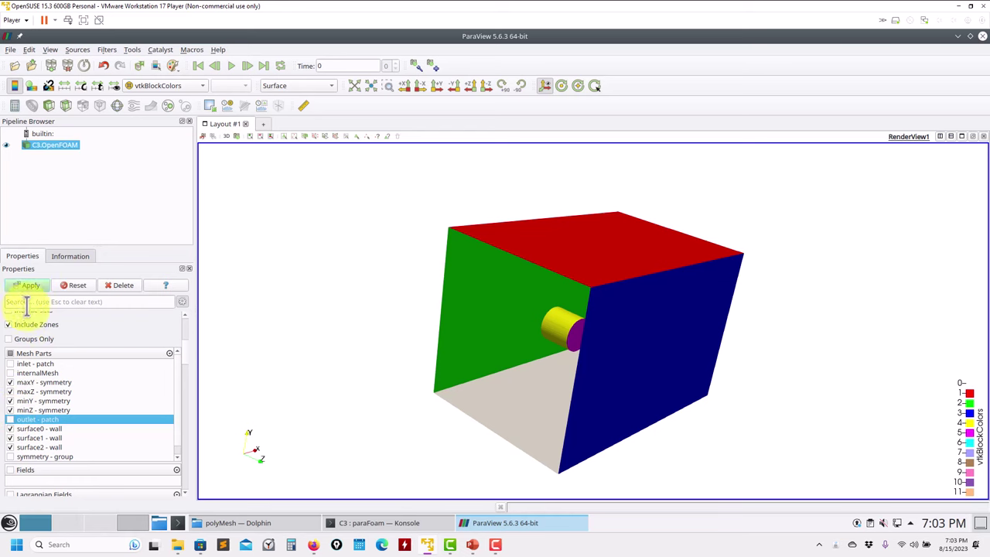
pyautogui.click(28, 285)
pyautogui.moveTo(460, 329); pyautogui.dragTo(433, 333)
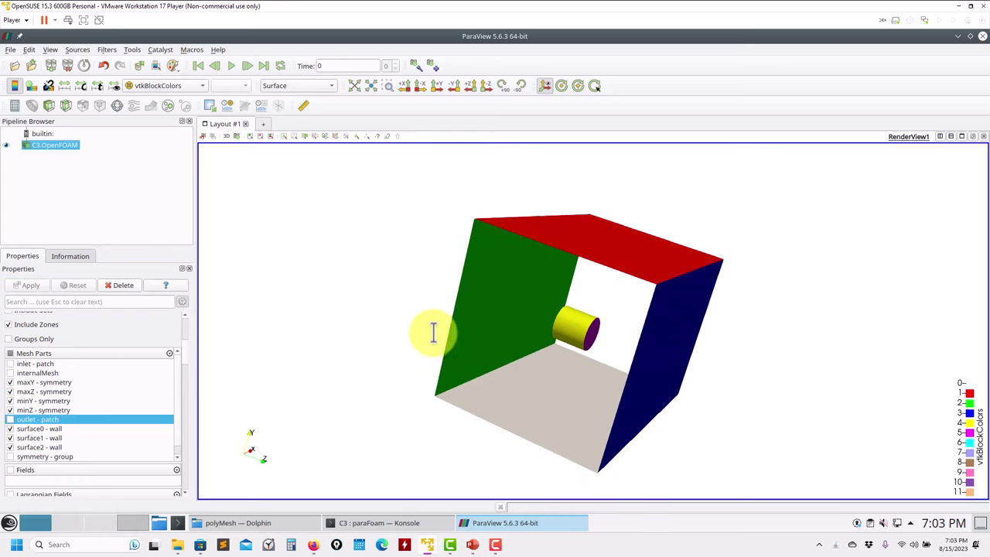
pyautogui.click(10, 429)
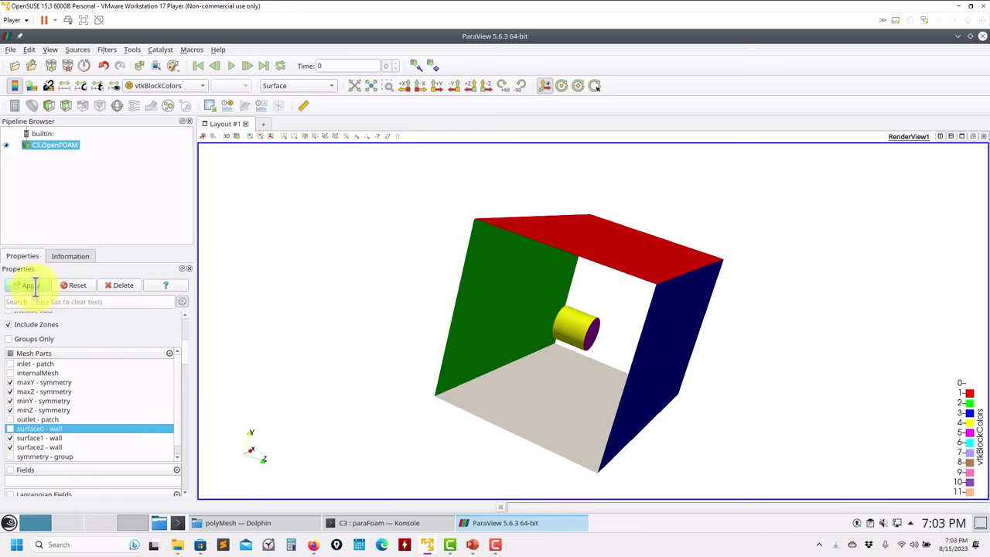
pyautogui.click(29, 285)
pyautogui.click(10, 438)
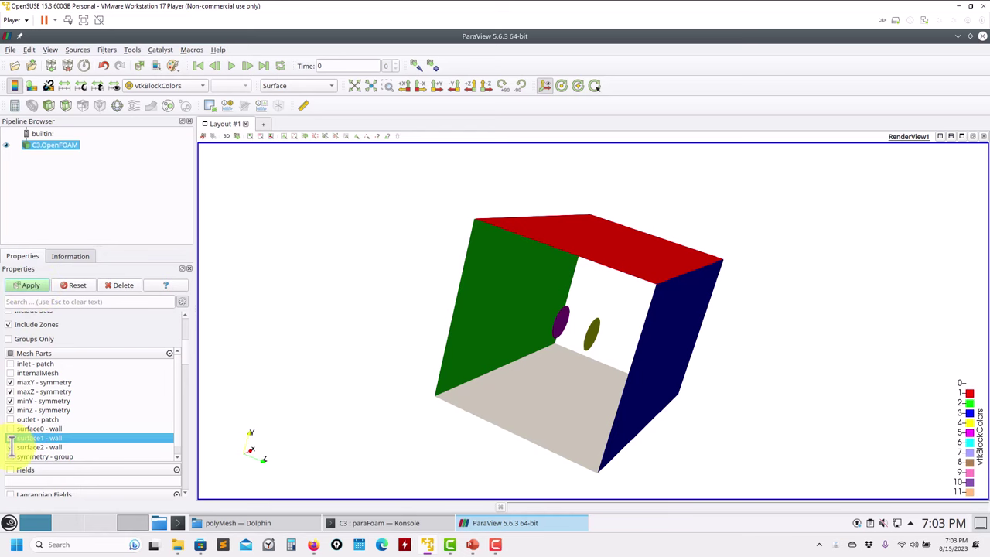
pyautogui.click(10, 447)
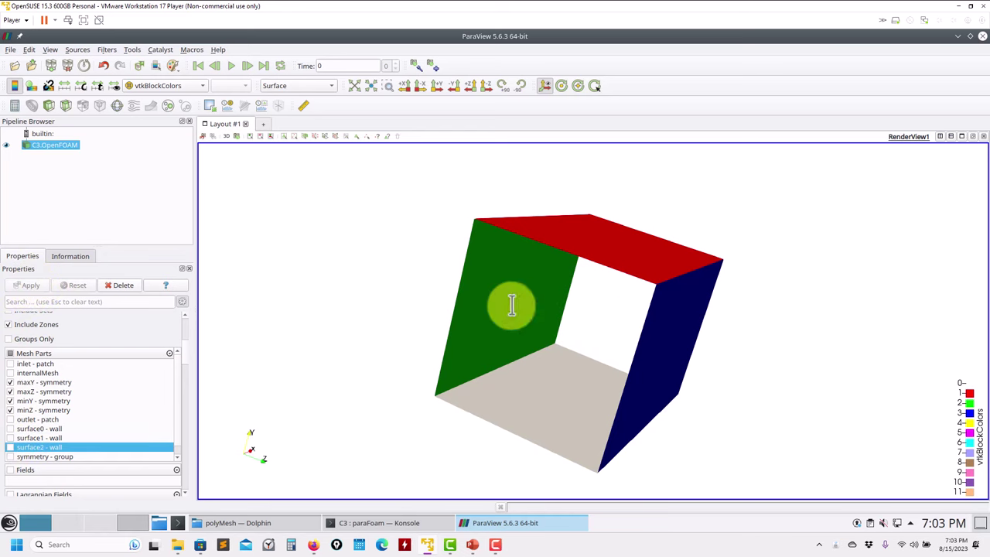
pyautogui.moveTo(541, 338); pyautogui.dragTo(963, 97)
# Close ParaView, view the polyMesh folder's files in the file manager, and return to the terminal
pyautogui.click(981, 35)
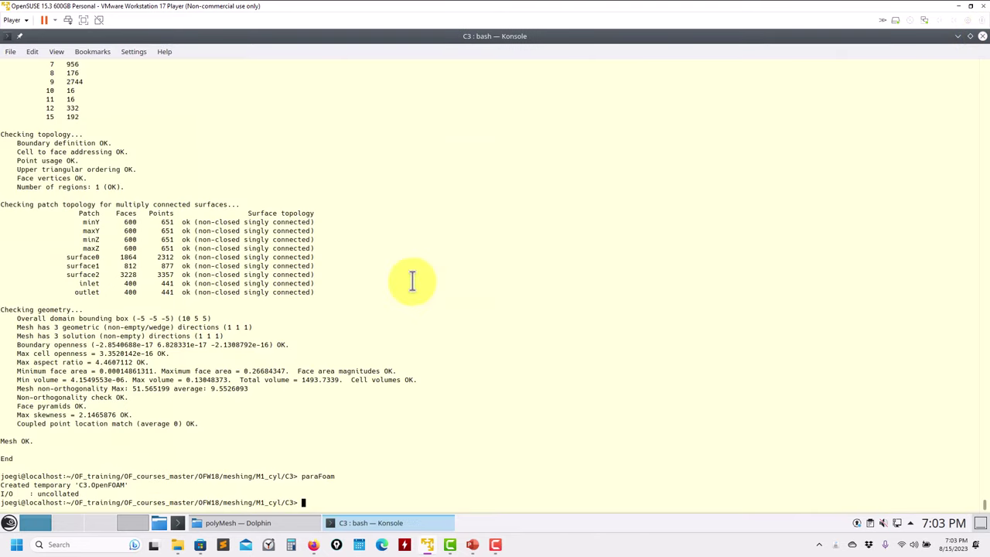
pyautogui.click(251, 523)
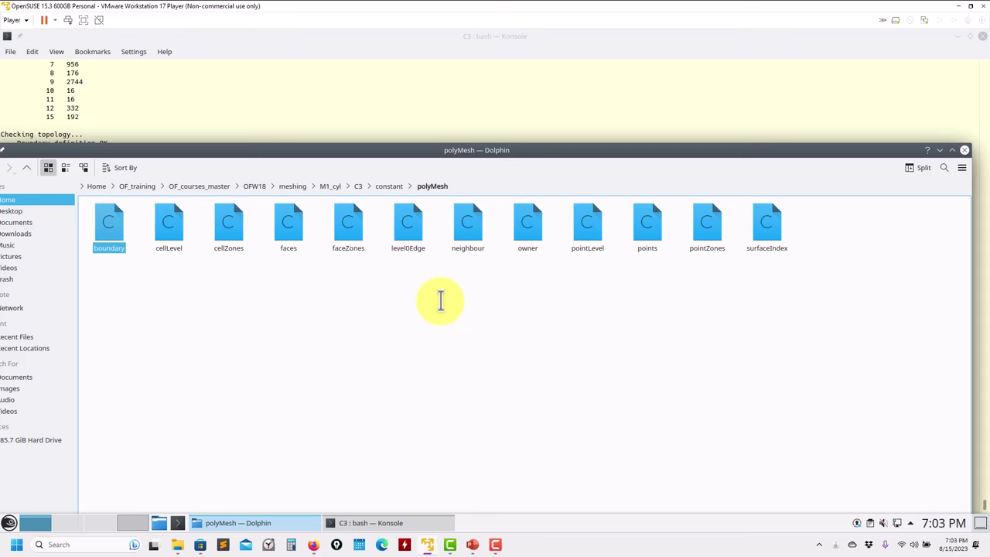
pyautogui.click(945, 150)
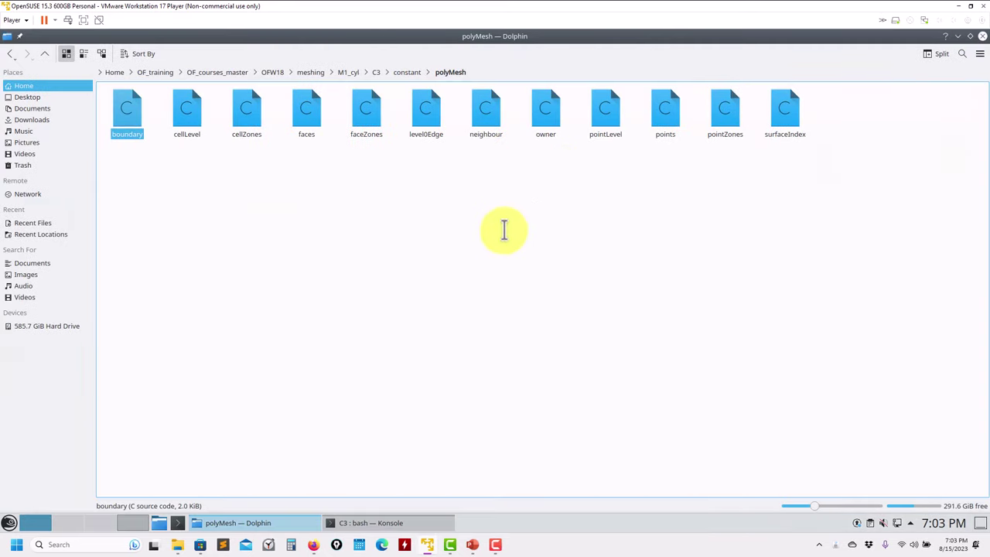
pyautogui.click(958, 37)
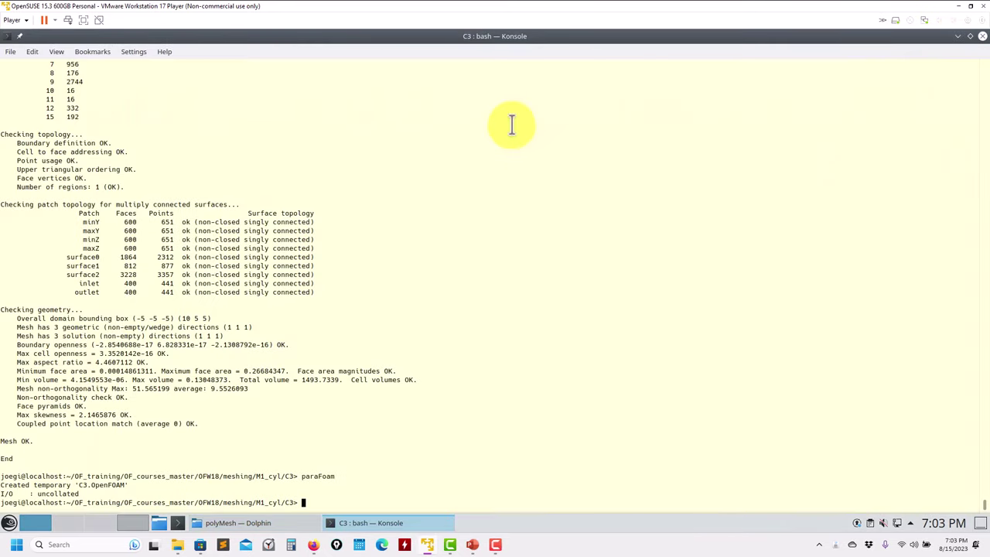
# Clear the terminal and list the contents of the C3 case directory
pyautogui.write('clear')
pyautogui.press('Return')
pyautogui.write('ls')
pyautogui.press('Return')
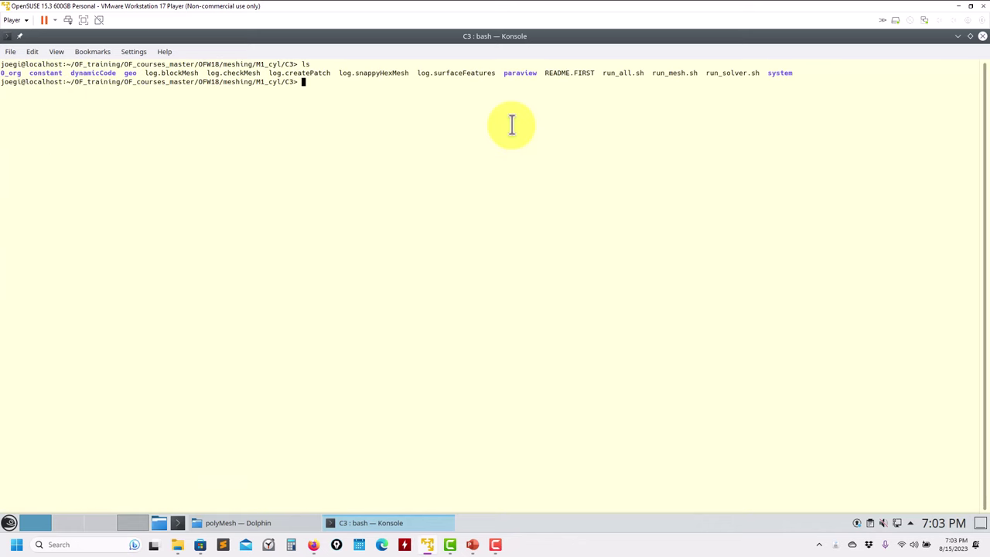
pyautogui.write('ls')
pyautogui.press('Return')
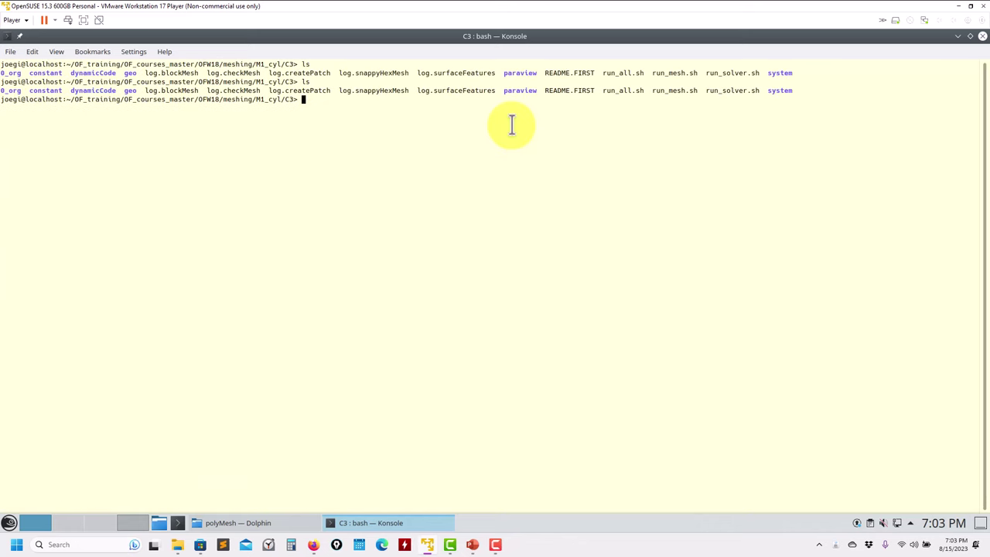
pyautogui.write('clear')
pyautogui.press('Return')
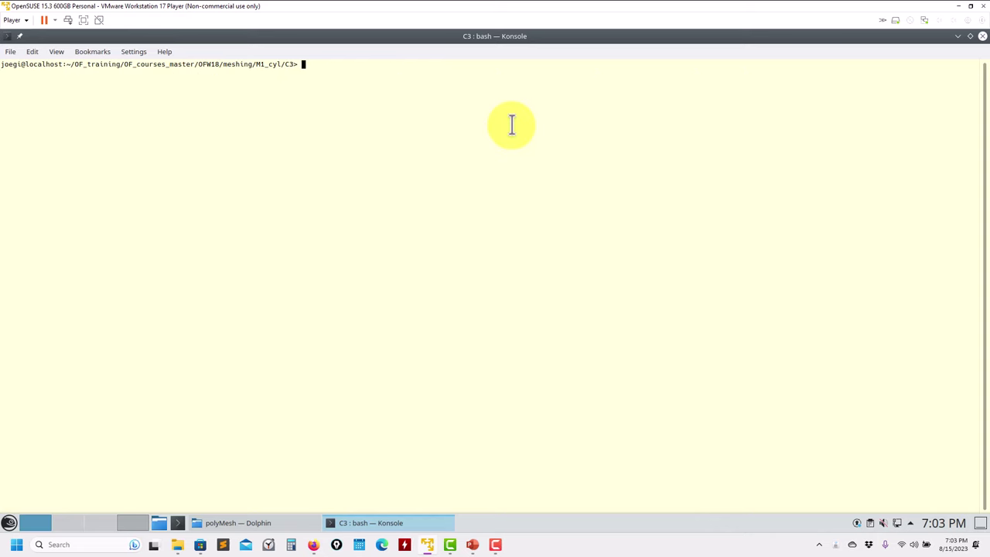
pyautogui.write('ls')
pyautogui.press('Return')
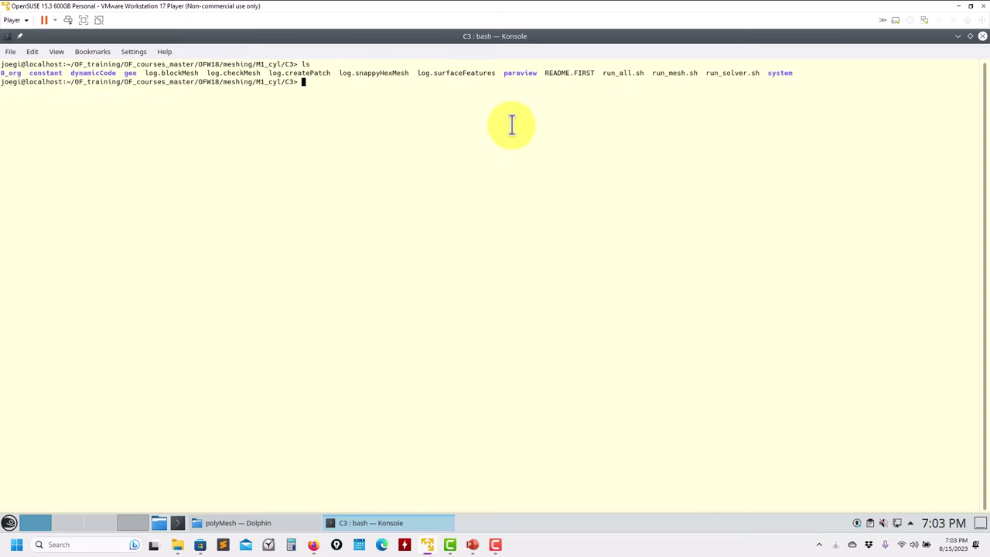
# Open run_mesh.sh from the C3 case folder in the text editor
pyautogui.click(261, 521)
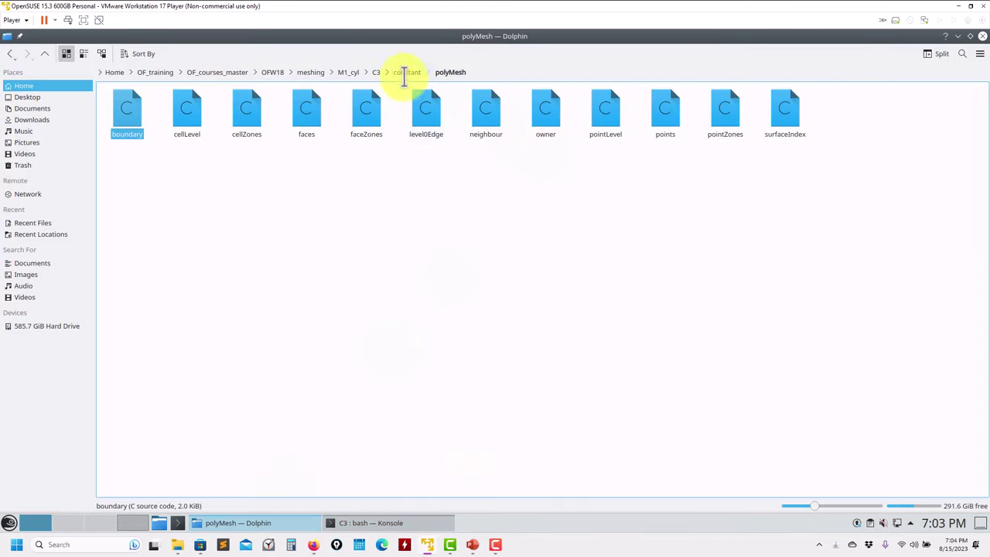
pyautogui.click(376, 72)
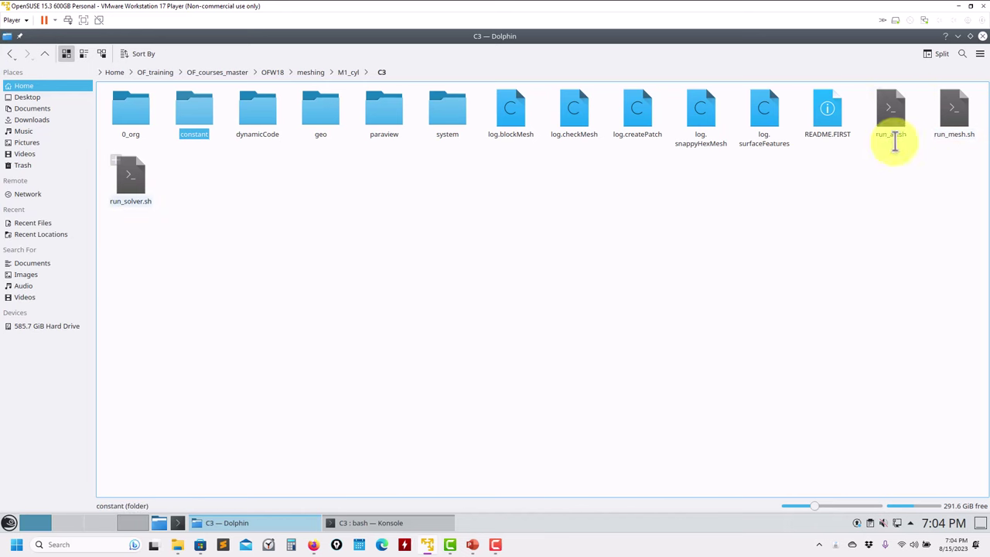
pyautogui.rightClick(953, 109)
pyautogui.moveTo(915, 130)
pyautogui.click(782, 162)
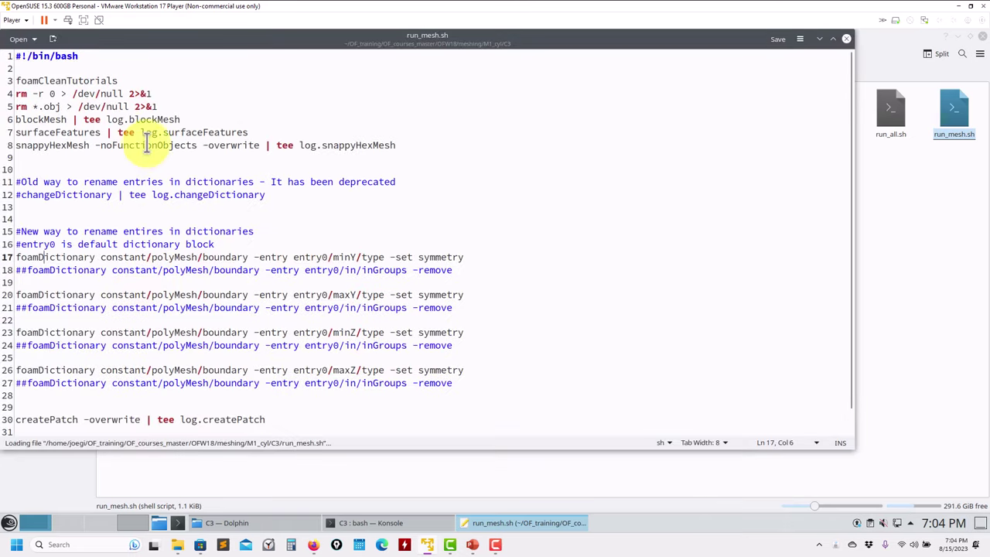
# Highlight the -overwrite option in run_mesh.sh and copy the whole snappyHexMesh command line
pyautogui.doubleClick(239, 145)
pyautogui.click(431, 153)
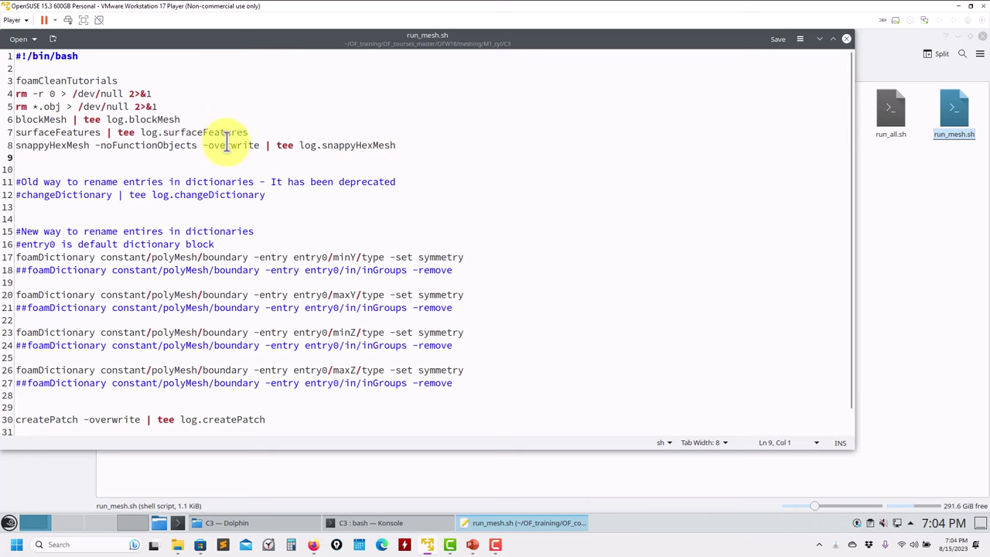
pyautogui.moveTo(409, 150); pyautogui.dragTo(4, 152)
pyautogui.hotkey('ctrl', 'c')
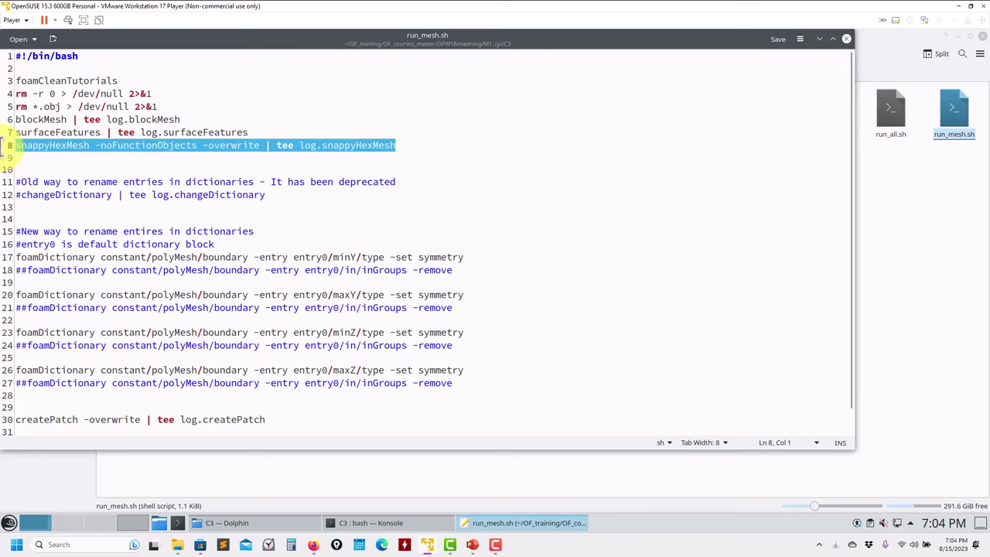
# Check the contents of the C3 case's constant folder and its polyMesh subfolder in the file manager
pyautogui.click(871, 156)
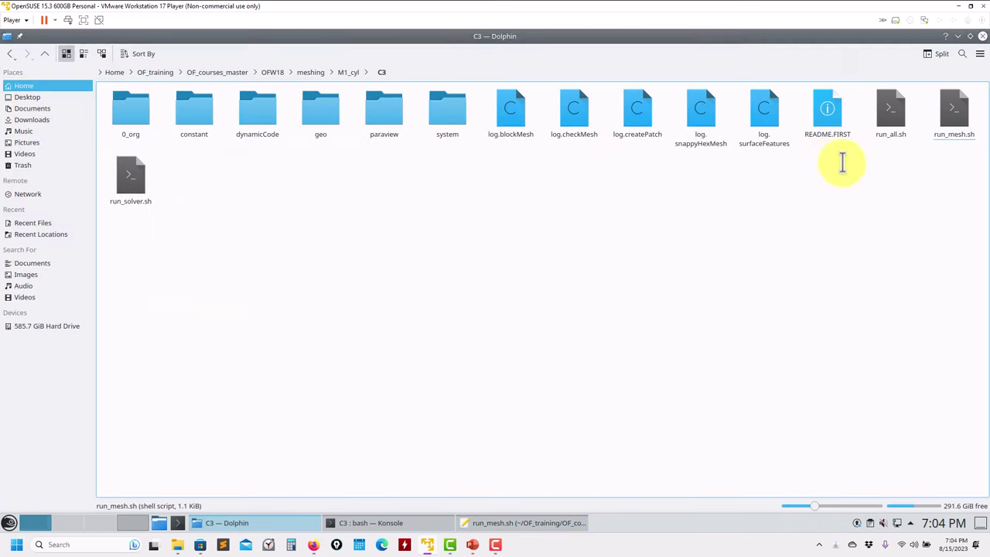
pyautogui.click(205, 109)
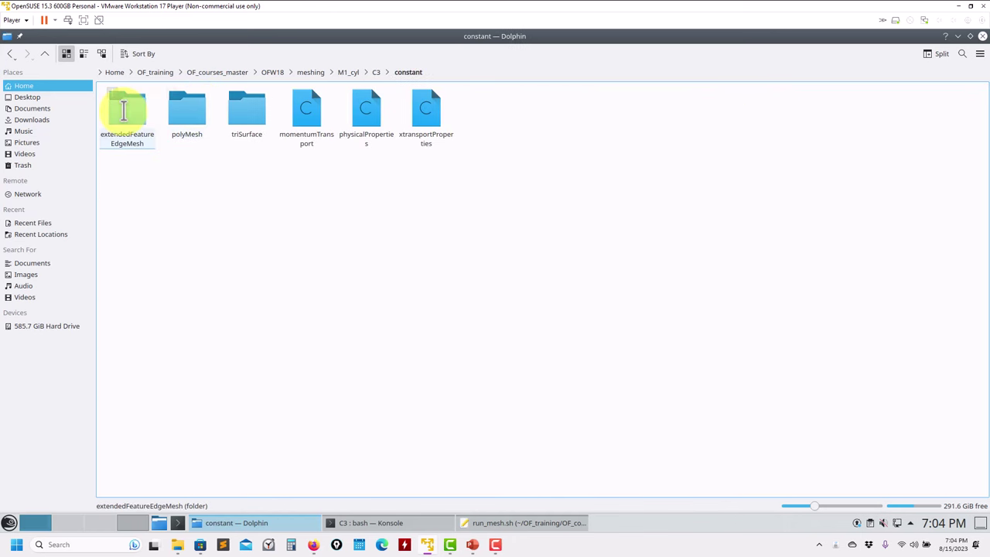
pyautogui.click(189, 109)
# Paste a copy of the snappyHexMesh command below the original without the -overwrite option, save run_mesh.sh, and run it from the terminal
pyautogui.click(481, 523)
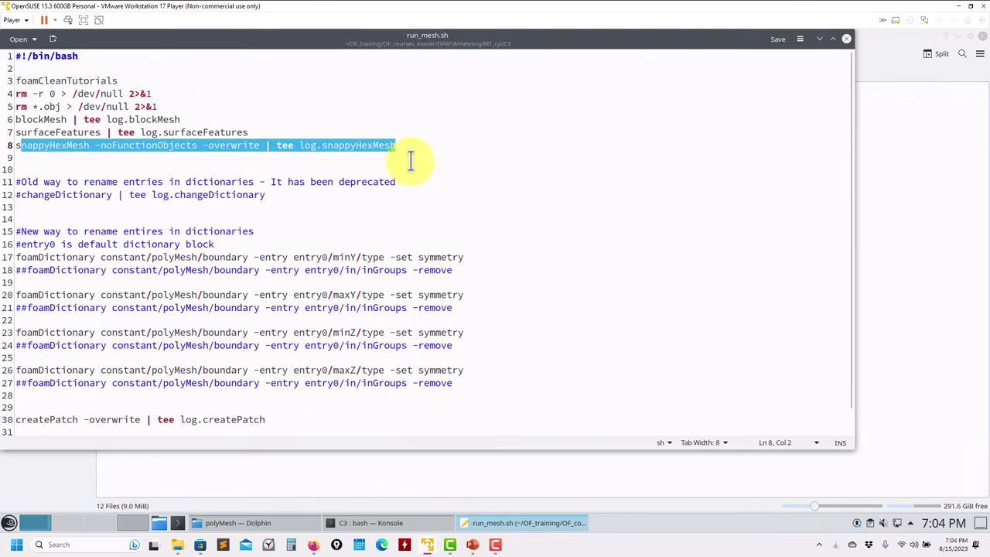
pyautogui.click(417, 149)
pyautogui.press('Return')
pyautogui.hotkey('ctrl', 'v')
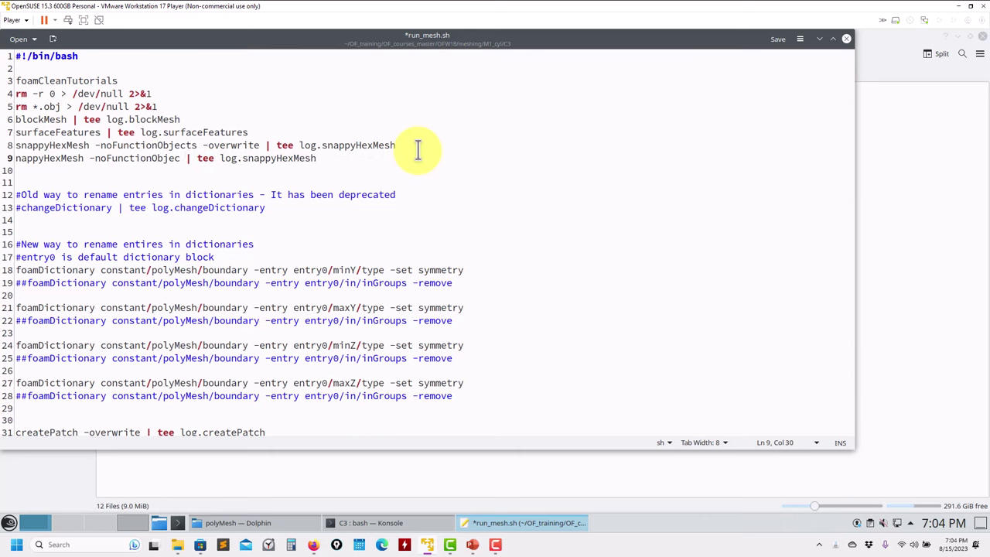
pyautogui.hotkey('ctrl', 's')
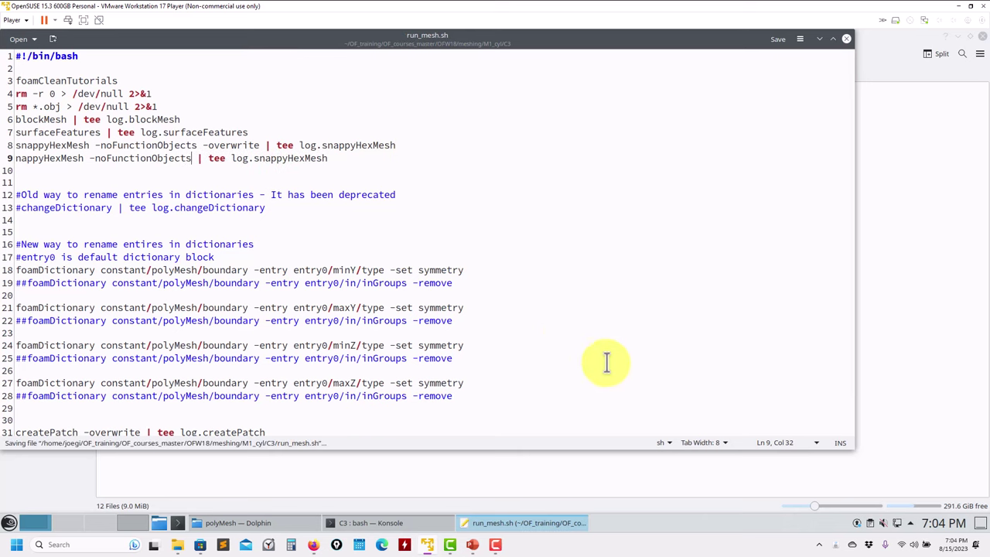
pyautogui.click(400, 522)
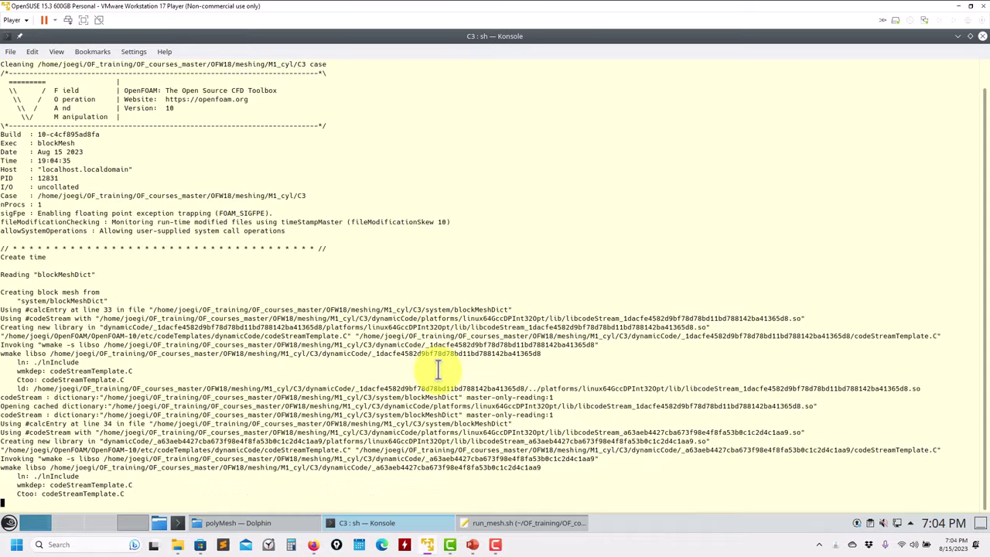
# Insert the comment "#No intermediate steps" between the two snappyHexMesh commands in run_mesh.sh, preceded by a blank line
pyautogui.click(517, 523)
pyautogui.click(416, 145)
pyautogui.press('Return')
pyautogui.press('Return')
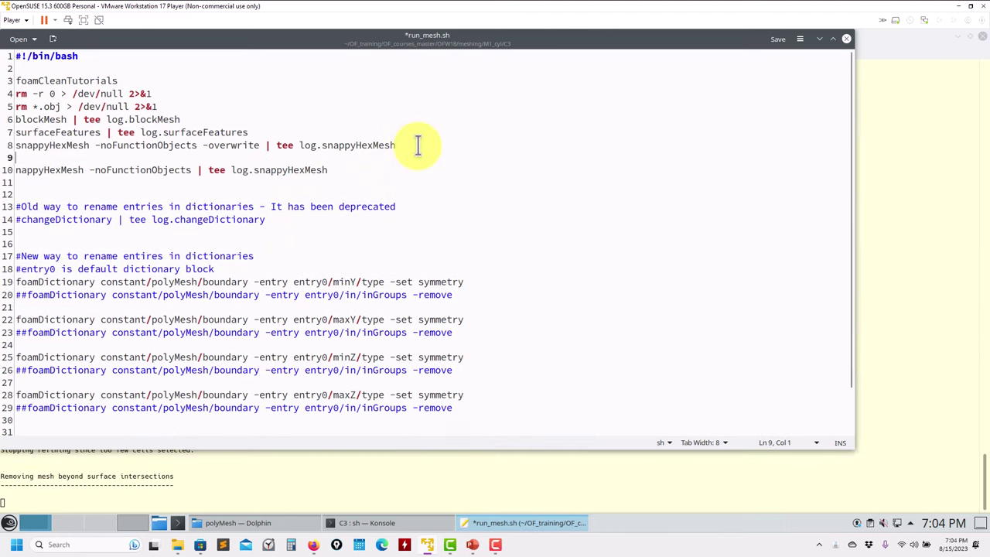
pyautogui.write('#No intermedi')
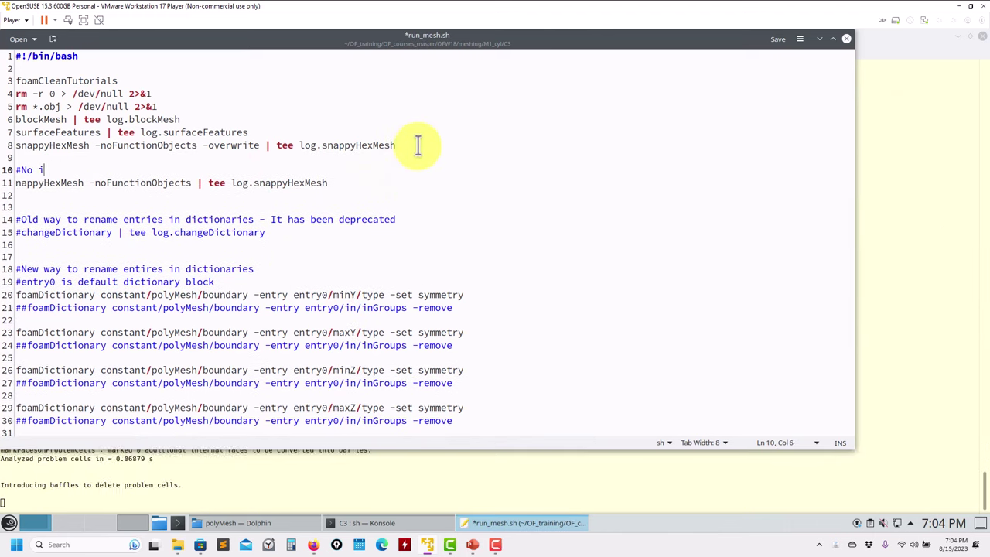
pyautogui.write('steps')
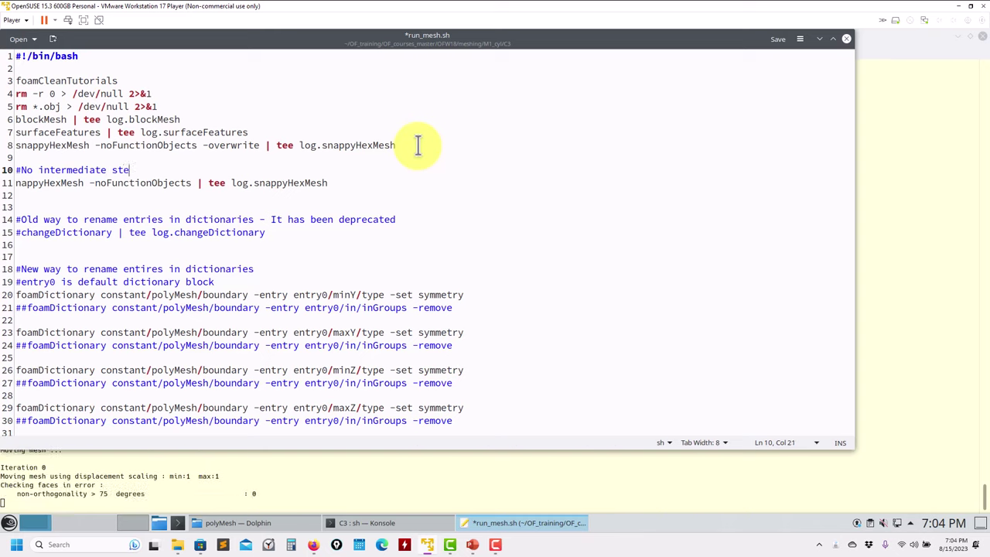
# Insert a blank line above the first snappyHexMesh command and abort the meshing script running in the terminal
pyautogui.click(285, 133)
pyautogui.press('Return')
pyautogui.click(326, 487)
pyautogui.hotkey('ctrl', 'c')
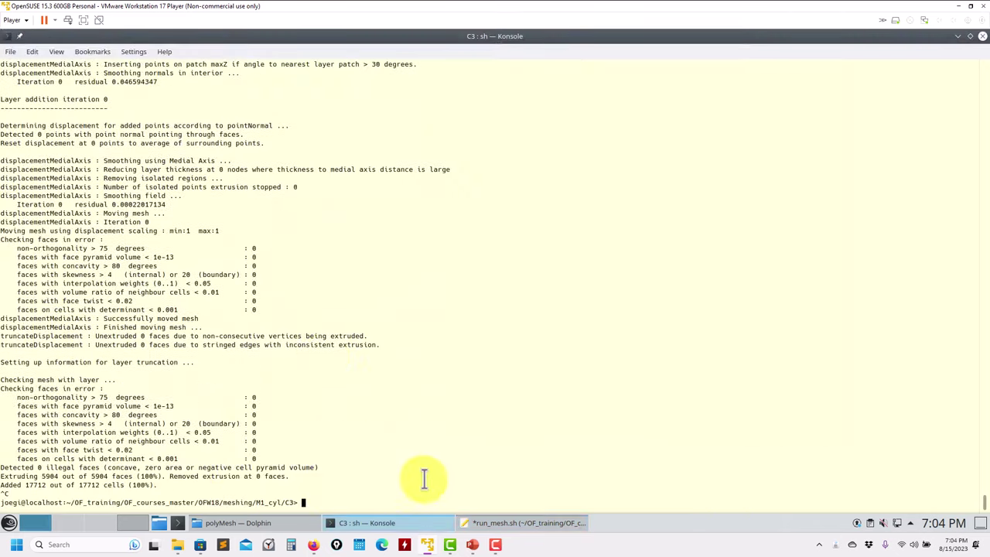
# Label the -overwrite command "#No intermediate steps" and the other "#Intermediate steps", comment out the -overwrite command, and save run_mesh.sh
pyautogui.click(497, 524)
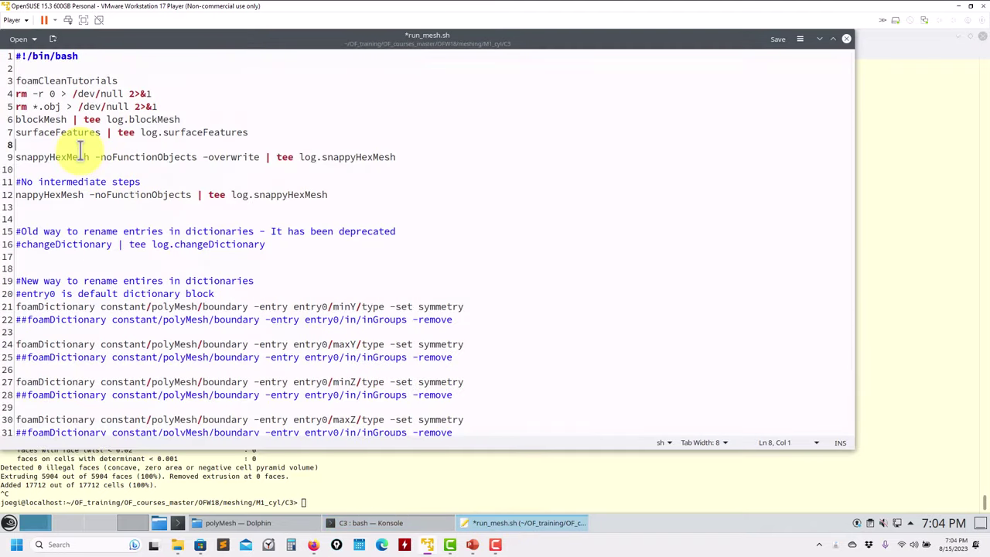
pyautogui.press('Return')
pyautogui.write('#')
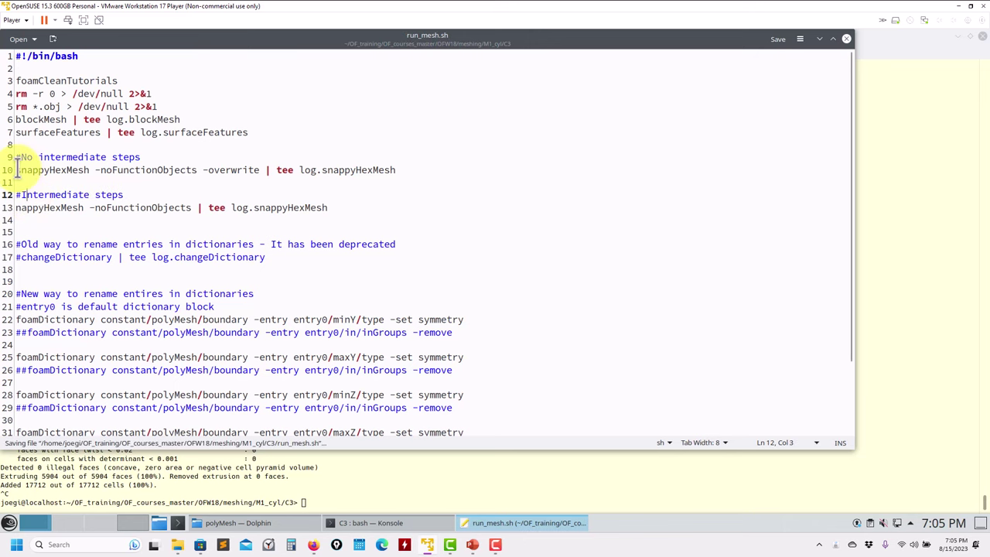
pyautogui.write('#')
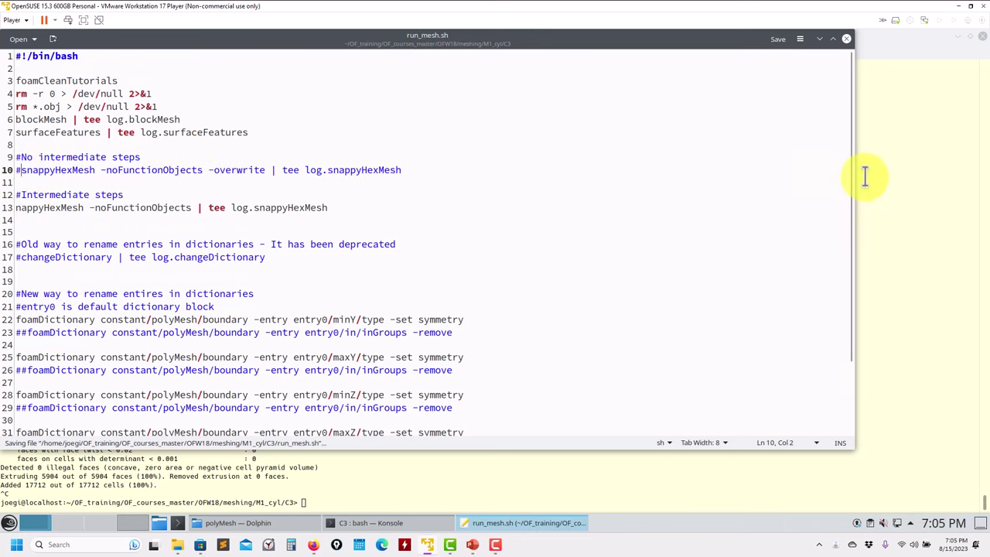
# Run the meshing script with sh run_mesh.sh in the C3 terminal and return to the script in the text editor
pyautogui.click(864, 178)
pyautogui.write('sh run_mesh.sh')
pyautogui.press('Return')
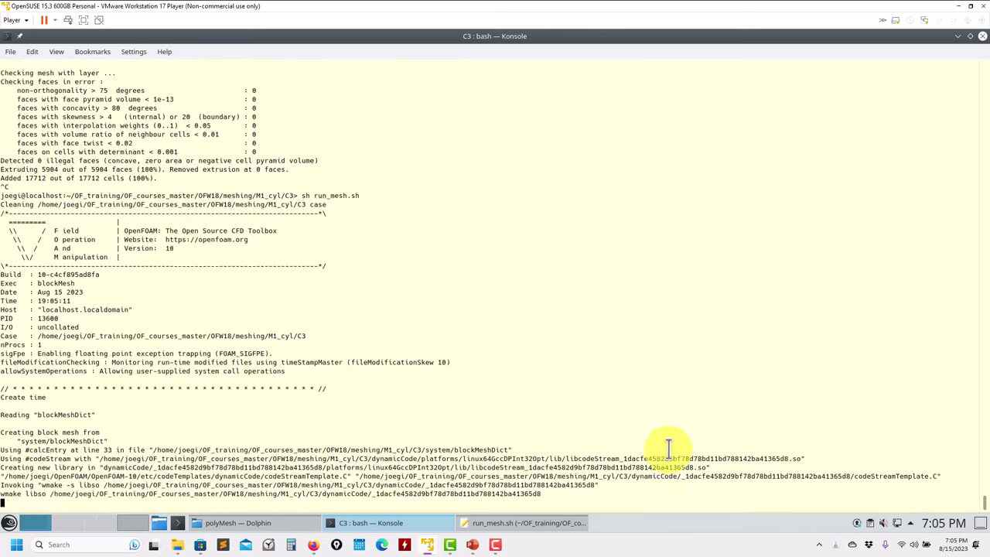
pyautogui.click(541, 523)
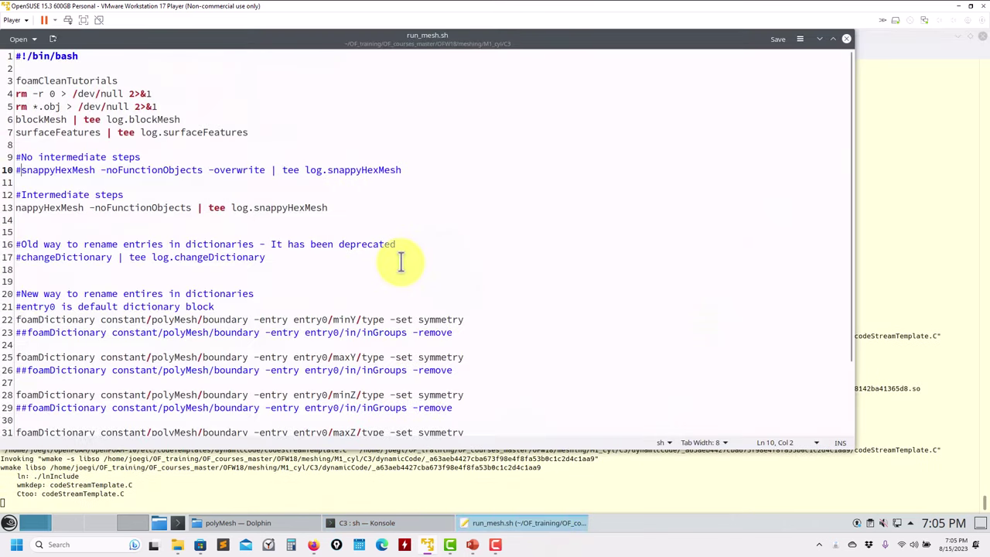
# Save run_mesh.sh and open controlDict from the C3 case's system folder in the text editor
pyautogui.hotkey('ctrl', 's')
pyautogui.hotkey('alt', 'Tab')
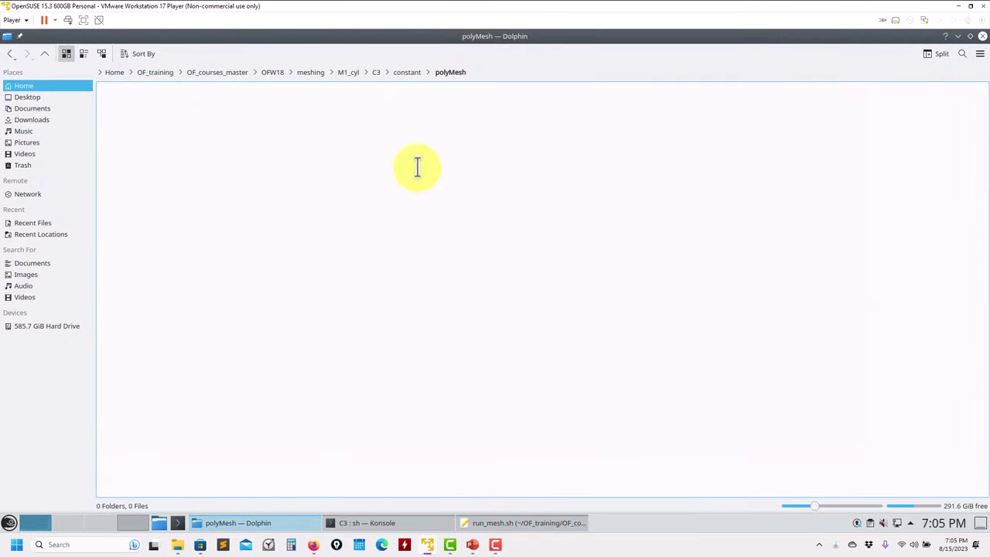
pyautogui.click(403, 71)
pyautogui.click(378, 72)
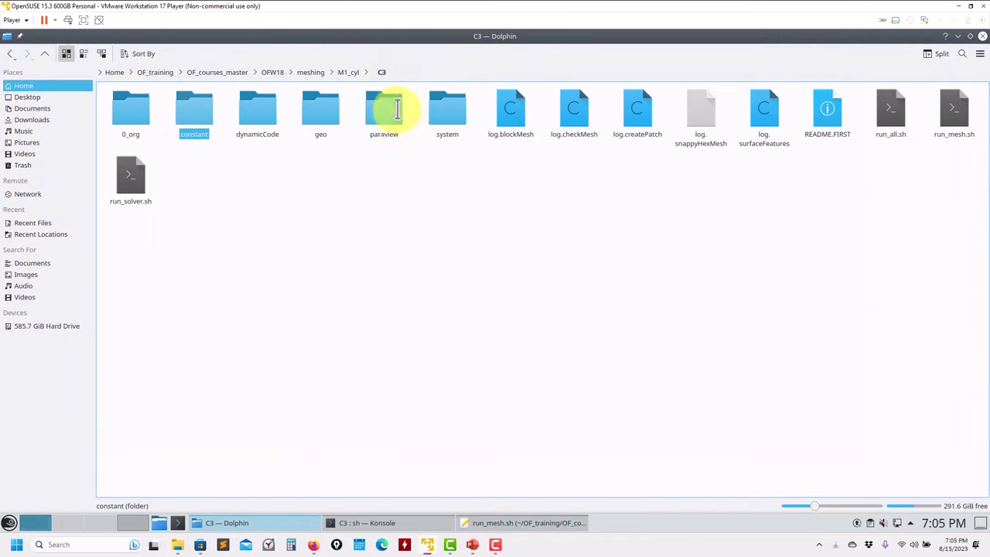
pyautogui.click(448, 113)
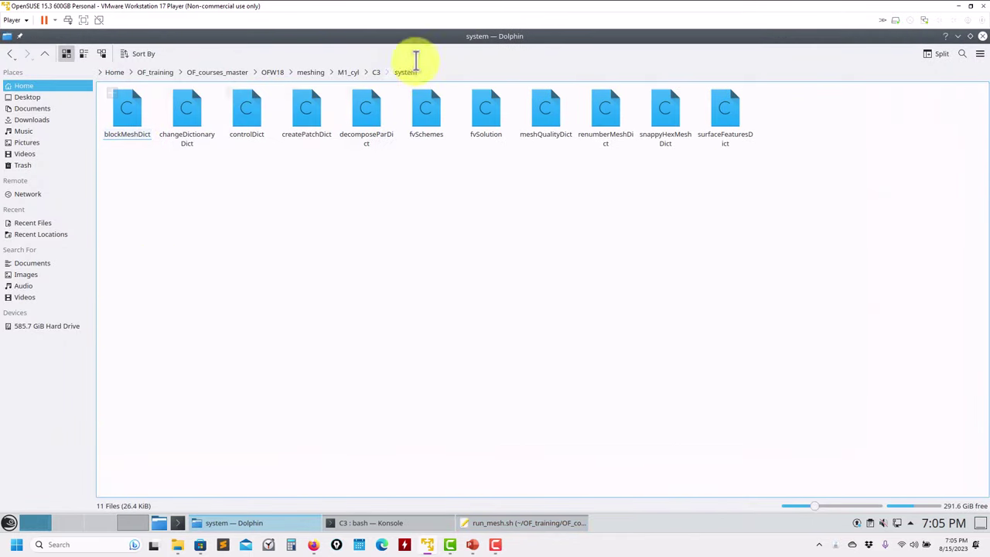
pyautogui.moveTo(457, 68); pyautogui.dragTo(644, 218)
pyautogui.moveTo(440, 294); pyautogui.dragTo(199, 184)
# In controlDict, comment out the startFrom startTime line, enable startFrom latestTime, and save the file
pyautogui.click(116, 203)
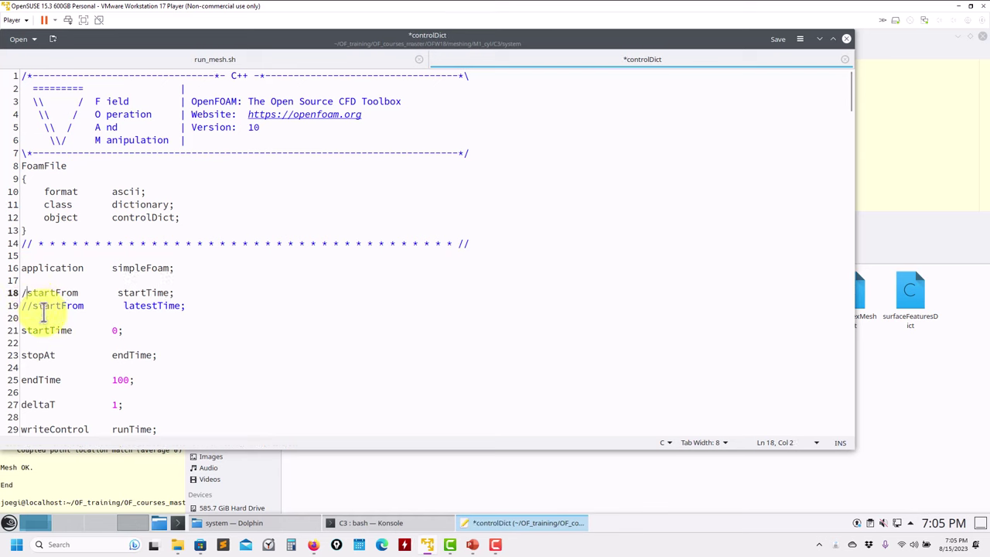
pyautogui.hotkey('ctrl', 's')
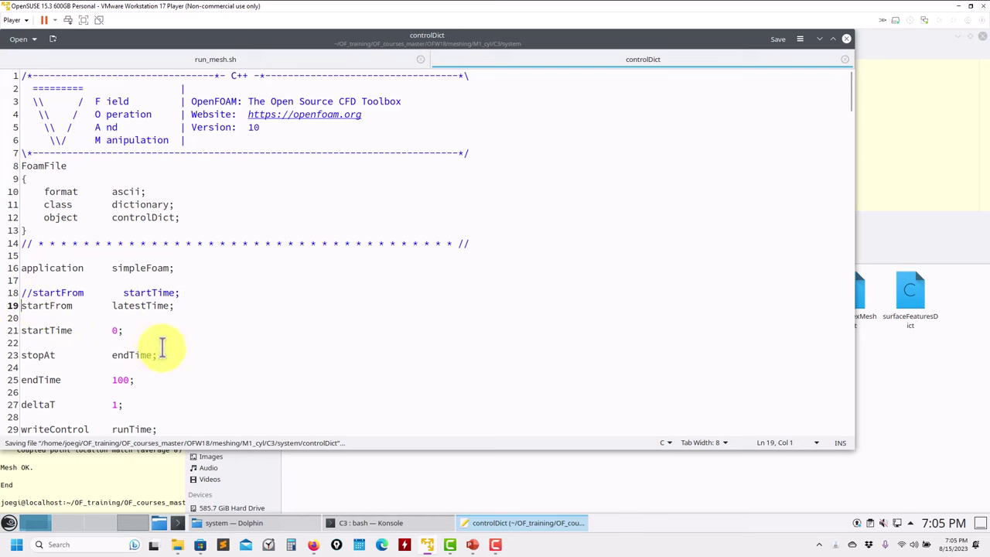
pyautogui.scroll(-2, 147, 357)
pyautogui.moveTo(125, 323); pyautogui.dragTo(51, 323)
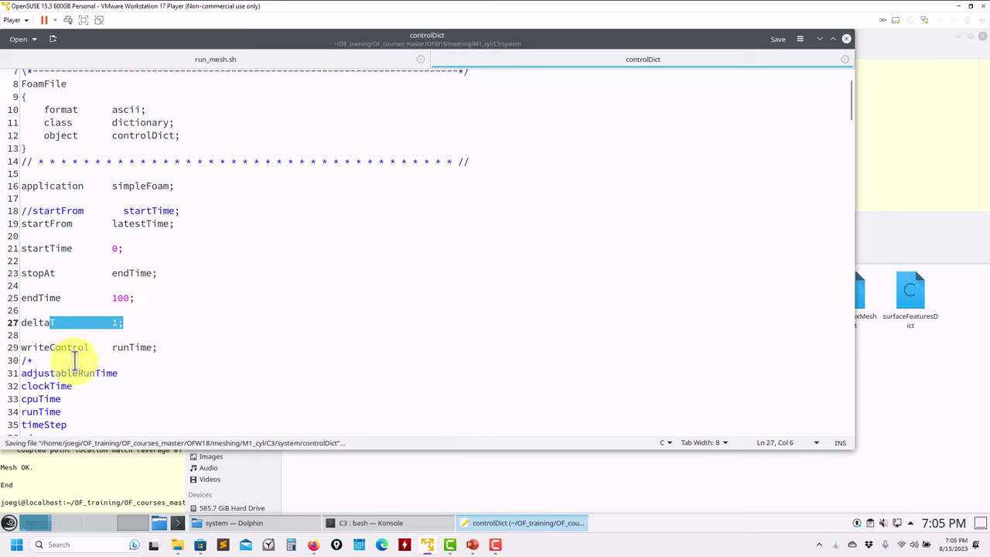
# Return the file manager to the C3 folder and list the case contents in the terminal with ls
pyautogui.click(480, 488)
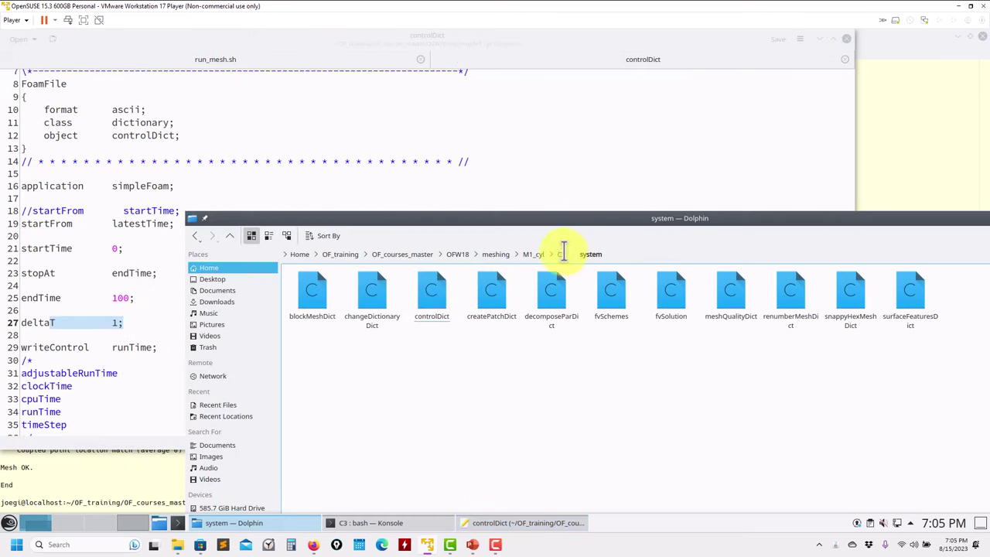
pyautogui.click(564, 254)
pyautogui.click(122, 335)
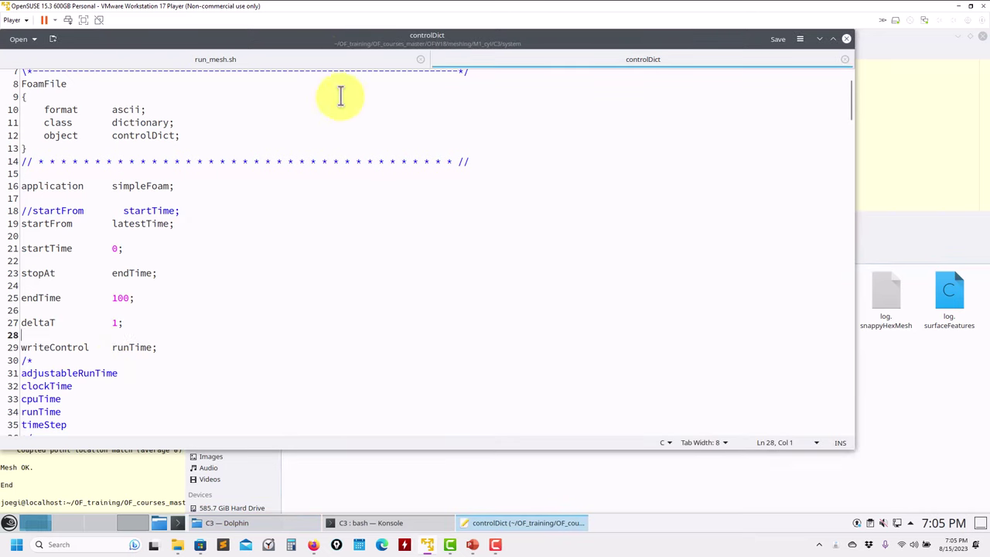
pyautogui.click(321, 58)
pyautogui.click(140, 473)
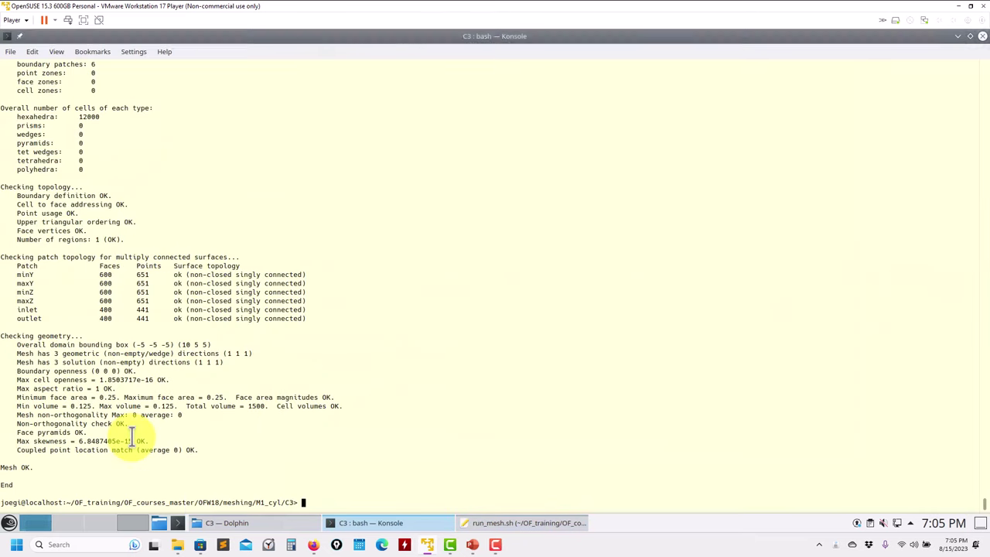
pyautogui.write('ls')
pyautogui.press('Return')
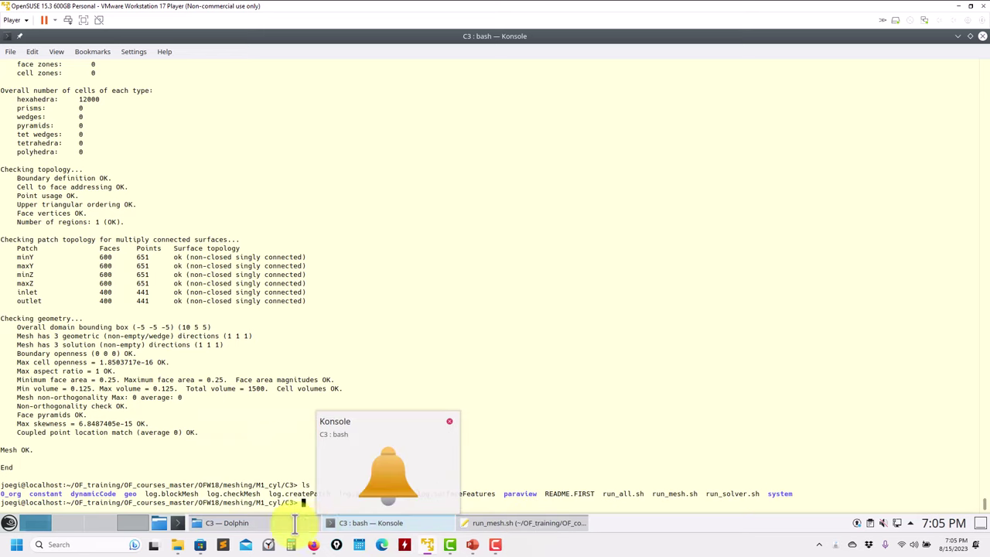
# Clean the C3 case with foamCleanTutorials and run the meshing script with sh run_mesh.sh
pyautogui.click(294, 524)
pyautogui.click(423, 151)
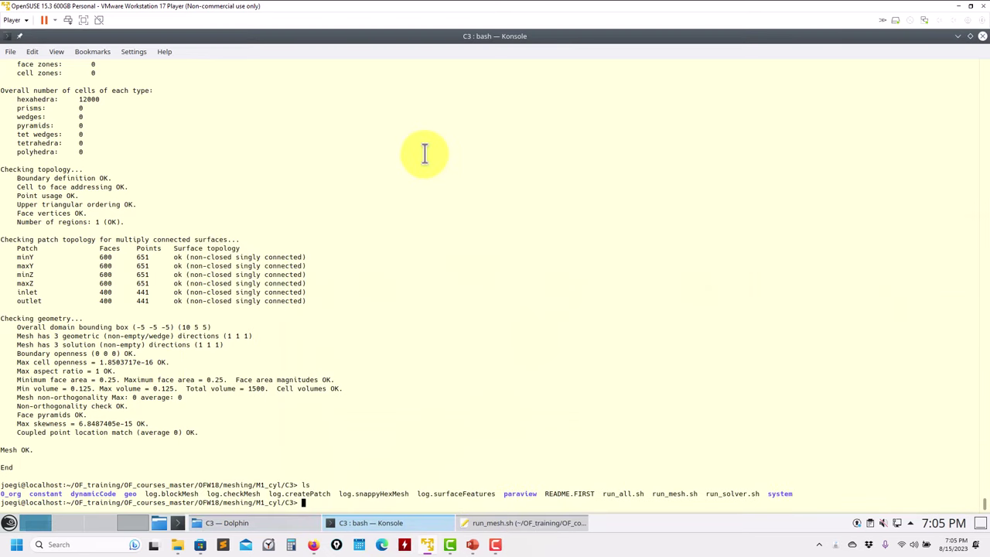
pyautogui.write('foamCleanT')
pyautogui.press('Tab')
pyautogui.press('Return')
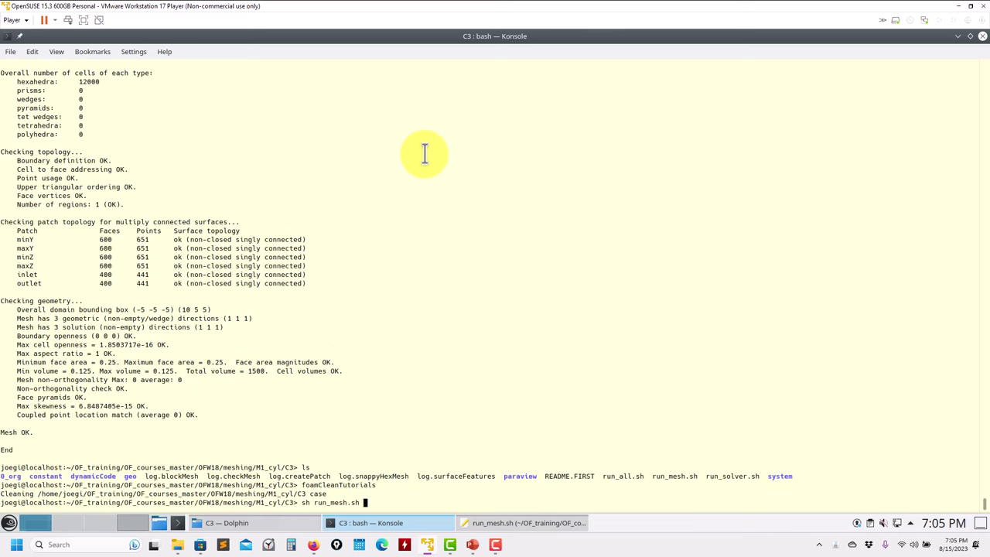
pyautogui.press('Return')
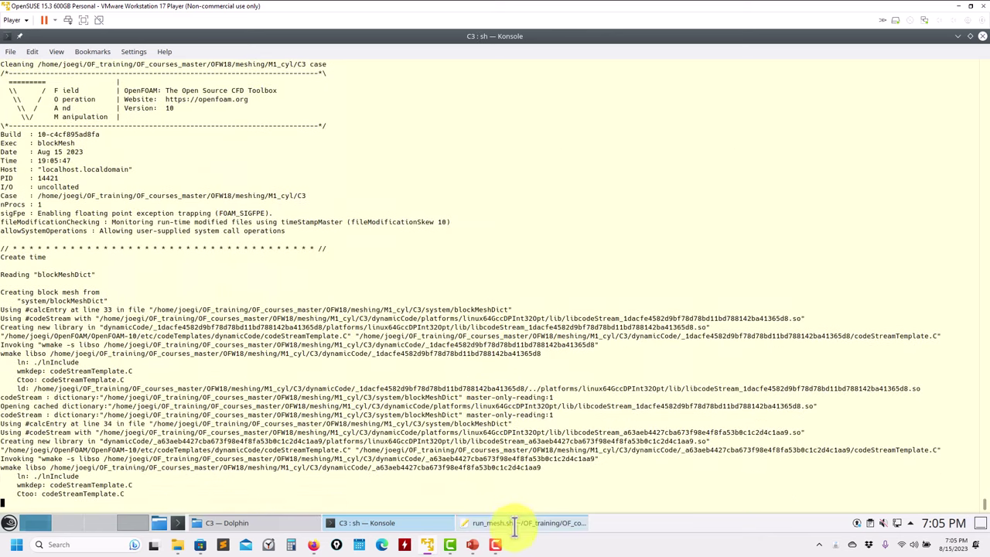
# Correct the misspelled command under "#Intermediate steps" to snappyHexMesh, save run_mesh.sh, and rerun the meshing script in the C3 terminal
pyautogui.click(515, 524)
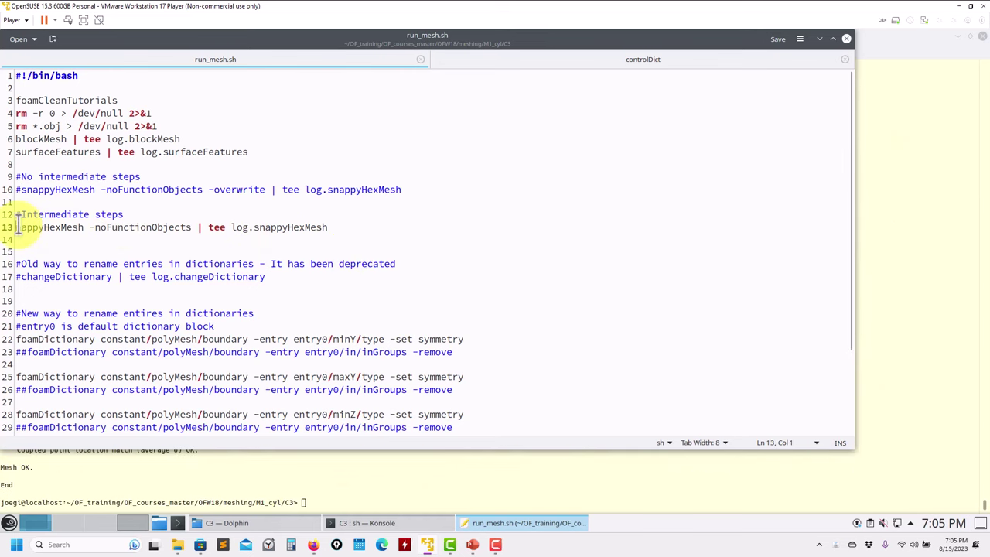
pyautogui.write('#')
pyautogui.hotkey('ctrl', 's')
pyautogui.click(300, 475)
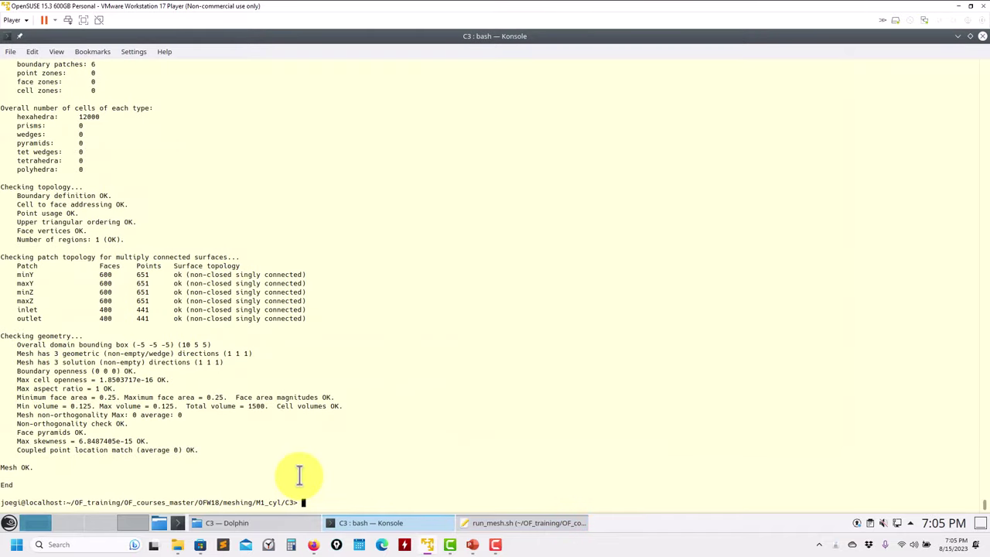
pyautogui.press('Return')
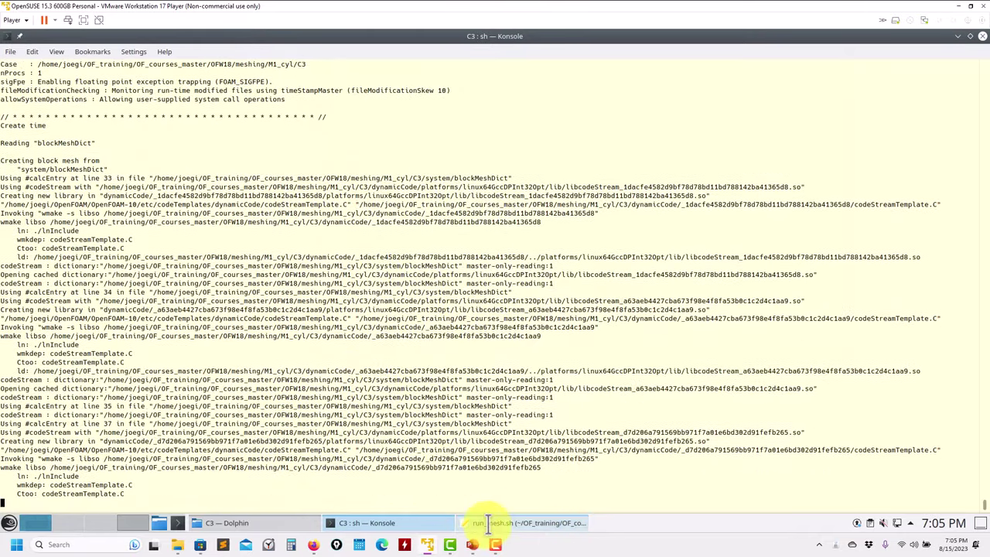
pyautogui.moveTo(488, 524)
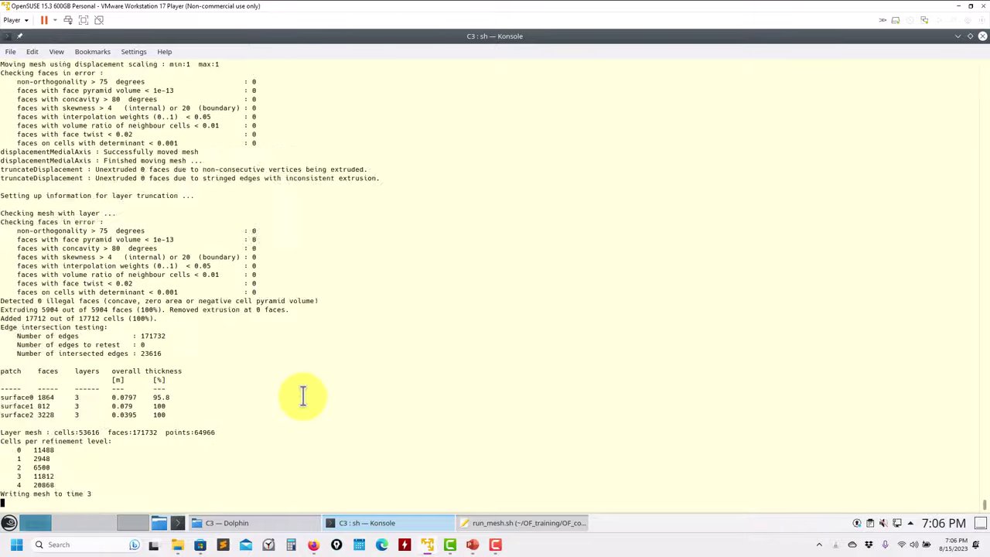
# Delete the time folder 3 from the C3 case folder in the file manager
pyautogui.click(224, 523)
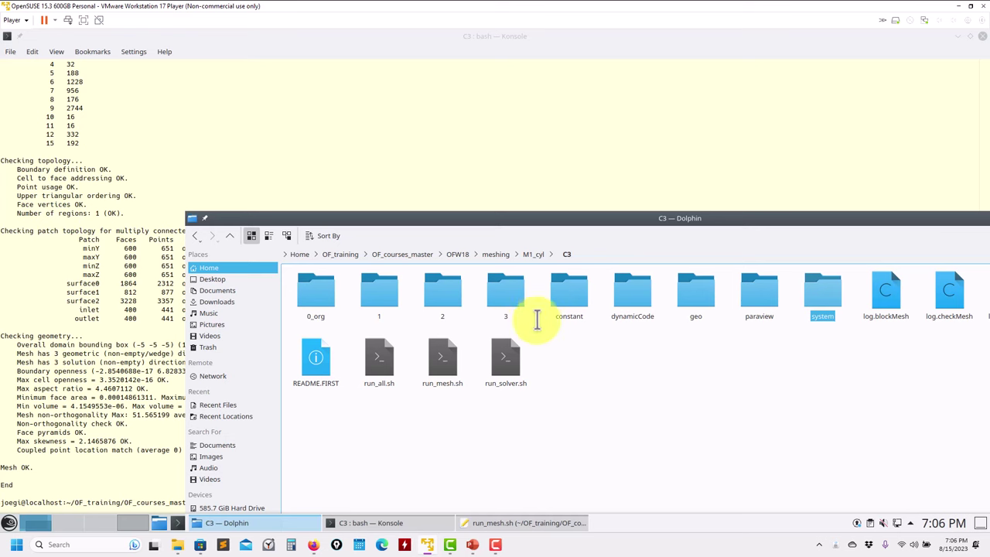
pyautogui.click(507, 294)
pyautogui.press('F2')
pyautogui.press('Delete')
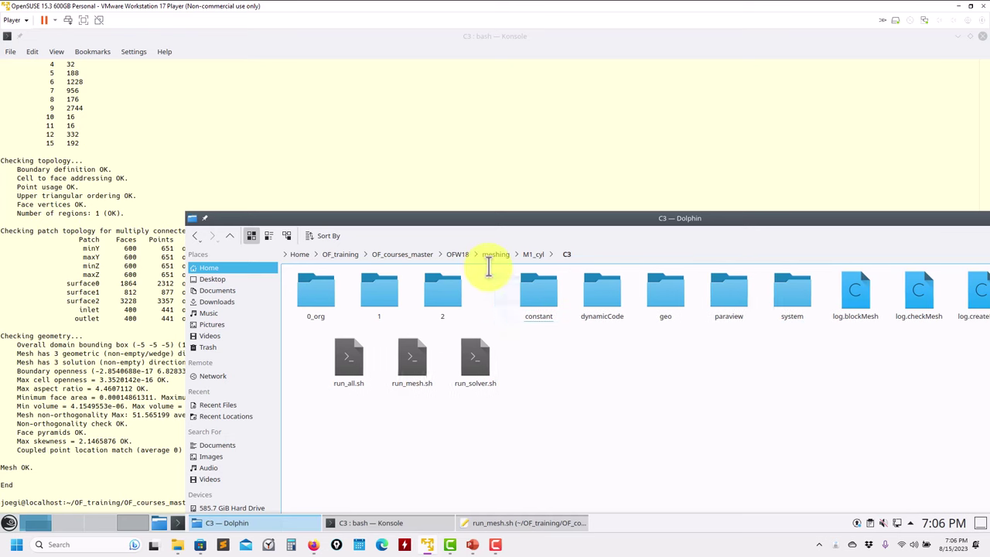
# Check the snappyHexMesh commands in run_mesh.sh and open snappyHexMeshDict from the C3 system folder in the text editor
pyautogui.click(473, 523)
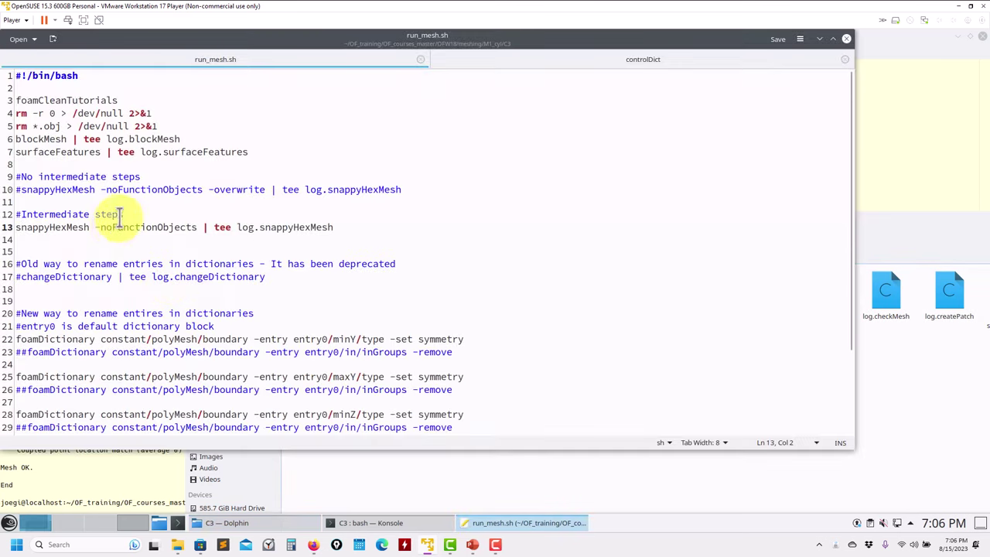
pyautogui.click(920, 333)
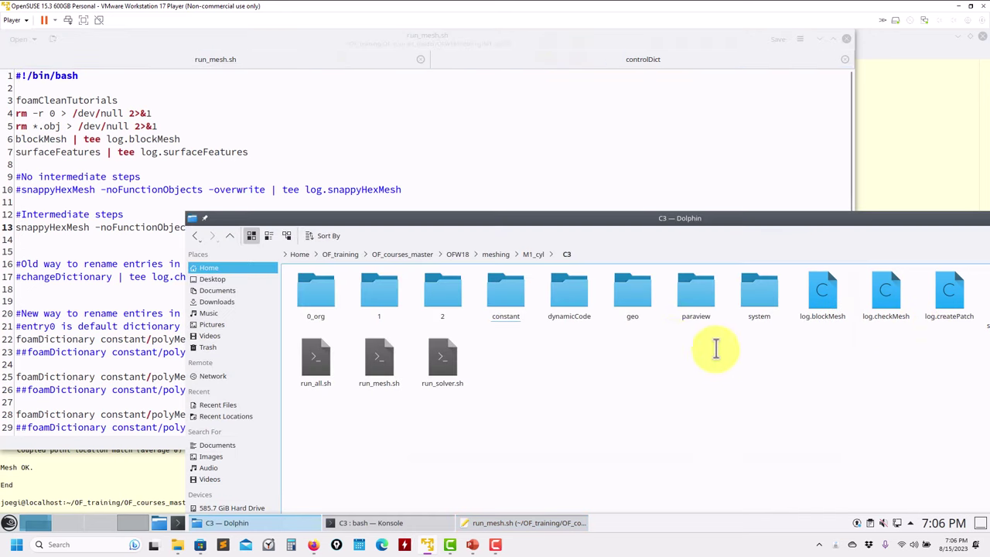
pyautogui.doubleClick(754, 305)
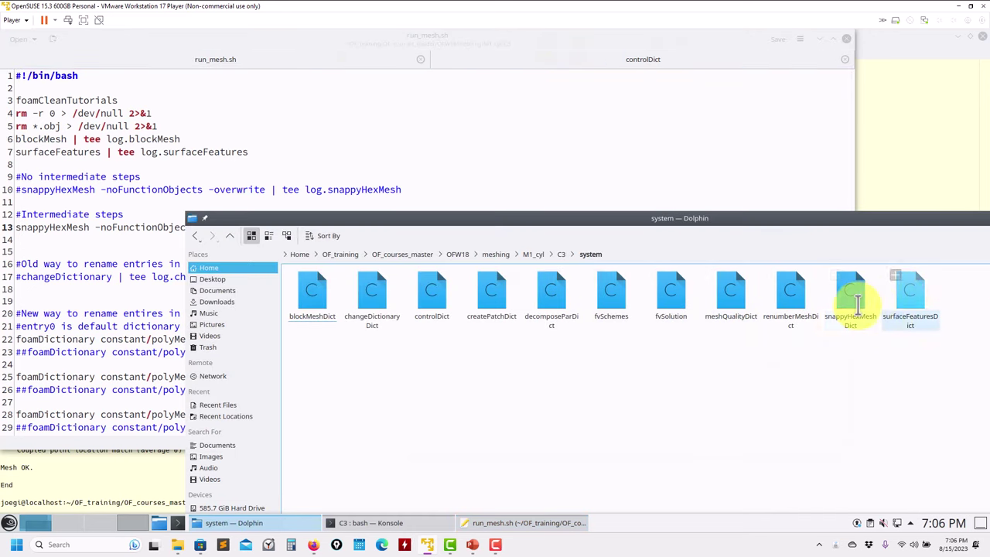
pyautogui.moveTo(850, 294); pyautogui.dragTo(526, 111)
# Set castellatedMesh and snap to false in snappyHexMeshDict, save it, and review the layer settings and the controlDict start settings
pyautogui.scroll(10, 331, 224)
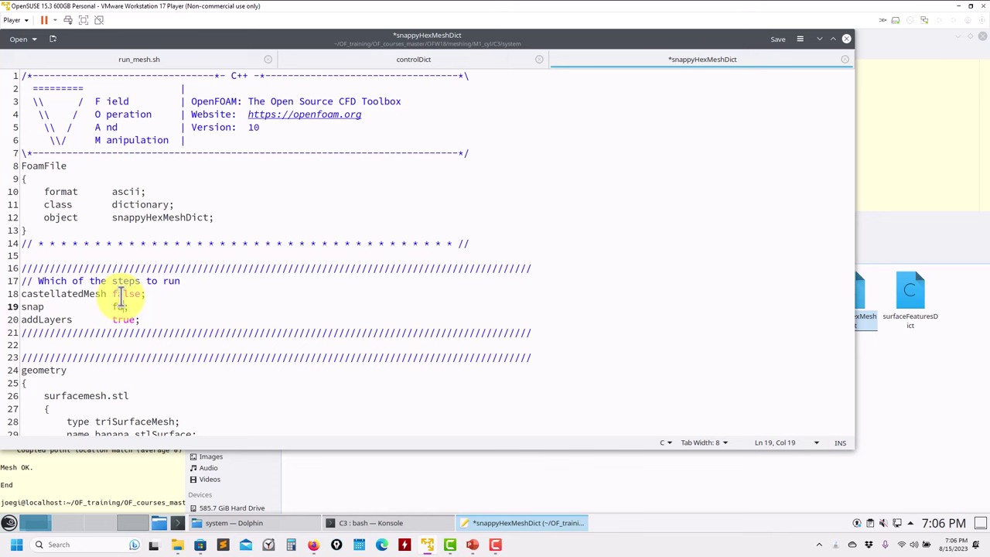
pyautogui.hotkey('ctrl', 's')
pyautogui.scroll(-20, 189, 313)
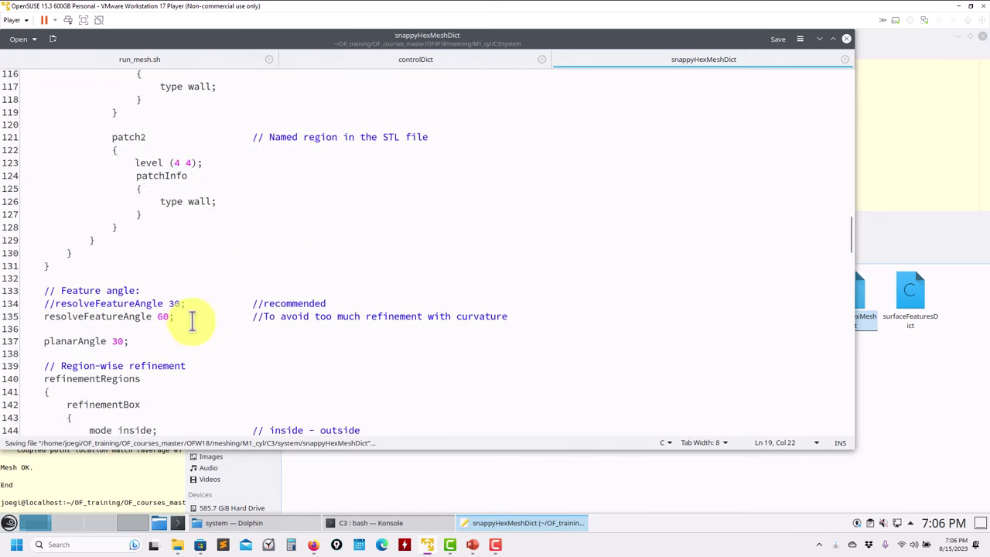
pyautogui.scroll(-14, 190, 323)
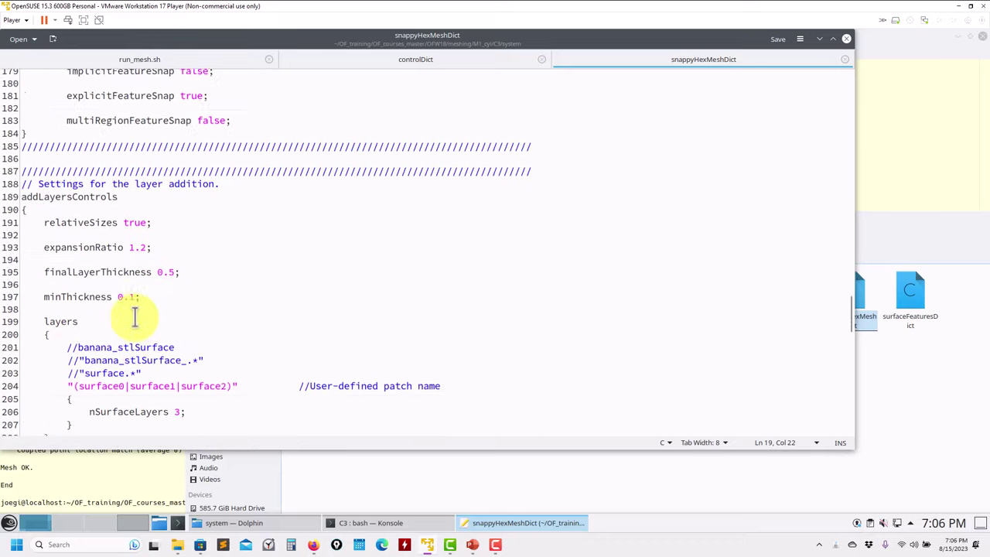
pyautogui.click(331, 62)
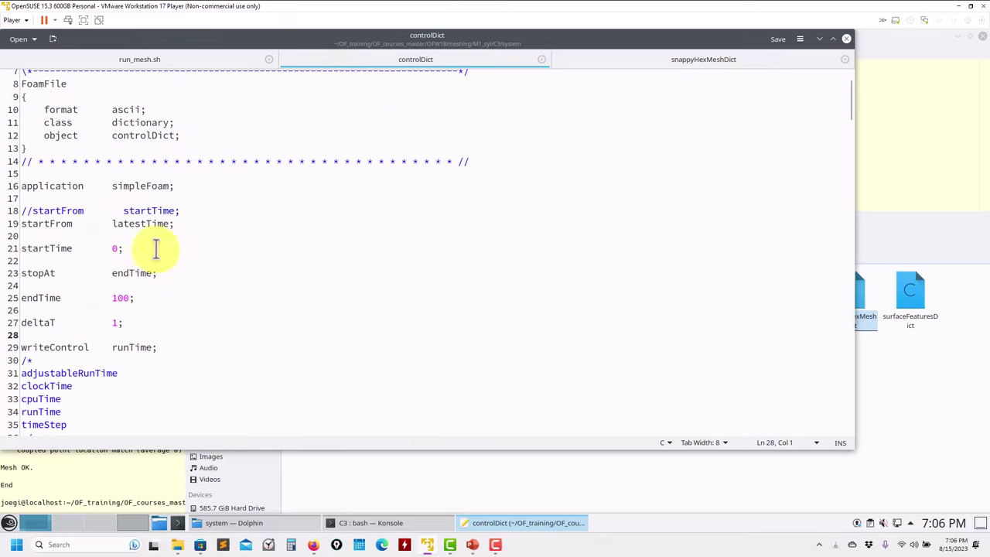
# Restore castellatedMesh and snap to true in snappyHexMeshDict and save the file
pyautogui.click(731, 59)
pyautogui.press('BackSpace')
pyautogui.press('BackSpace')
pyautogui.press('BackSpace')
pyautogui.press('BackSpace')
pyautogui.press('BackSpace')
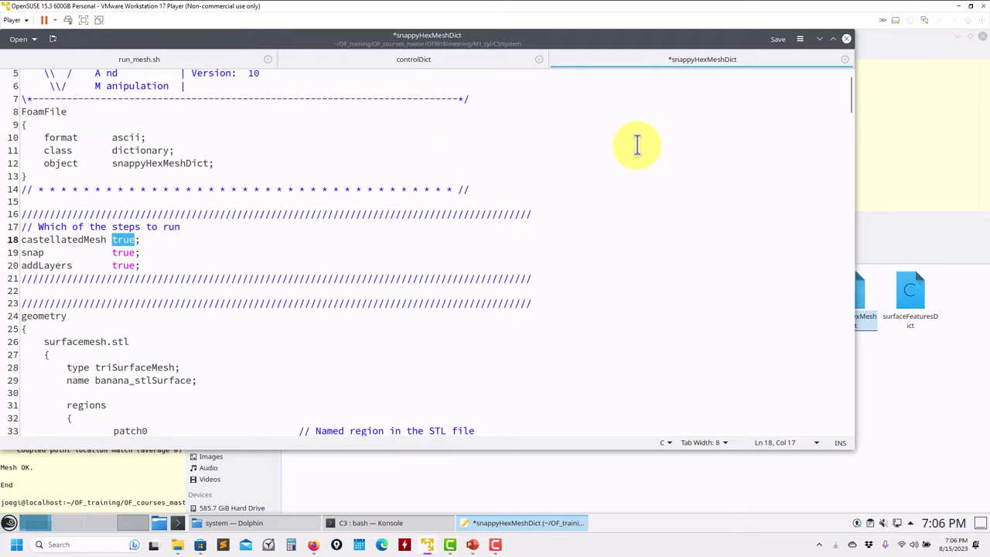
pyautogui.hotkey('ctrl', 's')
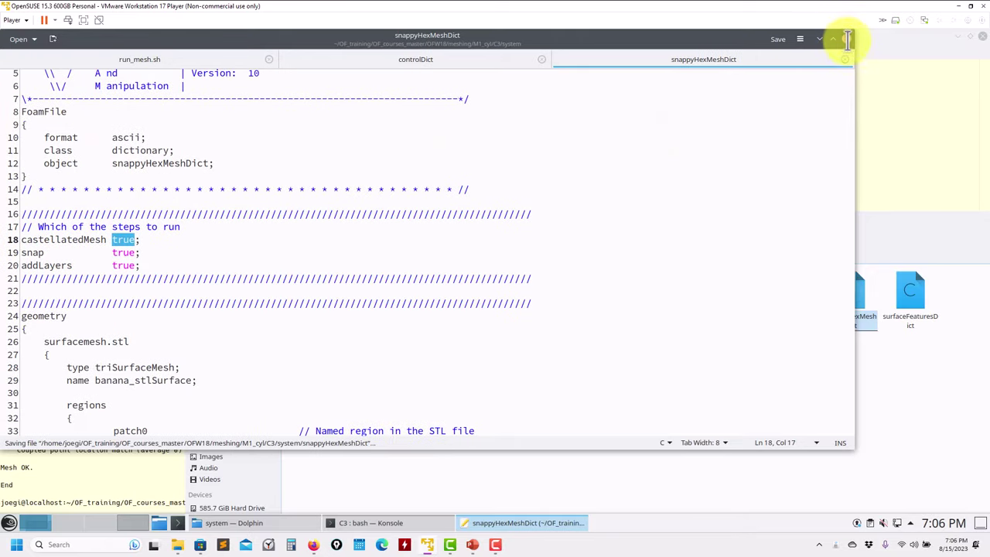
# Close the text editor, open the C4 case folder under M1_cyl in the file manager, and switch to the terminal
pyautogui.click(846, 39)
pyautogui.click(565, 254)
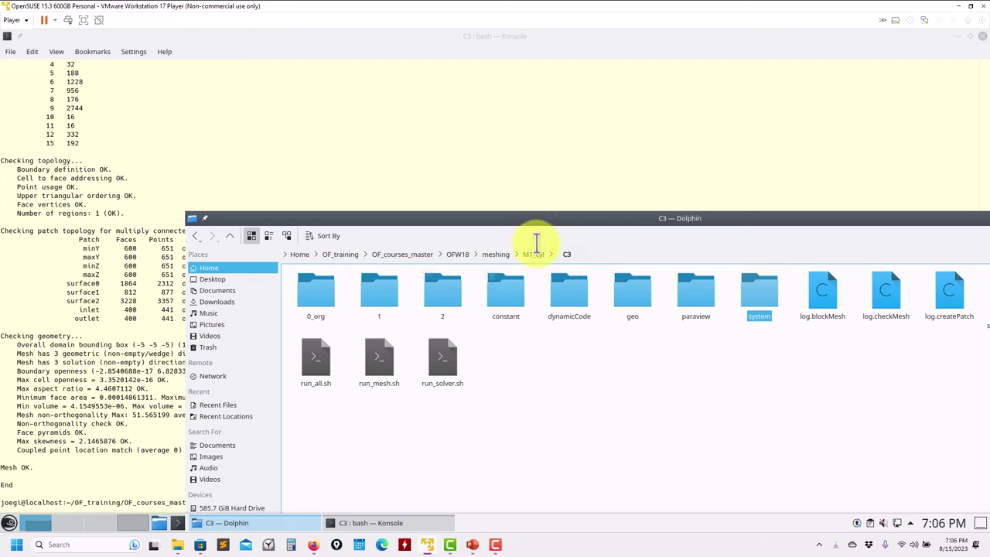
pyautogui.click(535, 254)
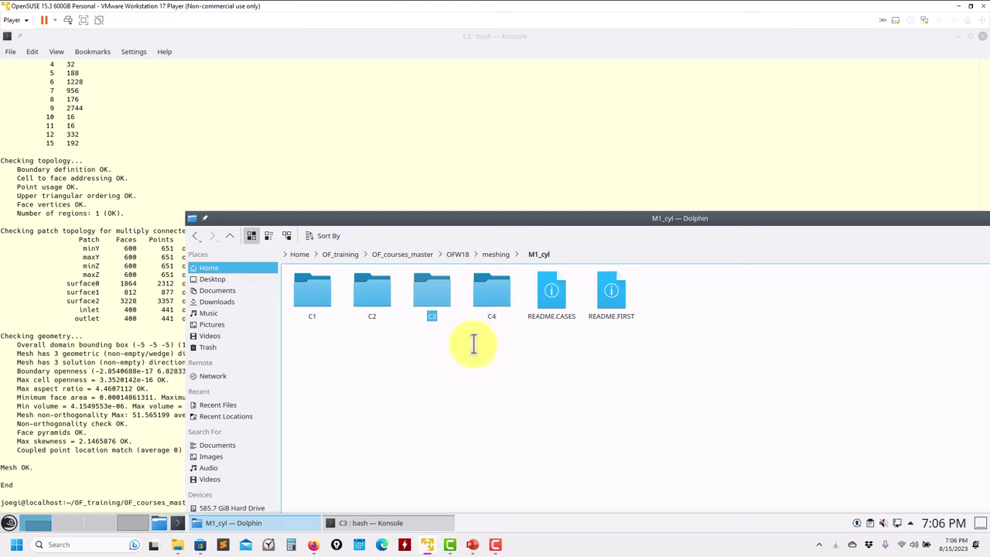
pyautogui.click(492, 298)
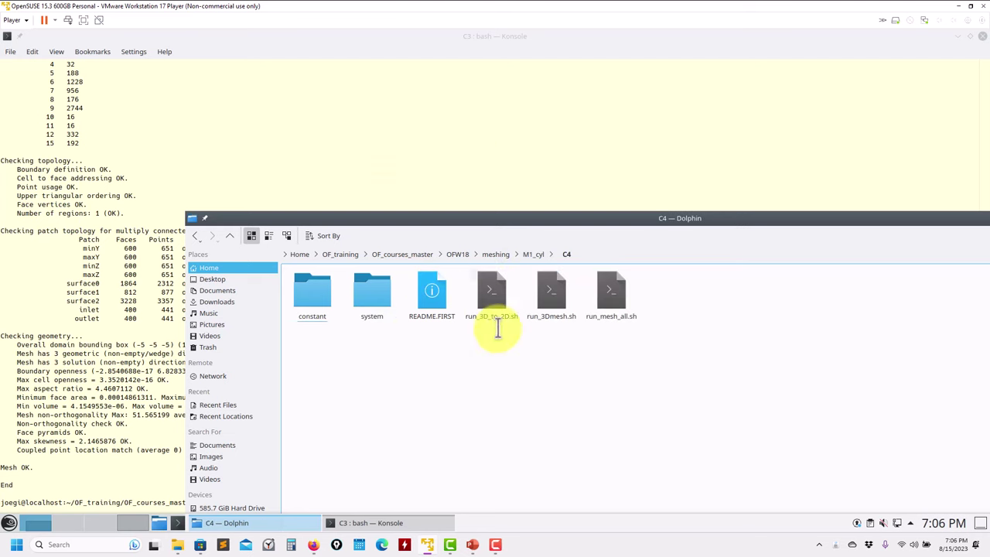
pyautogui.click(423, 144)
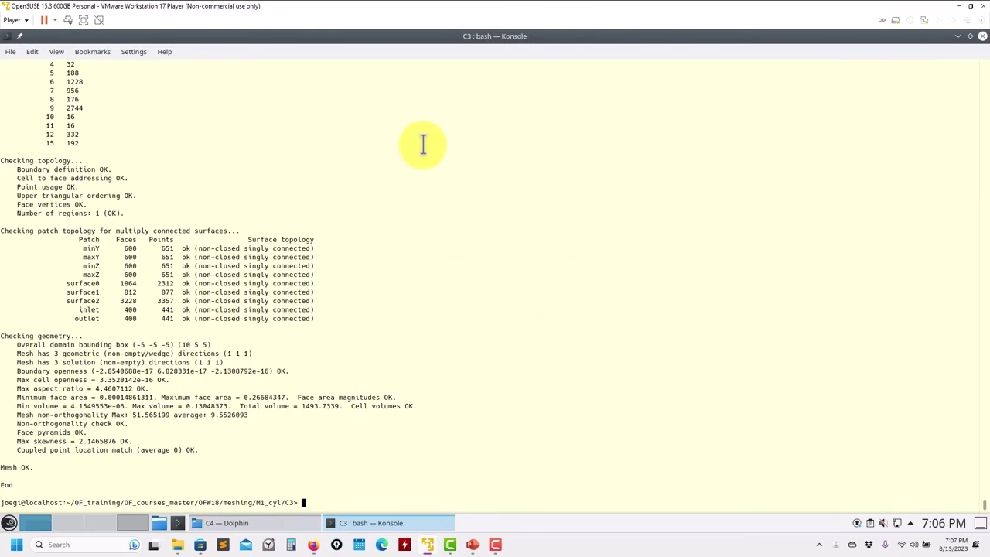
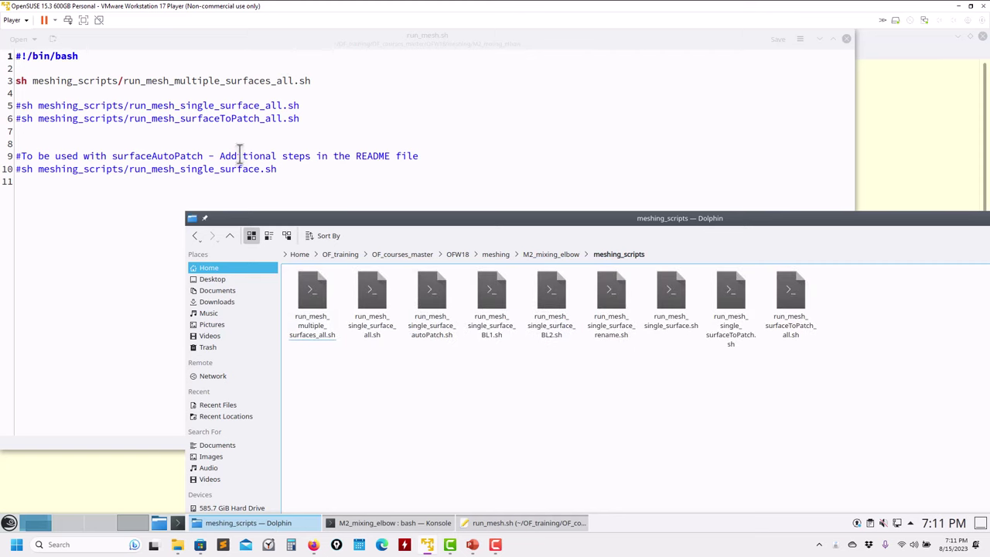
# Examine the script calls in the M2_mixing_elbow run_mesh.sh and return to the meshing_scripts folder
pyautogui.click(88, 140)
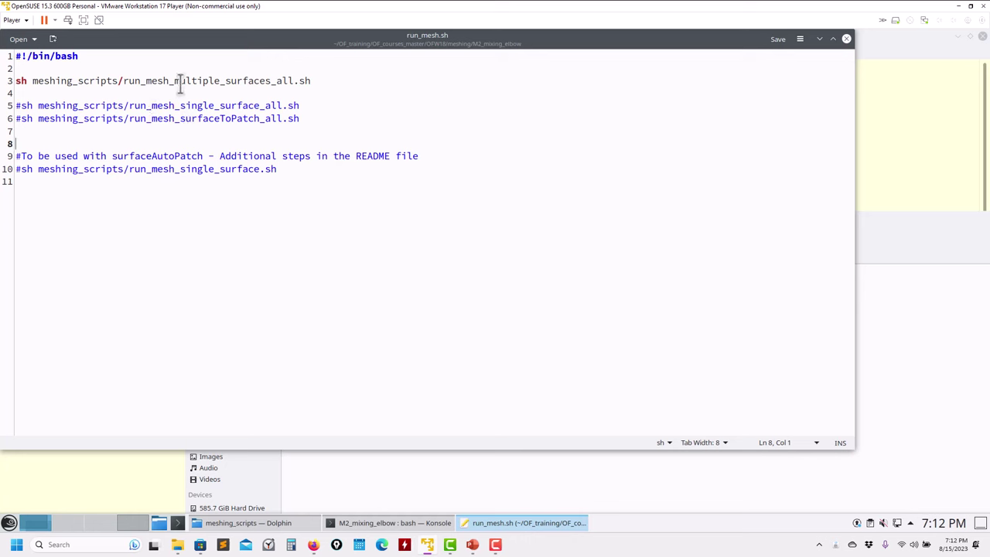
pyautogui.click(578, 480)
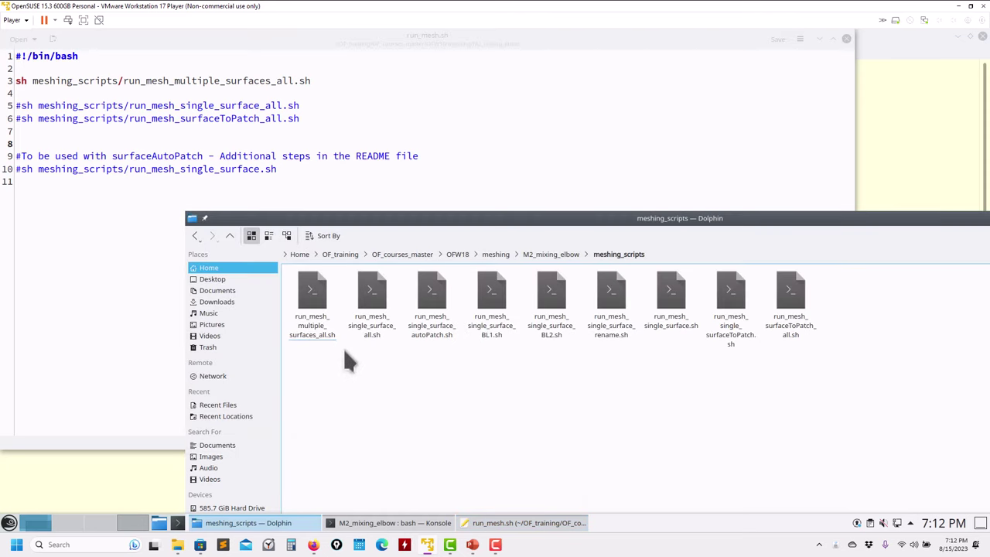
# Open run_mesh_multiple_surfaces_all.sh and examine its blockMesh, surfaceFeatures, decomposePar, snappyHexMesh, checkMesh, reconstructParMesh, foamDictionary and createPatch commands
pyautogui.doubleClick(312, 298)
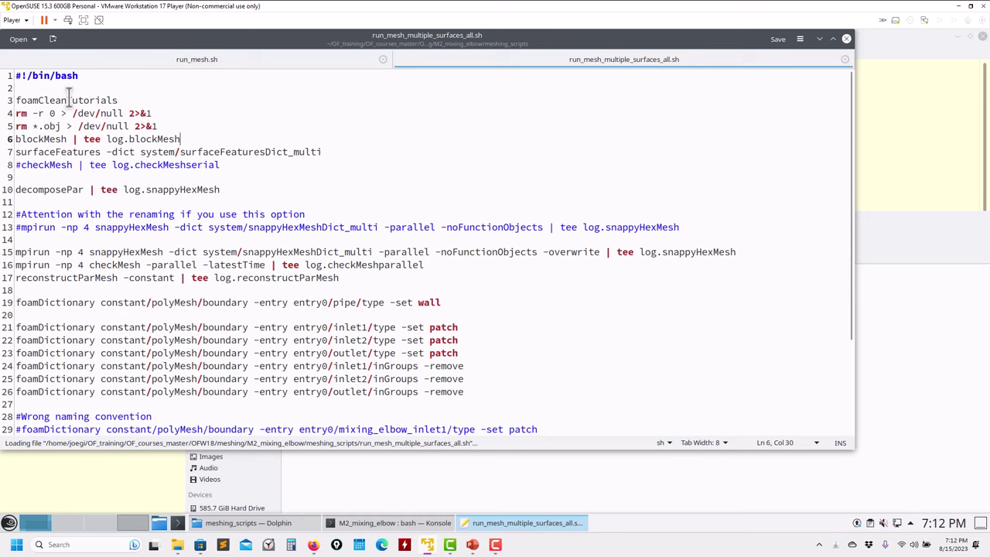
pyautogui.click(24, 138)
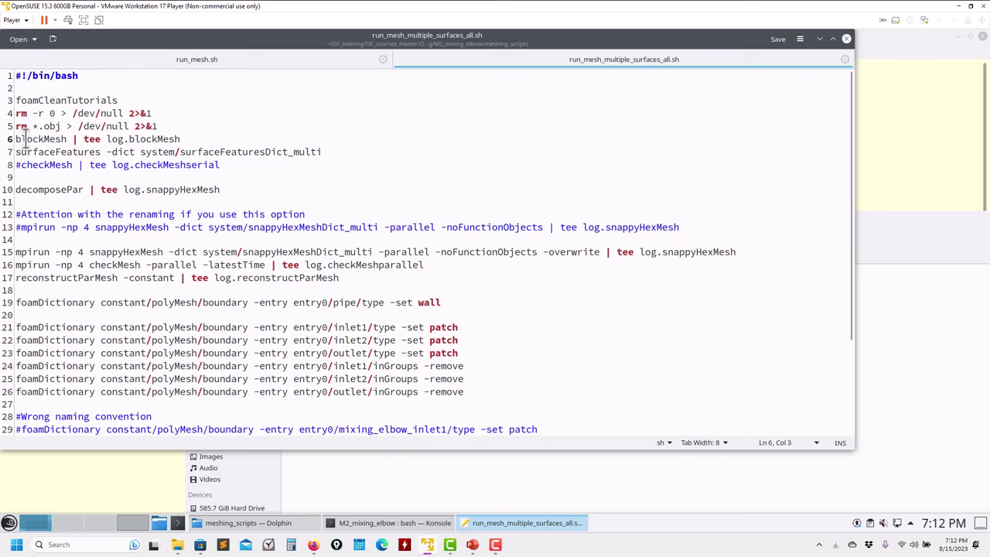
pyautogui.doubleClick(46, 151)
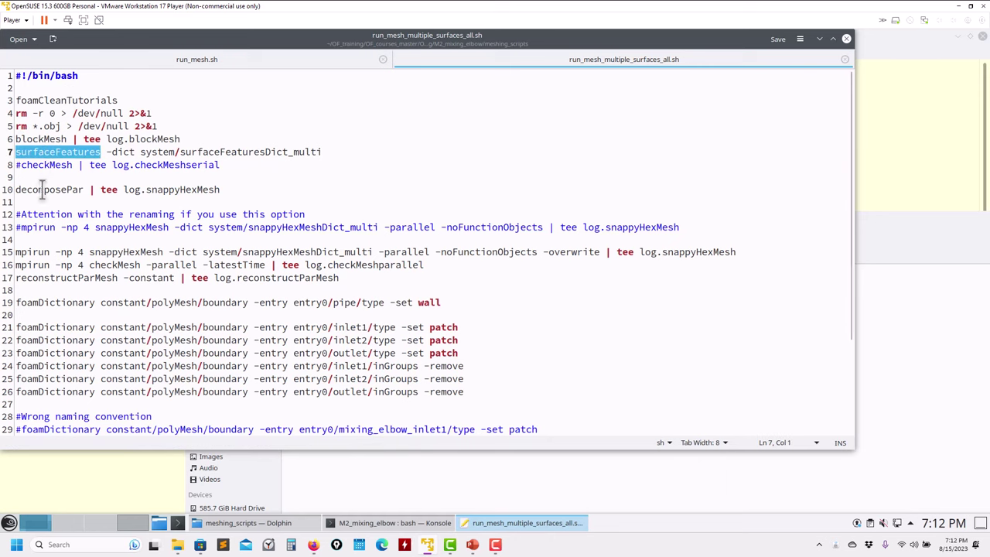
pyautogui.doubleClick(40, 189)
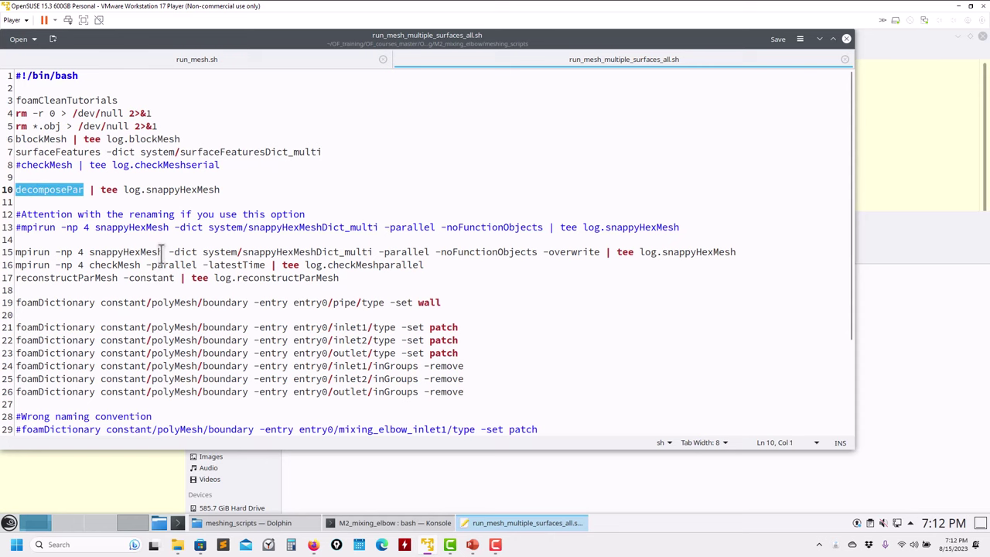
pyautogui.doubleClick(123, 250)
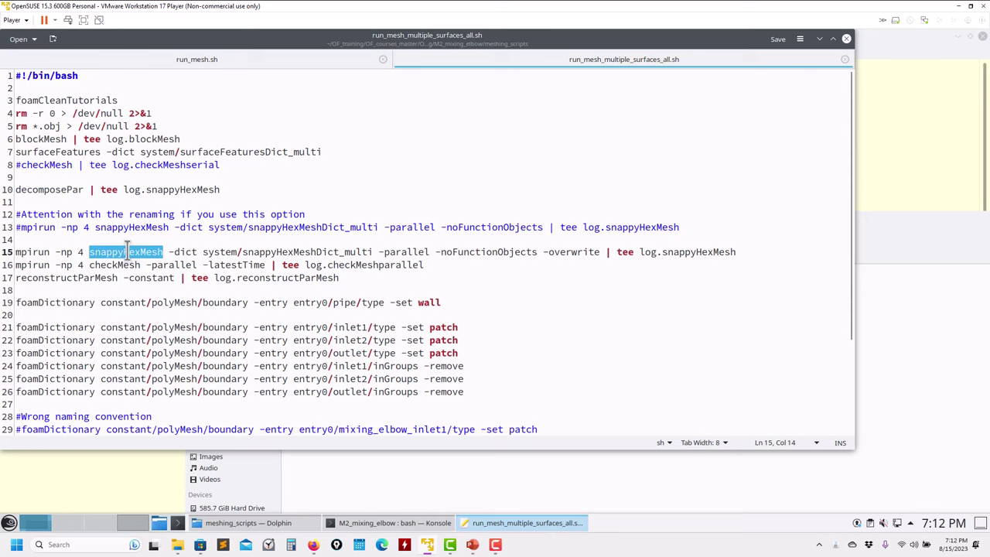
pyautogui.tripleClick(568, 249)
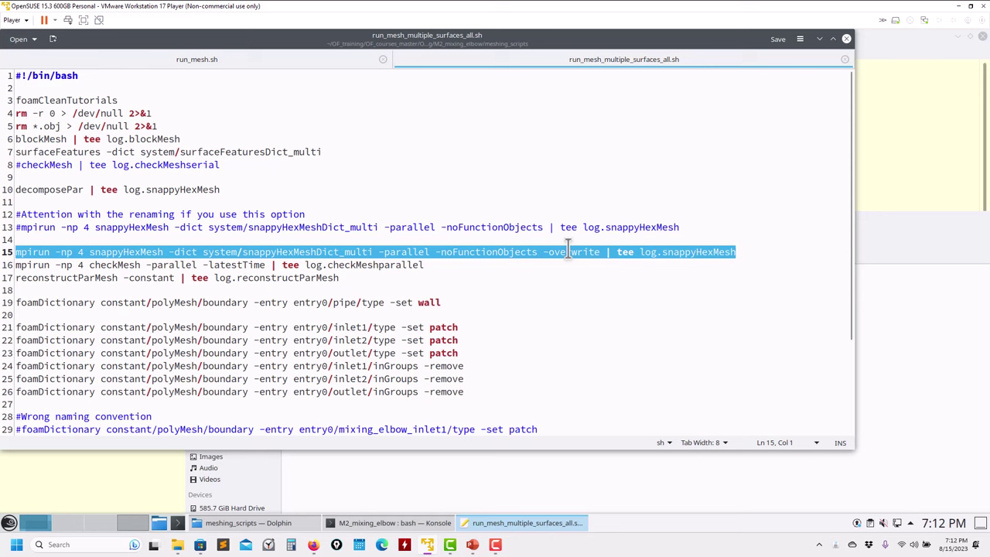
pyautogui.doubleClick(569, 249)
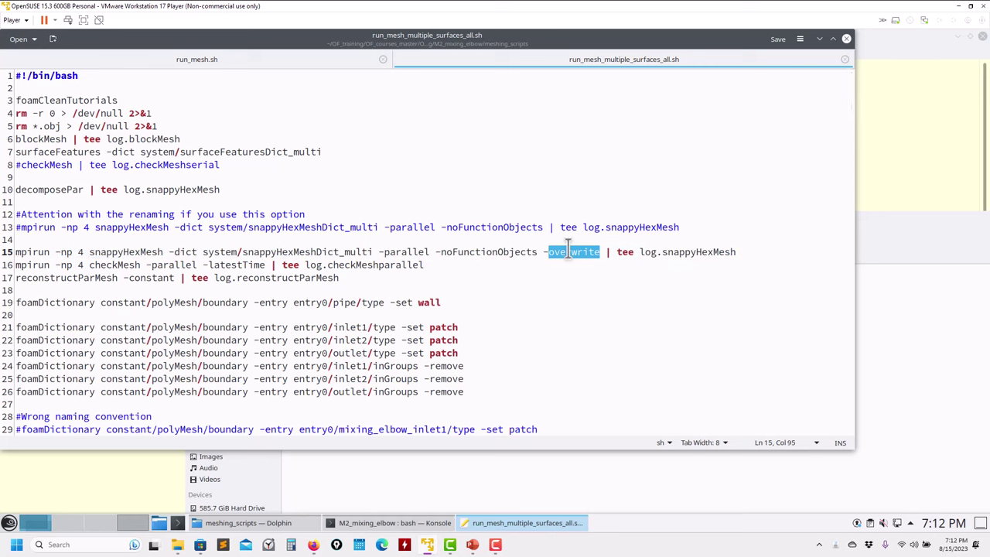
pyautogui.doubleClick(116, 265)
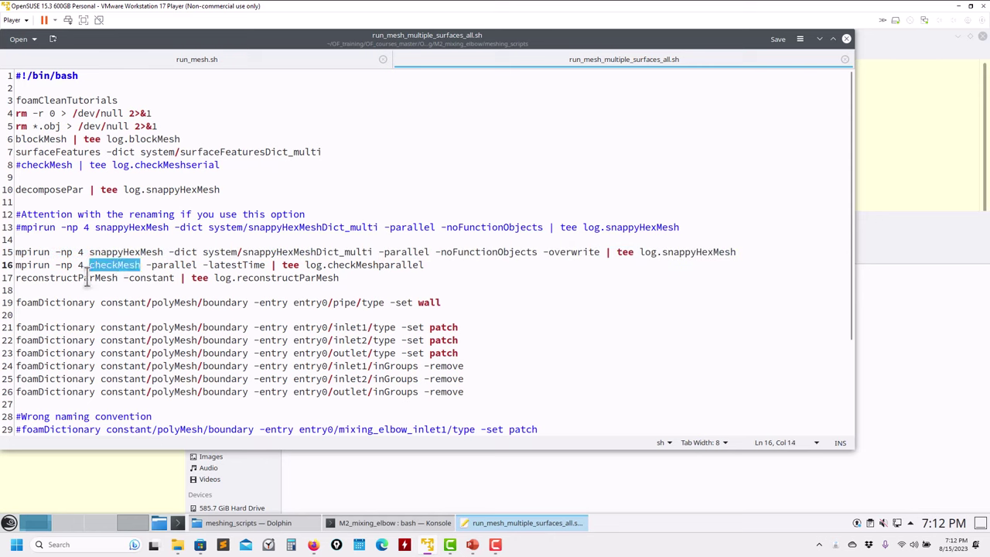
pyautogui.click(86, 279)
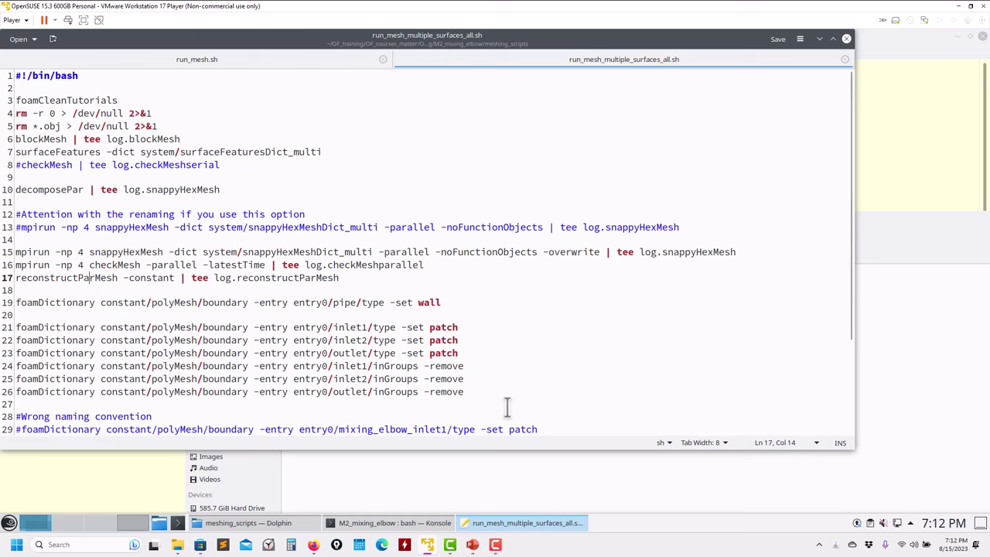
pyautogui.moveTo(508, 396); pyautogui.dragTo(4, 306)
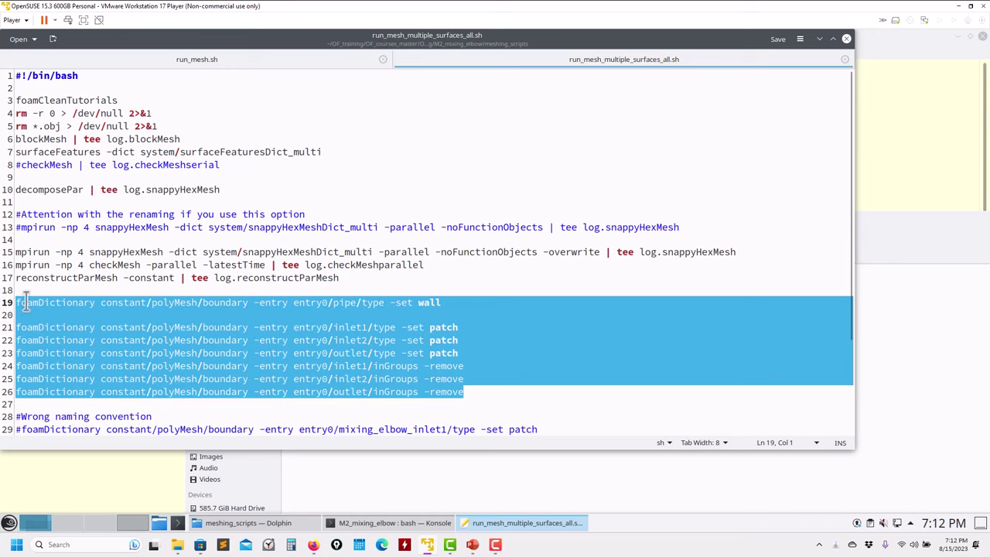
pyautogui.scroll(-3, 120, 304)
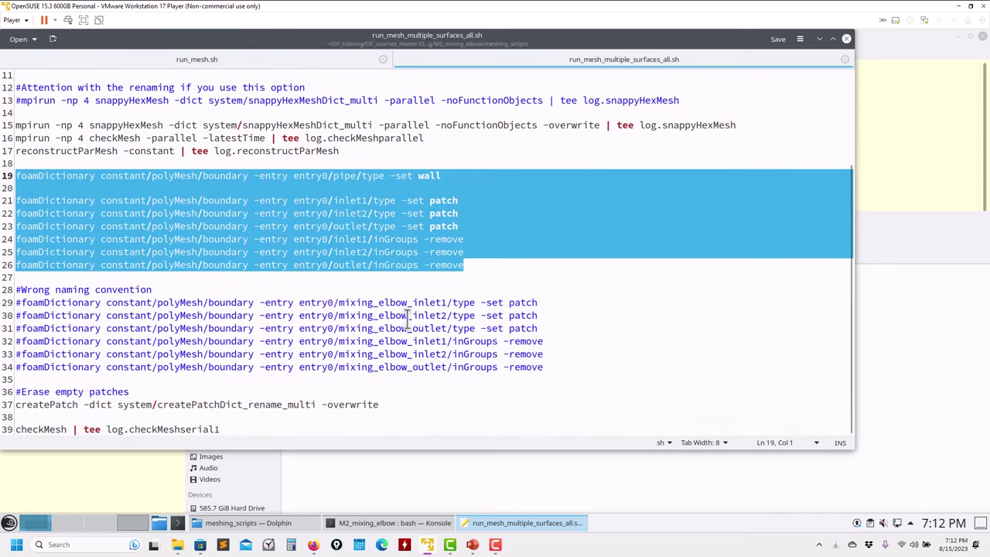
pyautogui.scroll(3, 408, 316)
# Open controlDict and blockMeshDict from the M2_mixing_elbow system folder and review the block mesh extents and cell spacing
pyautogui.click(863, 340)
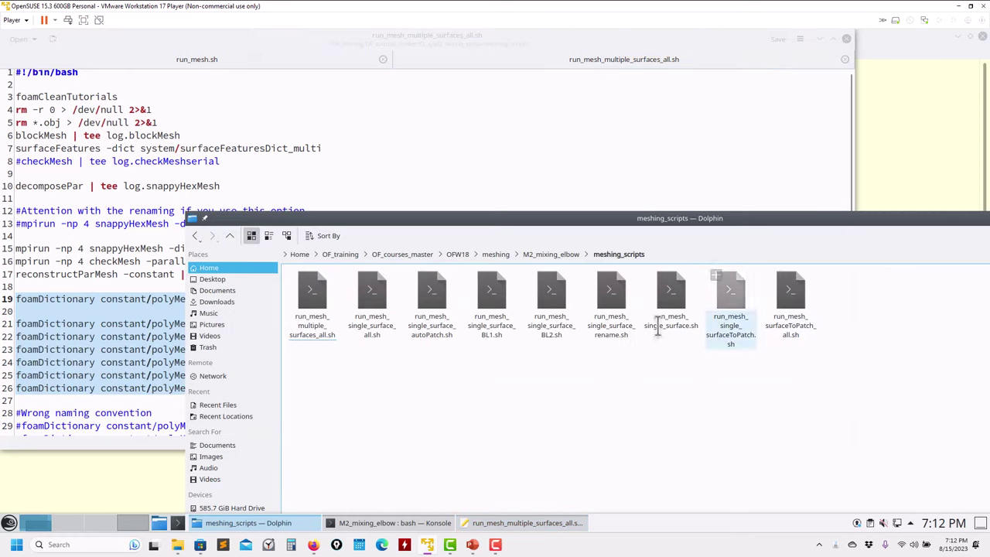
pyautogui.click(561, 255)
pyautogui.doubleClick(671, 294)
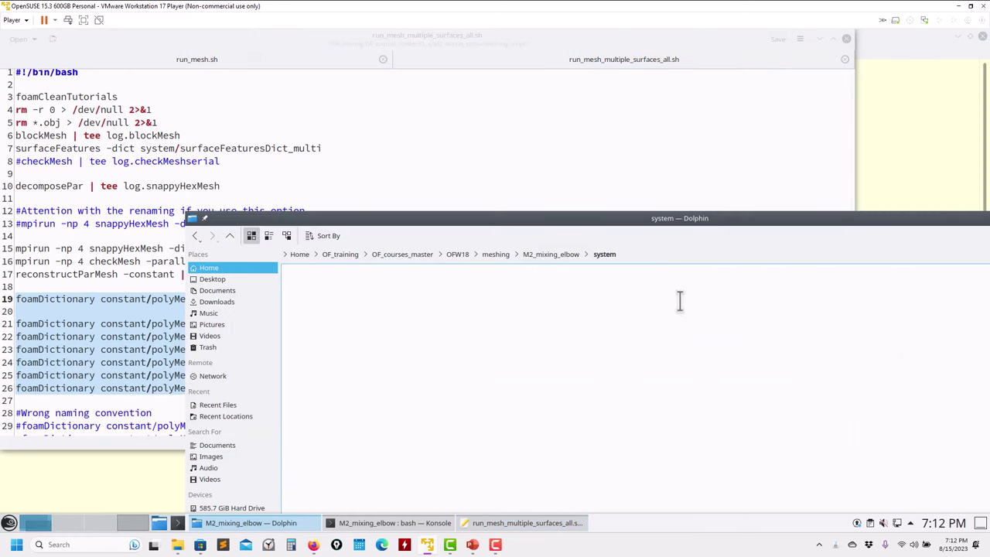
pyautogui.doubleClick(379, 292)
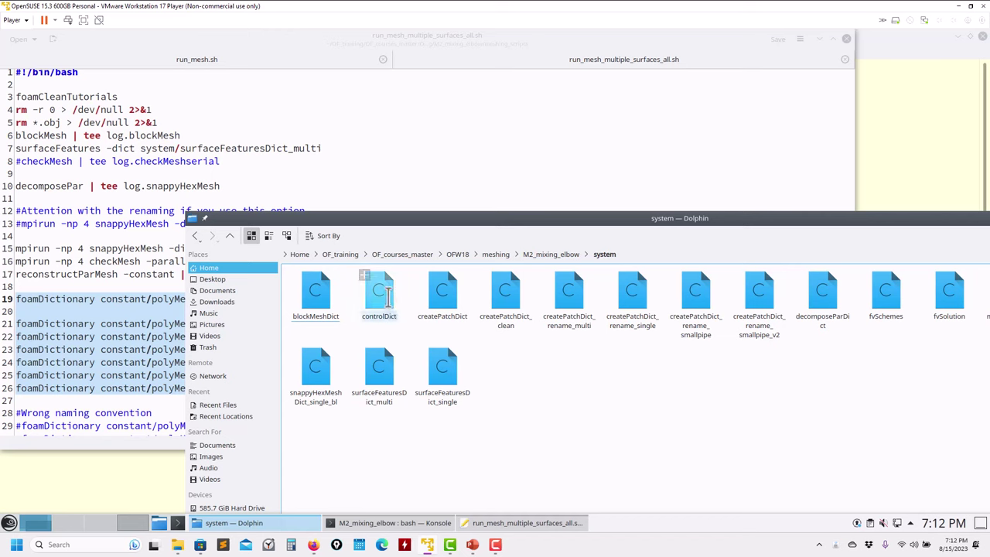
pyautogui.doubleClick(316, 293)
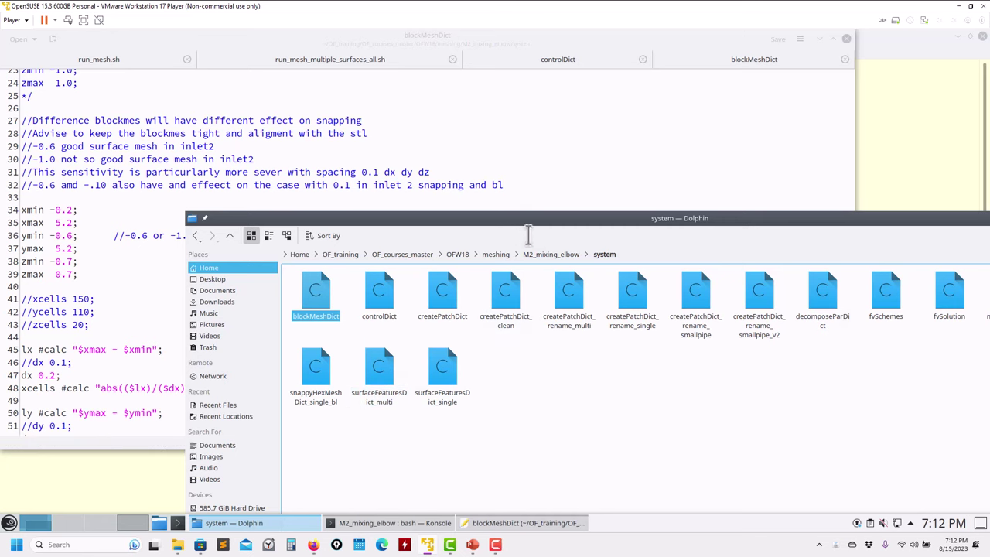
# Open snappyHexMeshDict_single and surfaceFeaturesDict_single from the system folder and review the feature extraction settings
pyautogui.moveTo(586, 223); pyautogui.dragTo(311, 267)
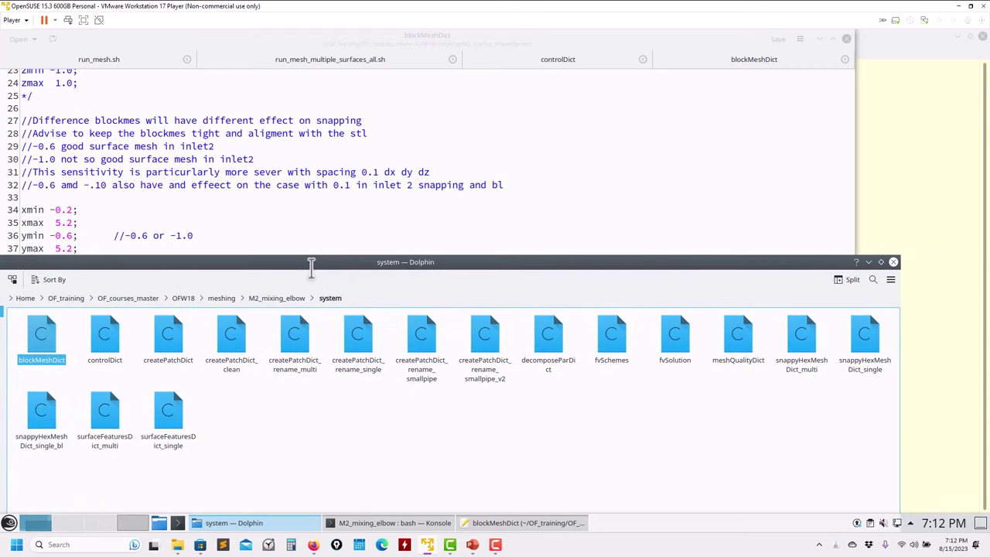
pyautogui.doubleClick(865, 337)
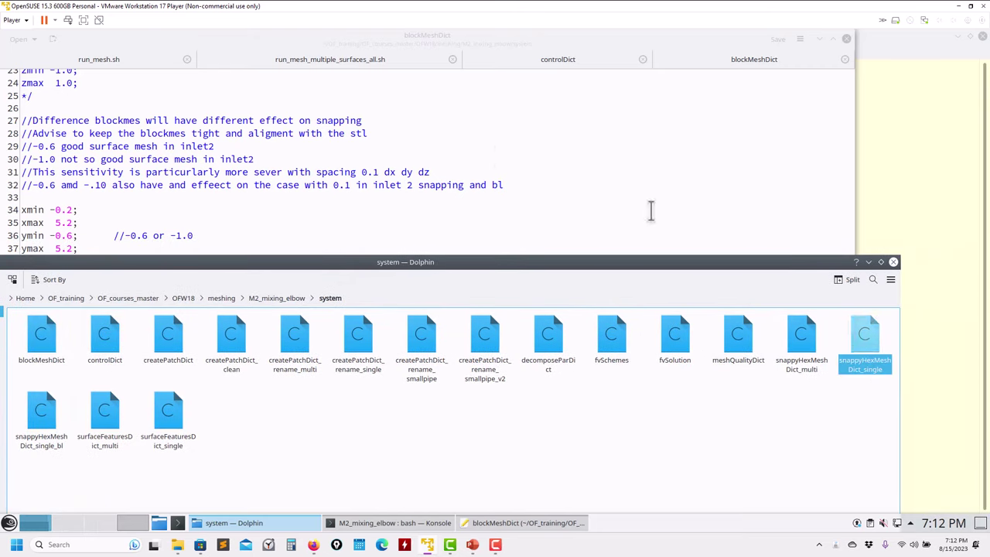
pyautogui.doubleClick(174, 420)
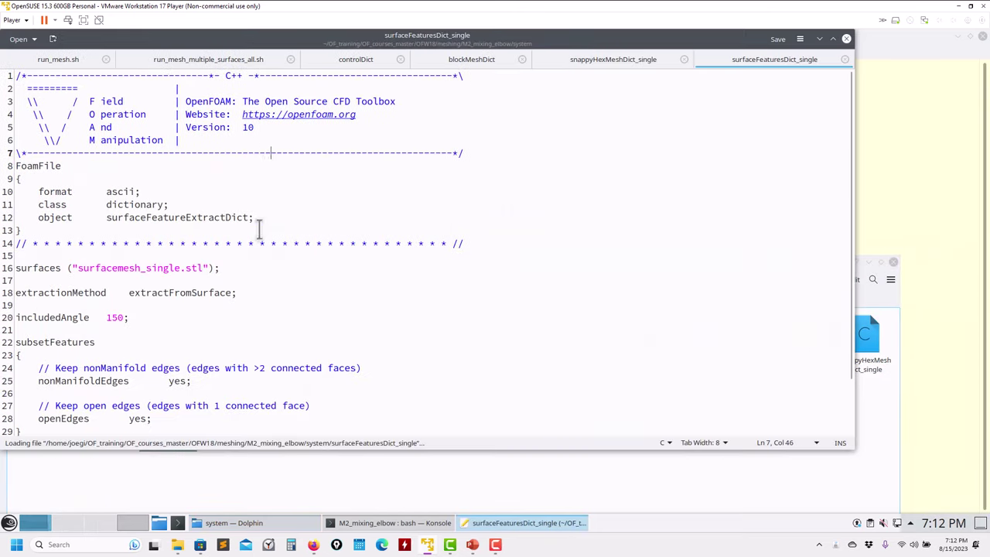
pyautogui.scroll(-2, 195, 346)
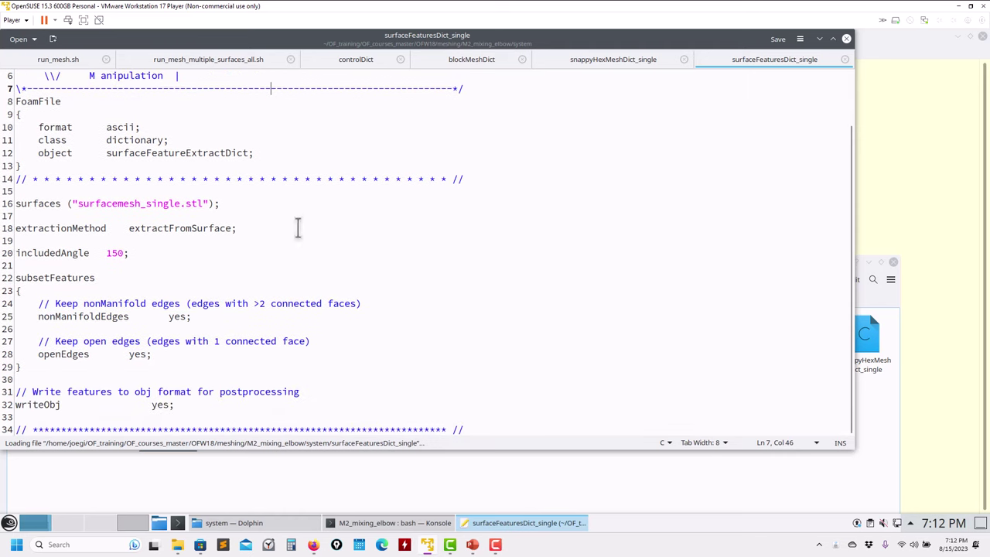
# Examine snappyHexMeshDict_single, covering the castellatedMesh, snap and addLayers switches, patch refinement levels, layer settings and mesh quality controls
pyautogui.click(617, 63)
pyautogui.scroll(-14, 148, 232)
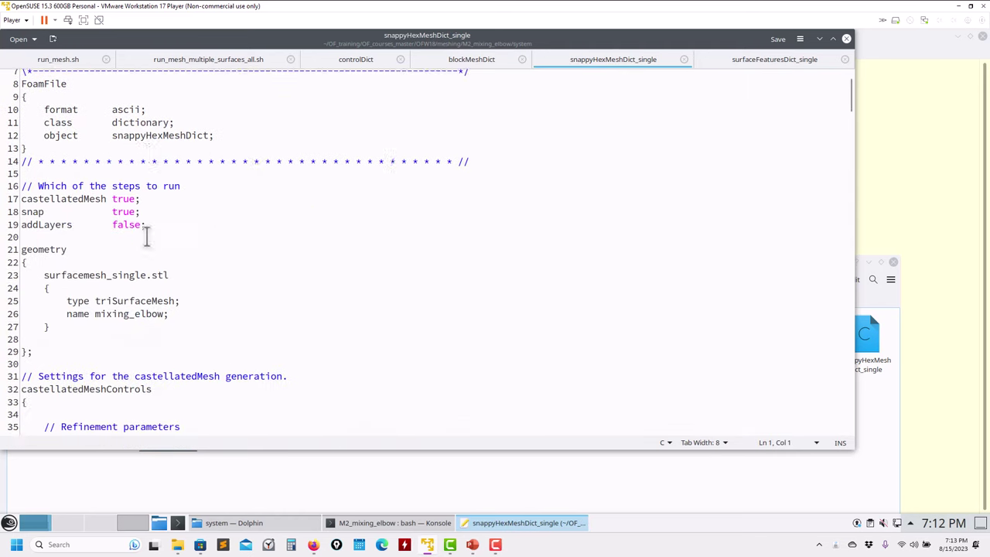
pyautogui.scroll(-20, 147, 236)
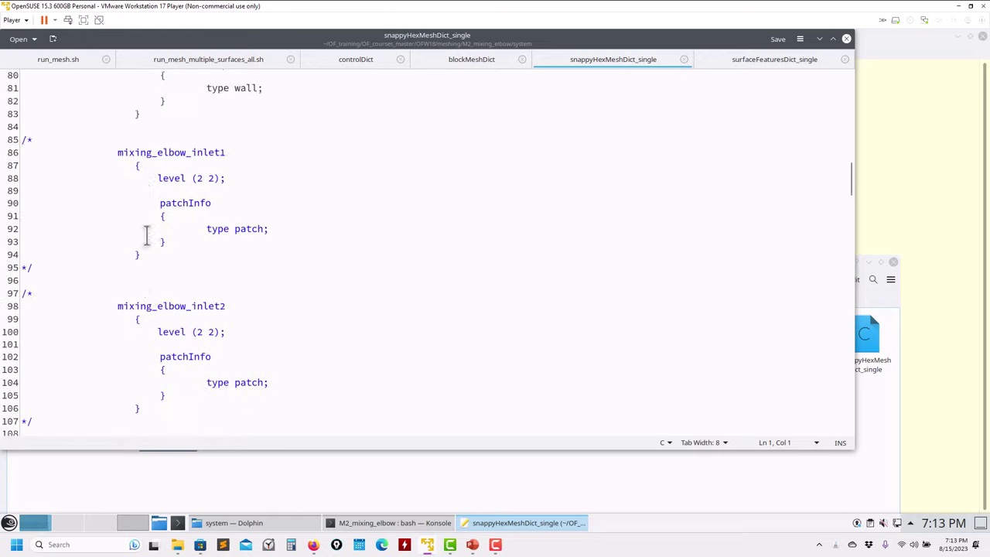
pyautogui.scroll(20, 147, 236)
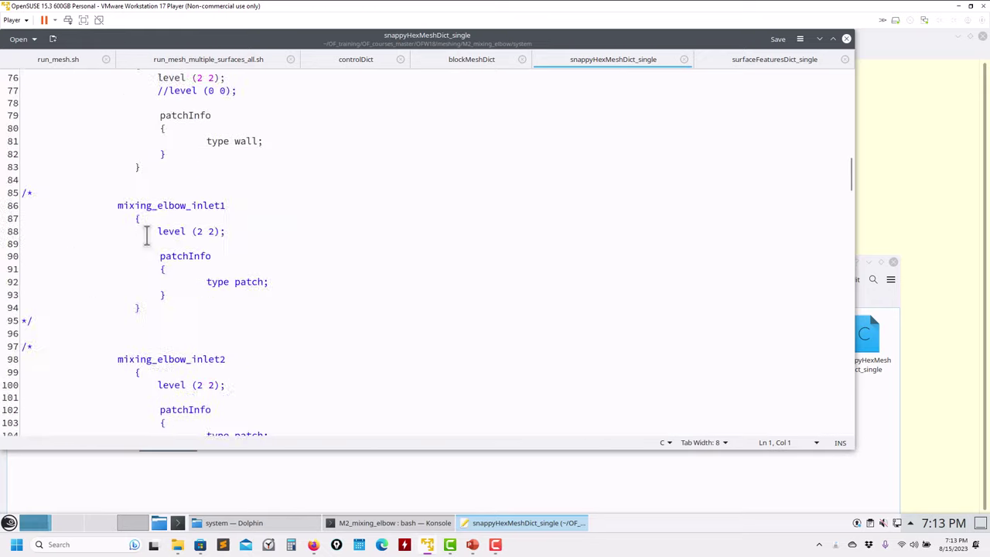
pyautogui.tripleClick(129, 306)
pyautogui.doubleClick(129, 307)
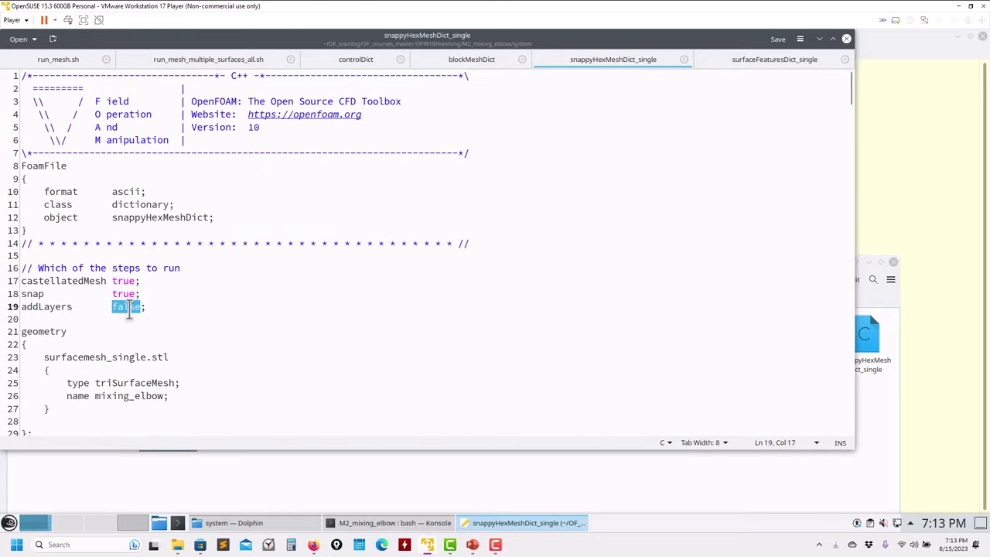
pyautogui.click(41, 293)
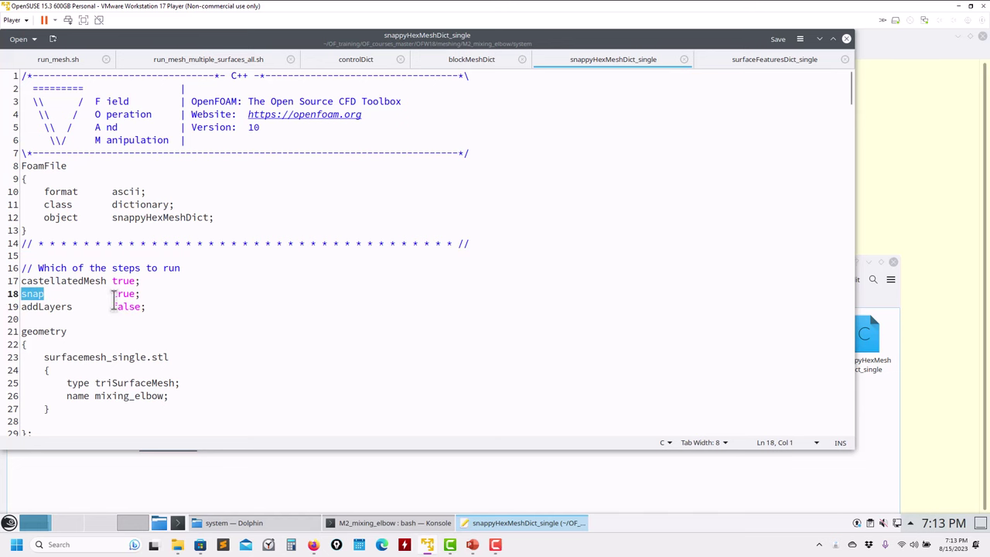
pyautogui.scroll(-20, 114, 300)
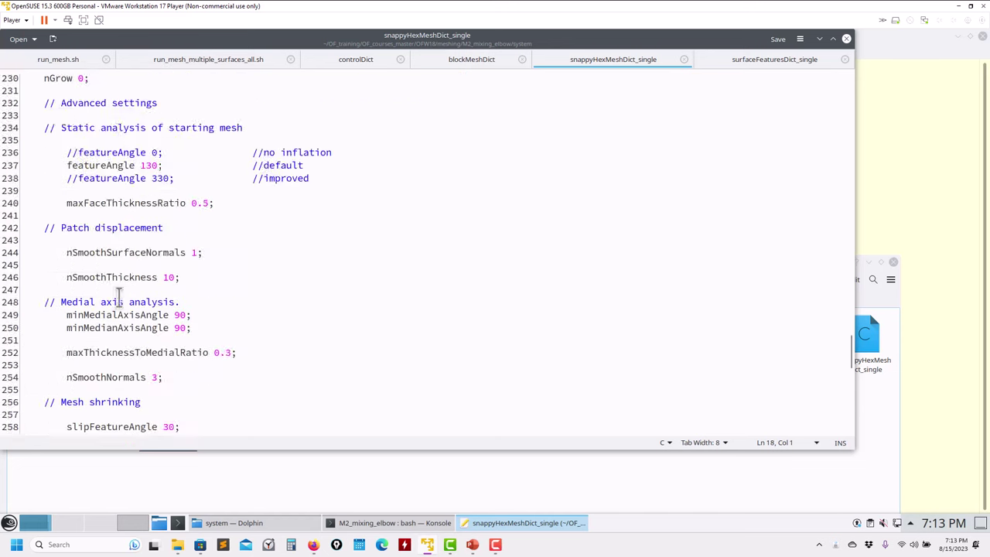
pyautogui.scroll(-10, 118, 301)
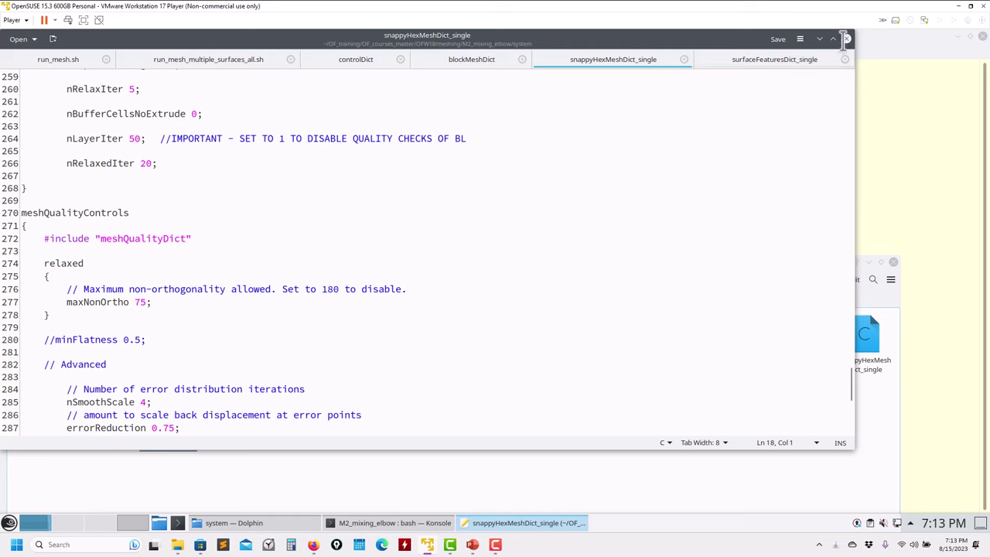
# Close the text editor, list the M2_mixing_elbow case contents in the terminal and run blockMesh
pyautogui.click(847, 39)
pyautogui.click(403, 157)
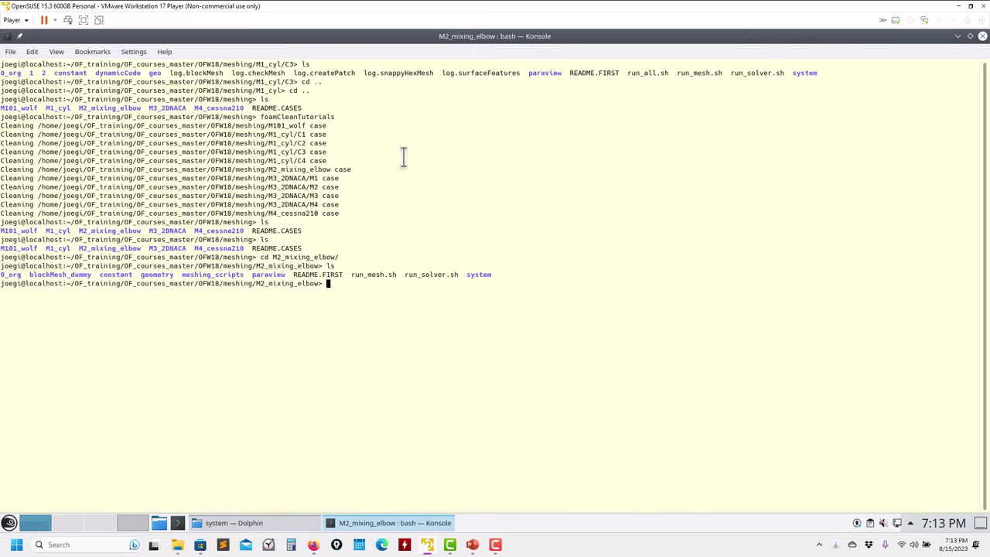
pyautogui.write('ls')
pyautogui.press('Return')
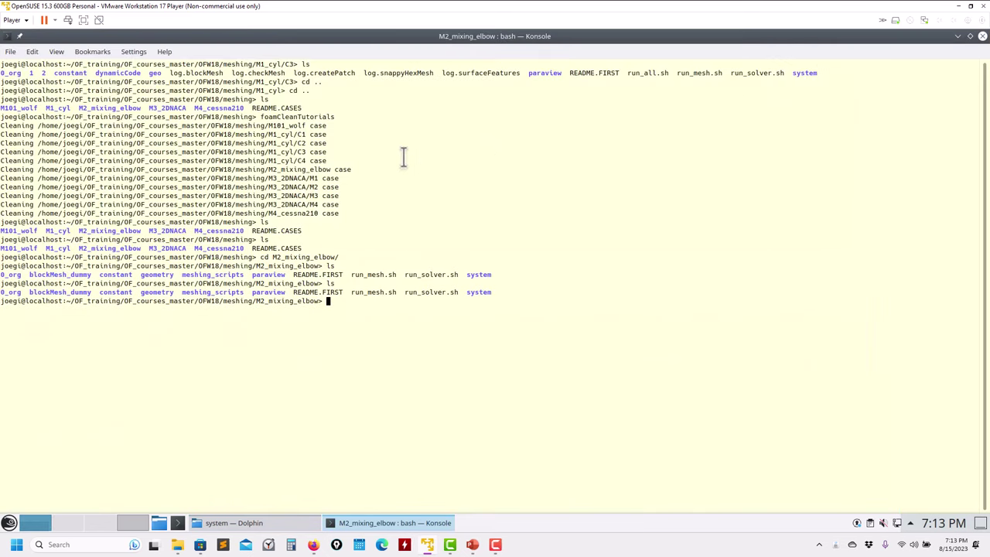
pyautogui.write('blockMesh')
pyautogui.press('Return')
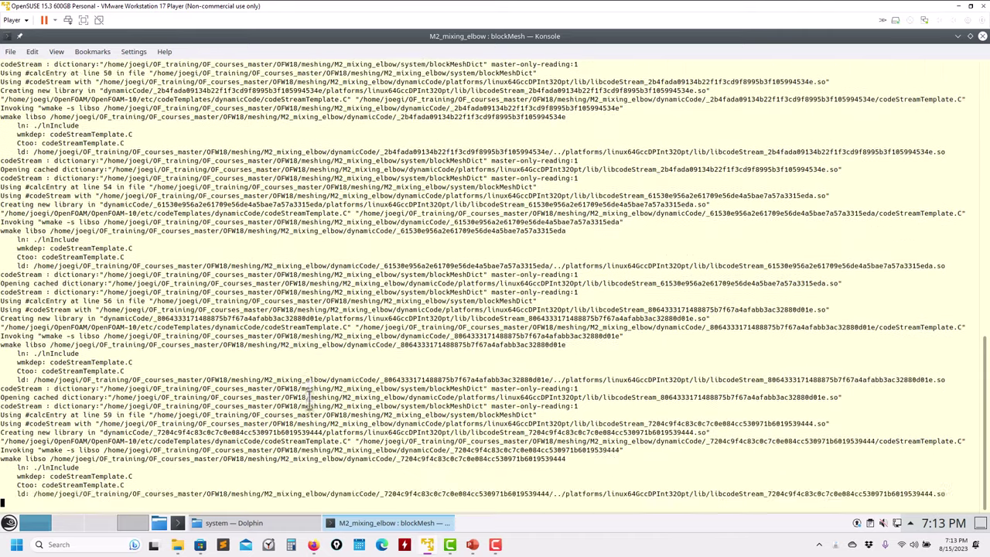
# Launch paraFoam for the M2_mixing_elbow case, load the background mesh and display it as Wireframe
pyautogui.write('aFoam')
pyautogui.press('Return')
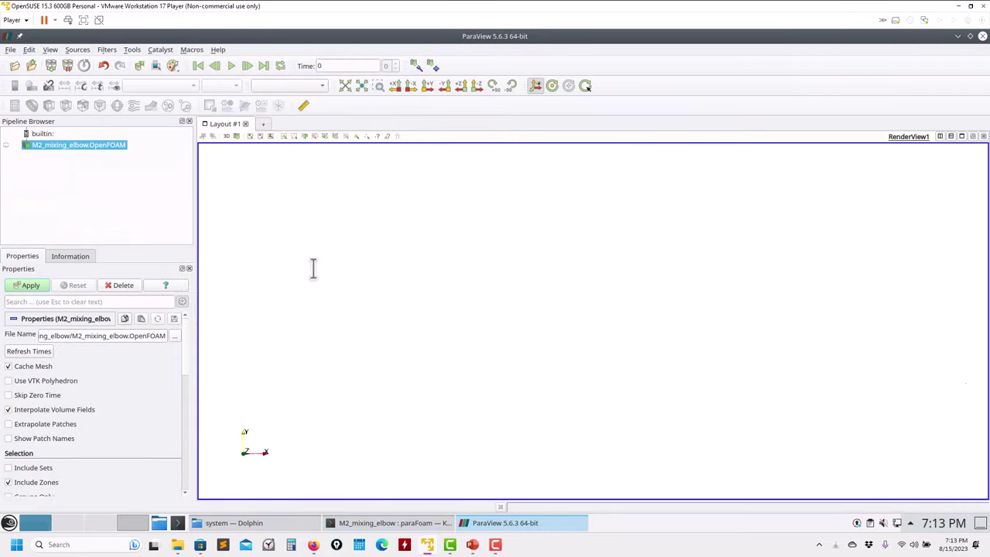
pyautogui.click(188, 85)
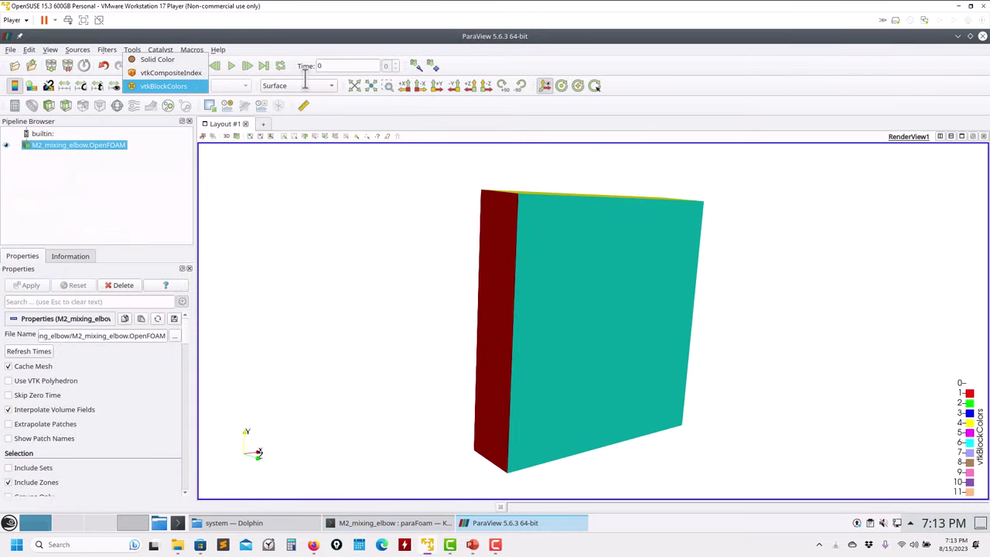
pyautogui.click(304, 83)
pyautogui.click(302, 85)
pyautogui.click(283, 130)
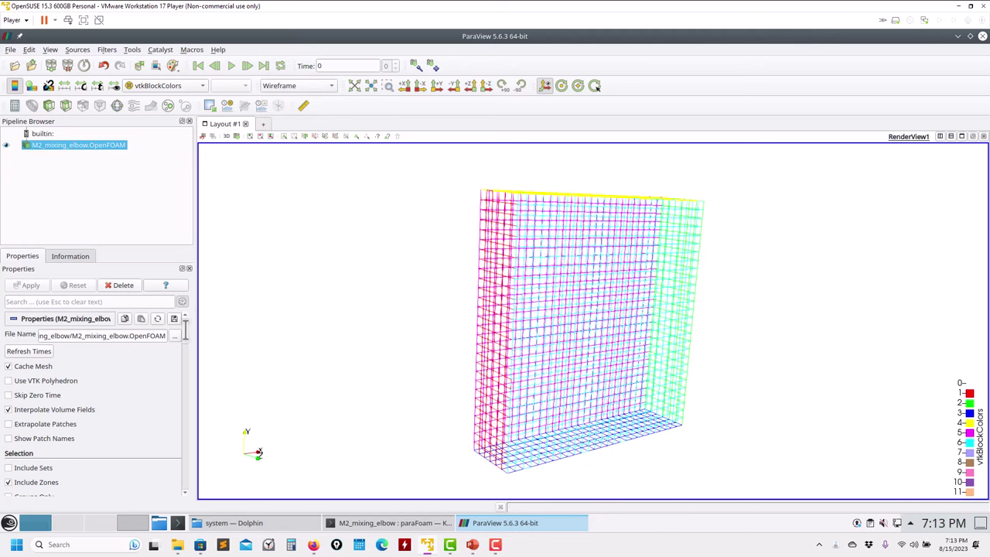
pyautogui.scroll(-10, 43, 431)
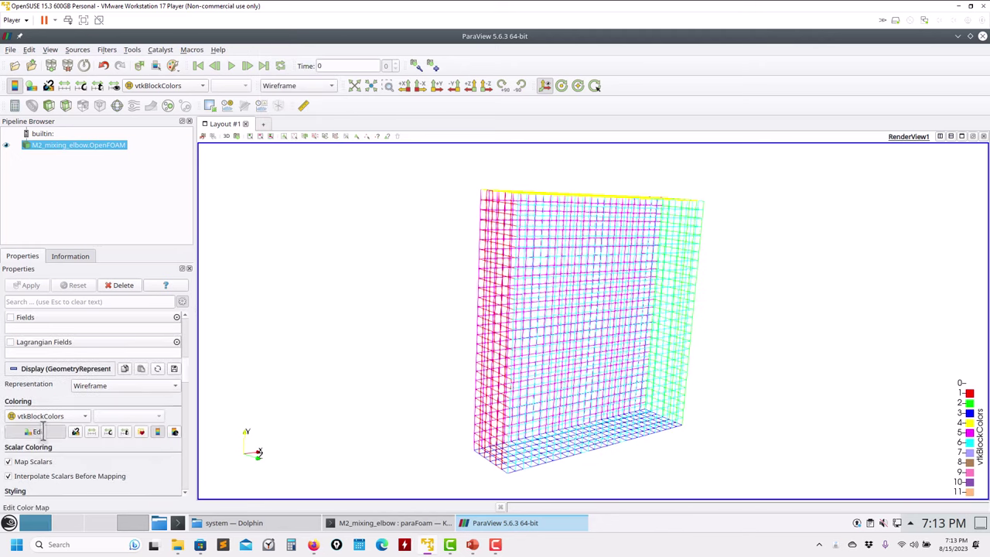
pyautogui.click(35, 431)
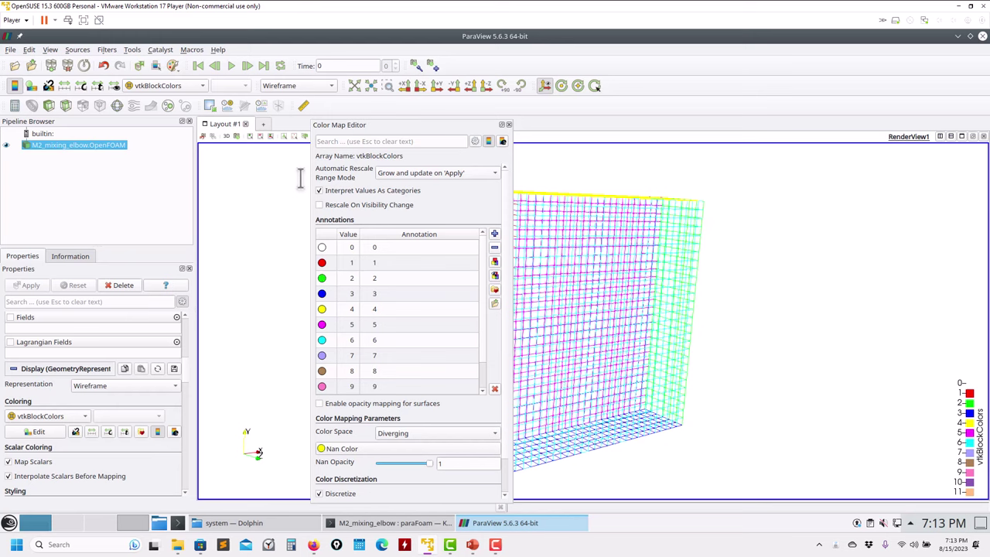
pyautogui.click(508, 124)
# Set the coloring of the M2_mixing_elbow background mesh to Solid Color
pyautogui.click(164, 85)
pyautogui.click(158, 59)
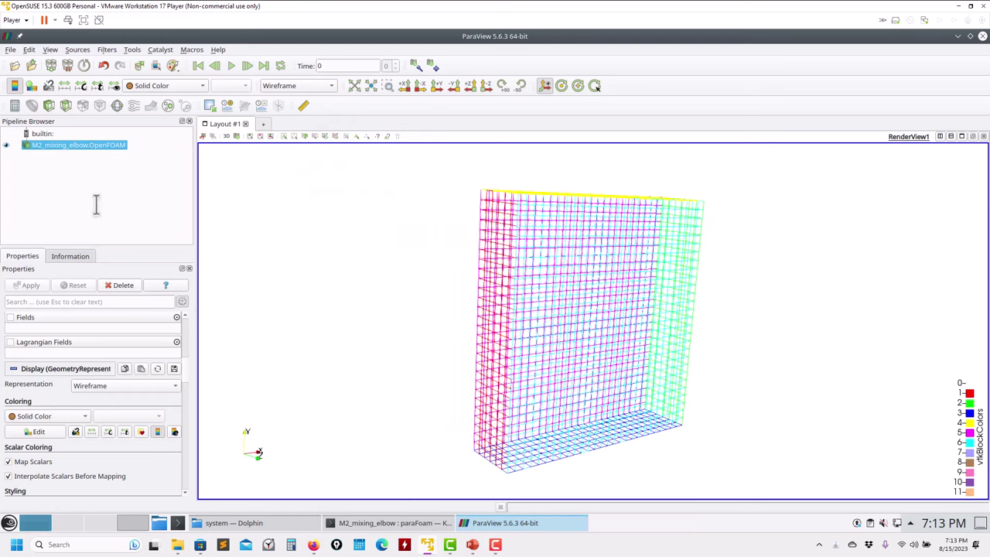
# Set the solid color of the M2_mixing_elbow wireframe mesh to black (#000000)
pyautogui.click(37, 431)
pyautogui.click(366, 172)
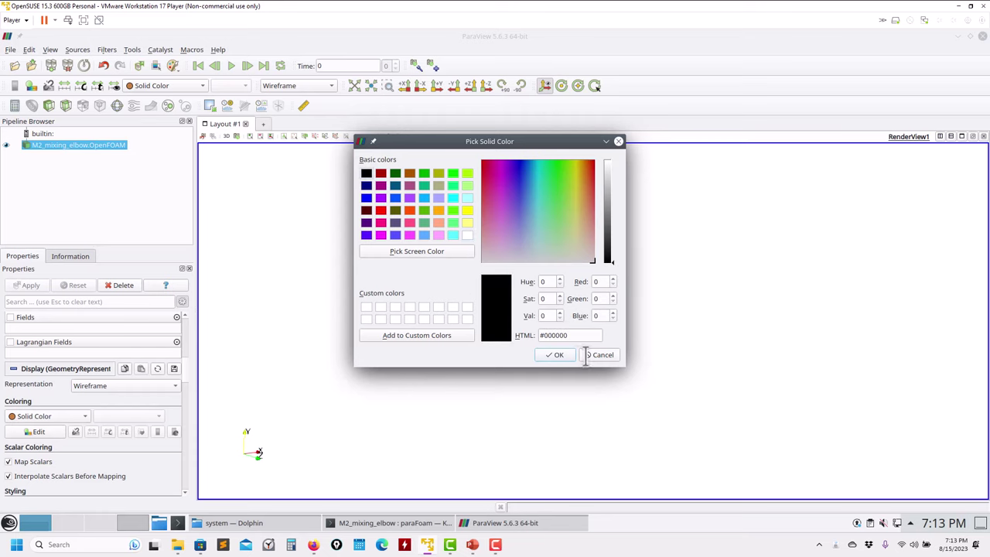
pyautogui.click(557, 354)
pyautogui.moveTo(557, 354); pyautogui.dragTo(486, 350)
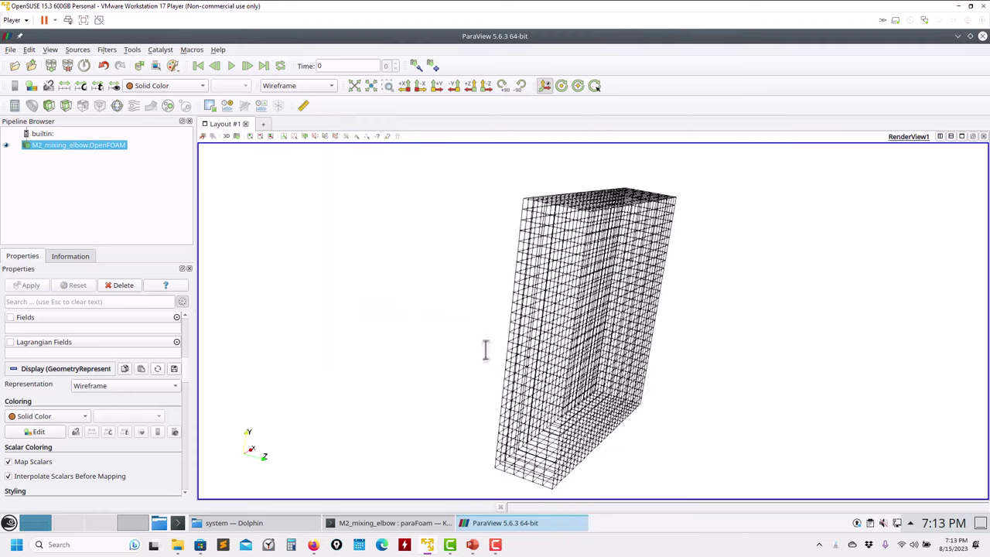
pyautogui.click(14, 66)
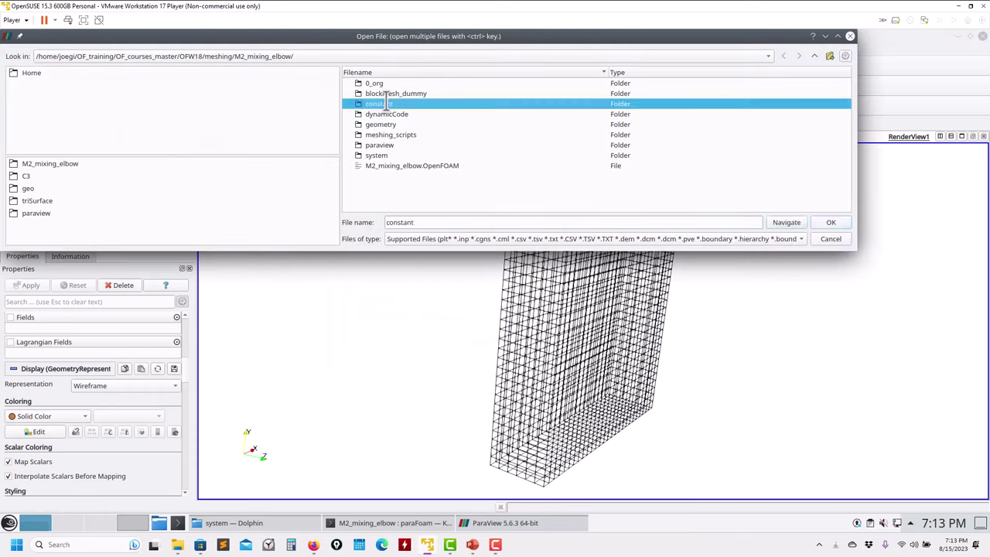
pyautogui.doubleClick(391, 104)
pyautogui.doubleClick(391, 104)
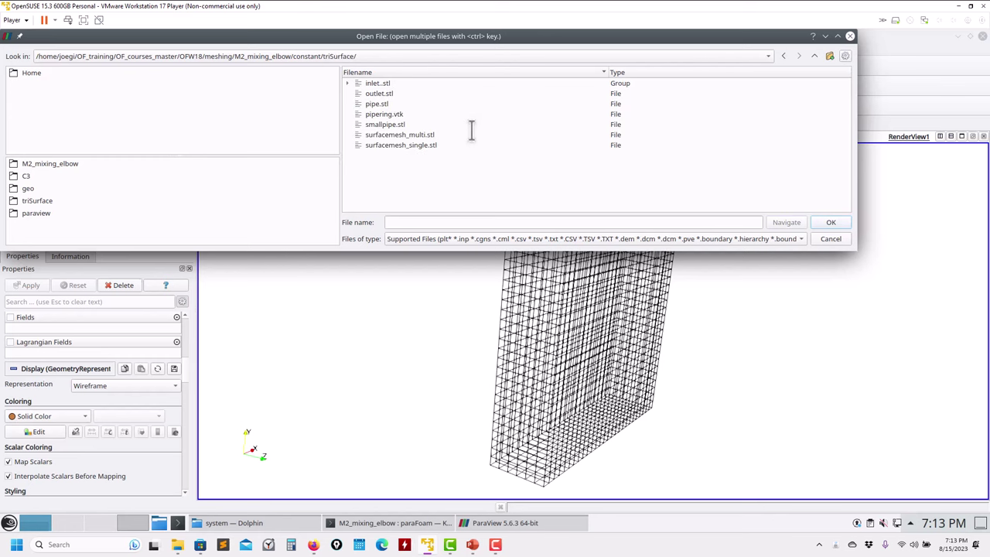
pyautogui.click(413, 146)
pyautogui.click(828, 222)
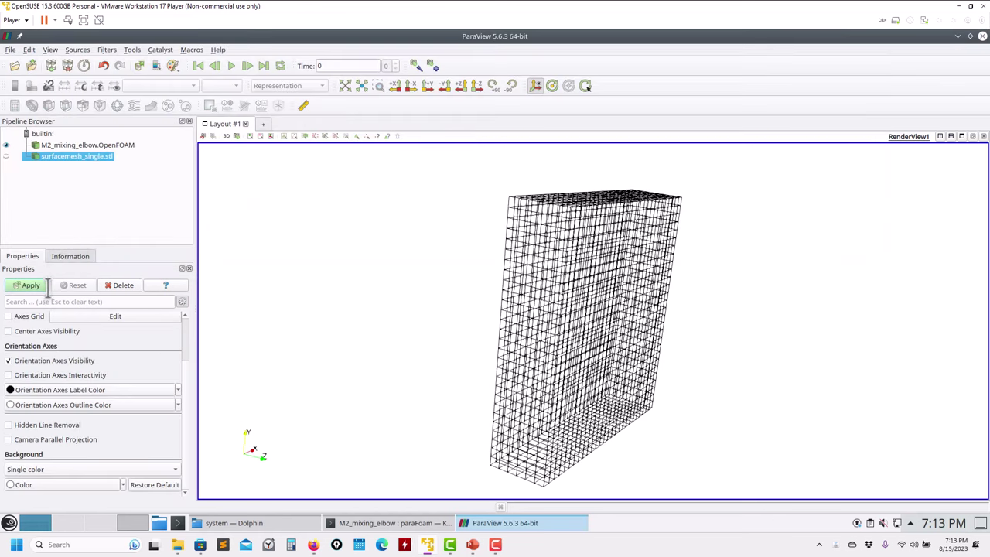
pyautogui.click(119, 284)
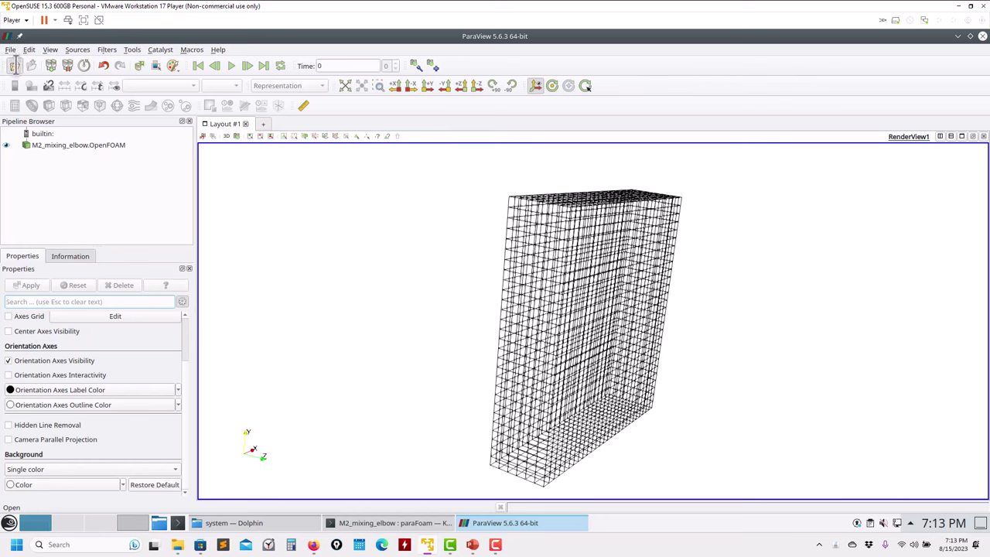
# Load the surfacemesh_multi.stl geometry from constant/triSurface into the scene alongside the background mesh
pyautogui.click(15, 65)
pyautogui.doubleClick(421, 135)
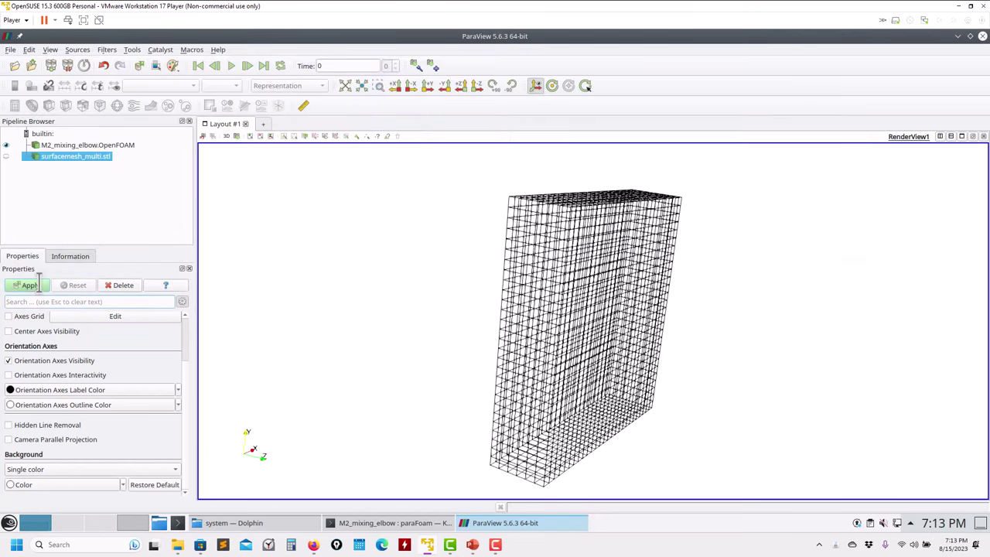
pyautogui.click(37, 283)
# Examine how the elbow surface fits inside the wireframe background mesh, including the clearance at the pipe ends and sides
pyautogui.moveTo(382, 291); pyautogui.dragTo(654, 262)
pyautogui.moveTo(543, 246); pyautogui.dragTo(658, 201)
pyautogui.scroll(3, 716, 172)
pyautogui.scroll(3, 709, 232)
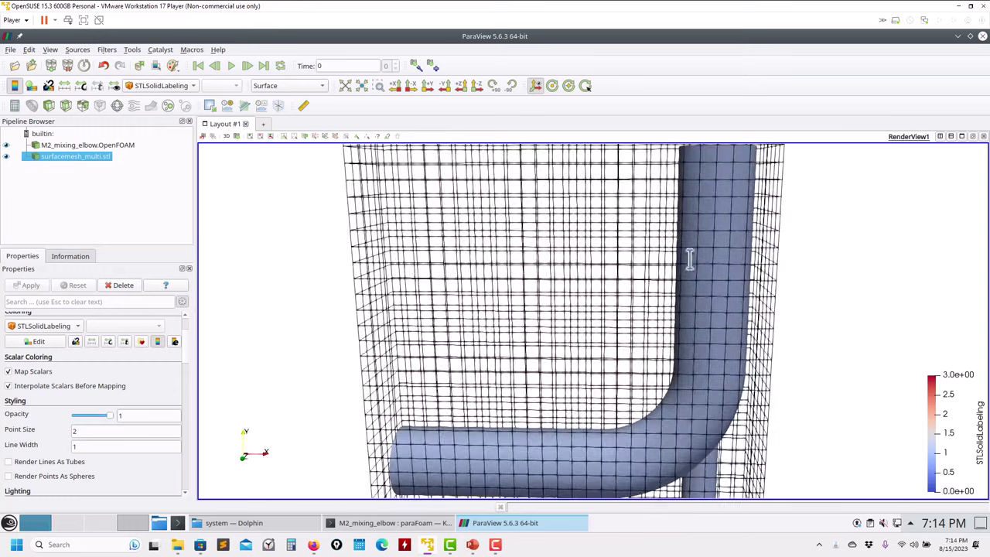
pyautogui.moveTo(689, 258); pyautogui.dragTo(612, 310)
pyautogui.scroll(3, 610, 320)
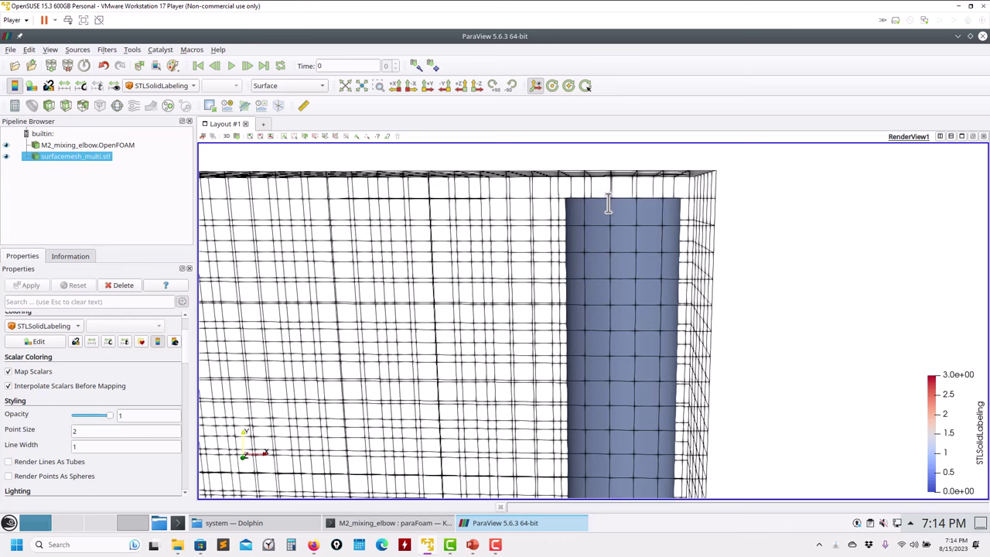
pyautogui.scroll(-5, 645, 197)
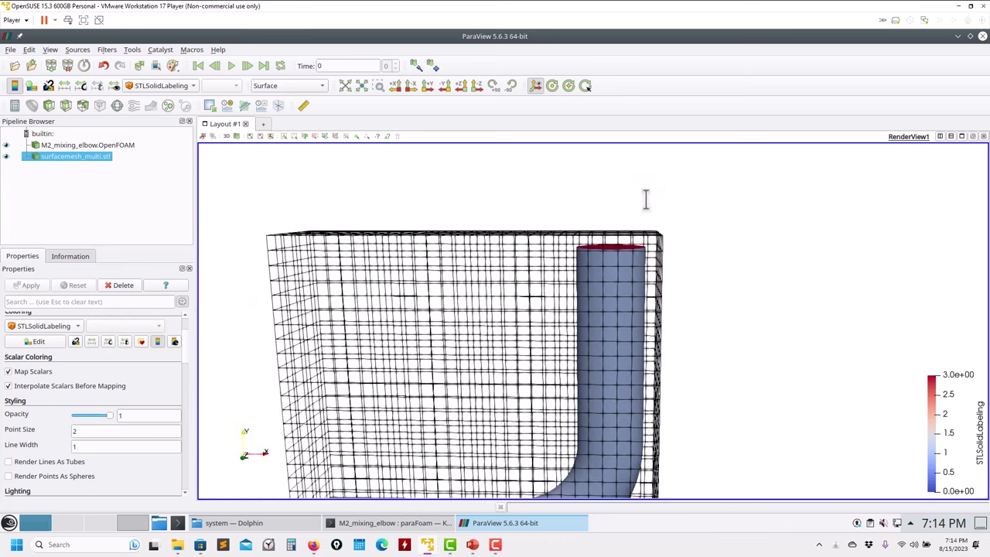
pyautogui.moveTo(658, 236); pyautogui.dragTo(614, 213)
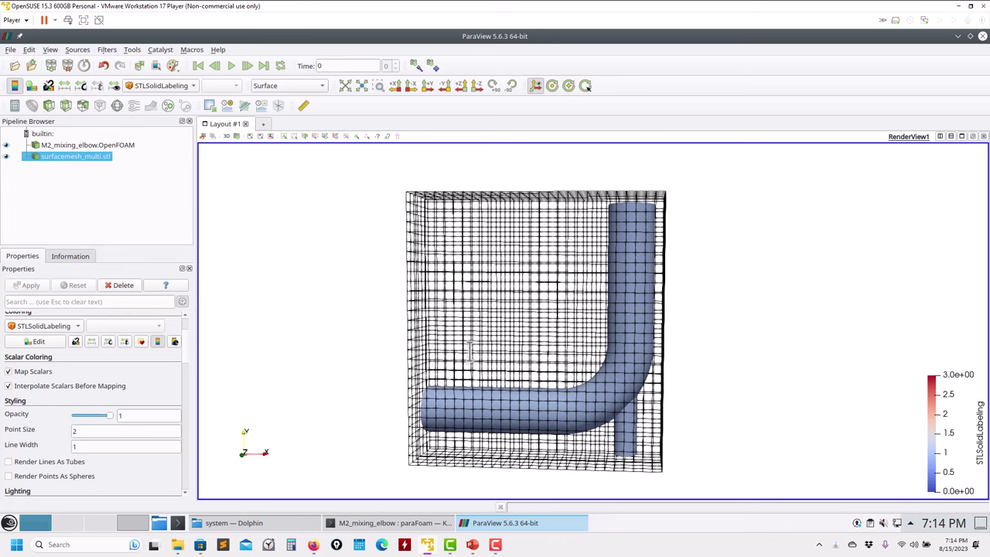
pyautogui.moveTo(470, 352); pyautogui.dragTo(489, 354)
pyautogui.moveTo(578, 182); pyautogui.dragTo(576, 170)
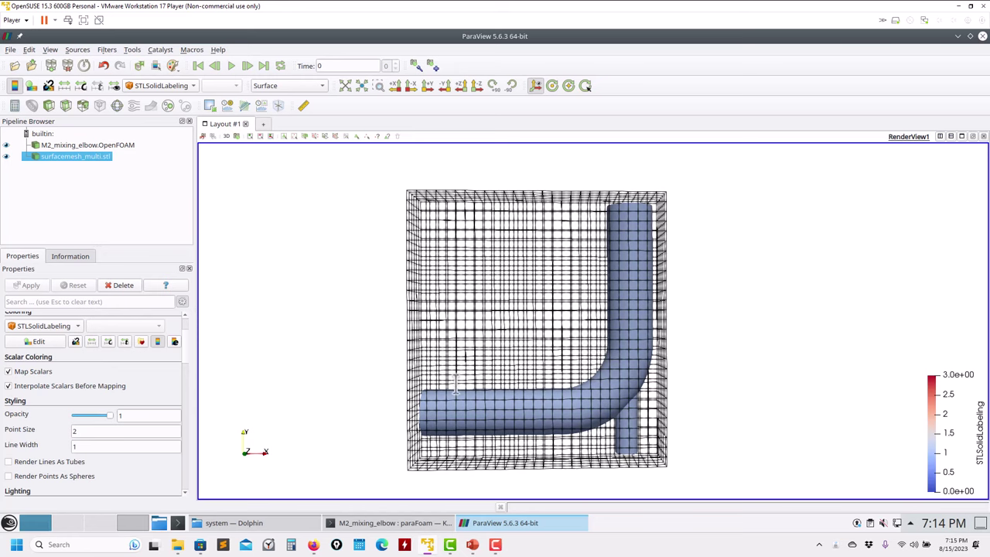
pyautogui.moveTo(456, 385); pyautogui.dragTo(437, 380)
# Add a Sphere source with its default settings to the scene as a point marker
pyautogui.click(78, 50)
pyautogui.moveTo(127, 50)
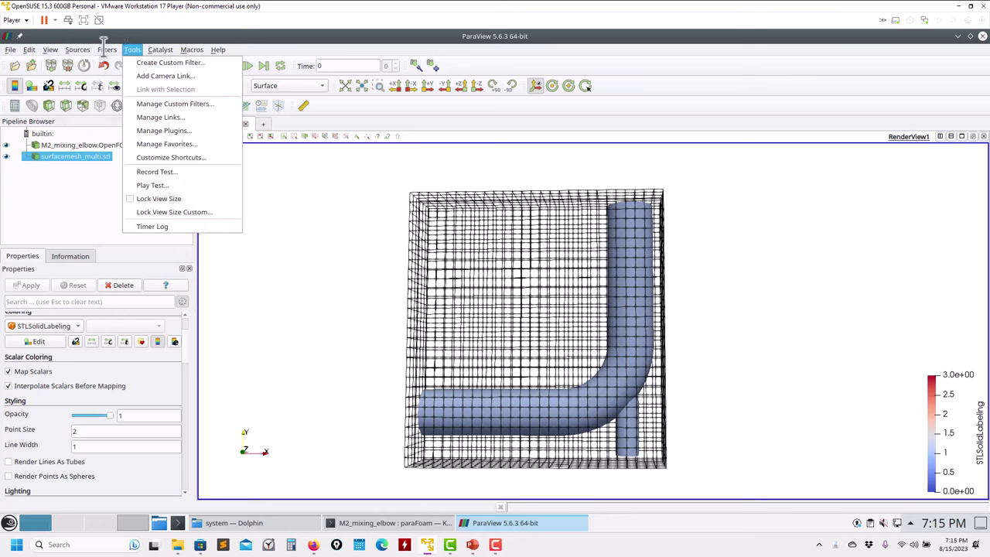
pyautogui.moveTo(79, 47)
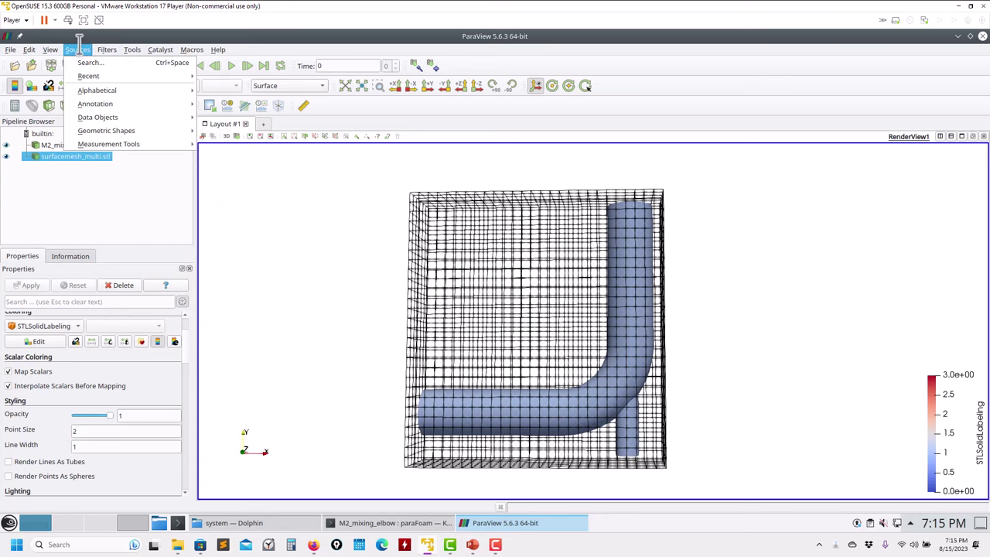
pyautogui.moveTo(111, 130)
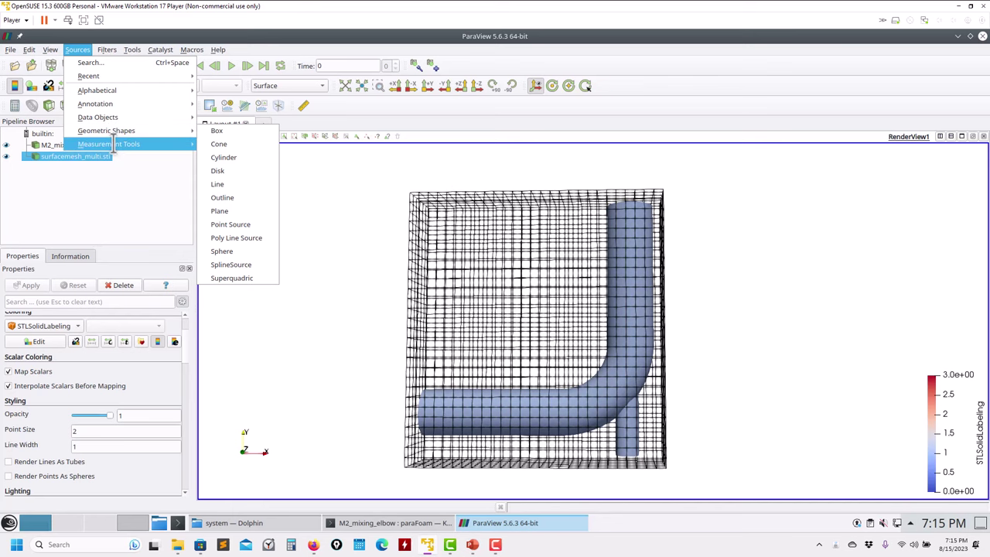
pyautogui.moveTo(138, 90)
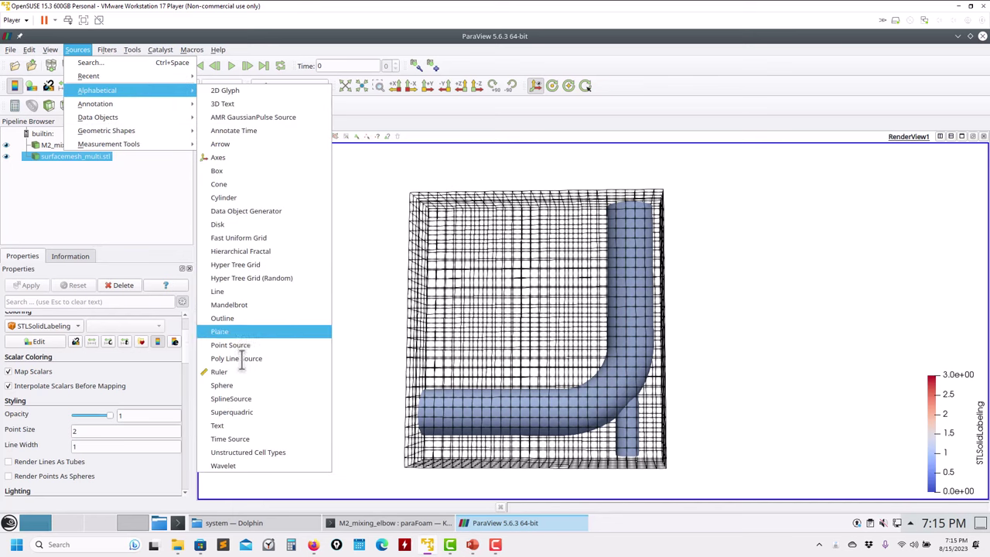
pyautogui.click(223, 385)
pyautogui.click(35, 286)
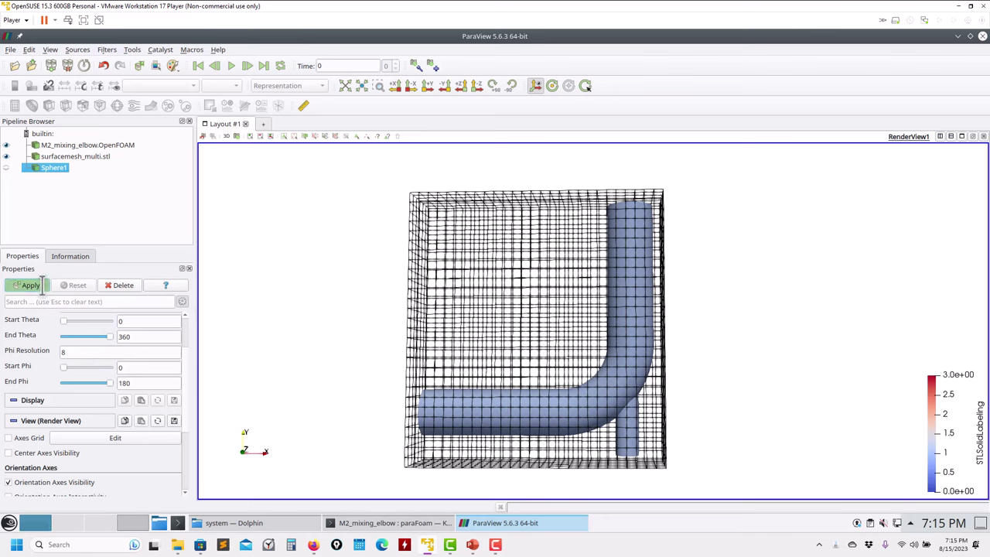
pyautogui.moveTo(450, 424); pyautogui.dragTo(436, 446)
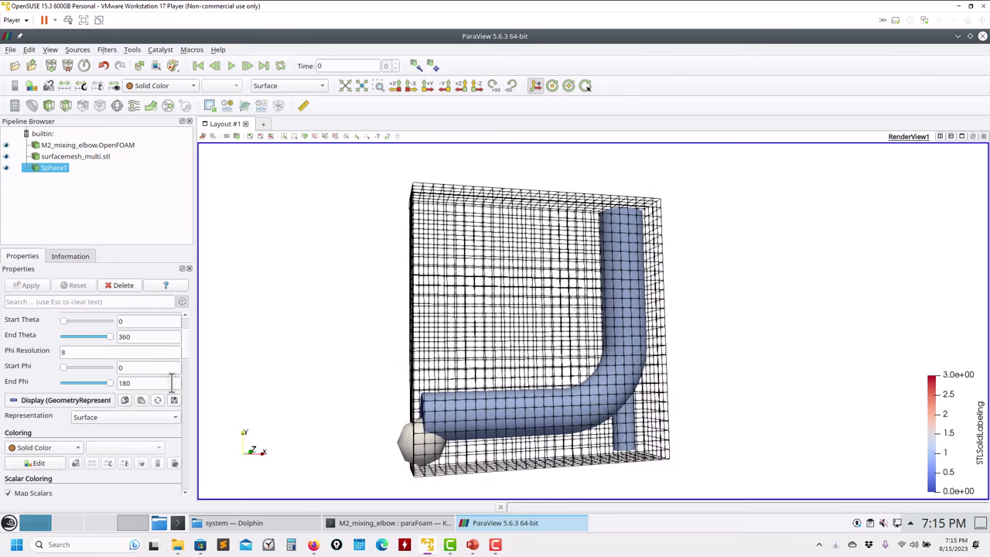
pyautogui.scroll(3, 187, 332)
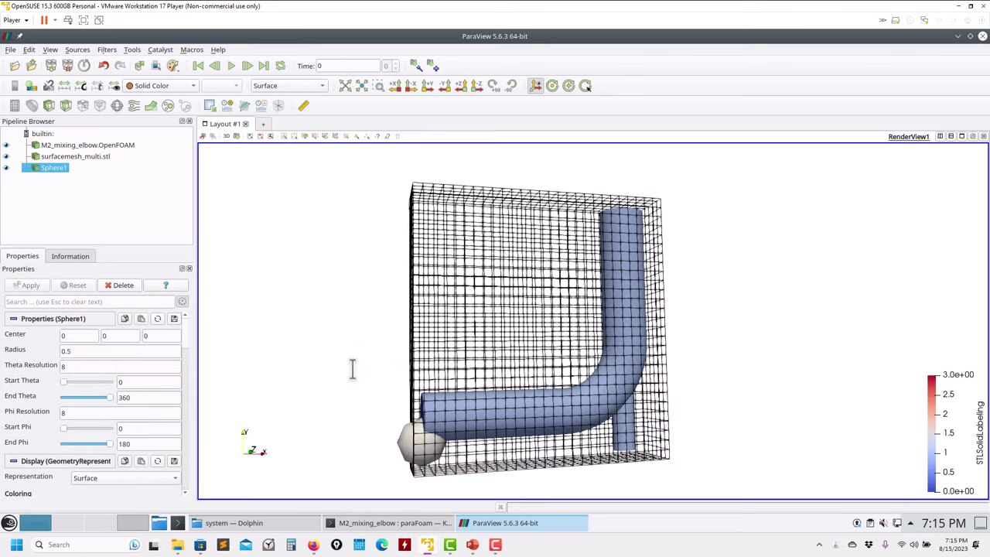
# Open snappyHexMeshDict_single from the case's system folder in Text Editor and look up the locationInMesh point
pyautogui.click(285, 523)
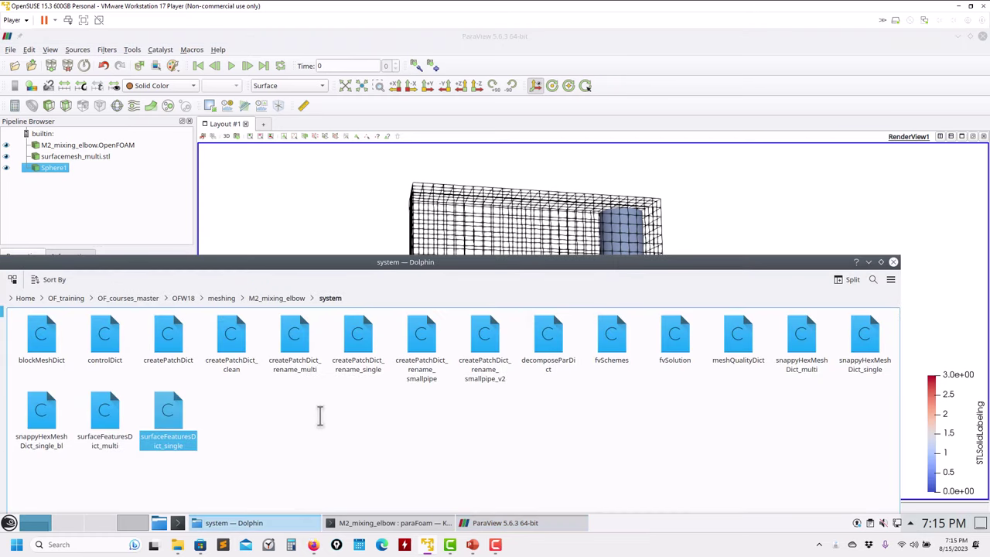
pyautogui.rightClick(166, 427)
pyautogui.click(554, 453)
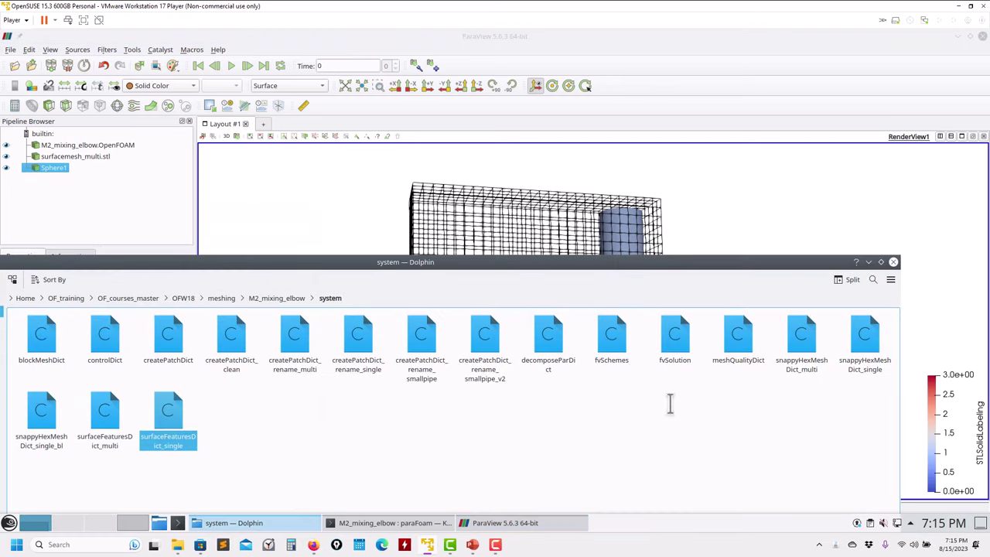
pyautogui.rightClick(860, 340)
pyautogui.moveTo(874, 133)
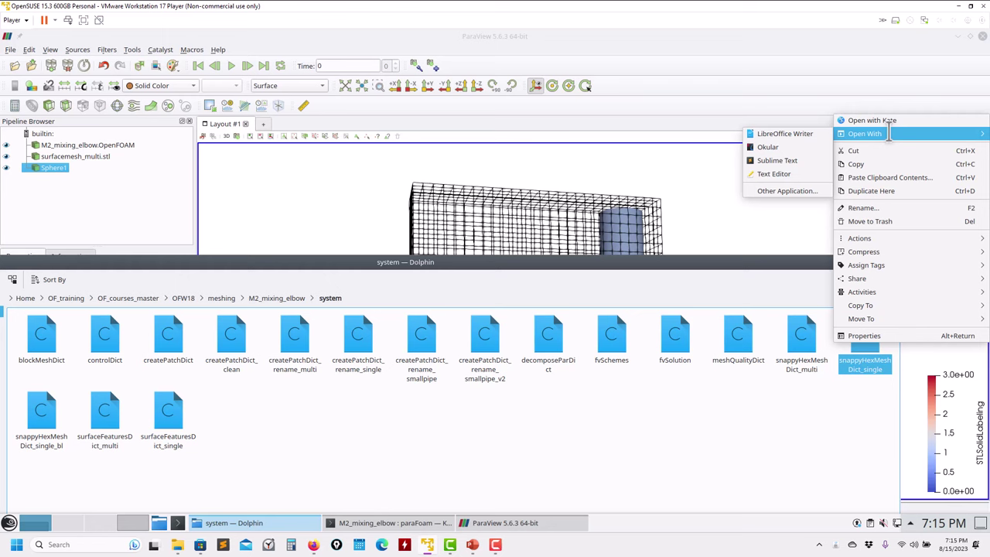
pyautogui.click(774, 173)
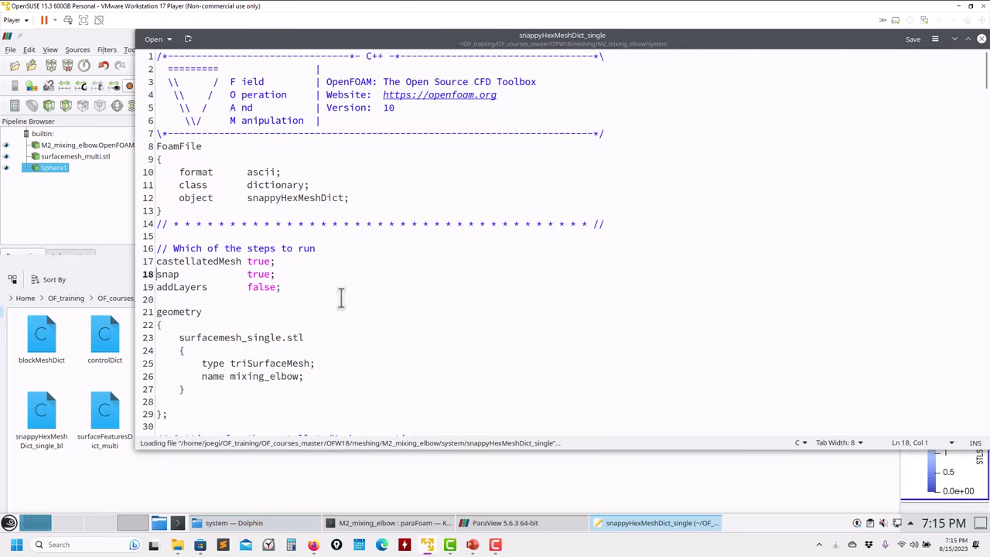
pyautogui.scroll(-15, 341, 298)
pyautogui.scroll(-20, 340, 300)
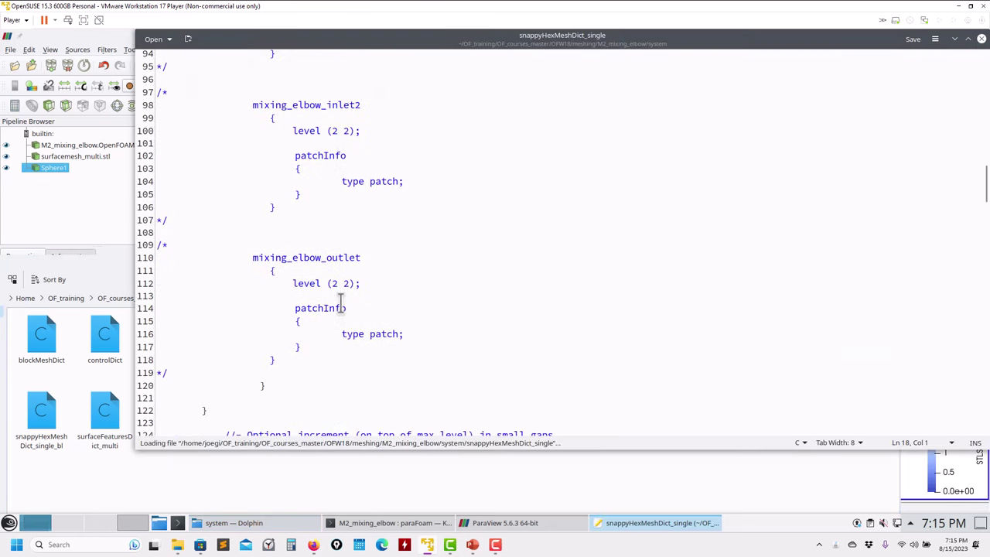
pyautogui.scroll(-4, 341, 302)
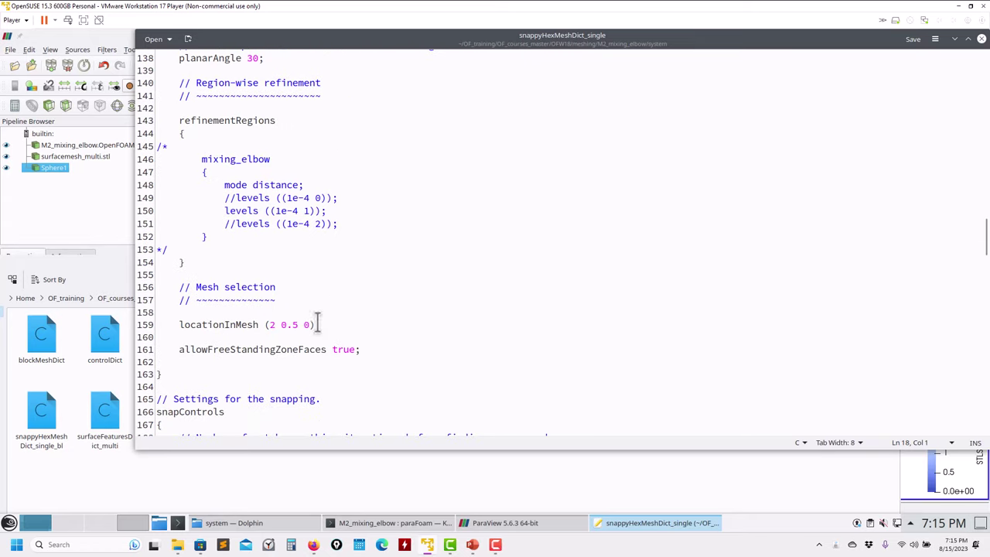
# Back in ParaView, set the sphere's center to (2 0.5 0) and its radius to 0.2
pyautogui.click(104, 215)
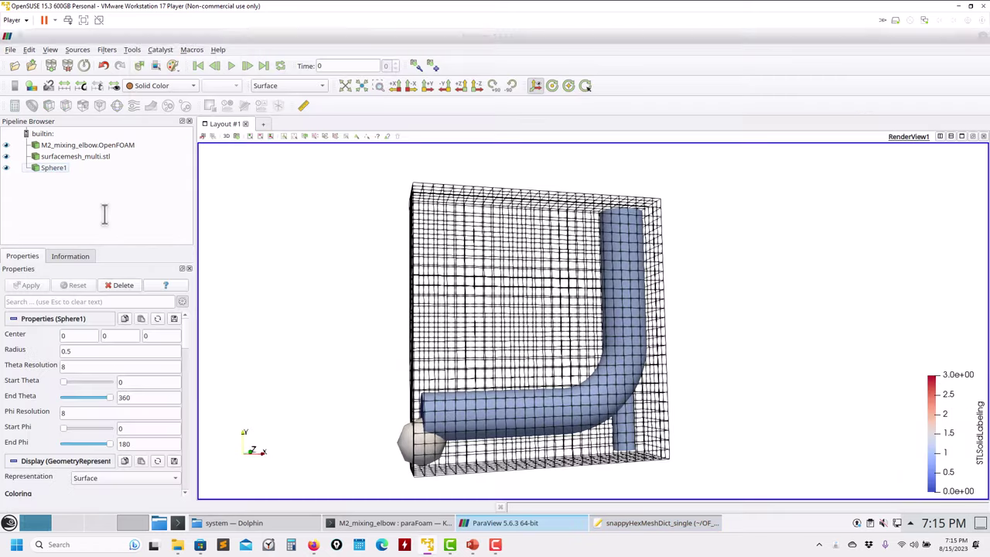
pyautogui.doubleClick(77, 334)
pyautogui.write('2')
pyautogui.press('Tab')
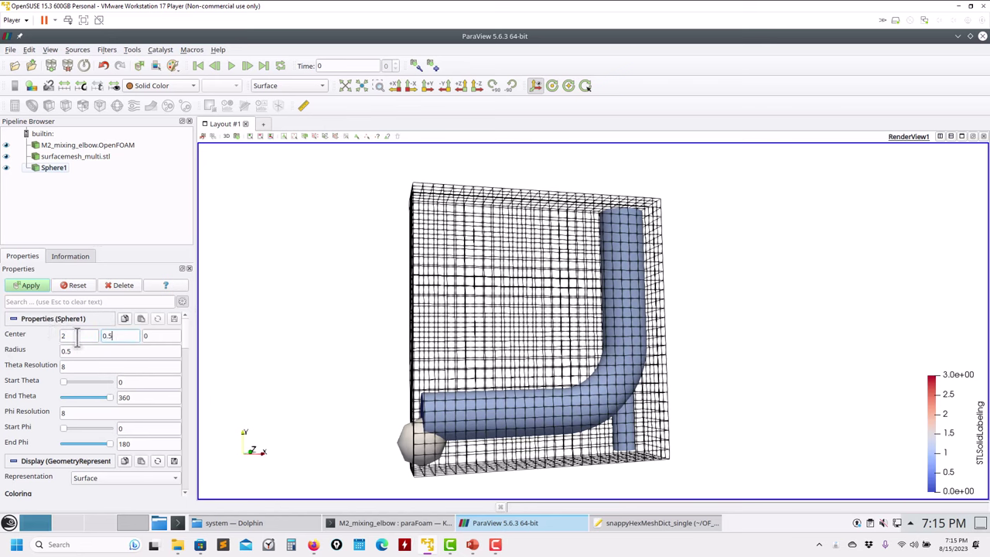
pyautogui.click(31, 285)
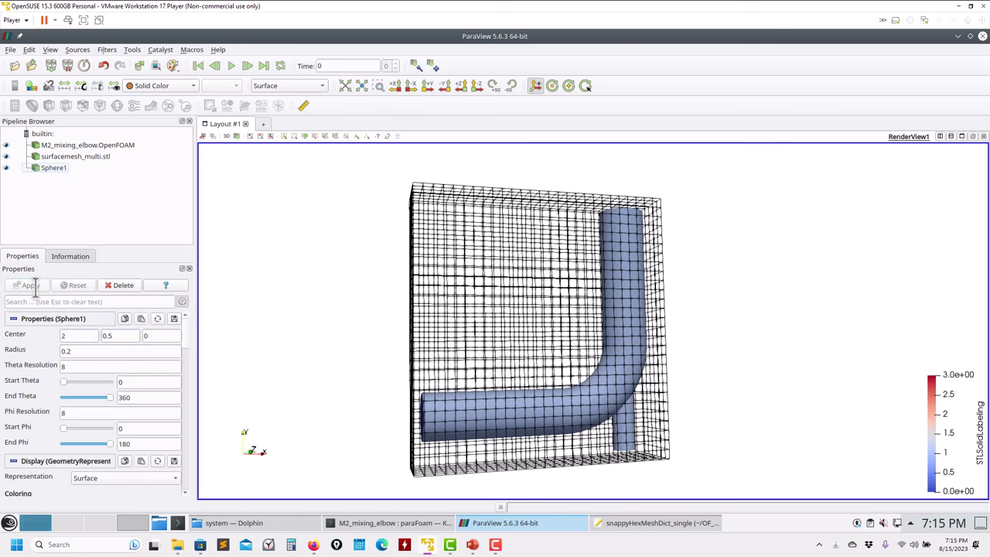
# Set the opacity of surfacemesh_multi.stl to 0.22 and check the sphere's position relative to the pipe from several angles
pyautogui.click(69, 156)
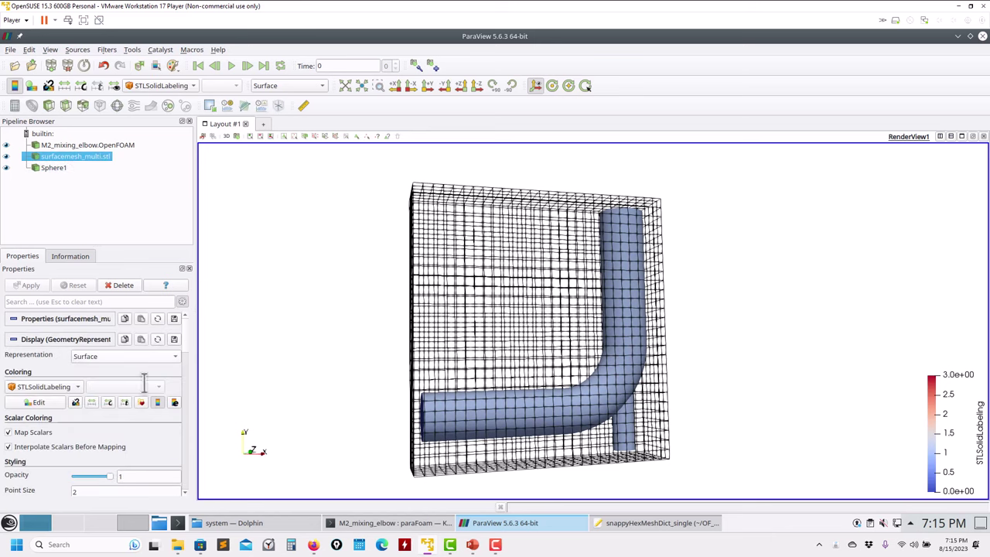
pyautogui.moveTo(105, 476); pyautogui.dragTo(82, 475)
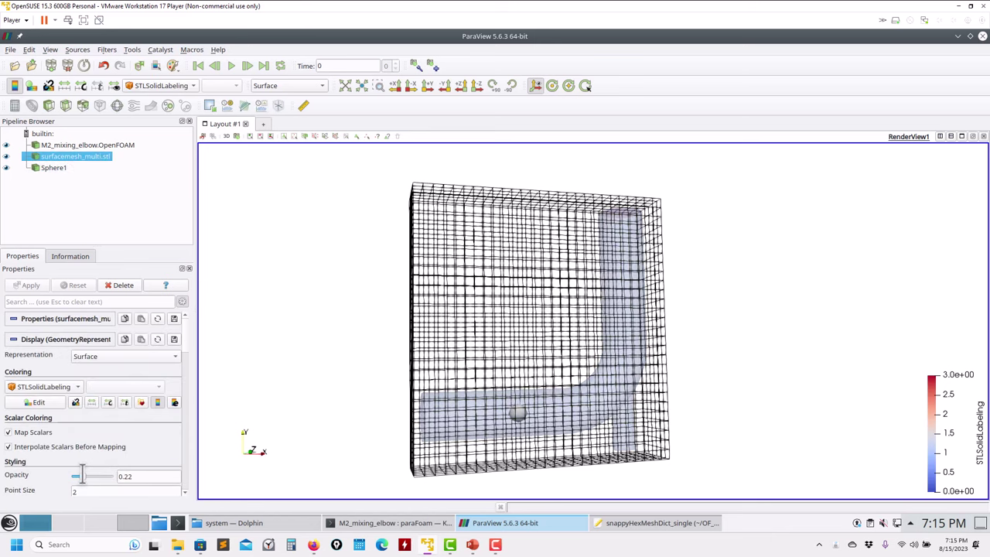
pyautogui.moveTo(344, 416); pyautogui.dragTo(535, 458)
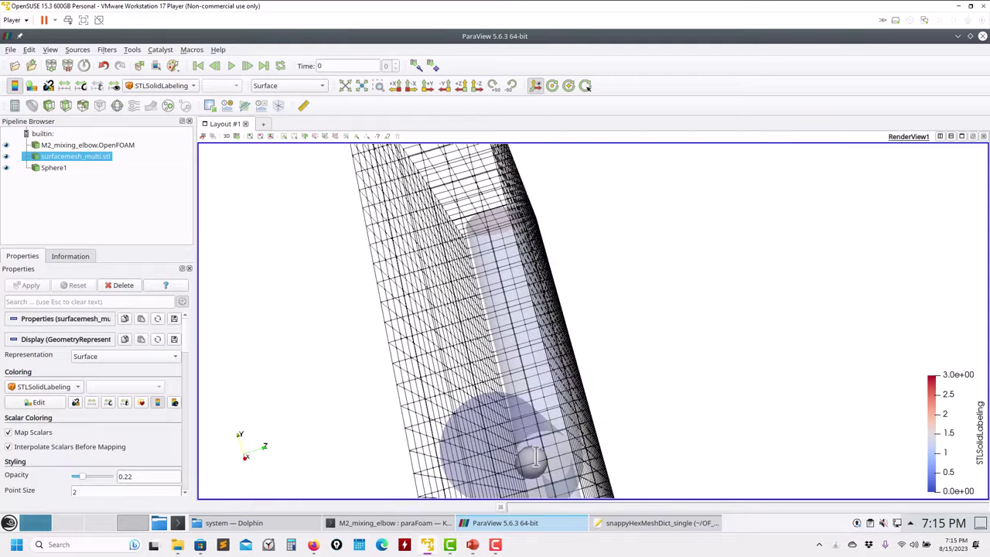
pyautogui.moveTo(549, 370); pyautogui.dragTo(926, 71)
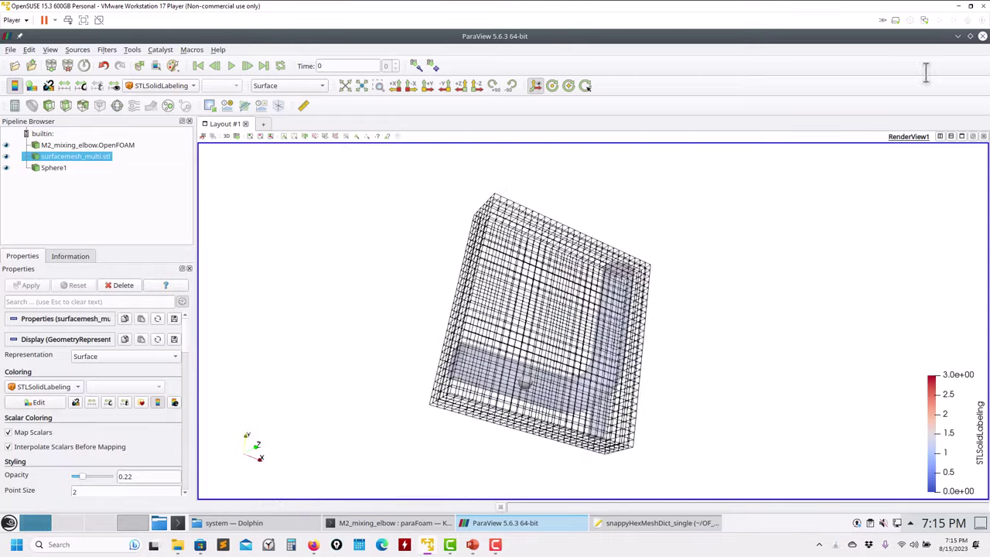
# Close ParaView and run the run_mesh.sh script from the M2_mixing_elbow case directory in the terminal
pyautogui.click(982, 36)
pyautogui.click(116, 170)
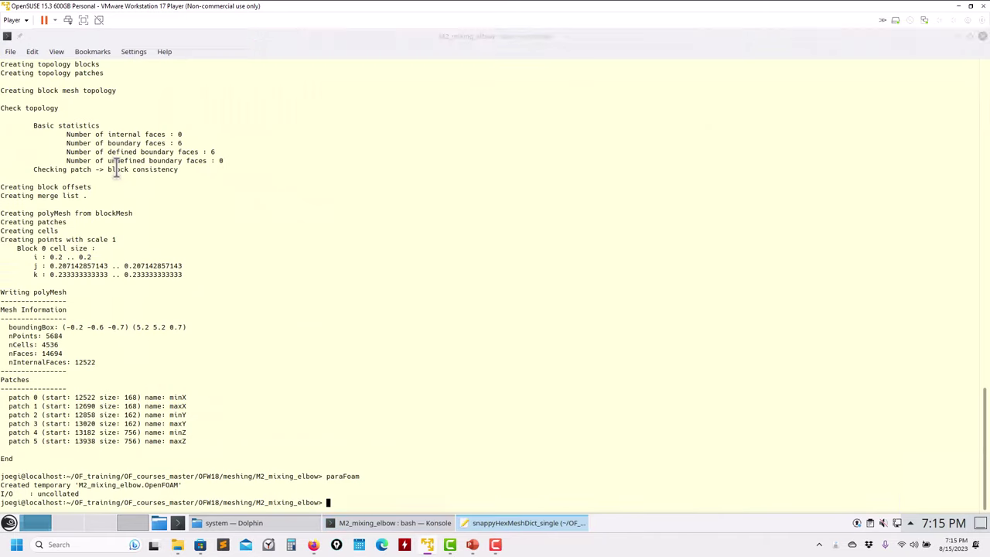
pyautogui.write('ls')
pyautogui.press('Return')
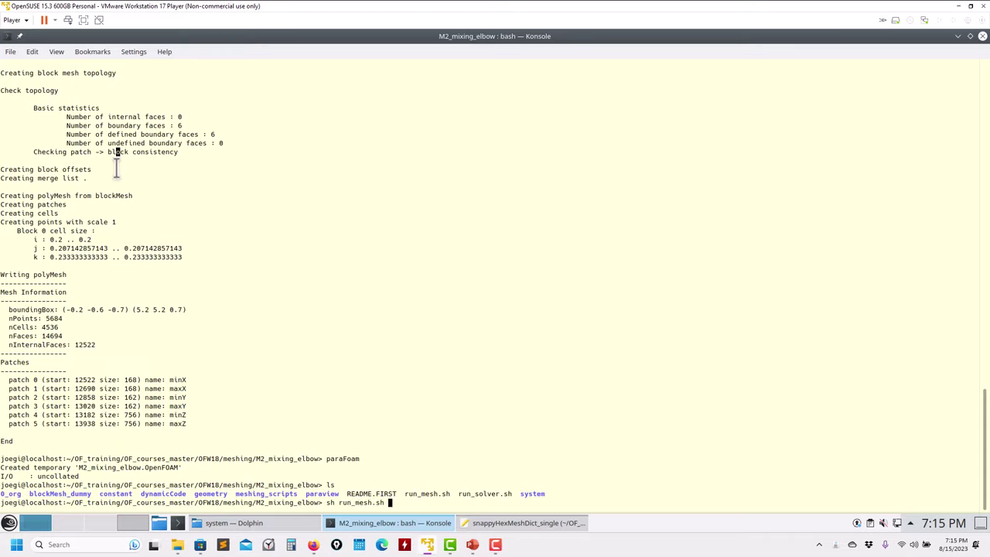
pyautogui.write('sh run_mesh.sh')
pyautogui.press('Return')
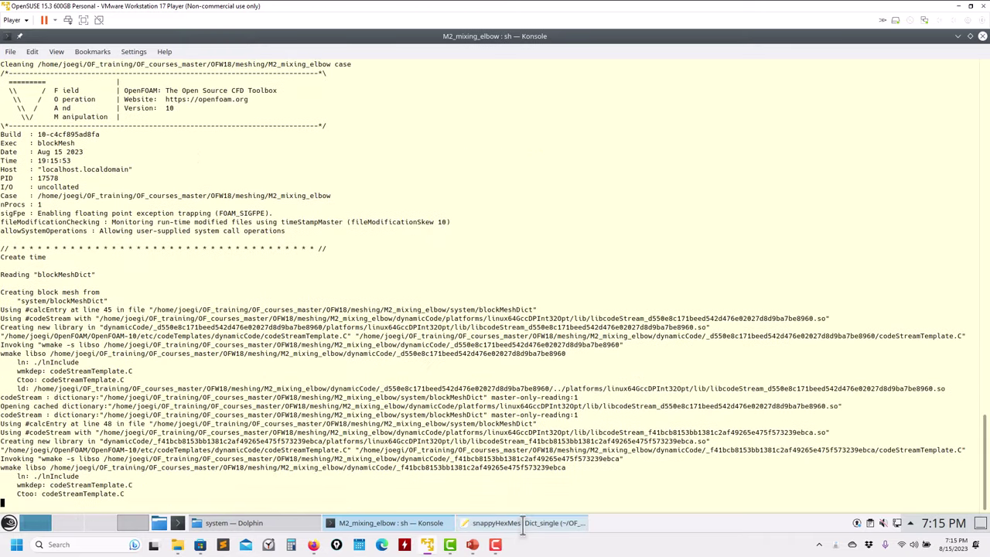
# Close snappyHexMeshDict_single in Text Editor, go up to the M2_mixing_elbow folder in Dolphin, and return to the terminal
pyautogui.click(523, 523)
pyautogui.click(976, 37)
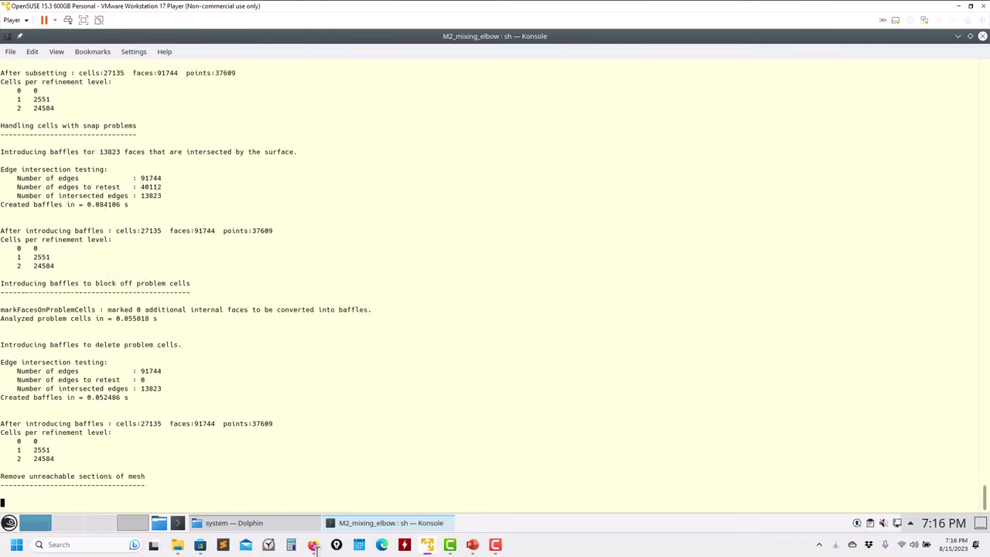
pyautogui.click(255, 523)
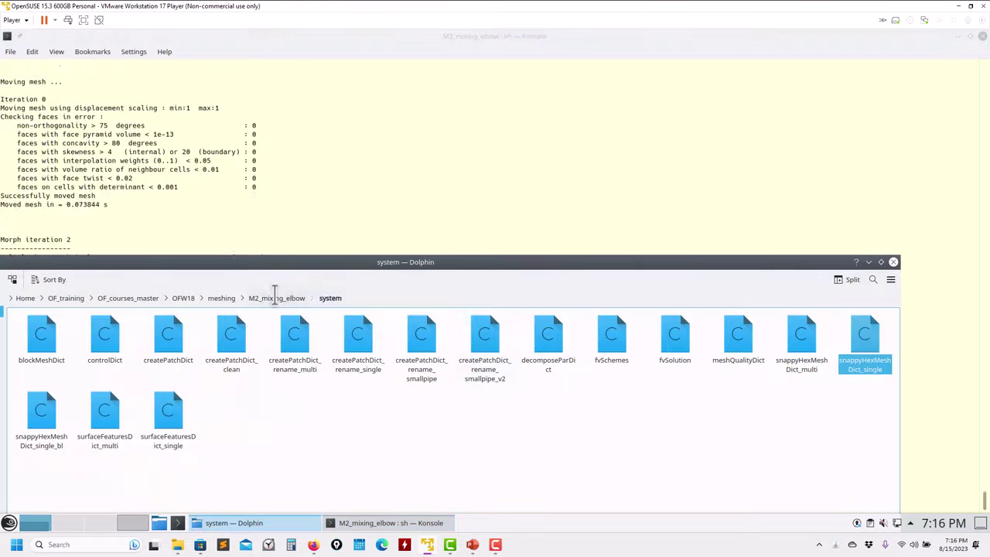
pyautogui.click(274, 298)
pyautogui.click(881, 262)
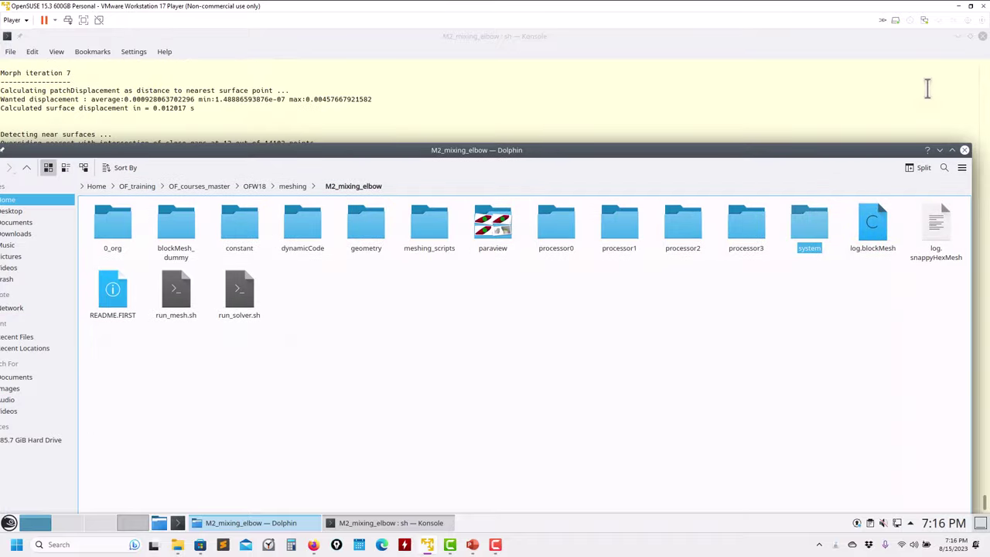
pyautogui.click(928, 89)
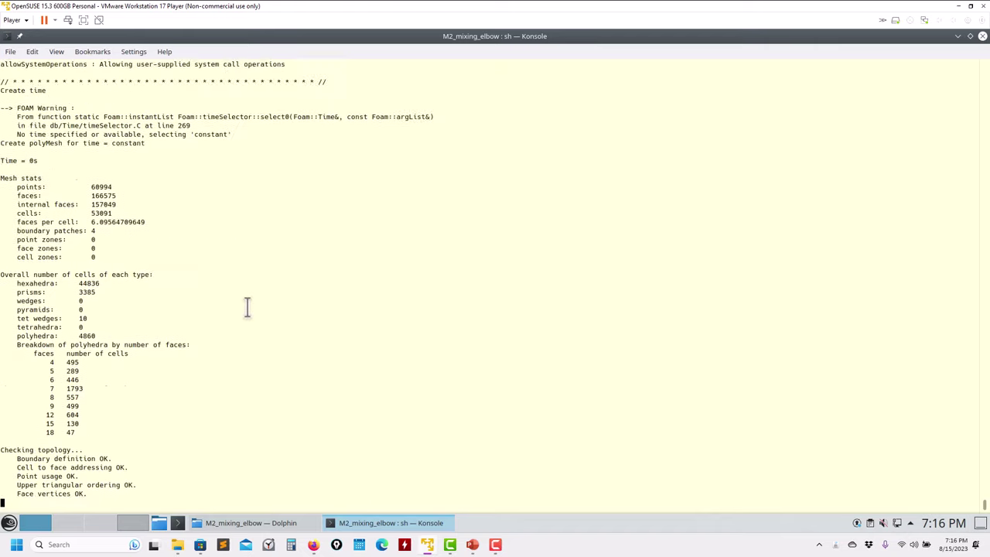
# List the M2_mixing_elbow case directory in the terminal, launch paraFoam and load the generated mesh
pyautogui.write('s')
pyautogui.press('Return')
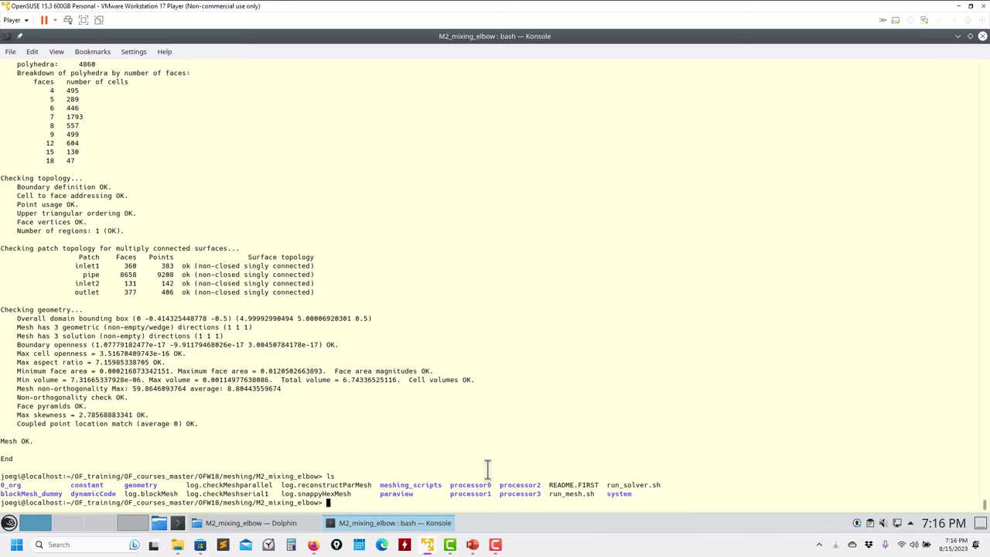
pyautogui.write('paraFoam')
pyautogui.press('Return')
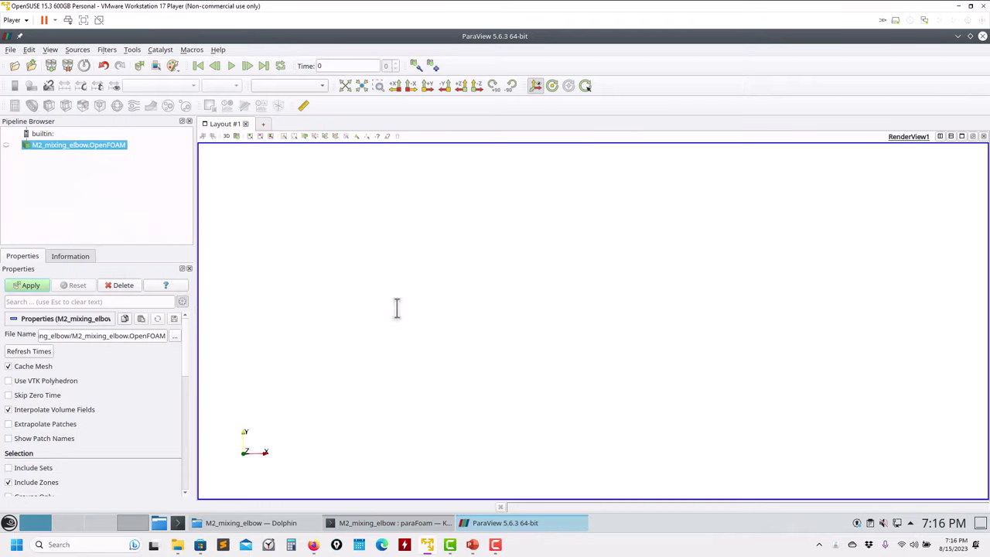
pyautogui.click(28, 287)
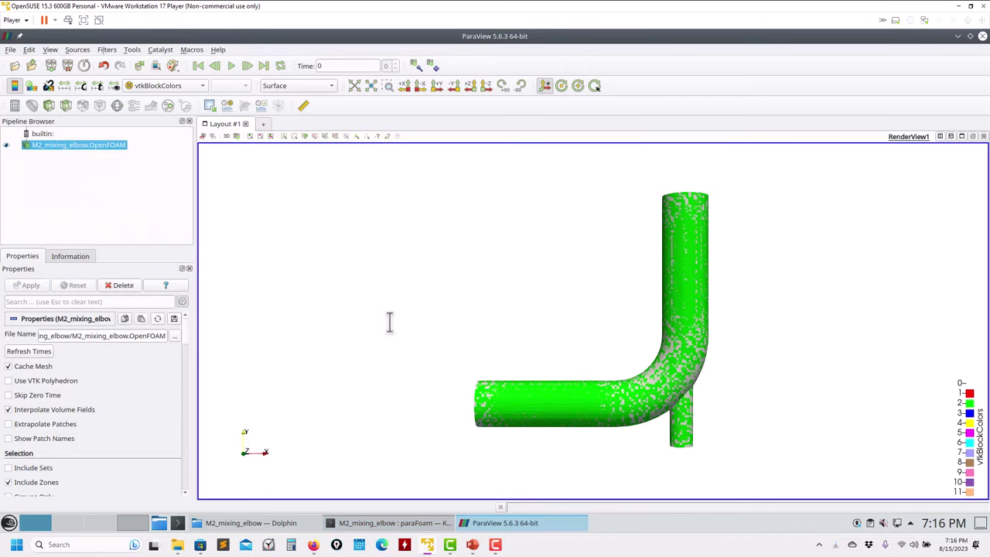
# Show the elbow mesh as Surface With Edges, examine its cells up close, and close ParaView
pyautogui.click(298, 85)
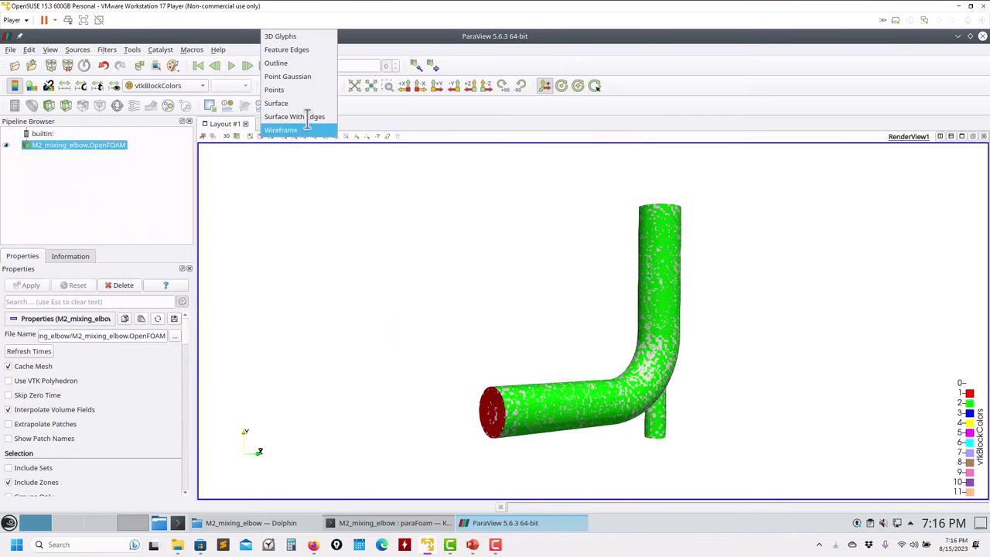
pyautogui.click(288, 116)
pyautogui.scroll(5, 577, 379)
pyautogui.moveTo(577, 379); pyautogui.dragTo(904, 65)
pyautogui.scroll(3, 595, 300)
pyautogui.click(982, 35)
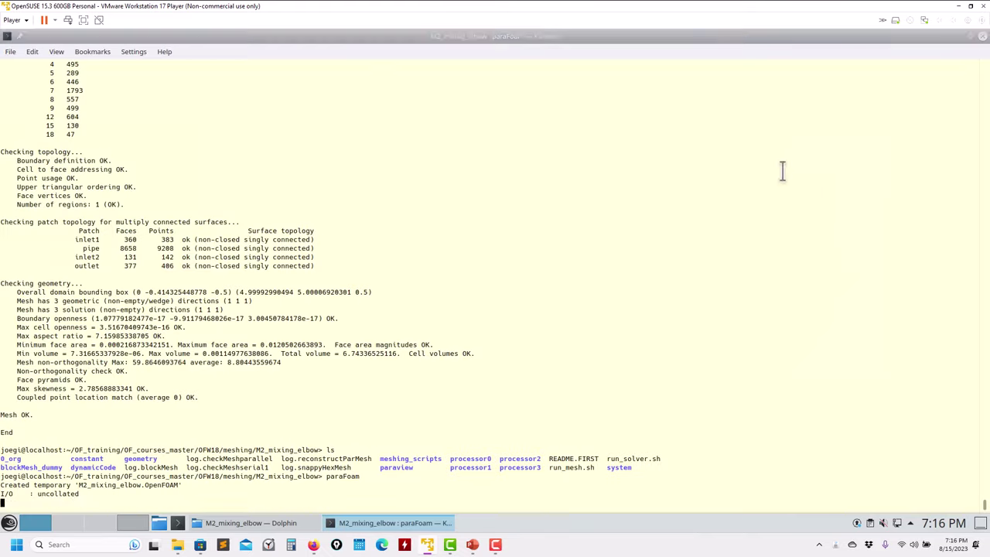
# Check the M2_mixing_elbow folder in Dolphin, and switch to the SHM_guided_tutorials.pptx presentation in PowerPoint
pyautogui.click(282, 523)
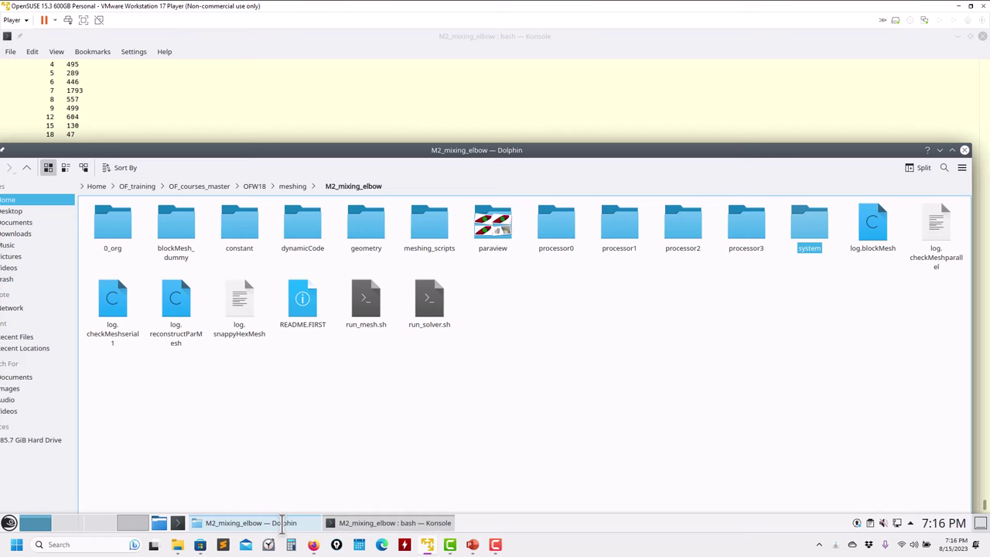
pyautogui.moveTo(478, 546)
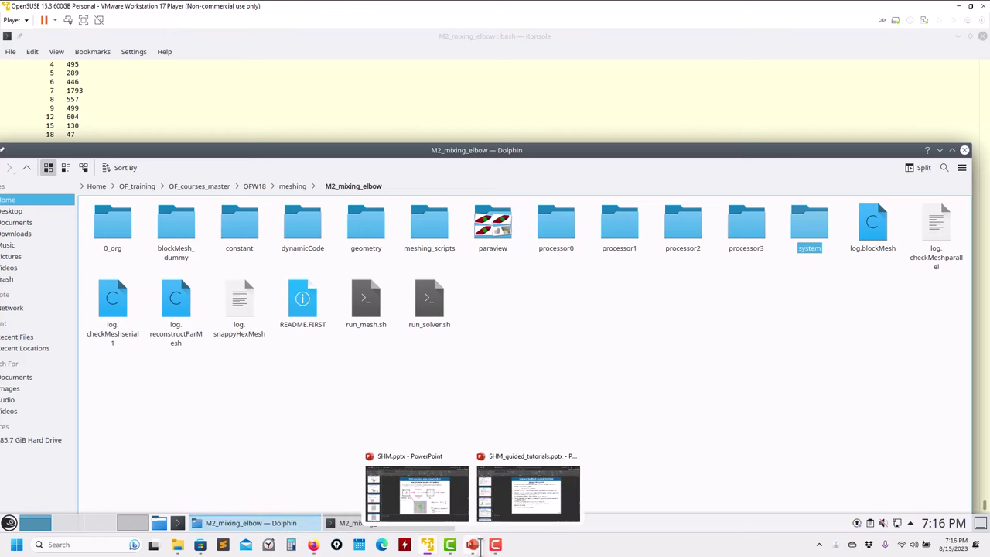
pyautogui.click(502, 515)
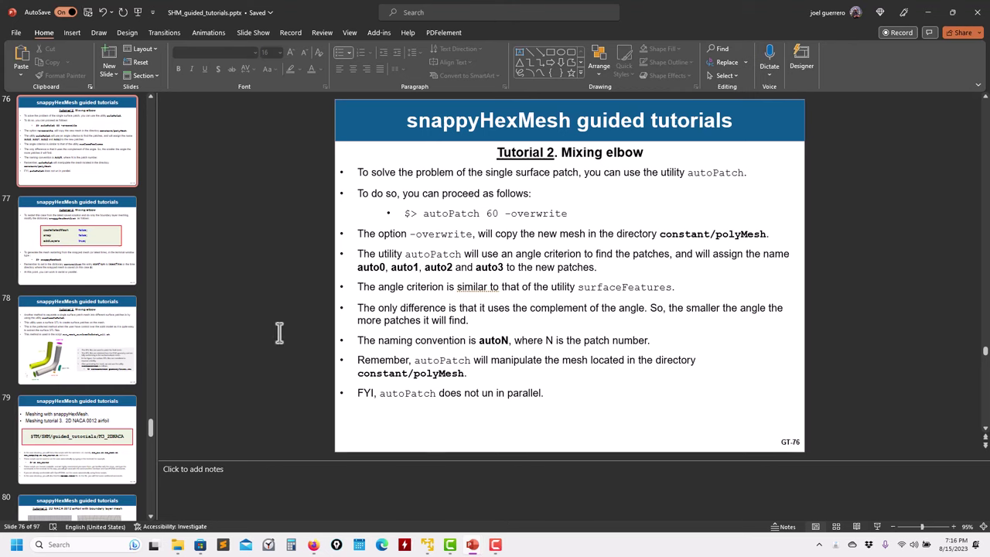
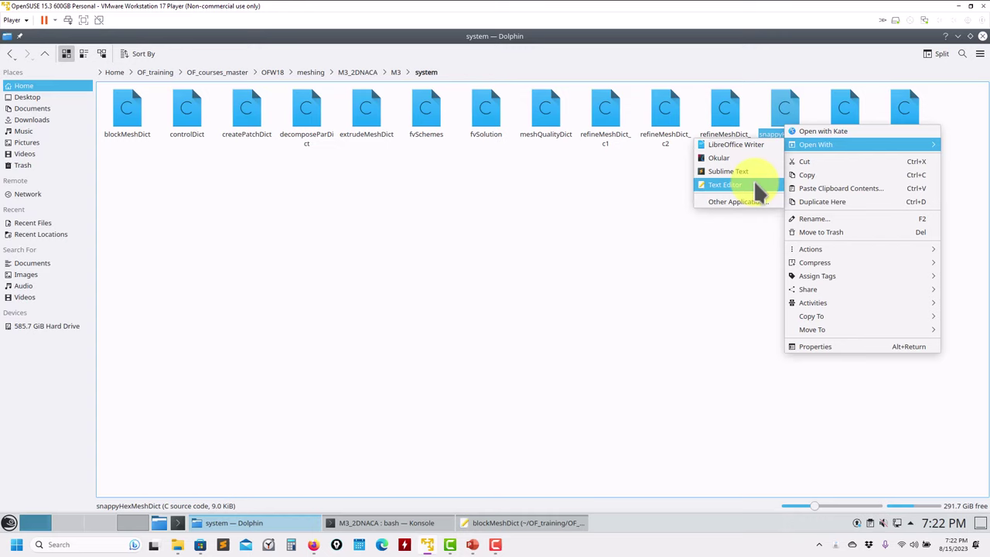
# Open snappyHexMeshDict from the M3 case's system folder in Text Editor and review its meshing steps and geometry entries
pyautogui.click(757, 186)
pyautogui.scroll(-5, 464, 271)
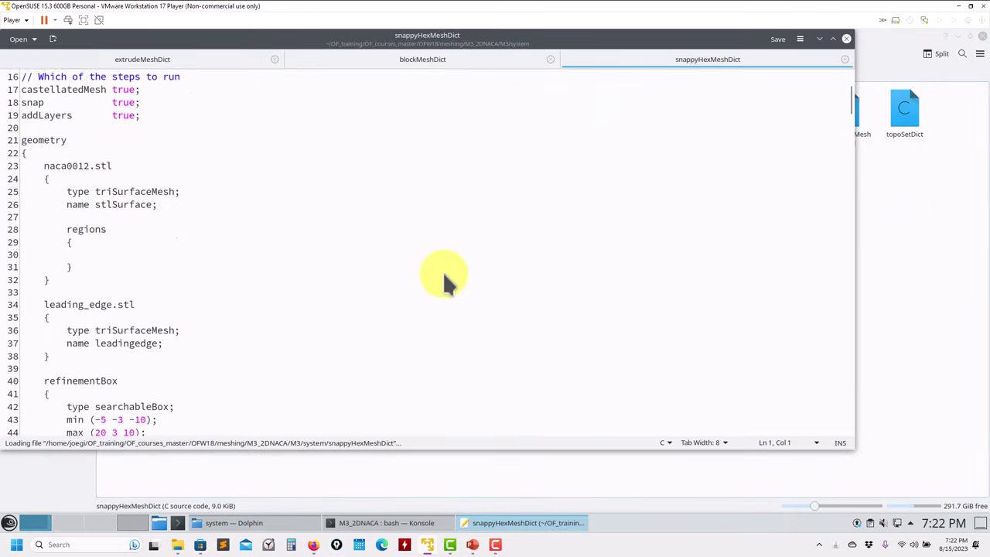
pyautogui.scroll(-10, 443, 271)
pyautogui.click(878, 193)
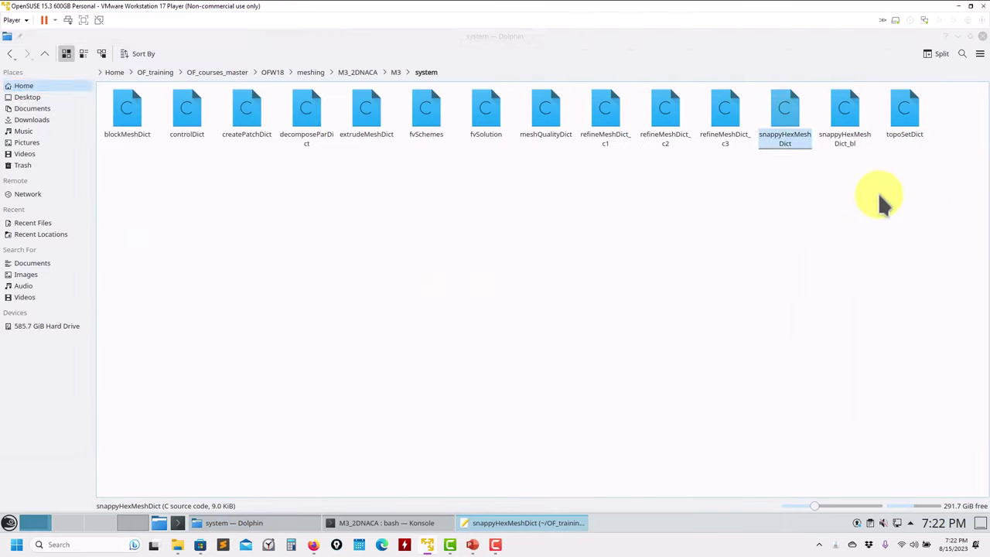
# Open run_mesh_all.sh from the M3 folder in Text Editor and review the topoSet and refineMesh commands for refinement 2
pyautogui.click(396, 72)
pyautogui.rightClick(422, 116)
pyautogui.moveTo(463, 137)
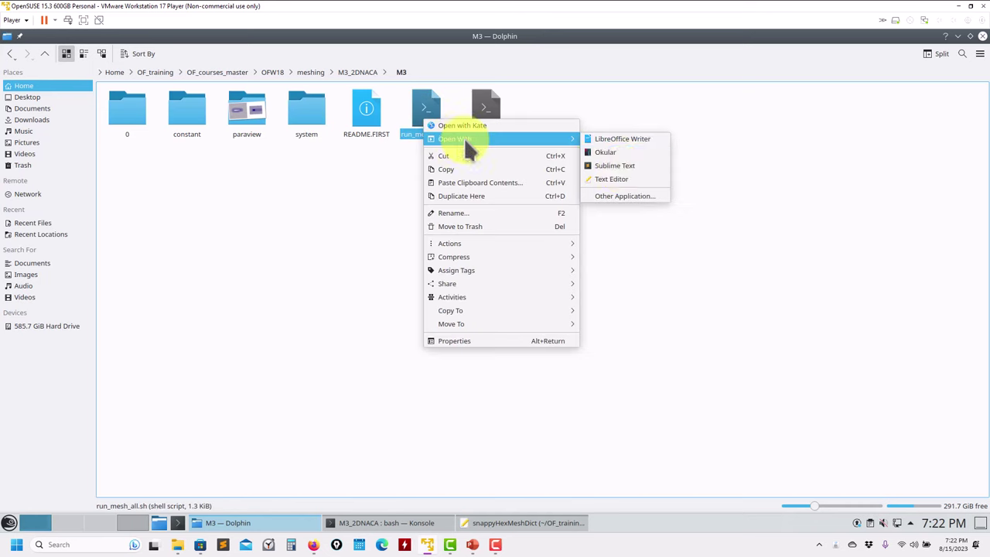
pyautogui.click(613, 178)
pyautogui.scroll(-2, 354, 283)
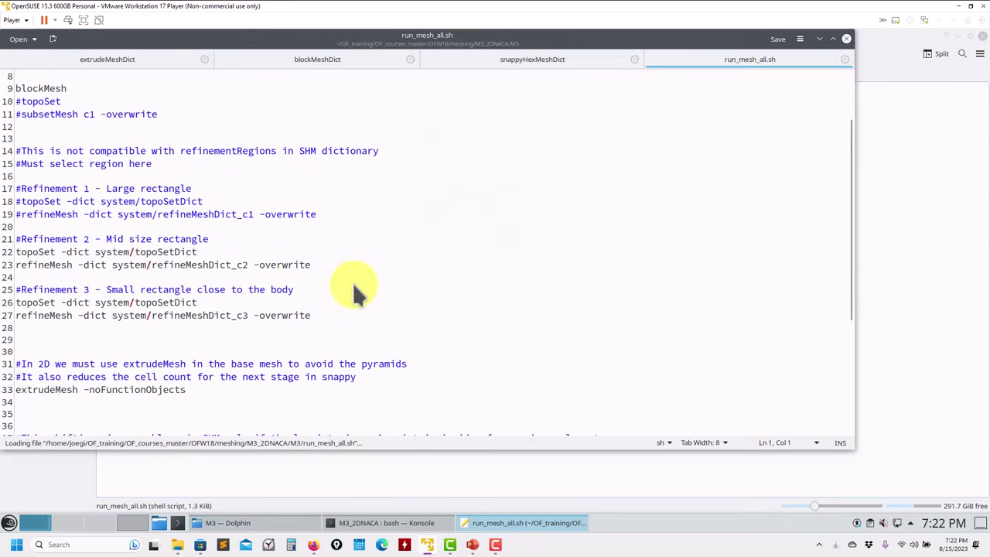
pyautogui.click(182, 264)
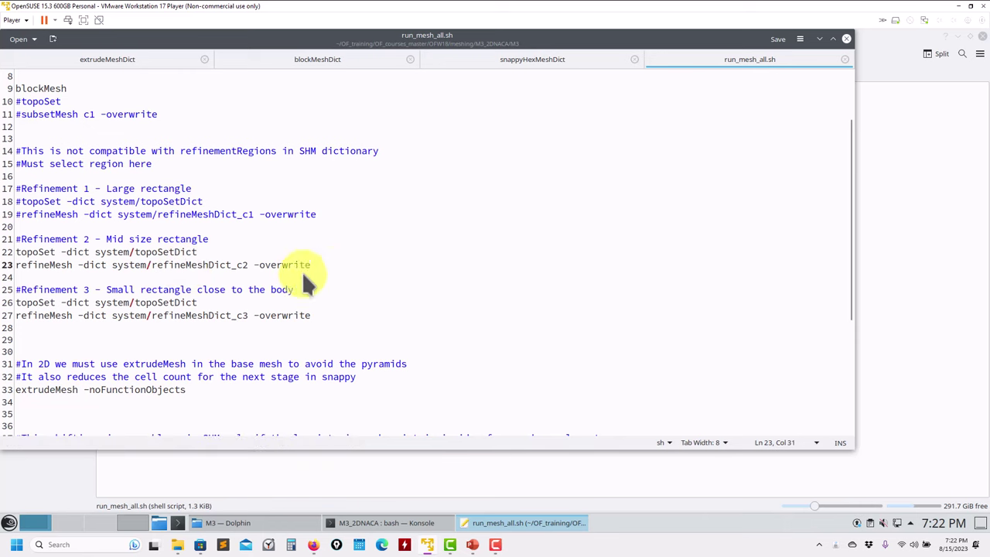
pyautogui.moveTo(331, 268); pyautogui.dragTo(153, 265)
pyautogui.click(893, 198)
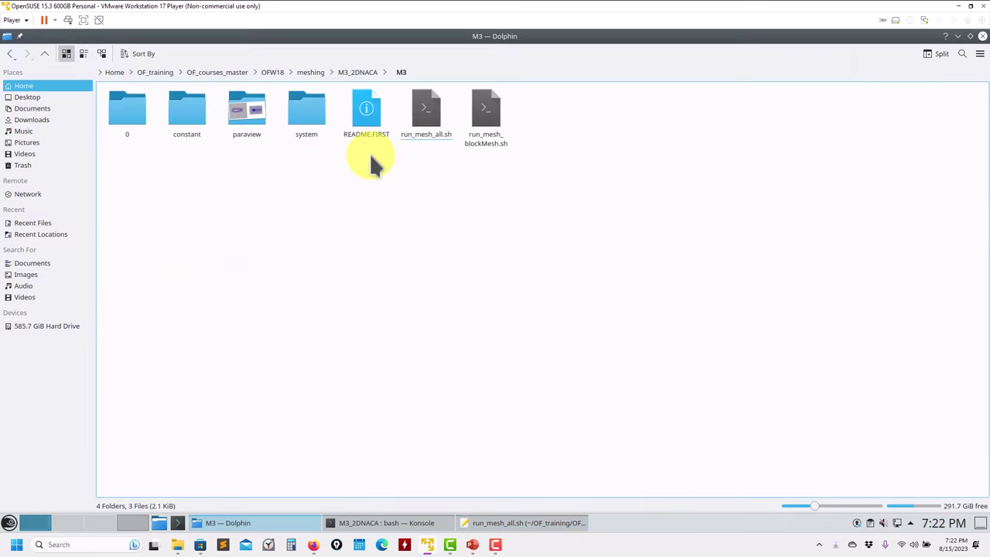
# Open refineMeshDict_c2 from M3's system folder in Text Editor and review its cell set and refinement directions
pyautogui.doubleClick(308, 121)
pyautogui.click(663, 123)
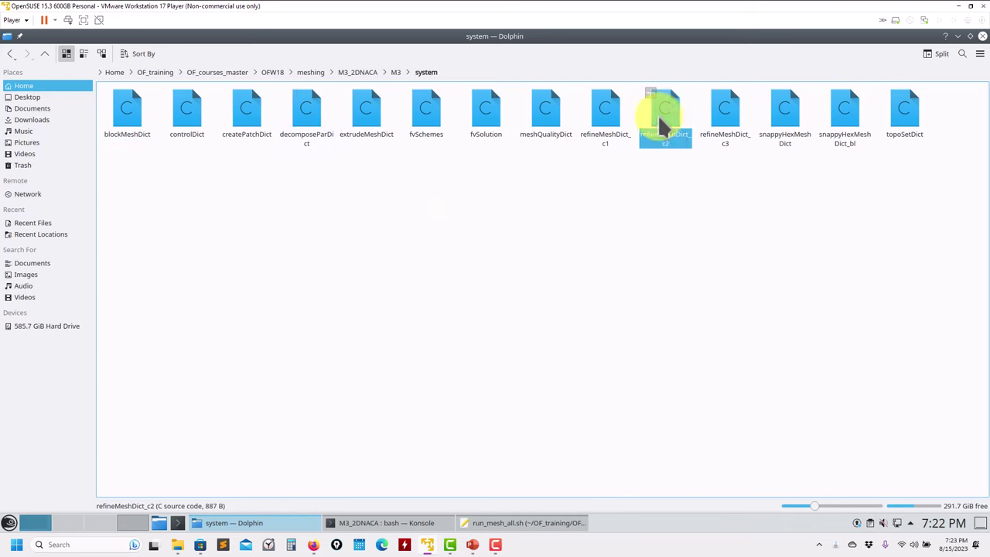
pyautogui.rightClick(663, 122)
pyautogui.moveTo(796, 142)
pyautogui.click(834, 171)
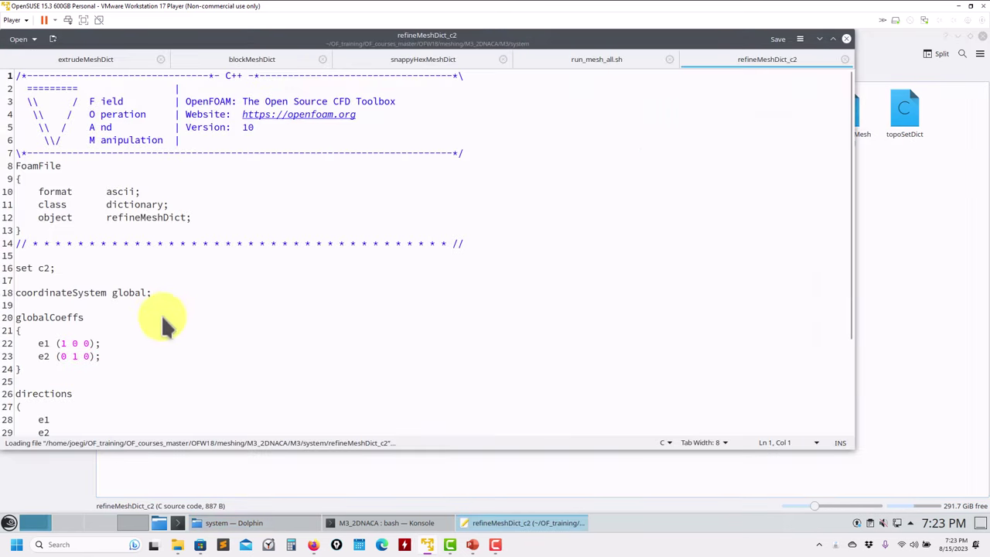
pyautogui.scroll(-3, 88, 327)
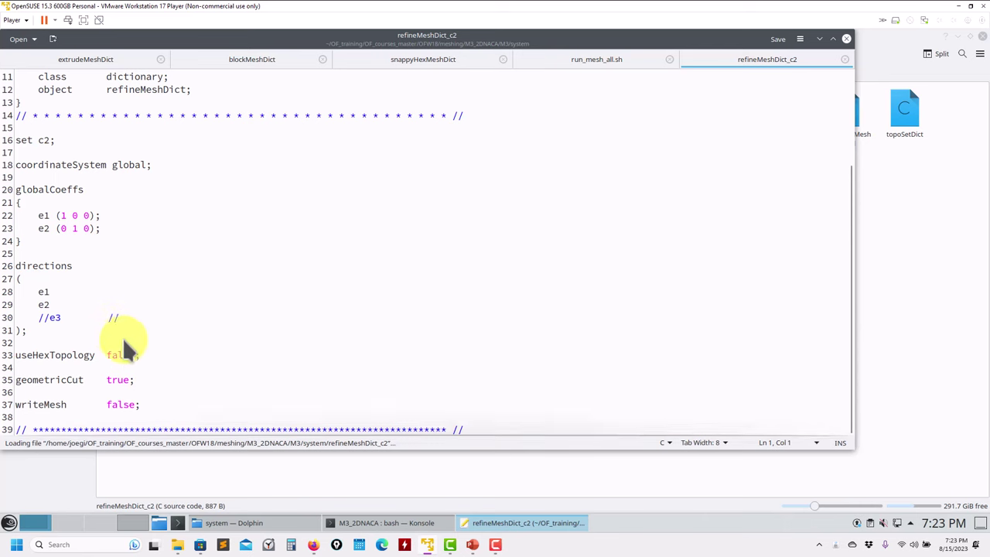
pyautogui.click(897, 219)
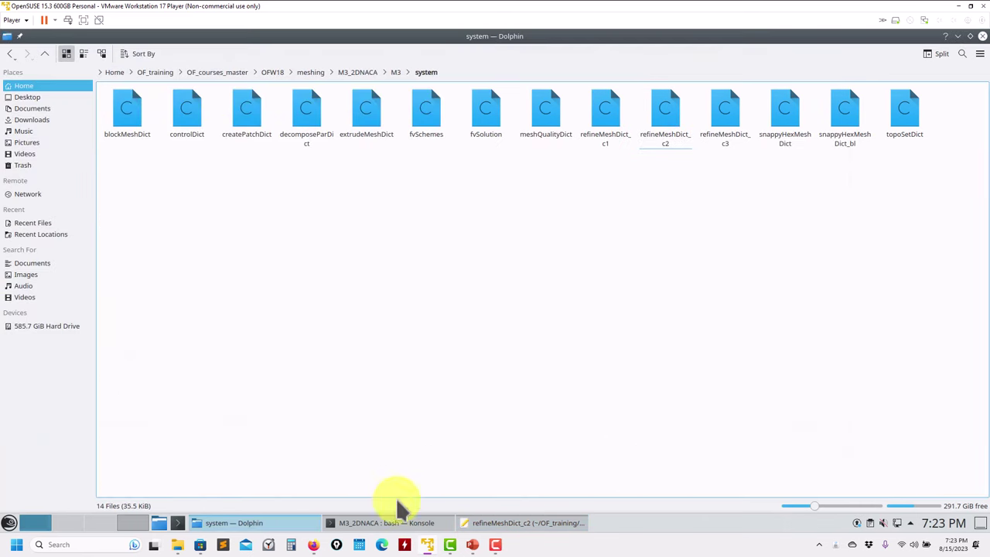
# In the terminal, change into the M3 directory, list its contents and run blockMesh to create the background mesh
pyautogui.click(386, 523)
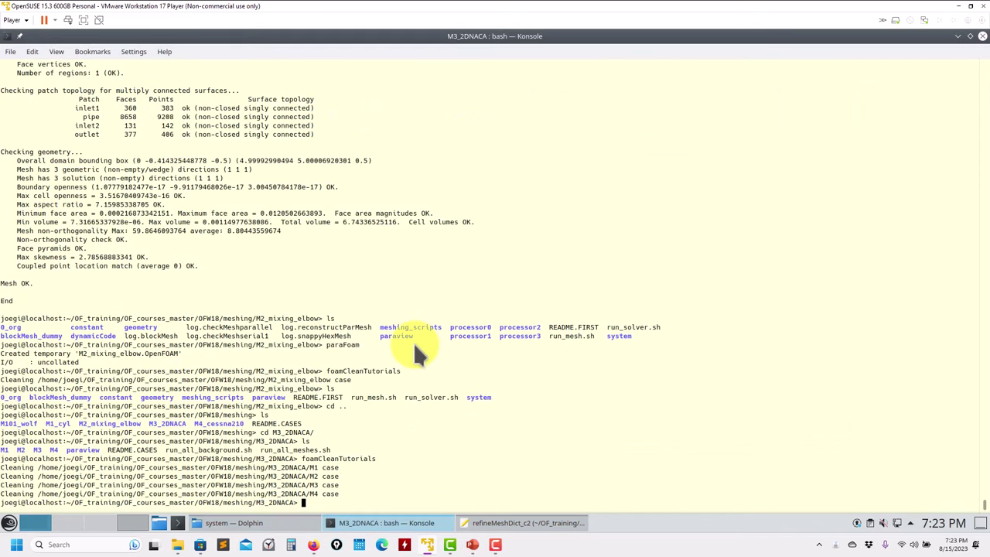
pyautogui.write('ls')
pyautogui.press('Return')
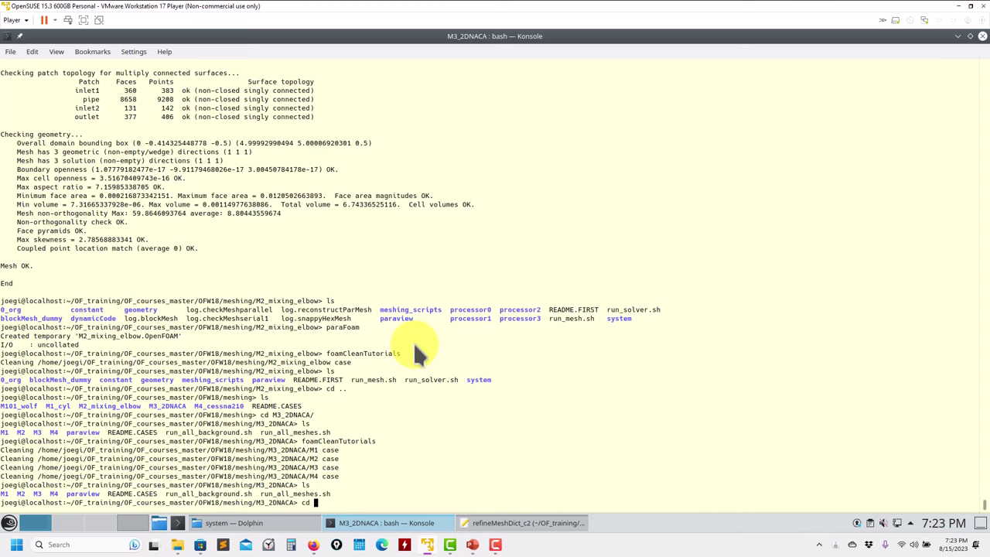
pyautogui.write('cd M3')
pyautogui.press('Return')
pyautogui.write('ls')
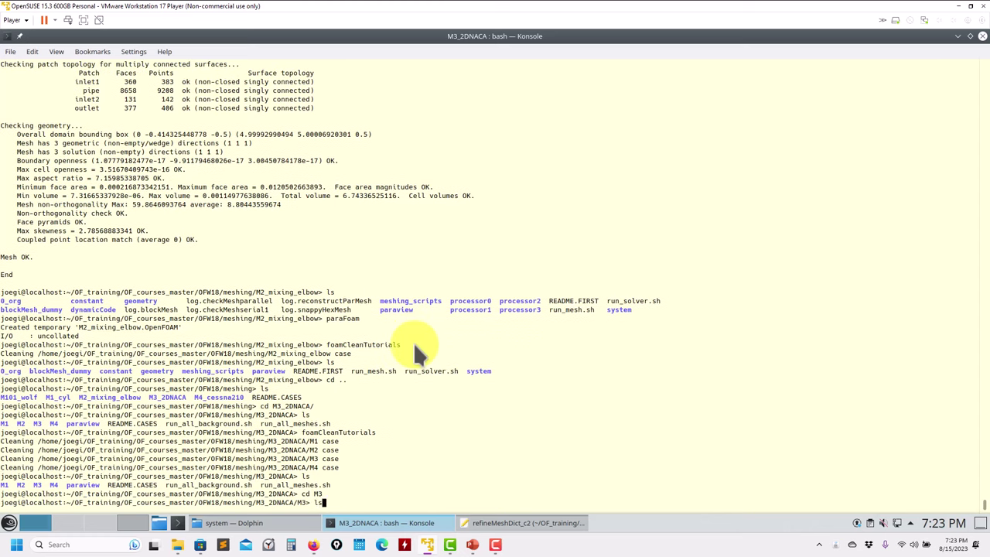
pyautogui.press('Return')
pyautogui.write('blockMesh')
pyautogui.press('Return')
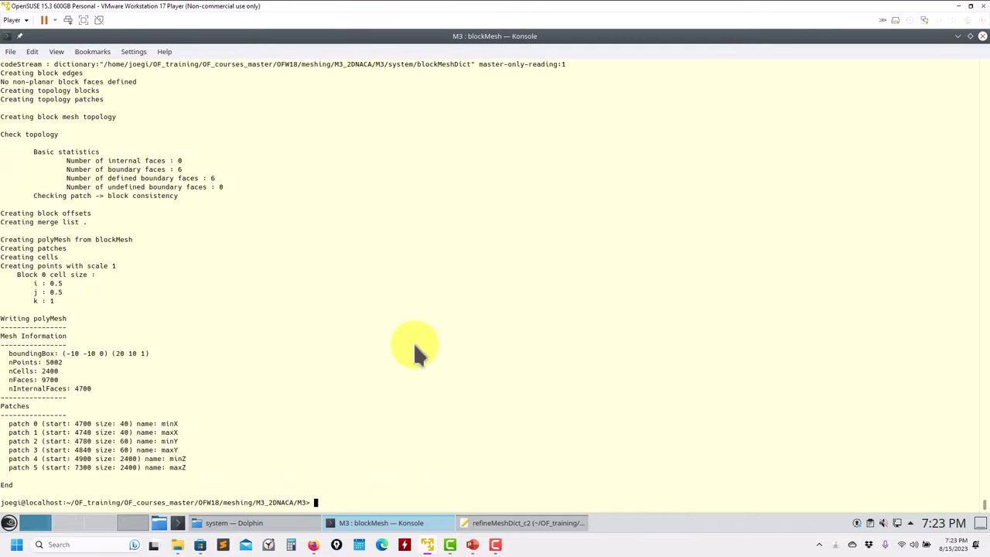
# Launch paraFoam for the M3 case, load the background mesh and display it as Surface With Edges
pyautogui.write('paraF')
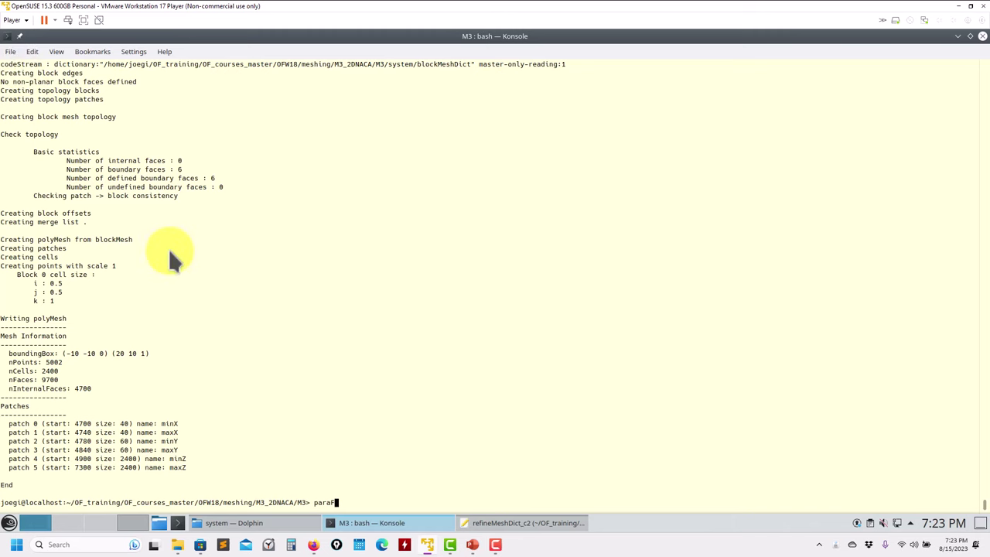
pyautogui.write('oam')
pyautogui.press('Return')
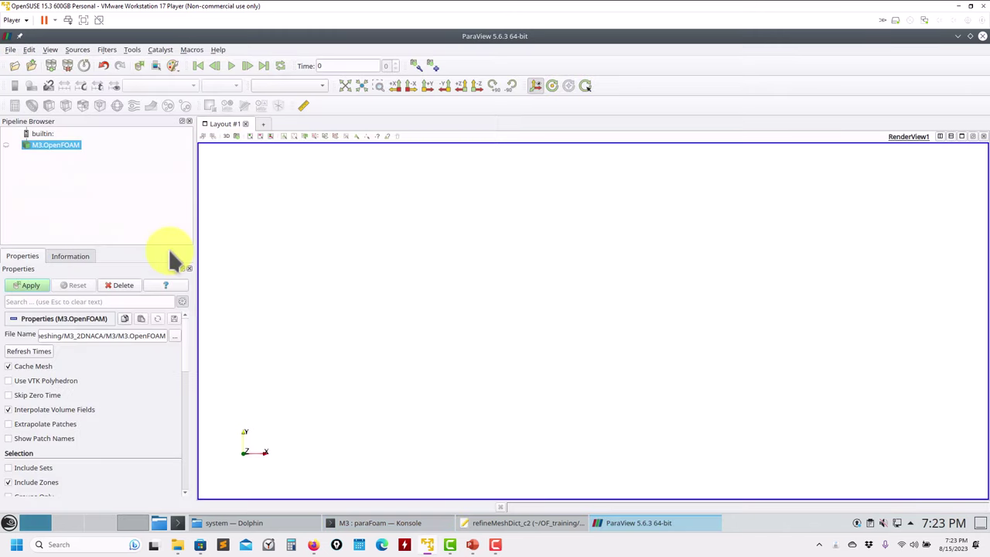
pyautogui.click(28, 285)
pyautogui.moveTo(315, 250); pyautogui.dragTo(371, 285)
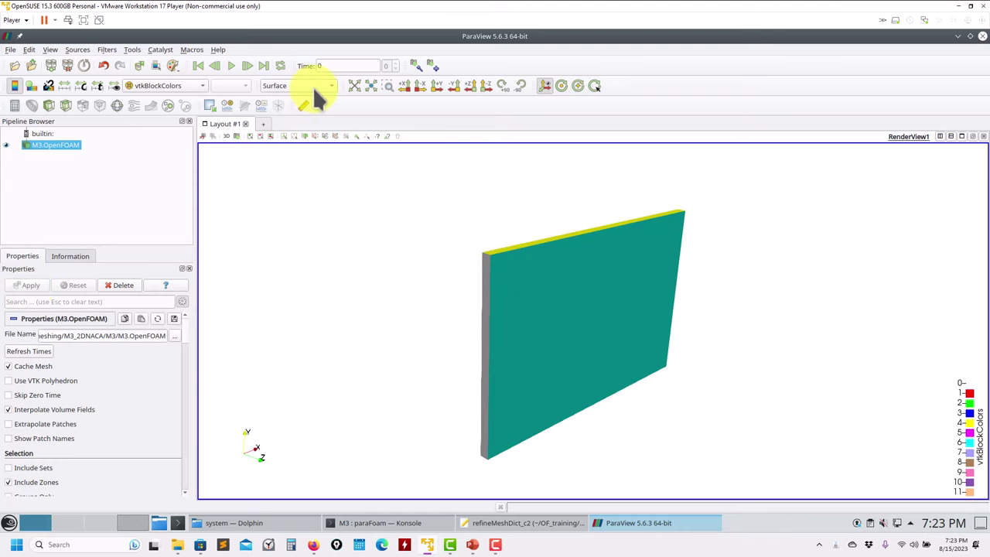
pyautogui.click(313, 86)
pyautogui.click(308, 117)
pyautogui.moveTo(438, 364); pyautogui.dragTo(426, 243)
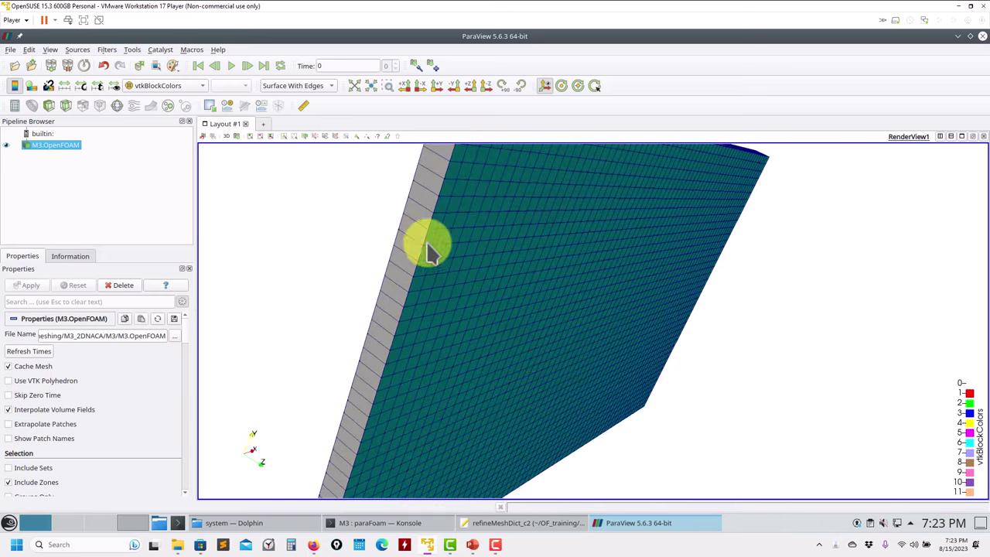
# Load the naca0012.stl airfoil surface from M3's constant/triSurface folder alongside the background mesh
pyautogui.click(15, 65)
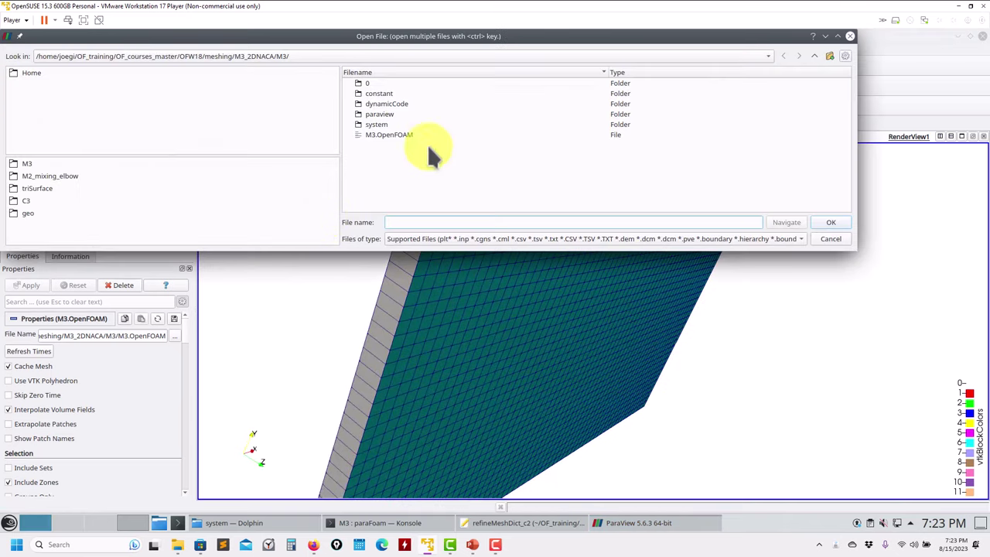
pyautogui.doubleClick(382, 93)
pyautogui.doubleClick(373, 93)
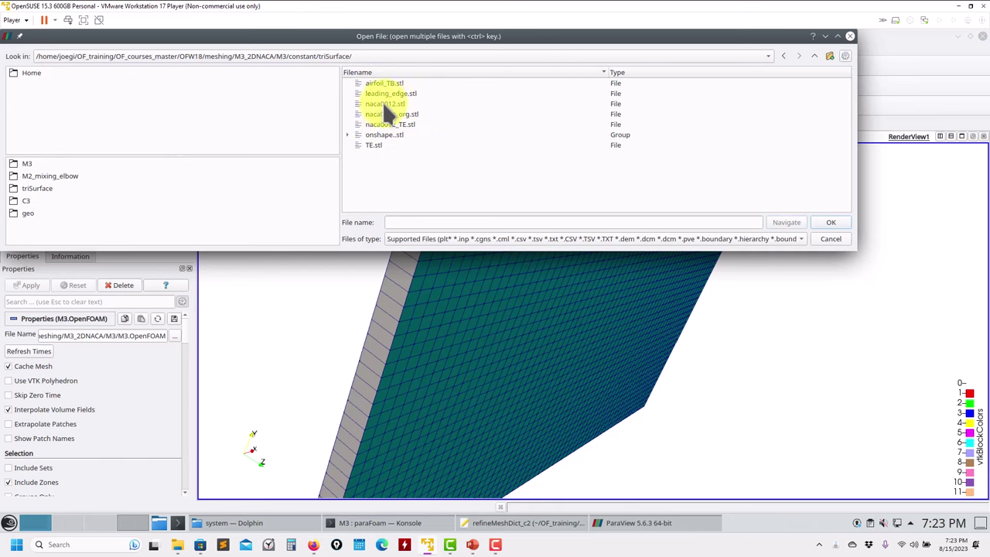
pyautogui.click(387, 114)
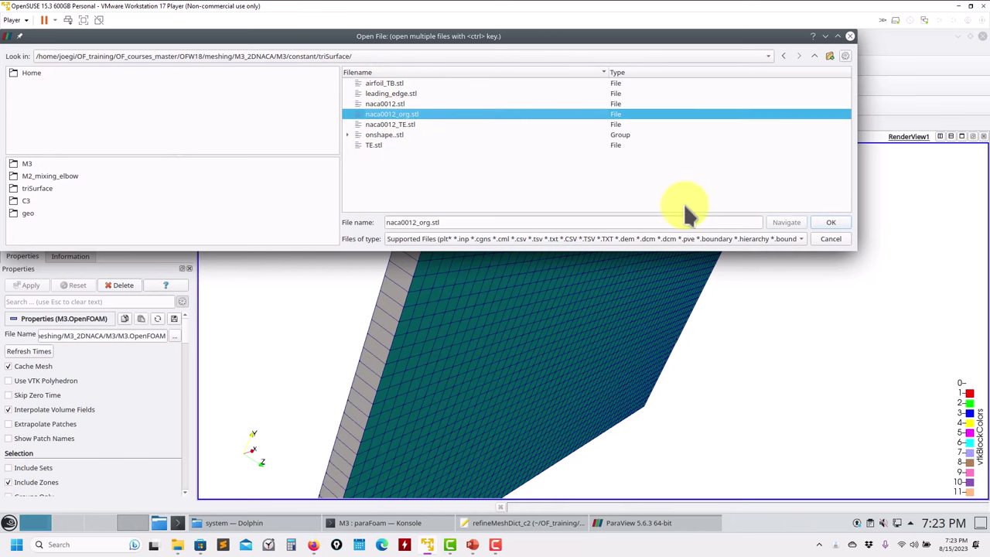
pyautogui.click(824, 222)
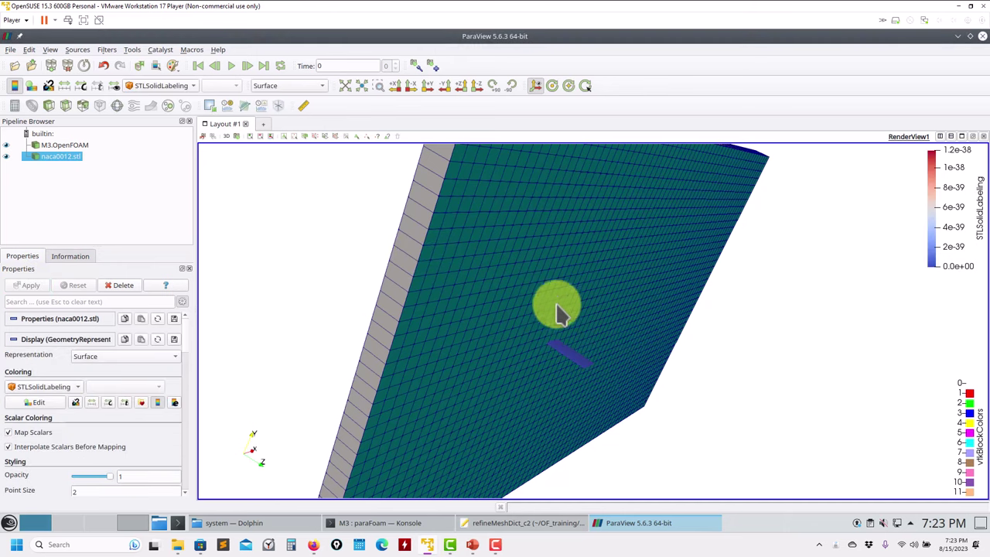
# Switch to Text Editor and review the source patch, layer count and thickness settings in extrudeMeshDict
pyautogui.moveTo(555, 310); pyautogui.dragTo(518, 387)
pyautogui.click(520, 528)
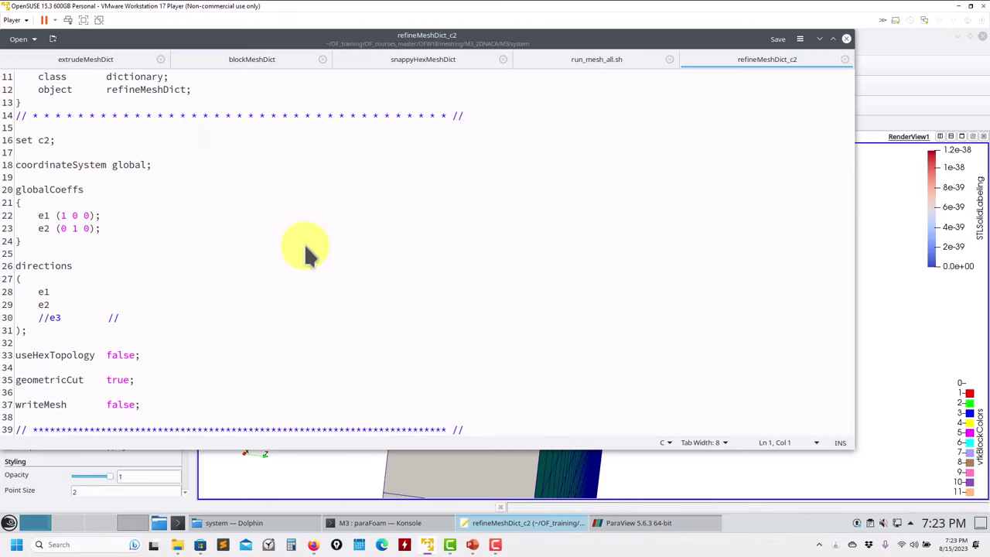
pyautogui.click(99, 61)
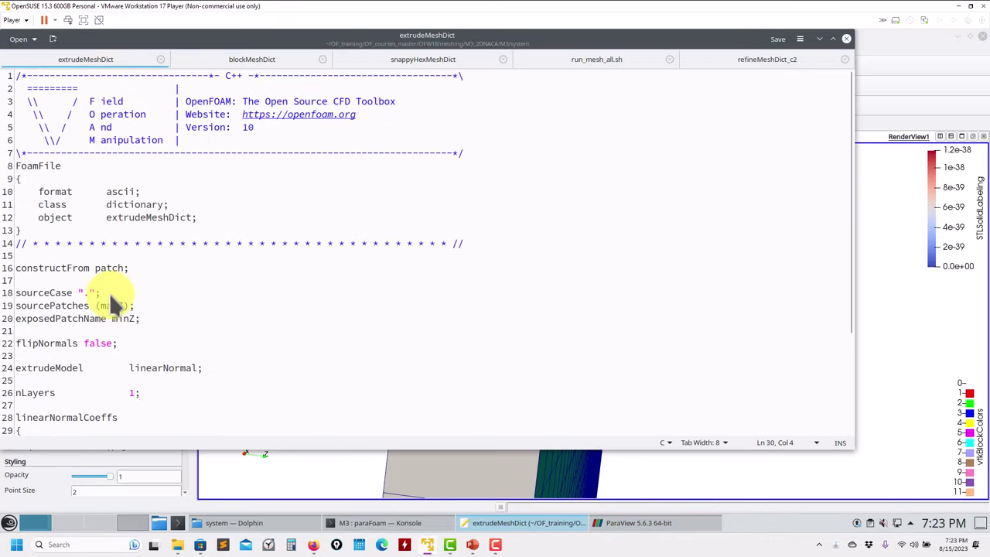
pyautogui.scroll(-2, 128, 309)
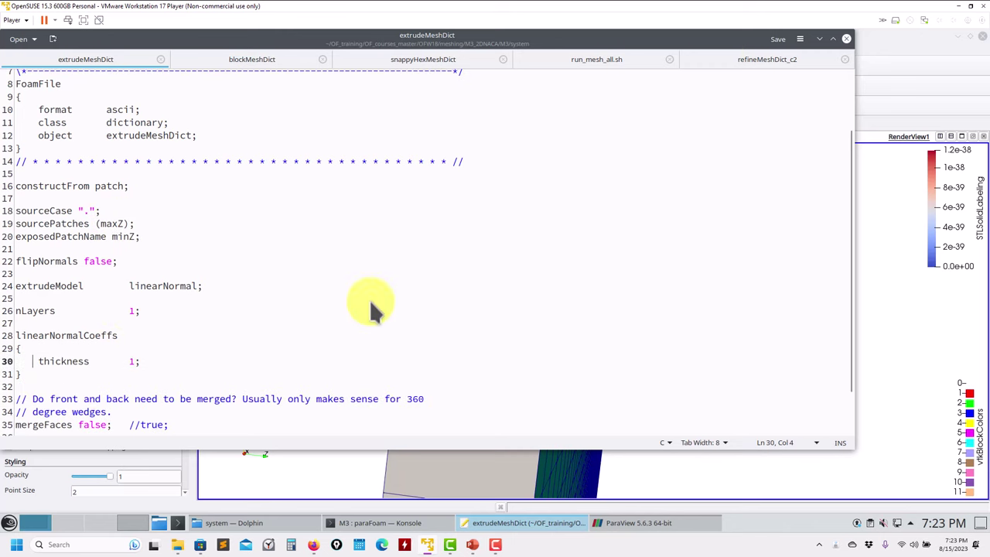
# Review the refinement commands and the first extrudeMesh -noFunctionObjects command in run_mesh_all.sh
pyautogui.click(595, 59)
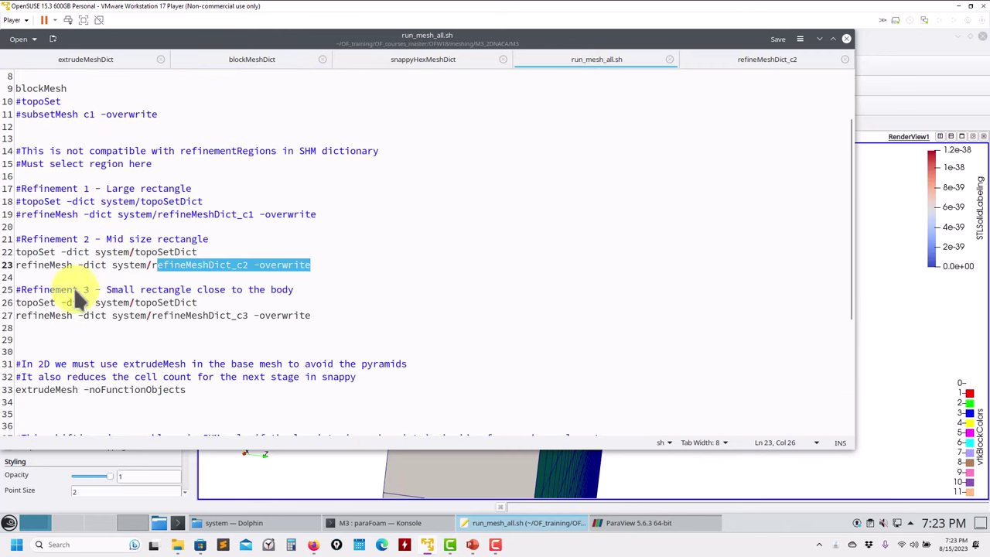
pyautogui.click(47, 260)
pyautogui.scroll(3, 106, 270)
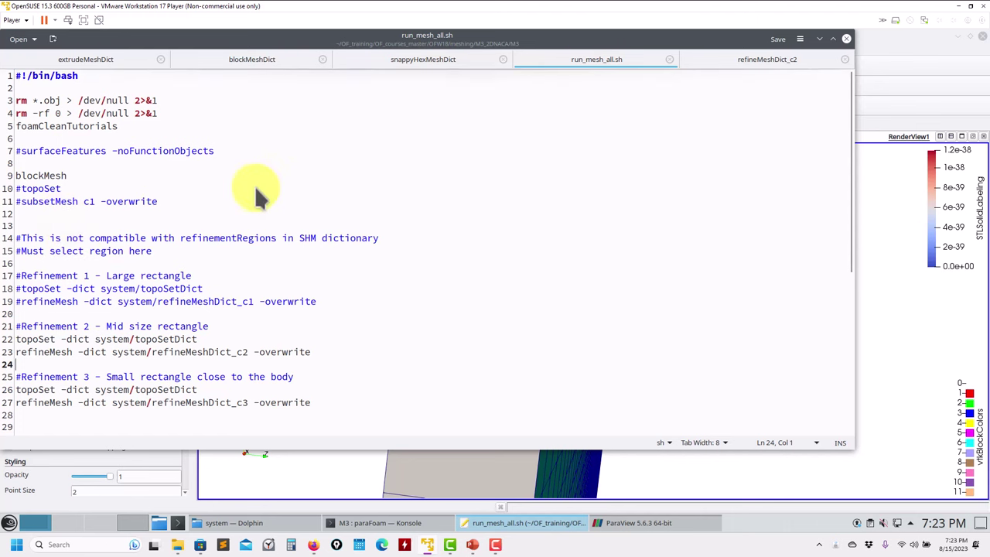
pyautogui.scroll(-2, 252, 224)
pyautogui.scroll(-5, 250, 226)
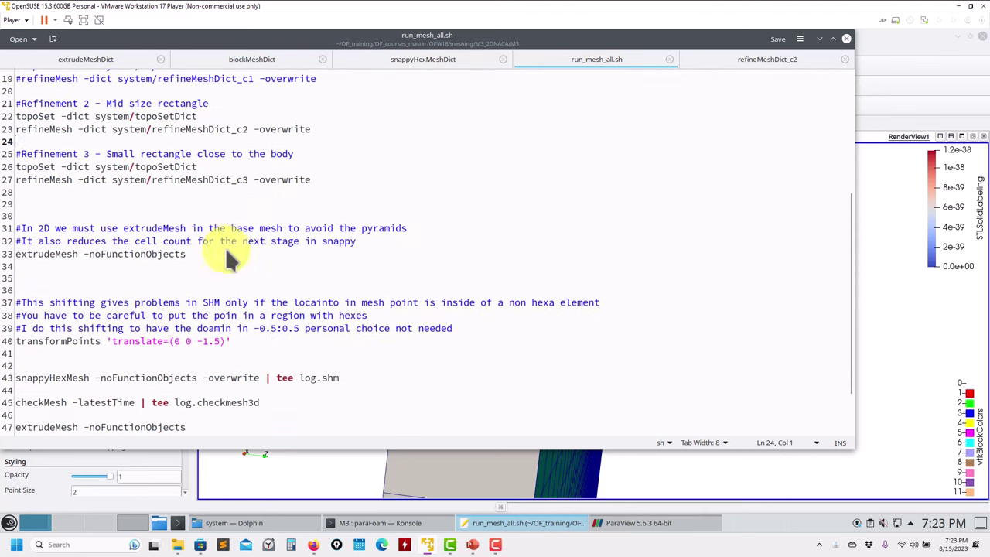
pyautogui.moveTo(186, 253); pyautogui.dragTo(5, 261)
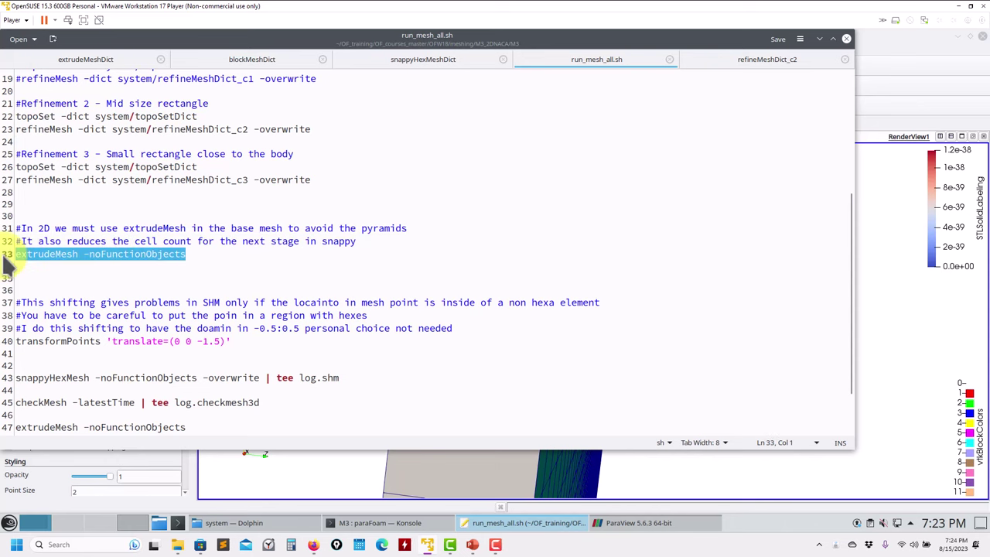
pyautogui.scroll(5, 382, 213)
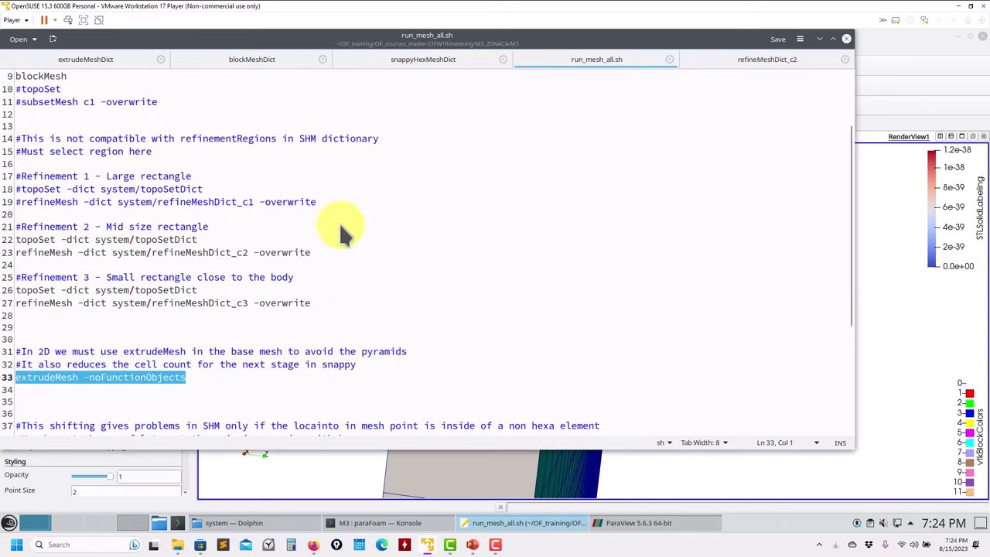
# Switch to ParaView, inspect the airfoil's position against the whole background mesh, and close ParaView
pyautogui.click(633, 474)
pyautogui.moveTo(634, 475); pyautogui.dragTo(566, 464)
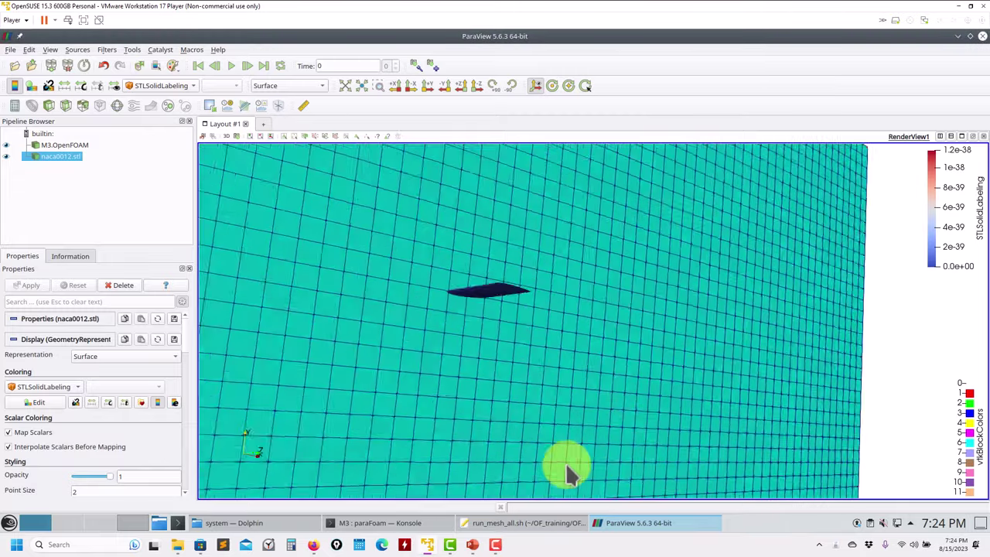
pyautogui.scroll(-5, 542, 287)
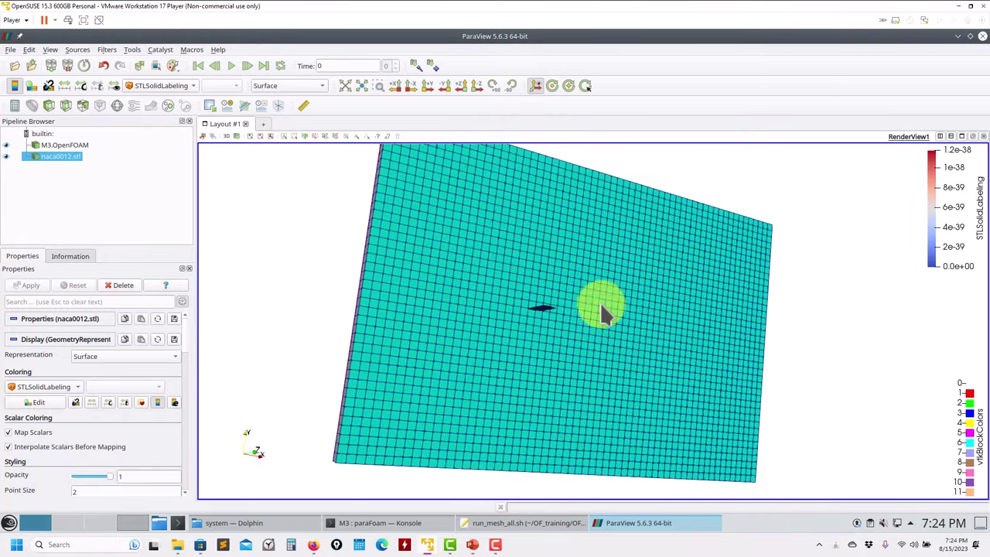
pyautogui.click(977, 41)
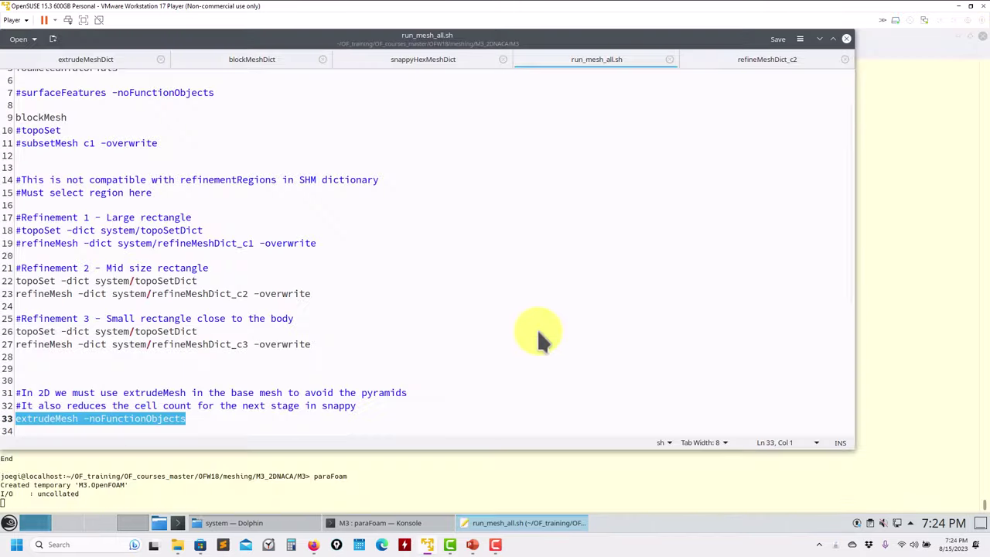
# Copy the Refinement 2 command topoSet -dict system/topoSetDict from run_mesh_all.sh and run it in the M3 terminal
pyautogui.click(537, 329)
pyautogui.scroll(2, 33, 193)
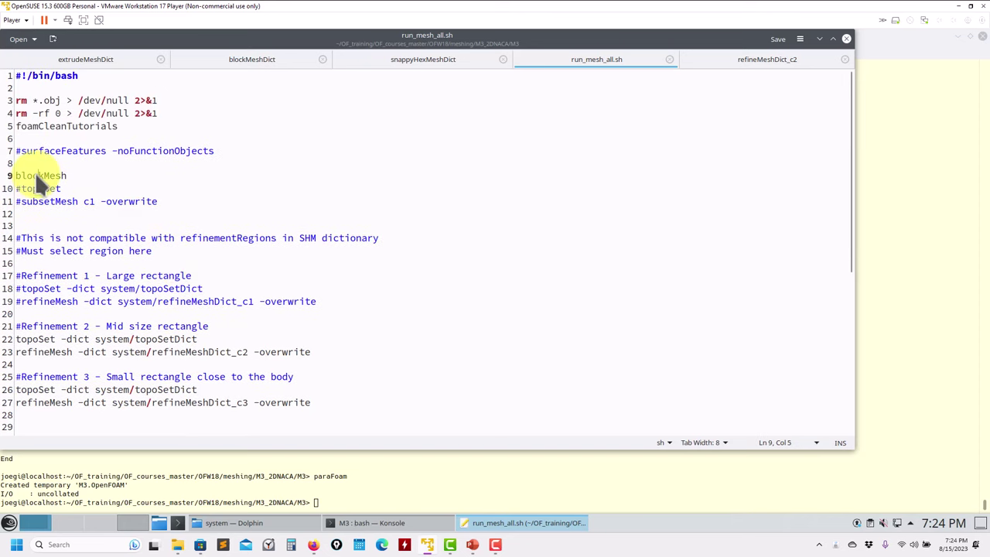
pyautogui.doubleClick(39, 176)
pyautogui.click(198, 339)
pyautogui.keyDown('shift'); pyautogui.click(16, 339); pyautogui.keyUp('shift')
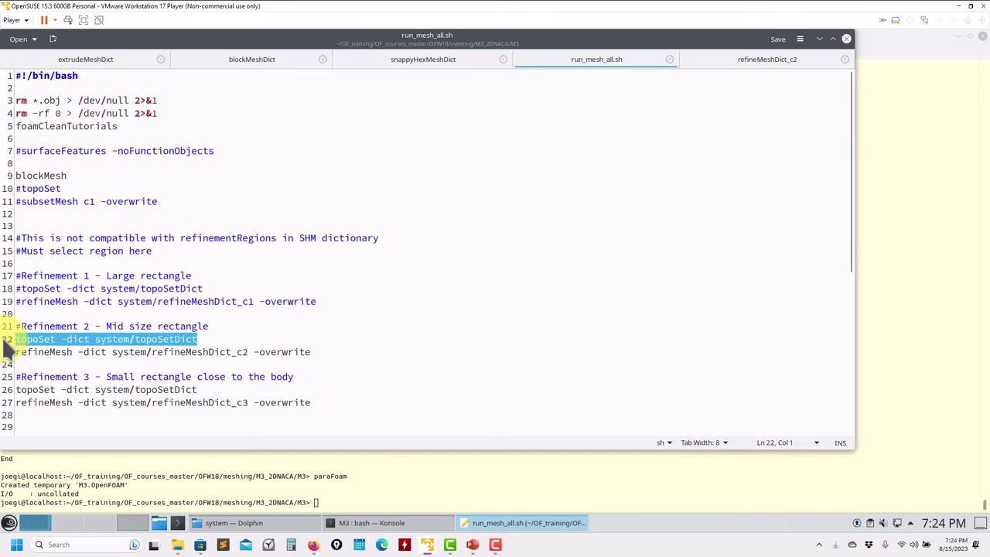
pyautogui.write('D')
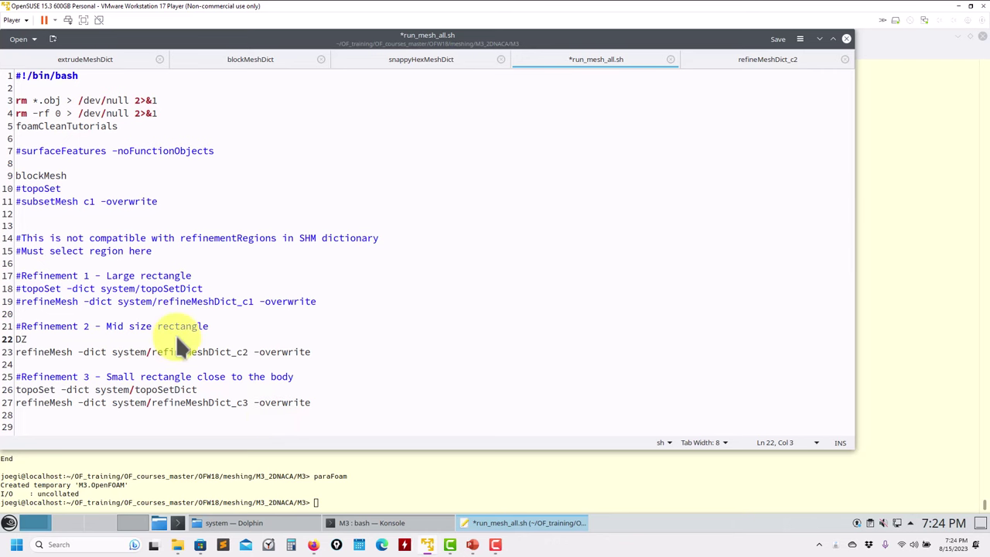
pyautogui.hotkey('ctrl', 'z')
pyautogui.rightClick(159, 339)
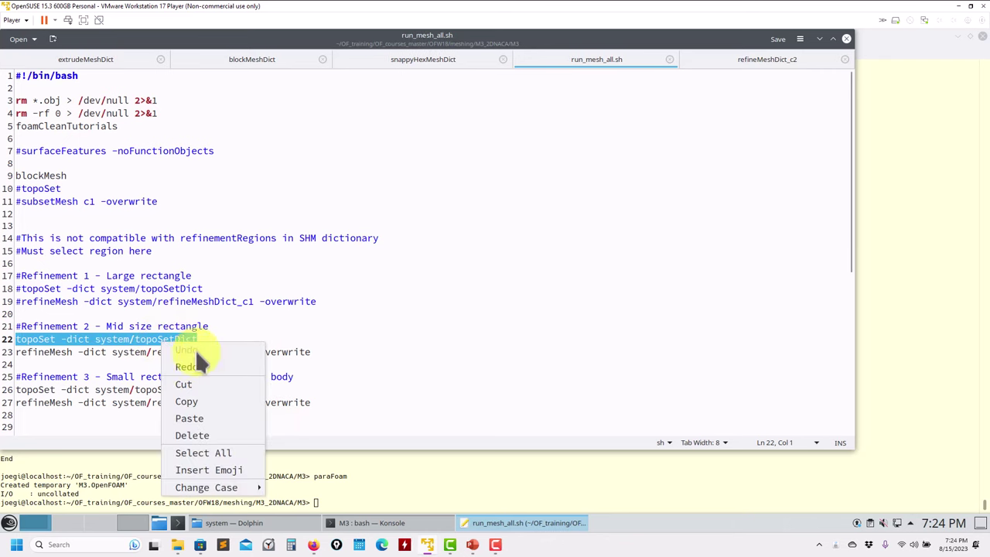
pyautogui.click(192, 404)
pyautogui.rightClick(220, 482)
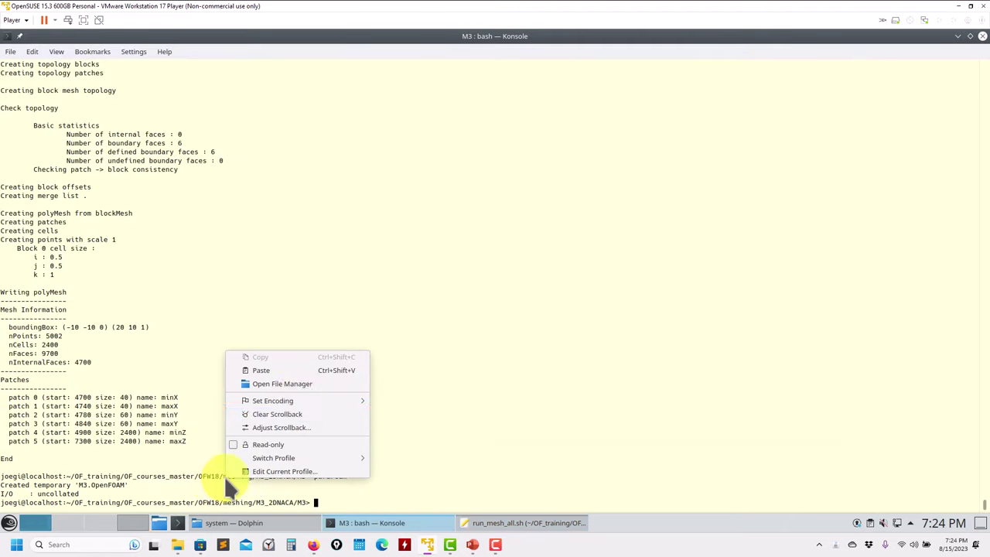
pyautogui.click(296, 371)
pyautogui.press('Return')
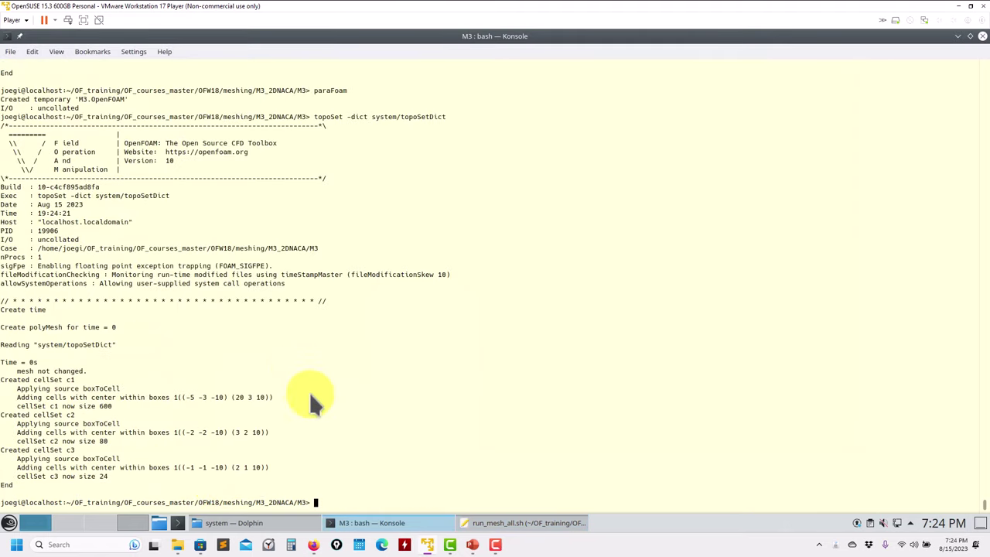
# Open the topoSetDict file from the case's system folder in the text editor
pyautogui.click(509, 524)
pyautogui.click(233, 523)
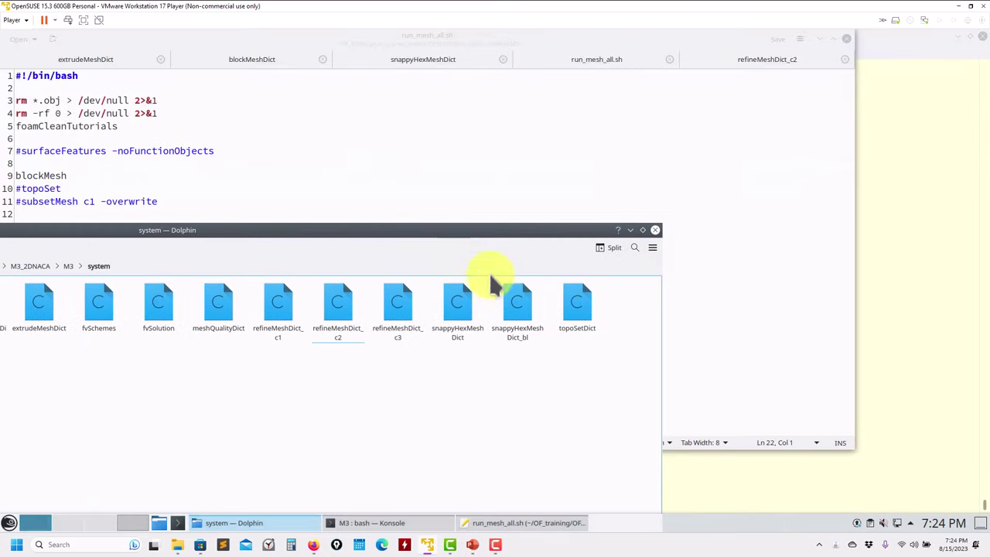
pyautogui.click(579, 299)
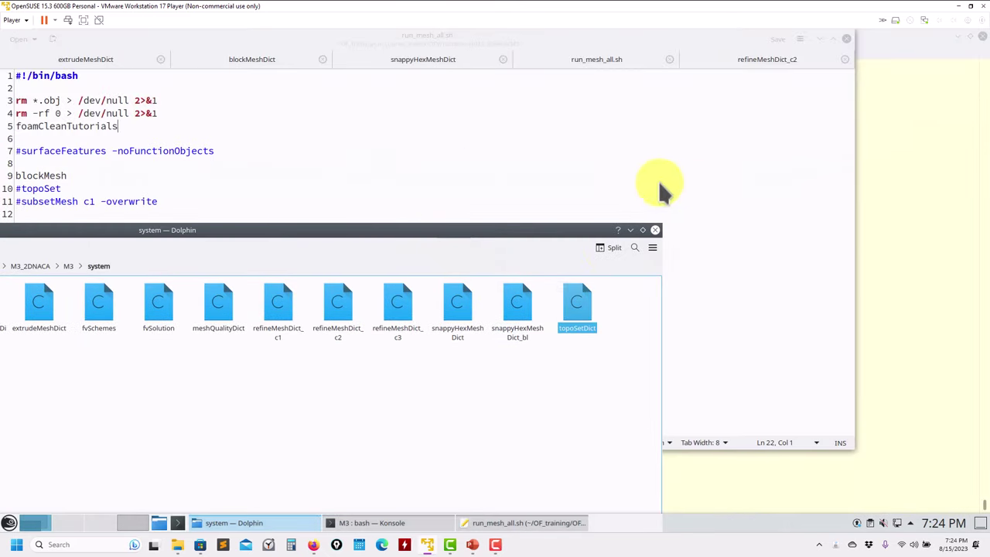
pyautogui.click(630, 230)
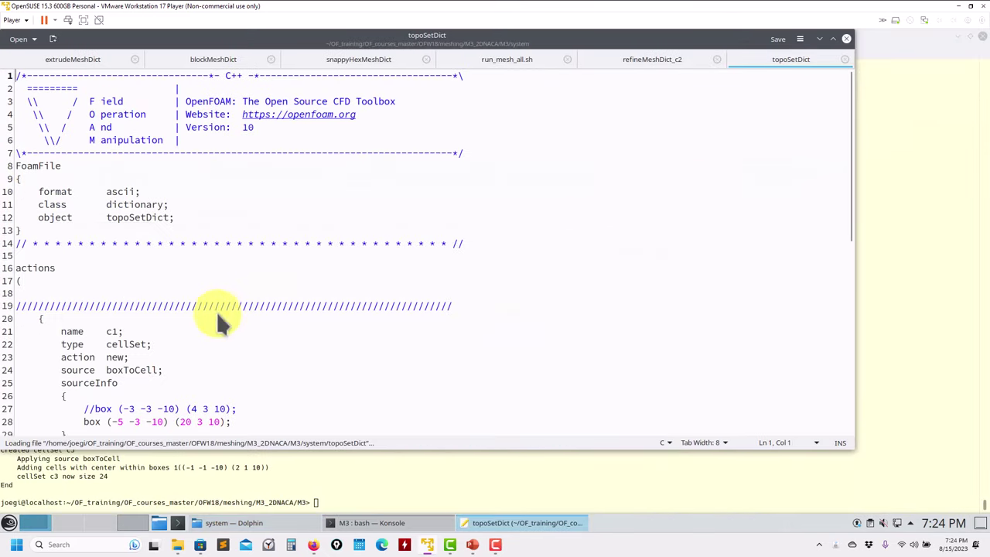
# Examine the box definitions of the c1, c2 and c3 cell sets in topoSetDict
pyautogui.scroll(-6, 193, 317)
pyautogui.scroll(1, 245, 255)
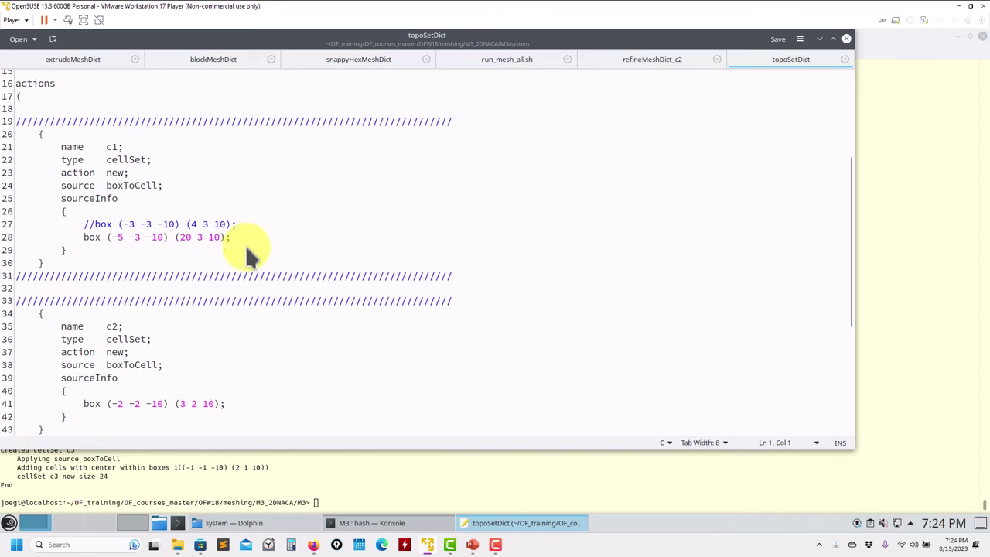
pyautogui.moveTo(231, 237); pyautogui.dragTo(72, 236)
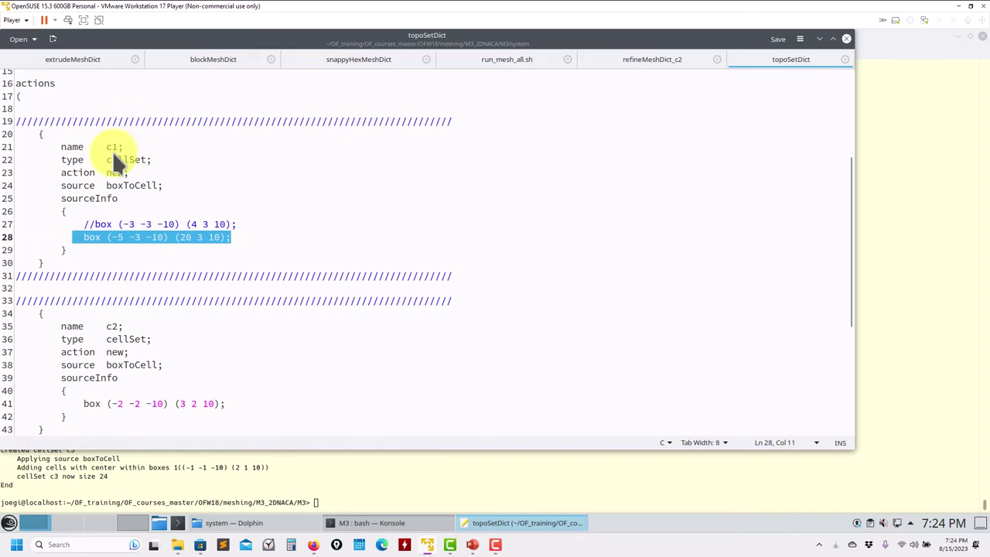
pyautogui.moveTo(232, 238); pyautogui.dragTo(89, 237)
pyautogui.scroll(-4, 107, 298)
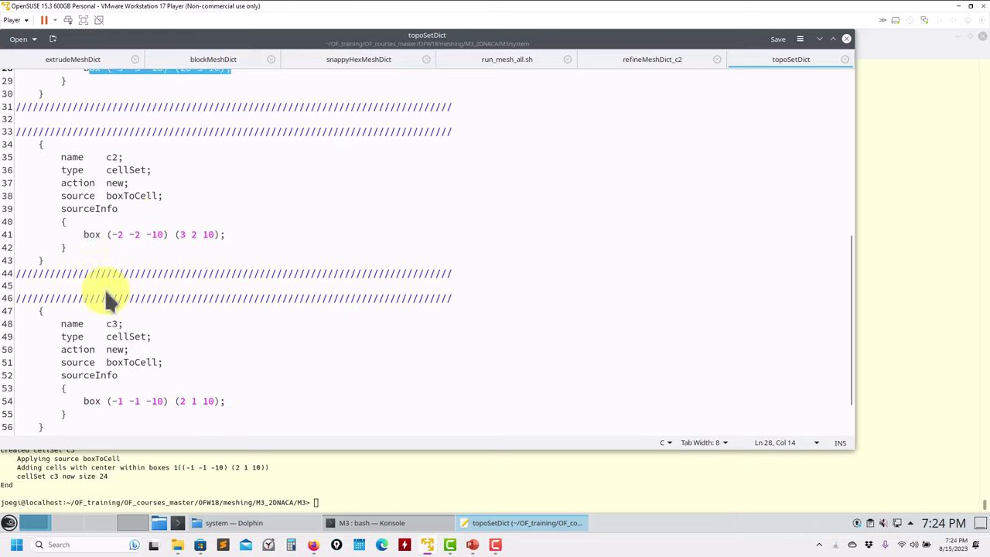
pyautogui.scroll(-2, 107, 297)
pyautogui.scroll(3, 132, 197)
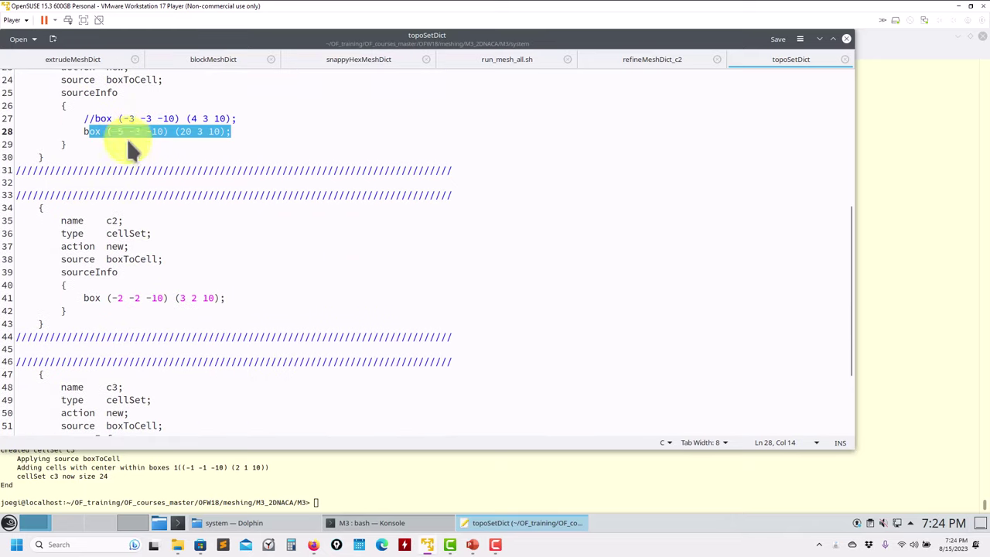
pyautogui.scroll(1, 125, 152)
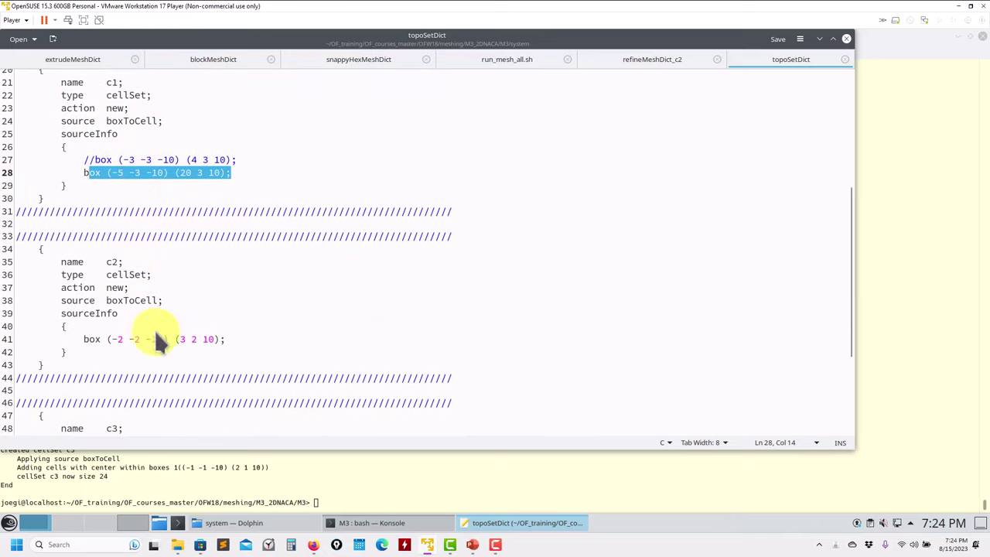
# Copy the Refinement 2 command from run_mesh_all.sh and run it in the terminal: refineMesh -dict system/refineMeshDict_c2 -overwrite
pyautogui.moveTo(818, 34); pyautogui.dragTo(847, 95)
pyautogui.click(267, 108)
pyautogui.click(569, 109)
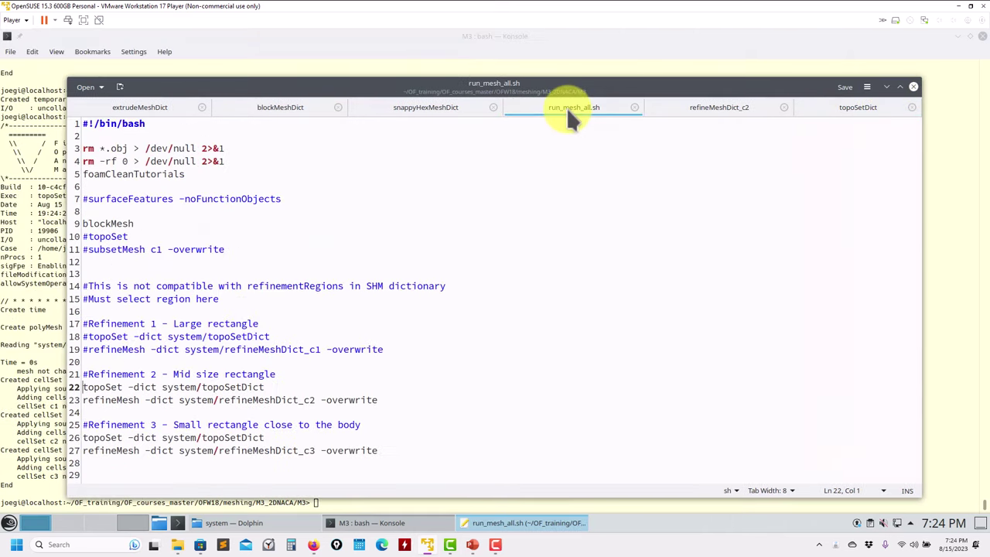
pyautogui.tripleClick(244, 399)
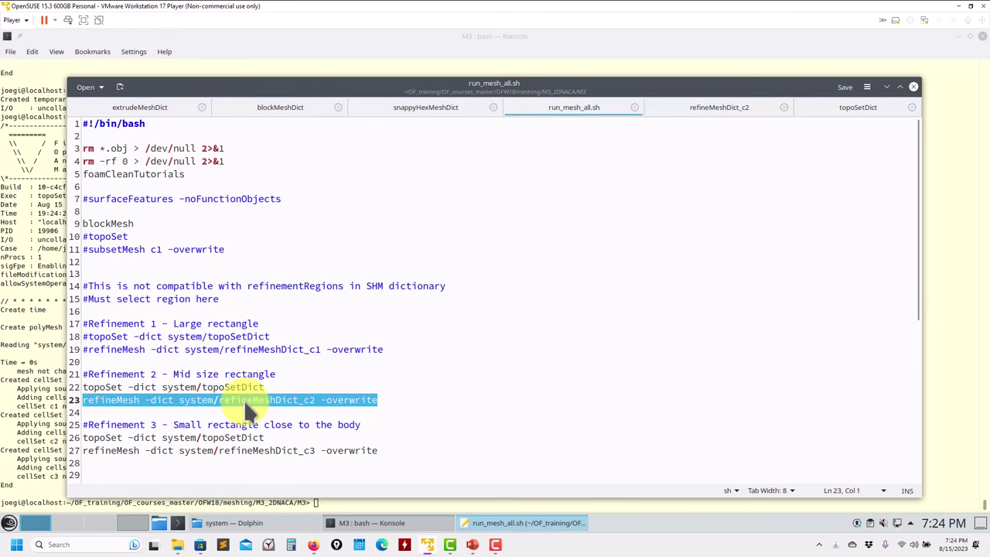
pyautogui.rightClick(243, 399)
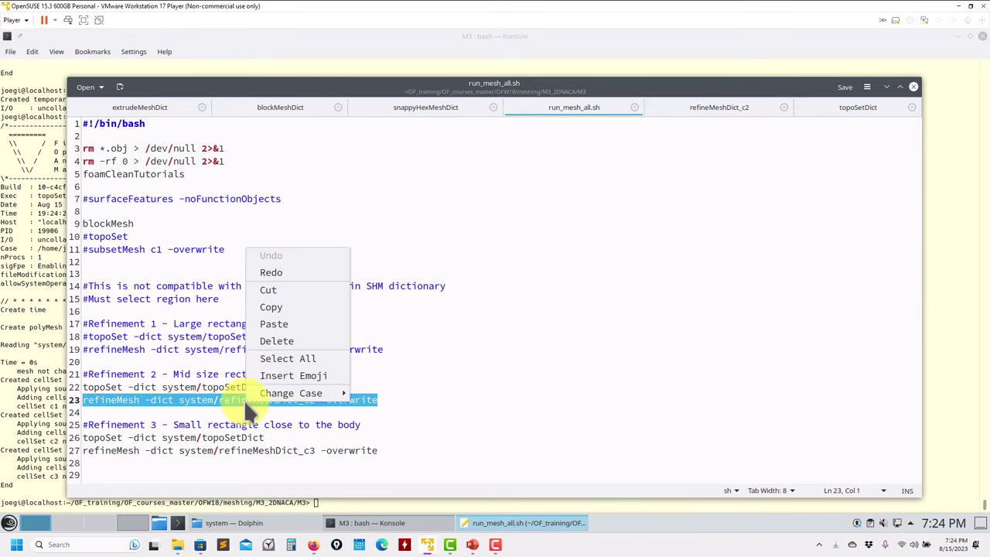
pyautogui.click(283, 304)
pyautogui.click(41, 336)
pyautogui.rightClick(145, 317)
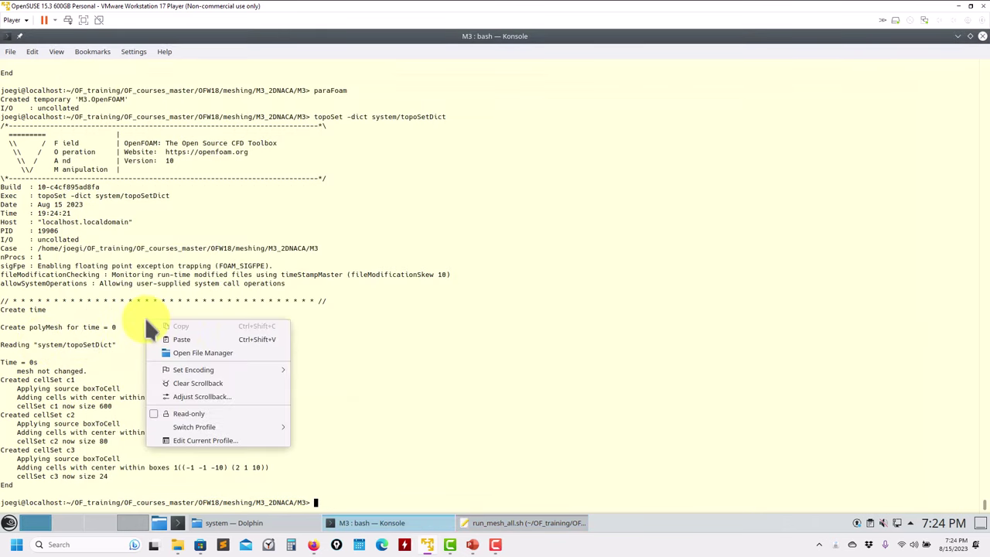
pyautogui.click(177, 339)
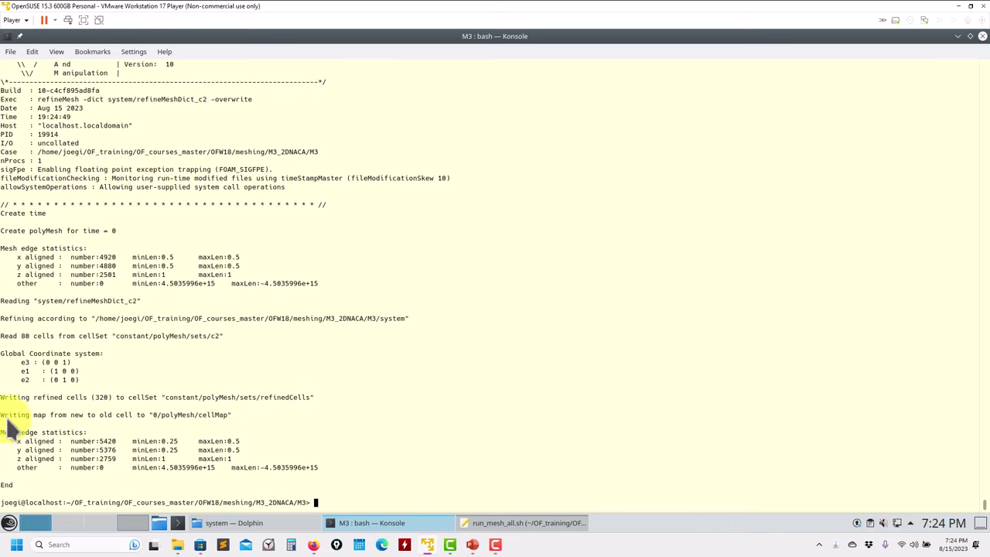
# Review the cell set, coordinate system and refinement directions in the refineMeshDict_c2 dictionary
pyautogui.click(517, 528)
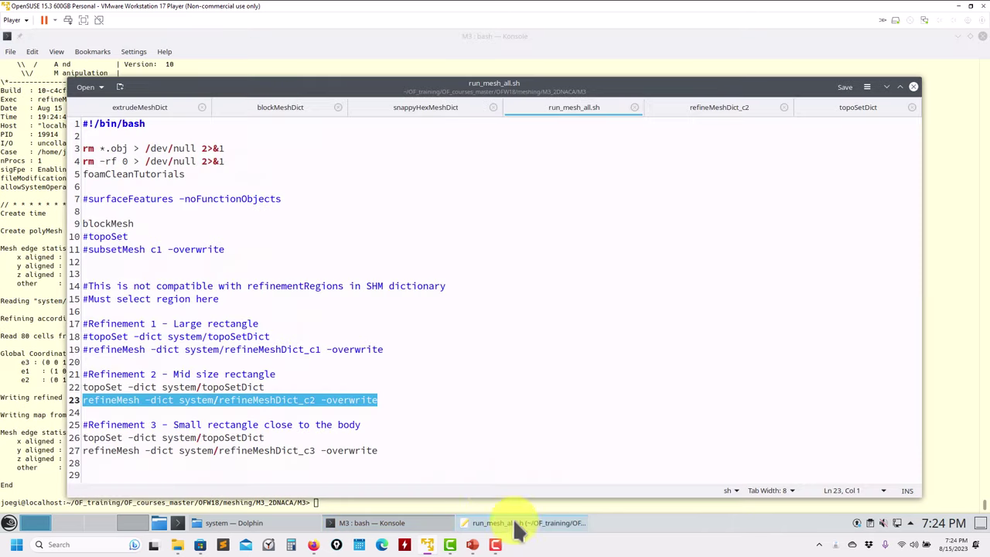
pyautogui.click(270, 399)
pyautogui.click(719, 107)
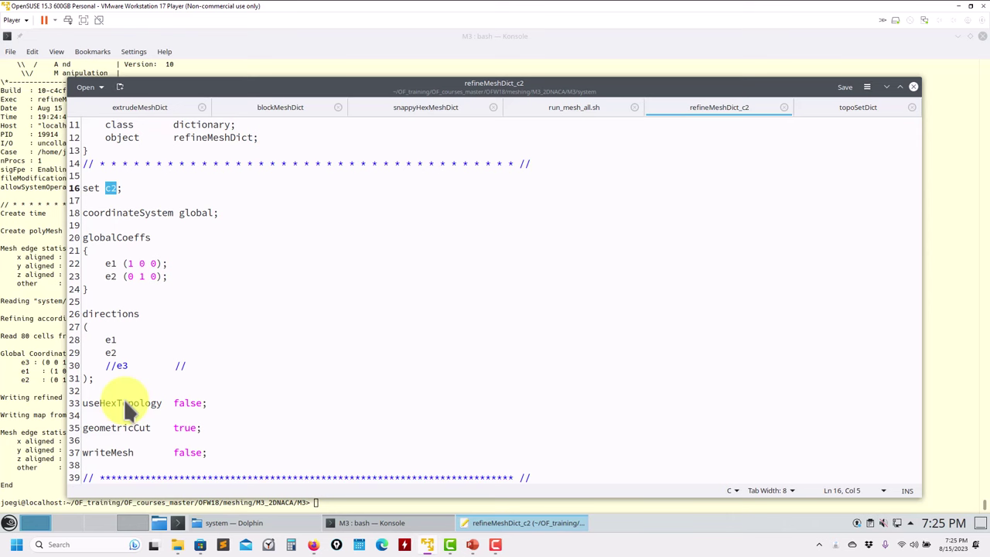
# List the case directory with ls in the terminal and launch paraFoam
pyautogui.click(31, 384)
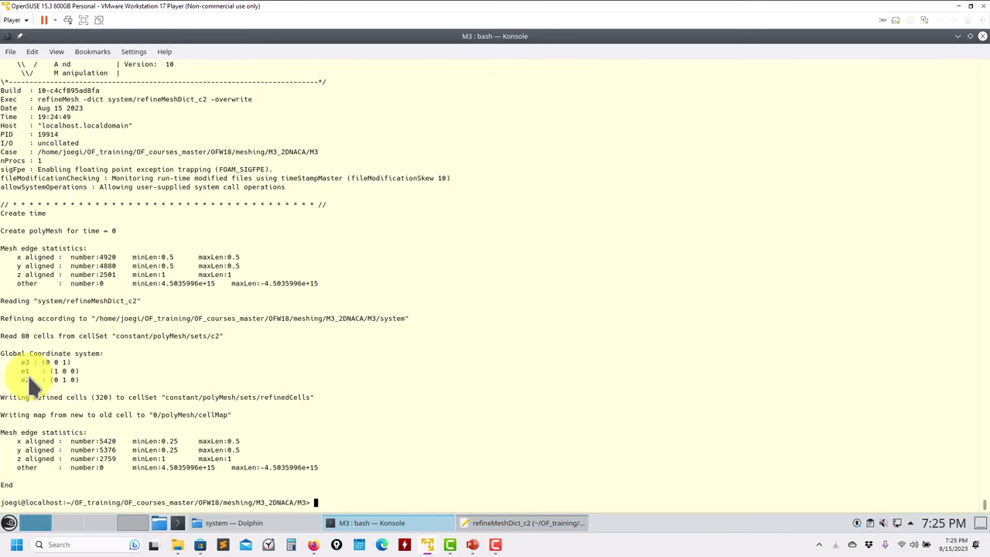
pyautogui.write('ls')
pyautogui.press('Return')
pyautogui.write('paraFoam')
pyautogui.press('Return')
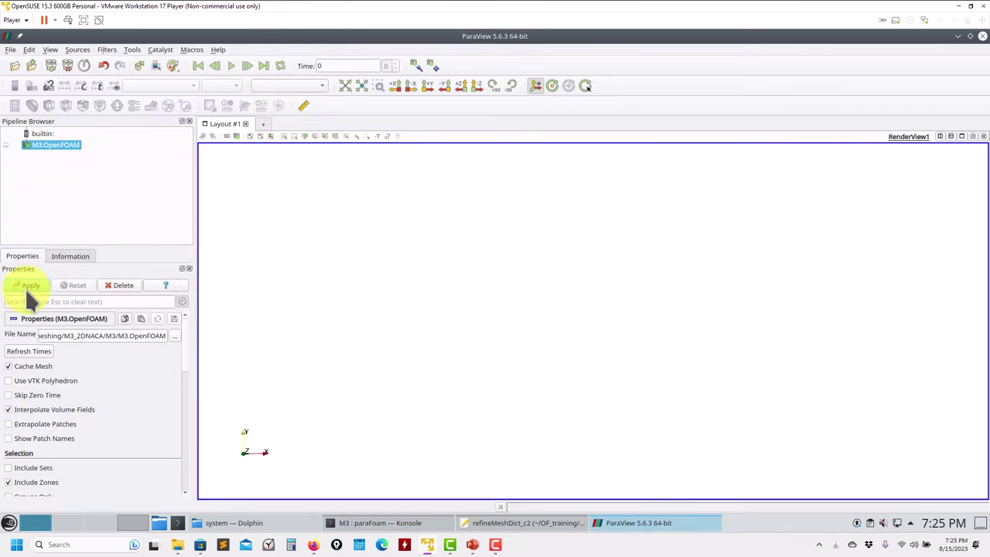
# Display the mesh as Surface With Edges and inspect the refined c2 rectangle
pyautogui.click(310, 84)
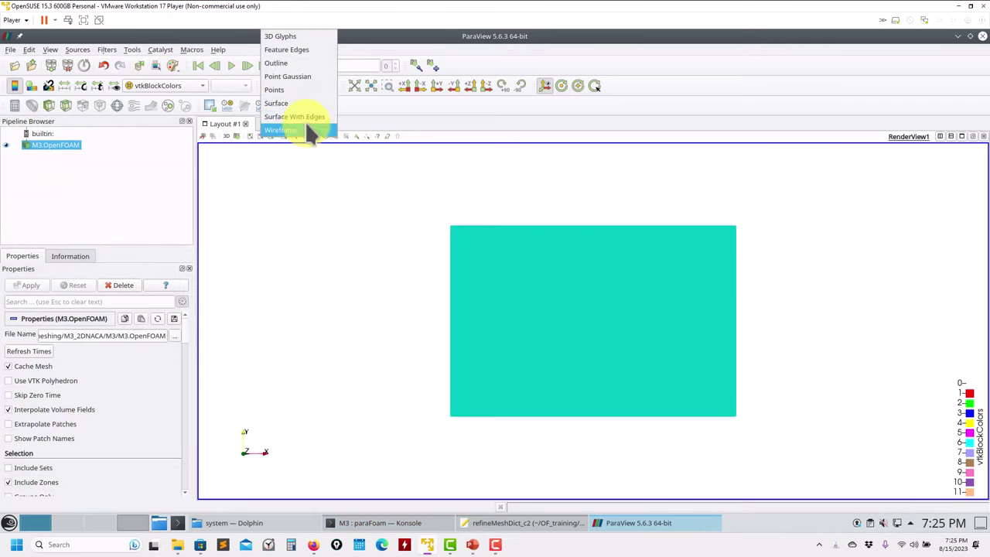
pyautogui.click(312, 127)
pyautogui.scroll(10, 537, 379)
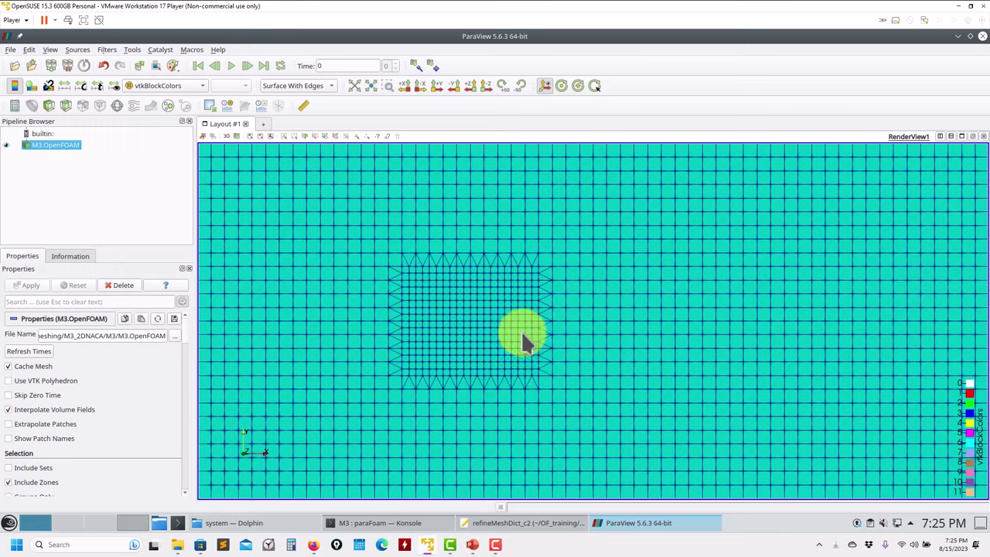
pyautogui.moveTo(523, 334); pyautogui.dragTo(982, 47)
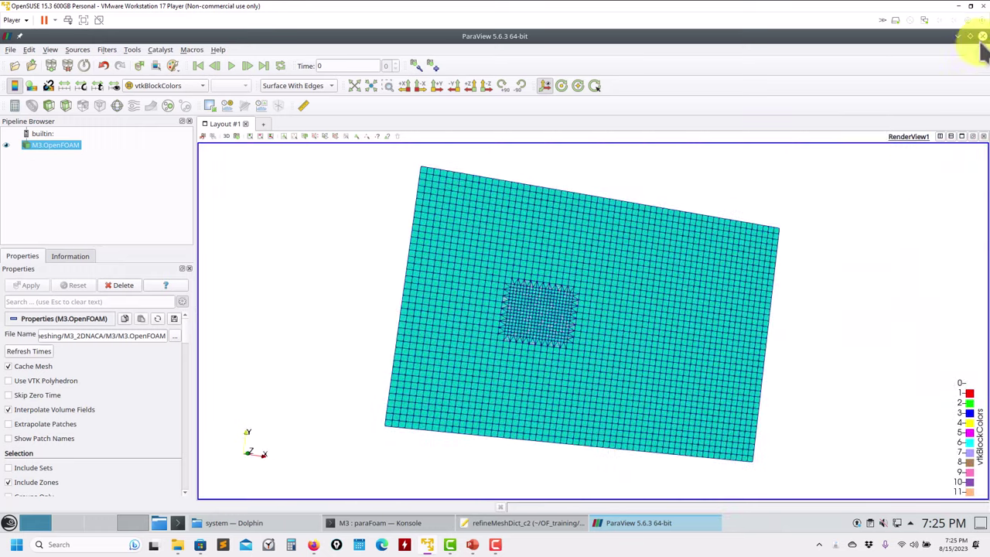
# Close ParaView and bring up the run_mesh_all.sh script in the text editor
pyautogui.click(982, 36)
pyautogui.click(513, 523)
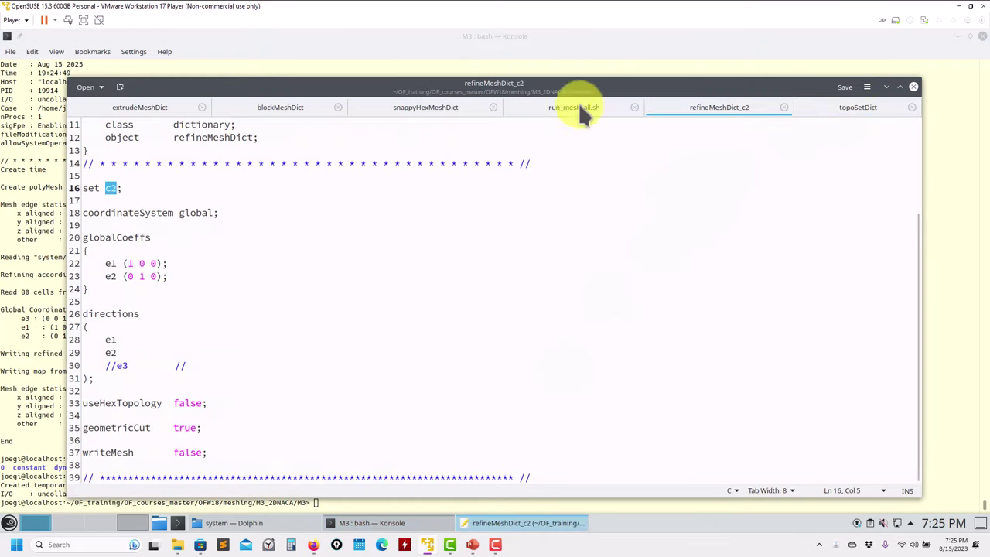
pyautogui.click(520, 106)
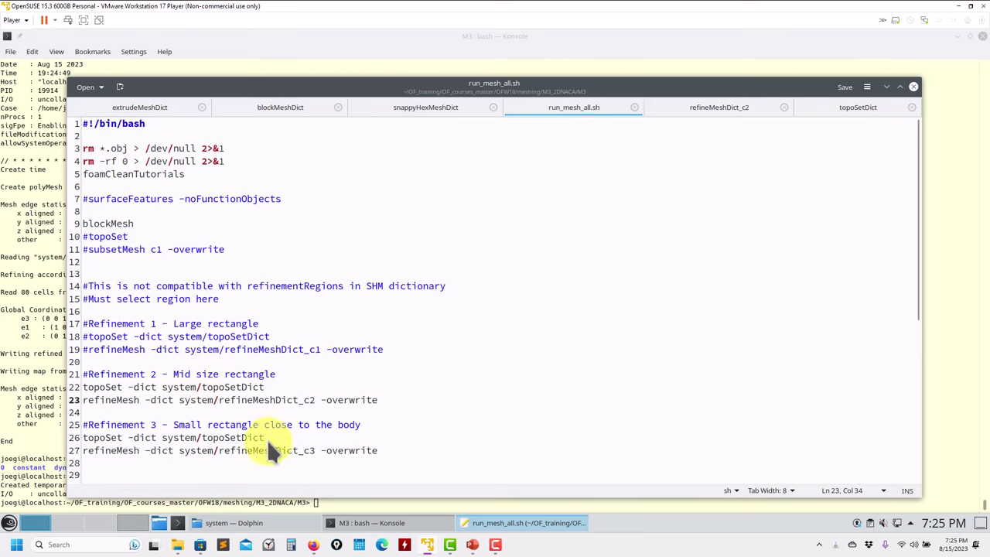
pyautogui.moveTo(268, 440); pyautogui.dragTo(62, 441)
pyautogui.rightClick(144, 438)
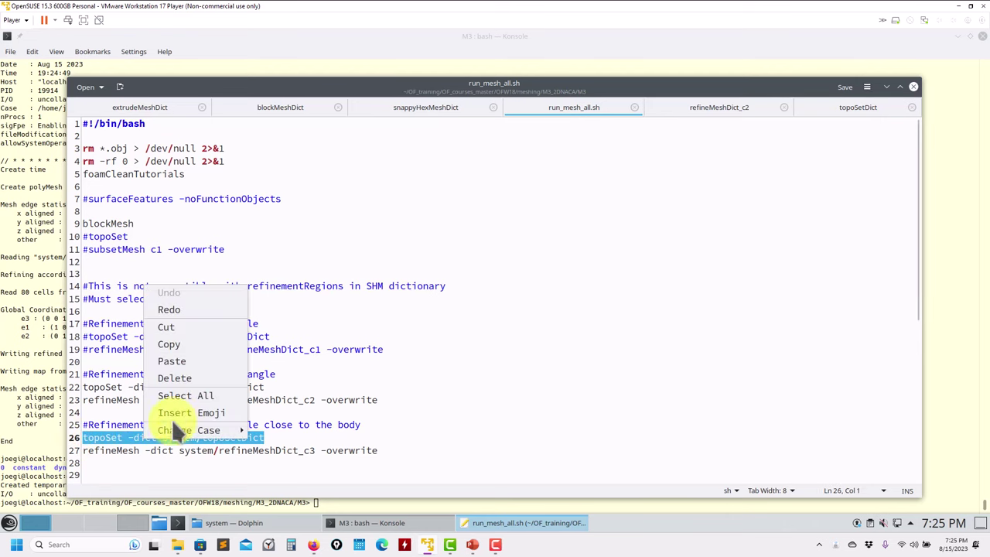
pyautogui.click(221, 436)
pyautogui.click(246, 438)
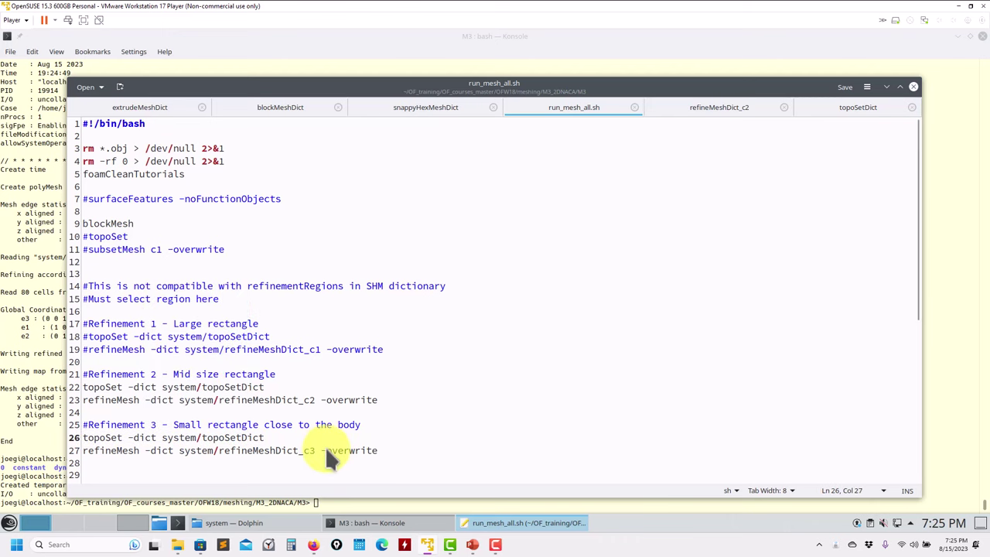
# Copy the Refinement 3 refineMesh command from the script and run it in the terminal: refineMesh -dict system/refineMeshDict_c3 -overwrite
pyautogui.tripleClick(326, 452)
pyautogui.rightClick(283, 455)
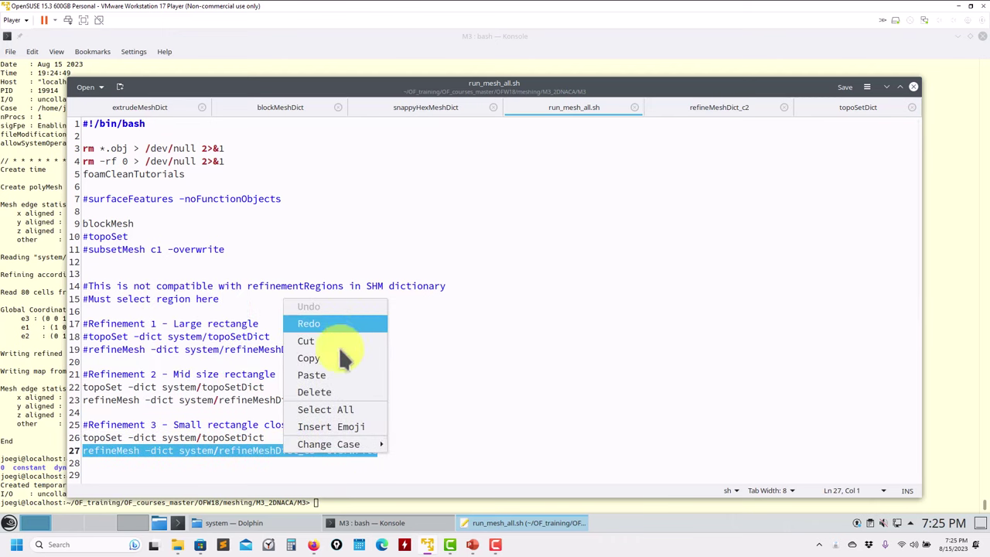
pyautogui.click(310, 357)
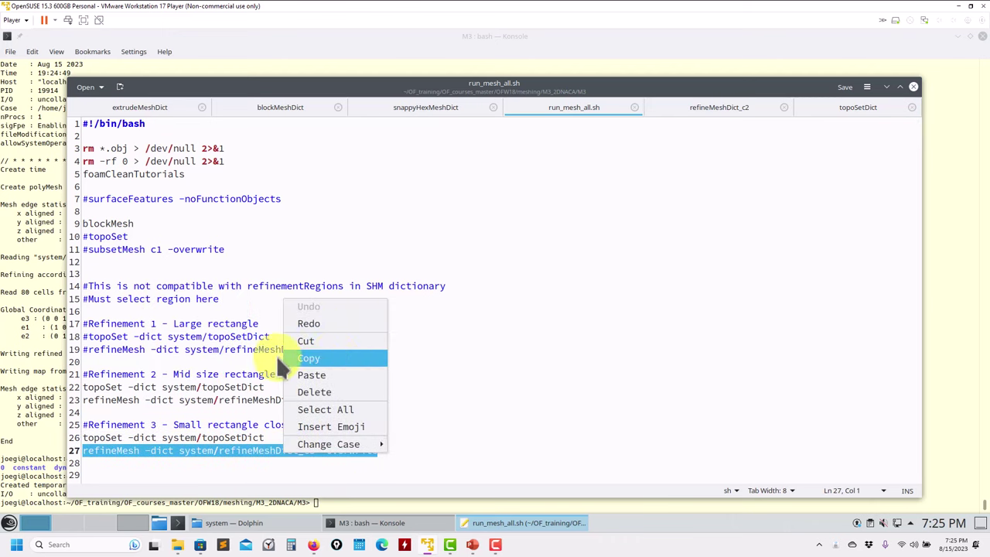
pyautogui.rightClick(35, 340)
pyautogui.click(113, 362)
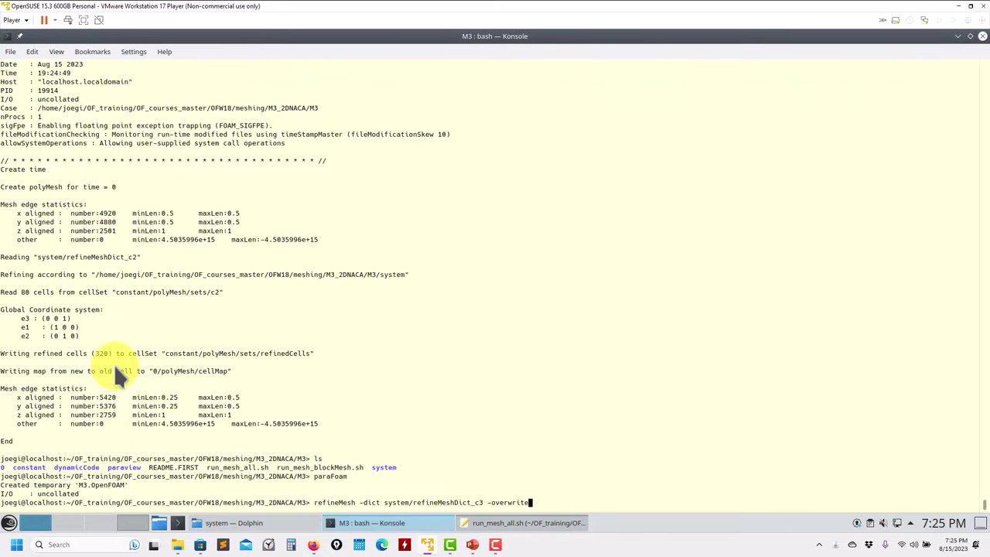
pyautogui.press('Return')
# List the case directory again and relaunch paraFoam to visualize the c3 refinement
pyautogui.press('Up')
pyautogui.hotkey('ctrl', 'u')
pyautogui.write('ls')
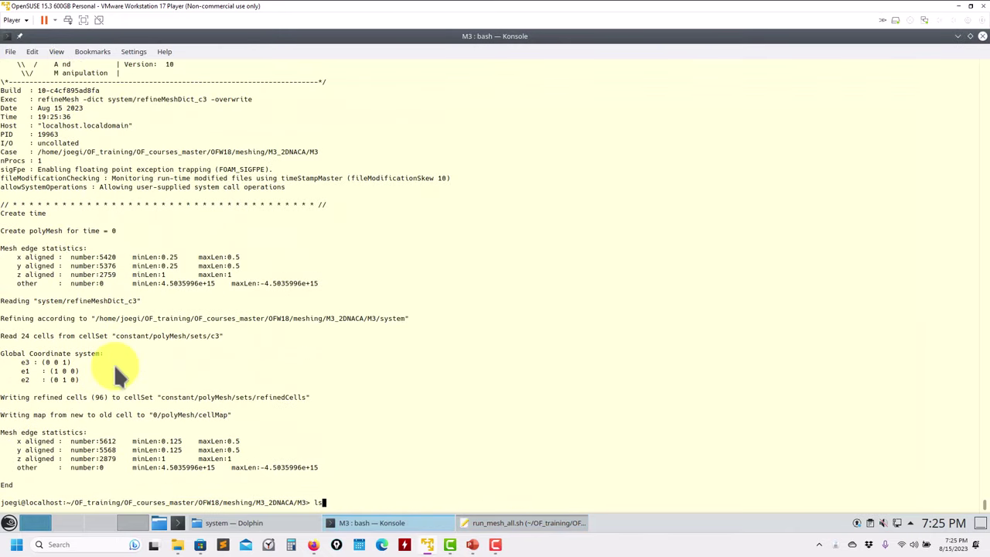
pyautogui.press('Return')
pyautogui.write('paraF')
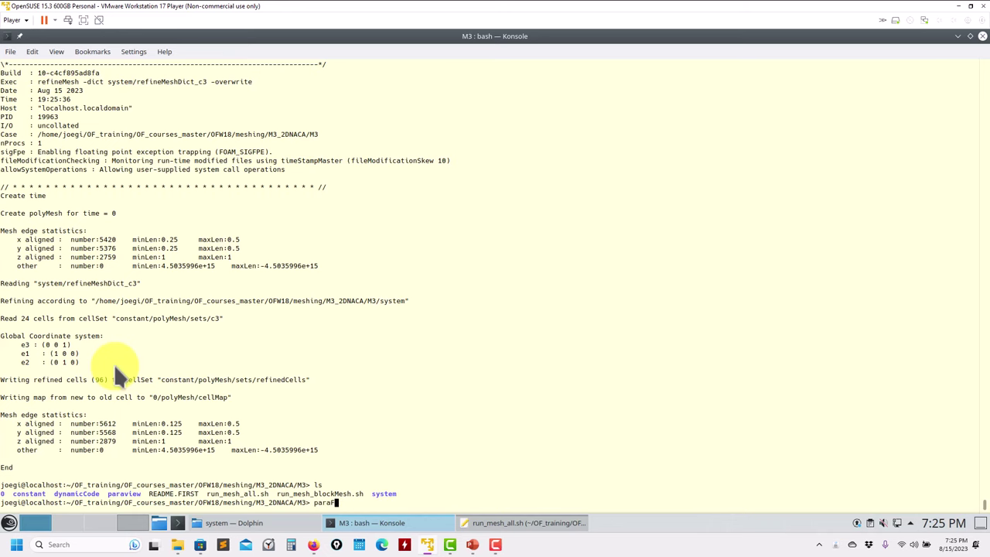
pyautogui.write('oam')
pyautogui.press('Return')
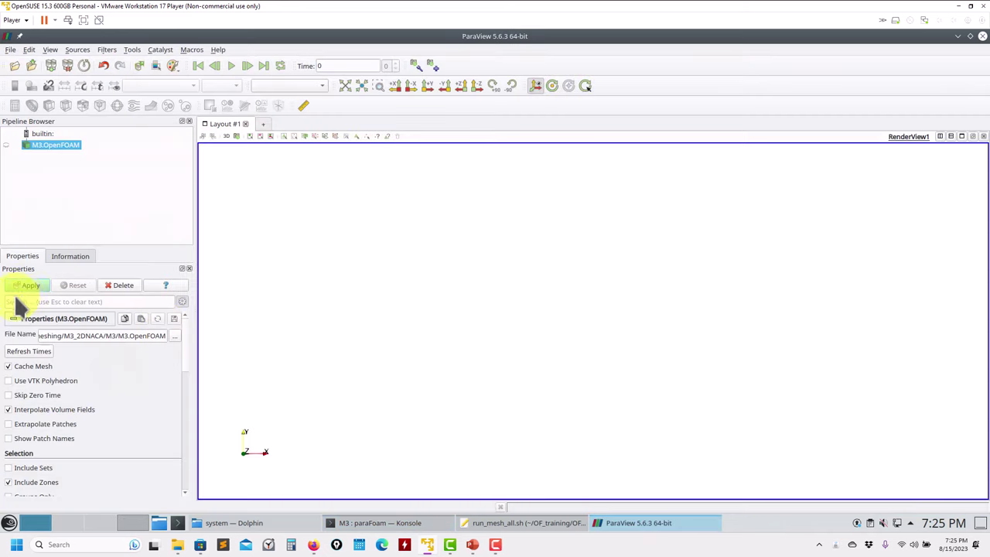
# Load the M3.OpenFOAM mesh, display it as Surface With Edges and inspect the cells in the nested c3 refinement
pyautogui.click(31, 285)
pyautogui.click(325, 85)
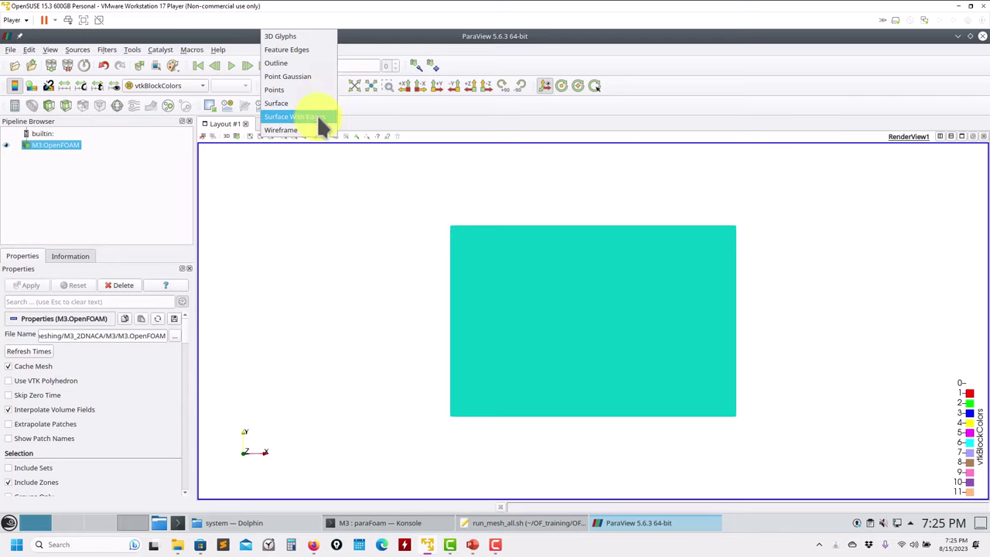
pyautogui.click(321, 118)
pyautogui.scroll(10, 577, 286)
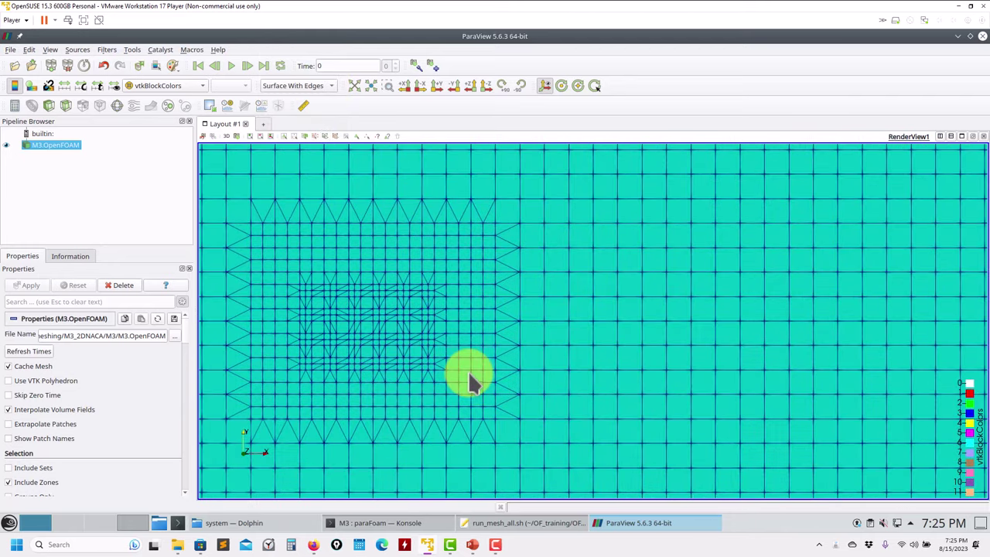
pyautogui.moveTo(575, 371); pyautogui.dragTo(628, 353, button='middle')
pyautogui.scroll(3, 530, 349)
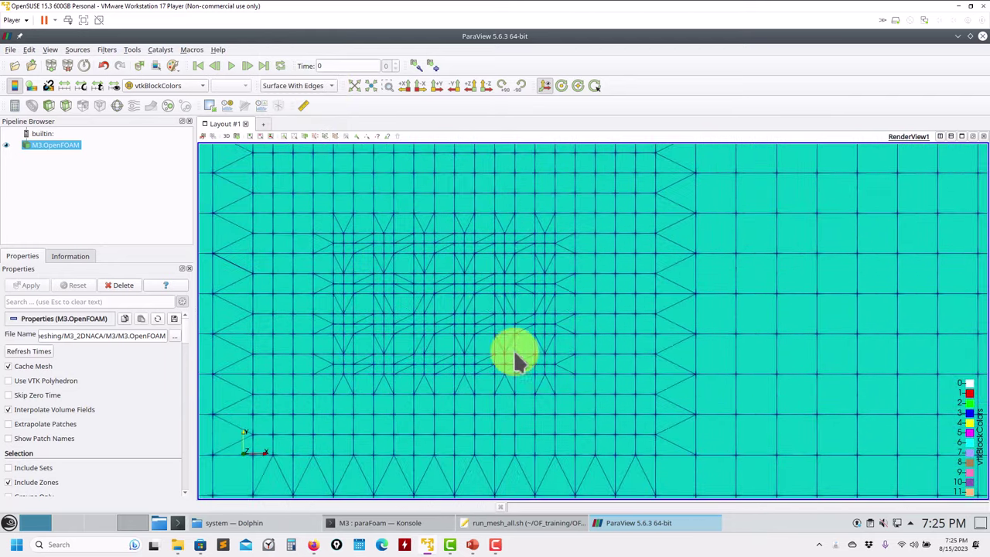
pyautogui.scroll(2, 456, 348)
pyautogui.moveTo(431, 349); pyautogui.dragTo(471, 281)
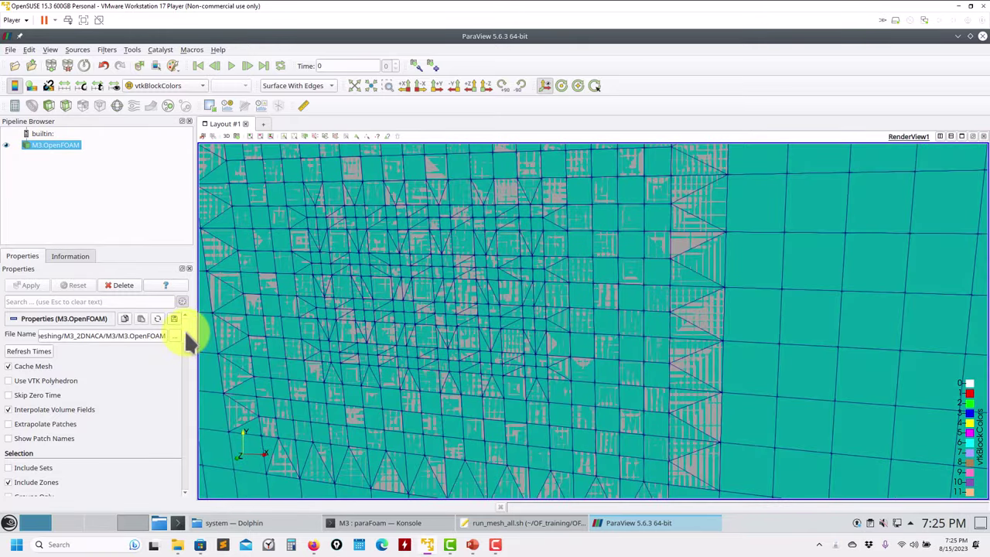
# Deselect all mesh parts of M3.OpenFOAM and apply the change
pyautogui.scroll(-4, 185, 345)
pyautogui.click(10, 367)
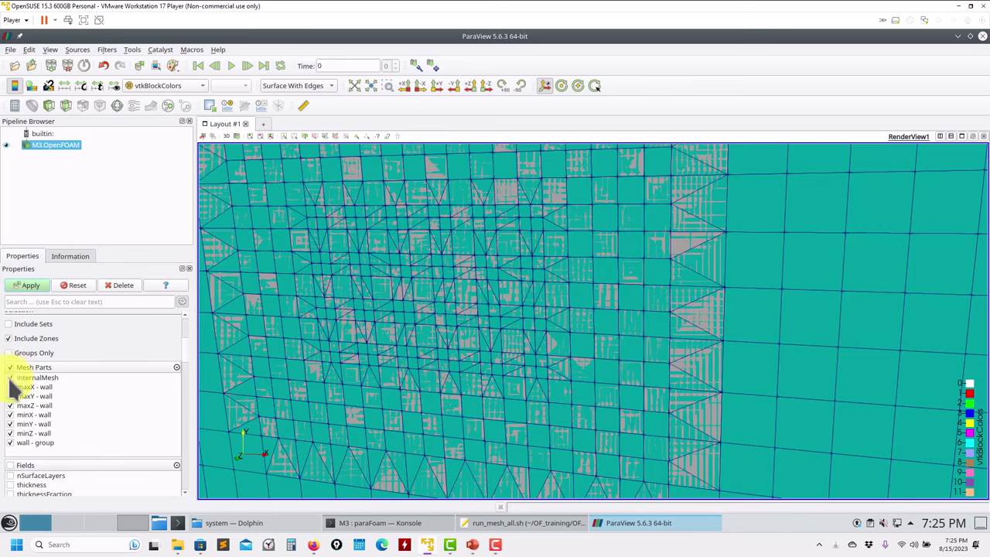
pyautogui.click(10, 367)
pyautogui.click(31, 285)
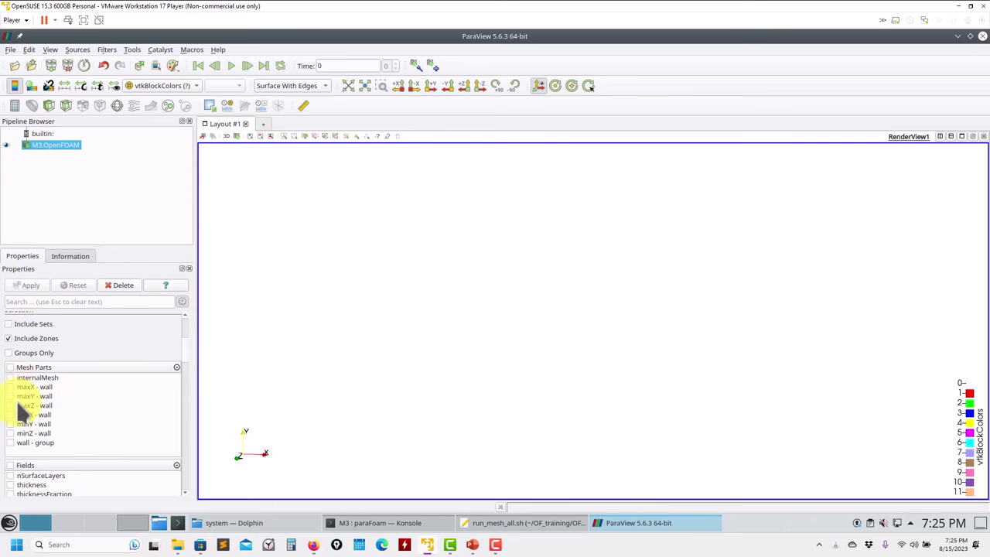
# Display only the maxX, maxY, maxZ, minX, minY and minZ wall patches and examine the refined cells on the boundary
pyautogui.click(10, 387)
pyautogui.click(10, 396)
pyautogui.click(10, 406)
pyautogui.click(11, 415)
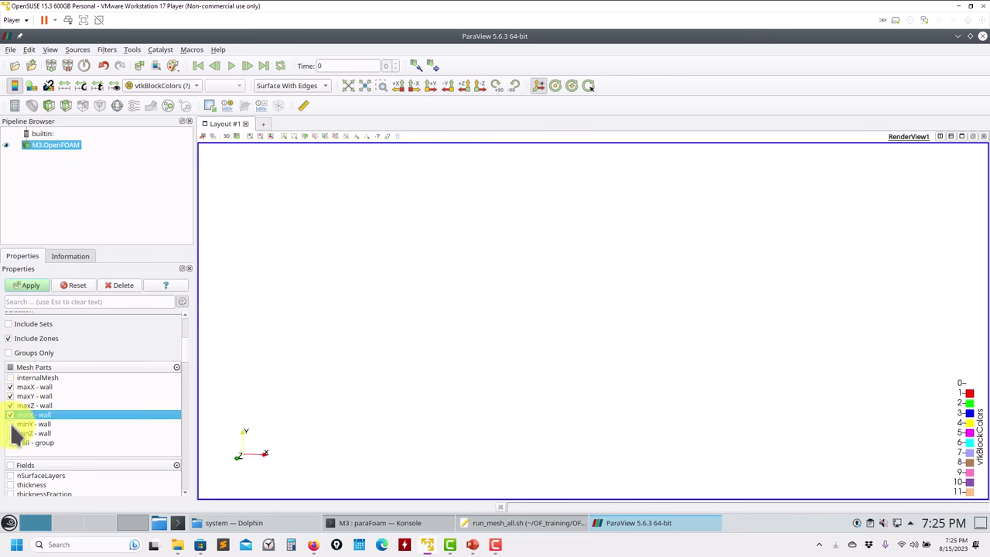
pyautogui.click(11, 424)
pyautogui.click(31, 433)
pyautogui.click(31, 284)
pyautogui.moveTo(314, 310); pyautogui.dragTo(523, 335)
pyautogui.moveTo(345, 324); pyautogui.dragTo(559, 316)
# Display only internalMesh and inspect the cells at the transitions between the nested refinement regions
pyautogui.click(10, 367)
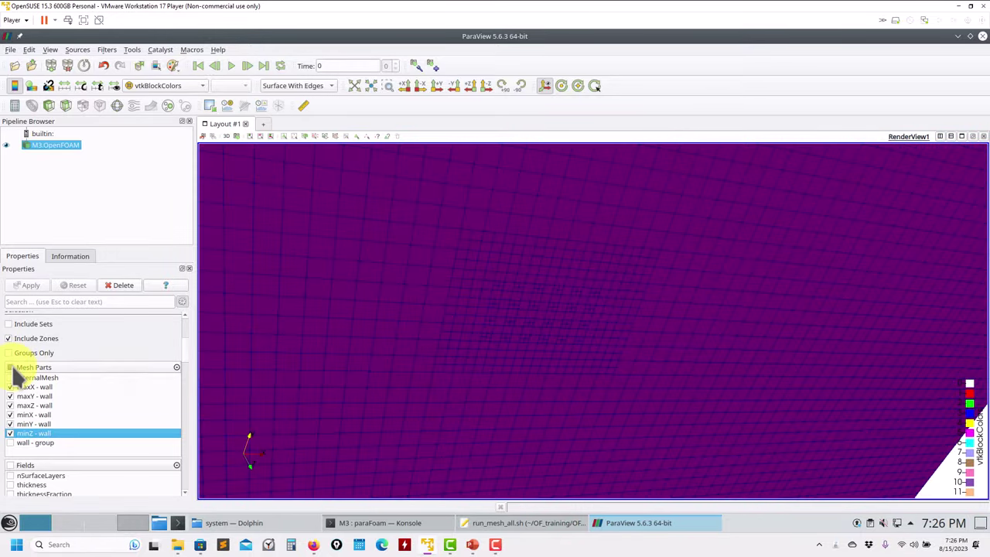
pyautogui.click(10, 378)
pyautogui.click(37, 285)
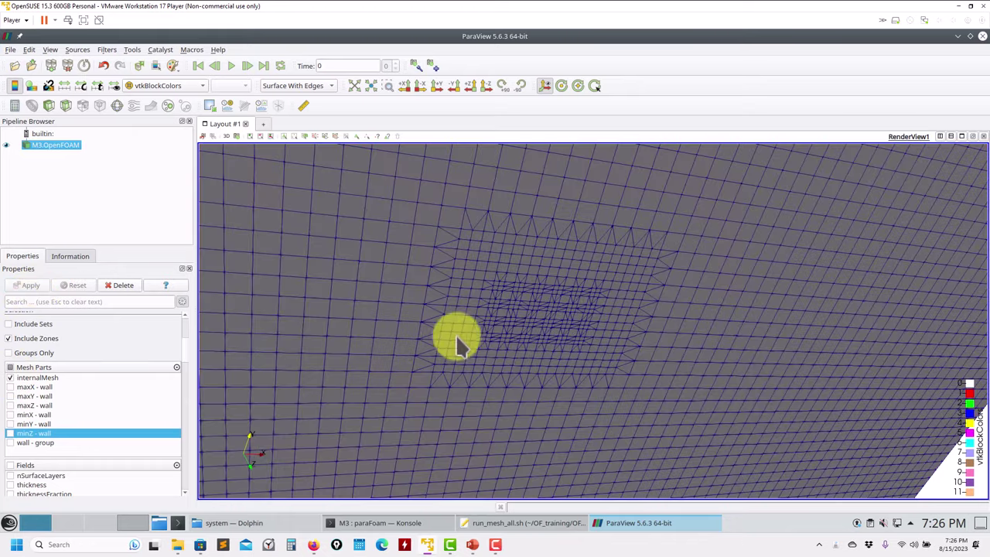
pyautogui.scroll(5, 472, 325)
pyautogui.scroll(-3, 555, 294)
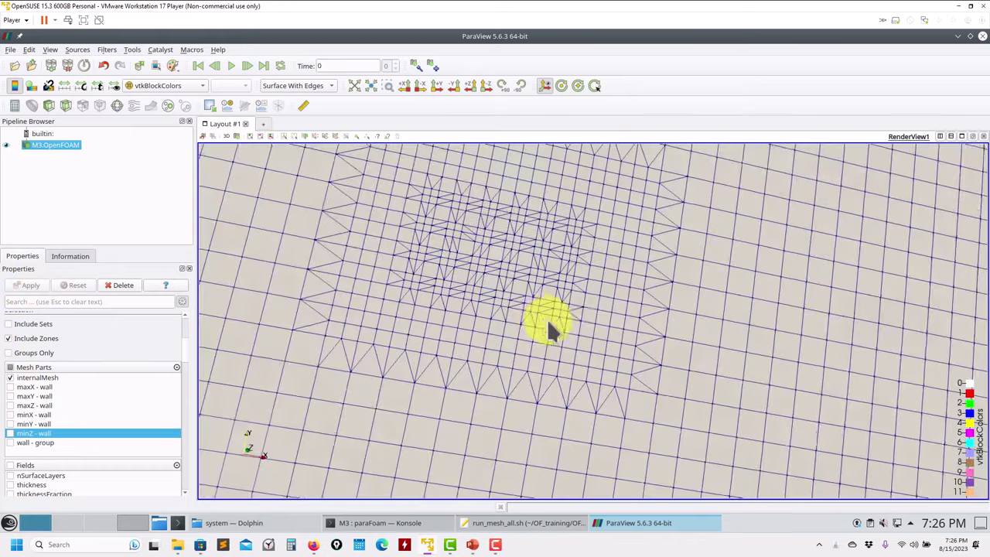
pyautogui.moveTo(547, 319); pyautogui.dragTo(617, 298)
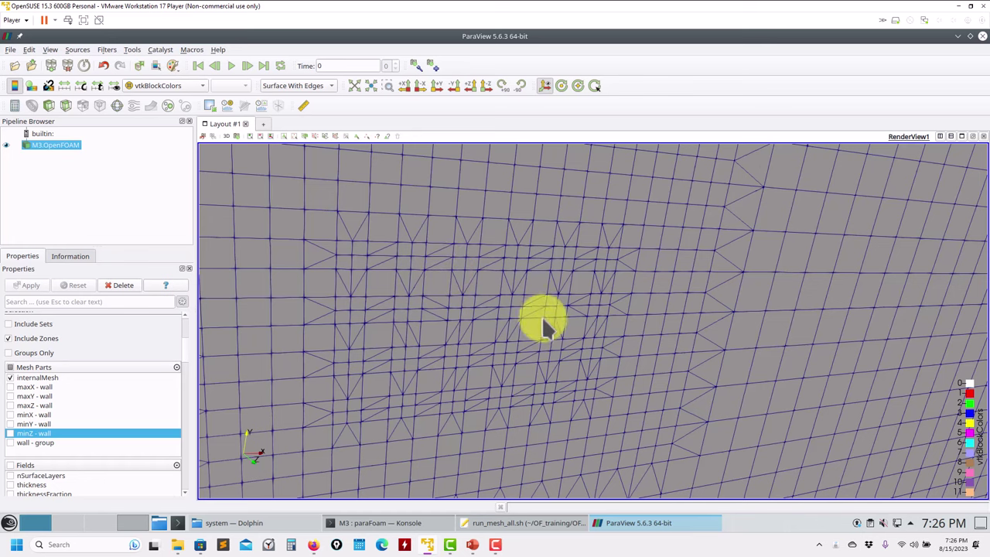
pyautogui.moveTo(500, 348); pyautogui.dragTo(510, 275)
# Close ParaView and return to the run_mesh_all.sh script in the text editor
pyautogui.click(980, 37)
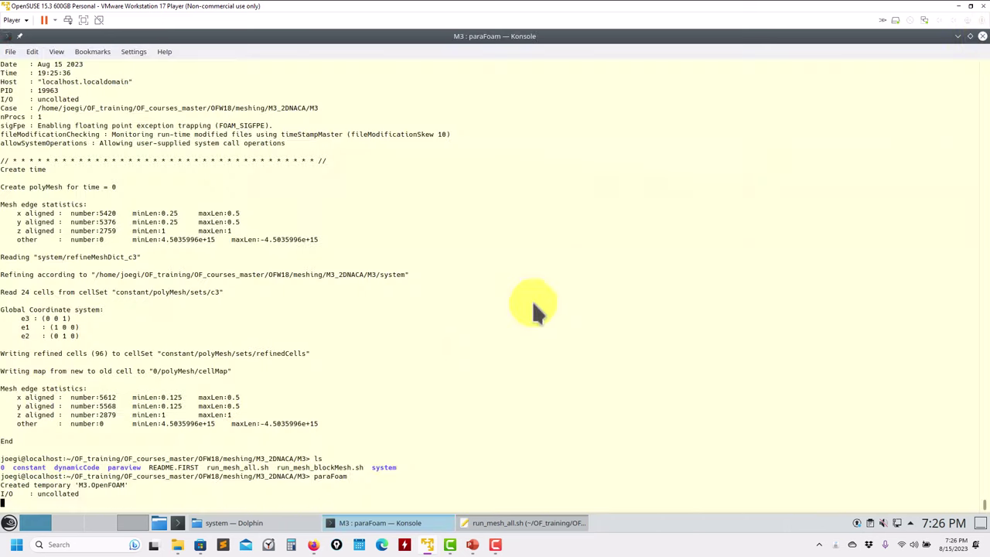
pyautogui.click(508, 526)
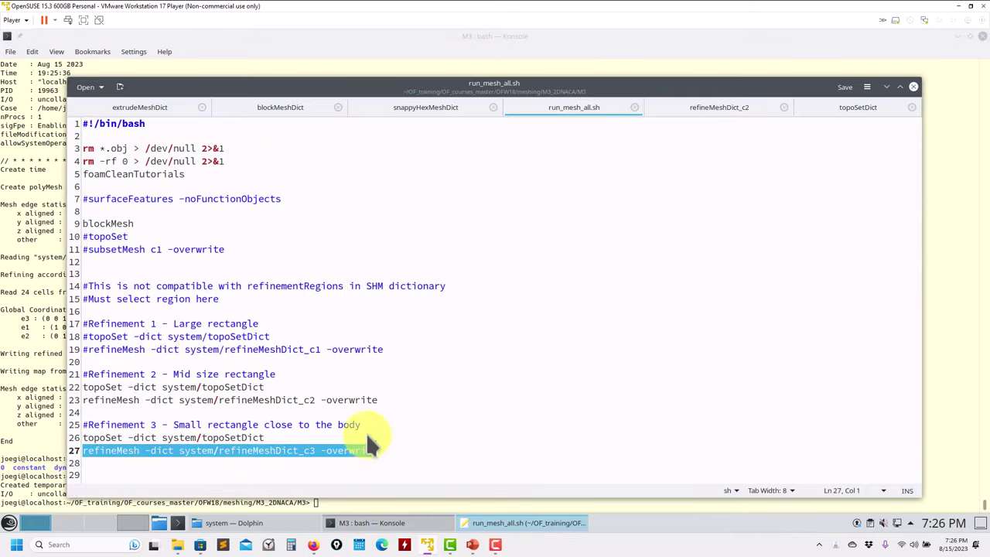
pyautogui.scroll(-3, 358, 419)
pyautogui.scroll(3, 359, 419)
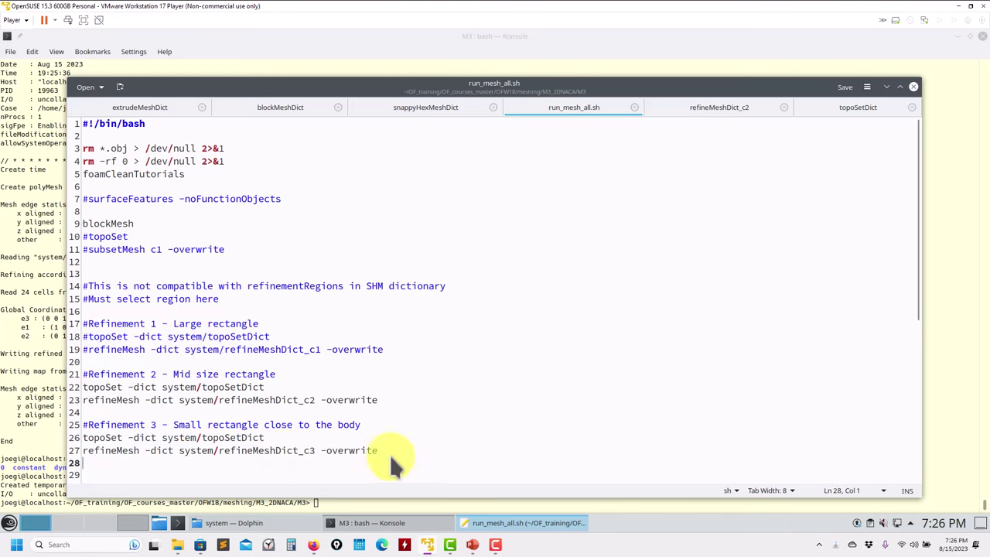
# Copy lines 3 to 27 of run_mesh_all.sh, from the cleanup commands through Refinement 3, and run them in the terminal
pyautogui.moveTo(389, 453); pyautogui.dragTo(64, 147)
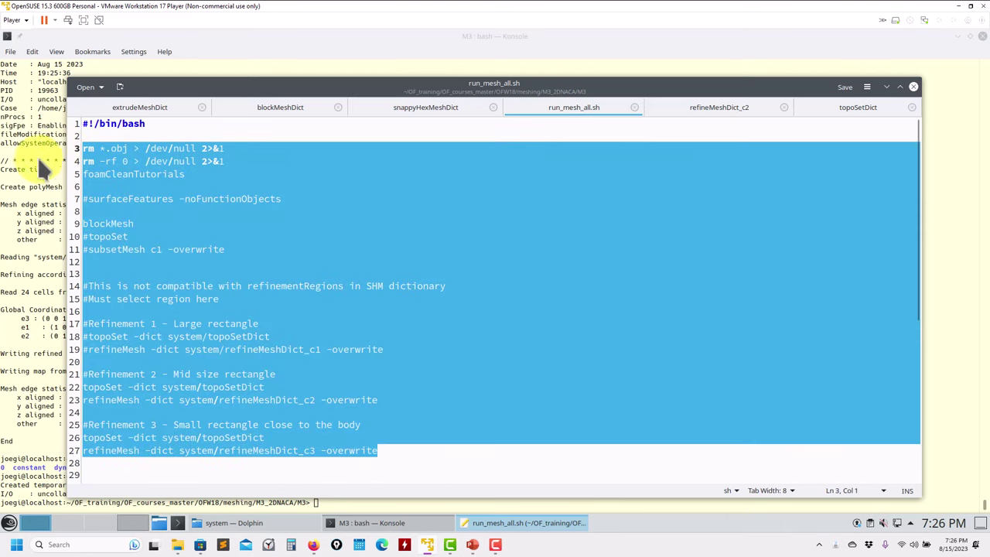
pyautogui.click(65, 177)
pyautogui.rightClick(122, 185)
pyautogui.click(216, 201)
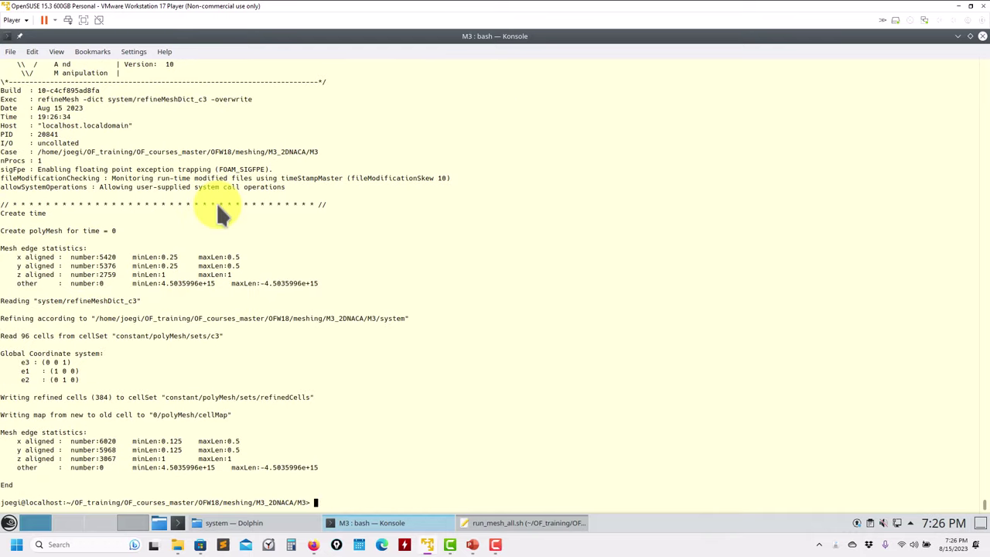
# Relaunch paraFoam and inspect the rebuilt M3.OpenFOAM mesh as Surface With Edges around the nested refinement regions
pyautogui.write('oam')
pyautogui.press('Return')
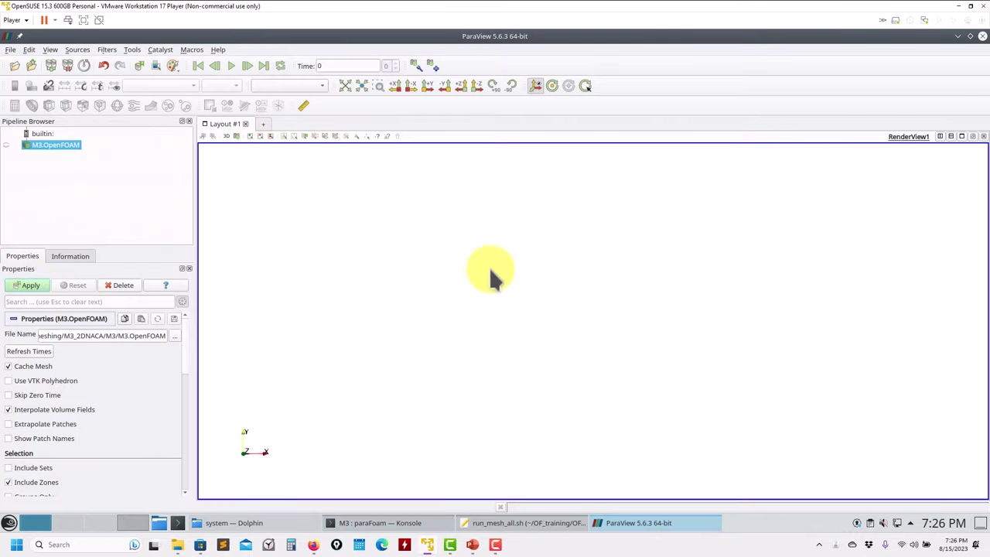
pyautogui.click(299, 83)
pyautogui.click(305, 118)
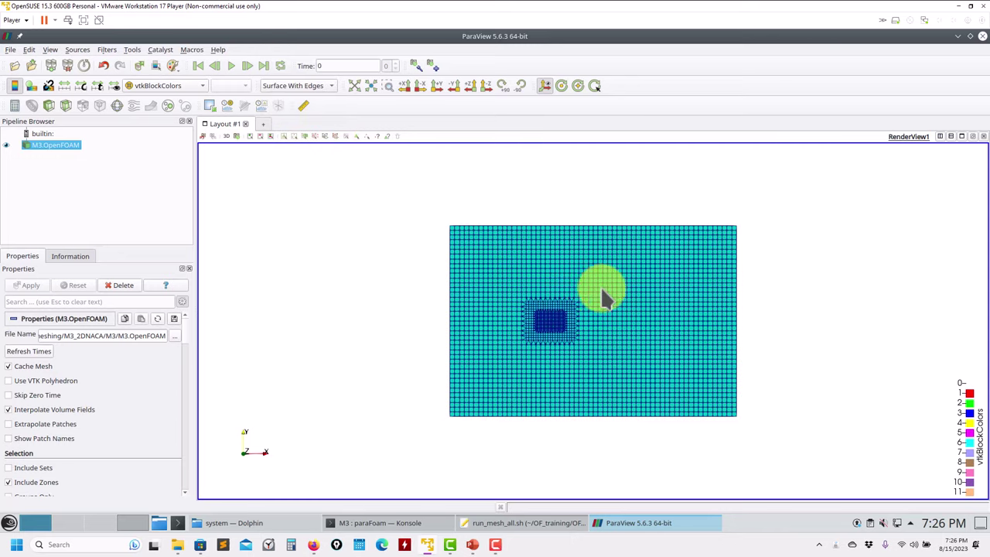
pyautogui.scroll(8, 556, 433)
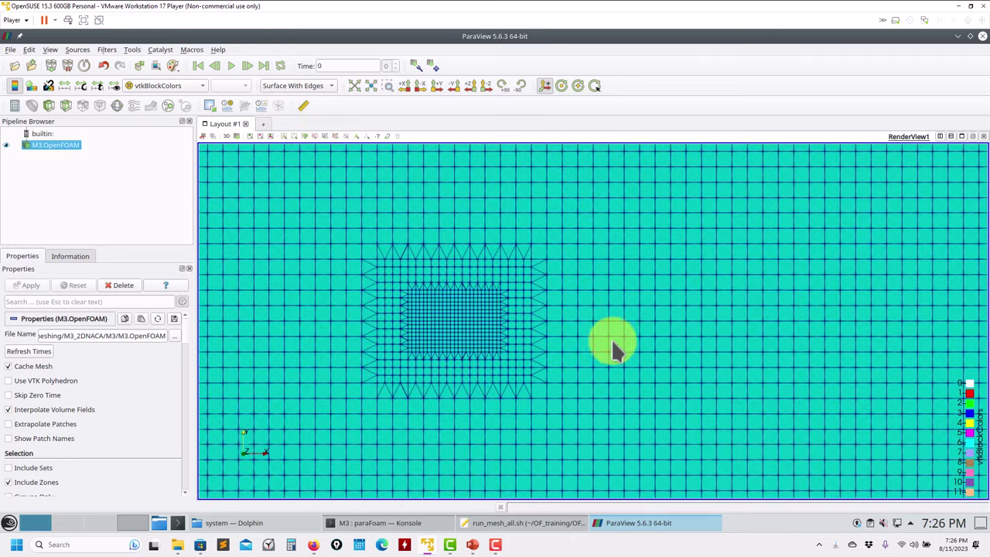
pyautogui.moveTo(612, 343); pyautogui.dragTo(642, 341, button='middle')
pyautogui.scroll(5, 579, 344)
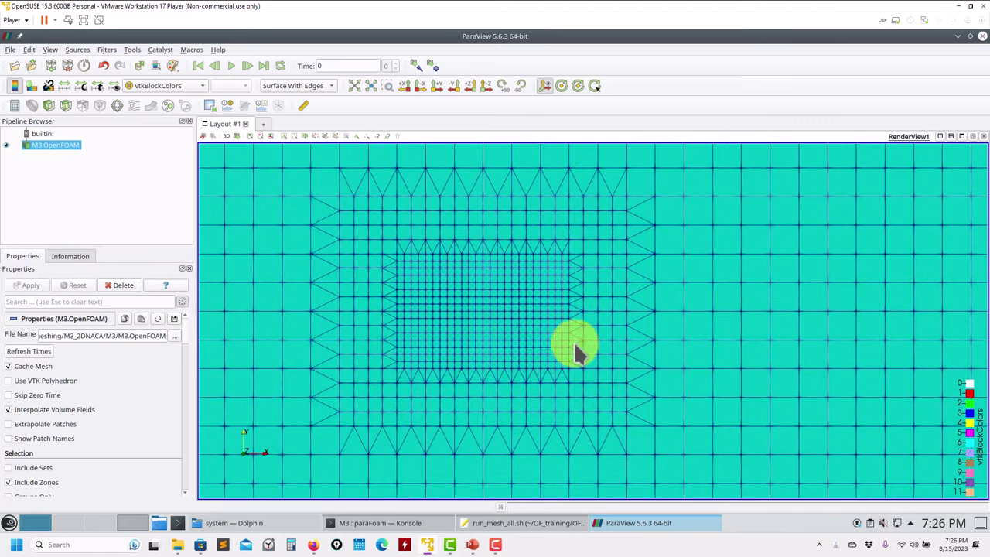
pyautogui.scroll(3, 574, 352)
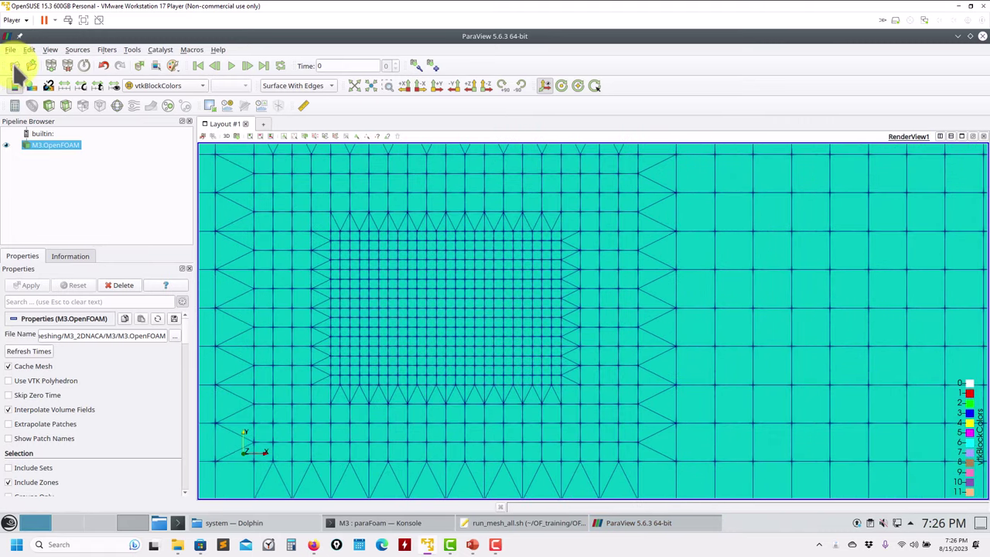
# Load the airfoil geometry naca0012.stl from constant/triSurface and display it together with the mesh
pyautogui.click(14, 67)
pyautogui.doubleClick(385, 95)
pyautogui.doubleClick(386, 91)
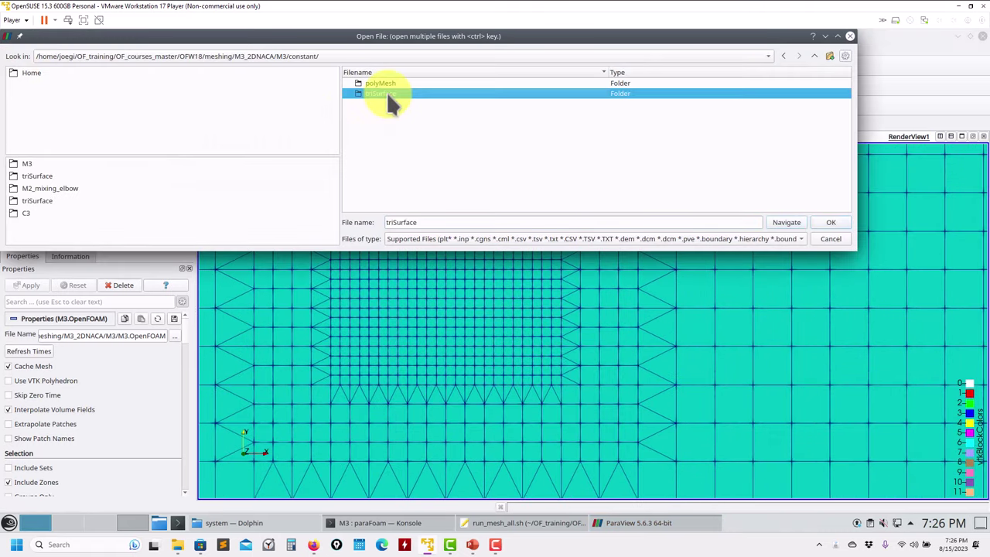
pyautogui.click(406, 104)
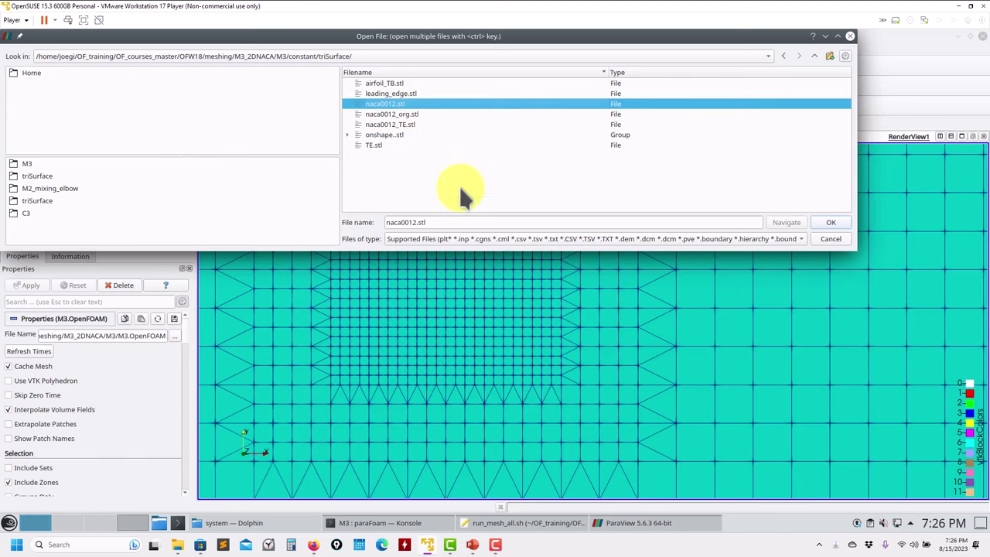
pyautogui.click(844, 222)
pyautogui.click(36, 283)
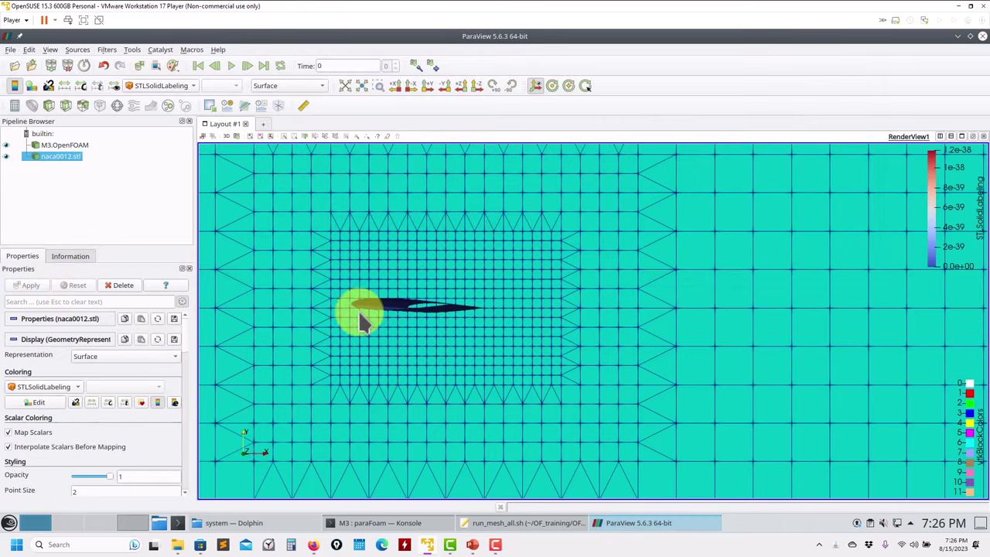
# Examine how the airfoil sits inside the inner refinement region and extends through the thickness of the background mesh
pyautogui.moveTo(358, 310); pyautogui.dragTo(387, 327)
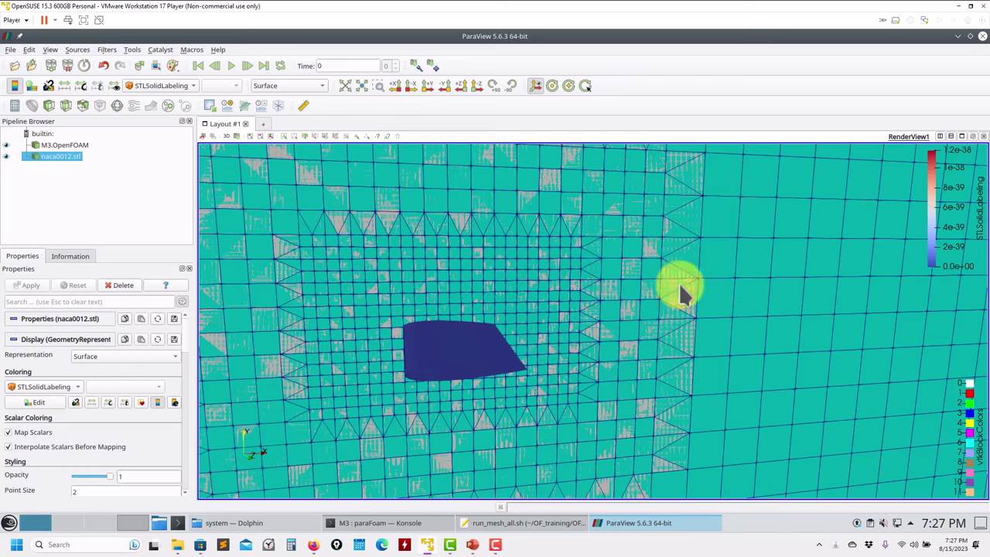
pyautogui.scroll(-5, 735, 332)
pyautogui.scroll(-3, 751, 274)
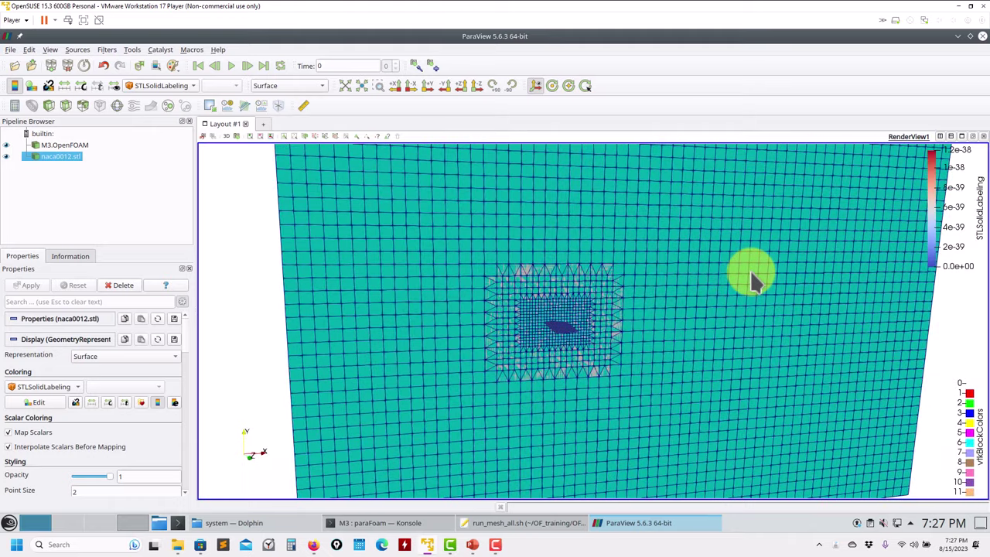
pyautogui.moveTo(539, 349)
pyautogui.mouseDown()
pyautogui.moveTo(645, 367)
pyautogui.moveTo(740, 365)
pyautogui.moveTo(567, 367)
pyautogui.moveTo(577, 348)
pyautogui.moveTo(601, 353)
pyautogui.moveTo(577, 276)
pyautogui.mouseUp()
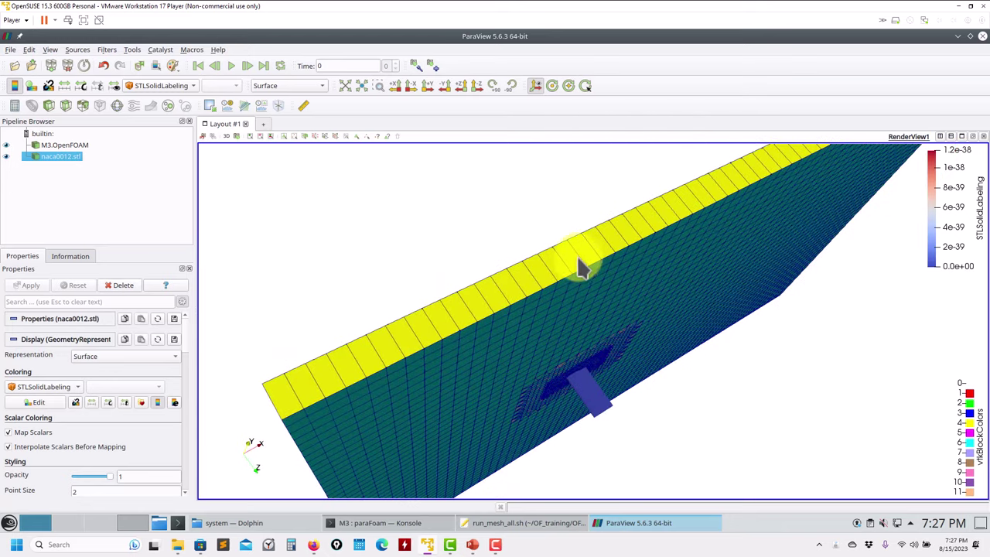
pyautogui.moveTo(619, 367); pyautogui.dragTo(570, 338)
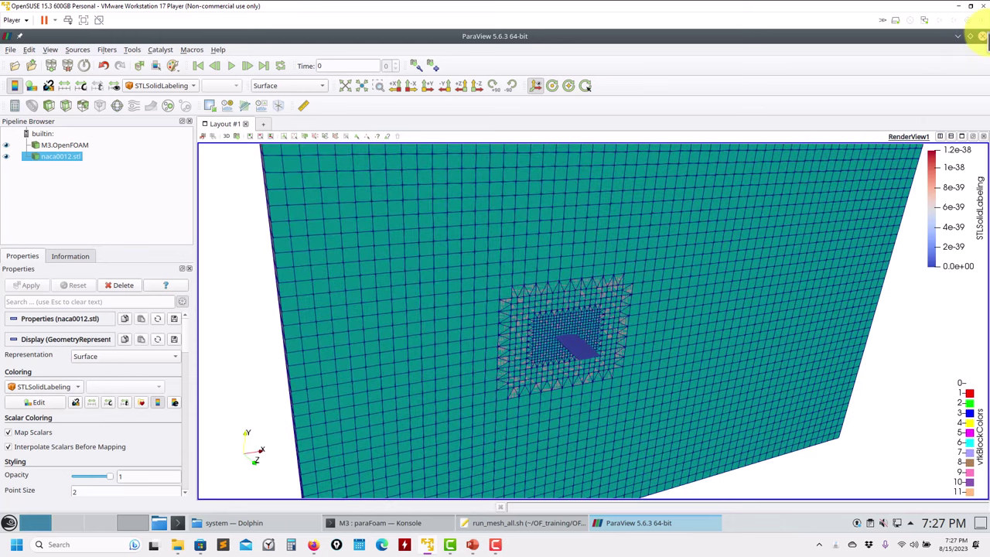
# Close ParaView and bring up the extrudeMesh section of run_mesh_all.sh in the text editor
pyautogui.click(971, 36)
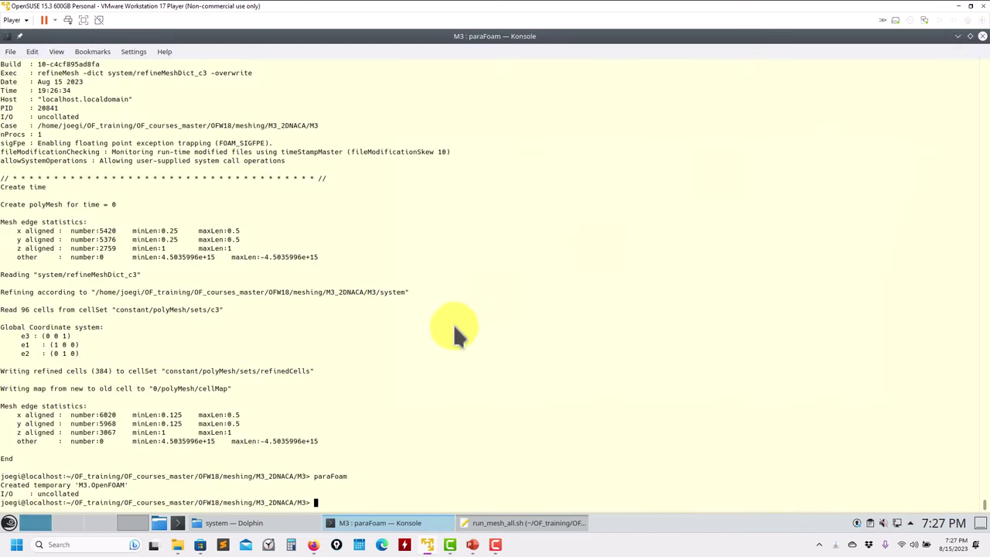
pyautogui.click(523, 525)
pyautogui.scroll(-2, 362, 369)
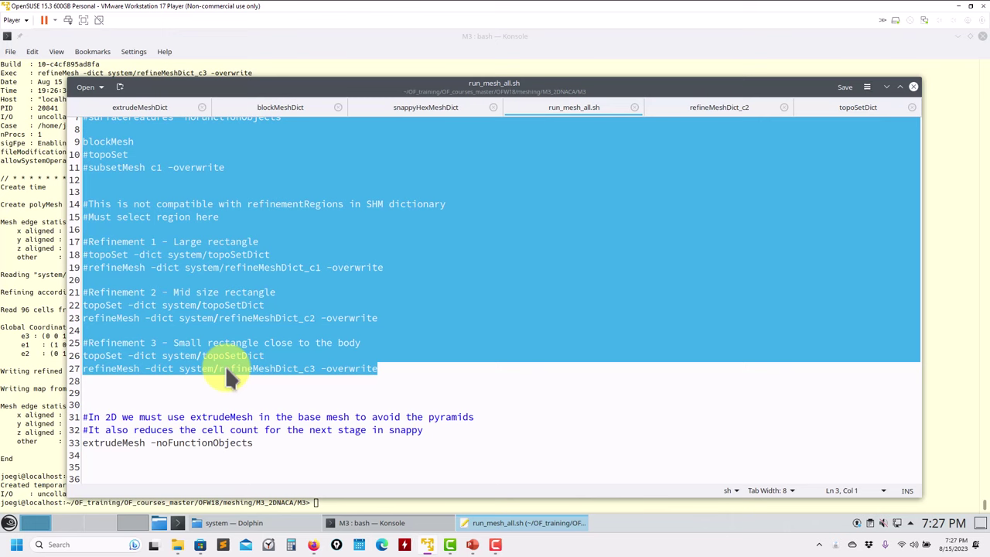
# List the case directory in the terminal and run the complete meshing script with sh run_mesh_all.sh
pyautogui.click(59, 332)
pyautogui.write('ls')
pyautogui.press('Return')
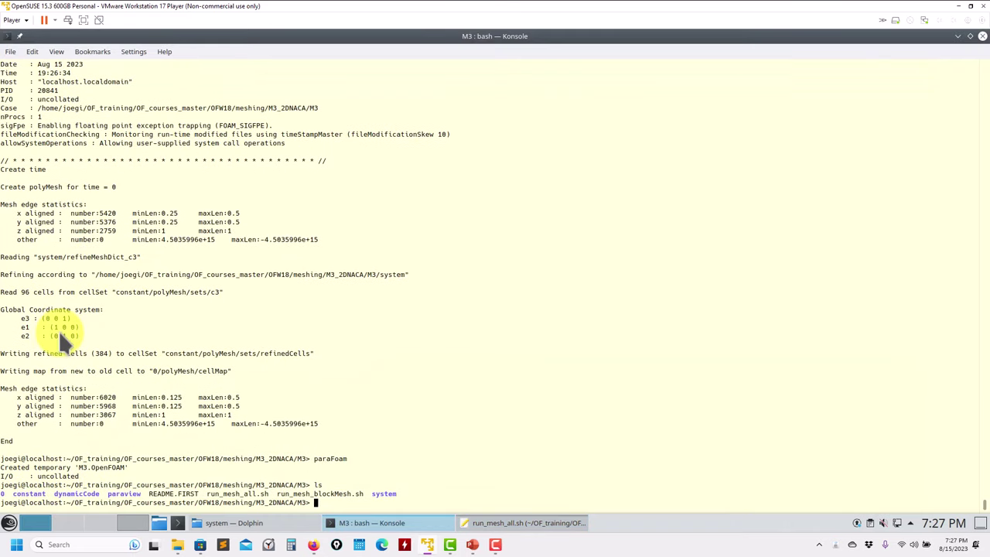
pyautogui.write('sh run_mesh_all.sh')
pyautogui.press('Return')
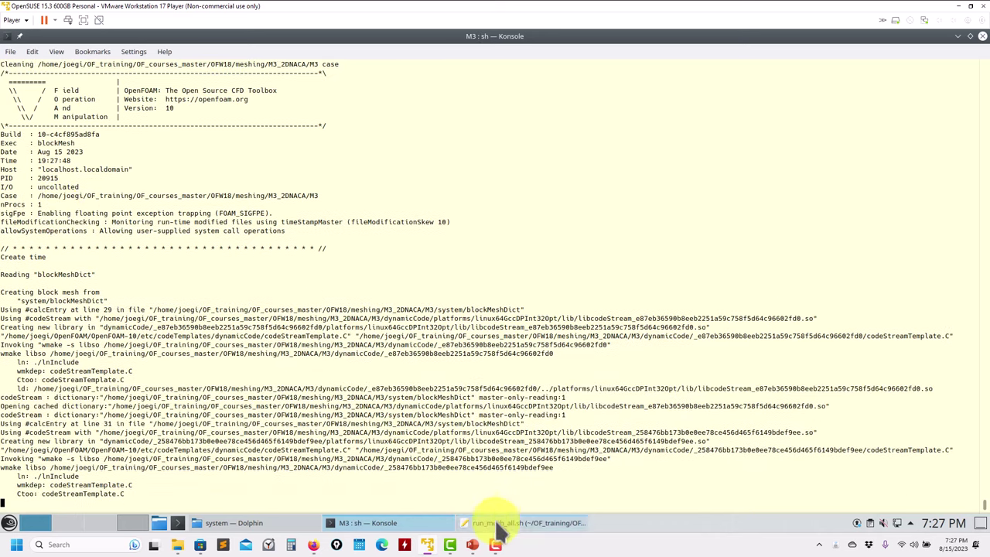
# Switch to the Dolphin file manager and go from the M3 system folder up to the M3_2DNACA folder
pyautogui.click(495, 525)
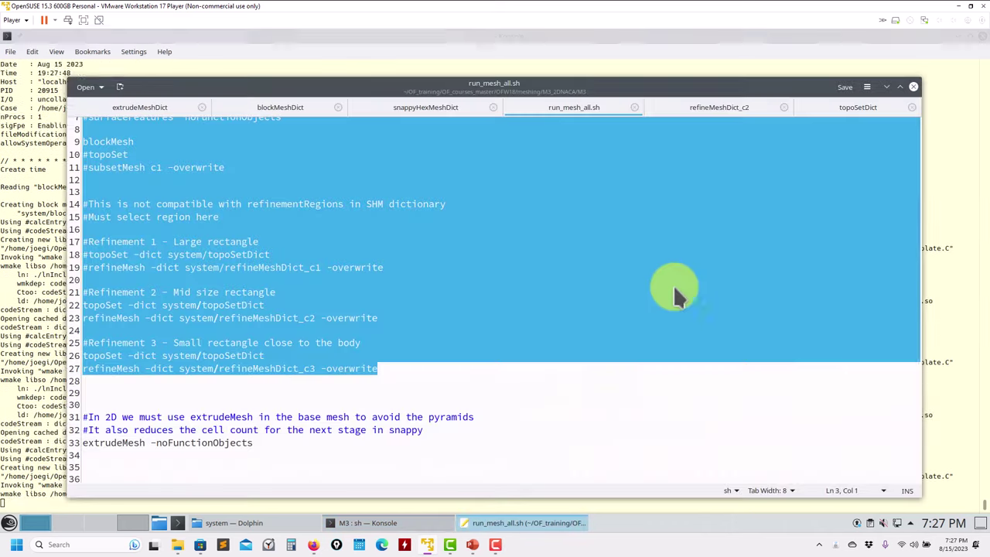
pyautogui.click(255, 526)
pyautogui.moveTo(422, 233); pyautogui.dragTo(485, 88)
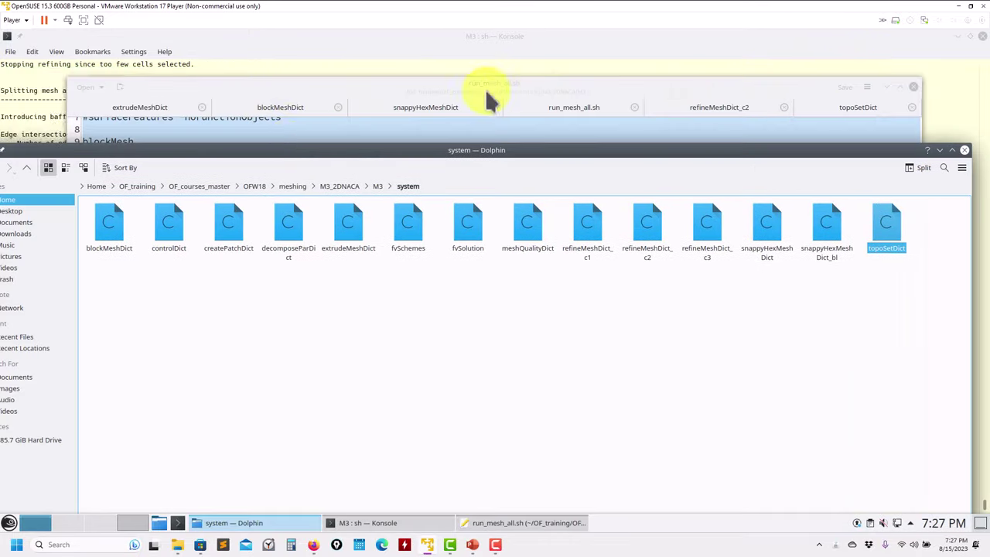
pyautogui.click(388, 187)
pyautogui.click(349, 196)
pyautogui.click(344, 188)
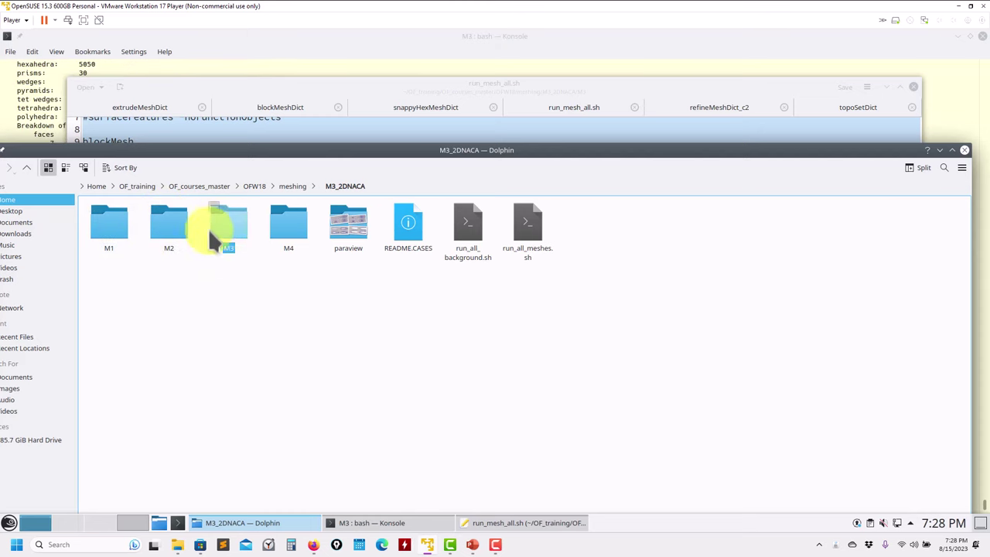
# Open the M4 case folder and look over its contents against the parent M3_2DNACA folder
pyautogui.click(289, 229)
pyautogui.click(31, 168)
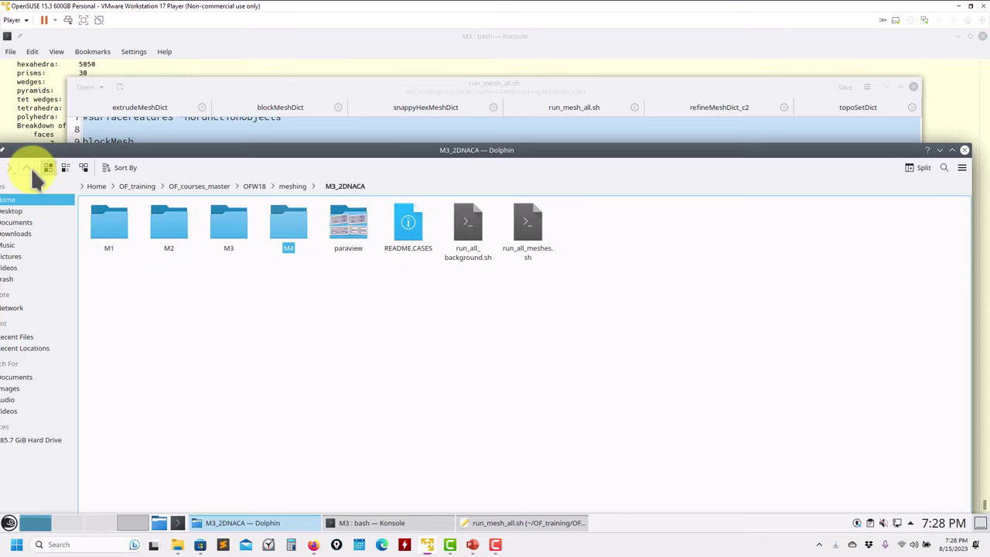
pyautogui.click(292, 229)
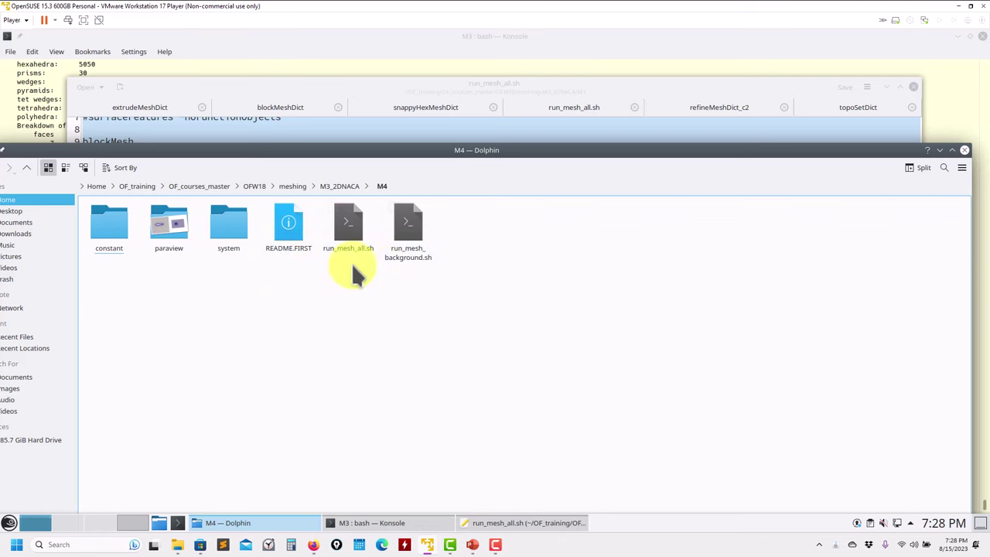
pyautogui.click(26, 168)
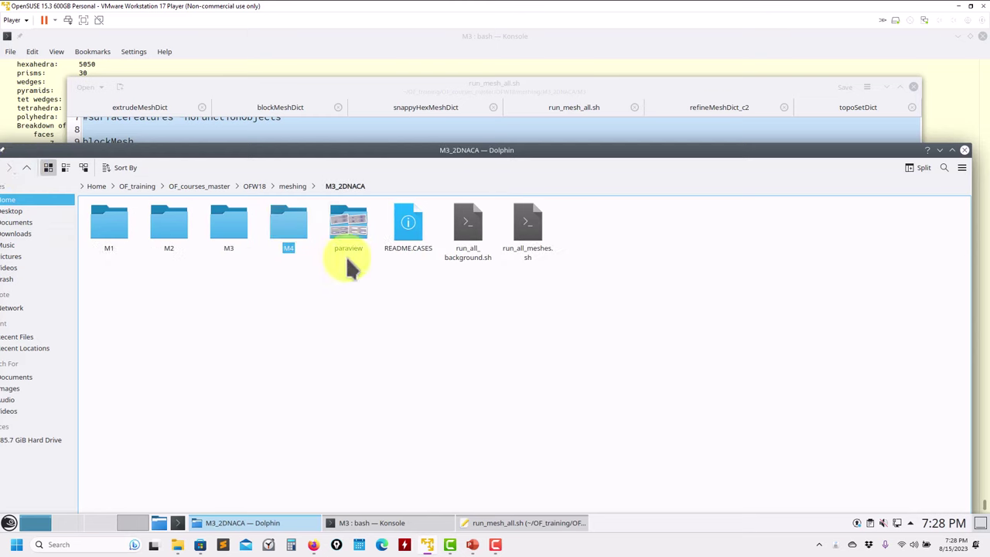
pyautogui.click(294, 232)
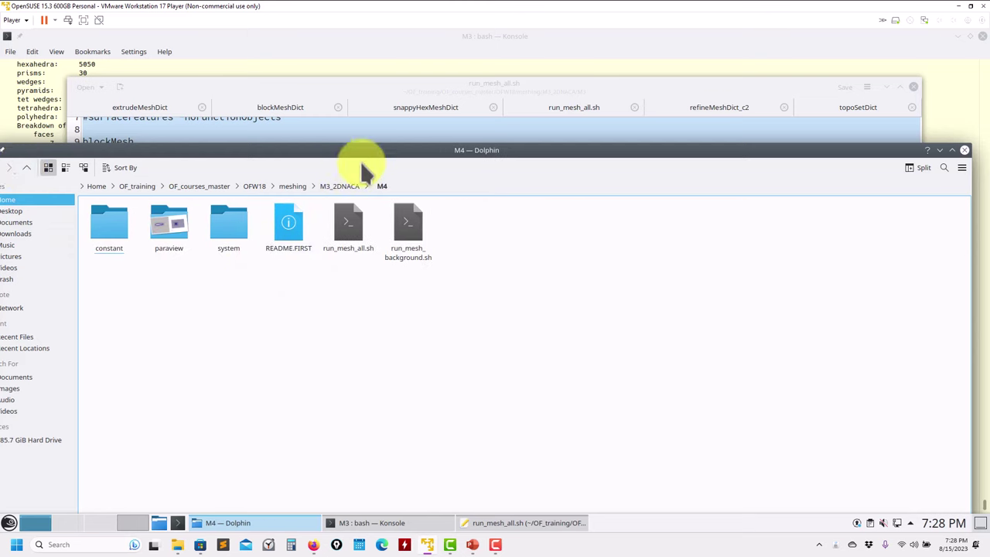
# View the mesh picture f1.png from the M4 case's paraview folder and return to the M4 folder
pyautogui.moveTo(357, 150); pyautogui.dragTo(418, 142)
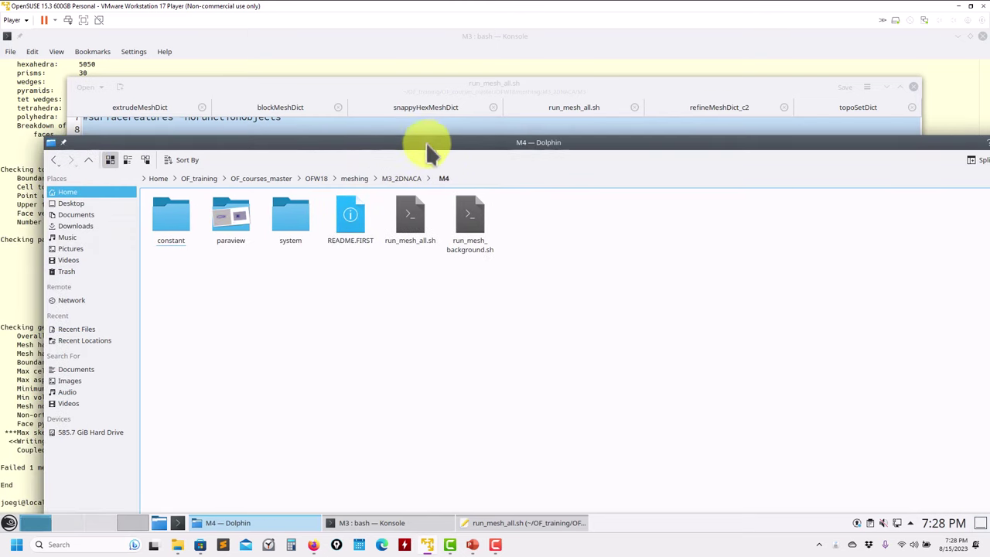
pyautogui.click(232, 225)
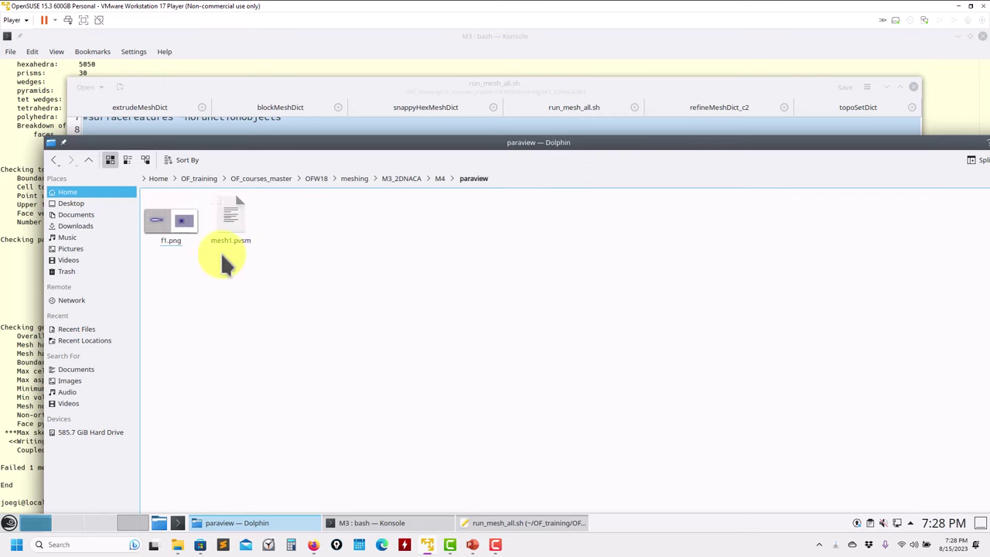
pyautogui.click(185, 226)
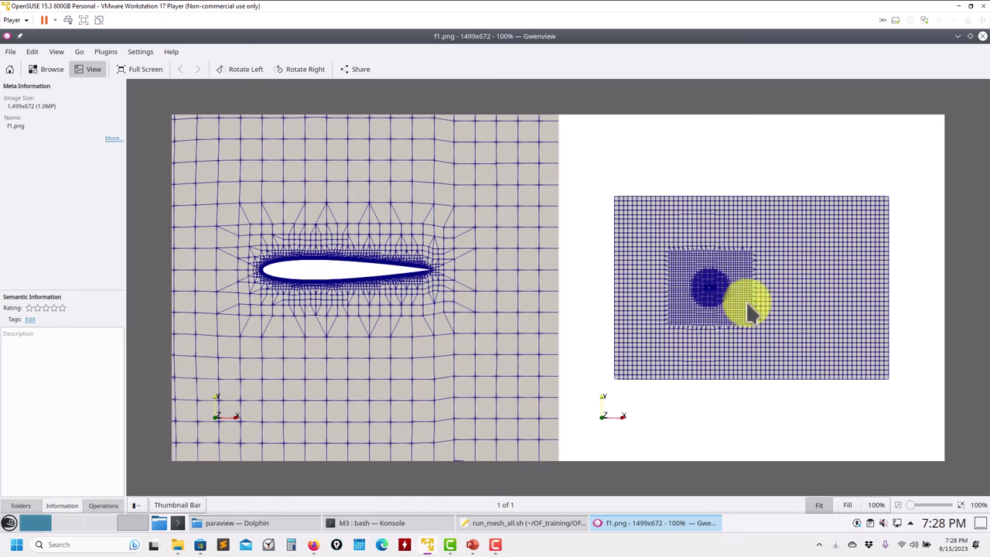
pyautogui.click(982, 36)
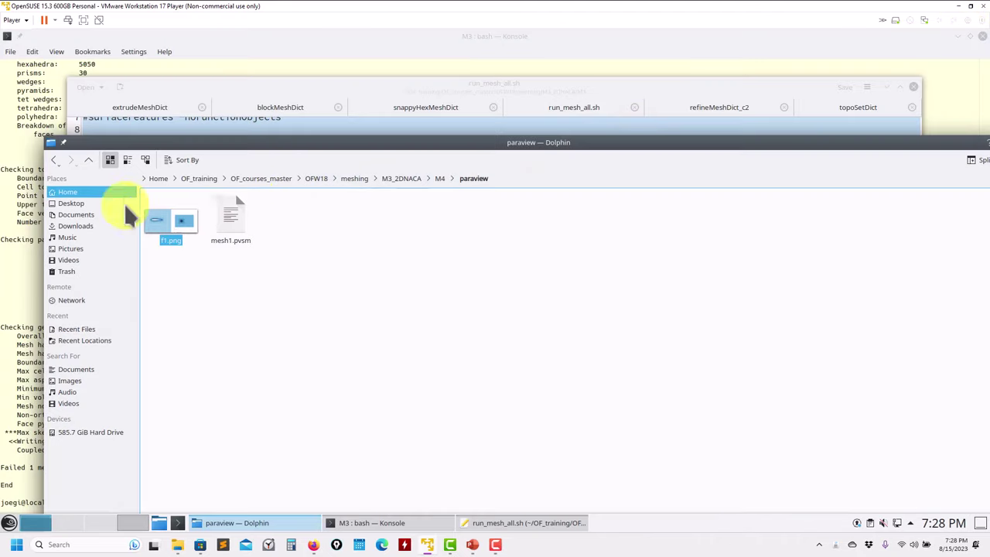
pyautogui.click(88, 160)
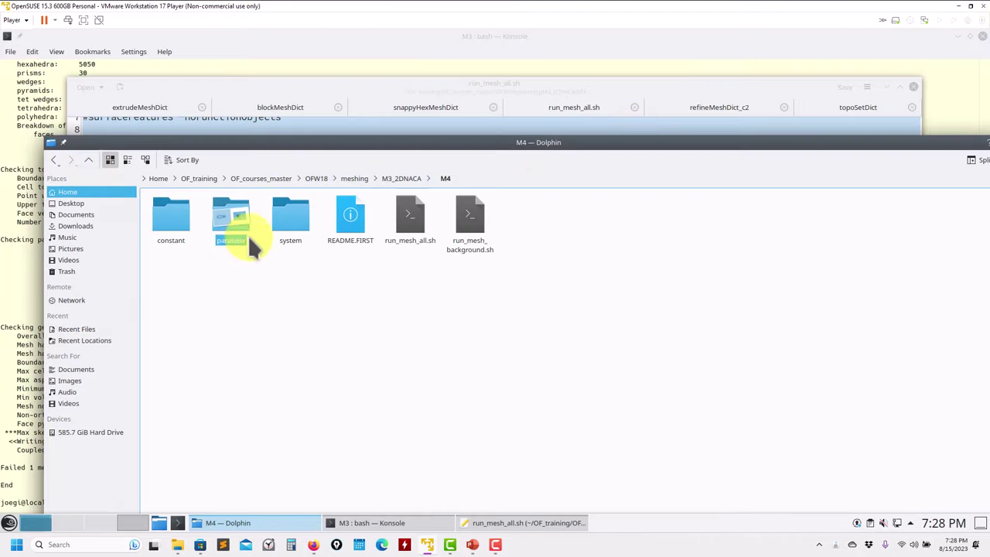
# Look through the M3 case folder, go back to the M4 folder, and close the text editor
pyautogui.click(401, 178)
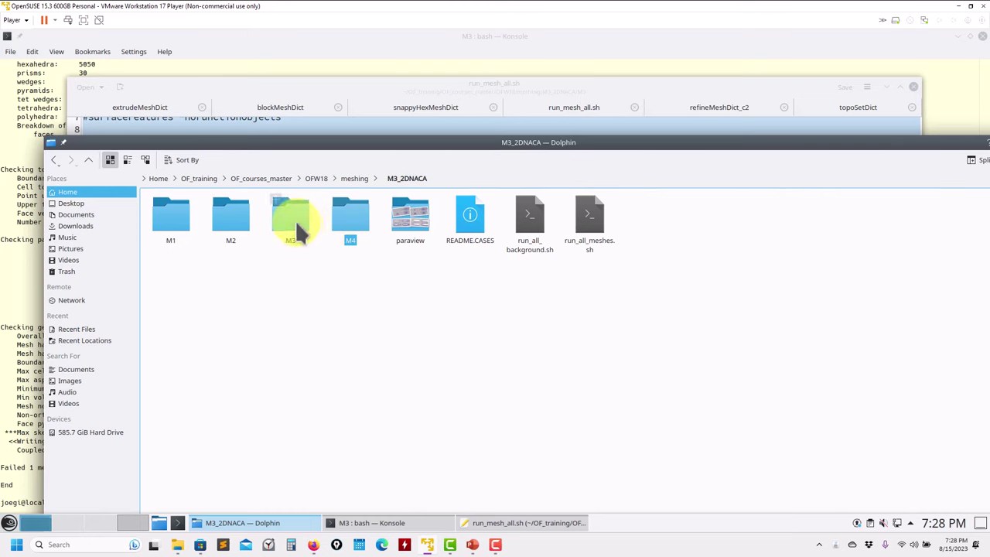
pyautogui.click(294, 220)
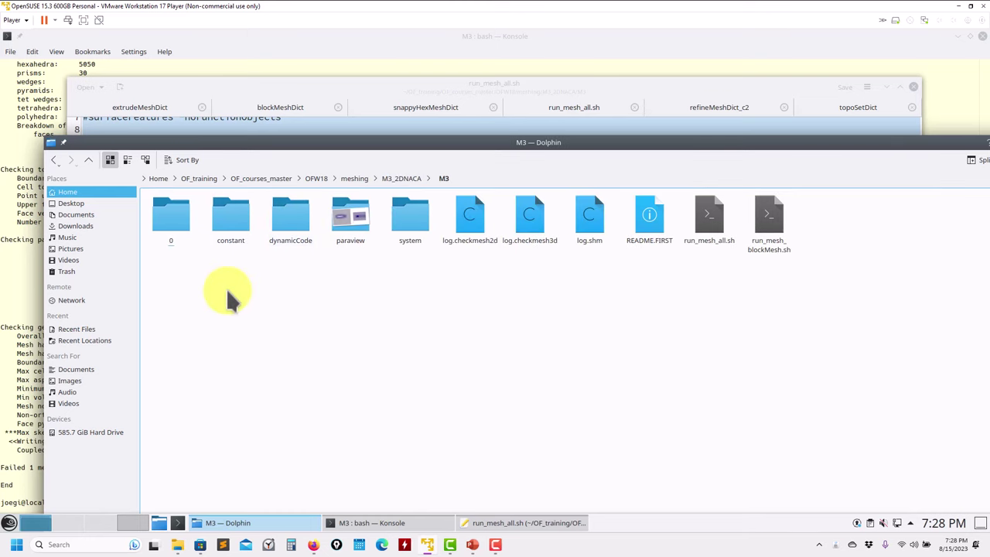
pyautogui.click(400, 178)
pyautogui.click(358, 219)
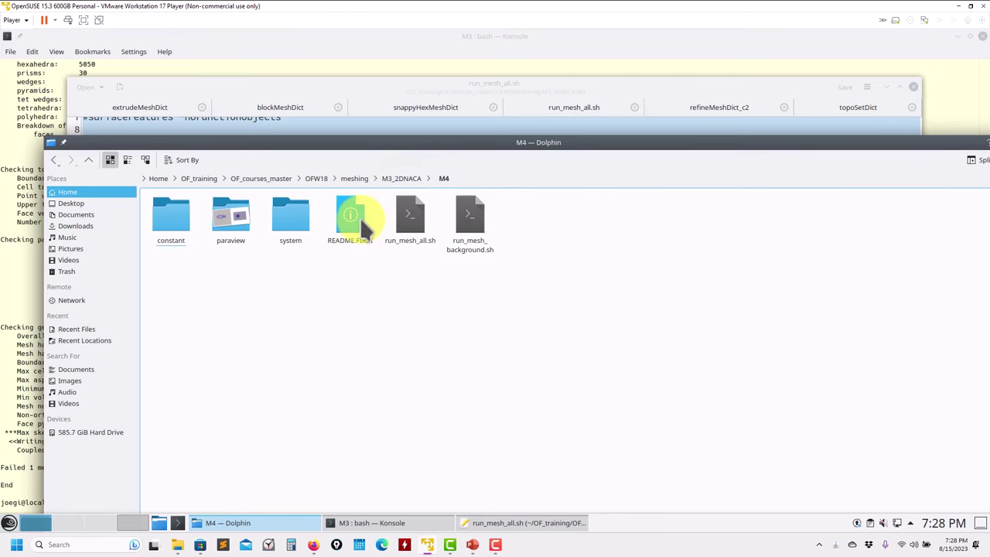
pyautogui.click(811, 85)
pyautogui.click(912, 87)
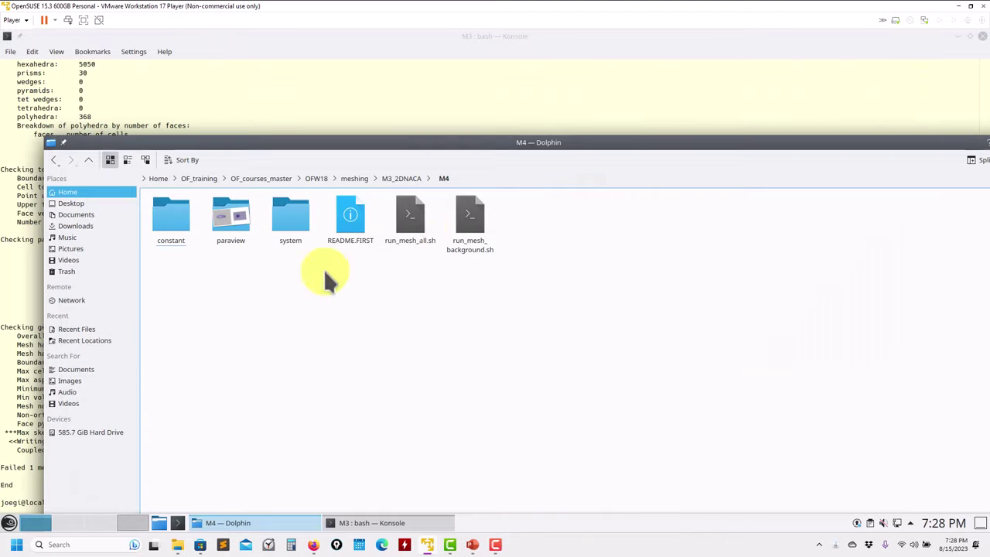
# List the M3 case directory in the terminal and launch paraFoam for it
pyautogui.click(490, 97)
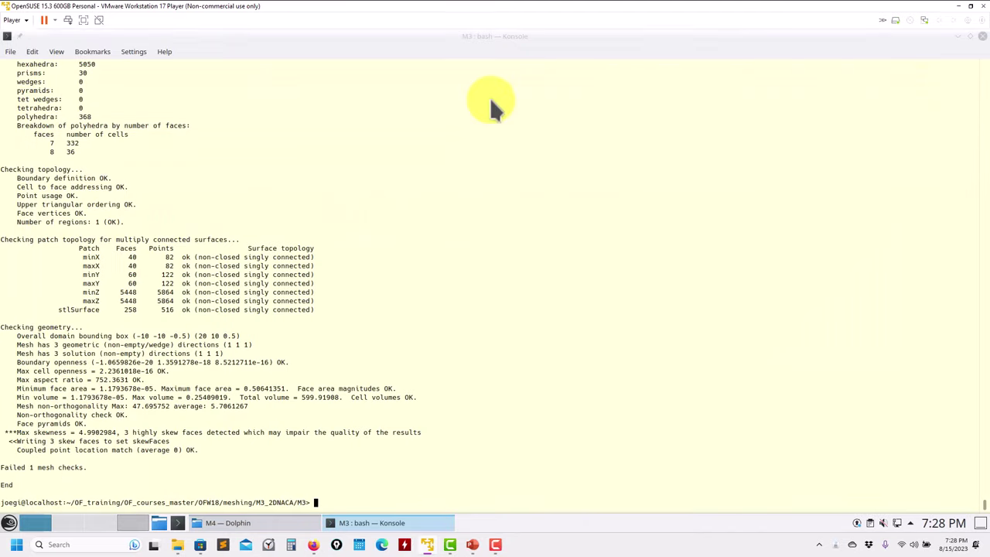
pyautogui.write('ls')
pyautogui.press('Return')
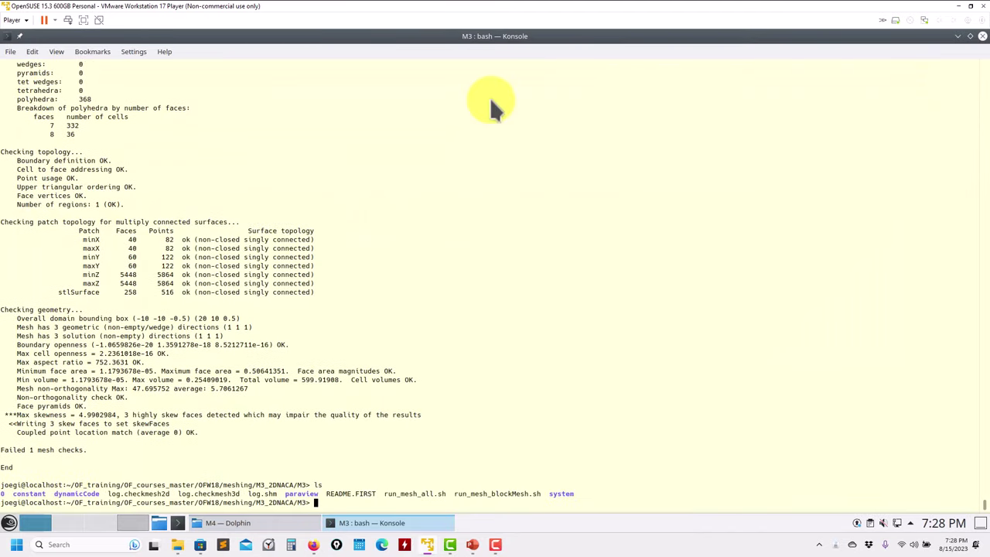
pyautogui.write('paraFoam')
pyautogui.press('Return')
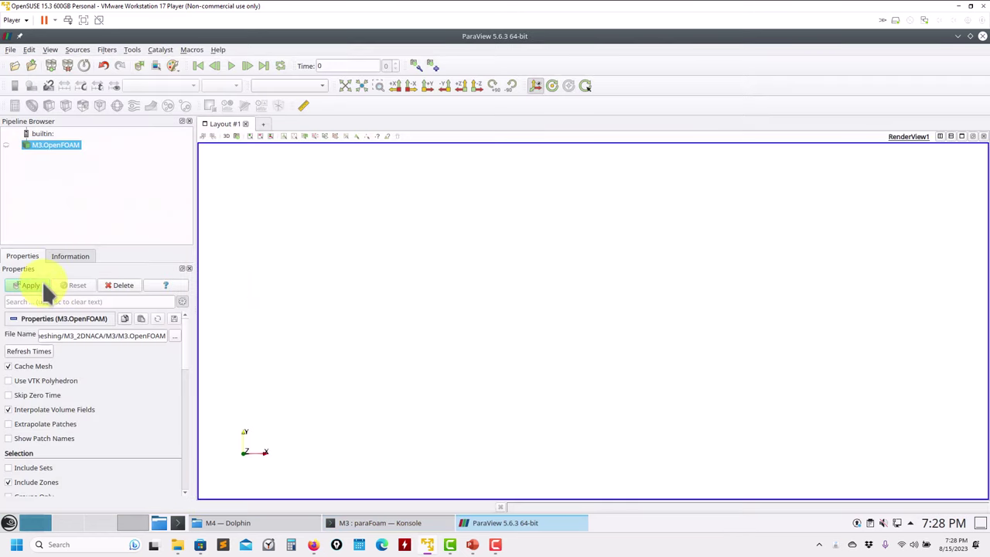
# Load M3.OpenFOAM in ParaView and display the mesh as Surface With Edges
pyautogui.click(38, 285)
pyautogui.click(320, 87)
pyautogui.click(316, 122)
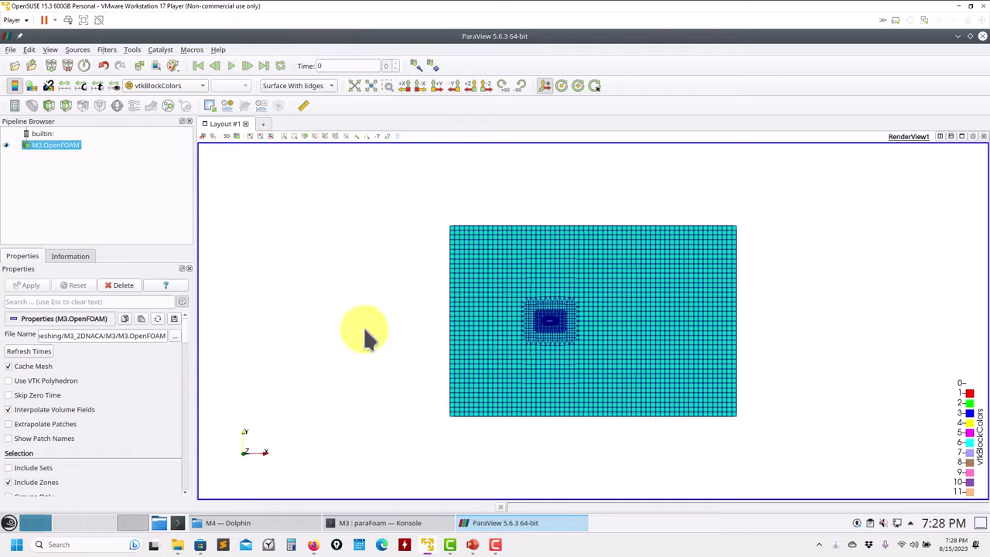
# Examine the M3 mesh from the nested refinement regions down to the boundary layer cells at the airfoil's leading edge
pyautogui.moveTo(364, 326); pyautogui.dragTo(503, 448)
pyautogui.scroll(10, 503, 448)
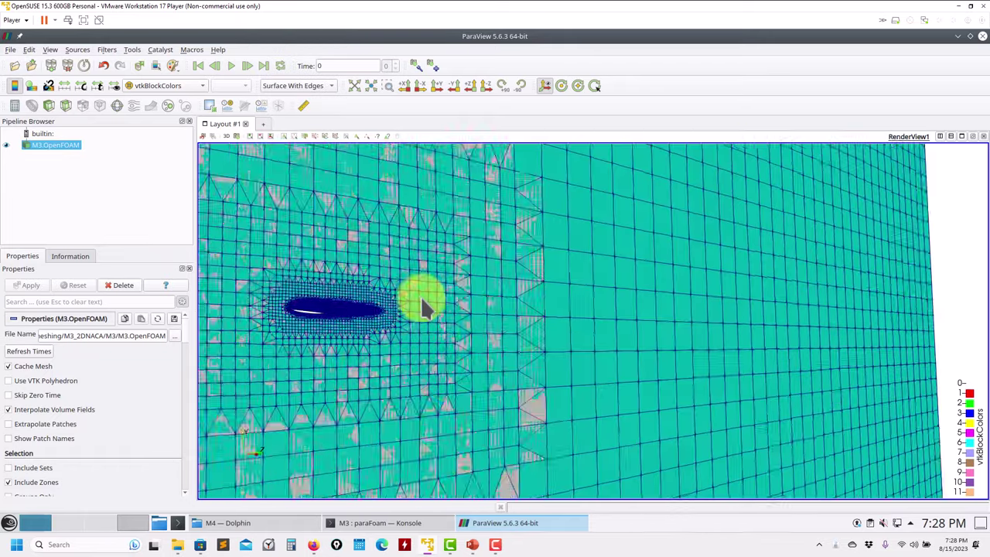
pyautogui.scroll(-10, 523, 325)
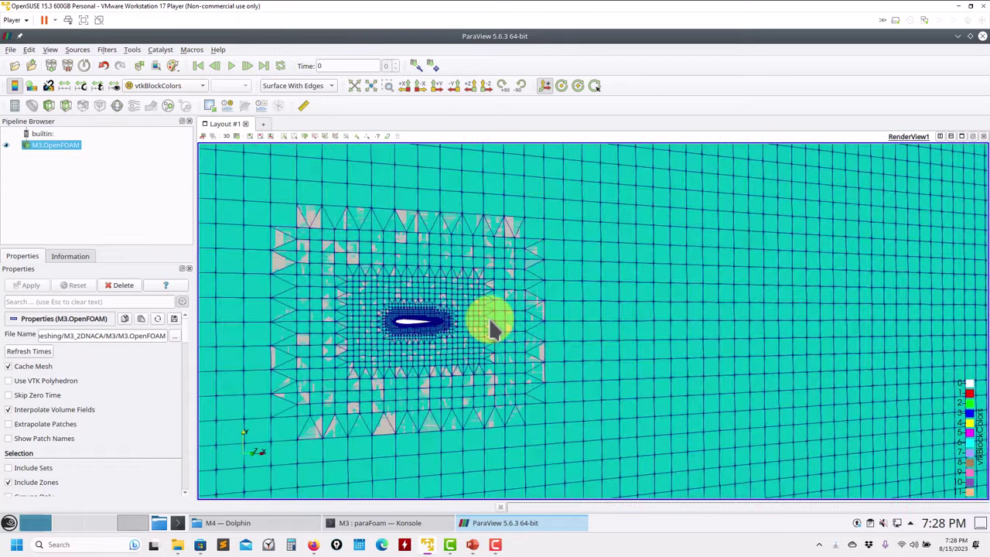
pyautogui.scroll(8, 633, 316)
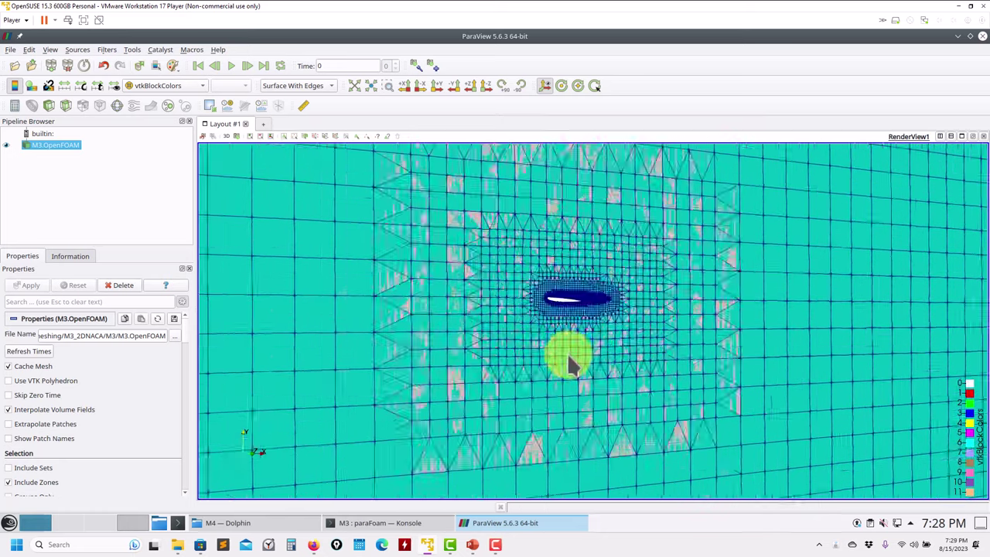
pyautogui.scroll(4, 518, 319)
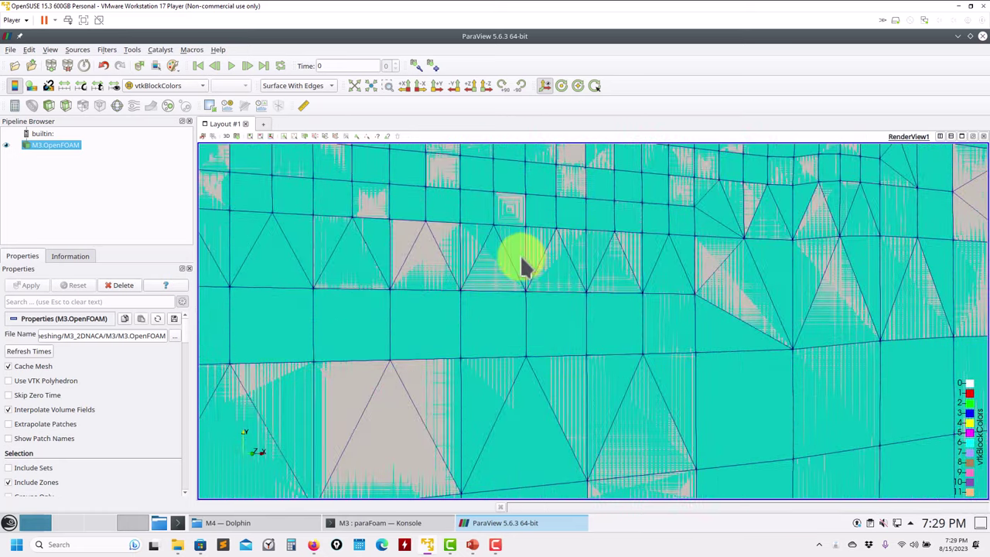
pyautogui.moveTo(523, 265); pyautogui.dragTo(372, 265)
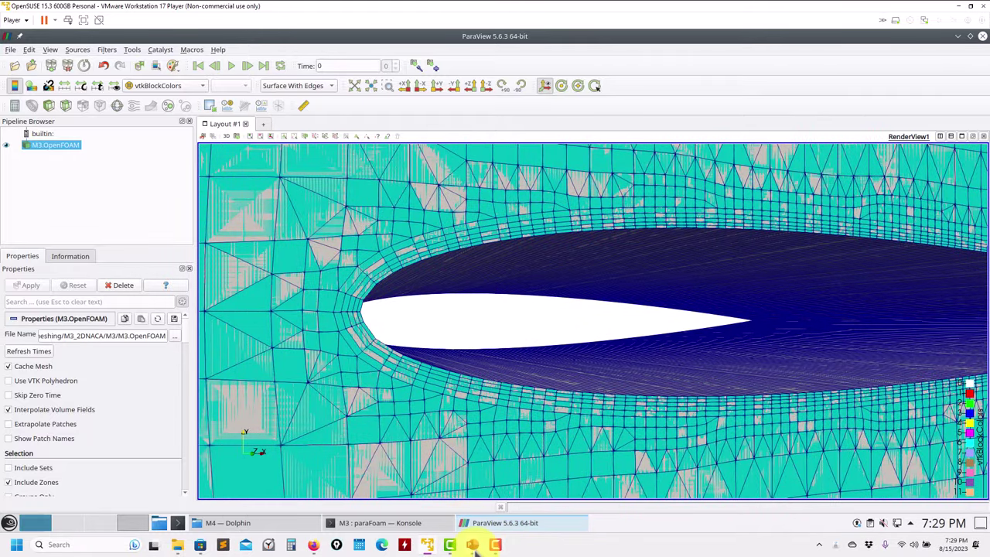
# Switch to the SHM_guided_tutorials.pptx presentation, compare the M1 to M4 meshes on slides 91 and 92, and return to ParaView
pyautogui.moveTo(472, 544)
pyautogui.click(520, 504)
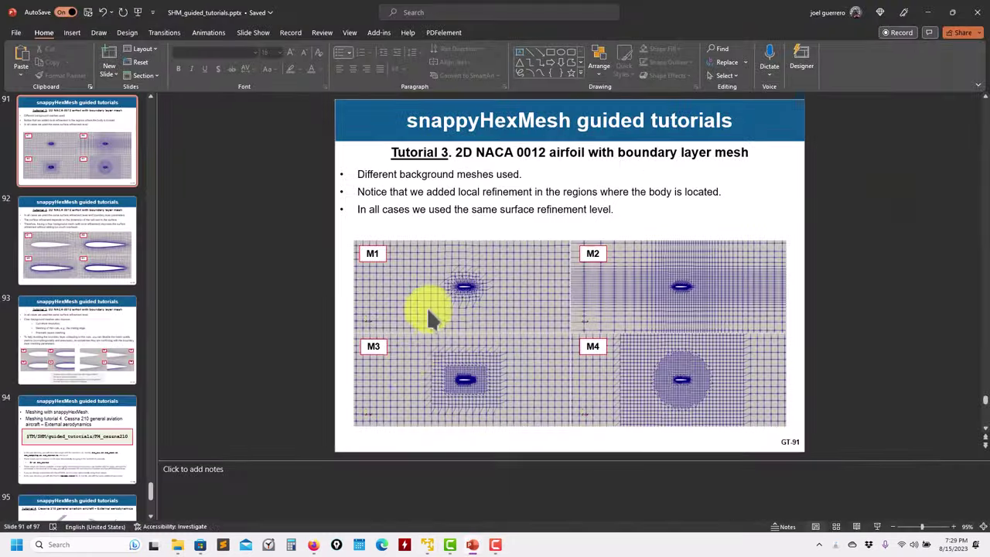
pyautogui.click(82, 255)
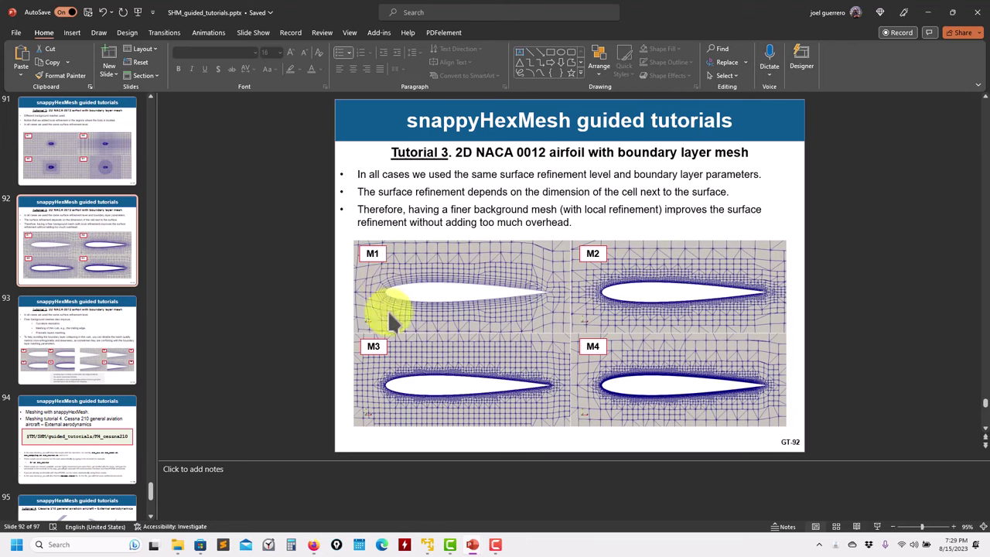
pyautogui.click(75, 169)
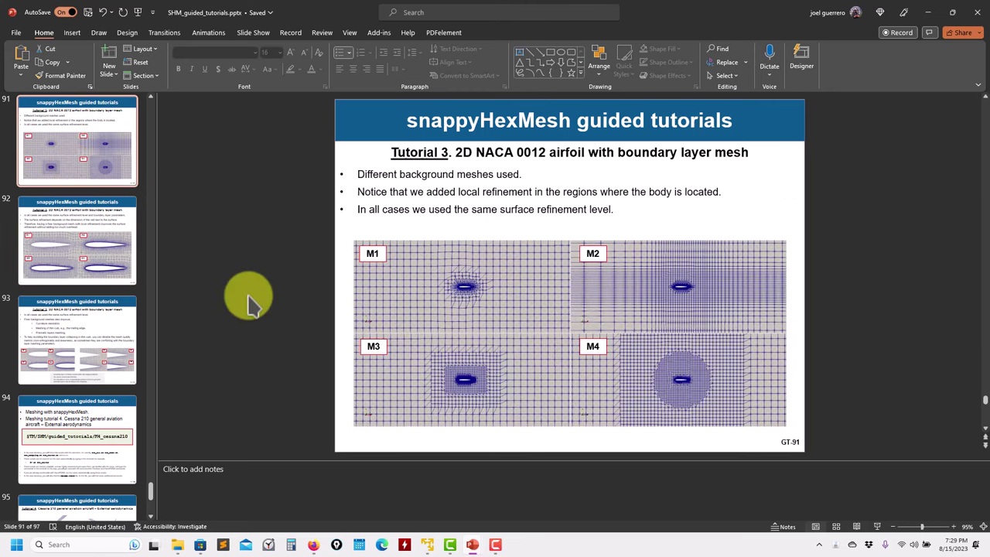
pyautogui.click(927, 13)
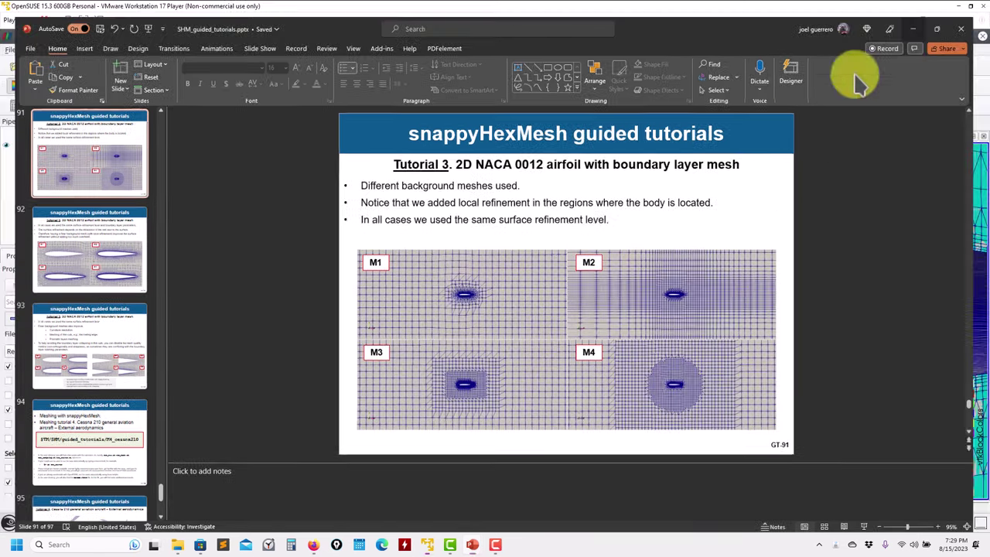
# Examine the M3 mesh cells around the airfoil's trailing edge and the surrounding refinement transitions
pyautogui.scroll(-5, 743, 255)
pyautogui.scroll(3, 769, 314)
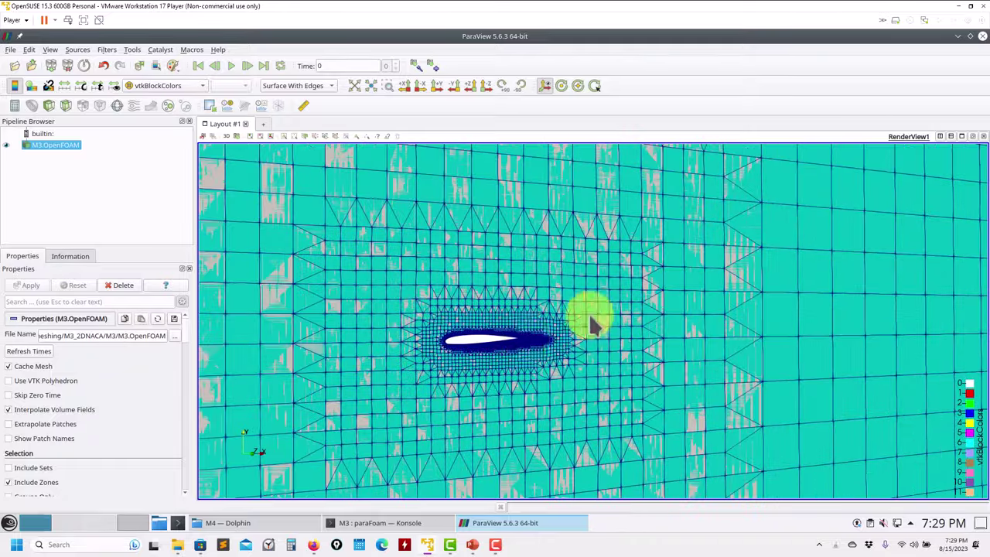
pyautogui.scroll(5, 519, 374)
pyautogui.scroll(-5, 449, 379)
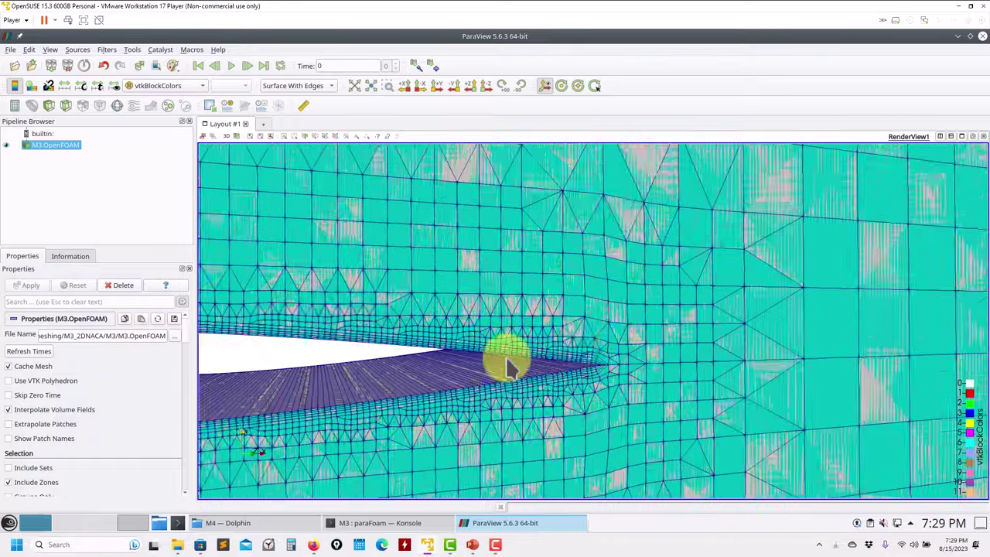
pyautogui.scroll(1, 593, 347)
pyautogui.moveTo(593, 350)
pyautogui.mouseDown()
pyautogui.moveTo(593, 376)
pyautogui.moveTo(601, 353)
pyautogui.mouseUp()
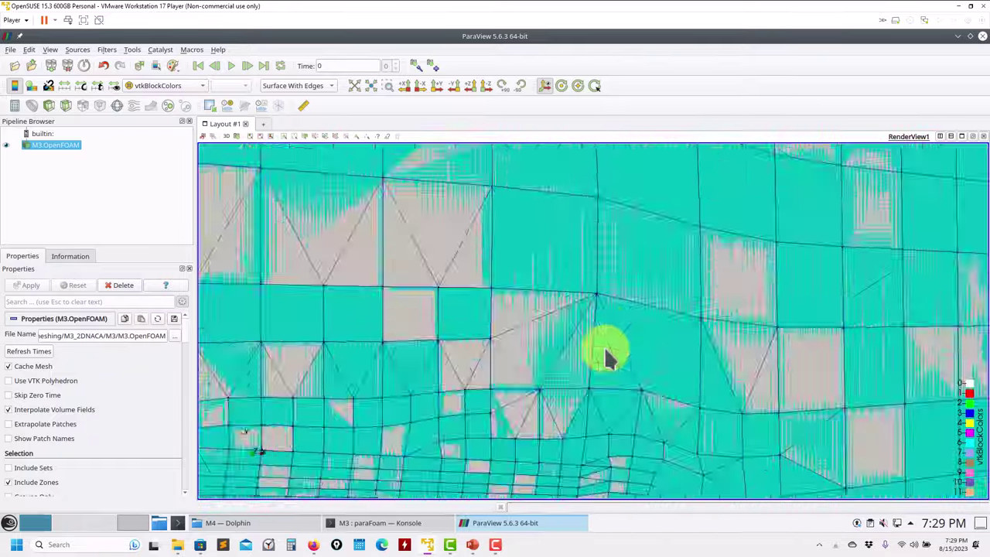
pyautogui.moveTo(601, 354); pyautogui.dragTo(616, 371, button='right')
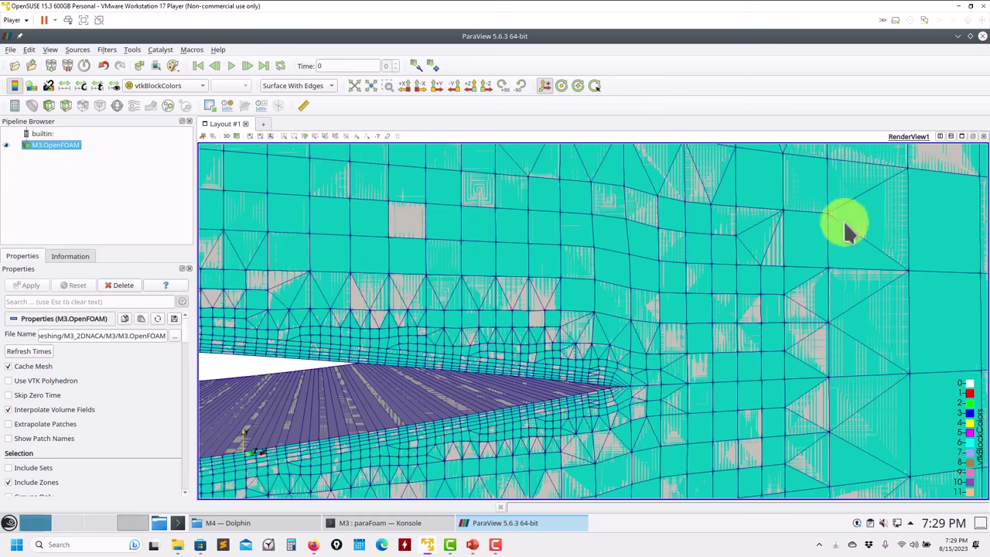
pyautogui.moveTo(674, 345); pyautogui.dragTo(630, 365)
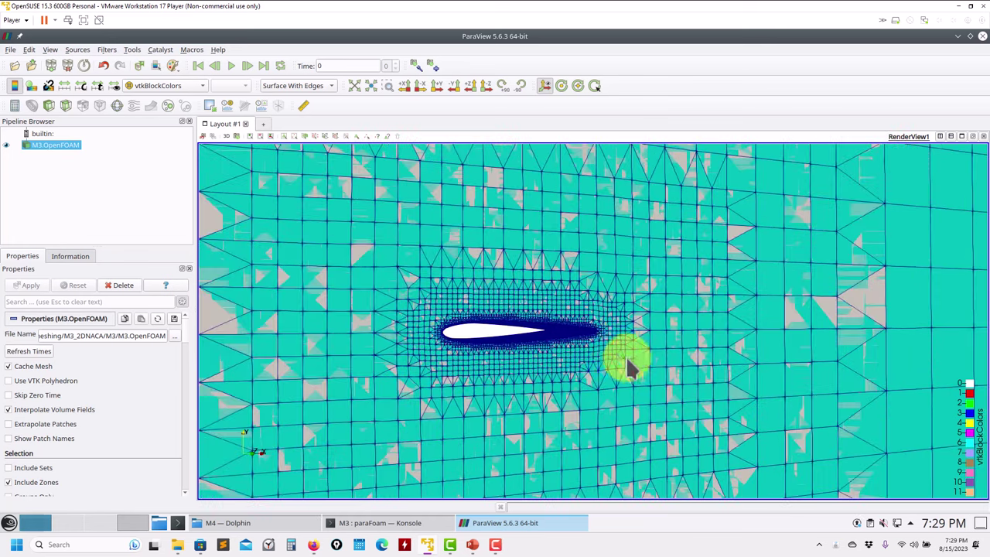
# Open meshQualityDict from the M3 system folder in the text editor and review its non-orthogonality and skewness limits
pyautogui.click(287, 526)
pyautogui.click(402, 183)
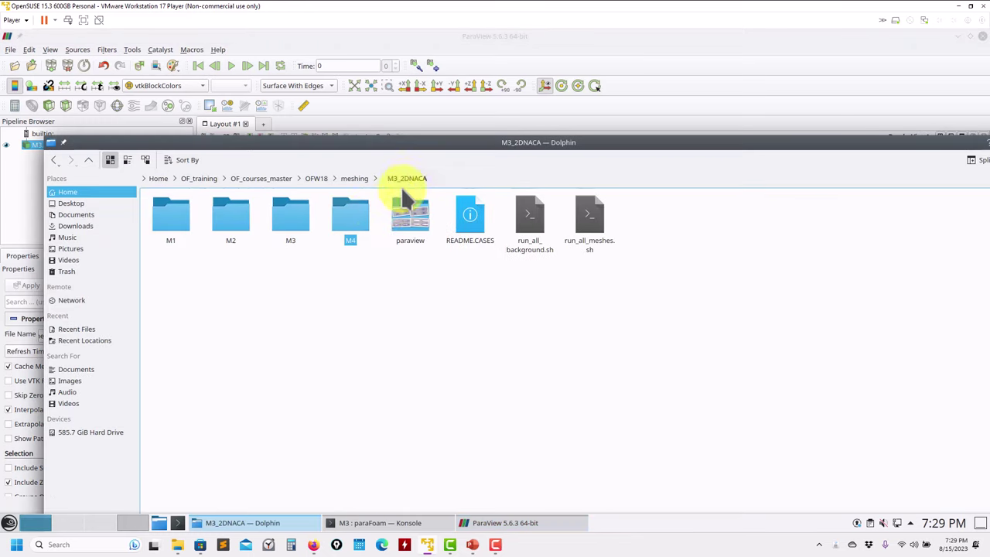
pyautogui.click(303, 229)
pyautogui.click(411, 232)
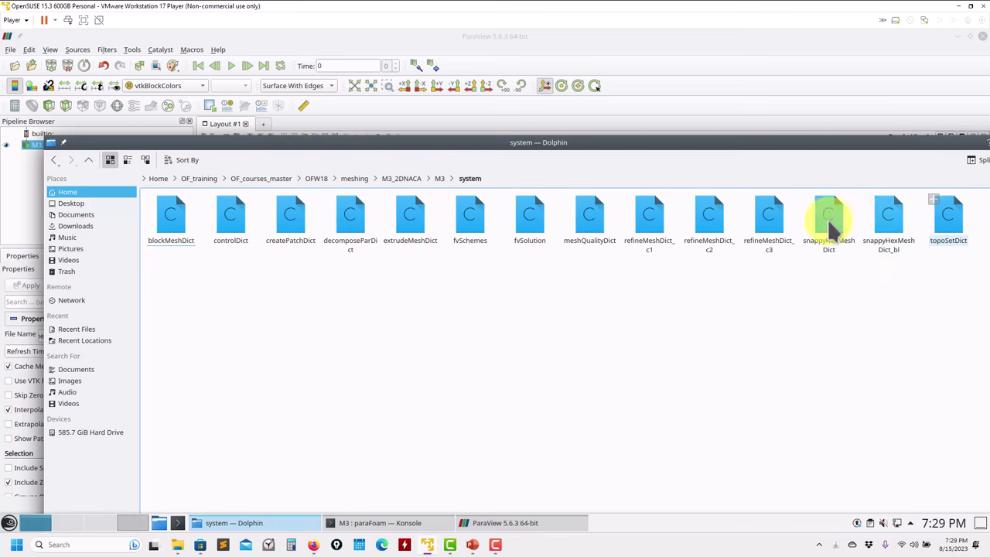
pyautogui.rightClick(590, 225)
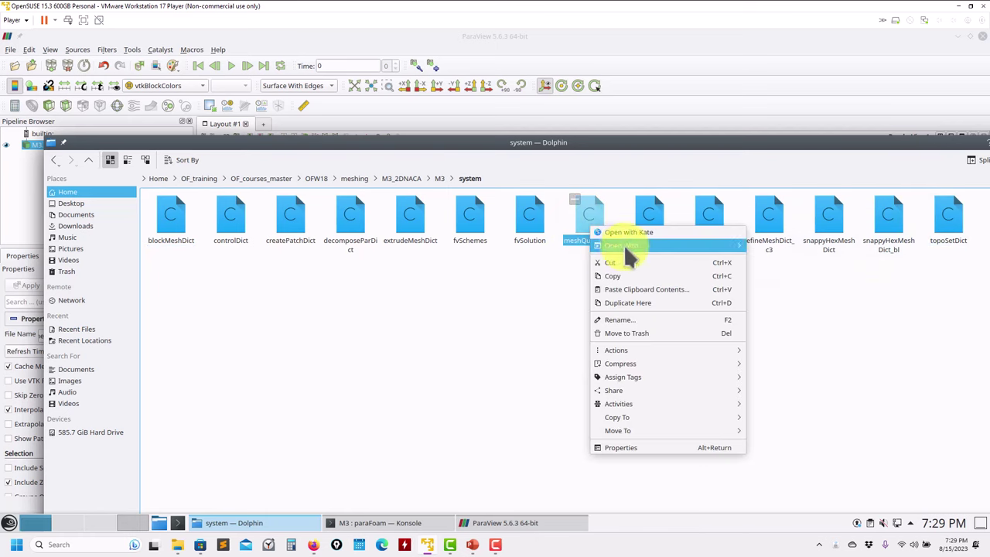
pyautogui.moveTo(681, 246)
pyautogui.click(789, 285)
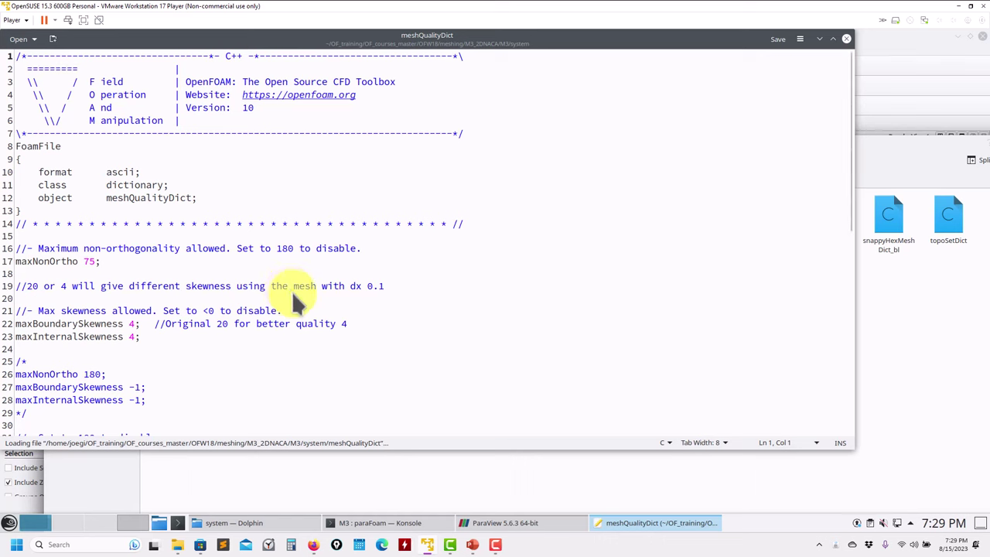
pyautogui.click(65, 361)
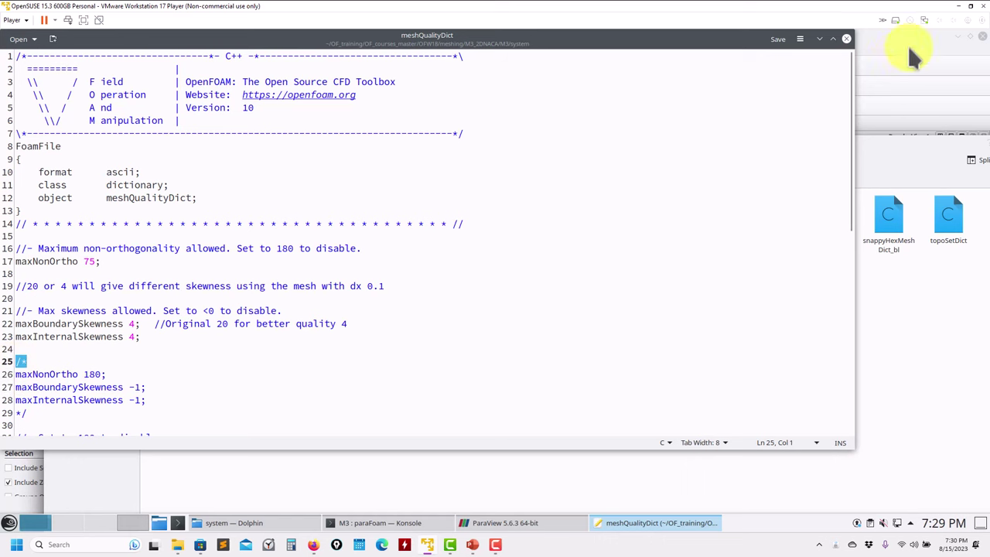
# Close meshQualityDict and ParaView, and bring up the terminal with the mesh check output
pyautogui.click(846, 39)
pyautogui.click(824, 91)
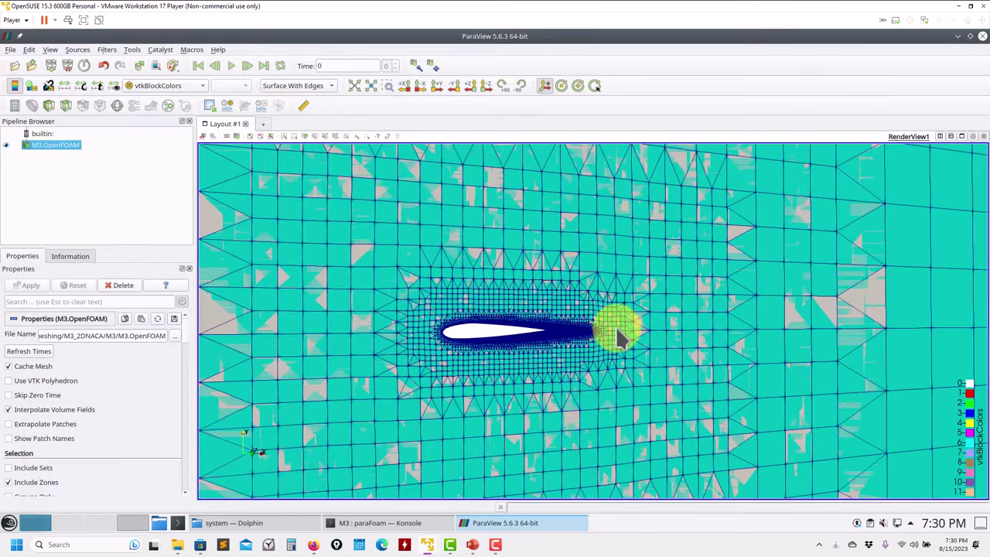
pyautogui.moveTo(615, 325); pyautogui.dragTo(545, 353)
pyautogui.click(983, 37)
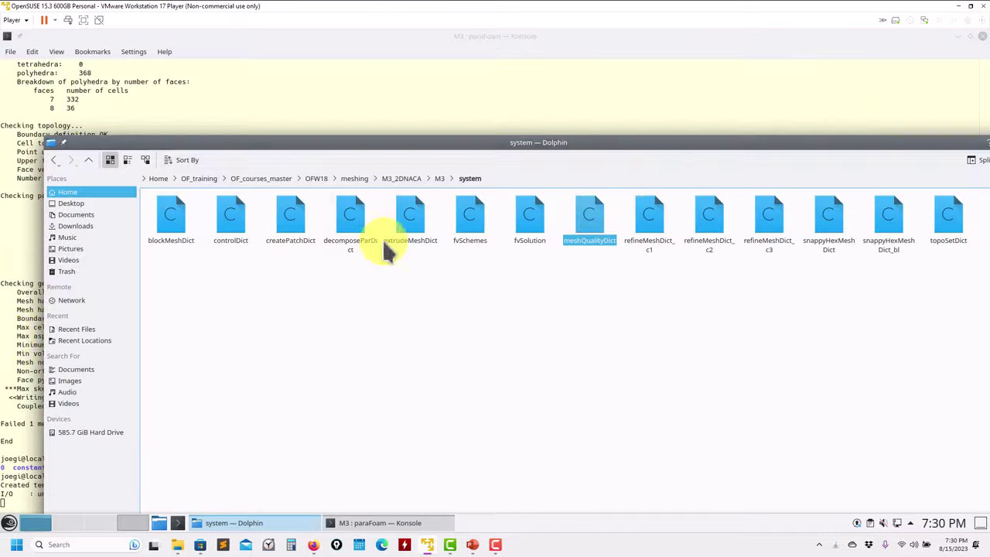
pyautogui.click(19, 340)
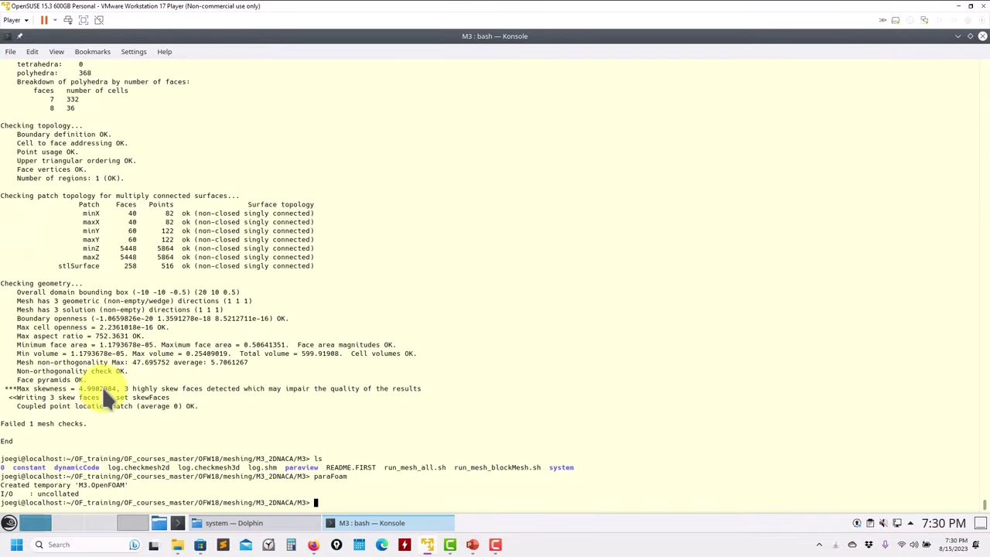
# Examine the maximum skewness and maximum non-orthogonality values in the M3 mesh check output
pyautogui.moveTo(115, 388); pyautogui.dragTo(102, 396)
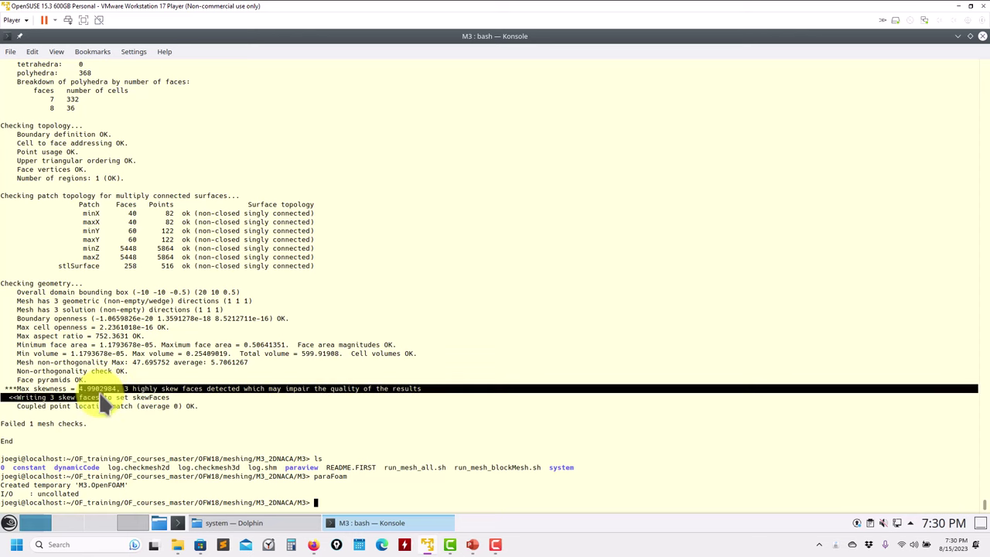
pyautogui.click(99, 392)
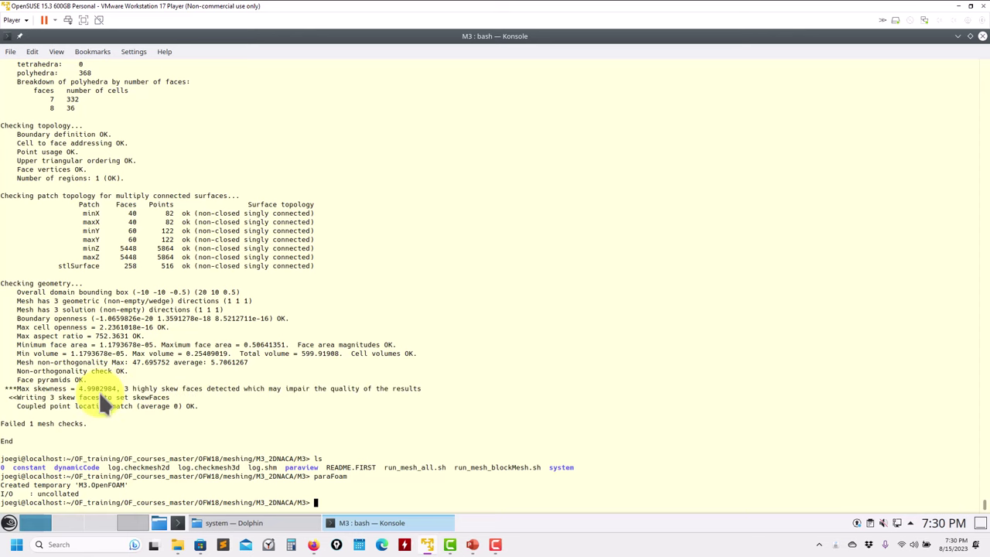
pyautogui.doubleClick(105, 389)
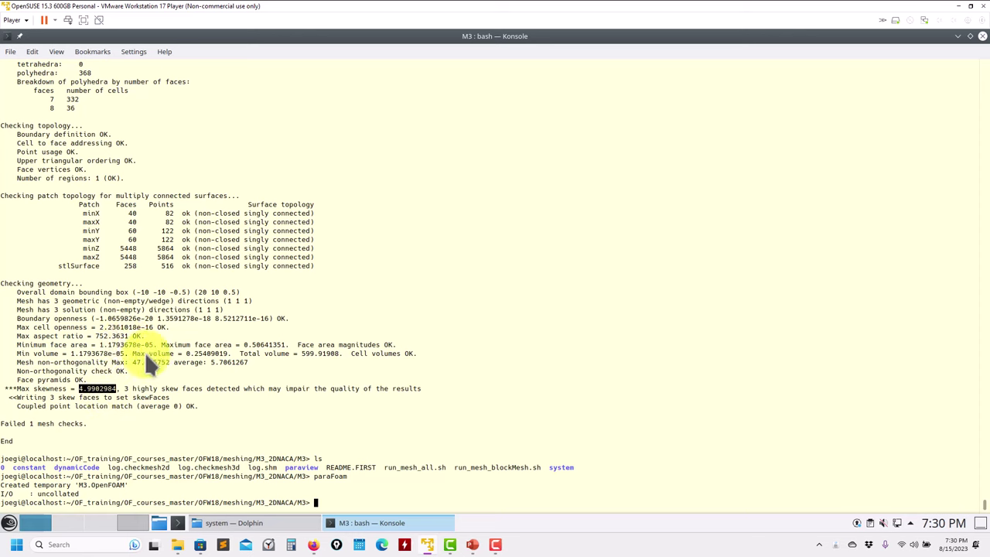
pyautogui.doubleClick(145, 361)
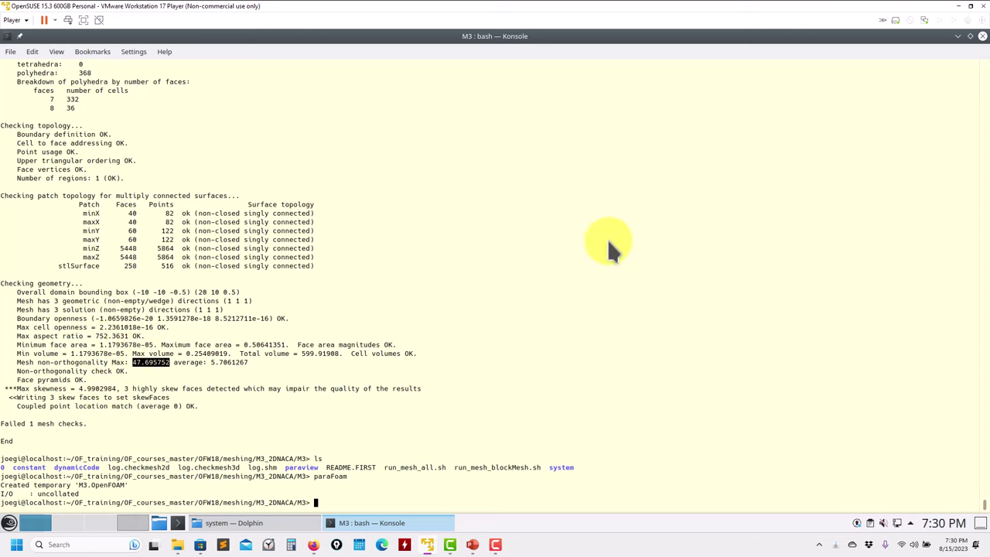
pyautogui.click(587, 284)
# Clear the terminal and list the contents of the M3 case folder
pyautogui.write('clear')
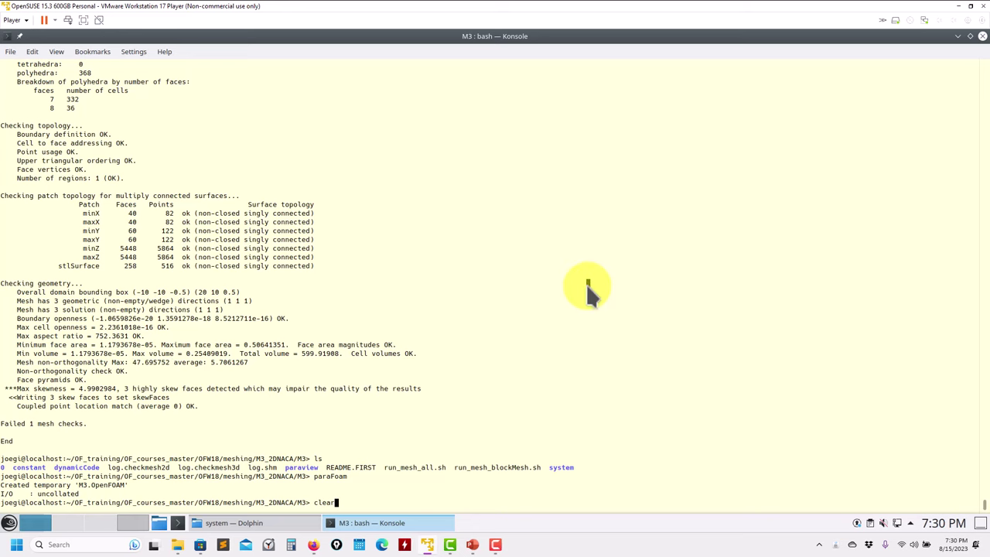
pyautogui.press('Return')
pyautogui.write('ls')
pyautogui.press('Return')
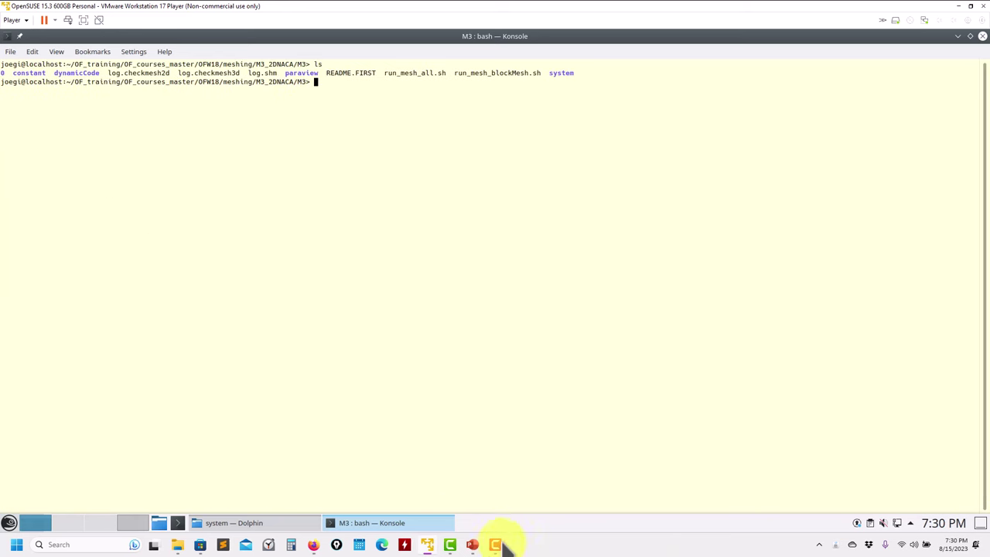
# Switch to the SHM_guided_tutorials.pptx presentation and show slide 92 with the M1 to M4 meshes around the airfoil
pyautogui.moveTo(472, 545)
pyautogui.click(526, 509)
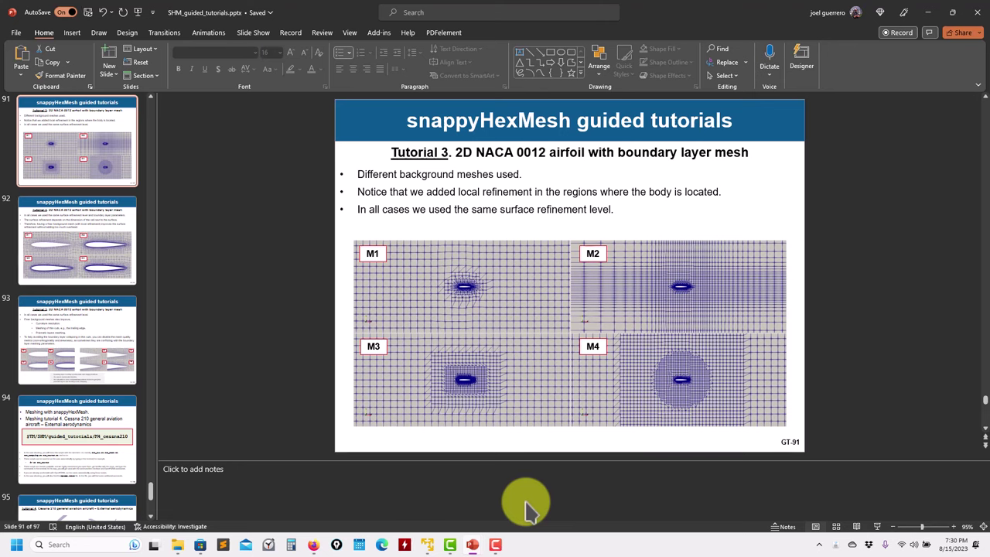
pyautogui.click(75, 263)
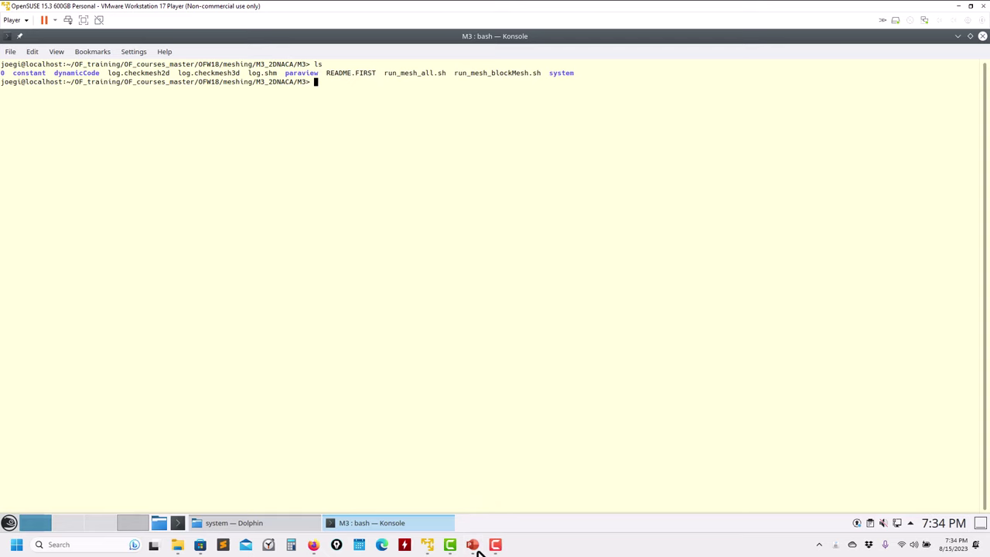
# Bring SHM_guided_tutorials.pptx back up and show slide 94, which introduces the Cessna 210 meshing tutorial
pyautogui.moveTo(478, 551)
pyautogui.click(519, 526)
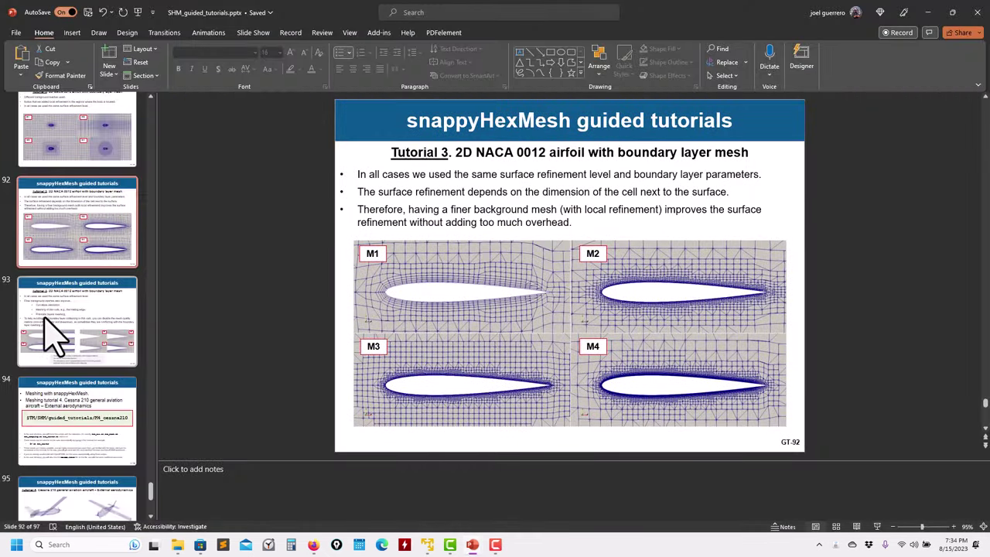
pyautogui.scroll(-3, 62, 310)
pyautogui.click(93, 203)
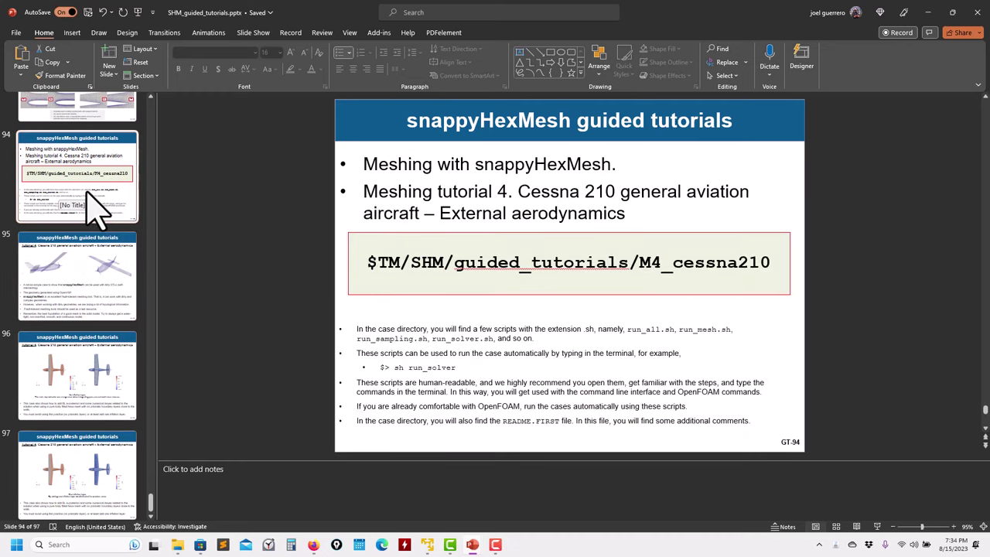
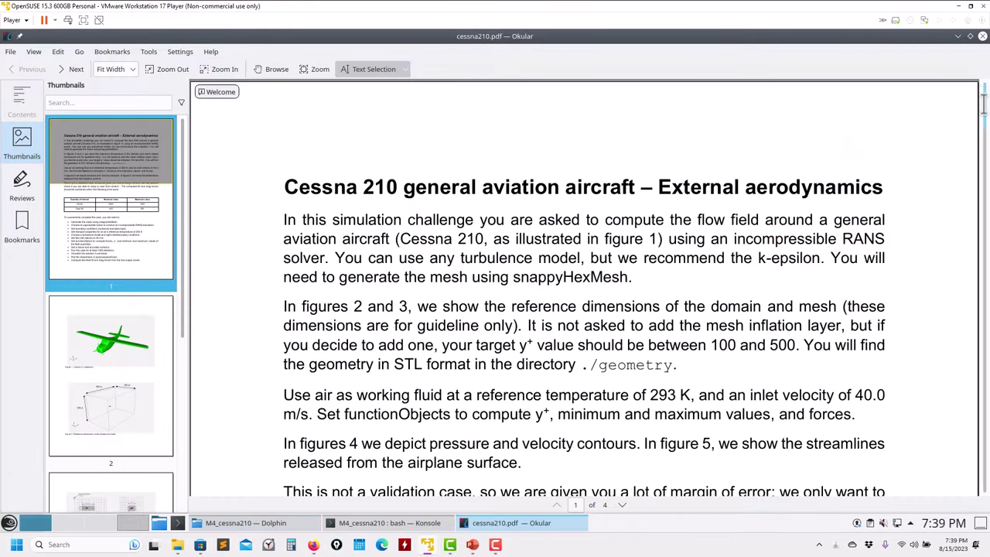
# Read cessna210.pdf from the case description to the reference dimensions of the domain and mesh in Figure 3, and close it
pyautogui.scroll(-5, 976, 133)
pyautogui.scroll(-1, 976, 133)
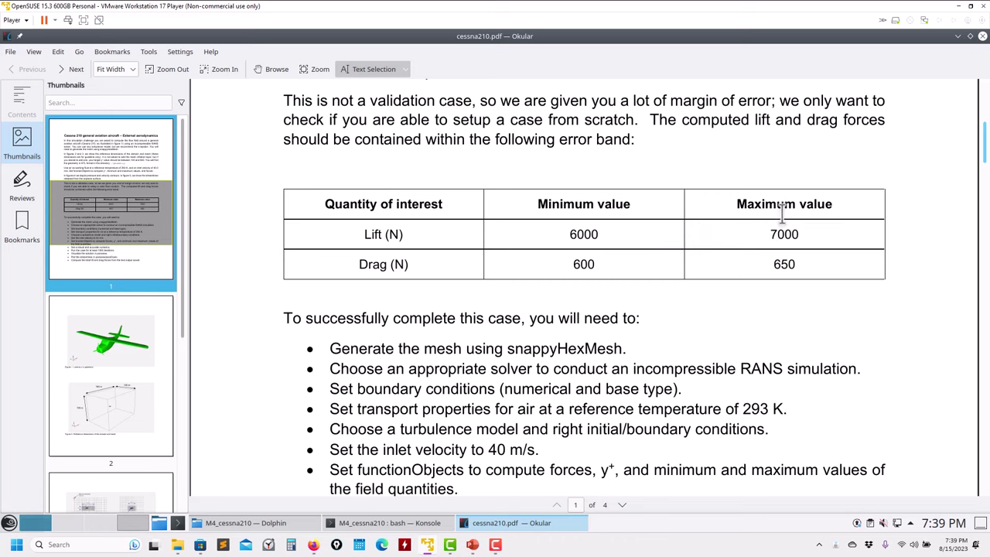
pyautogui.moveTo(980, 133); pyautogui.dragTo(935, 101)
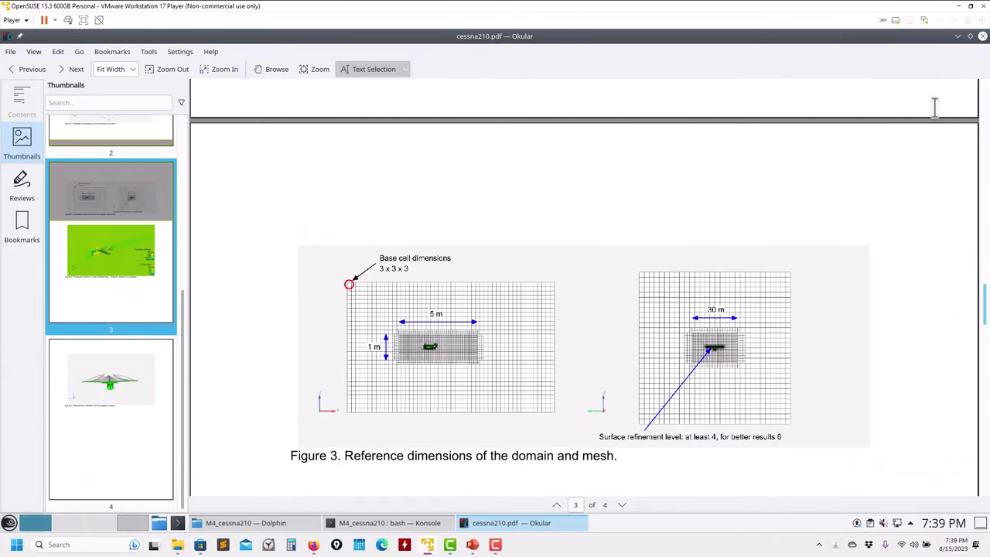
pyautogui.click(982, 36)
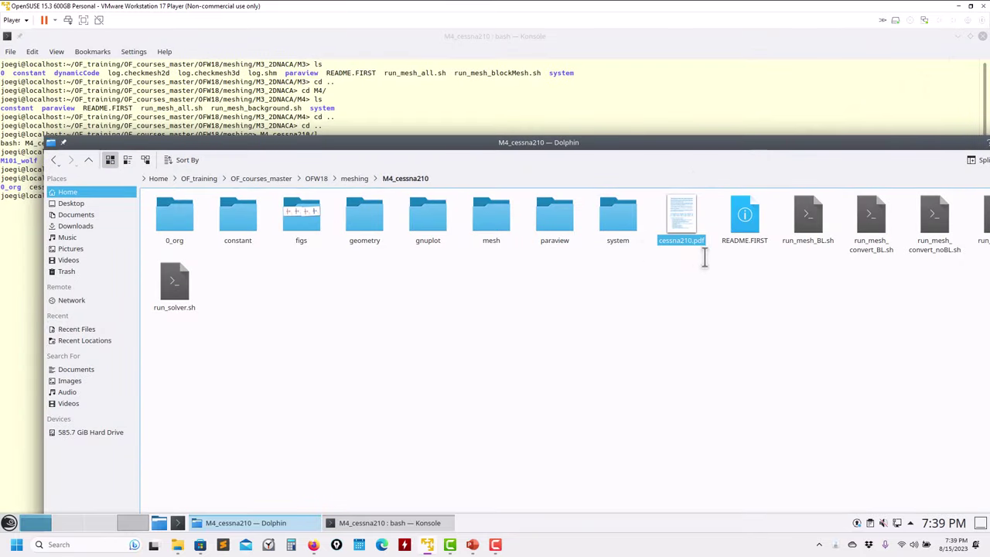
# Maximize the file manager, look inside the figs folder of M4_cessna210, and return to the case folder
pyautogui.moveTo(825, 143); pyautogui.dragTo(671, 139)
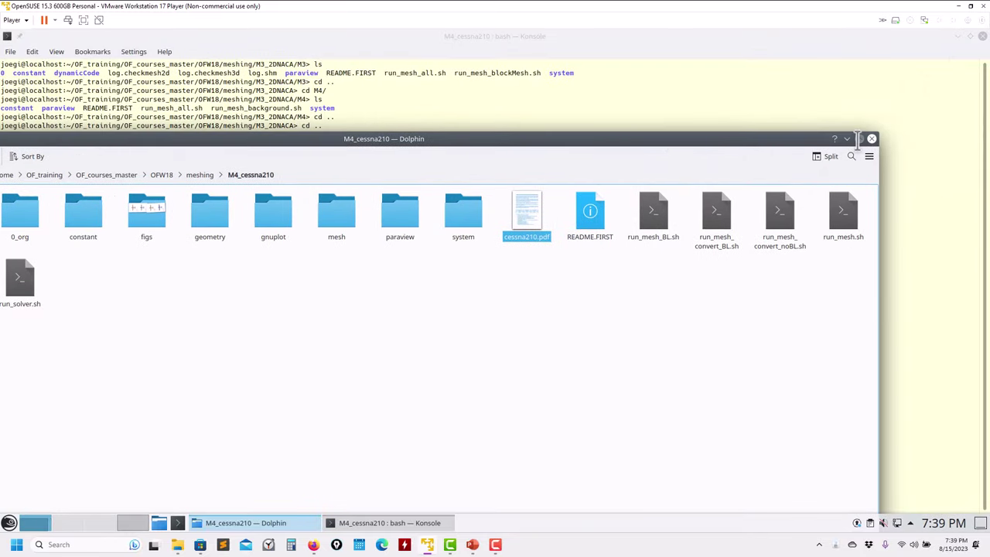
pyautogui.click(859, 139)
pyautogui.click(256, 116)
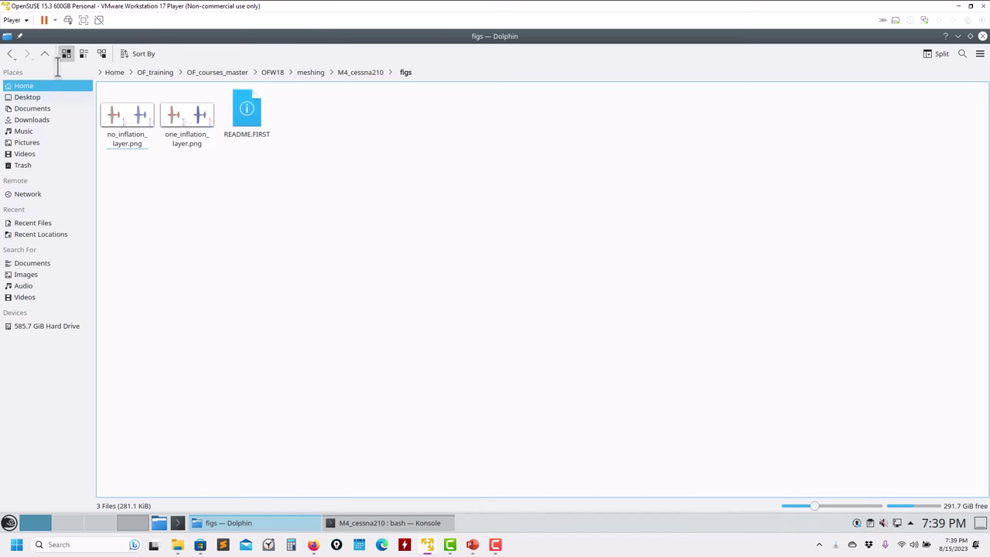
pyautogui.click(45, 54)
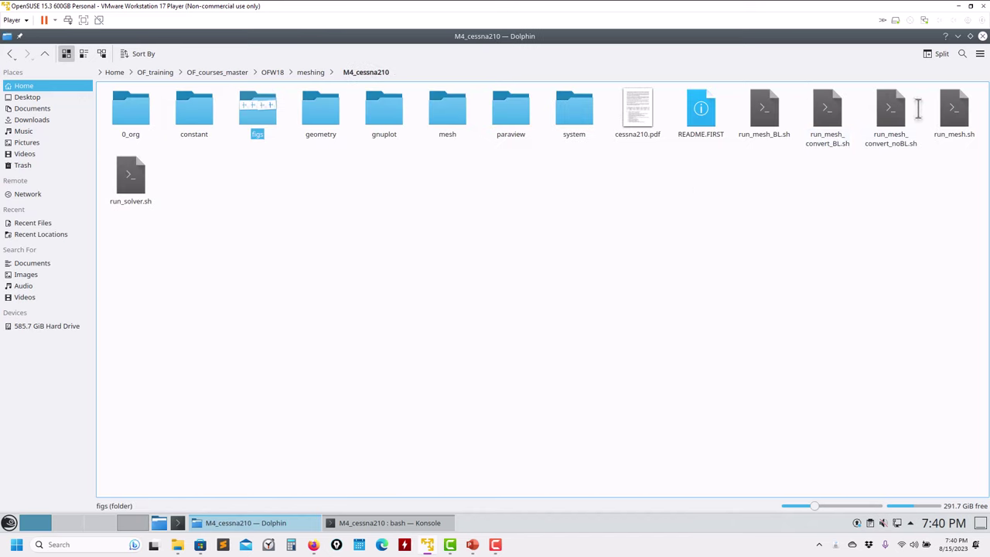
# Open run_mesh.sh from the M4_cessna210 folder in the text editor, review its meshing commands, and return to the file manager
pyautogui.rightClick(956, 125)
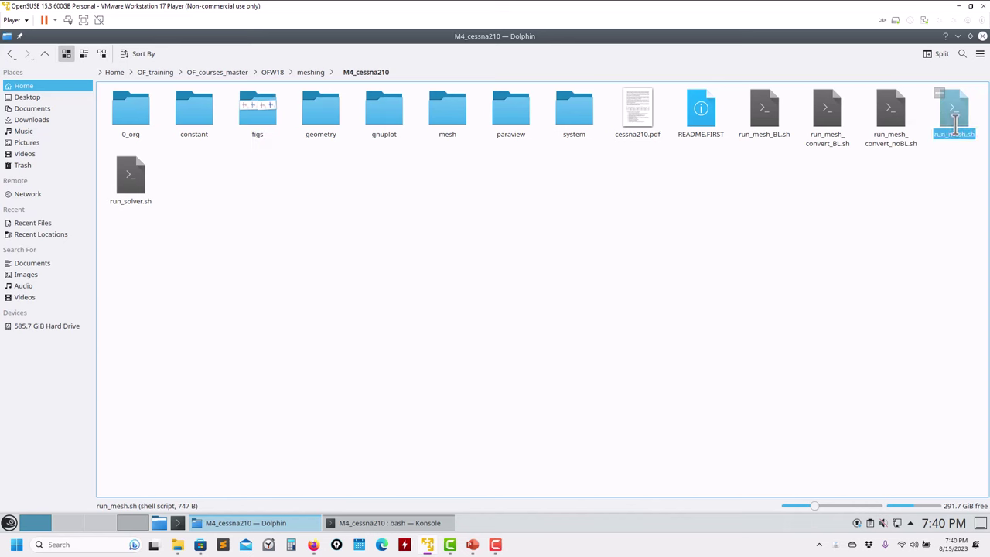
pyautogui.moveTo(901, 145)
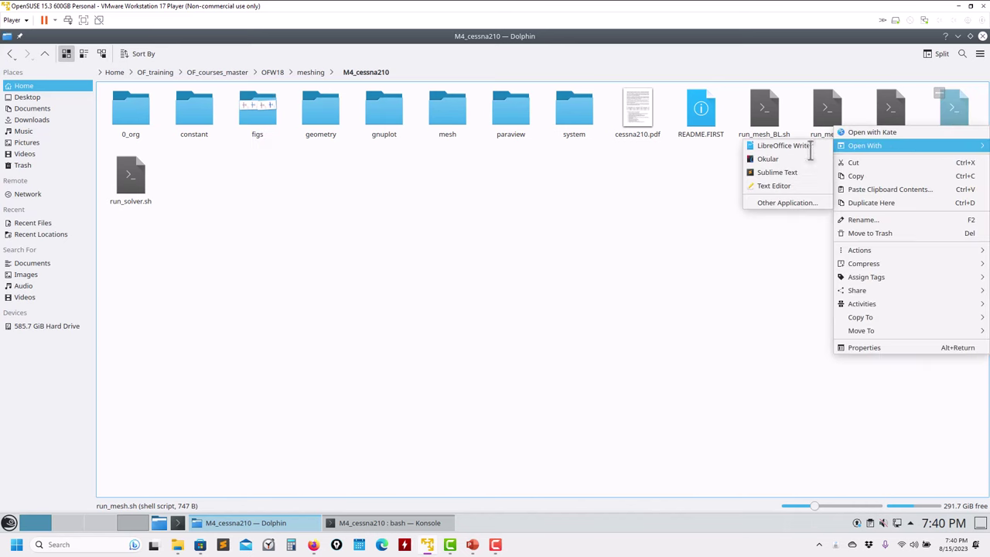
pyautogui.click(773, 185)
pyautogui.scroll(-1, 235, 189)
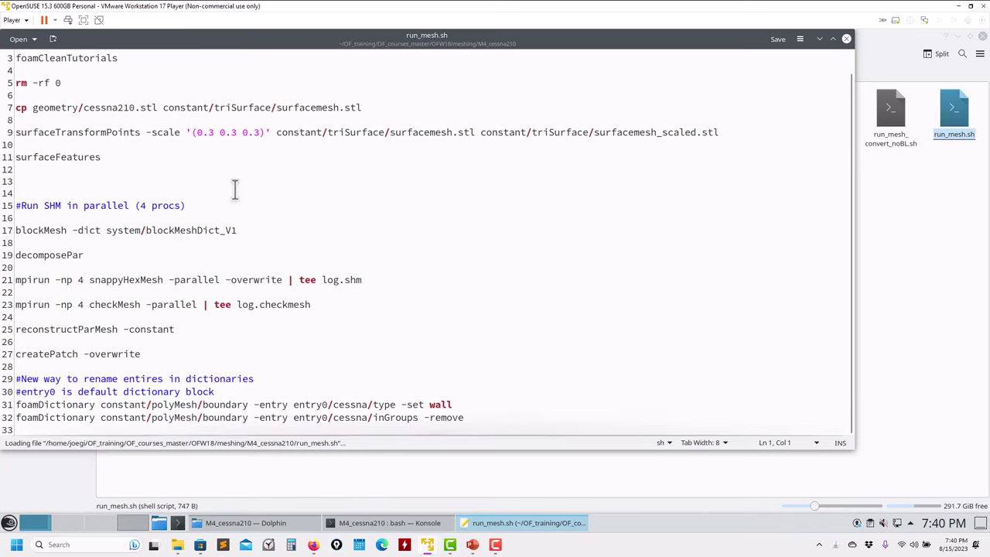
pyautogui.click(882, 215)
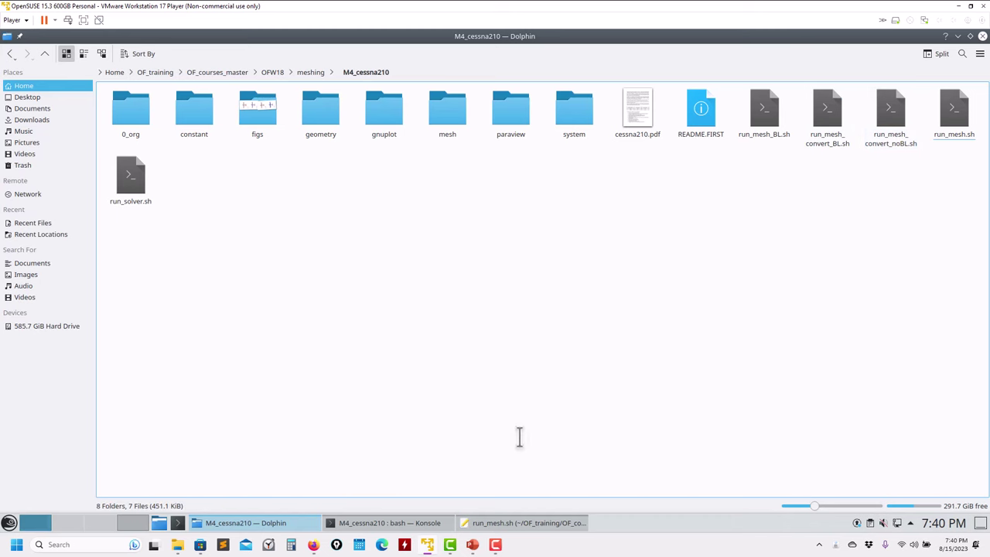
# Switch to the terminal, list the M4_cessna210 folder, and run one of the run_mesh_convert scripts with sh
pyautogui.click(386, 522)
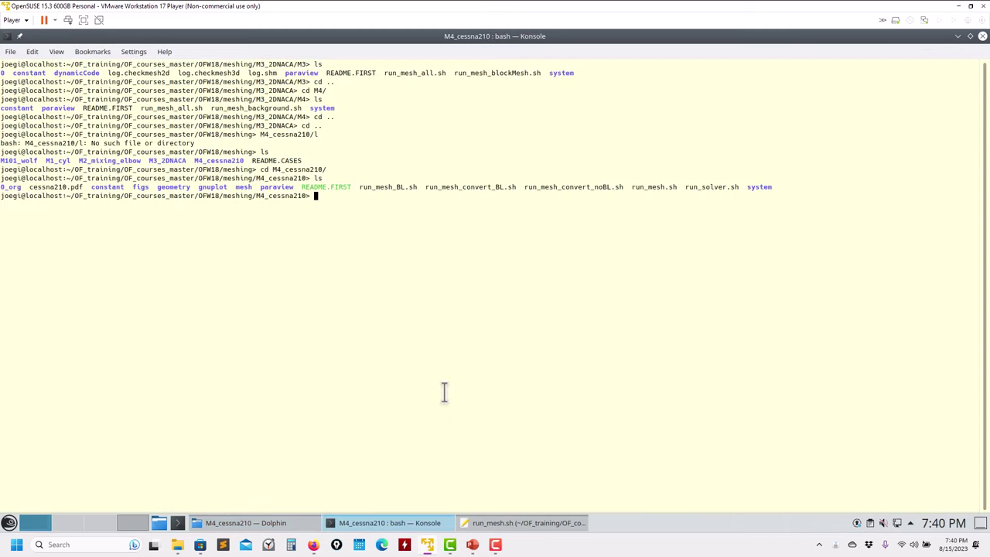
pyautogui.write('ls')
pyautogui.press('Return')
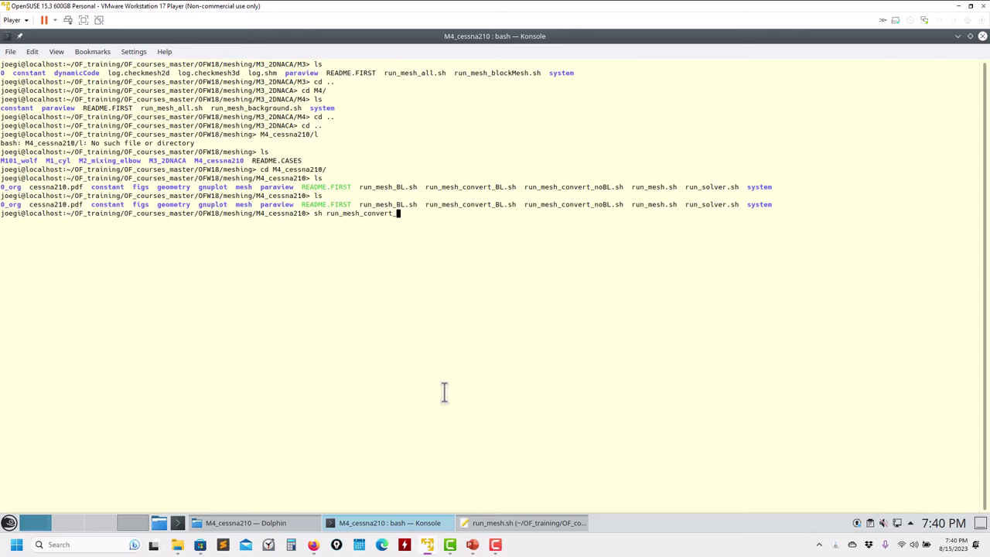
pyautogui.press('Tab')
pyautogui.press('Return')
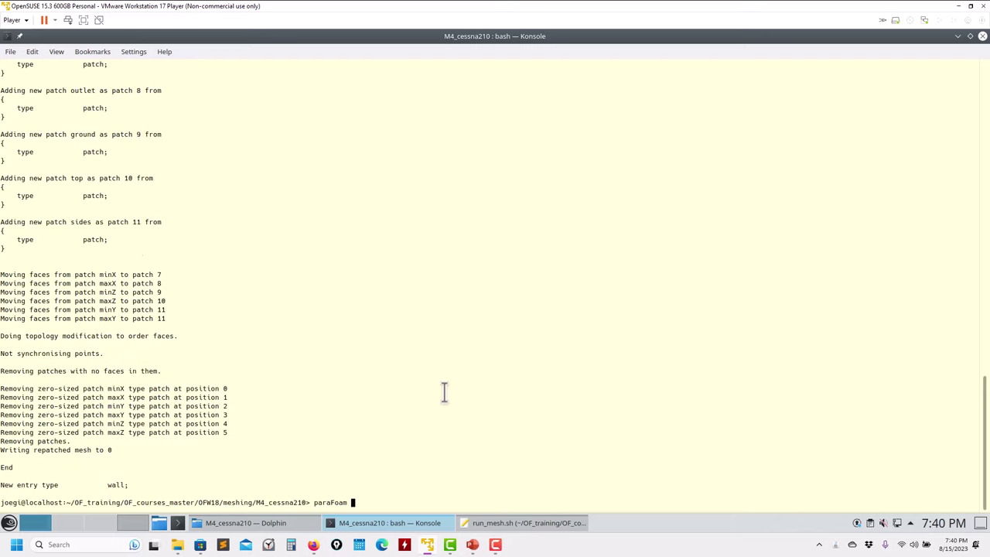
# Launch paraFoam for the M4_cessna210 case, load the mesh, and hide it in the render view
pyautogui.press('Return')
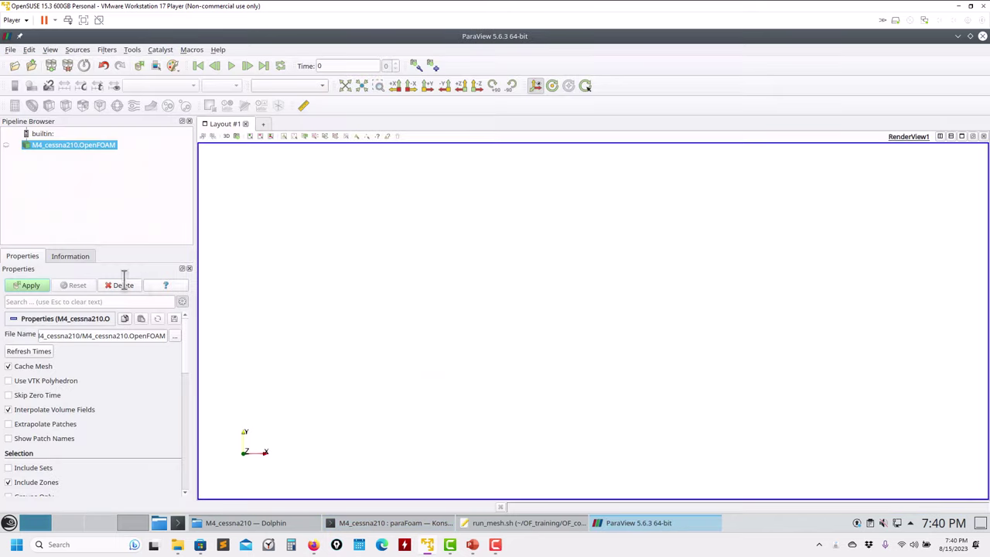
pyautogui.click(28, 285)
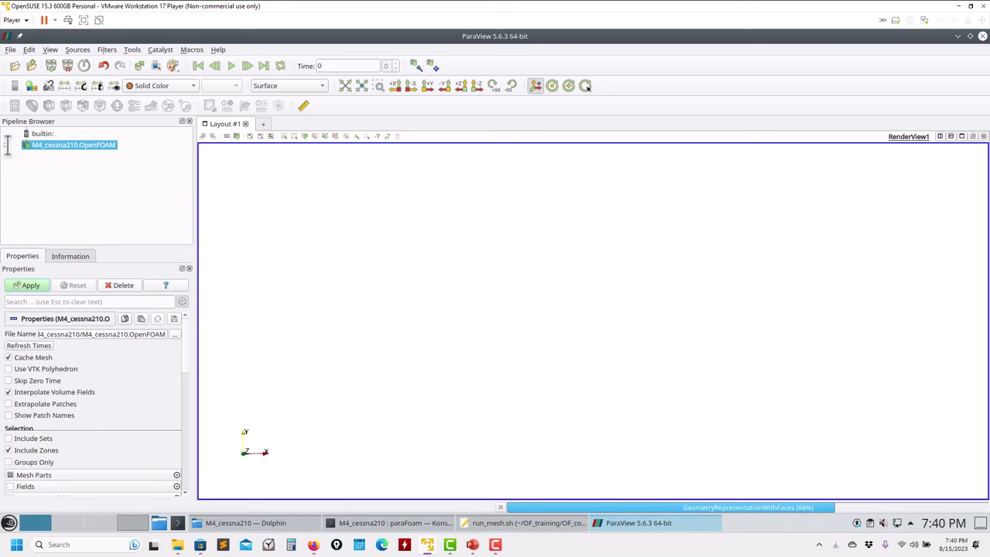
pyautogui.click(6, 145)
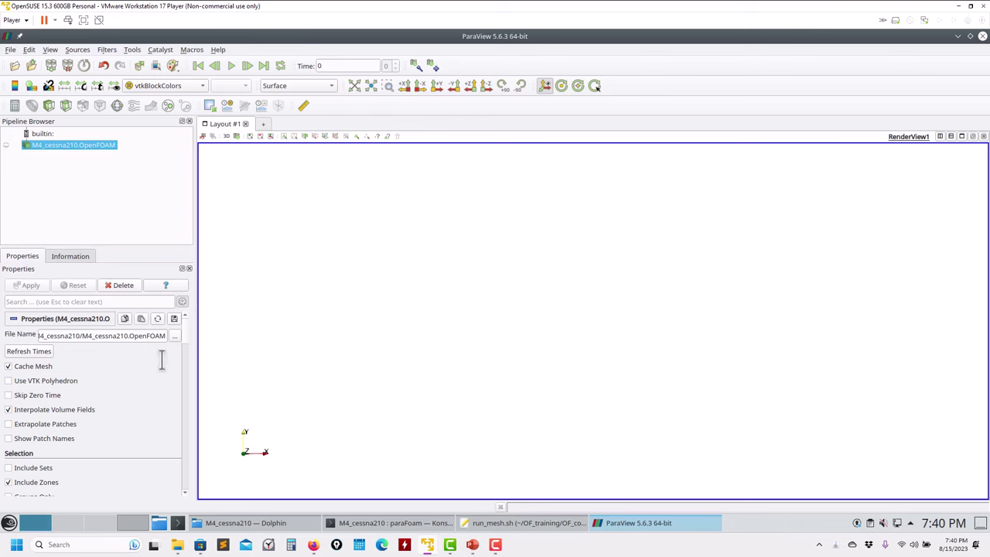
# Limit the loaded mesh parts to the cessna wall patch, apply the selection, and show the case in the render view
pyautogui.moveTo(183, 319); pyautogui.dragTo(189, 352)
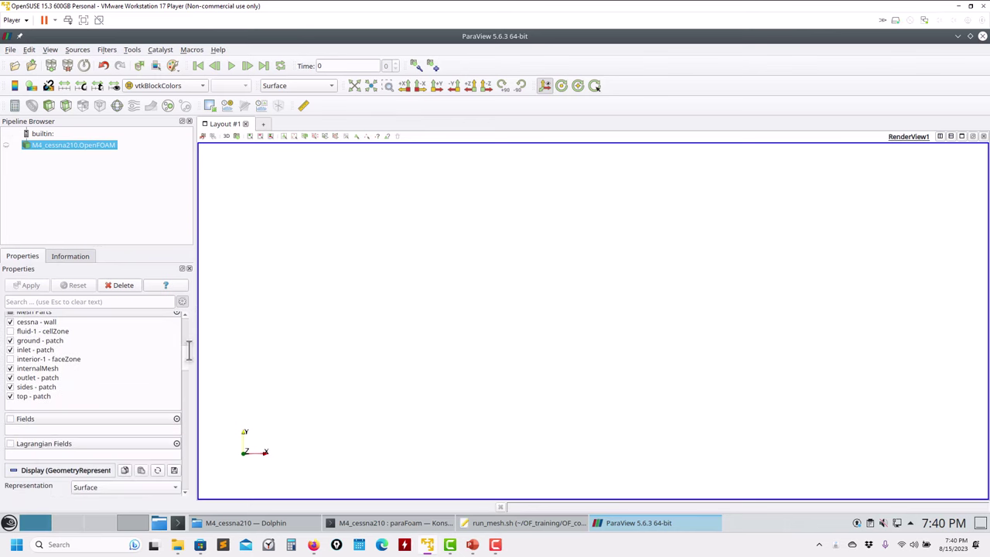
pyautogui.scroll(1, 14, 334)
pyautogui.click(10, 341)
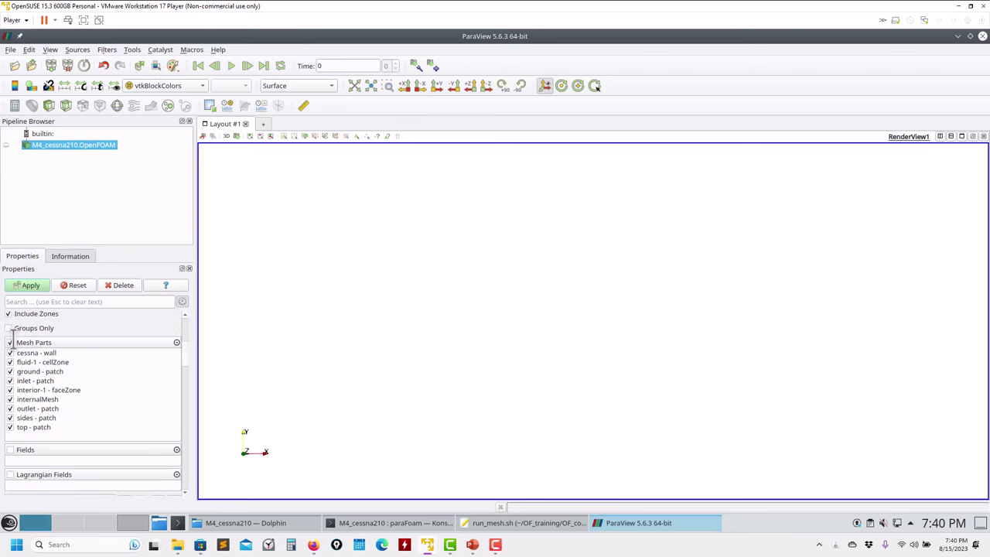
pyautogui.click(11, 353)
pyautogui.click(10, 353)
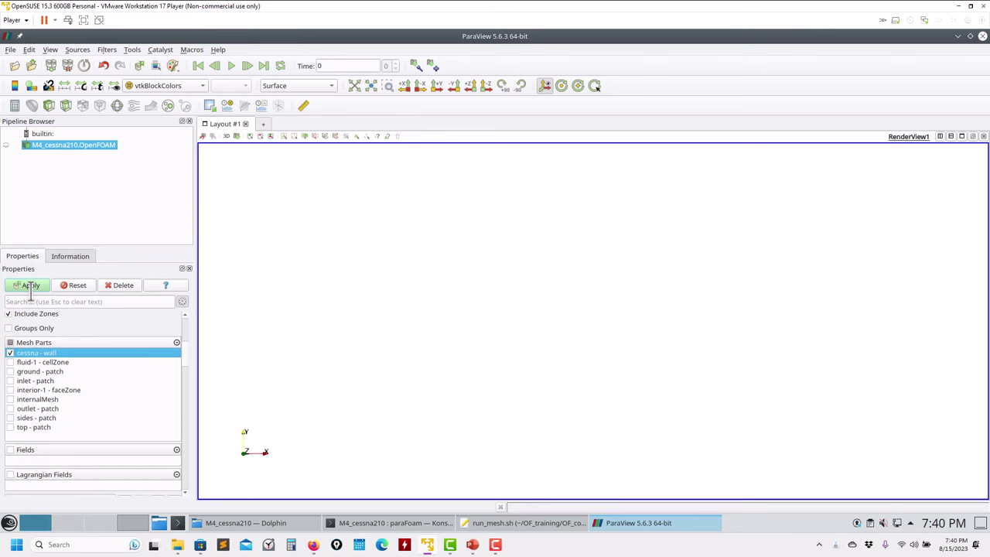
pyautogui.click(28, 285)
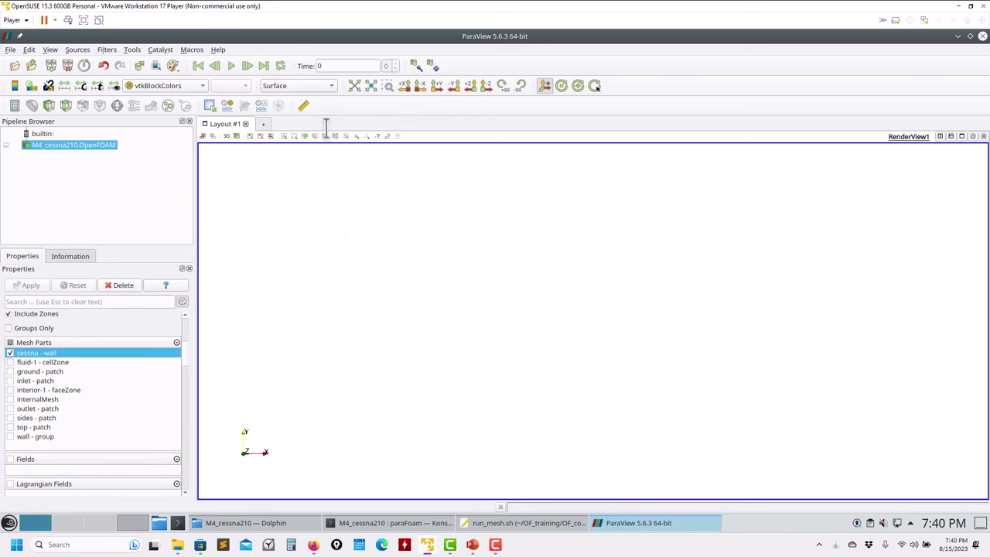
pyautogui.click(6, 145)
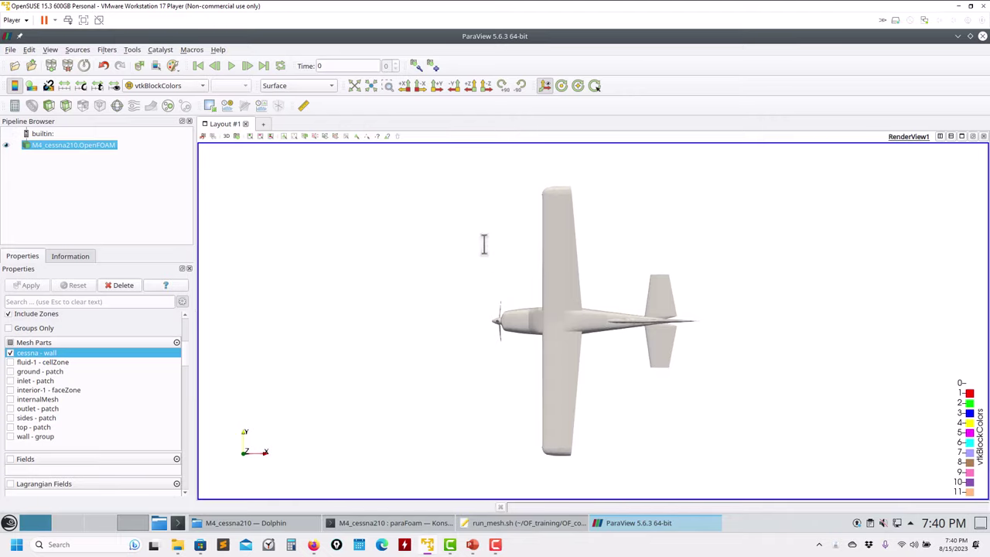
# Display the aircraft as Surface With Edges and examine the surface mesh on the wing up close
pyautogui.click(320, 85)
pyautogui.click(308, 117)
pyautogui.scroll(10, 530, 259)
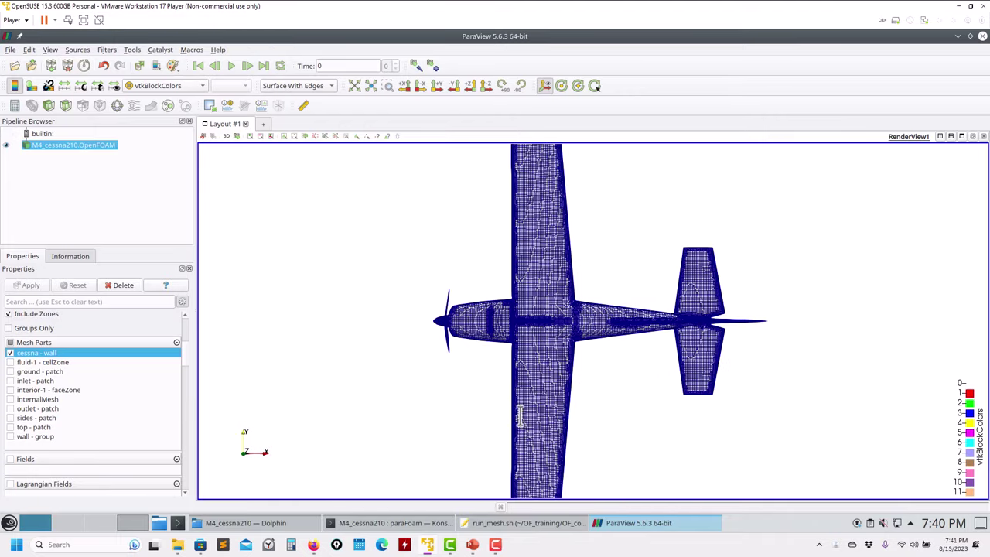
pyautogui.scroll(8, 469, 268)
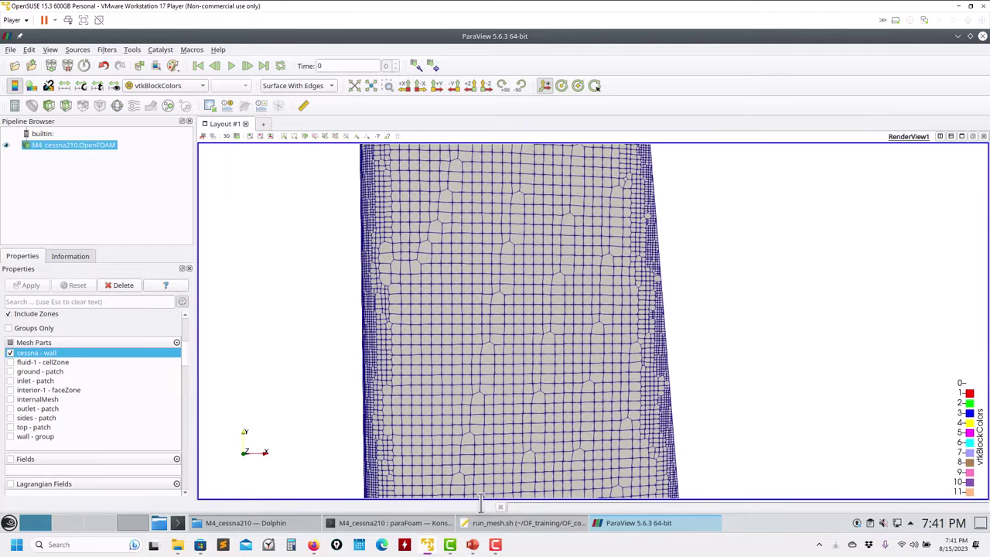
# Switch to the SHM_guided_tutorials slides, review the Tutorial 4 slide on the missing inflation layer, and return to ParaView
pyautogui.moveTo(477, 546)
pyautogui.click(530, 499)
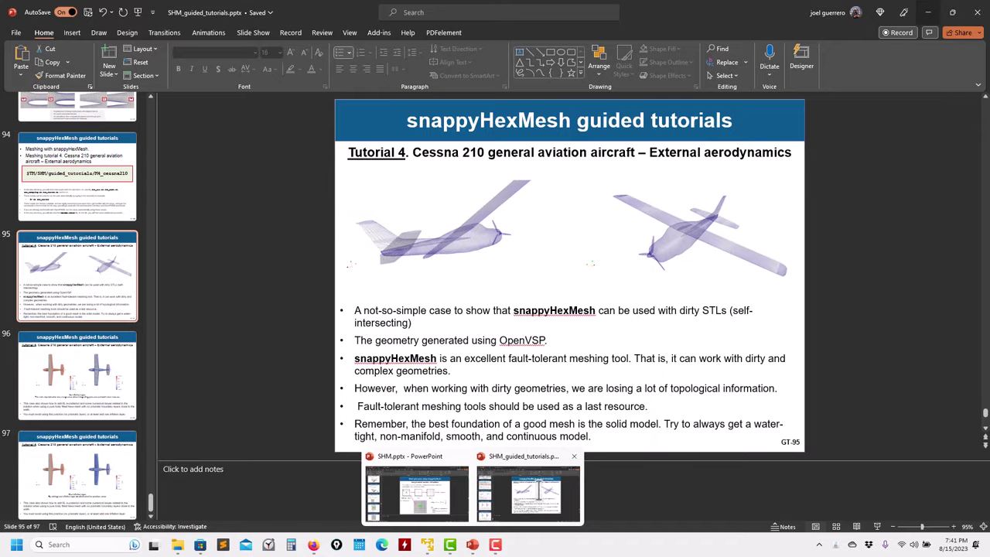
pyautogui.scroll(-1, 524, 310)
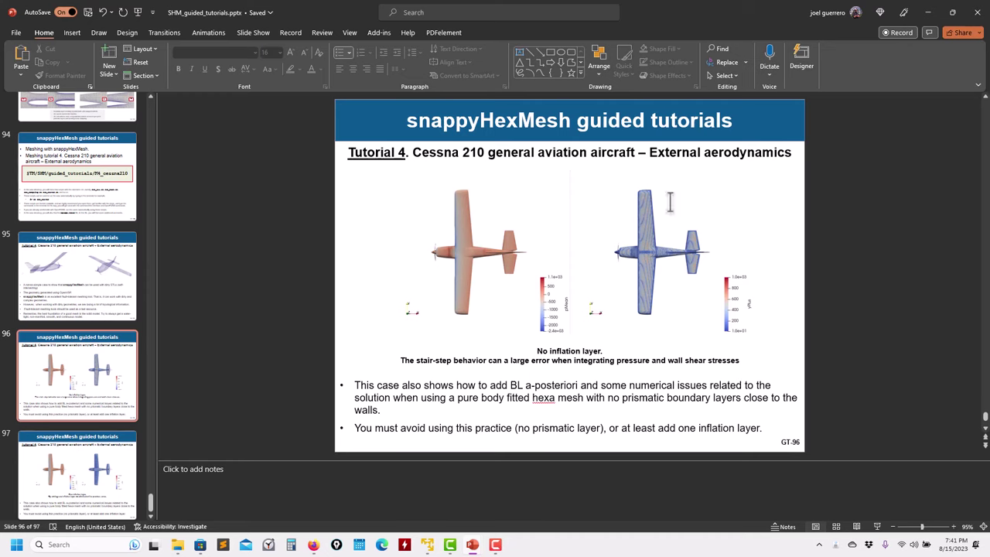
pyautogui.click(928, 12)
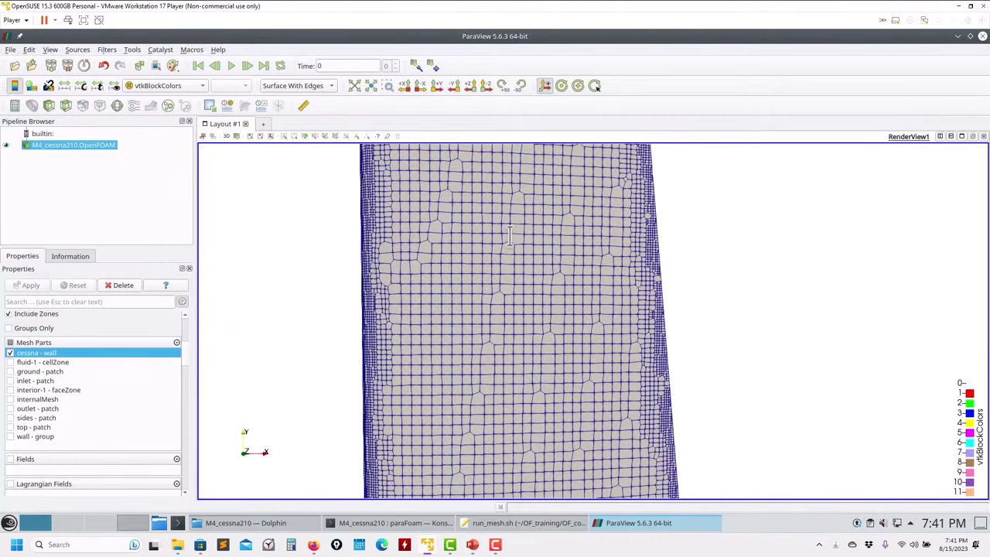
# Compare the surface mesh on the Cessna wing up close with the overall view of the aircraft
pyautogui.scroll(-6, 510, 236)
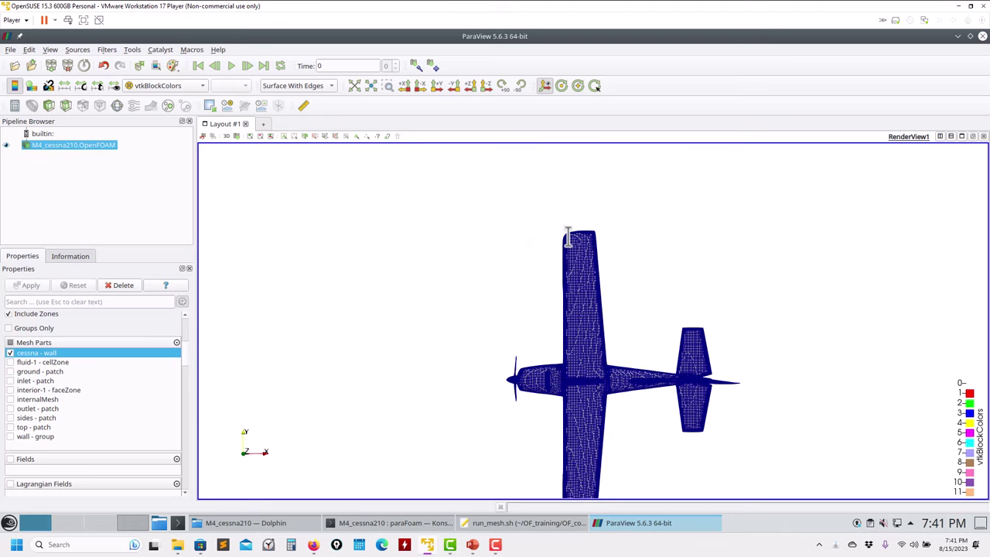
pyautogui.scroll(5, 568, 238)
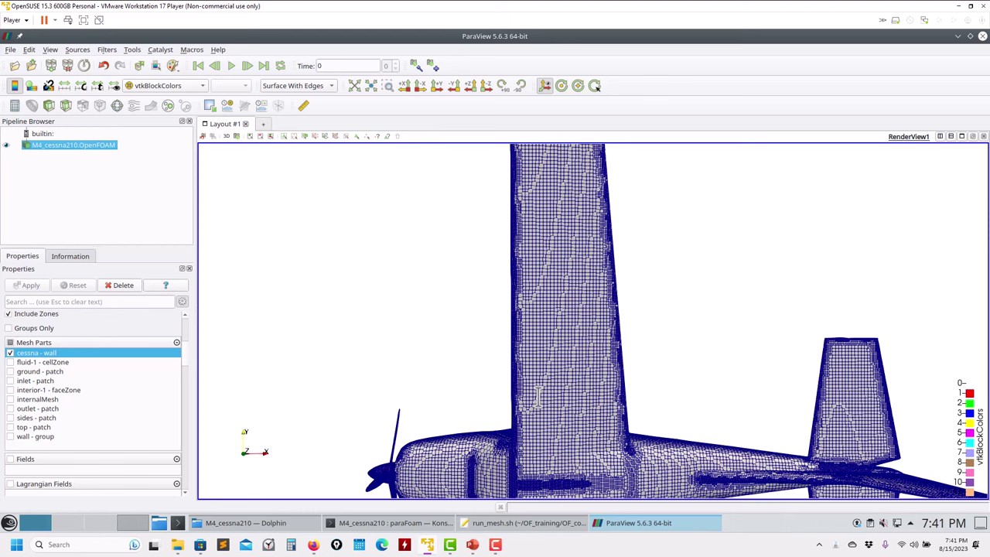
pyautogui.scroll(3, 567, 190)
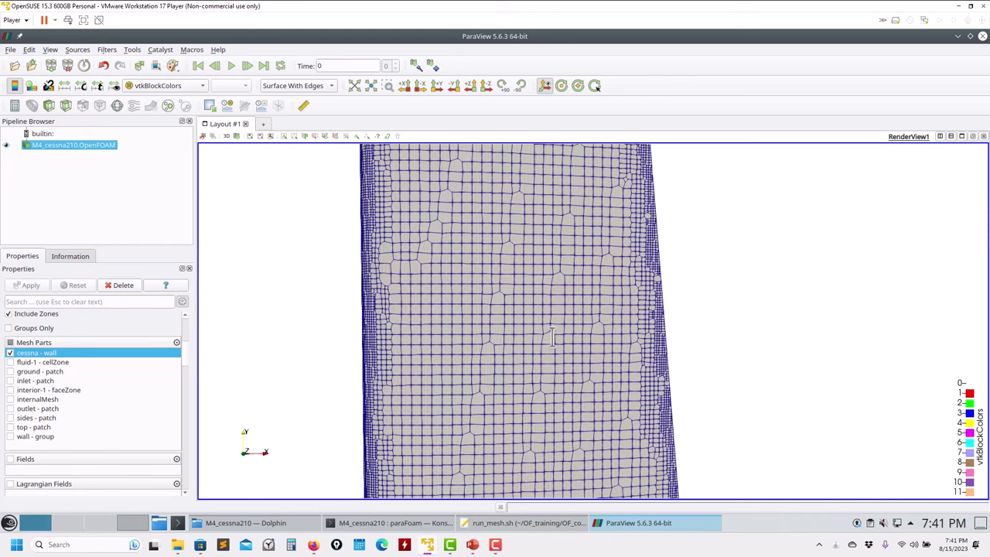
pyautogui.scroll(-8, 542, 418)
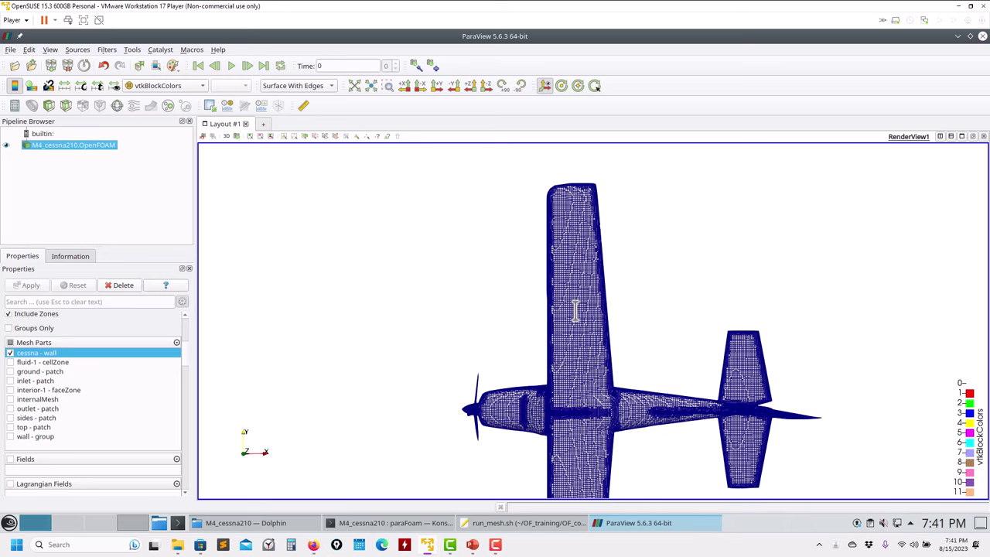
pyautogui.scroll(8, 585, 255)
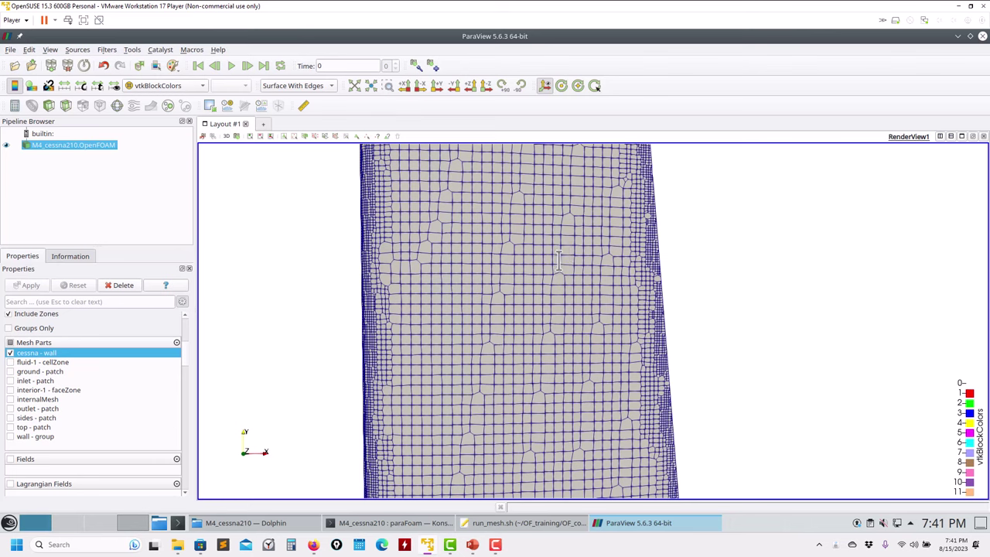
# Delete the case from the pipeline and try to load the mesh1.pvsm state with the Choose File Names option
pyautogui.click(122, 285)
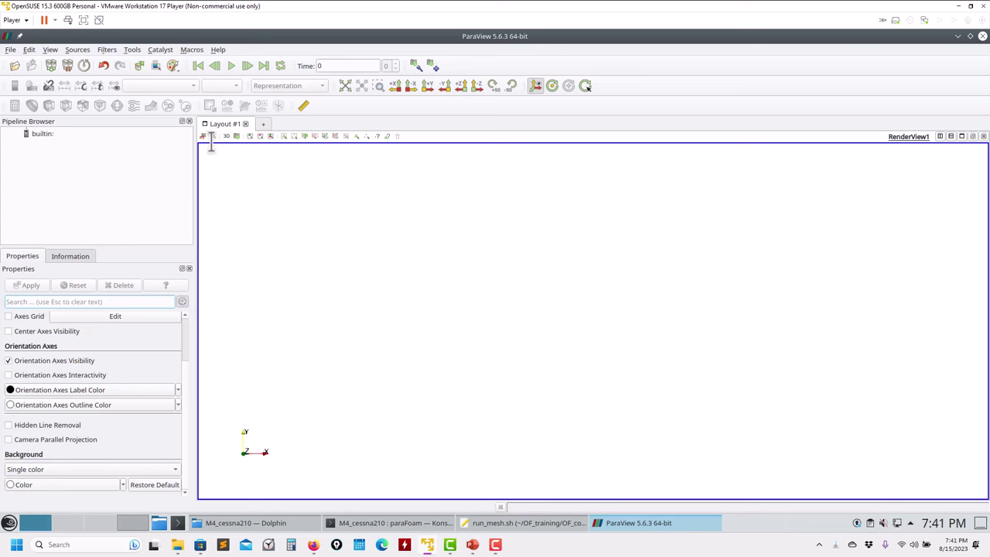
pyautogui.click(11, 50)
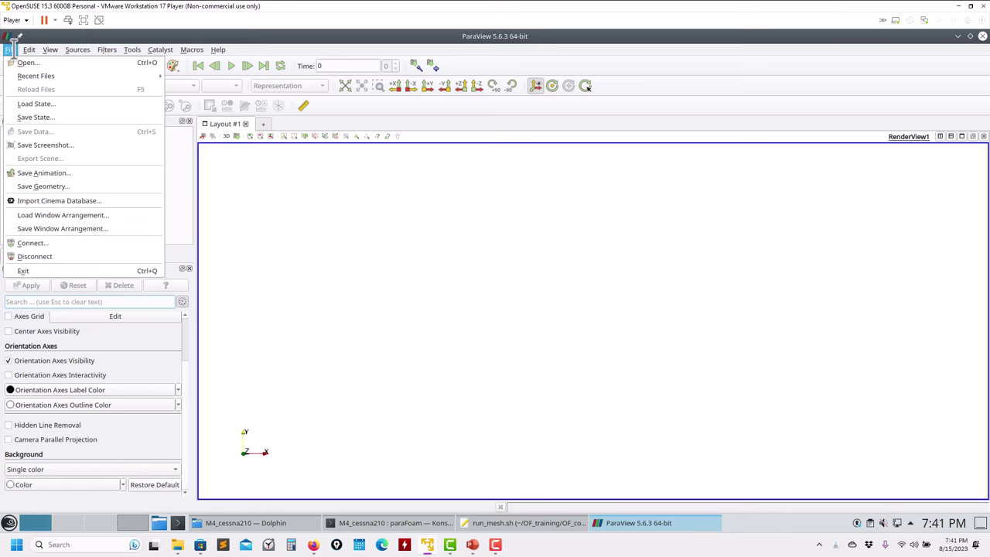
pyautogui.click(35, 102)
pyautogui.doubleClick(387, 142)
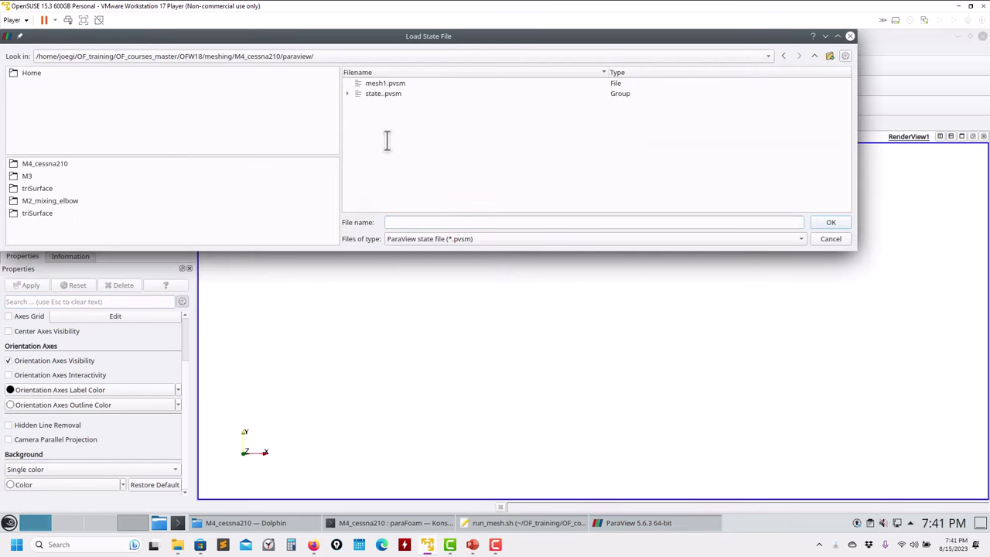
pyautogui.click(347, 93)
pyautogui.click(387, 83)
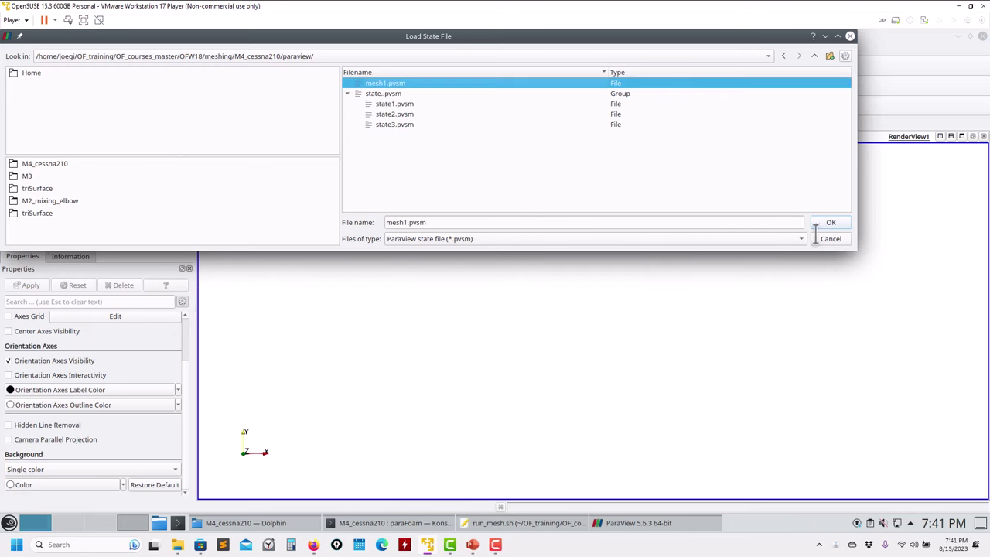
pyautogui.click(831, 222)
pyautogui.click(552, 165)
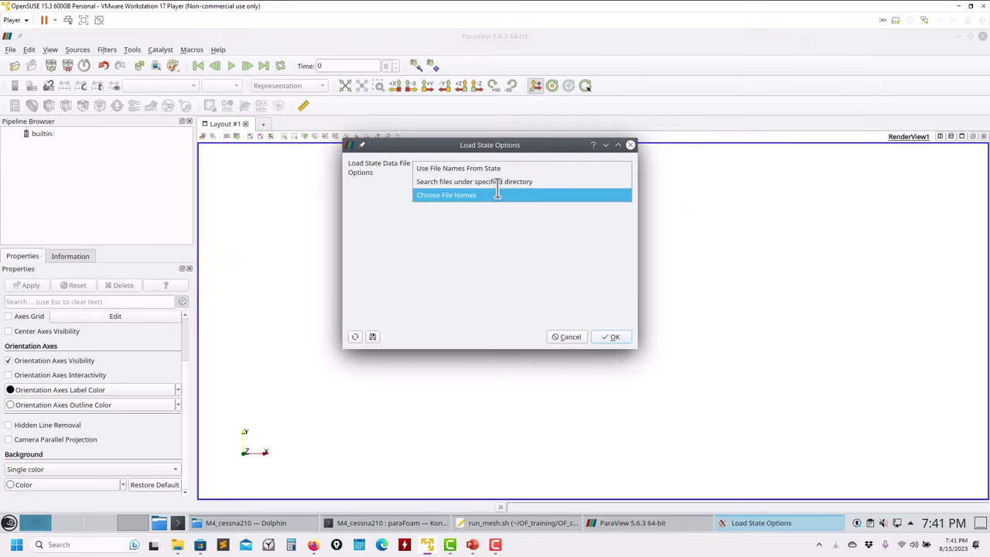
pyautogui.click(498, 194)
pyautogui.click(615, 337)
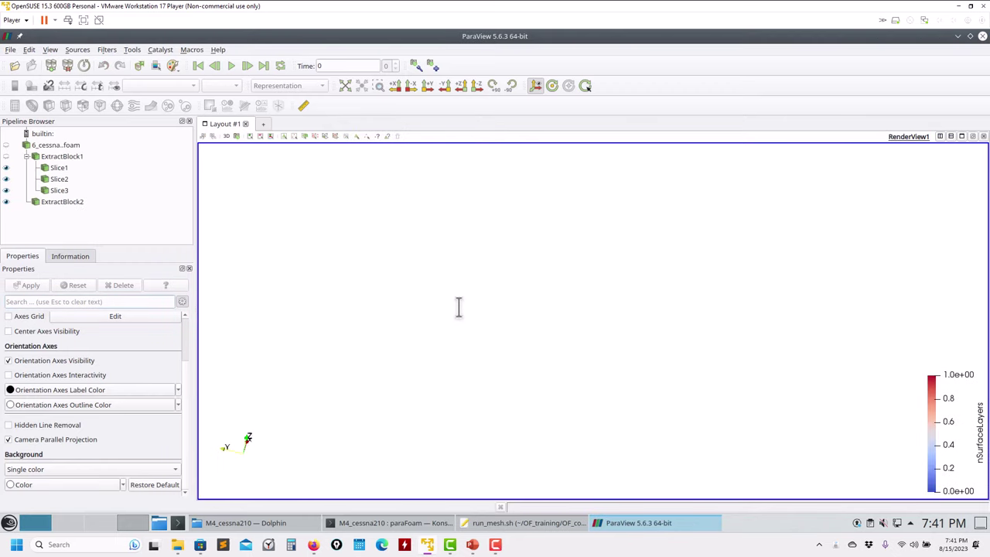
# Restart paraFoam, delete the M4_cessna210 case from the pipeline, and open the mesh1.pvsm state file from the paraview folder
pyautogui.click(983, 36)
pyautogui.press('Return')
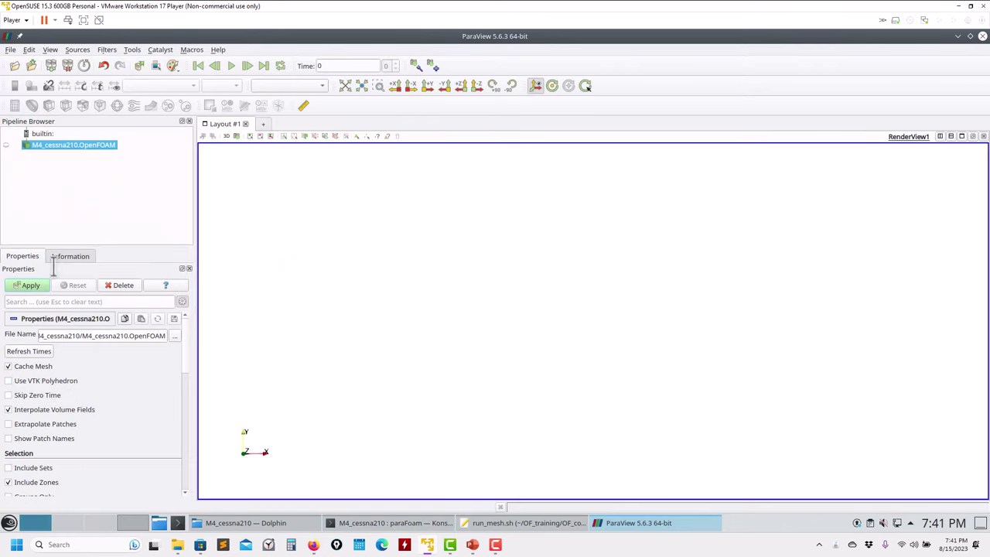
pyautogui.click(120, 284)
pyautogui.click(10, 49)
pyautogui.click(37, 103)
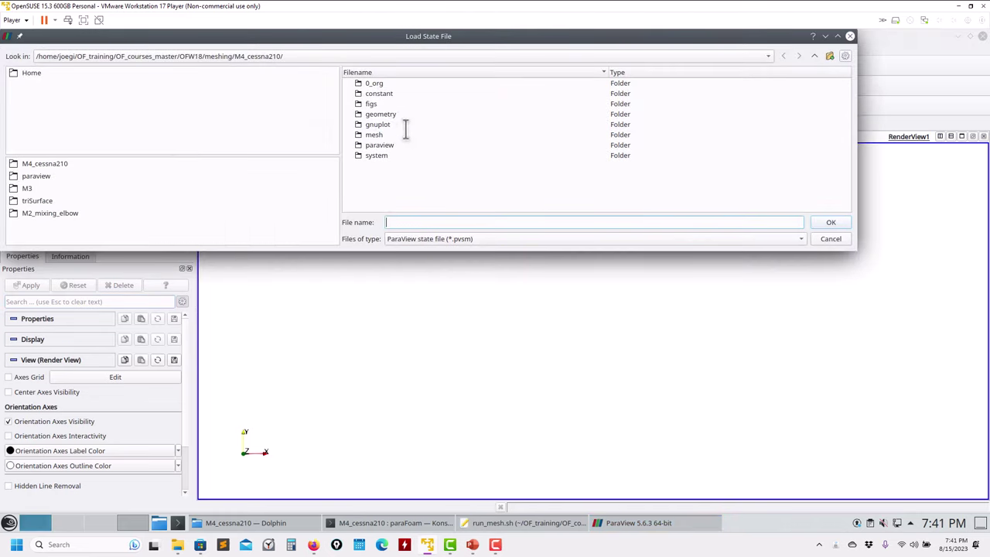
pyautogui.doubleClick(379, 144)
pyautogui.click(375, 83)
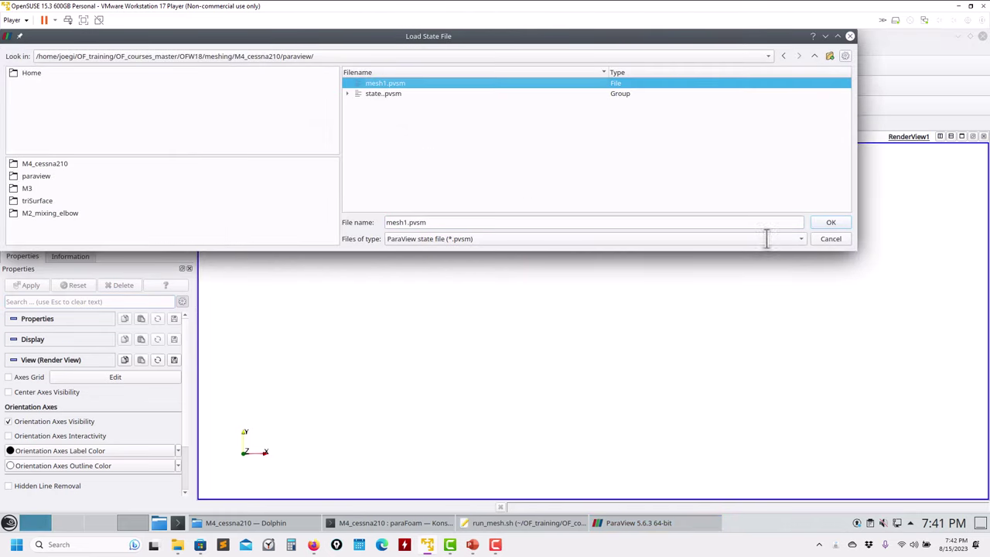
pyautogui.click(827, 223)
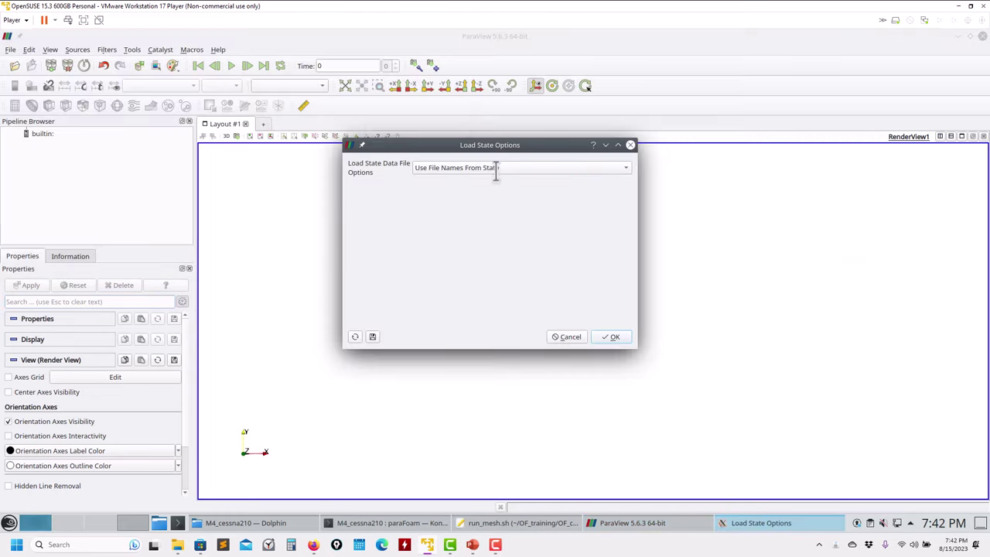
# Set the state's data file option to Choose File Names, pick M4_cessna210.OpenFOAM, and load the state
pyautogui.click(497, 195)
pyautogui.click(626, 195)
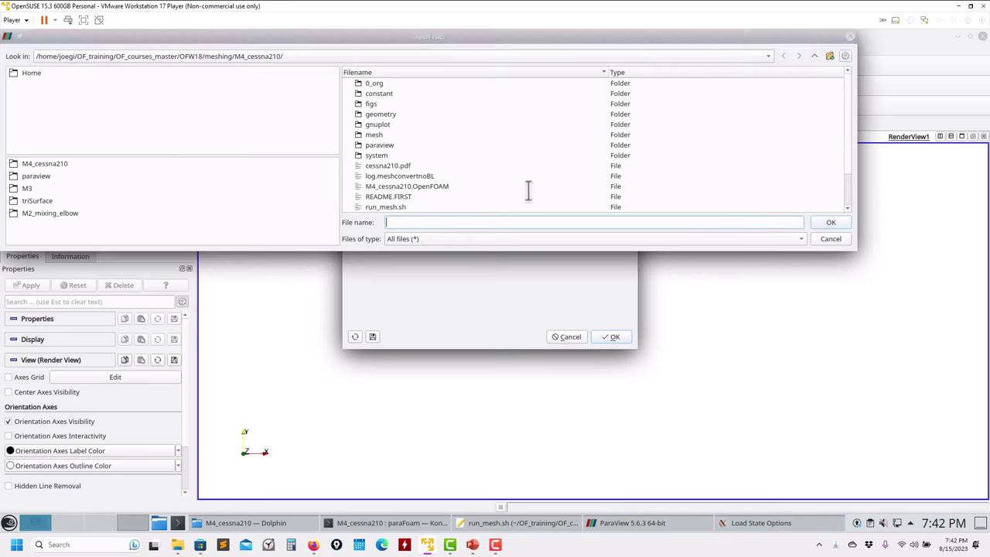
pyautogui.scroll(-1, 449, 155)
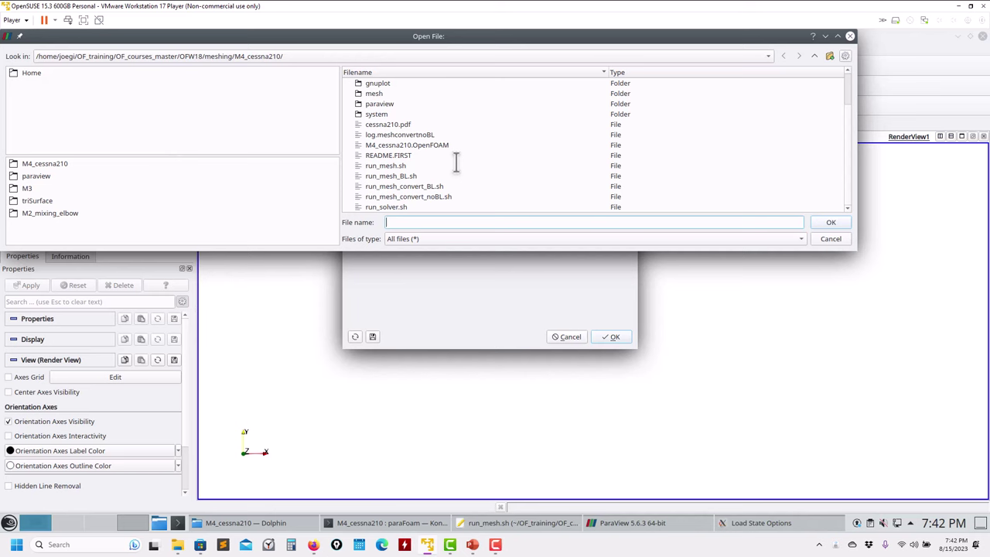
pyautogui.click(407, 144)
pyautogui.click(832, 222)
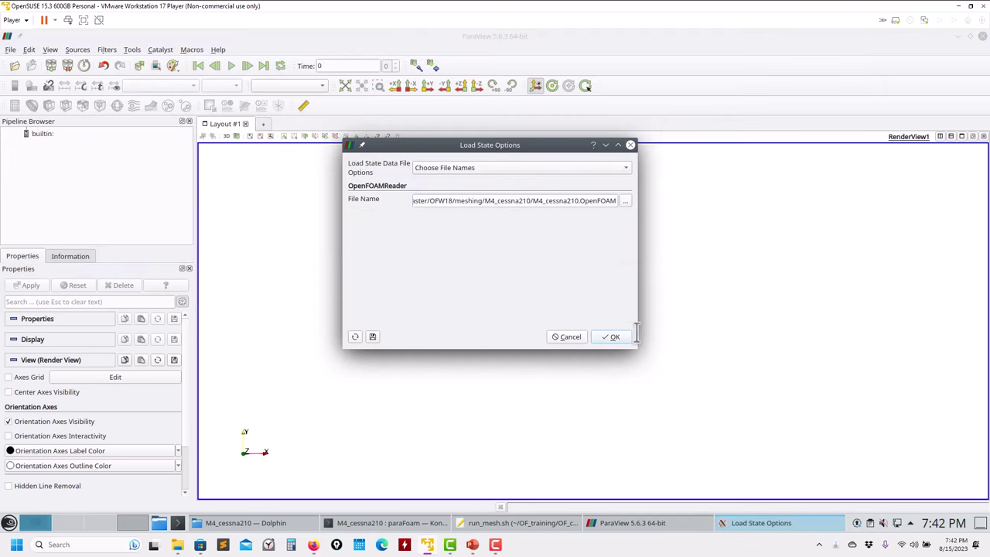
pyautogui.click(611, 337)
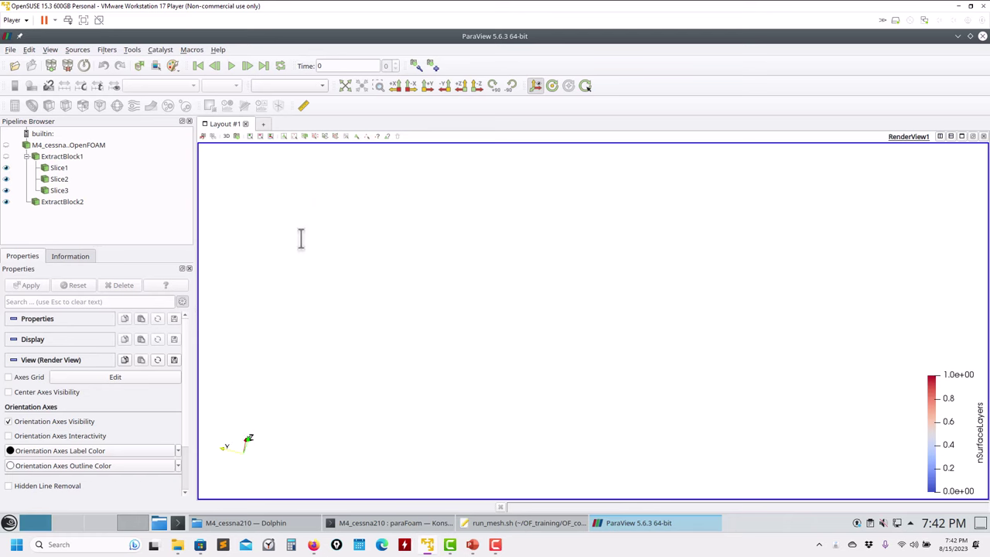
pyautogui.moveTo(301, 237); pyautogui.dragTo(373, 243)
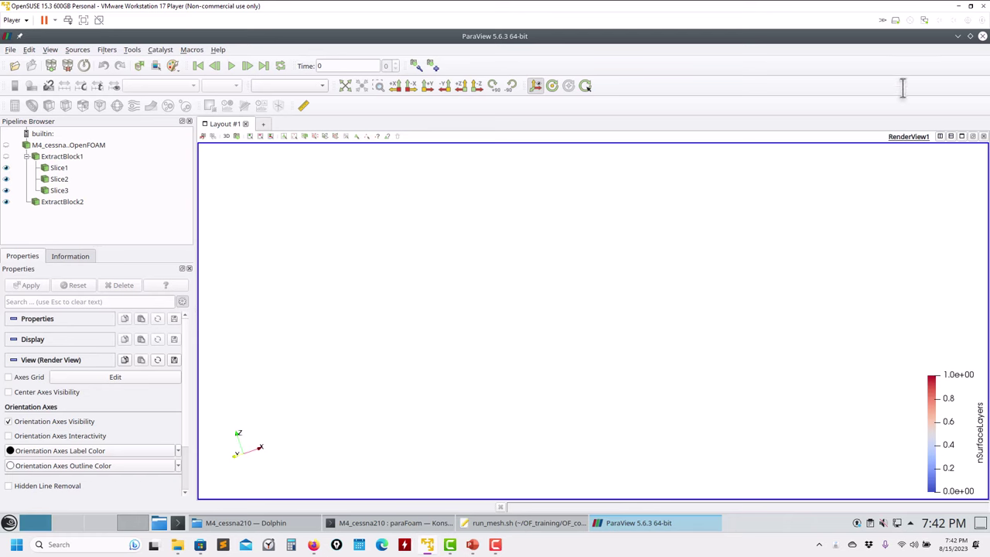
# Load the state1.pvsm state using Choose File Names with M4_cessna210.OpenFOAM as the reader file
pyautogui.click(10, 49)
pyautogui.click(37, 103)
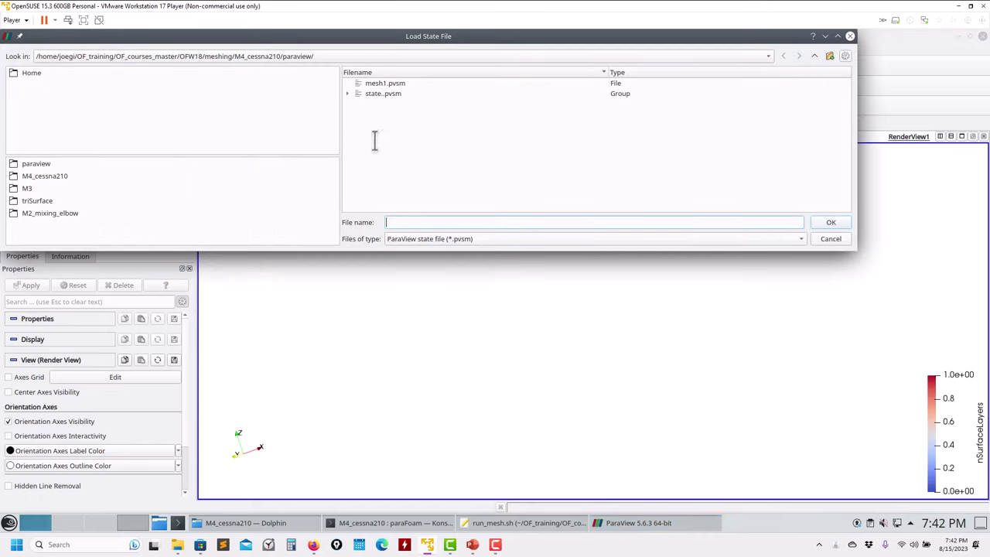
pyautogui.click(347, 93)
pyautogui.click(395, 104)
pyautogui.click(830, 222)
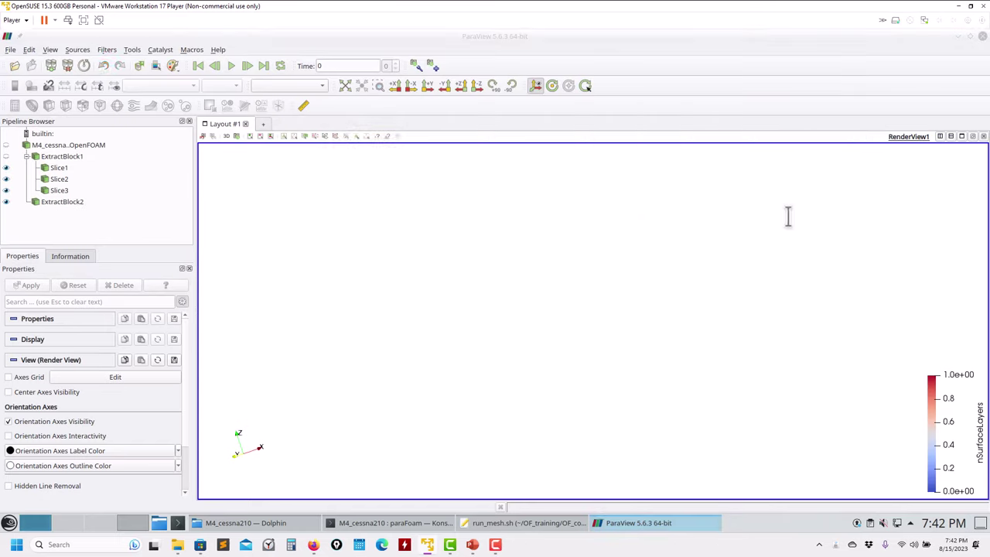
pyautogui.click(528, 168)
pyautogui.click(542, 195)
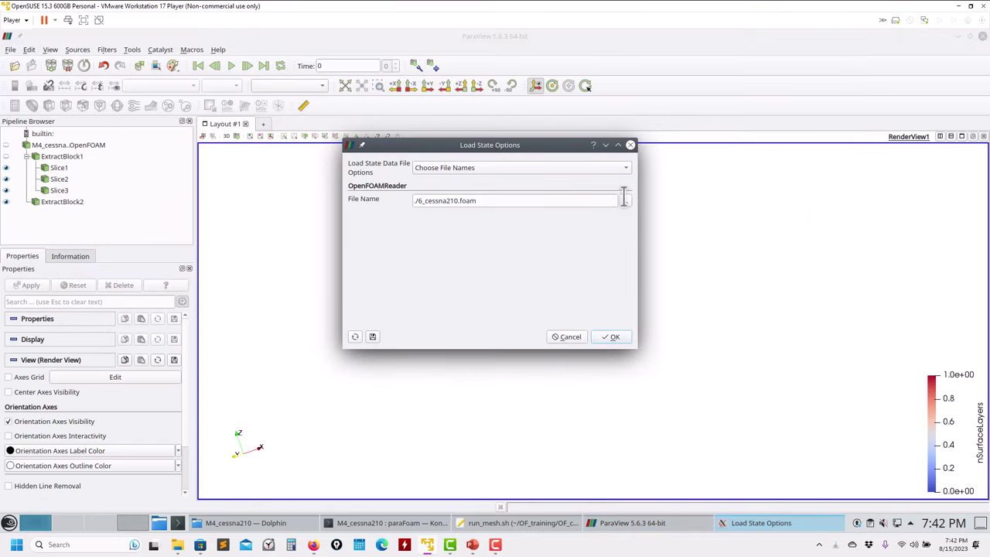
pyautogui.click(626, 200)
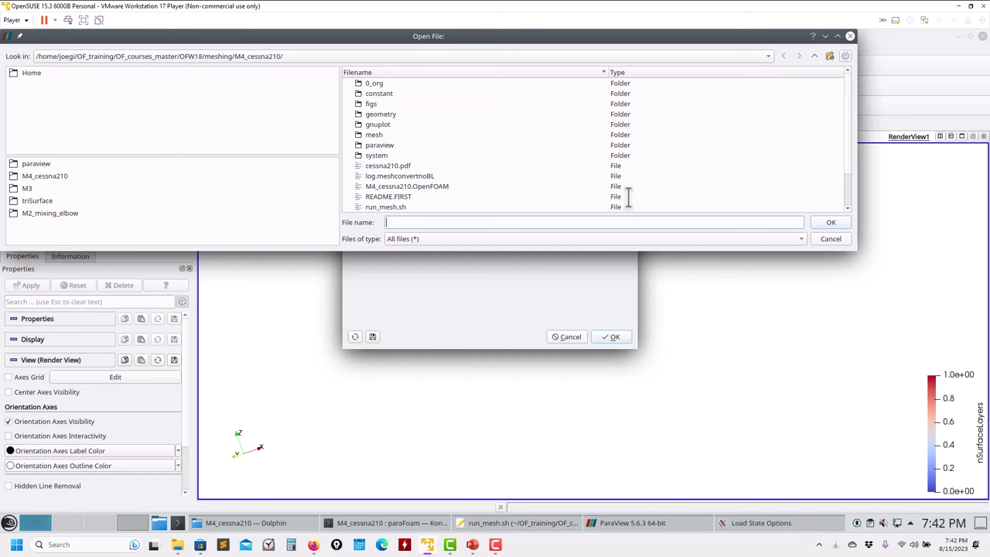
pyautogui.click(440, 186)
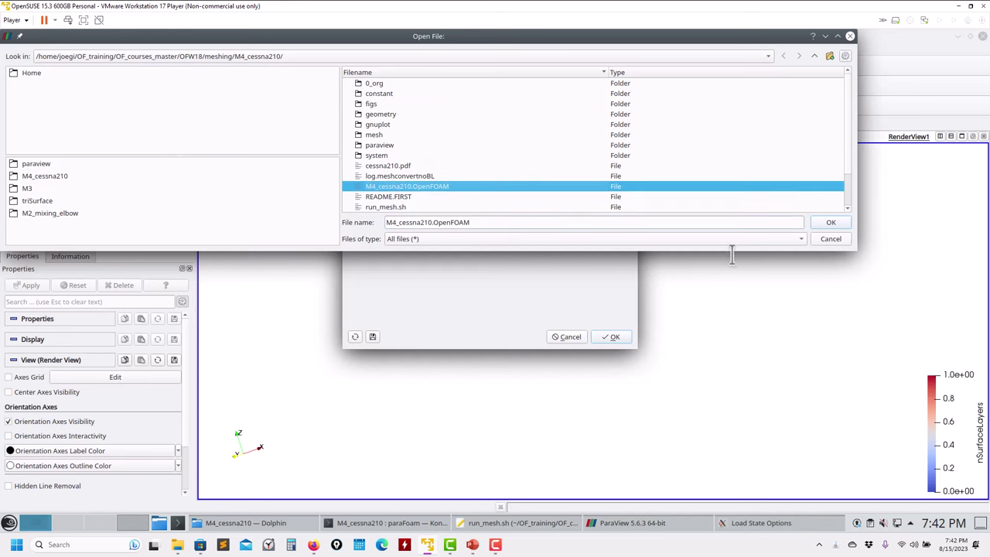
pyautogui.click(829, 222)
pyautogui.click(613, 337)
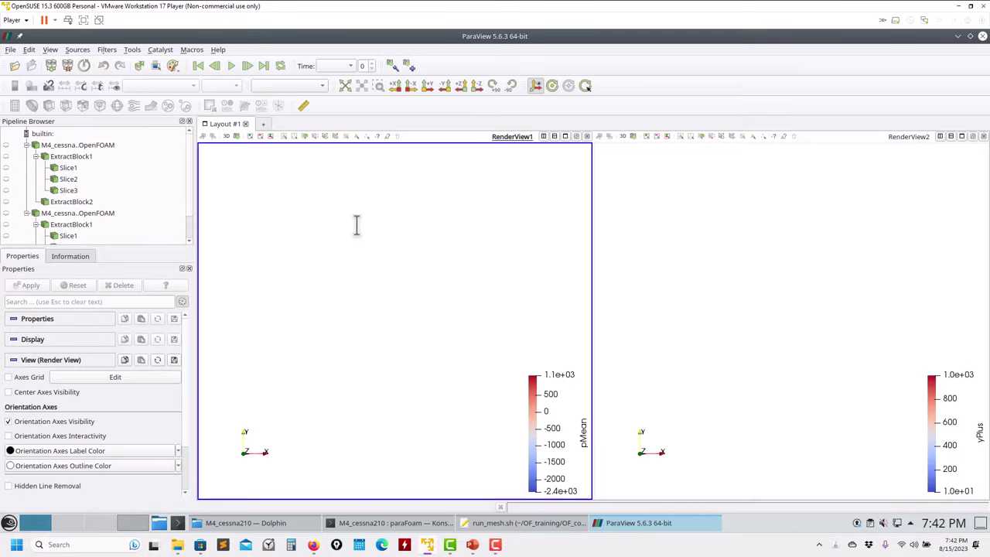
# Show the second M4_cessna210 source with its ExtractBlock1, Slice1, Slice2 and Slice3 in RenderView1, and fit the data to the view
pyautogui.moveTo(735, 260); pyautogui.dragTo(524, 274)
pyautogui.moveTo(489, 321); pyautogui.dragTo(553, 349)
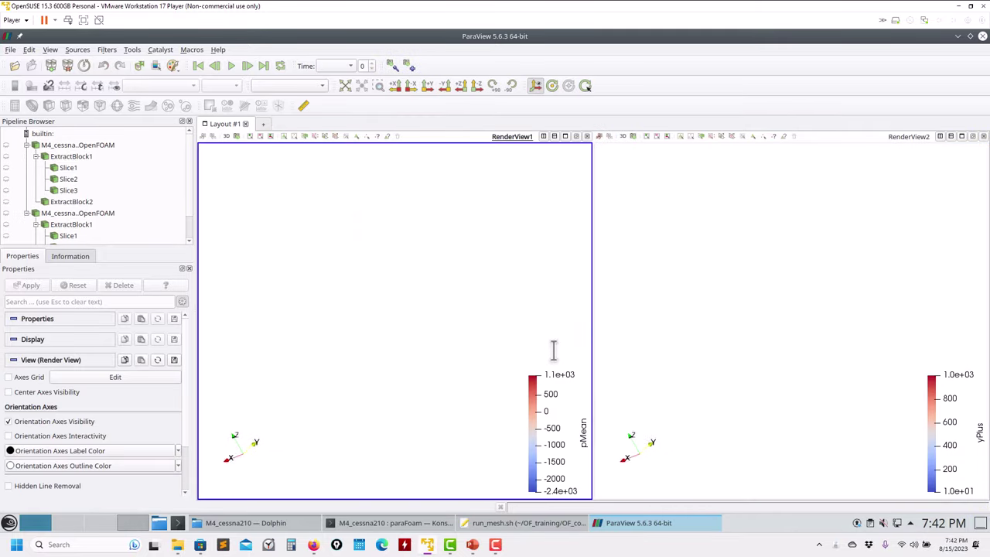
pyautogui.scroll(-1, 48, 217)
pyautogui.click(6, 183)
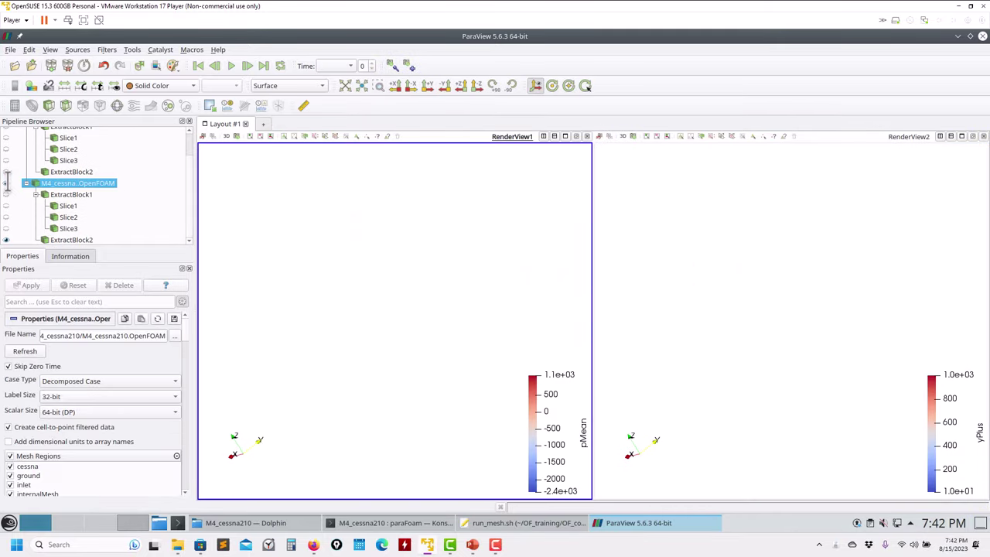
pyautogui.click(6, 206)
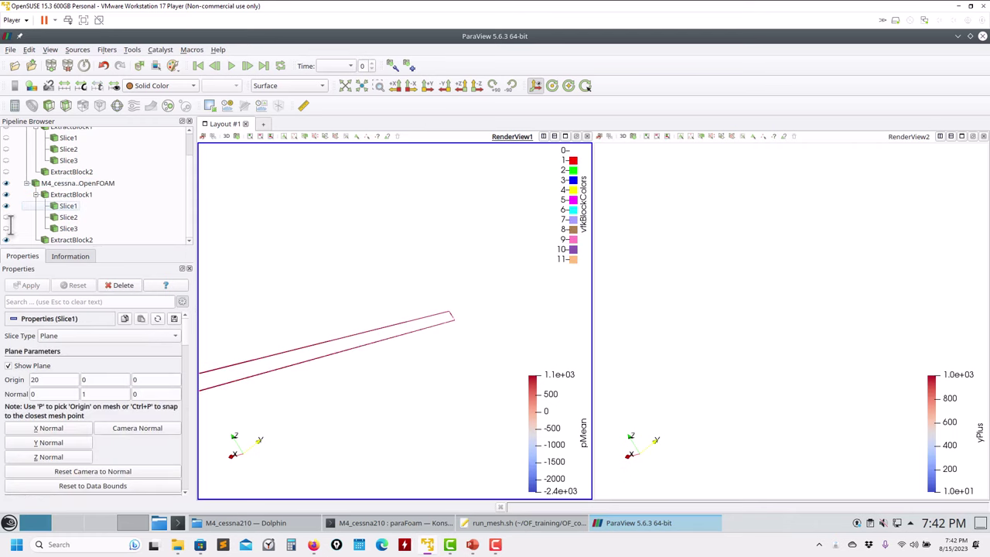
pyautogui.click(6, 217)
pyautogui.click(6, 229)
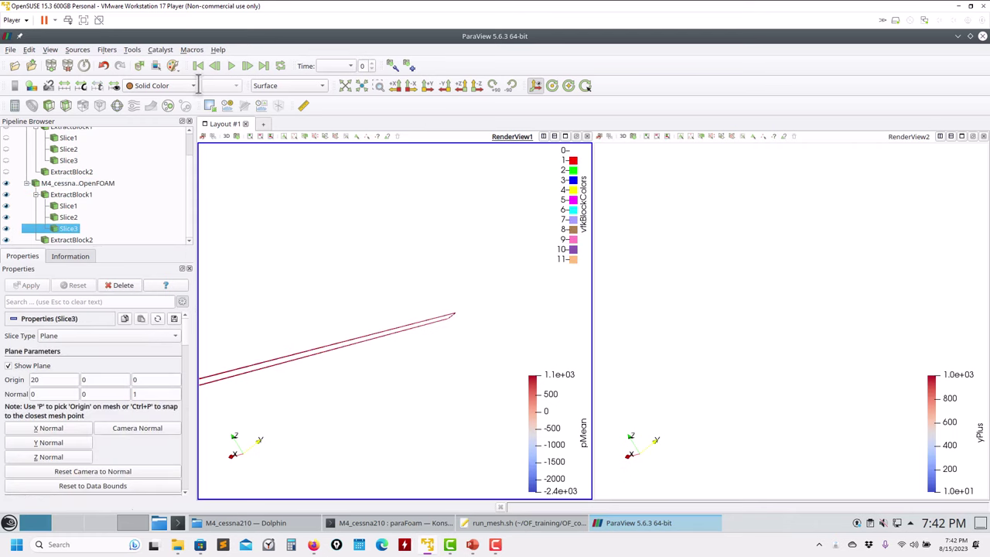
pyautogui.click(345, 85)
pyautogui.moveTo(330, 275); pyautogui.dragTo(484, 223)
# Close ParaView and relaunch paraFoam from the terminal for the M4_cessna210 case
pyautogui.click(982, 36)
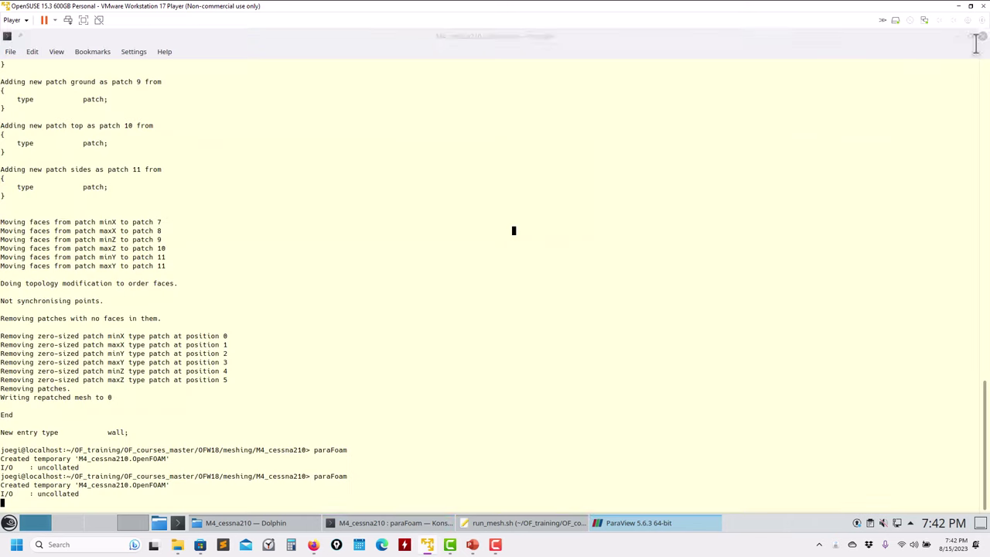
pyautogui.press('Up')
pyautogui.press('Return')
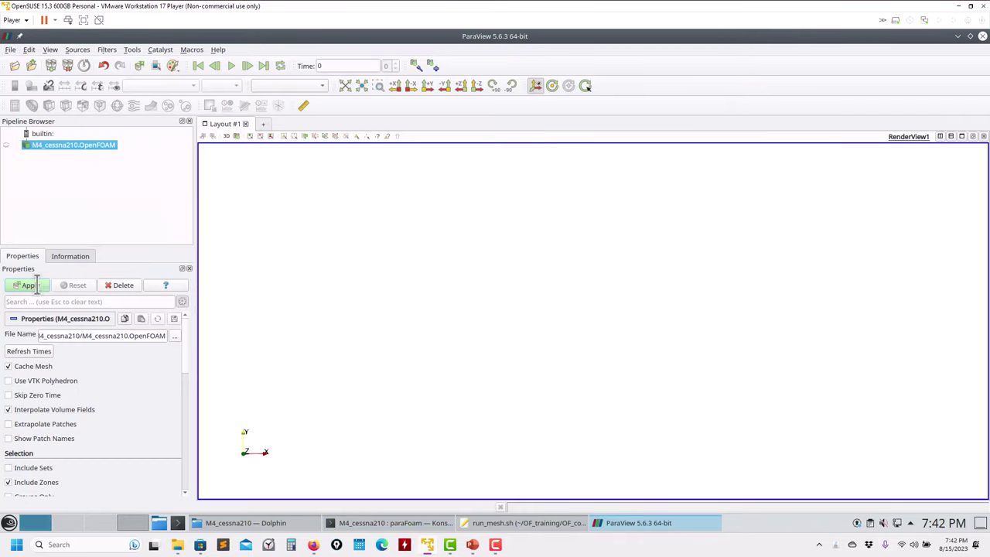
# Load the M4_cessna210 case and slice its volume mesh with a plane normal to Z
pyautogui.click(36, 285)
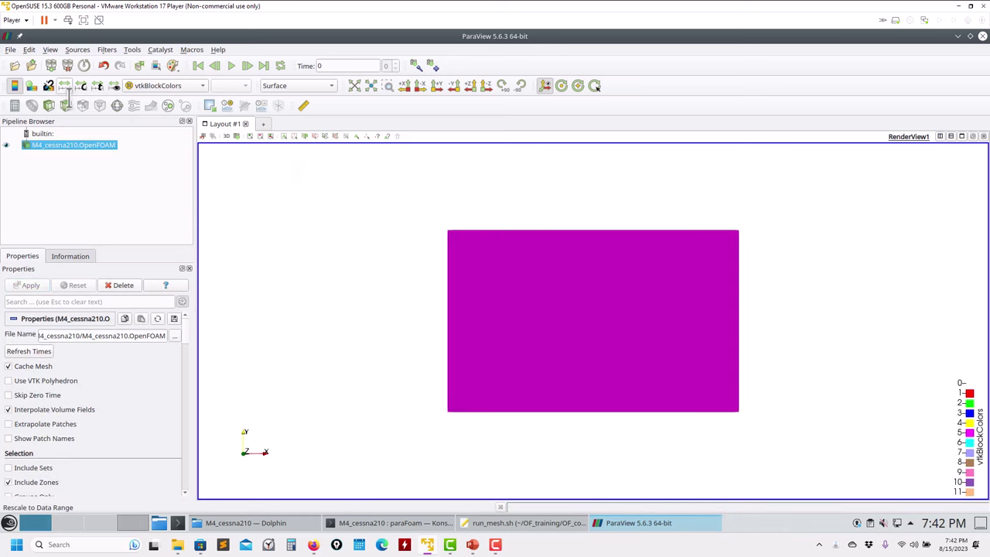
pyautogui.click(66, 106)
pyautogui.moveTo(274, 239); pyautogui.dragTo(294, 242)
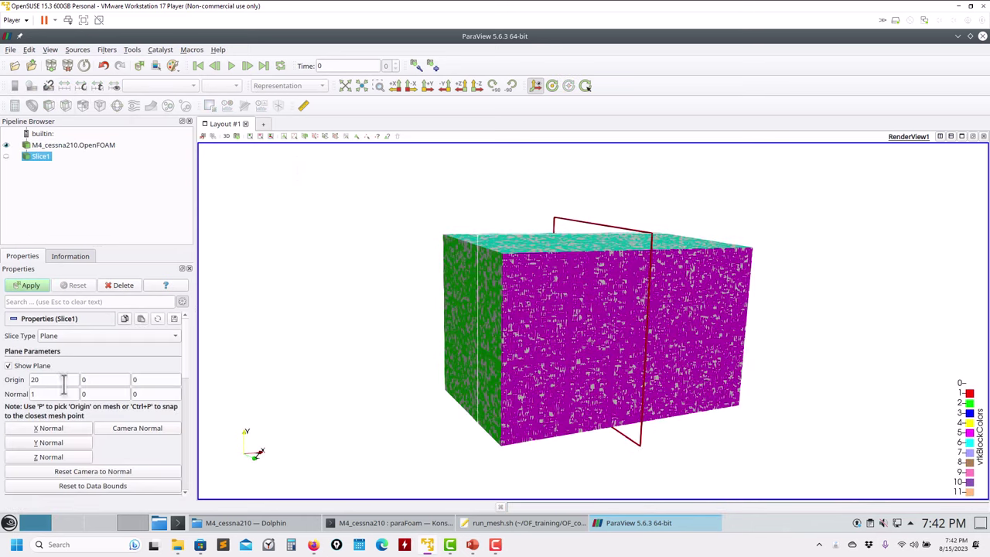
pyautogui.click(72, 443)
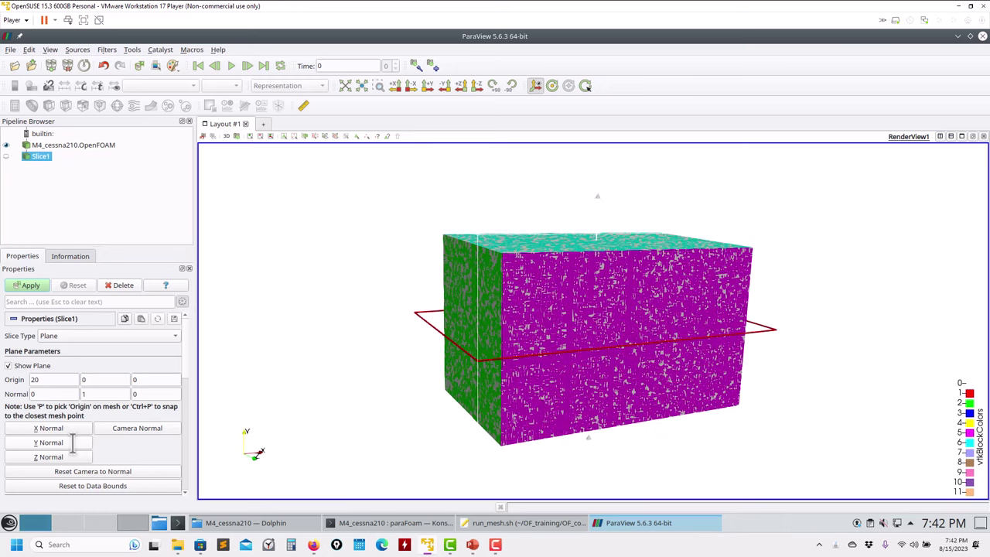
pyautogui.click(49, 457)
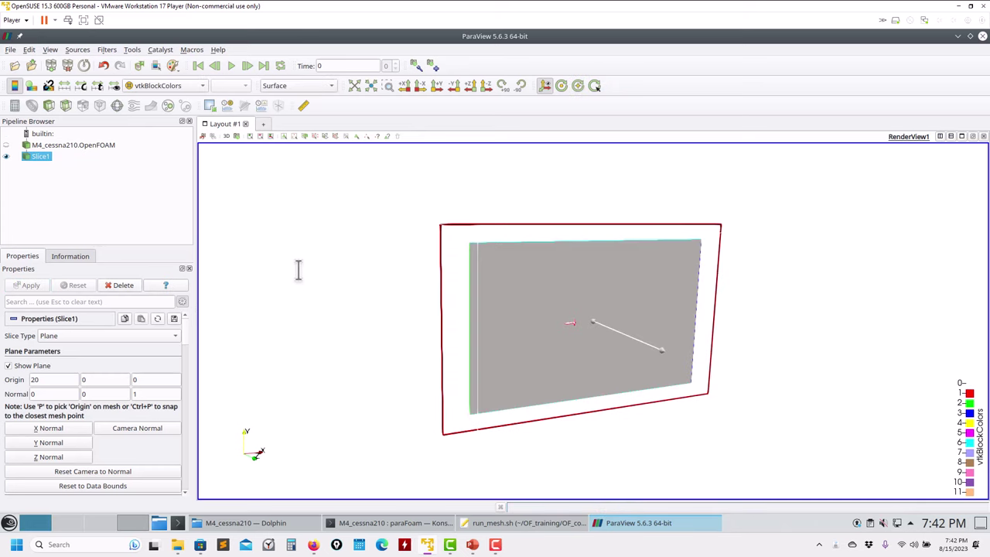
# Reorient the slice plane to the Y normal and apply the change
pyautogui.click(320, 84)
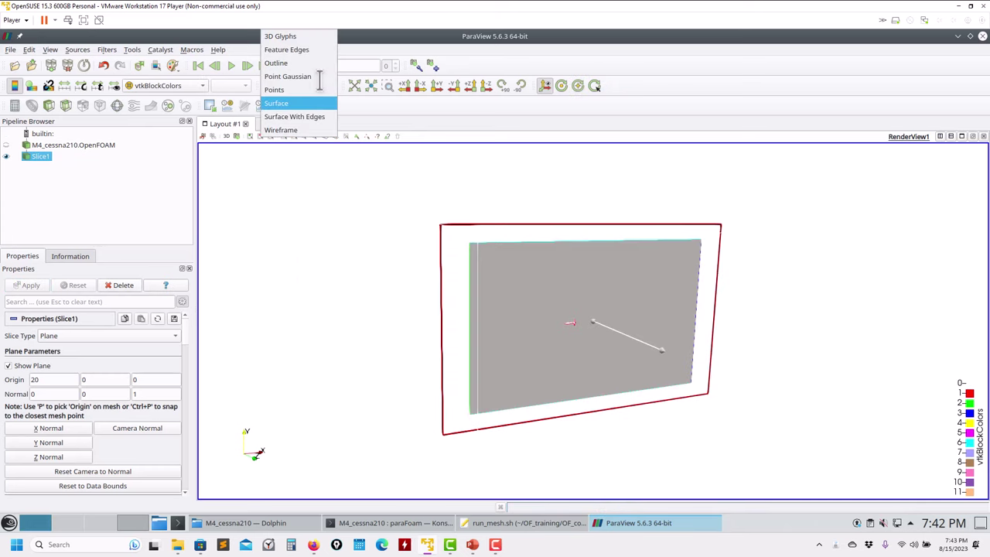
pyautogui.click(283, 255)
pyautogui.click(60, 442)
pyautogui.click(28, 284)
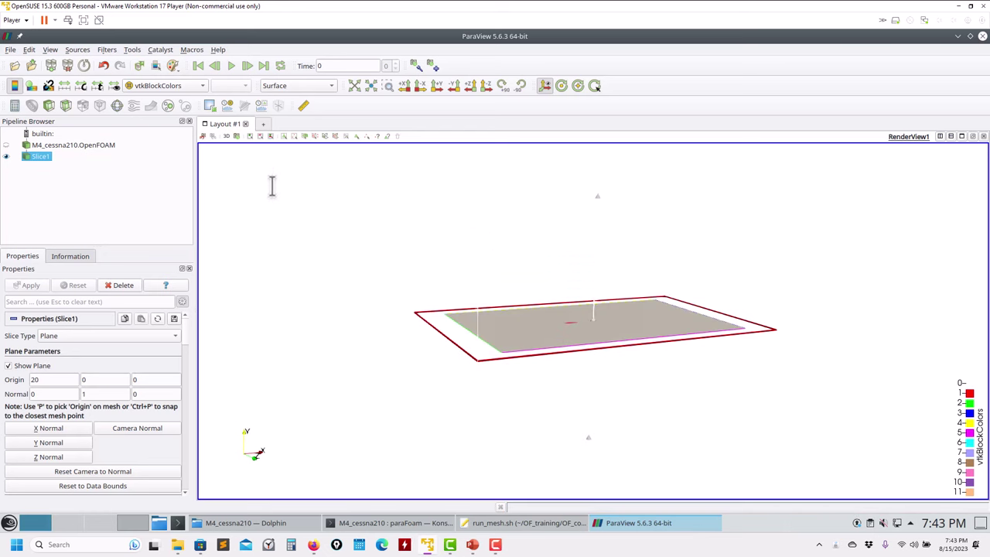
# Display the Y-normal slice as Surface With Edges and hide its plane outline
pyautogui.moveTo(272, 186); pyautogui.dragTo(261, 137)
pyautogui.click(299, 85)
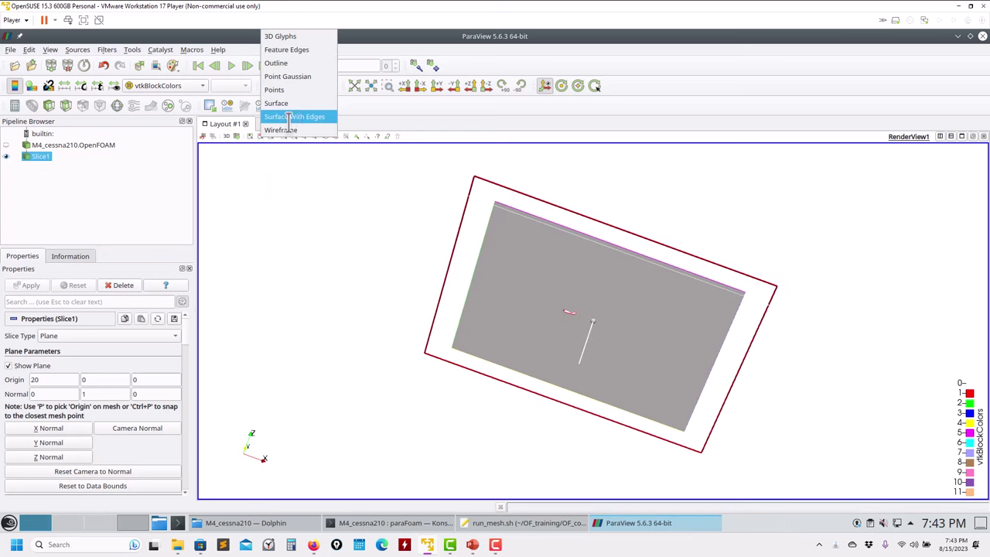
pyautogui.click(295, 116)
pyautogui.click(39, 365)
# Examine the sliced volume mesh around the aircraft's fuselage and tail up close
pyautogui.scroll(5, 638, 342)
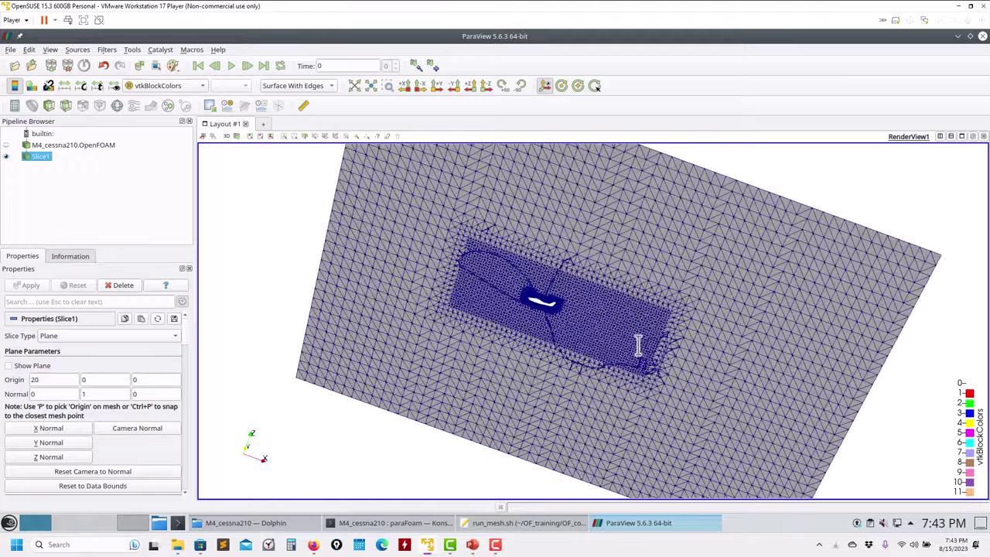
pyautogui.moveTo(639, 343); pyautogui.dragTo(503, 282)
pyautogui.scroll(6, 503, 283)
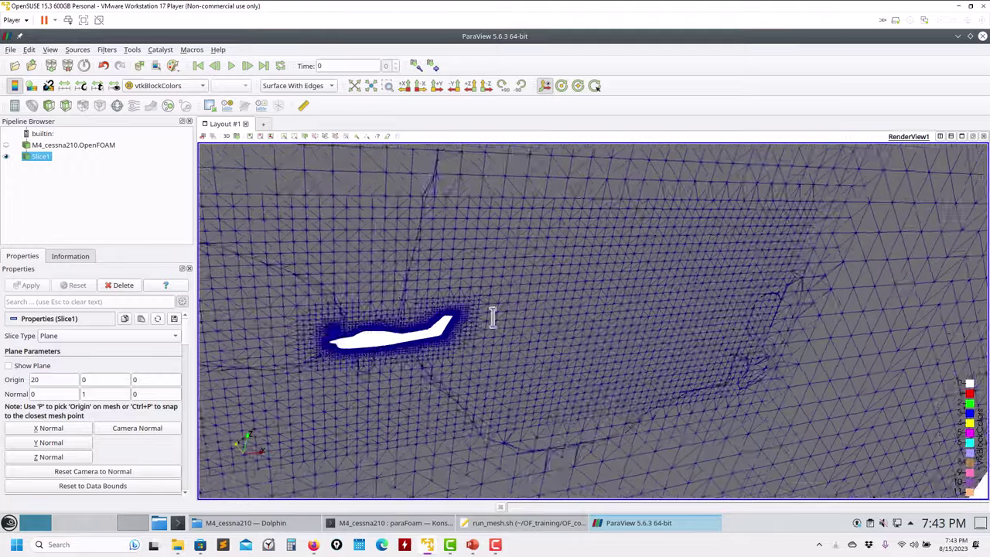
pyautogui.moveTo(454, 332); pyautogui.dragTo(647, 328)
pyautogui.scroll(-8, 579, 270)
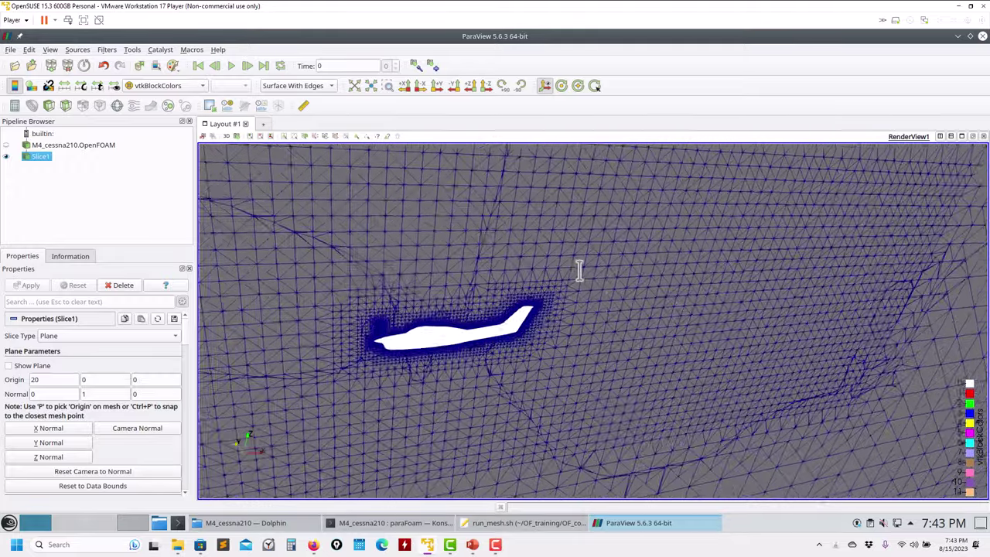
pyautogui.moveTo(579, 270); pyautogui.dragTo(598, 297)
pyautogui.scroll(10, 599, 296)
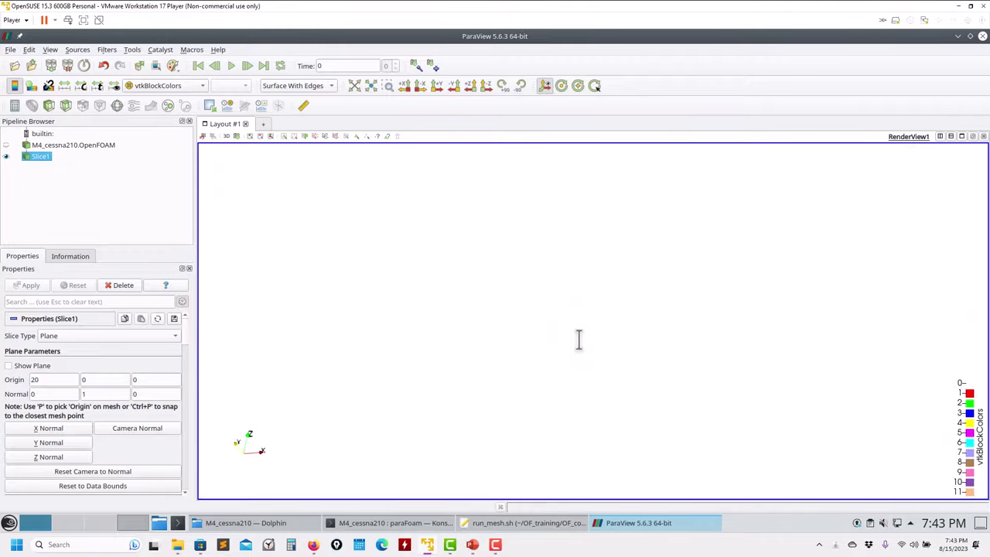
pyautogui.scroll(-5, 578, 338)
pyautogui.moveTo(572, 335); pyautogui.dragTo(510, 302)
pyautogui.scroll(2, 598, 306)
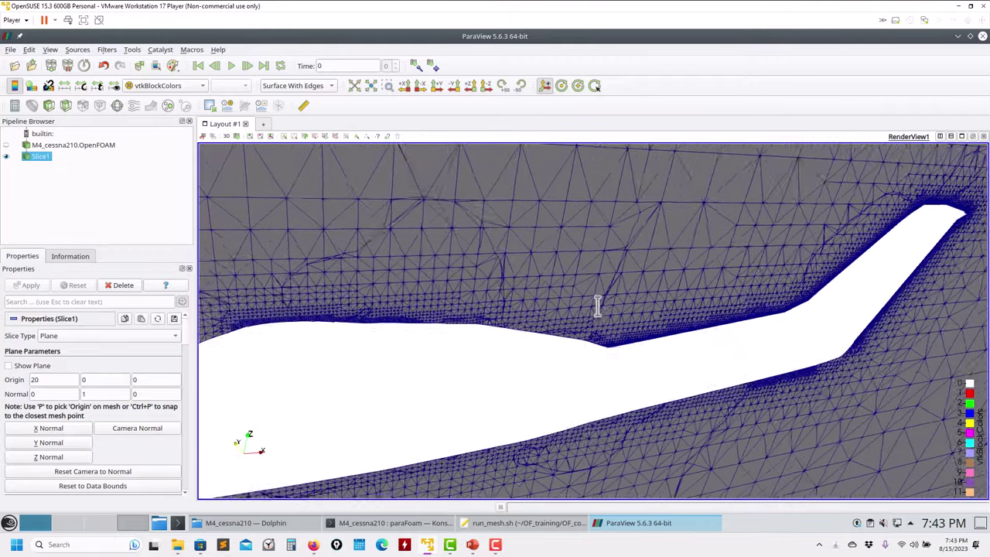
pyautogui.scroll(5, 598, 306)
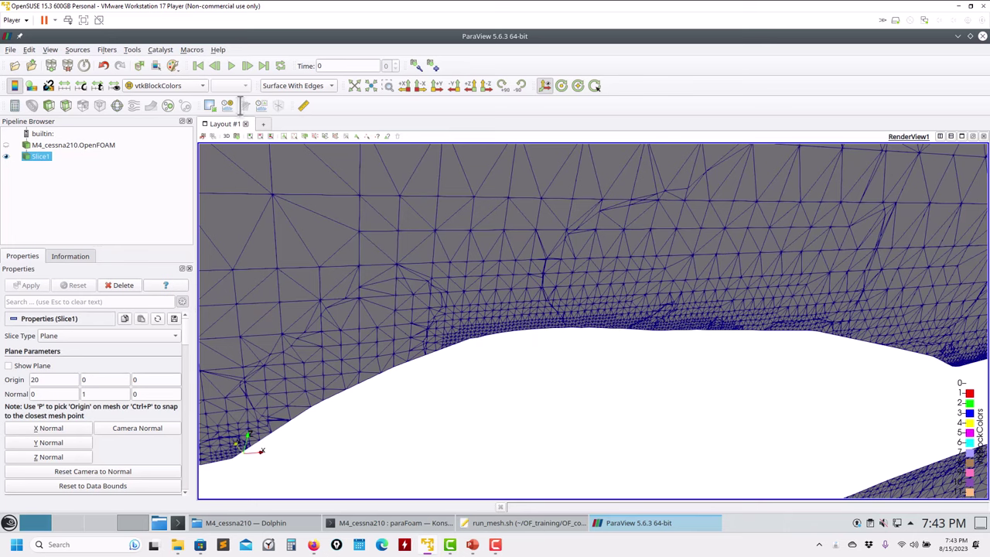
# Enable the Crinkle slice option on the slice, apply it, and inspect the whole cells along the fuselage
pyautogui.scroll(-3, 107, 405)
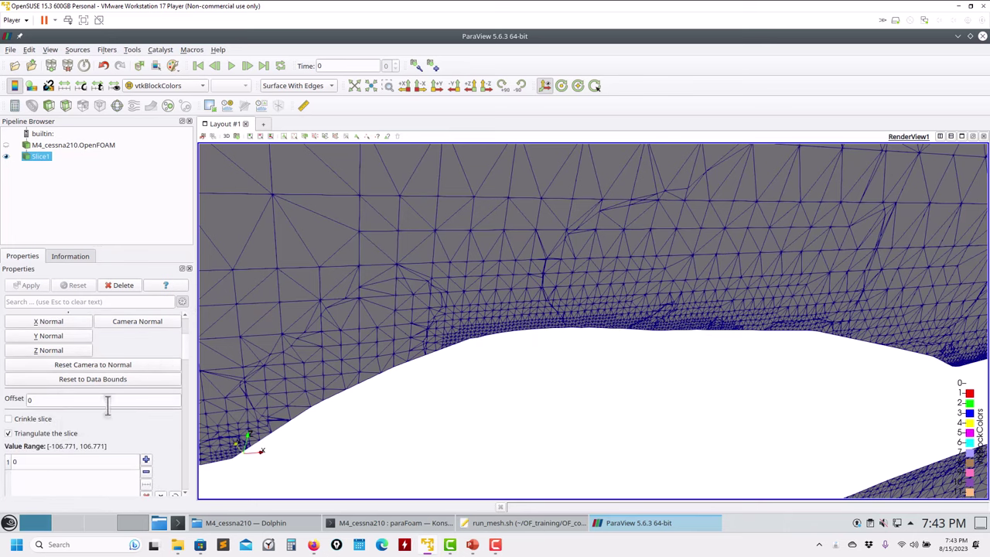
pyautogui.click(27, 419)
pyautogui.click(35, 284)
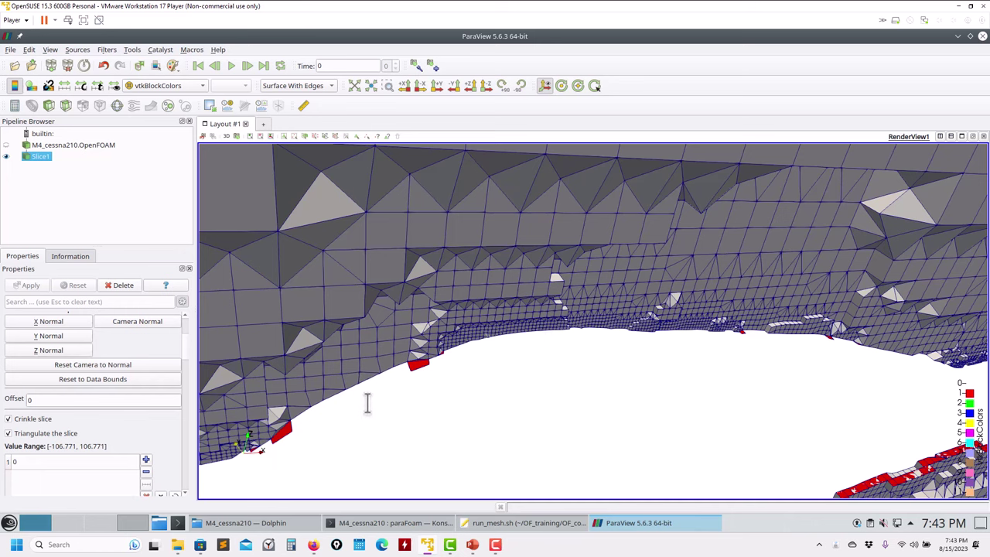
pyautogui.scroll(3, 350, 395)
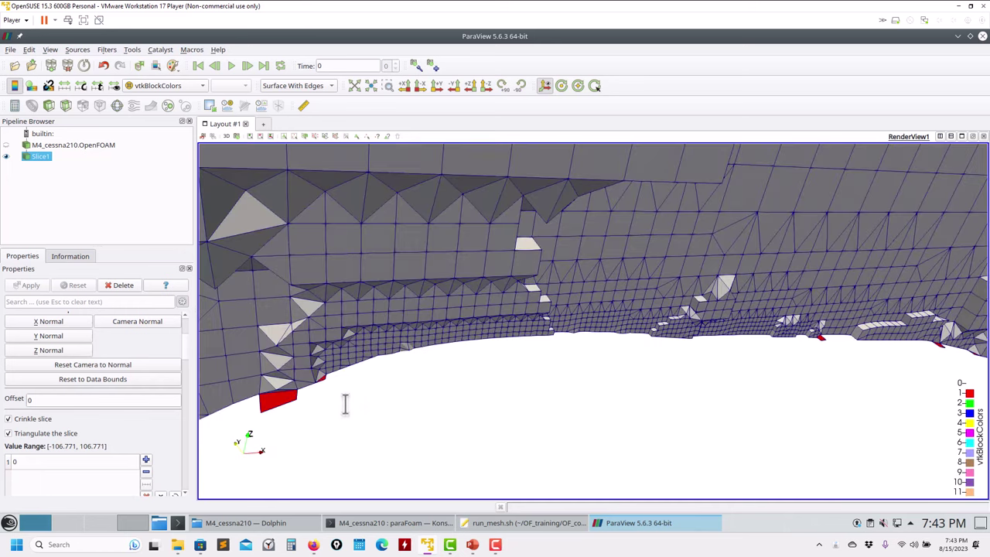
pyautogui.moveTo(389, 409); pyautogui.dragTo(435, 387)
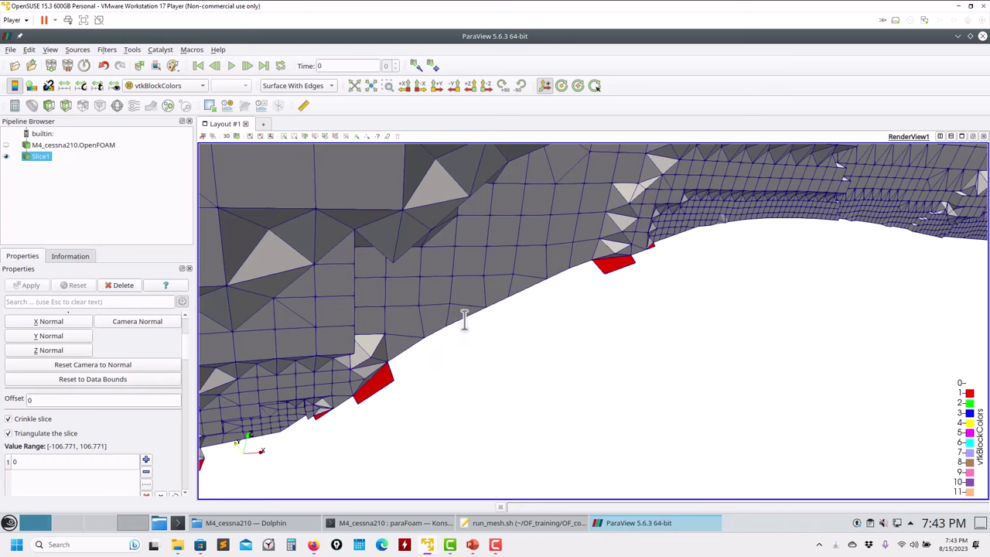
pyautogui.scroll(-5, 588, 295)
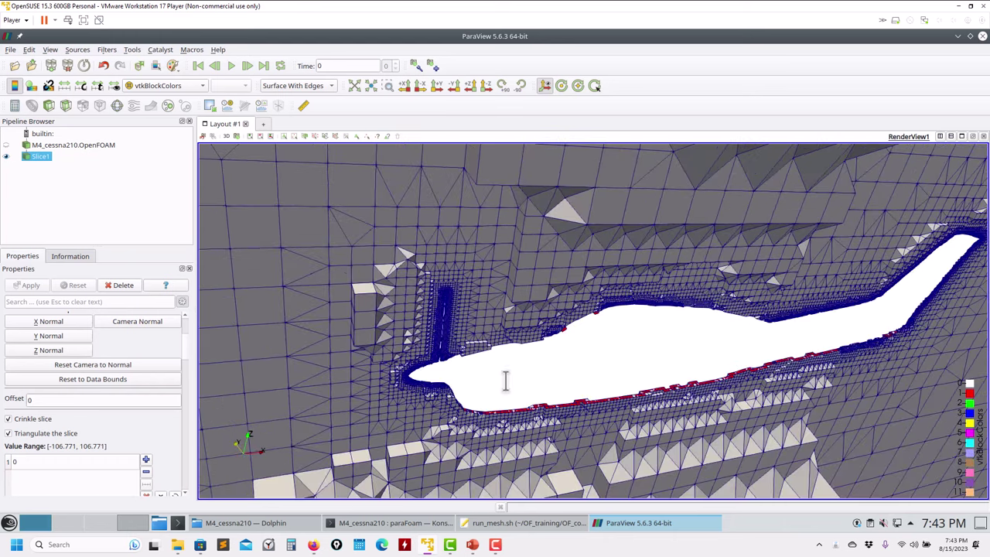
pyautogui.scroll(2, 801, 317)
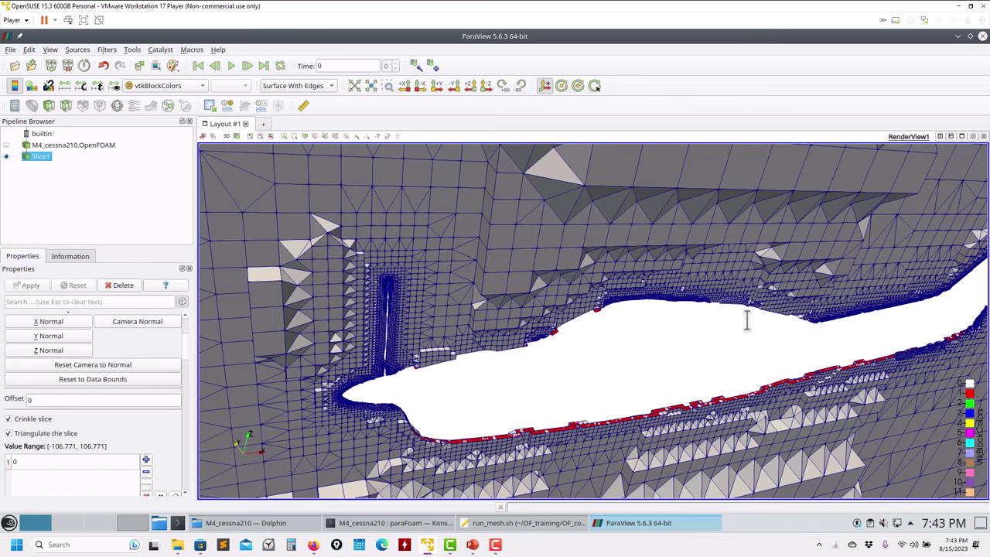
pyautogui.scroll(3, 765, 327)
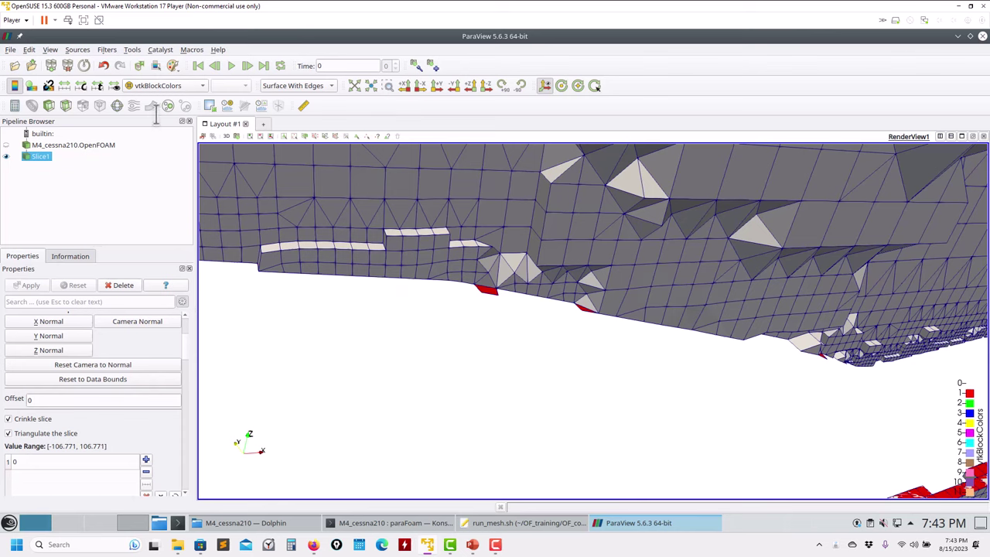
# Close ParaView and run the run_mesh_convert_BL.sh script with sh in the terminal
pyautogui.click(984, 36)
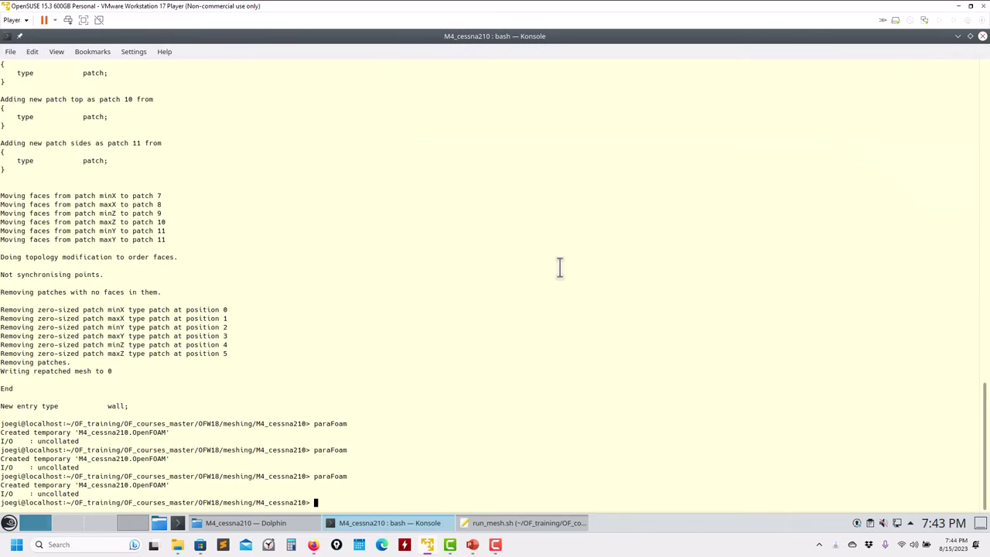
pyautogui.press('Up')
pyautogui.press('BackSpace')
pyautogui.press('Tab')
pyautogui.press('Tab')
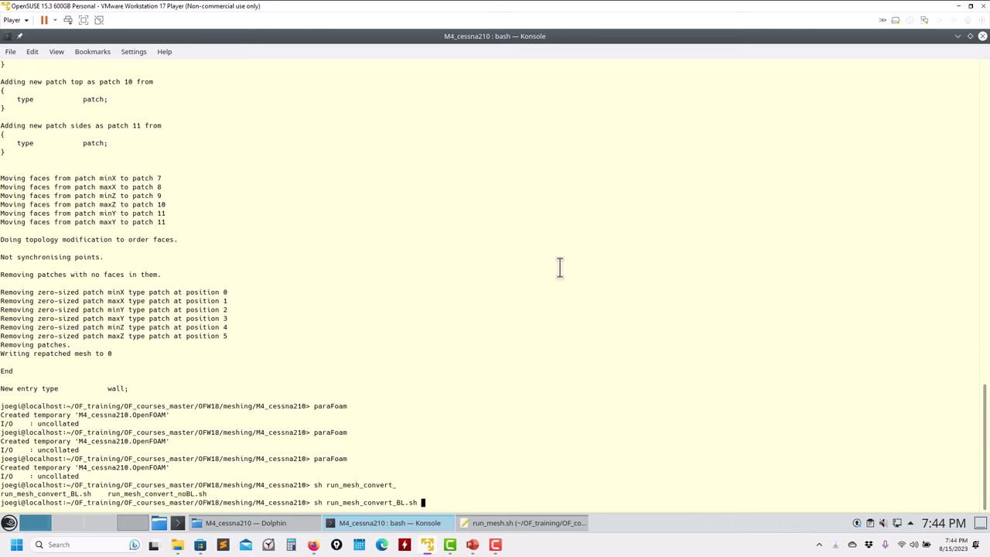
pyautogui.press('Return')
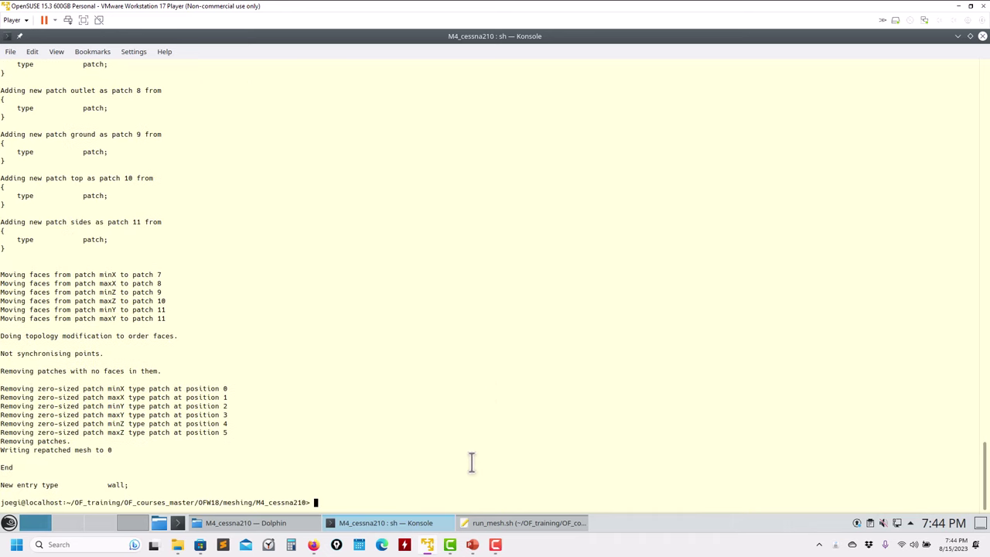
# Relaunch paraFoam from the terminal and load the newly converted M4_cessna210 case
pyautogui.press('Up')
pyautogui.press('Up')
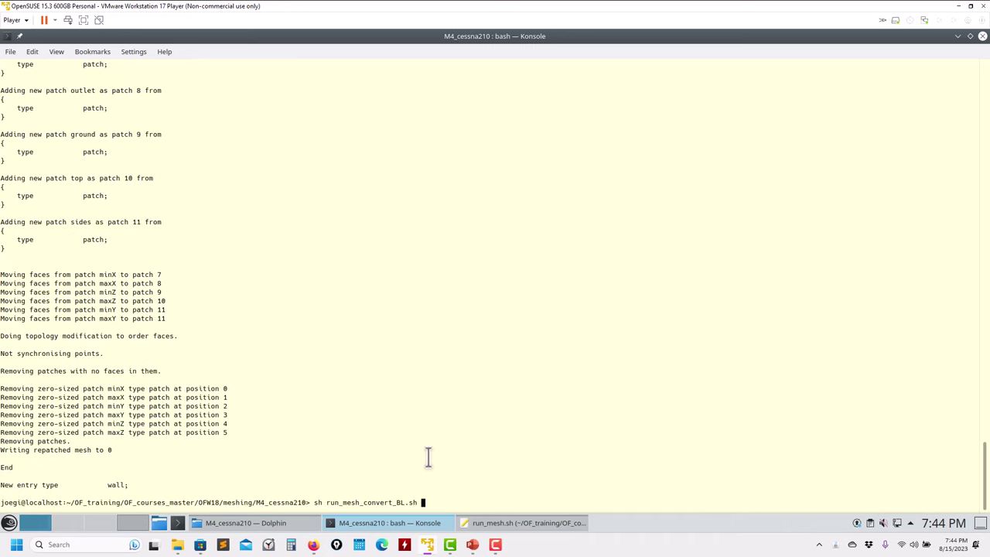
pyautogui.press('Return')
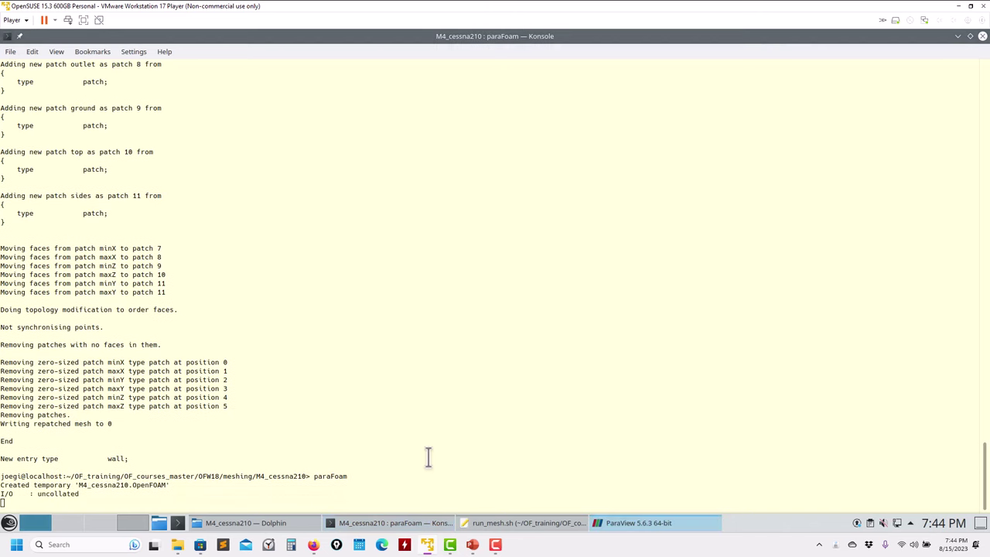
pyautogui.click(41, 284)
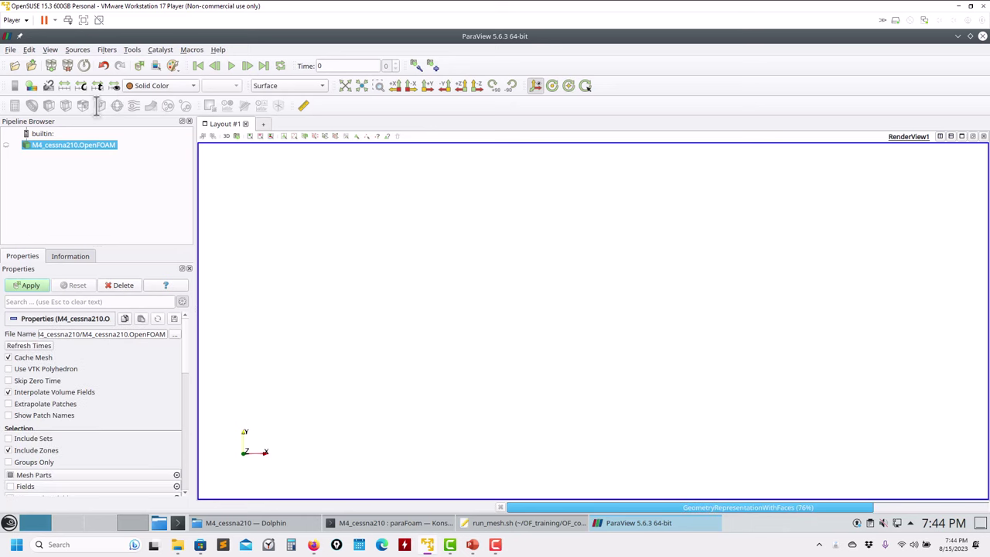
# Slice the newly converted mesh with a plane normal to Y and hide the plane outline
pyautogui.click(66, 105)
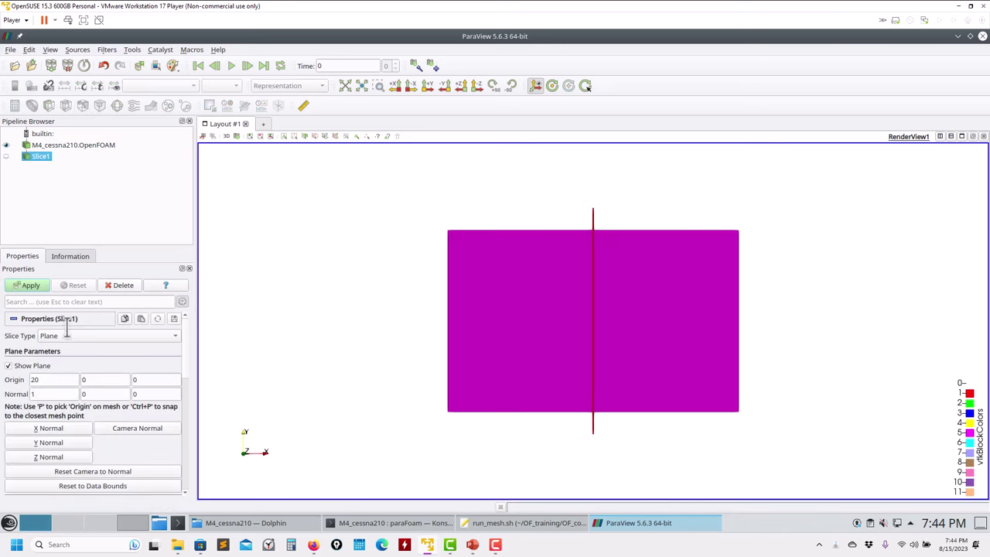
pyautogui.click(34, 442)
pyautogui.click(24, 285)
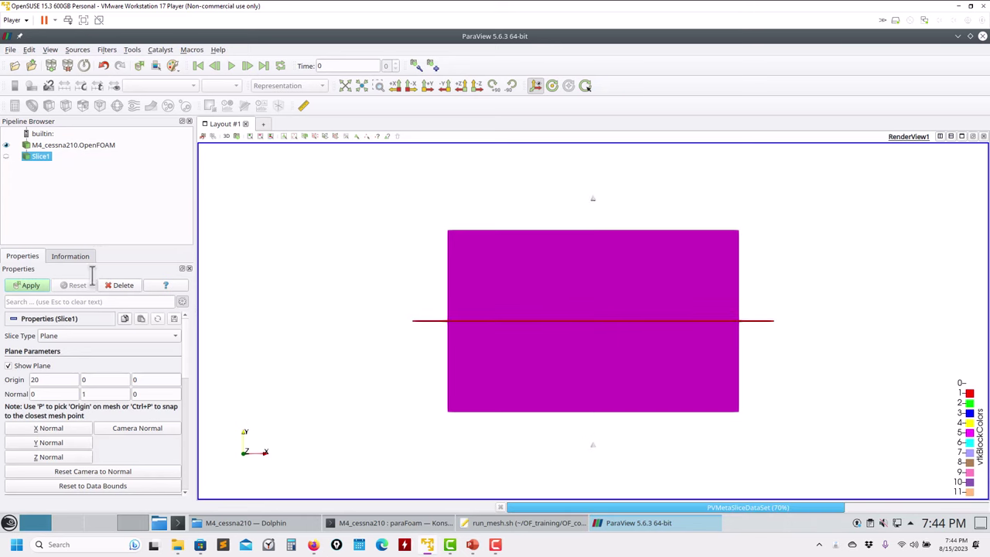
pyautogui.click(9, 365)
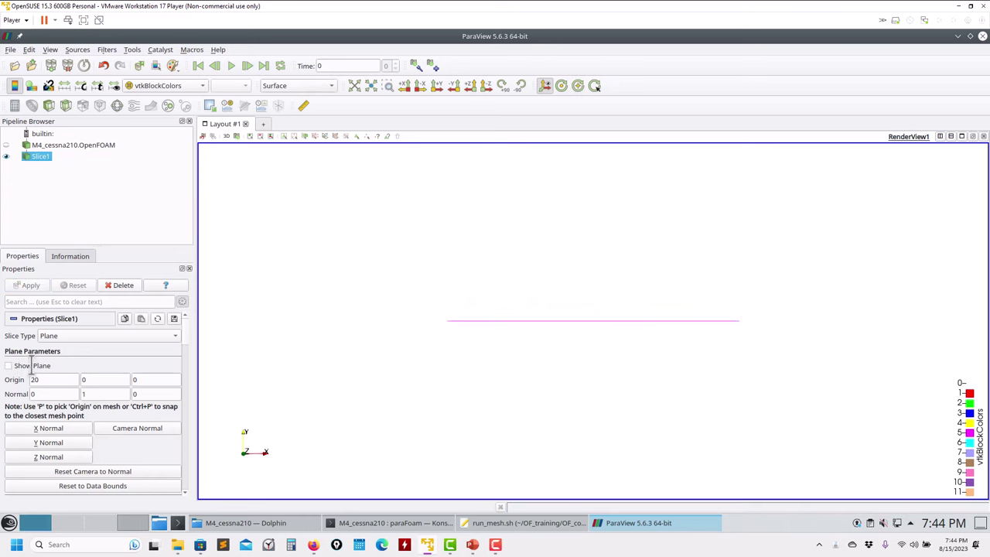
# Turn the slice to face the view and show it as Surface With Edges
pyautogui.moveTo(294, 303); pyautogui.dragTo(180, 410)
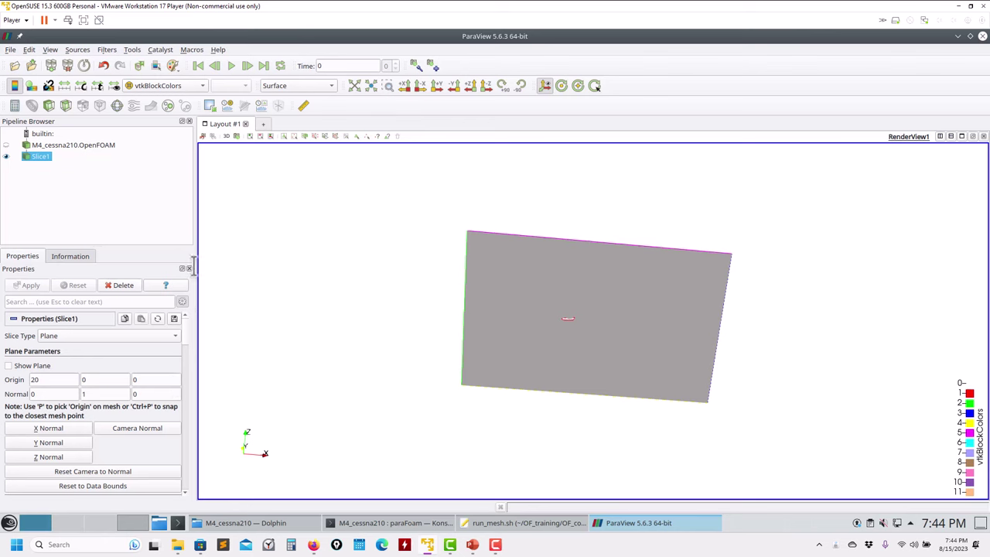
pyautogui.click(298, 85)
pyautogui.click(286, 115)
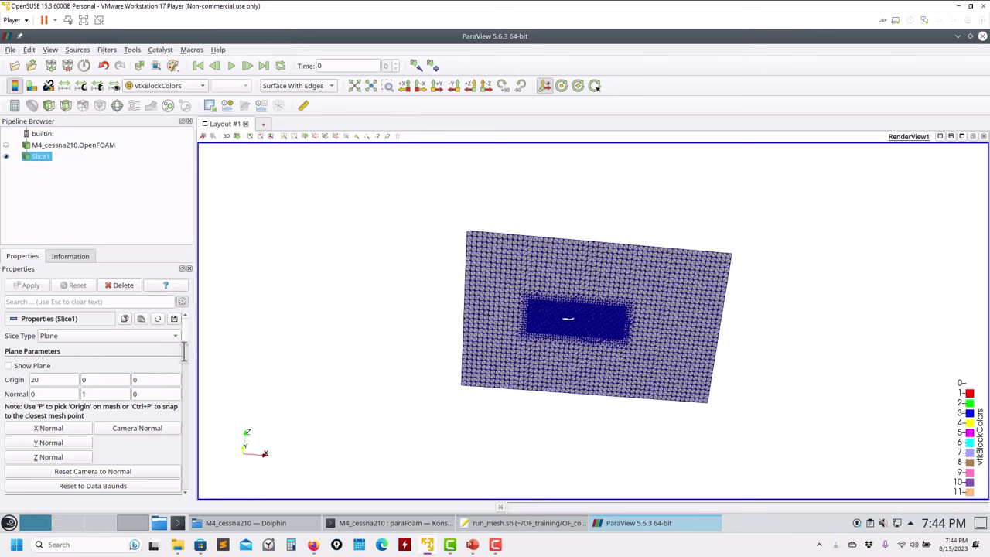
# Turn on Crinkle slice for the boundary-layer mesh's slice, apply it, and inspect the cells around the aircraft
pyautogui.scroll(-3, 187, 324)
pyautogui.click(28, 422)
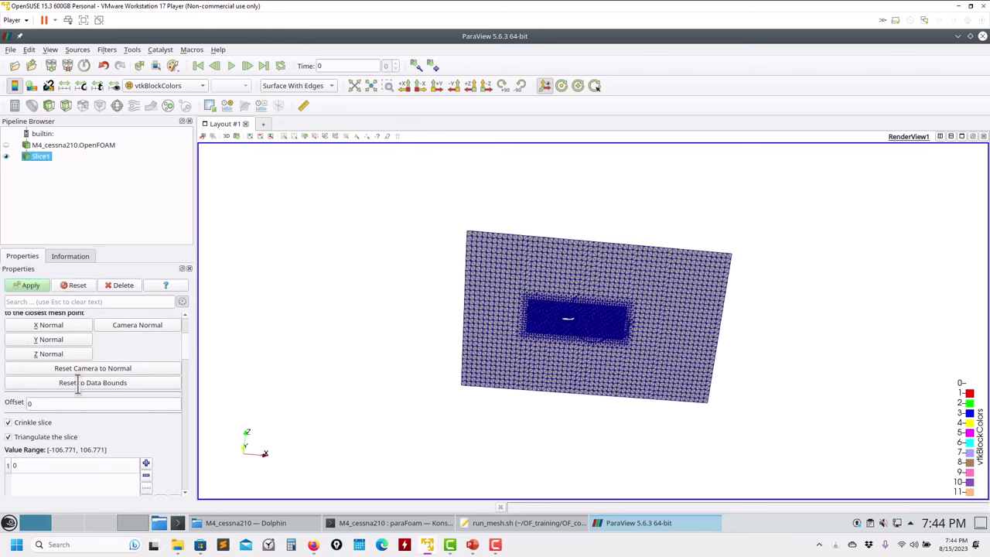
pyautogui.click(31, 285)
pyautogui.scroll(5, 538, 362)
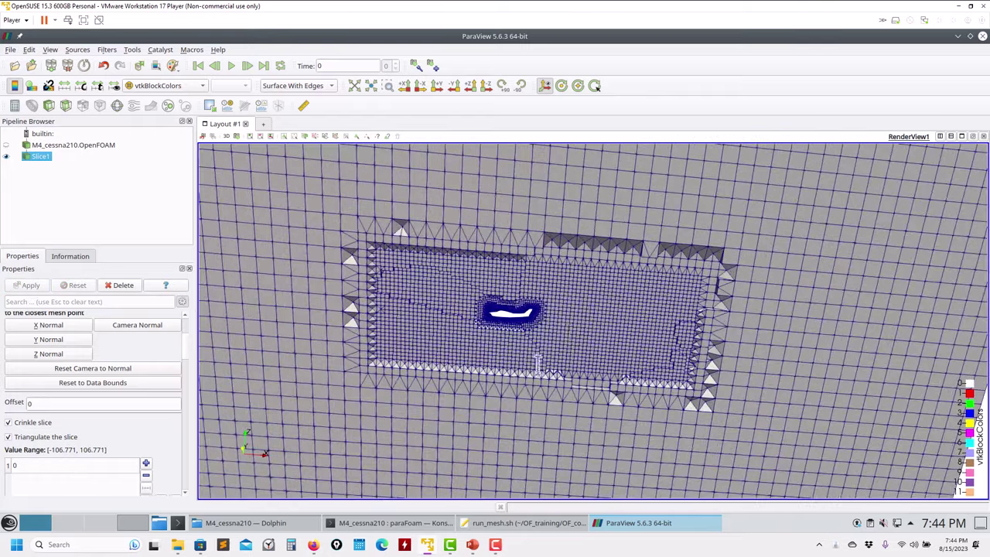
pyautogui.scroll(5, 544, 333)
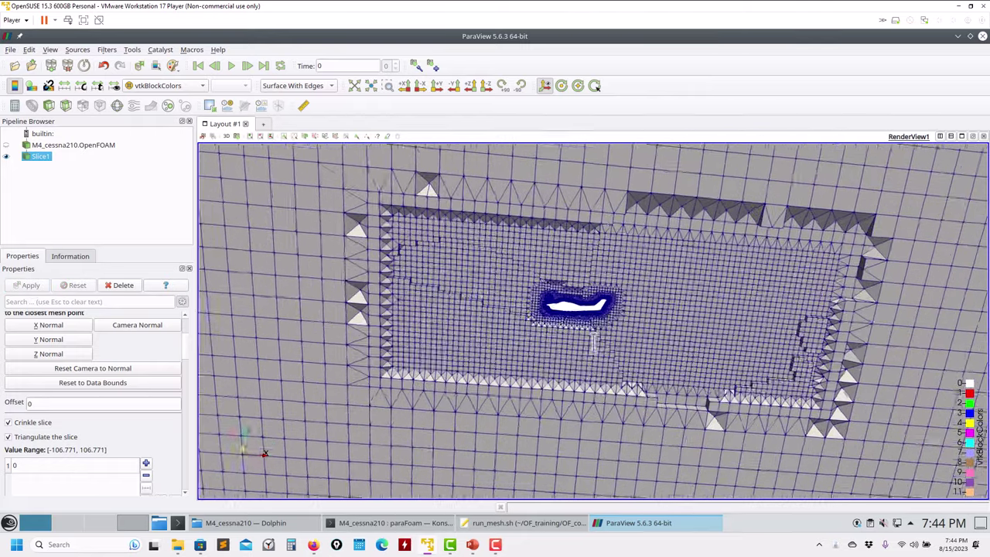
pyautogui.scroll(5, 584, 378)
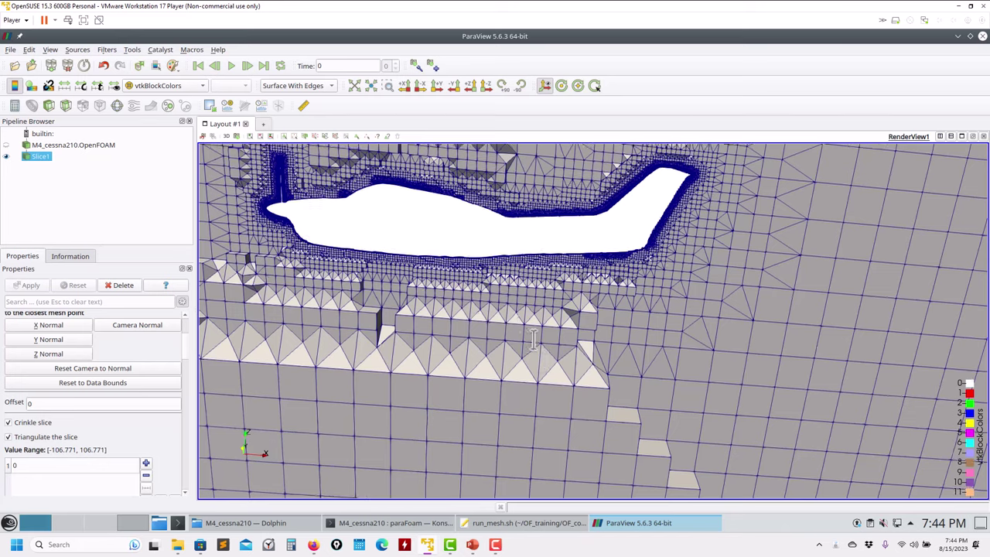
# Examine the inflation-layer cells of the crinkled slice along the upper fuselage and where the layer collapses locally
pyautogui.scroll(5, 534, 329)
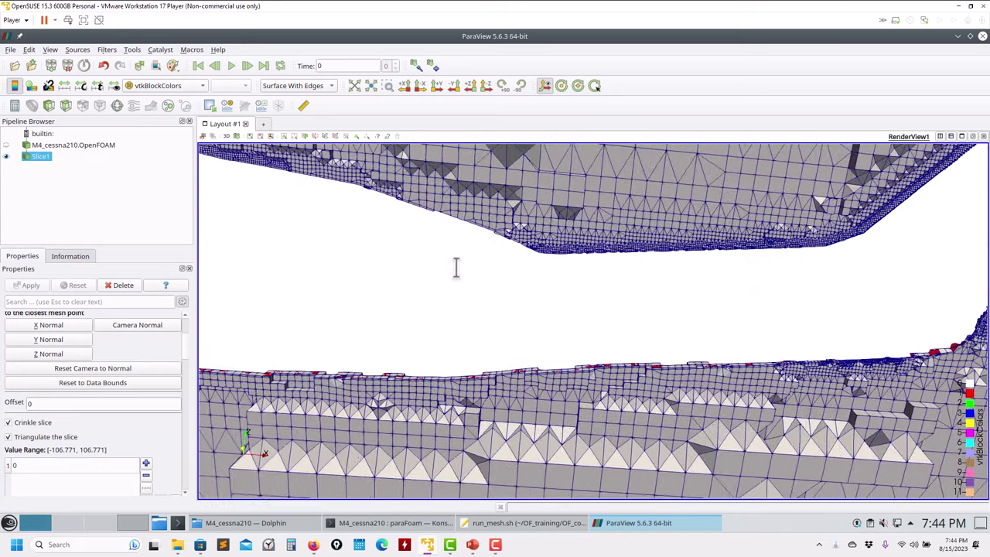
pyautogui.scroll(5, 586, 354)
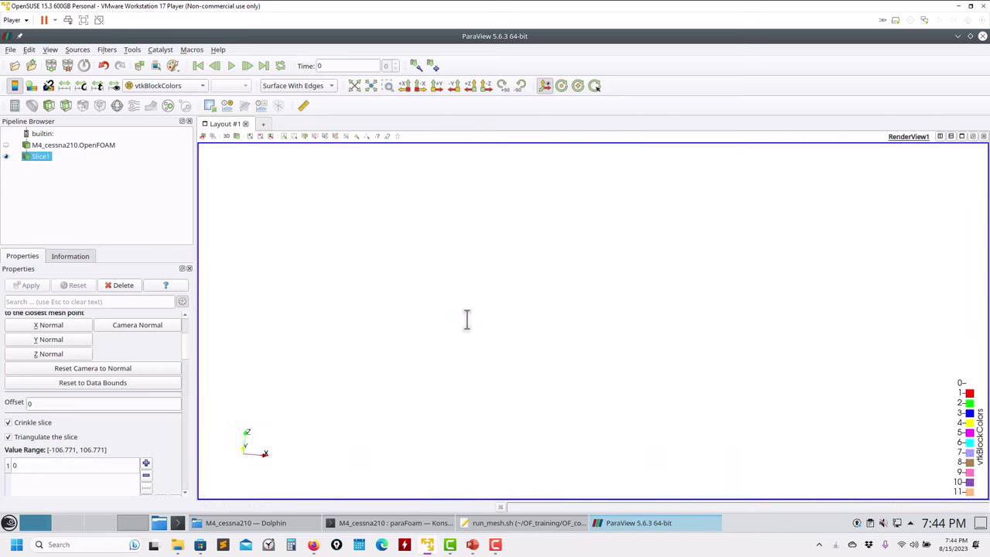
pyautogui.scroll(-3, 469, 313)
pyautogui.scroll(1, 474, 307)
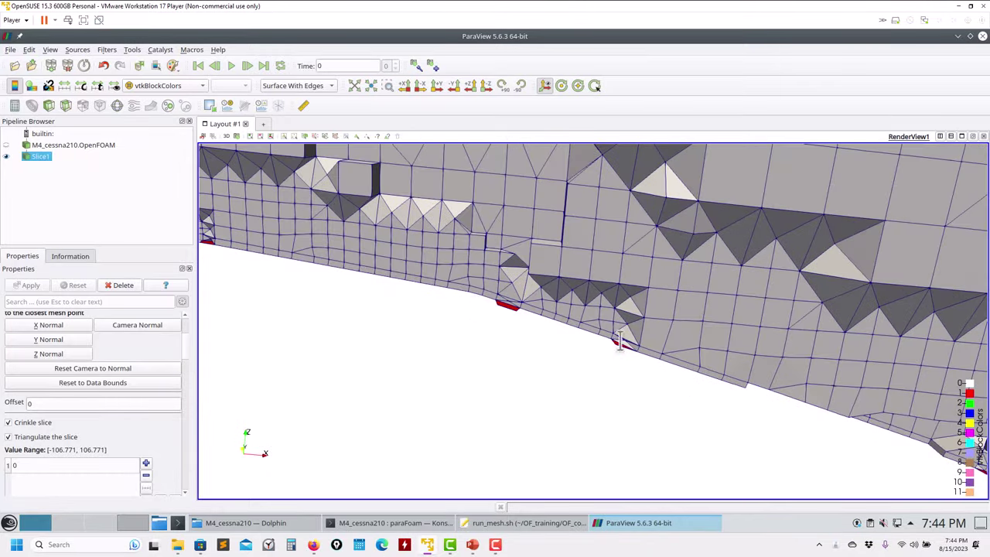
pyautogui.scroll(-5, 552, 347)
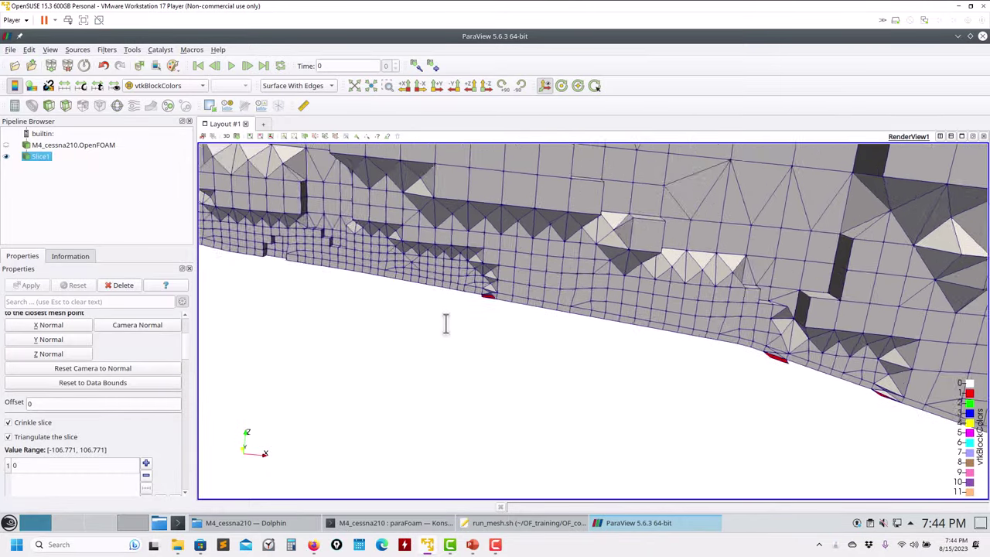
pyautogui.moveTo(584, 348); pyautogui.dragTo(507, 287)
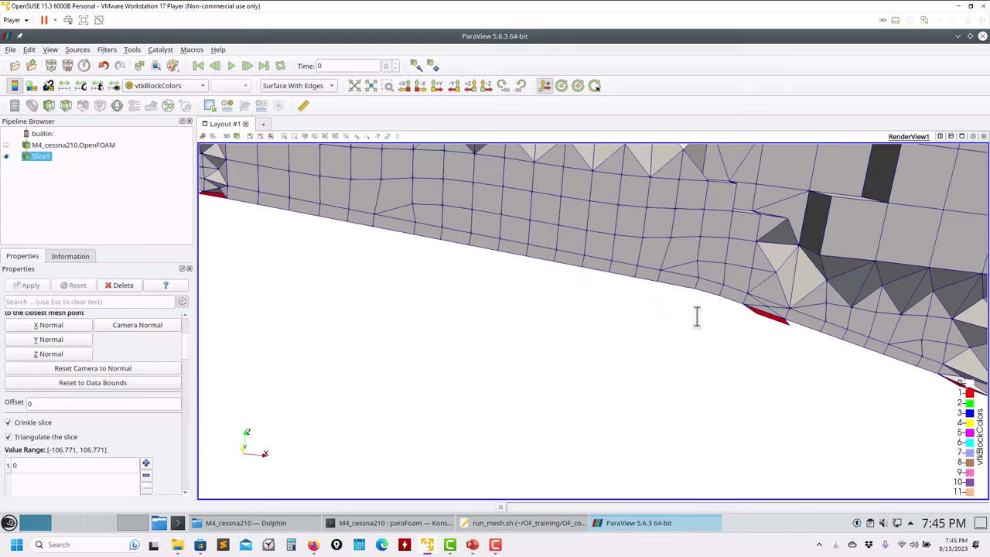
pyautogui.moveTo(681, 314); pyautogui.dragTo(634, 310)
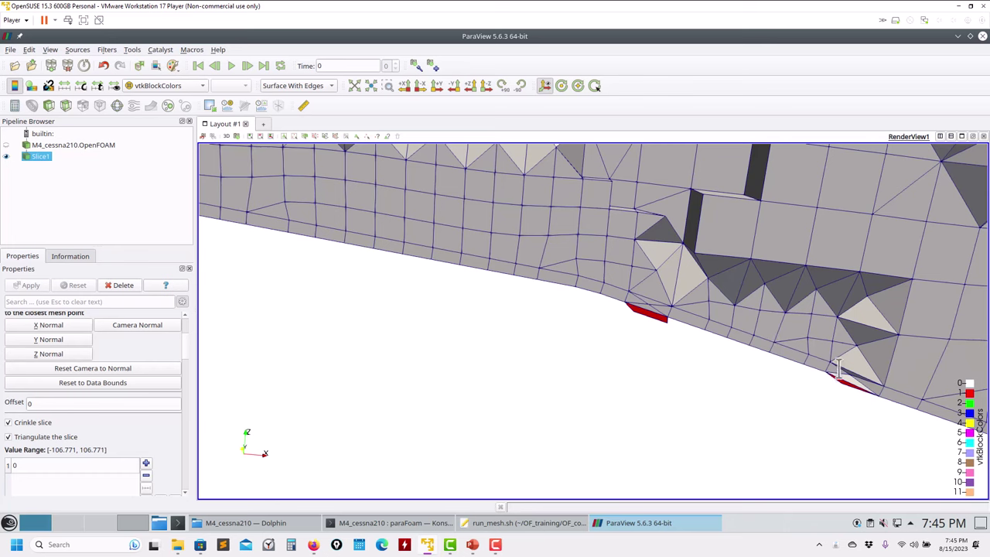
pyautogui.moveTo(284, 249); pyautogui.dragTo(851, 242)
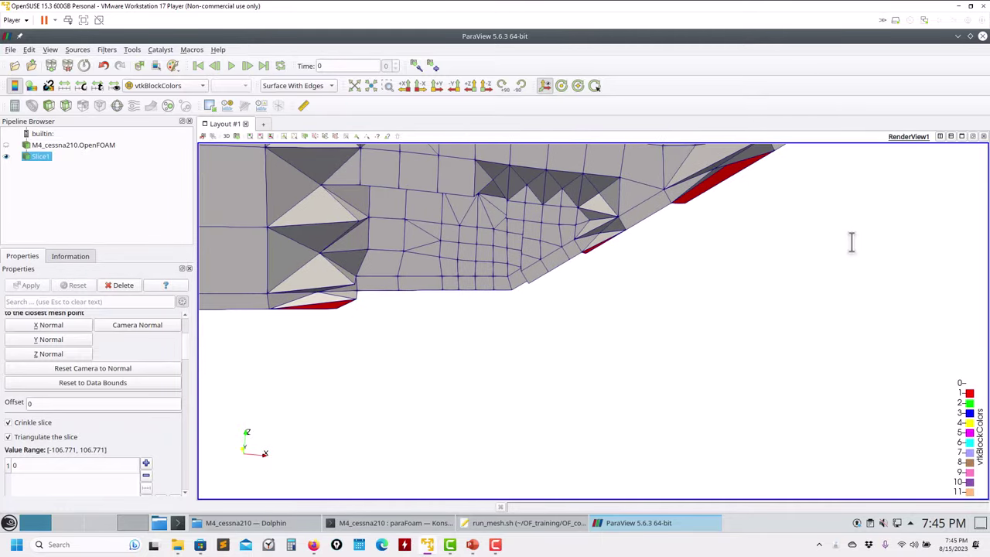
pyautogui.moveTo(605, 280); pyautogui.dragTo(682, 252)
# Examine the boundary-layer cells around the aircraft's nose and propeller gap, and the slice around the whole fuselage
pyautogui.scroll(4, 558, 303)
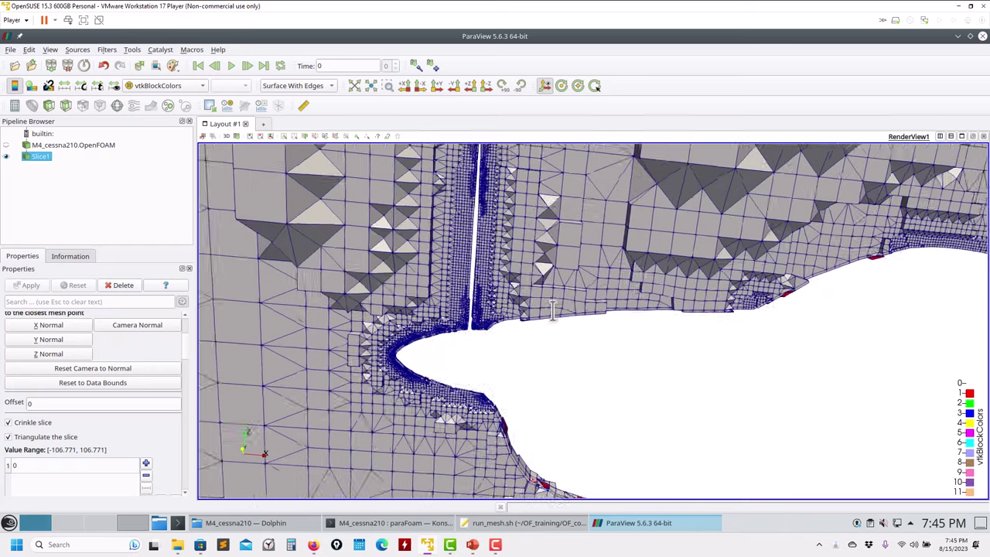
pyautogui.scroll(3, 519, 328)
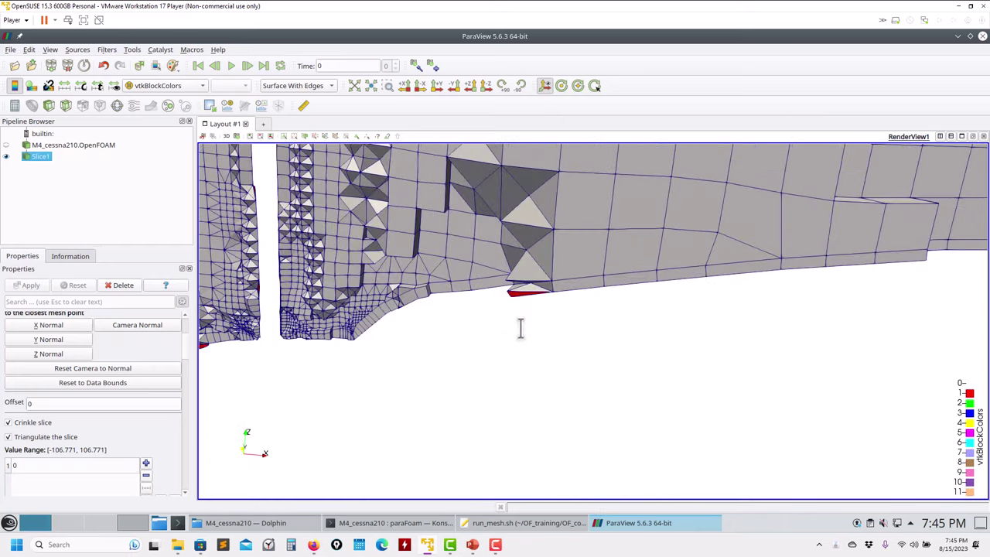
pyautogui.scroll(-3, 471, 338)
pyautogui.scroll(4, 488, 338)
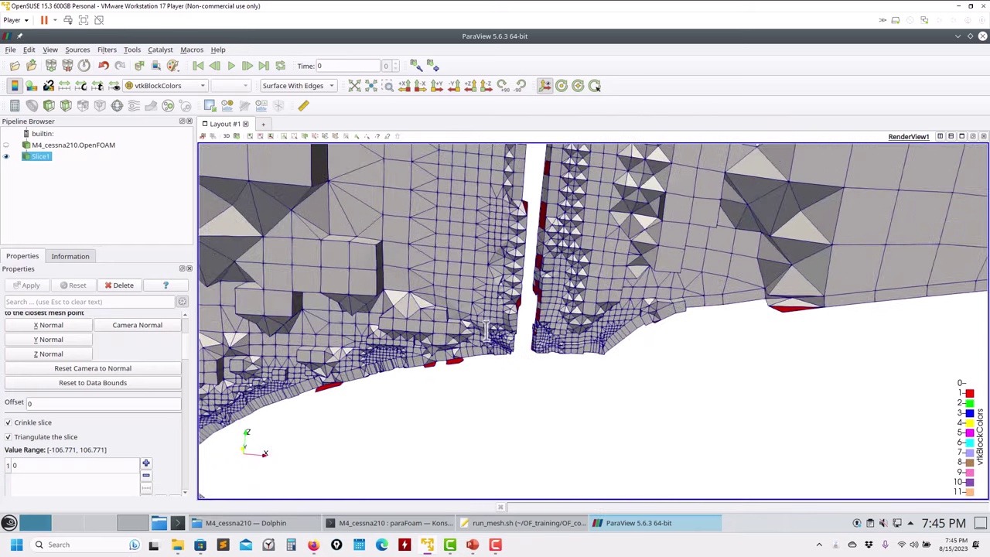
pyautogui.scroll(-3, 504, 336)
pyautogui.scroll(-2, 508, 331)
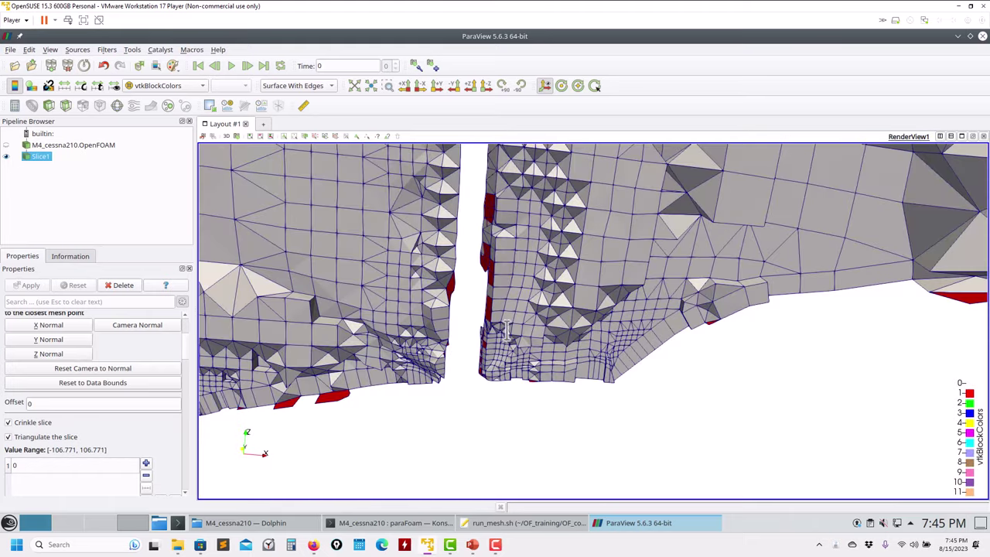
pyautogui.scroll(-5, 812, 319)
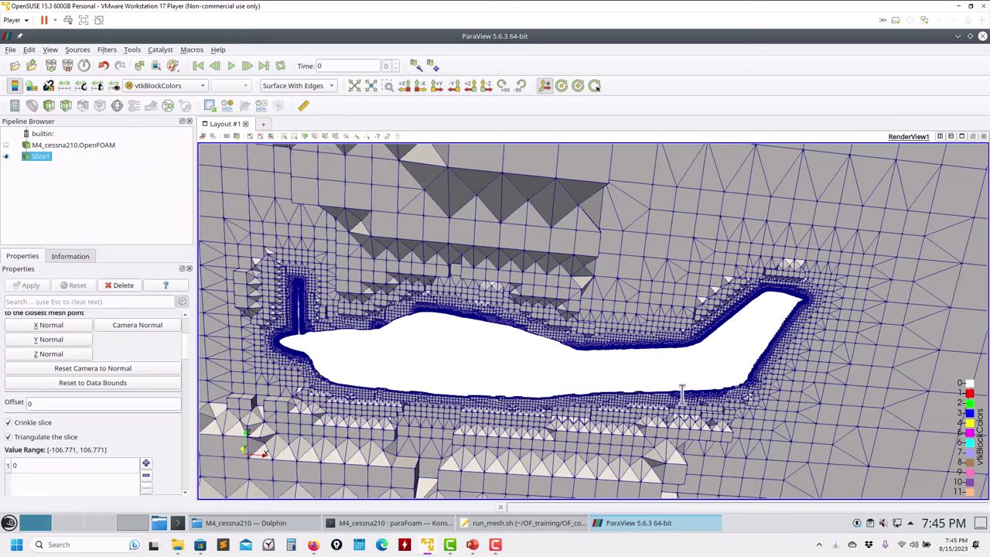
pyautogui.scroll(3, 682, 393)
# Switch to PowerPoint to consult the Tutorial 4 slide about having no inflation layer, and return to the virtual machine
pyautogui.moveTo(529, 522)
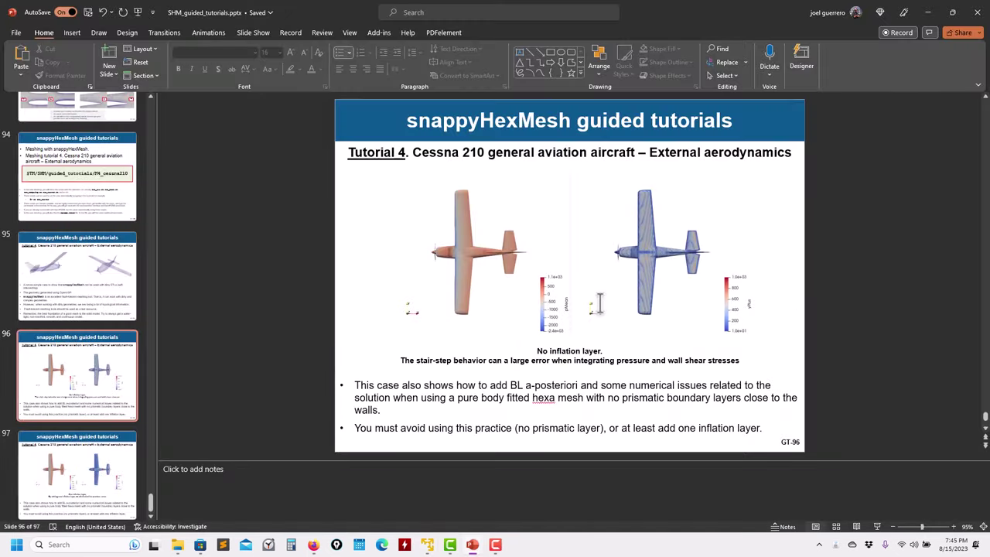
pyautogui.scroll(-1, 600, 304)
pyautogui.click(931, 12)
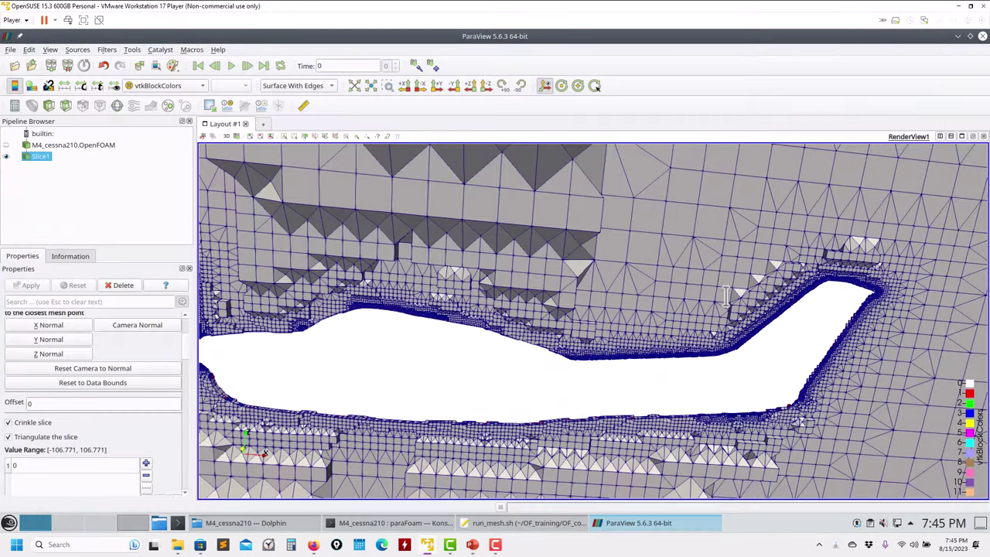
# Close ParaView, clear the terminal and list the contents of the M4_cessna210 case folder
pyautogui.scroll(2, 710, 303)
pyautogui.click(981, 36)
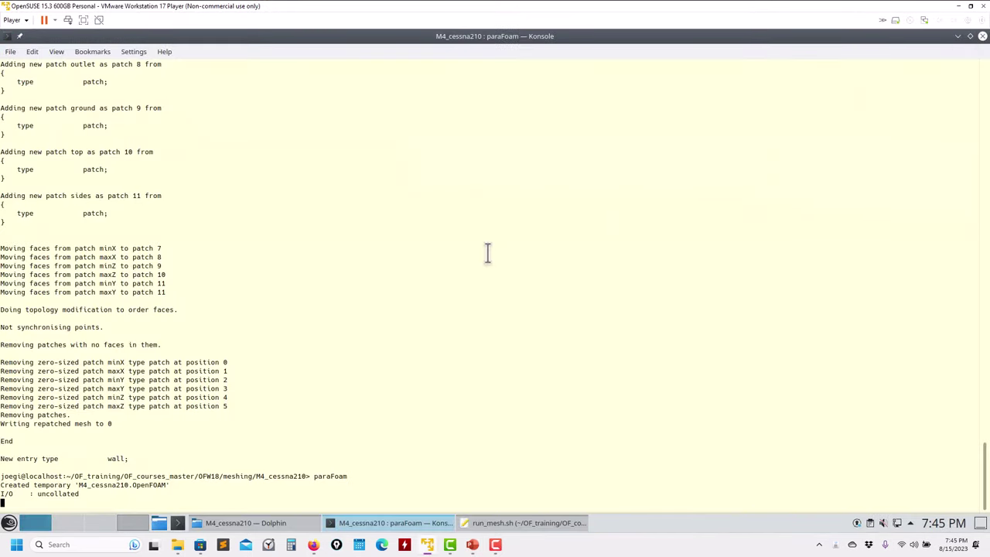
pyautogui.write('clear')
pyautogui.press('Return')
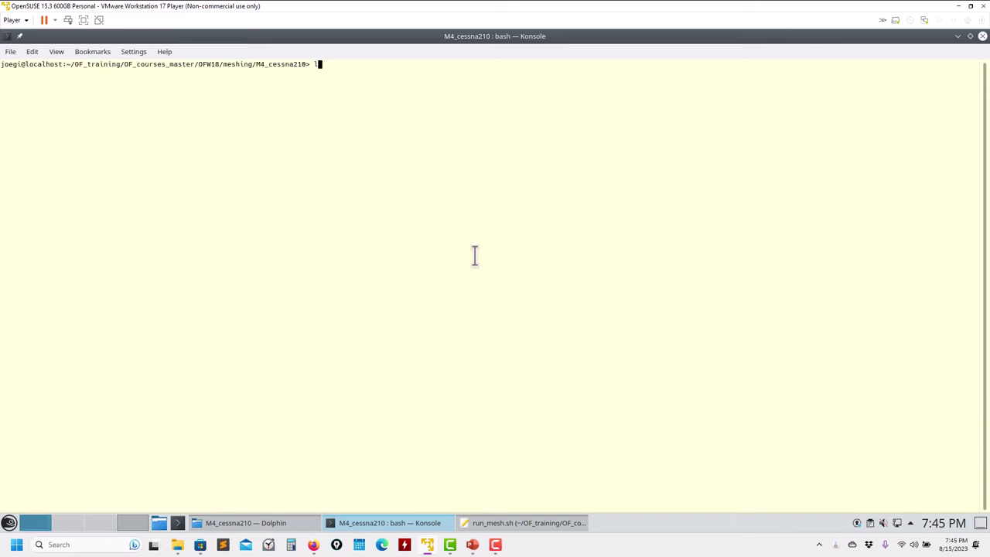
pyautogui.write('ls')
pyautogui.press('Return')
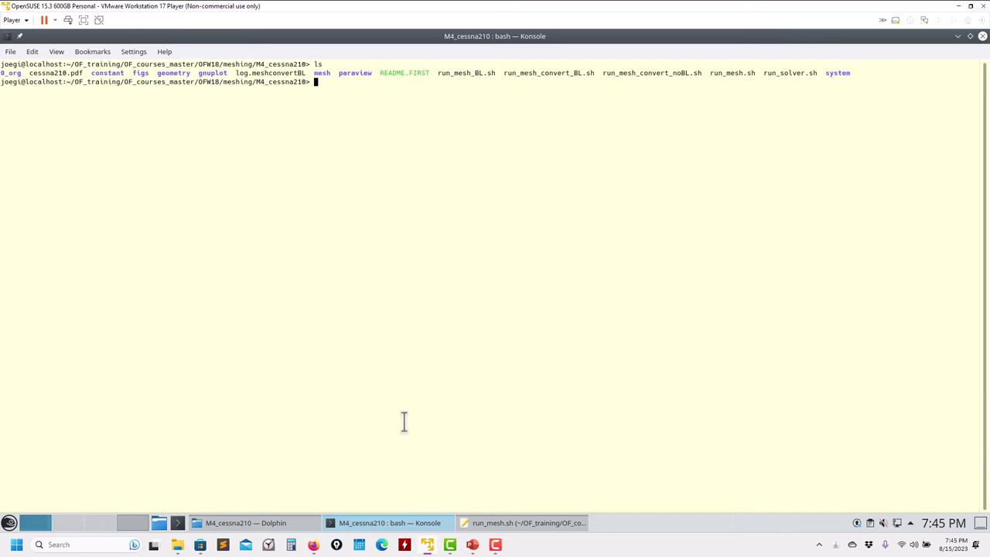
# Open snappyHexMeshDict_BL from the case's system folder with Text Editor and review its settings
pyautogui.click(272, 523)
pyautogui.click(573, 112)
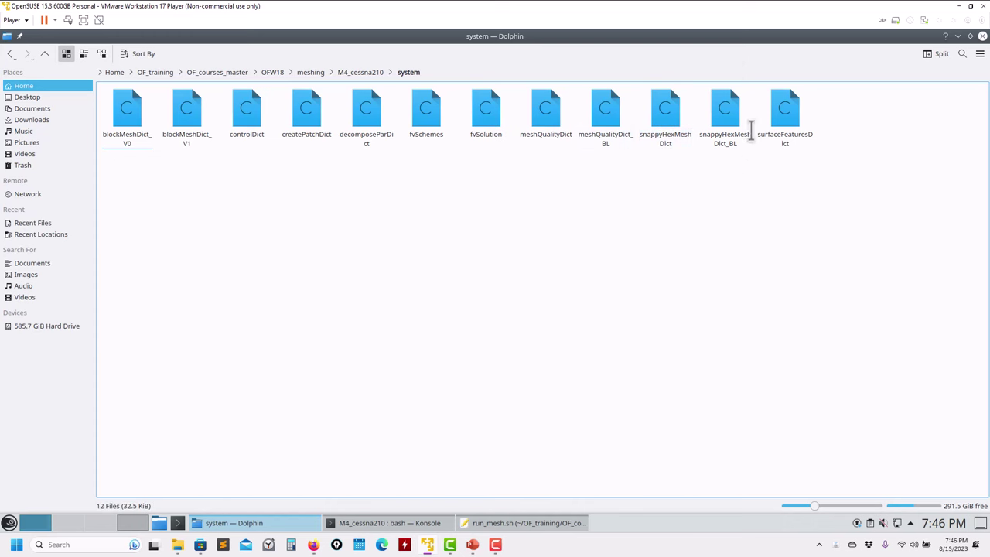
pyautogui.rightClick(725, 106)
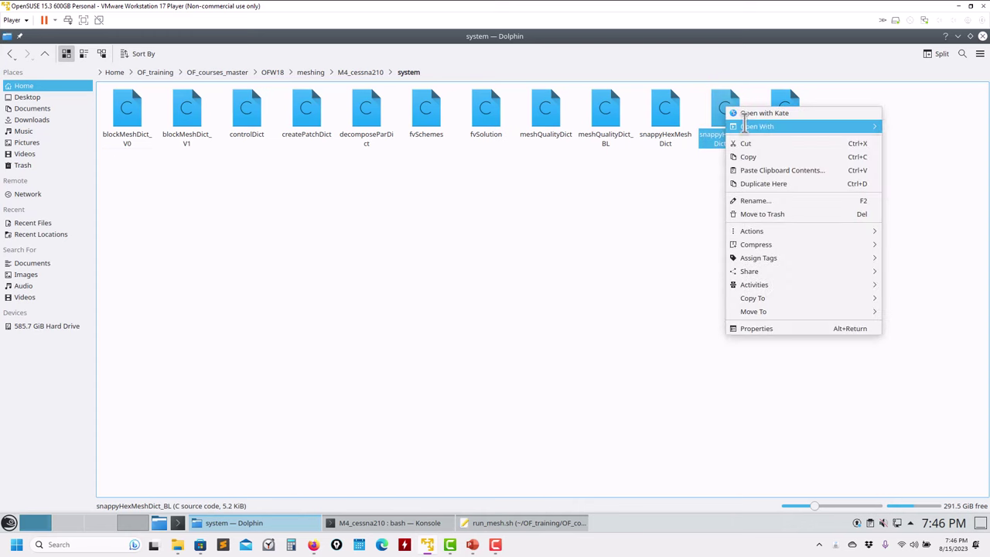
pyautogui.moveTo(763, 126)
pyautogui.click(913, 166)
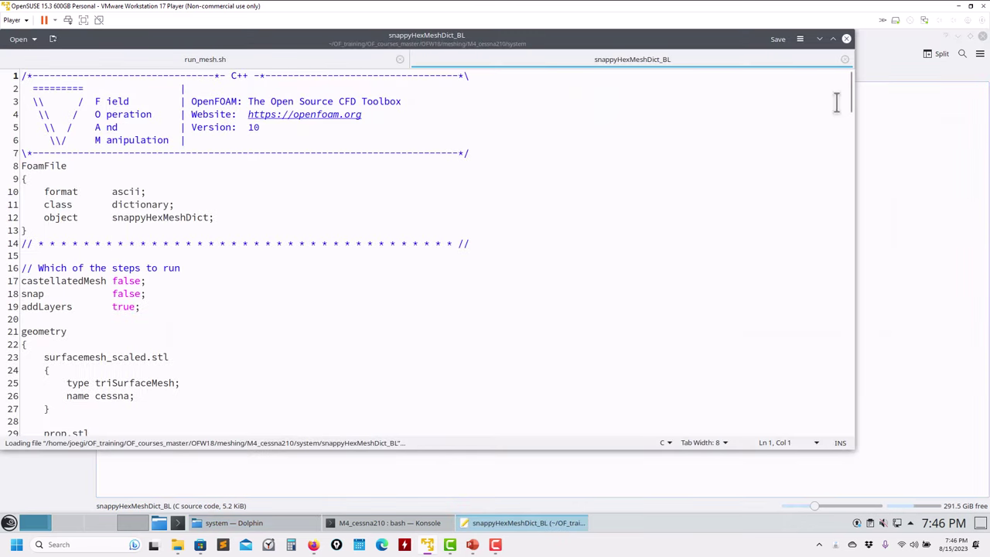
pyautogui.moveTo(851, 88); pyautogui.dragTo(816, 350)
pyautogui.click(934, 267)
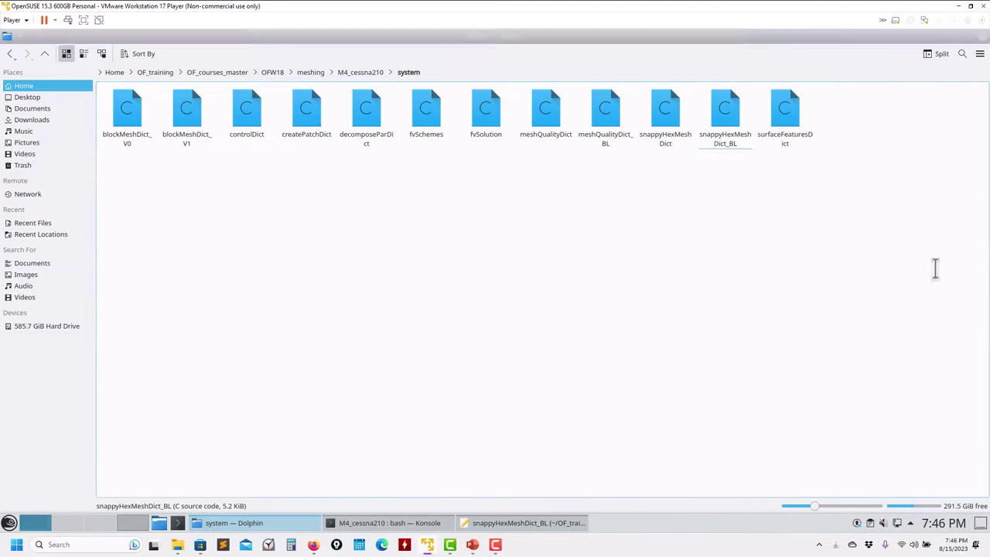
# Open snappyHexMeshDict with Text Editor and check which meshing steps are enabled
pyautogui.rightClick(676, 113)
pyautogui.moveTo(719, 131)
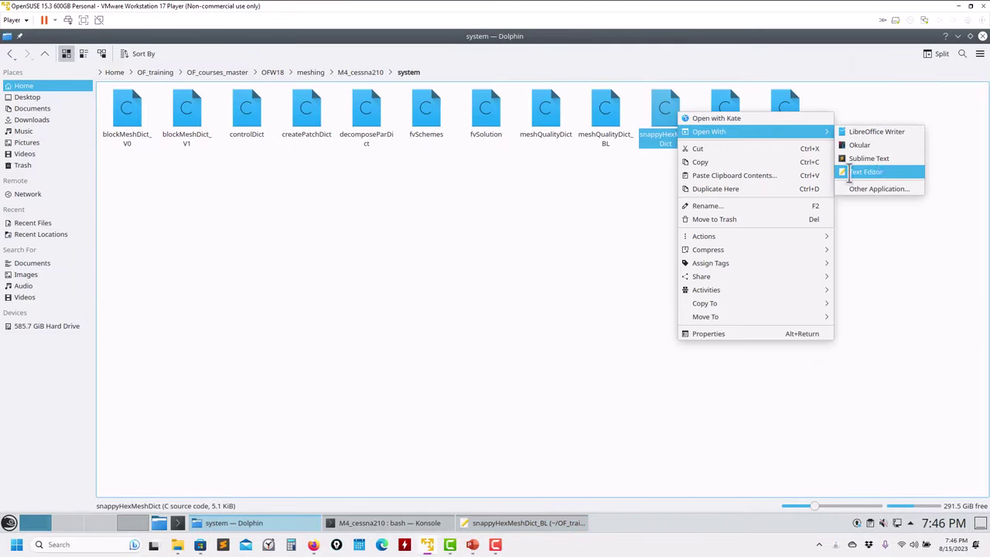
pyautogui.click(866, 171)
pyautogui.scroll(6, 171, 194)
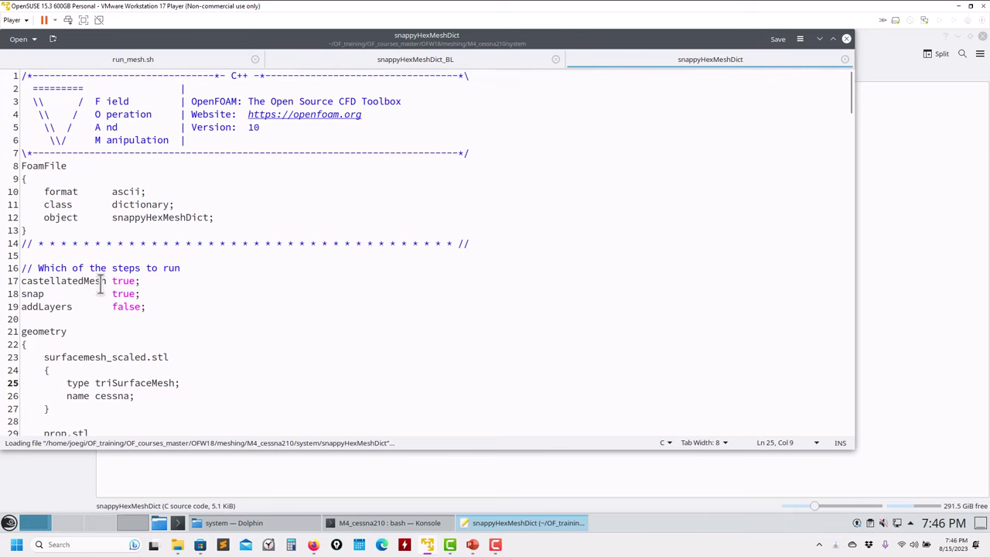
pyautogui.click(913, 210)
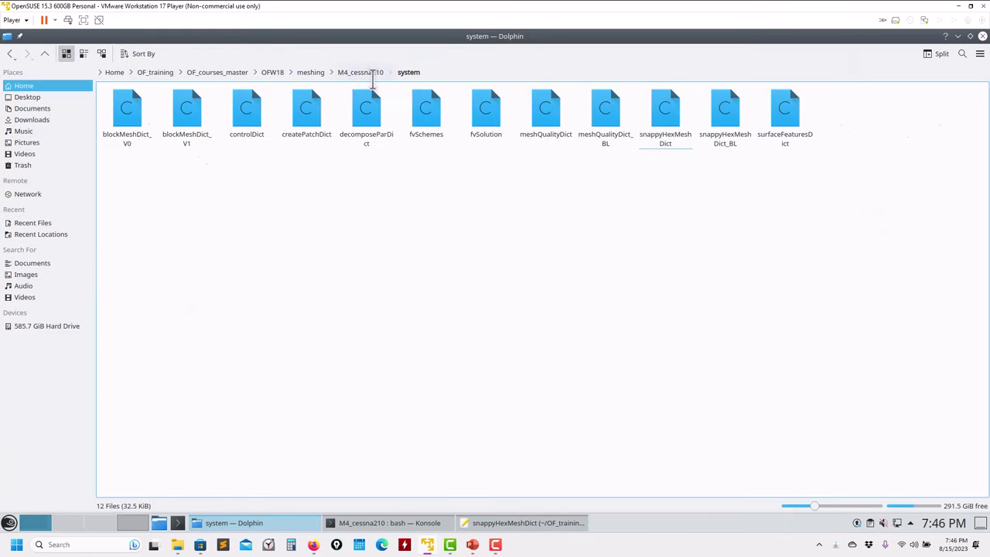
# Go back to the M4_cessna210 folder and open run_mesh_BL.sh with Text Editor
pyautogui.click(372, 72)
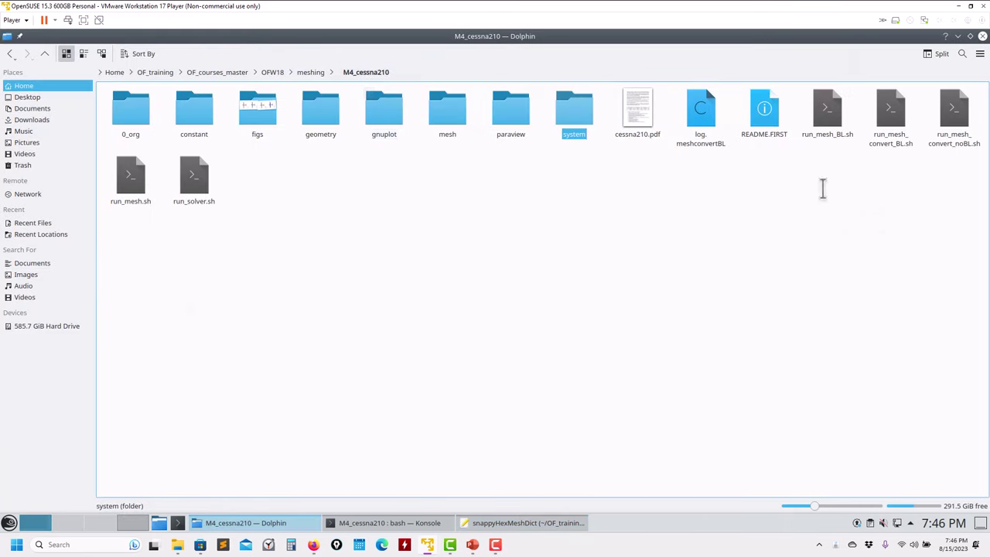
pyautogui.rightClick(824, 108)
pyautogui.moveTo(854, 128)
pyautogui.click(776, 166)
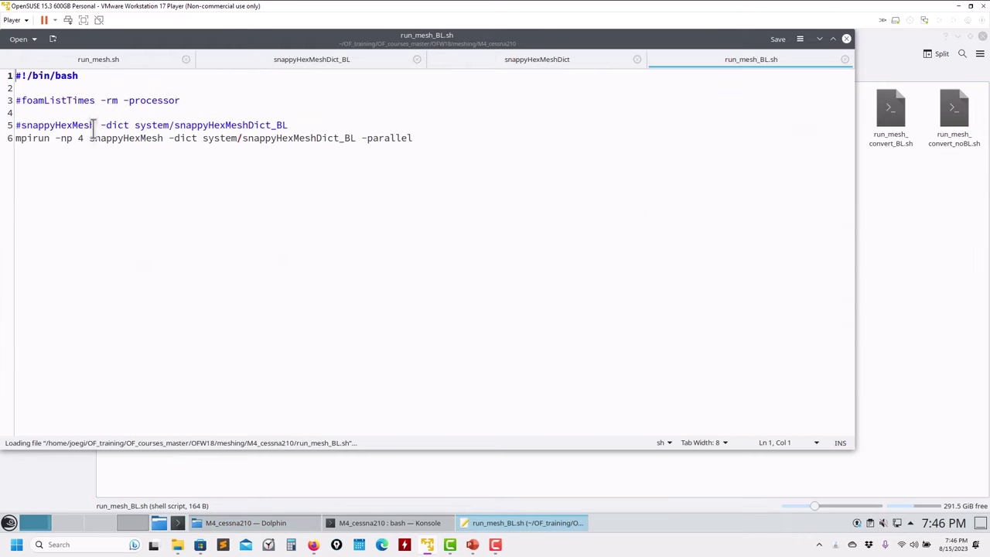
# Uncomment the serial snappyHexMesh command in run_mesh_BL.sh, restore its comment mark and save the script
pyautogui.click(21, 124)
pyautogui.press('BackSpace')
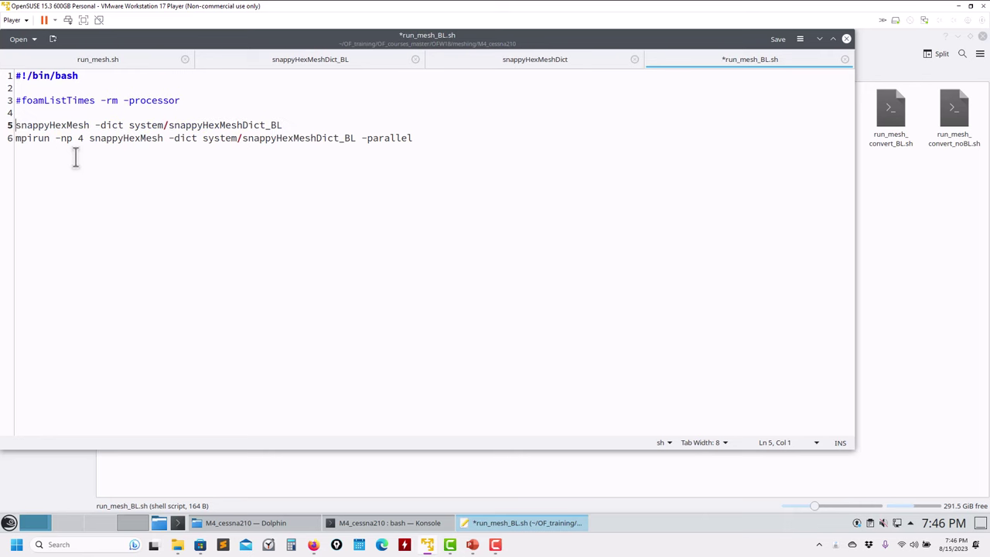
pyautogui.write('#')
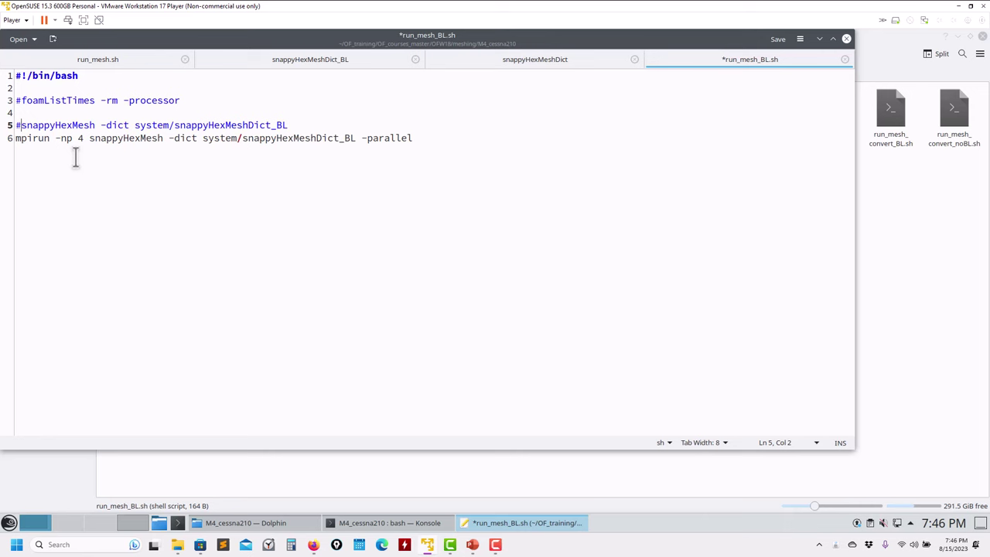
pyautogui.hotkey('ctrl', 's')
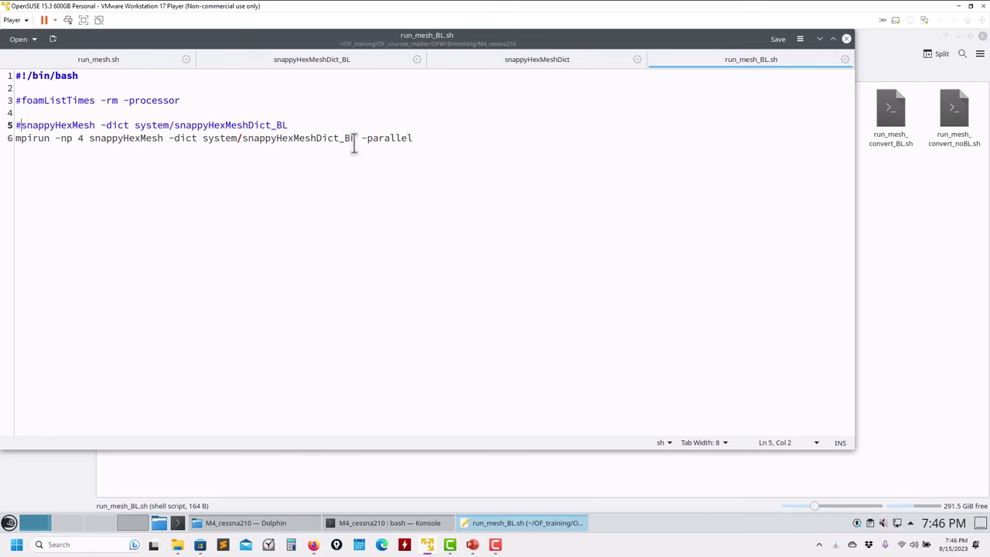
# Review the meshing commands in run_mesh.sh with Text Editor and highlight the mpirun snappyHexMesh line in run_mesh_BL.sh
pyautogui.click(873, 159)
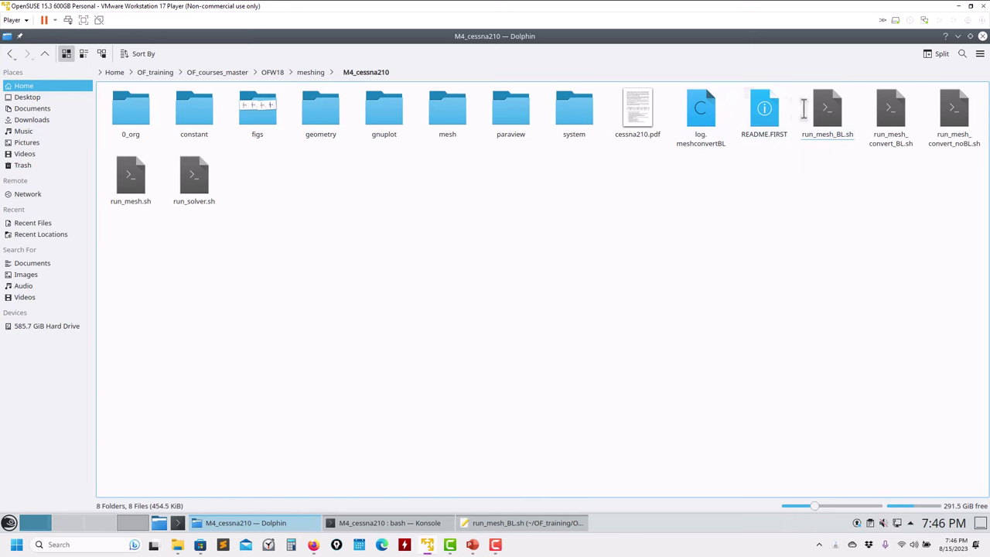
pyautogui.rightClick(129, 178)
pyautogui.moveTo(163, 199)
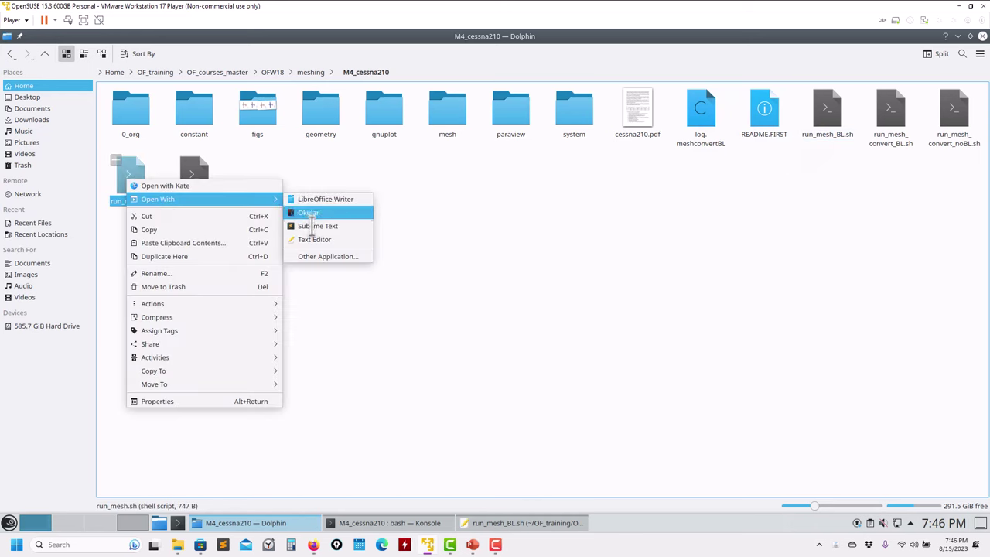
pyautogui.click(314, 239)
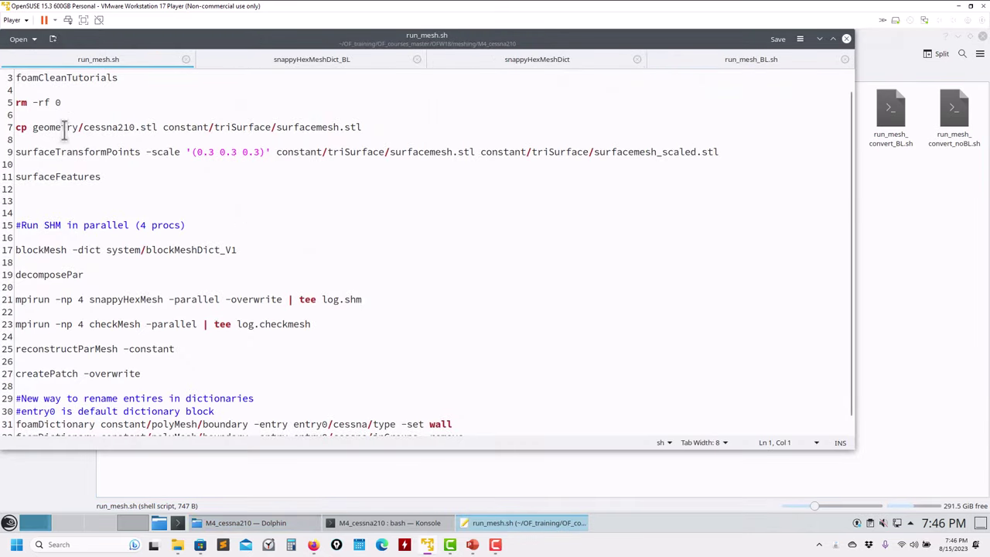
pyautogui.scroll(-1, 98, 162)
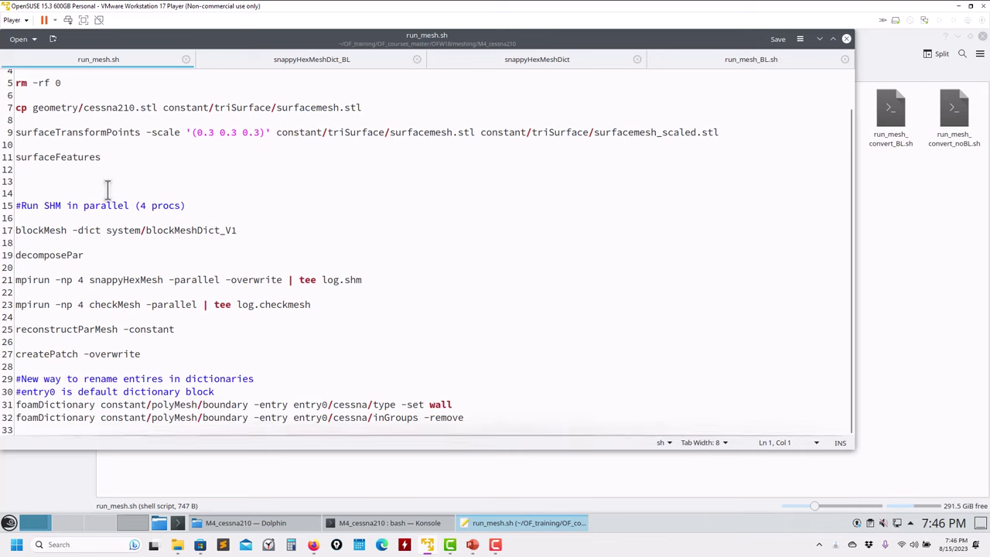
pyautogui.click(715, 60)
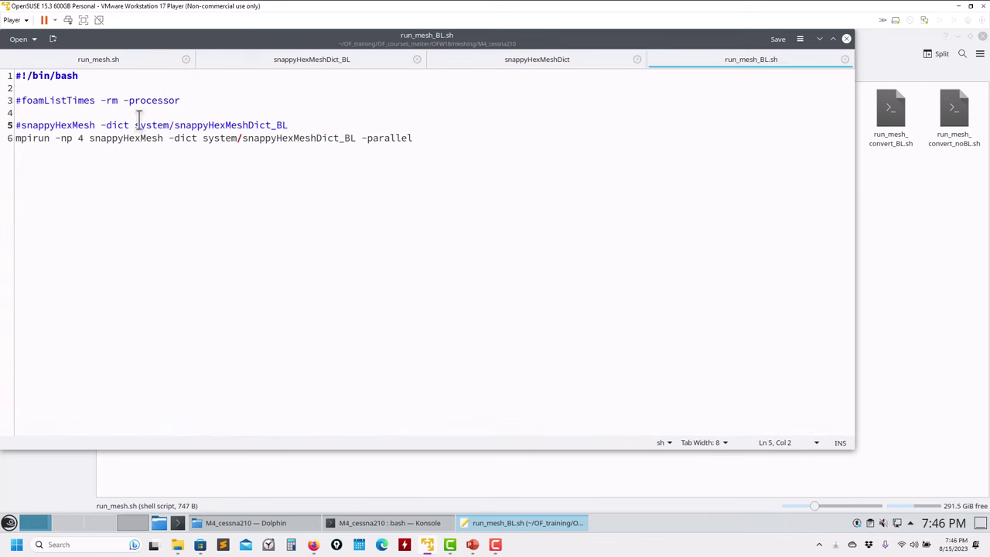
pyautogui.moveTo(415, 139); pyautogui.dragTo(3, 146)
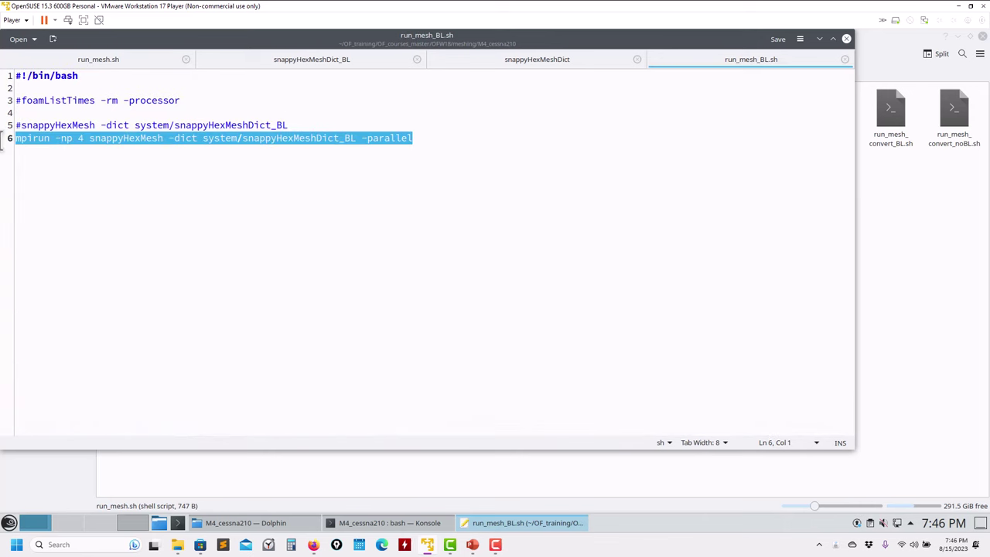
# Close Text Editor, and look through the dicehub welcome page in Microsoft Edge before minimizing it
pyautogui.click(846, 38)
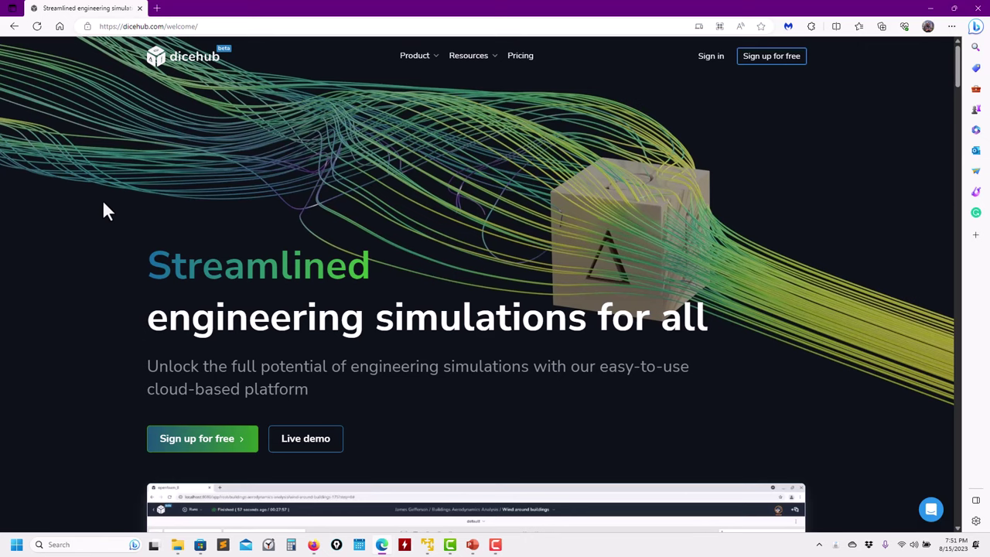
pyautogui.scroll(-15, 144, 270)
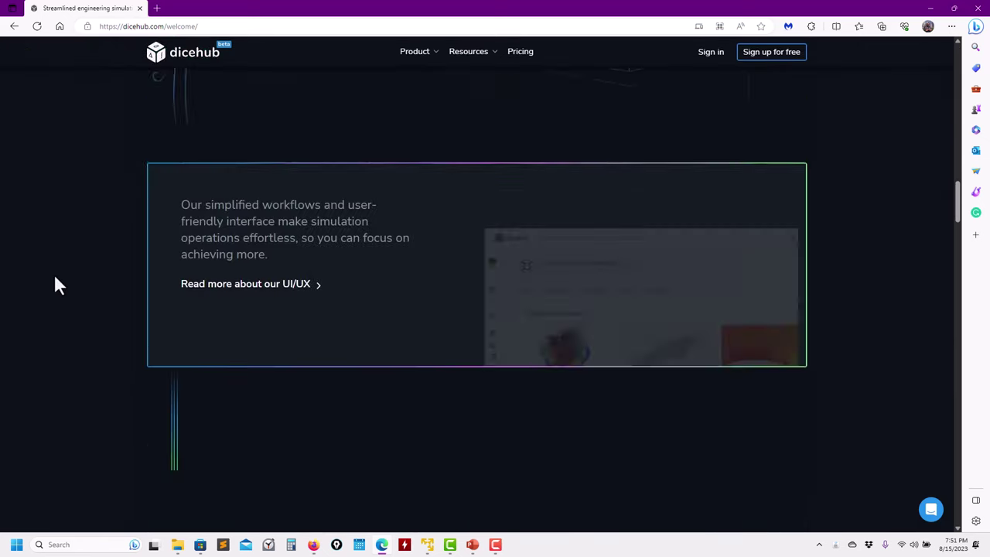
pyautogui.scroll(15, 54, 275)
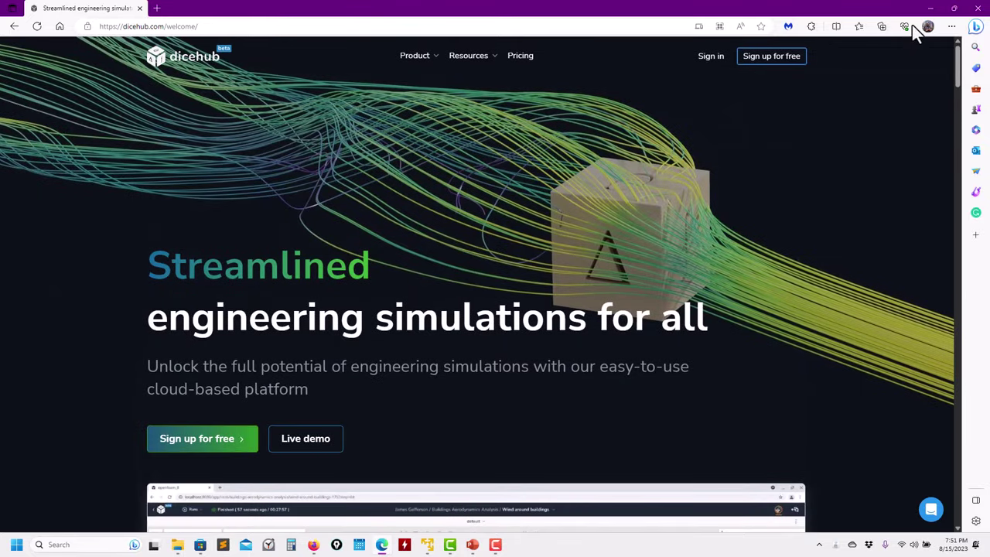
pyautogui.click(931, 7)
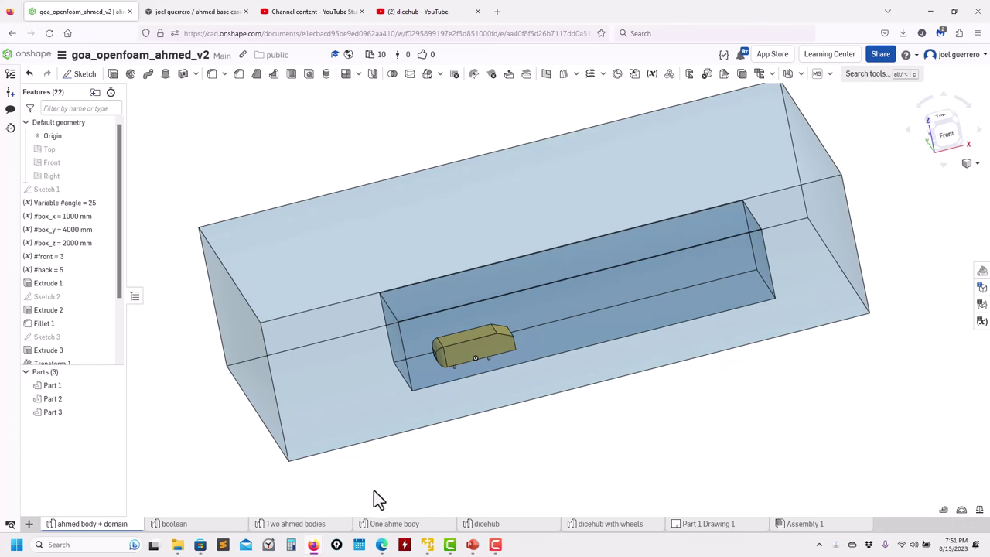
# Inspect the Ahmed body and its surrounding domain boxes in the goa_openfoam_ahmed_v2 Onshape document from several angles
pyautogui.hotkey('shift', '7')
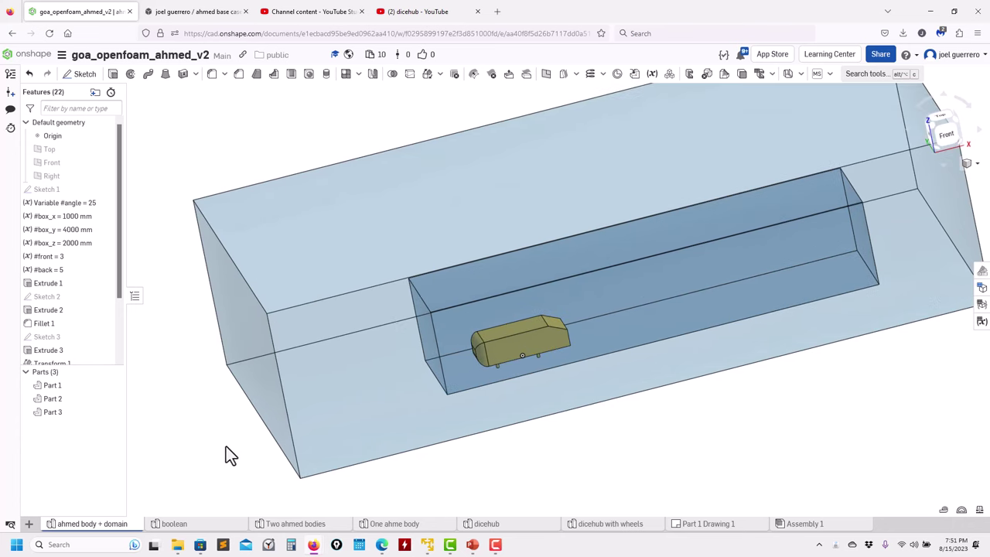
pyautogui.scroll(-3, 237, 458)
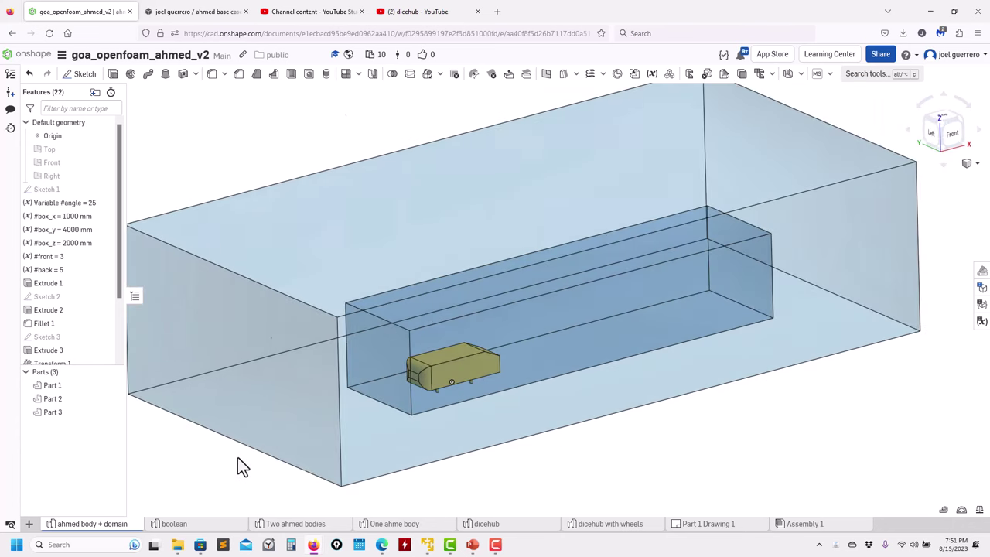
pyautogui.scroll(-2, 545, 454)
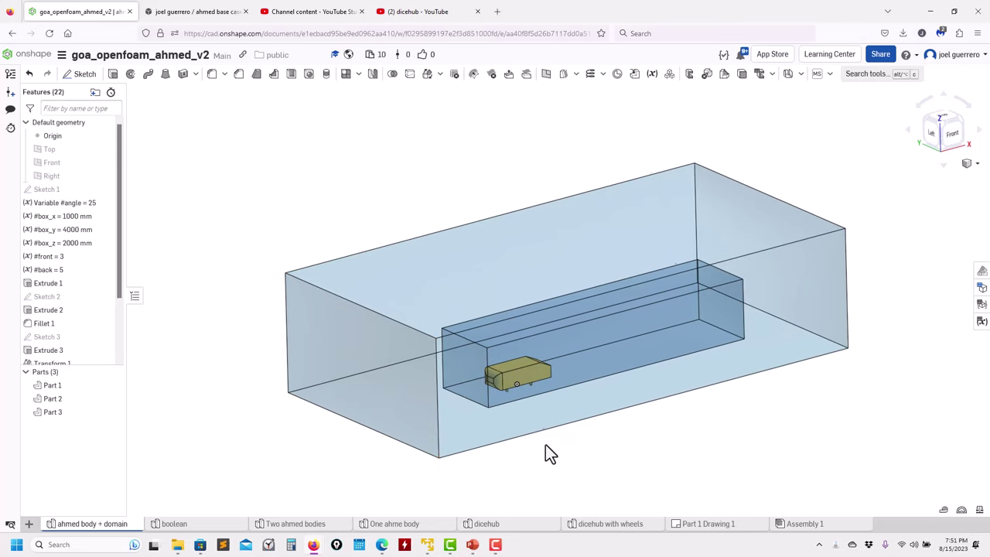
pyautogui.scroll(3, 248, 446)
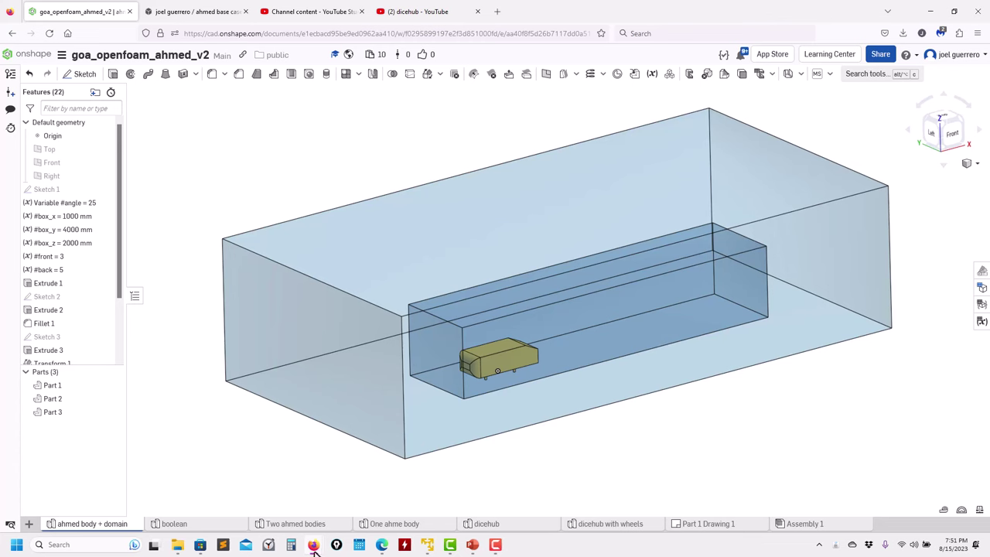
# Switch to dicehub, view the Mesher - Base case scene and browse the apps of the ahmed base case project
pyautogui.click(222, 9)
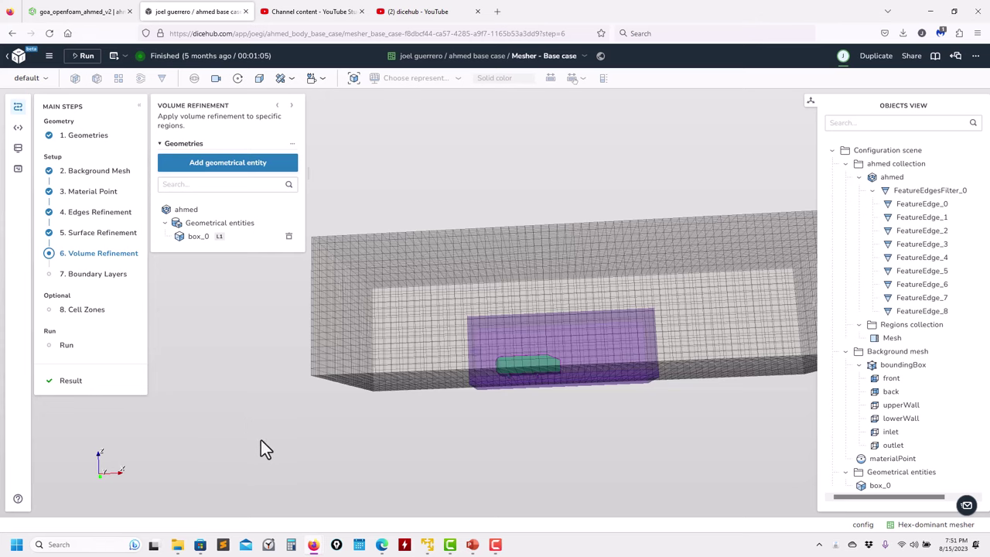
pyautogui.moveTo(263, 447); pyautogui.dragTo(203, 327)
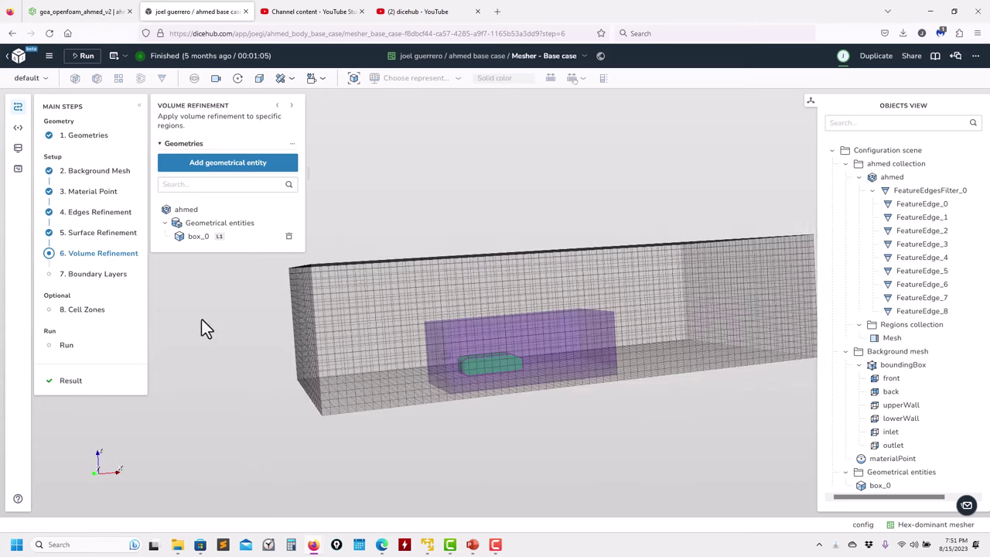
pyautogui.click(20, 62)
pyautogui.moveTo(217, 294)
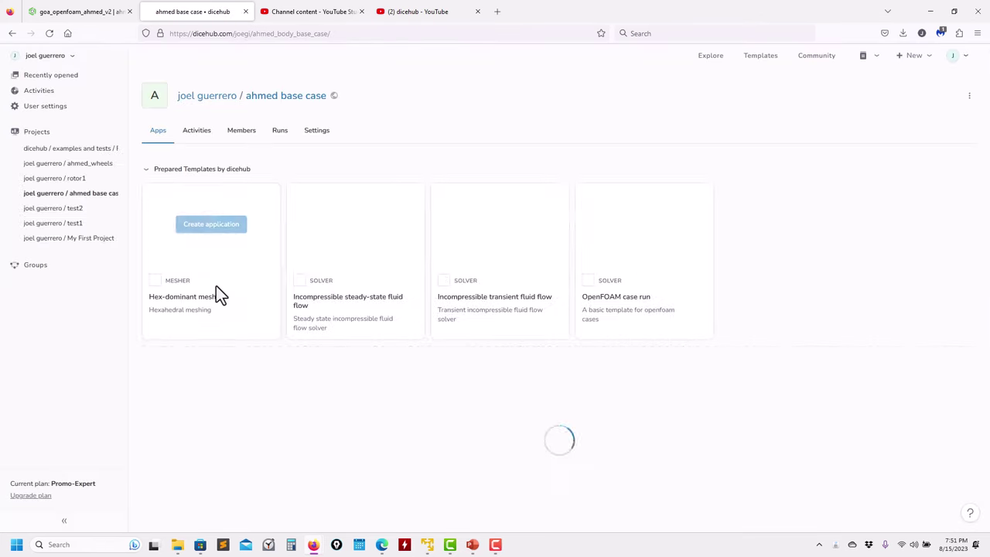
pyautogui.scroll(-1, 391, 341)
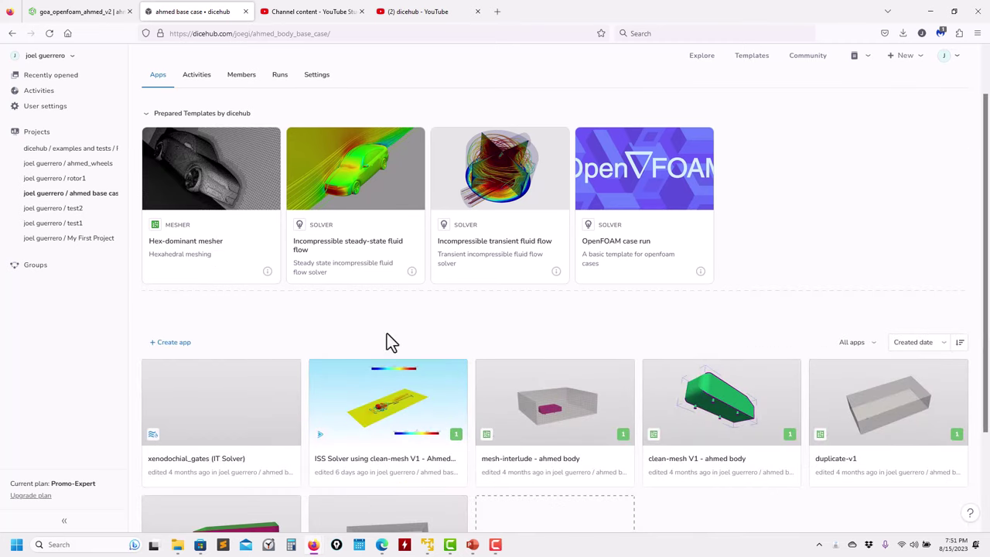
pyautogui.scroll(-2, 497, 341)
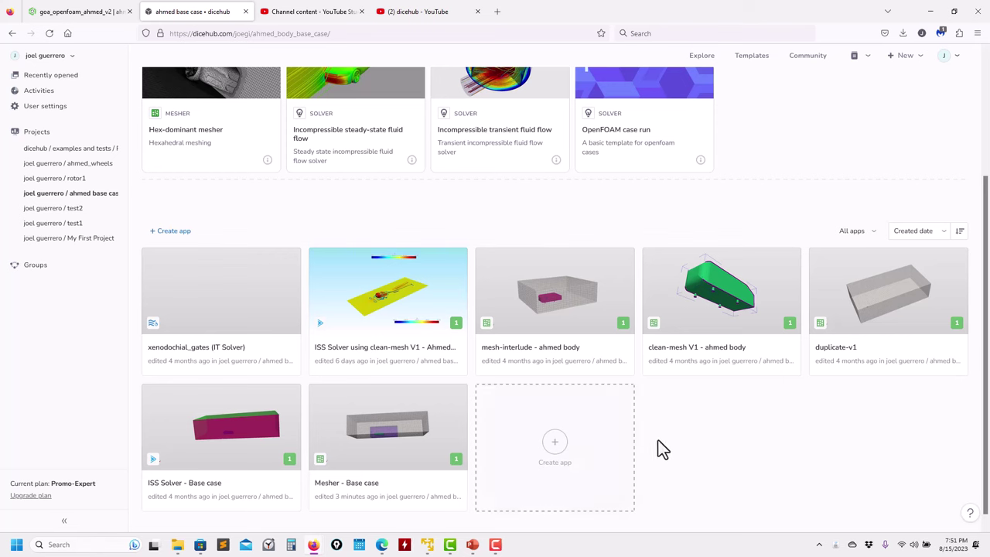
# Open the Mesher - Base case app and highlight the supported geometry file formats in the Geometries step
pyautogui.click(392, 425)
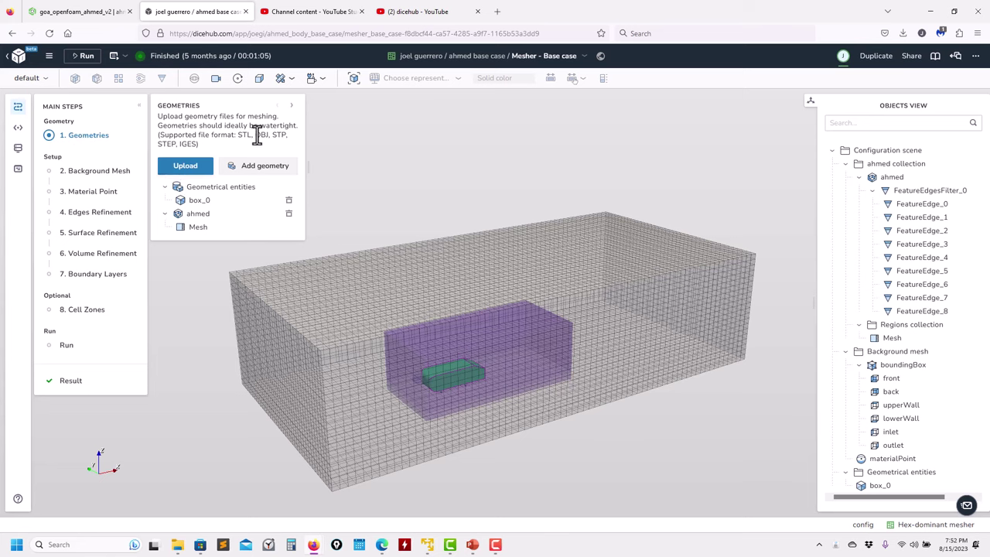
pyautogui.moveTo(254, 135); pyautogui.dragTo(285, 136)
pyautogui.click(187, 141)
pyautogui.moveTo(197, 144); pyautogui.dragTo(256, 134)
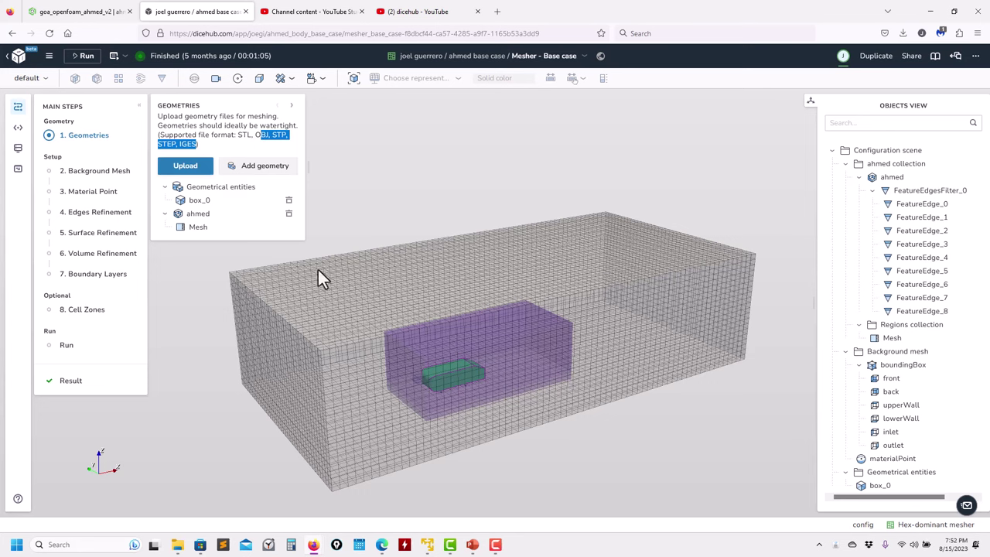
pyautogui.click(292, 361)
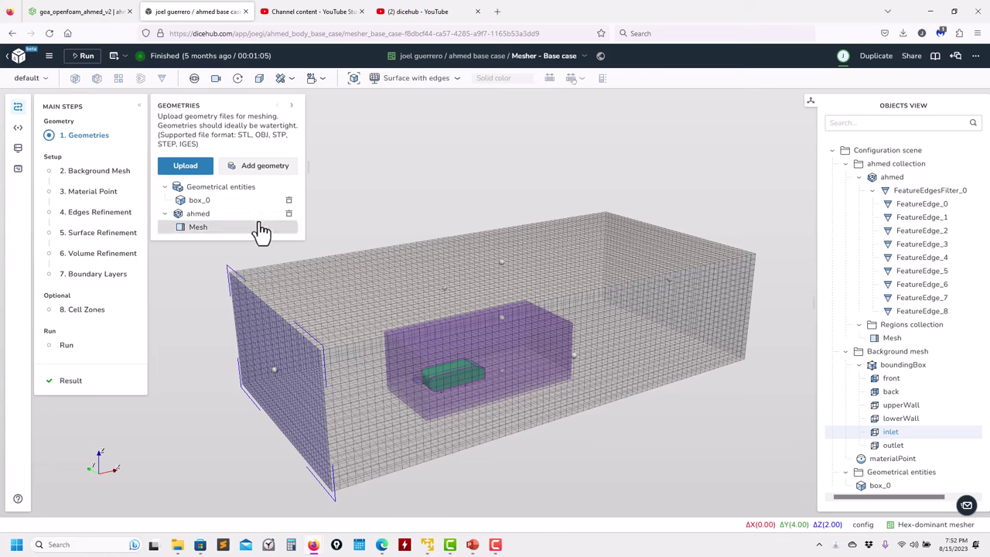
# Enlarge the background mesh bounding box to a minimum Y of about -3.17 m and a maximum Z of about 3.4 m
pyautogui.click(109, 179)
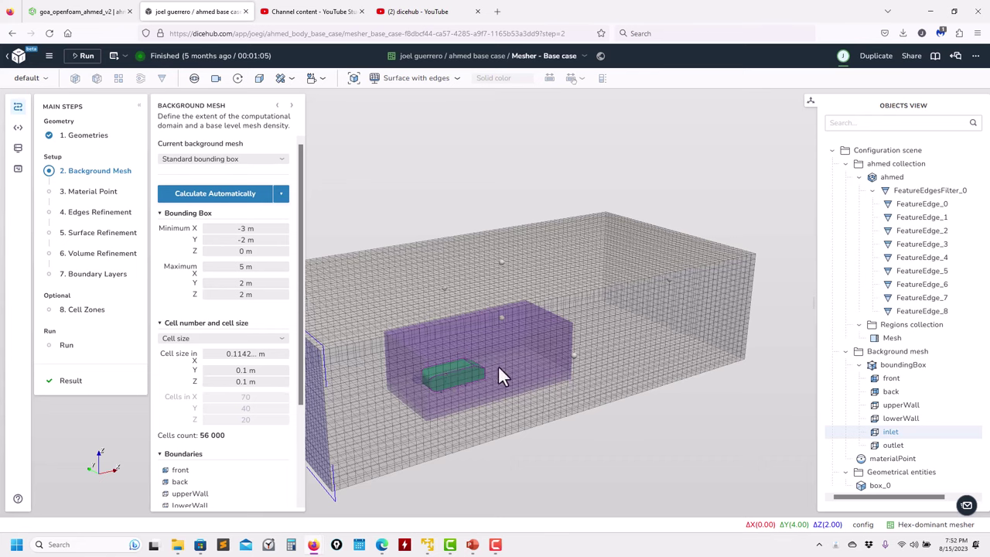
pyautogui.moveTo(577, 357); pyautogui.dragTo(521, 182)
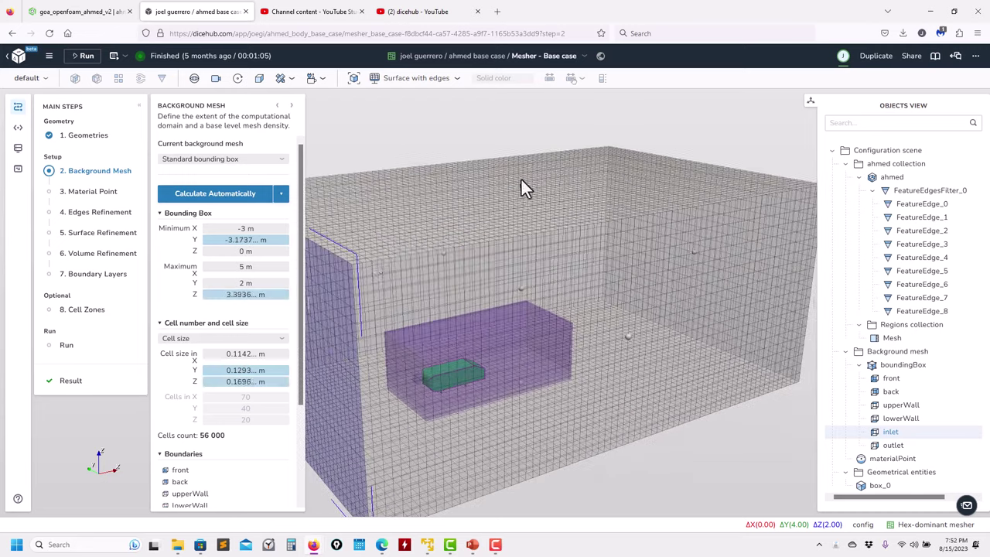
pyautogui.scroll(-3, 298, 387)
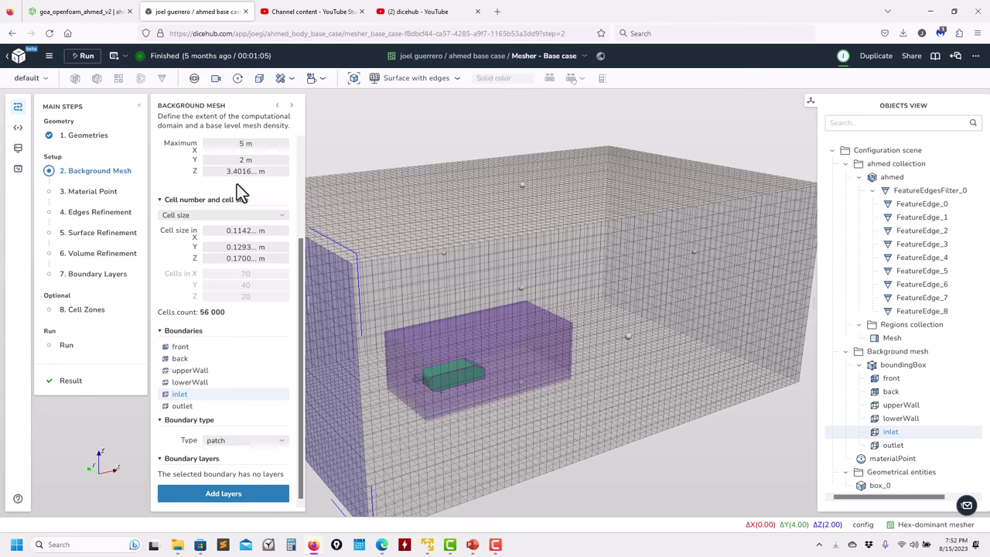
# Move the material point upstream of the refinement box to about X -1.53, Y -0.03, Z 1.02 m
pyautogui.click(120, 199)
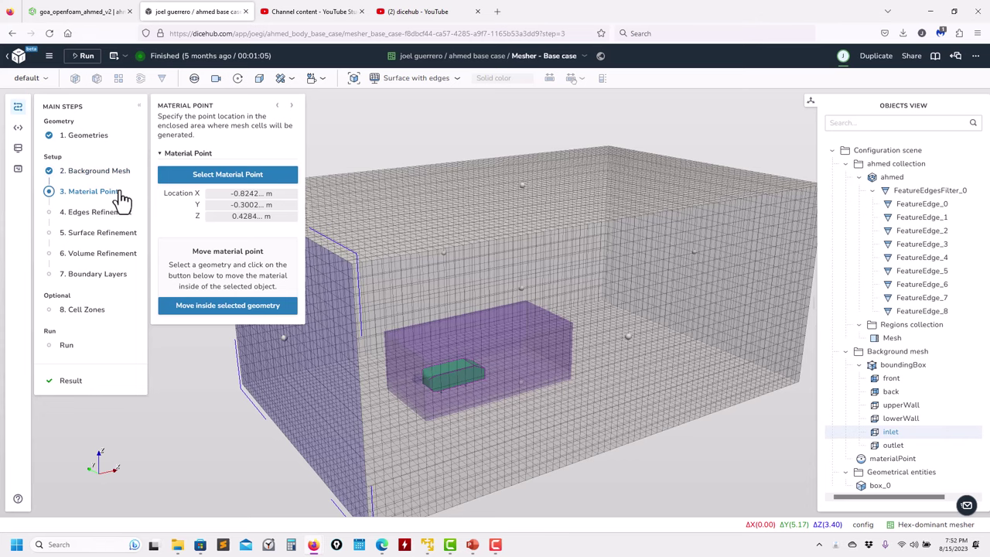
pyautogui.moveTo(670, 336); pyautogui.dragTo(331, 222)
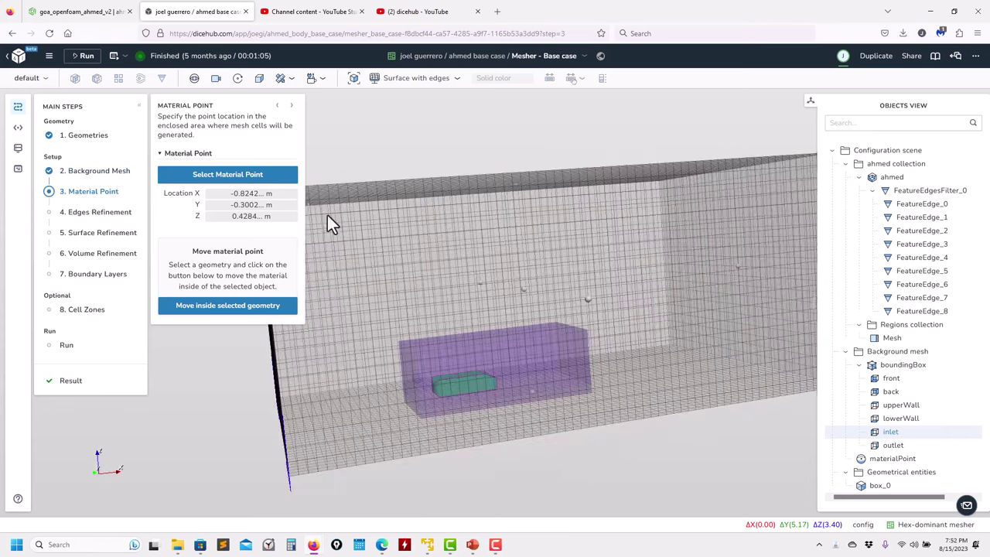
pyautogui.click(276, 176)
pyautogui.scroll(-10, 456, 353)
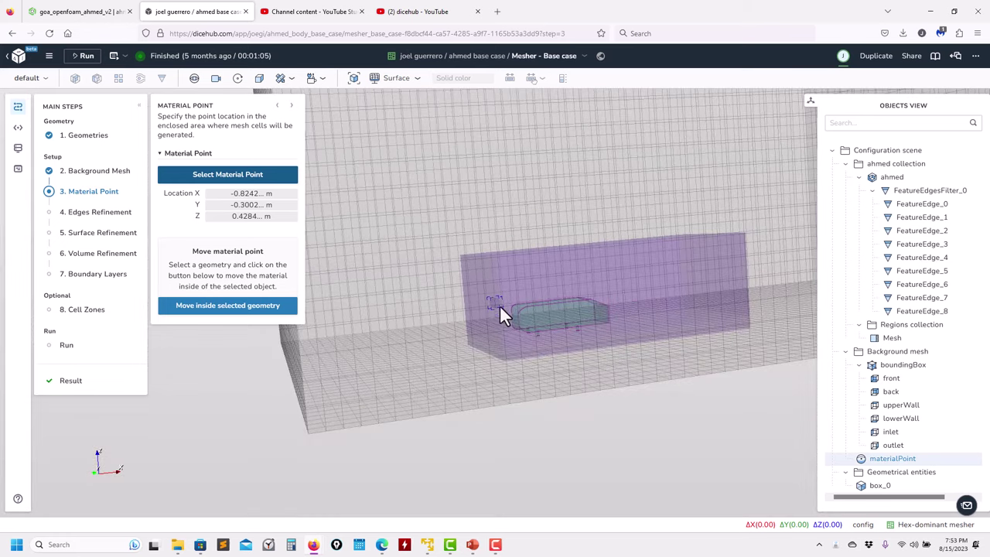
pyautogui.moveTo(500, 305)
pyautogui.mouseDown()
pyautogui.moveTo(420, 274)
pyautogui.moveTo(417, 262)
pyautogui.mouseUp()
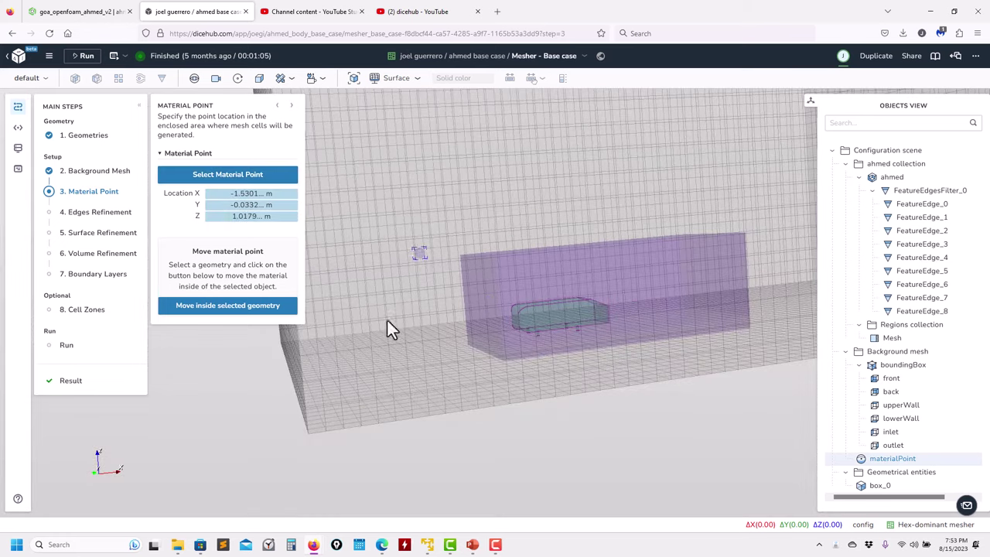
# Go to Edges Refinement and show the refinement level of the ahmed_FeatureEdges_0 eMesh file
pyautogui.moveTo(387, 320)
pyautogui.mouseDown()
pyautogui.moveTo(523, 328)
pyautogui.moveTo(410, 337)
pyautogui.moveTo(407, 347)
pyautogui.mouseUp()
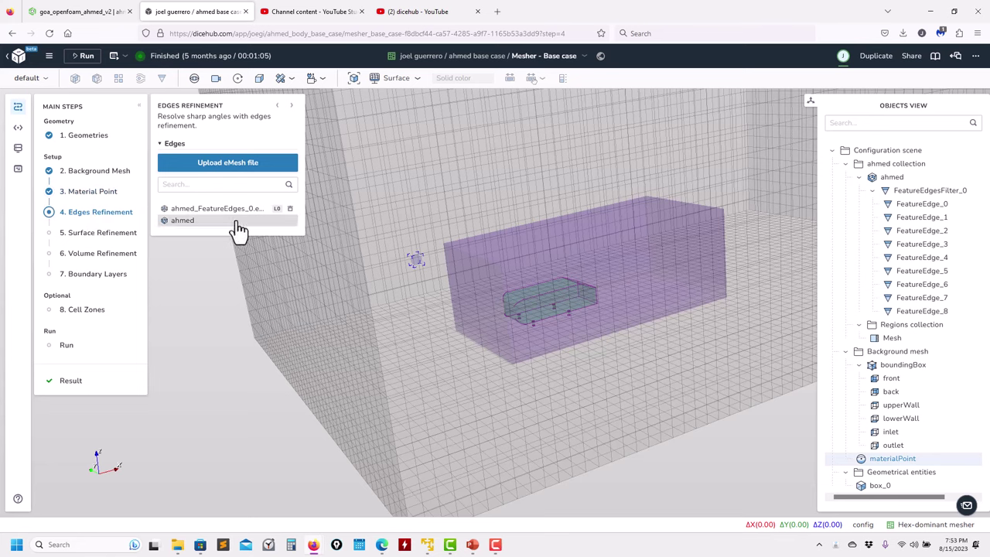
pyautogui.scroll(6, 592, 327)
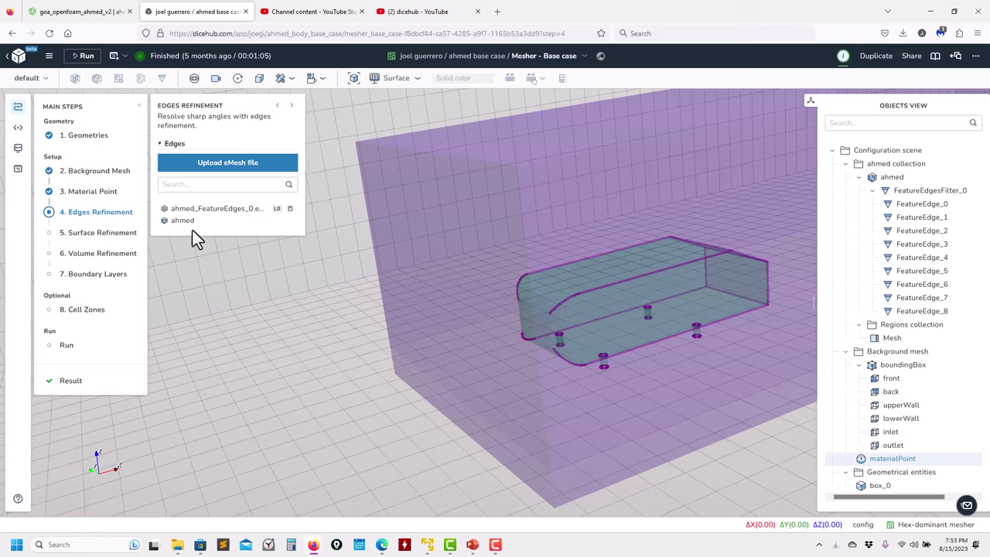
pyautogui.click(229, 217)
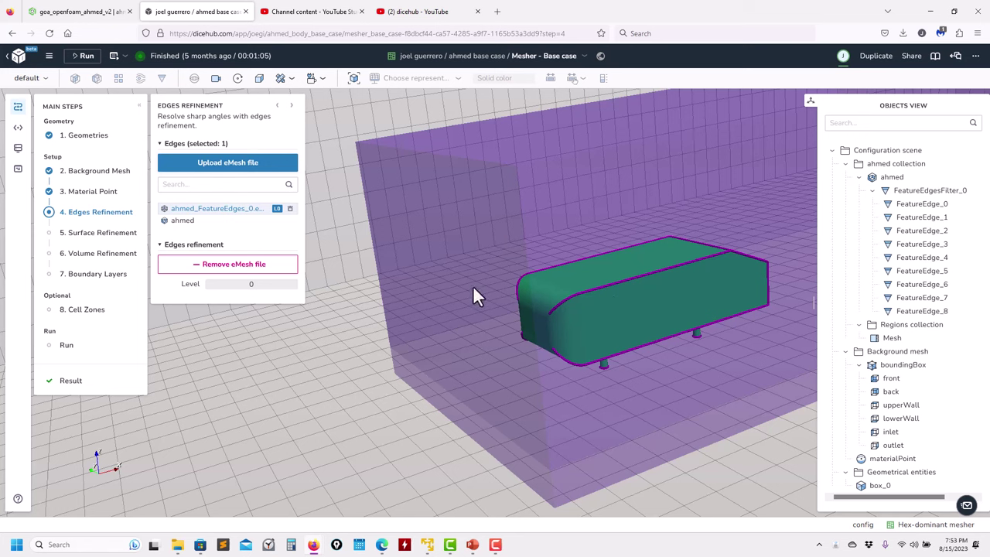
# Add a surface refinement to the Mesh region of the ahmed geometry
pyautogui.click(98, 240)
pyautogui.click(198, 202)
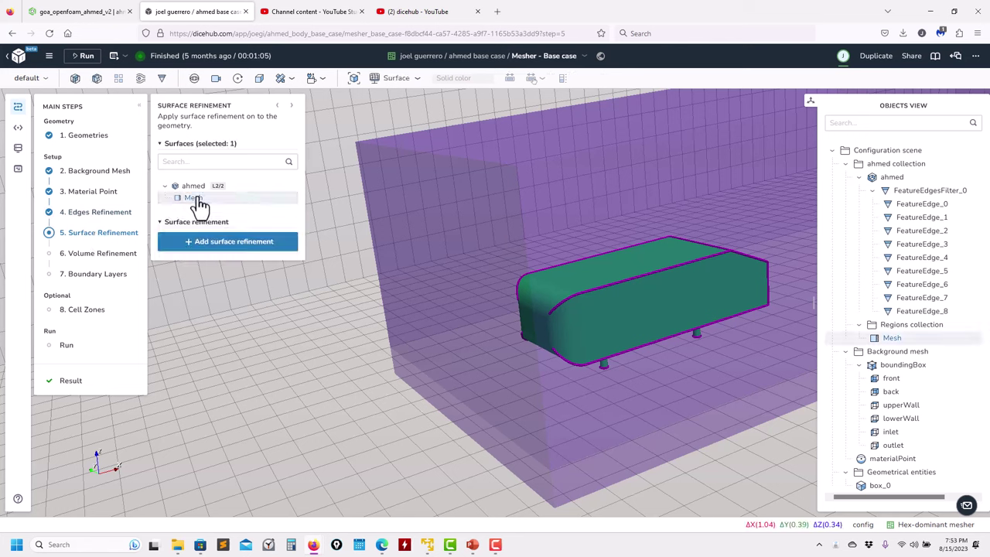
pyautogui.click(191, 239)
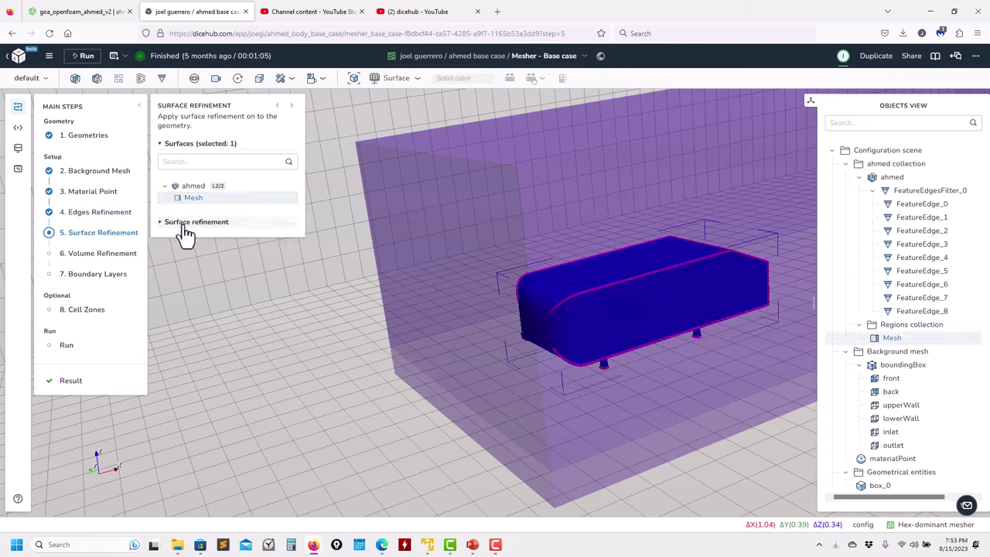
pyautogui.click(203, 222)
pyautogui.click(232, 242)
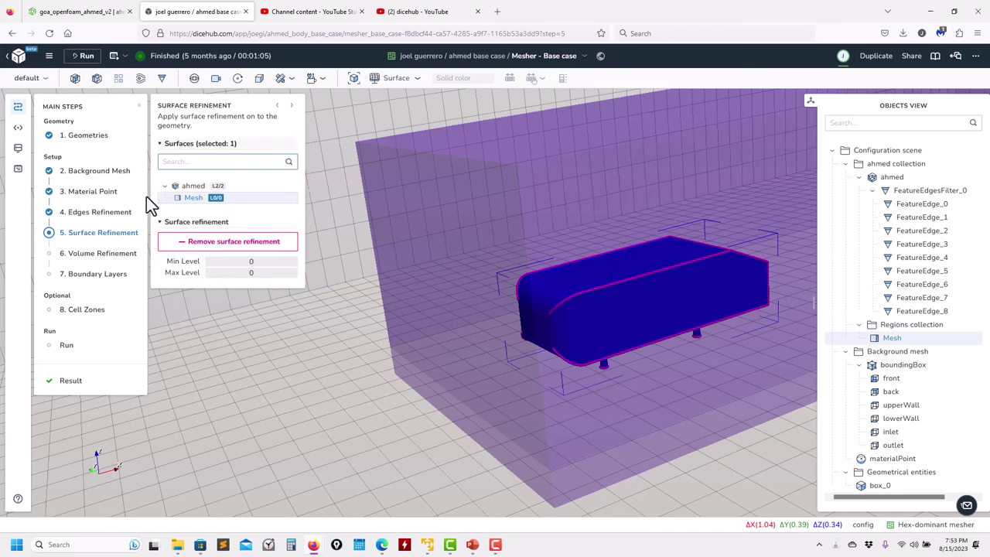
# Enlarge the box_0 volume refinement to about -1.28 minimum X, -0.95 minimum Y and 1.57 maximum Z
pyautogui.click(82, 255)
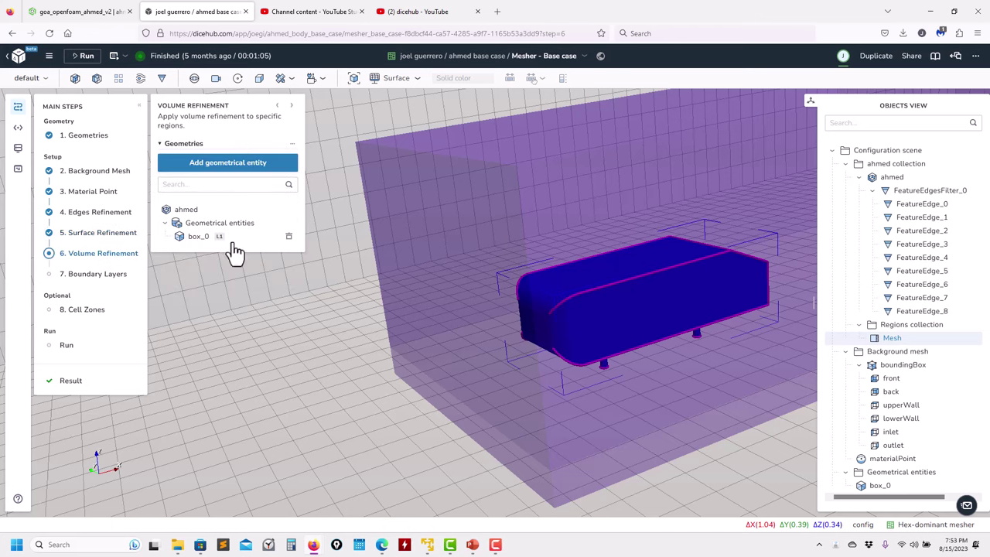
pyautogui.click(205, 238)
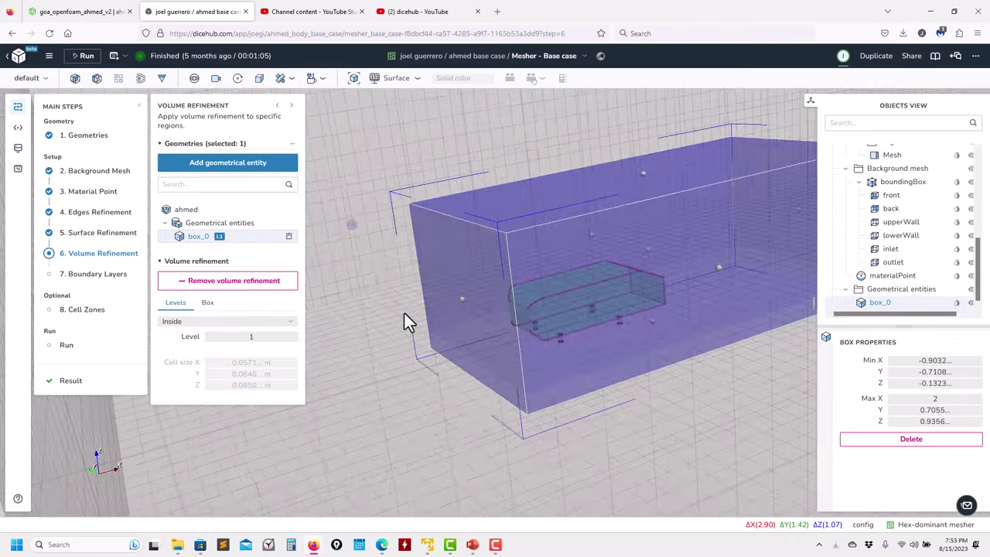
pyautogui.moveTo(620, 280); pyautogui.dragTo(651, 297)
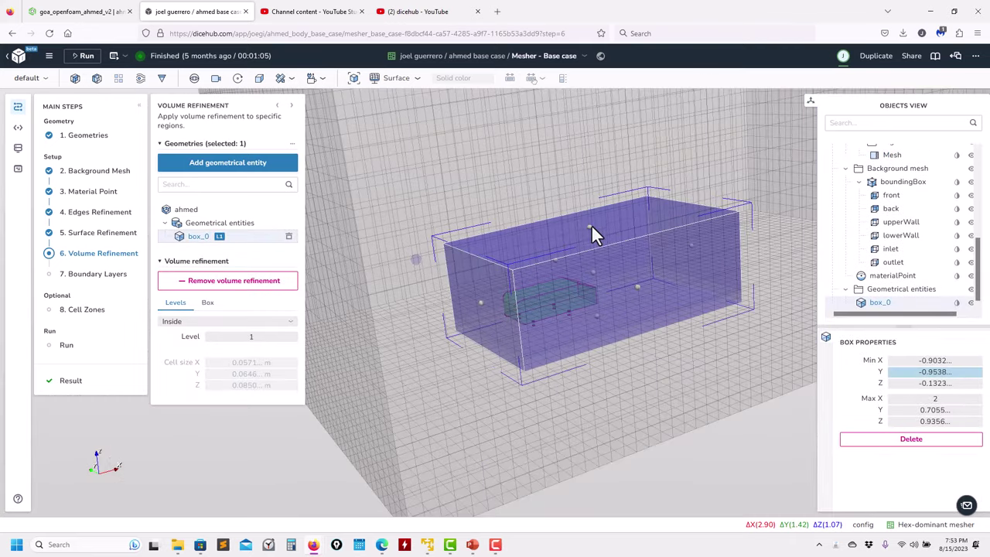
pyautogui.moveTo(591, 224); pyautogui.dragTo(446, 280)
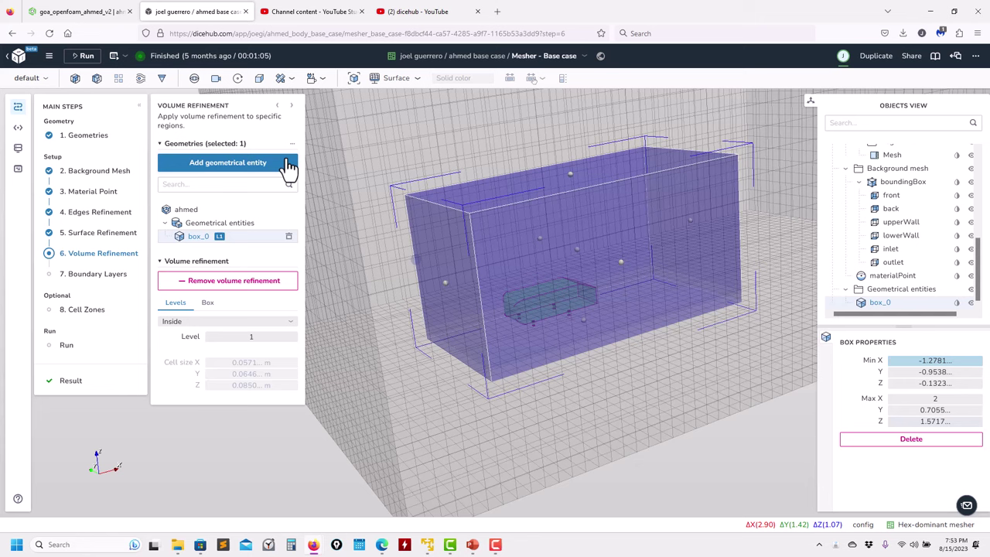
# Go to Boundary Layers and show the layer settings of the ahmed Mesh region
pyautogui.click(95, 275)
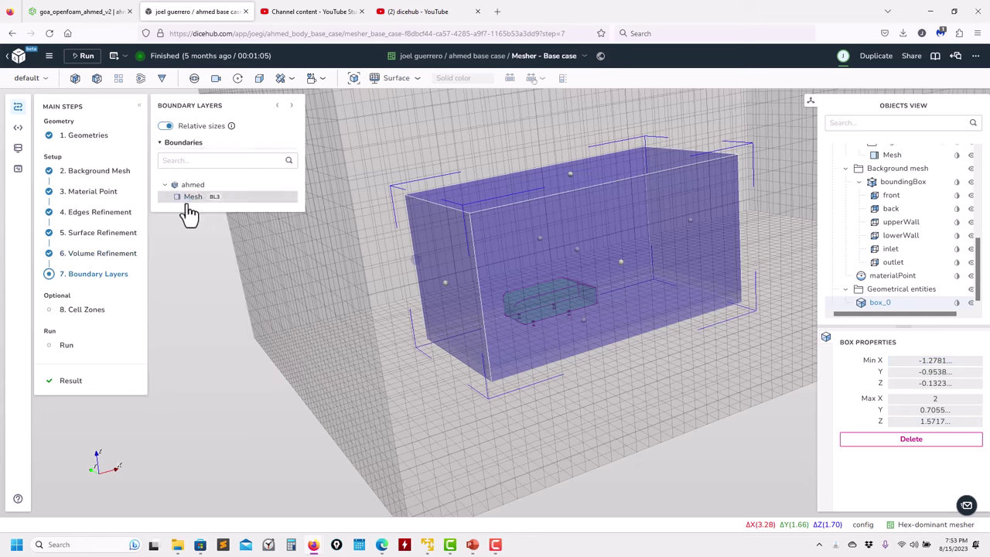
pyautogui.click(189, 198)
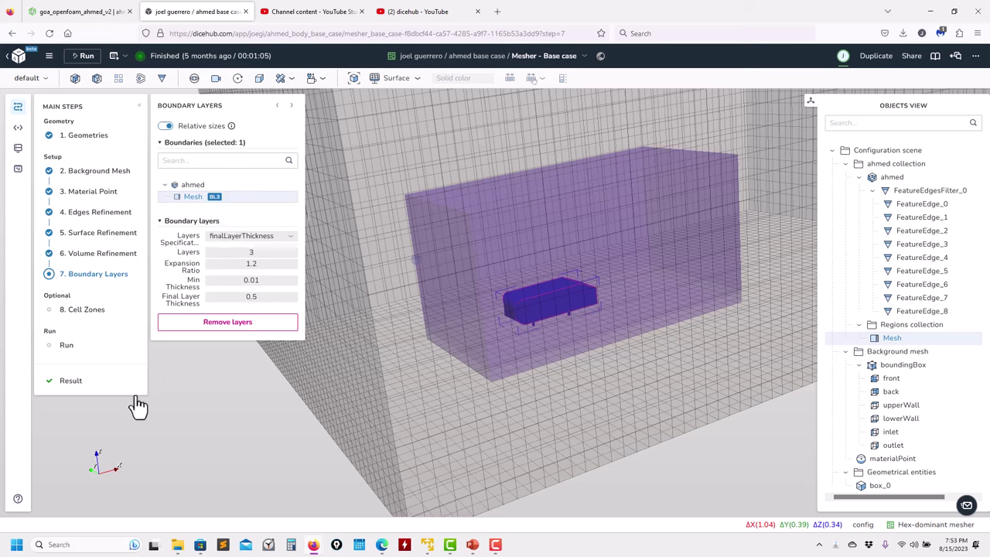
# Go through Cell Zones to the Run step and review the CPU machines available for the meshing run
pyautogui.click(83, 313)
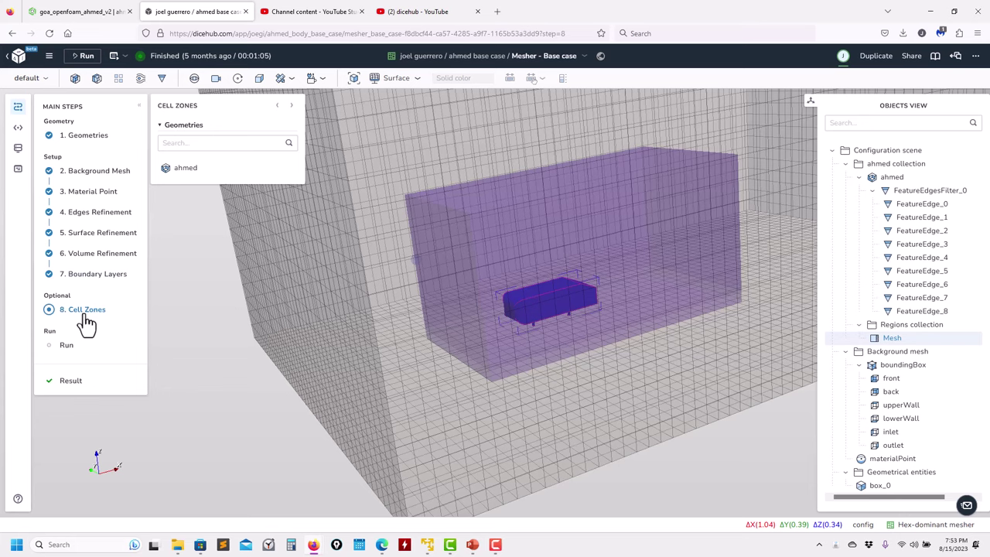
pyautogui.click(74, 347)
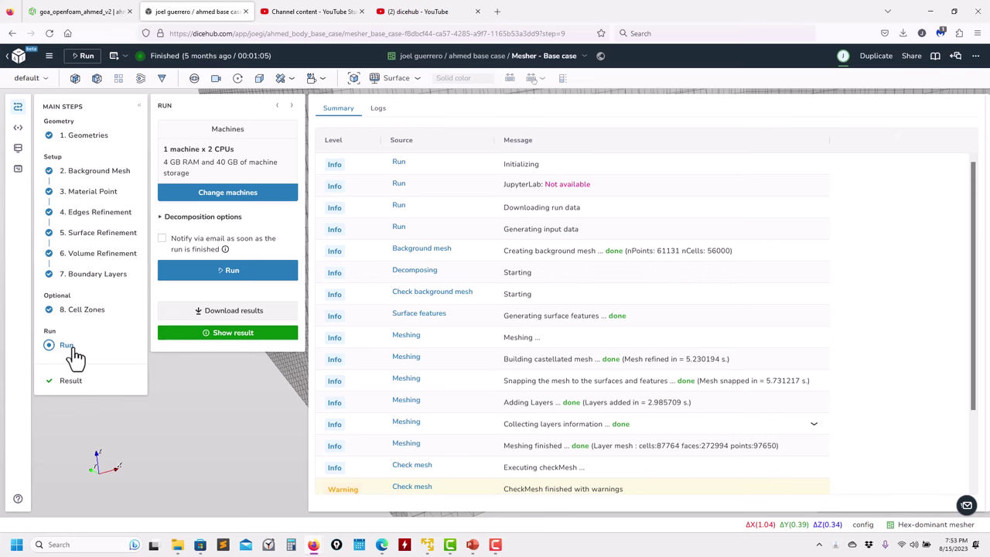
pyautogui.click(259, 193)
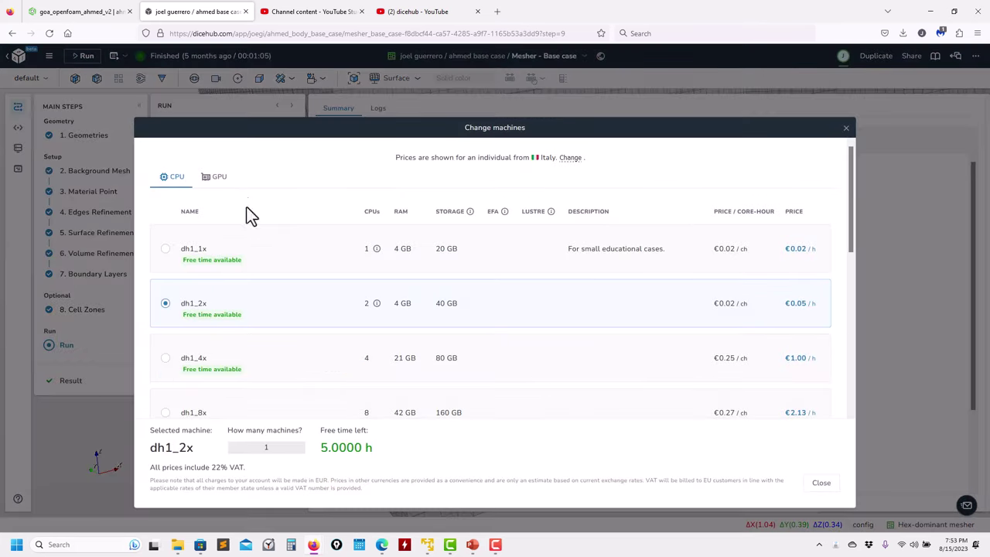
pyautogui.scroll(-5, 343, 327)
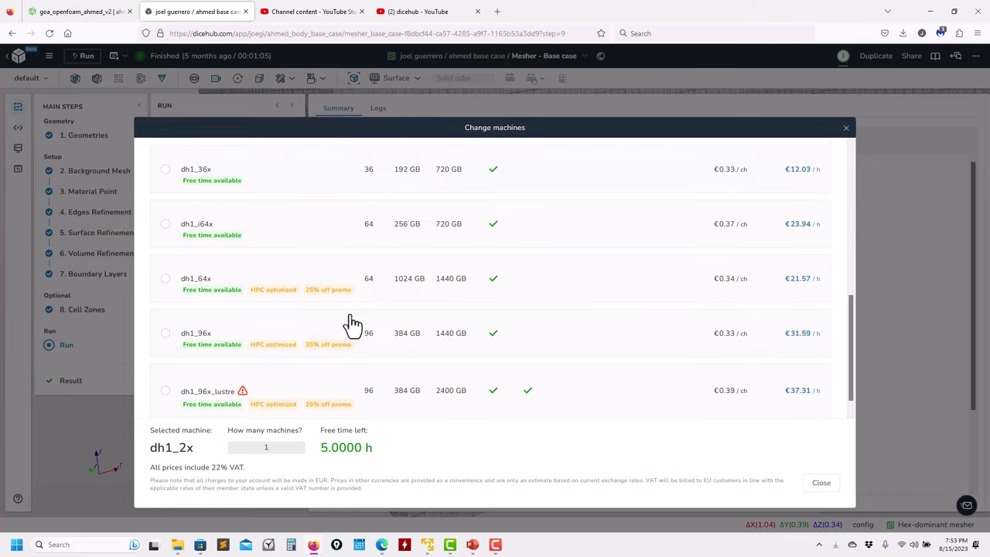
pyautogui.scroll(5, 814, 169)
pyautogui.click(846, 128)
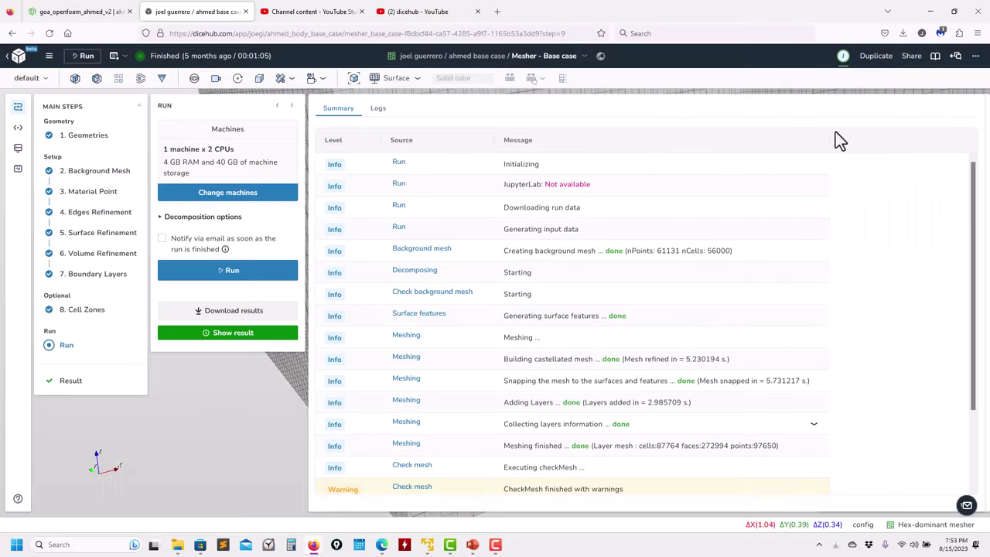
# Load the meshing results and pass them to a new application based on the Incompressible transient fluid flow template
pyautogui.click(72, 383)
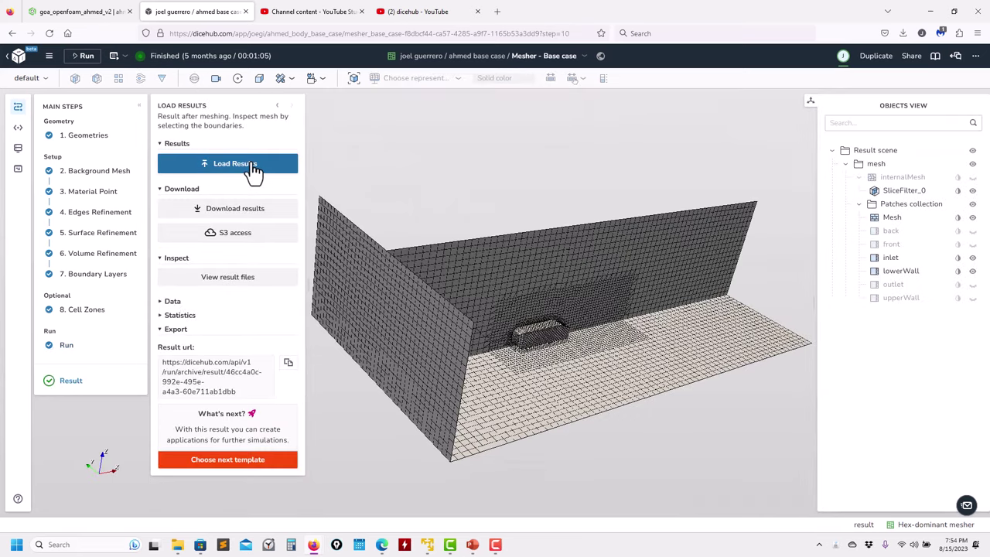
pyautogui.click(254, 166)
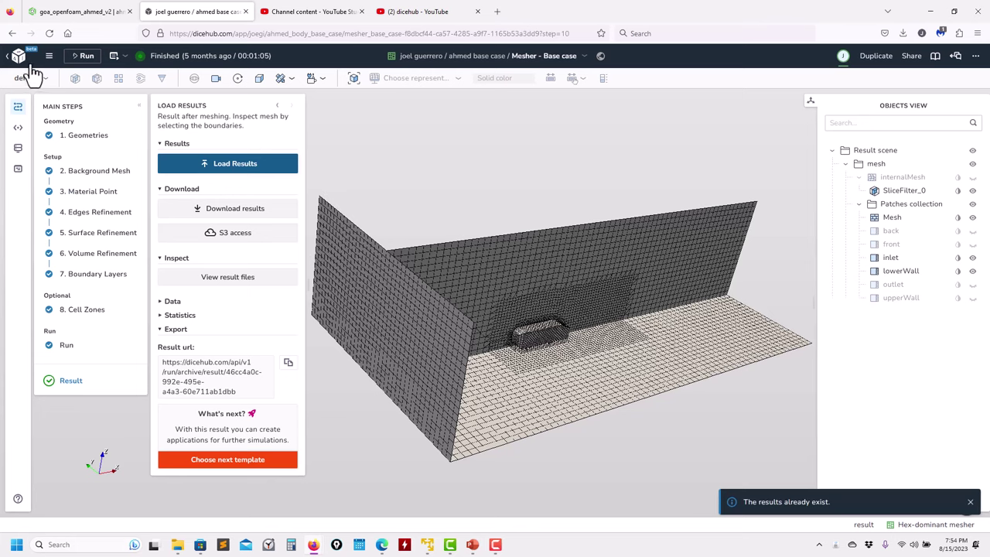
pyautogui.click(240, 464)
pyautogui.scroll(-3, 509, 270)
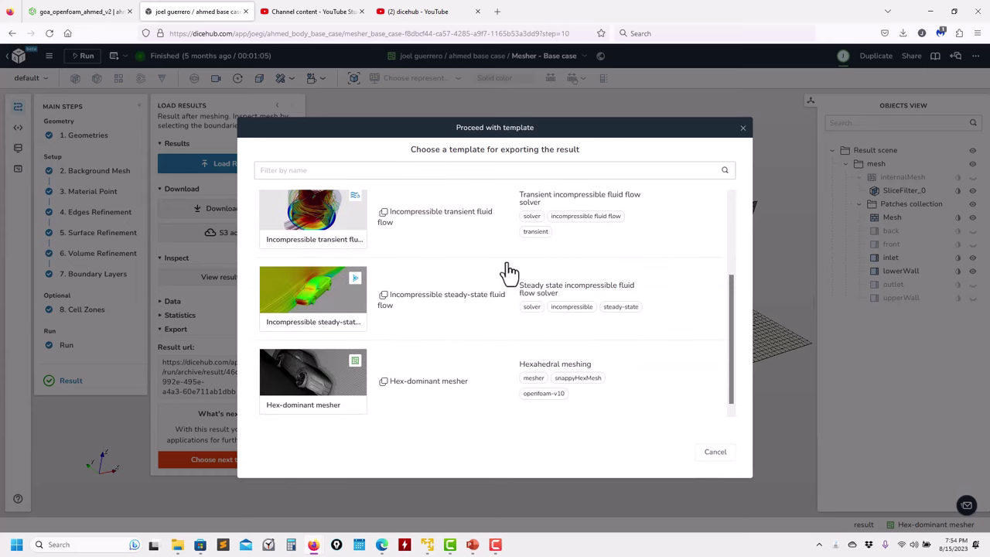
pyautogui.click(458, 217)
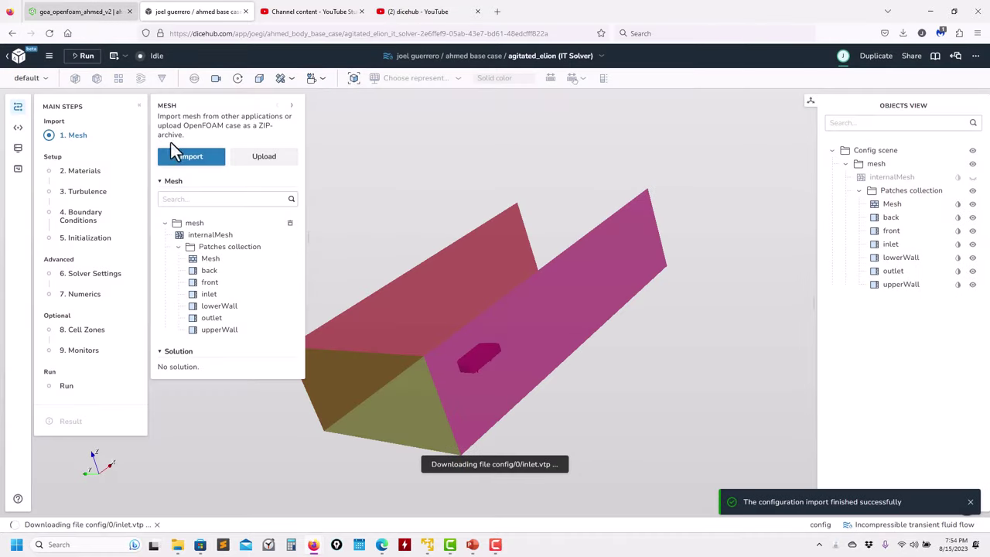
# Go through the solver's setup steps, from Materials and Boundary Conditions to Numerics, Cell Zones, Run and Monitors
pyautogui.click(83, 172)
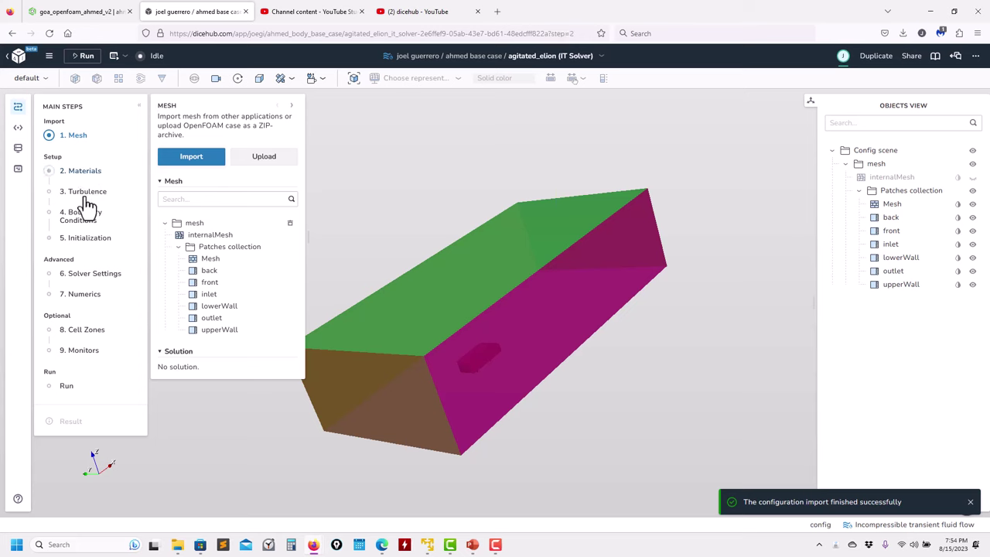
pyautogui.click(79, 218)
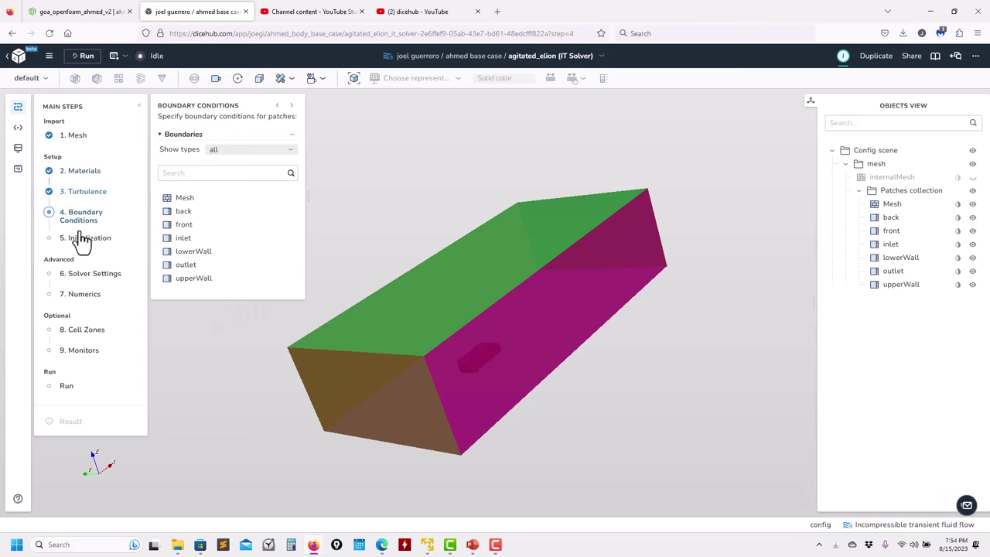
pyautogui.click(80, 297)
pyautogui.click(84, 334)
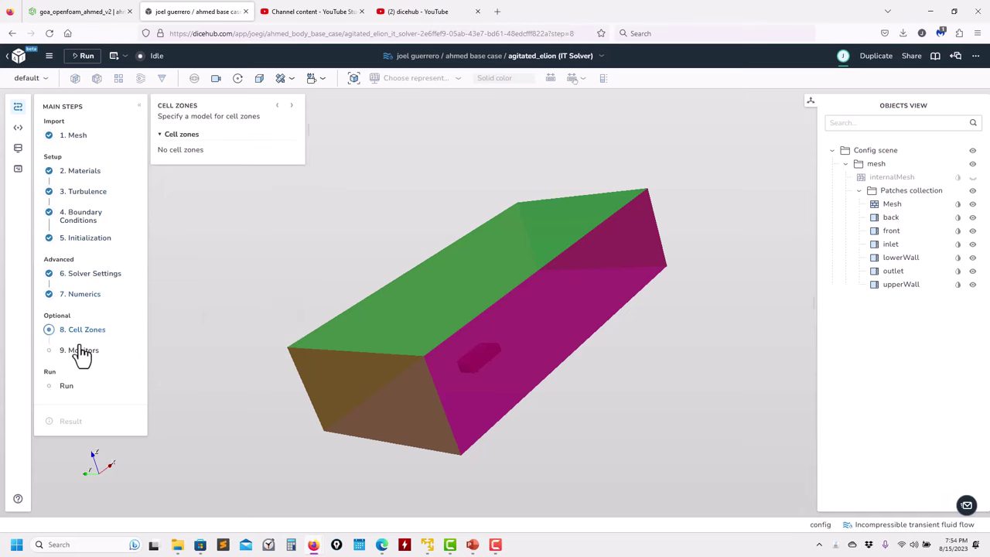
pyautogui.click(67, 386)
pyautogui.click(84, 352)
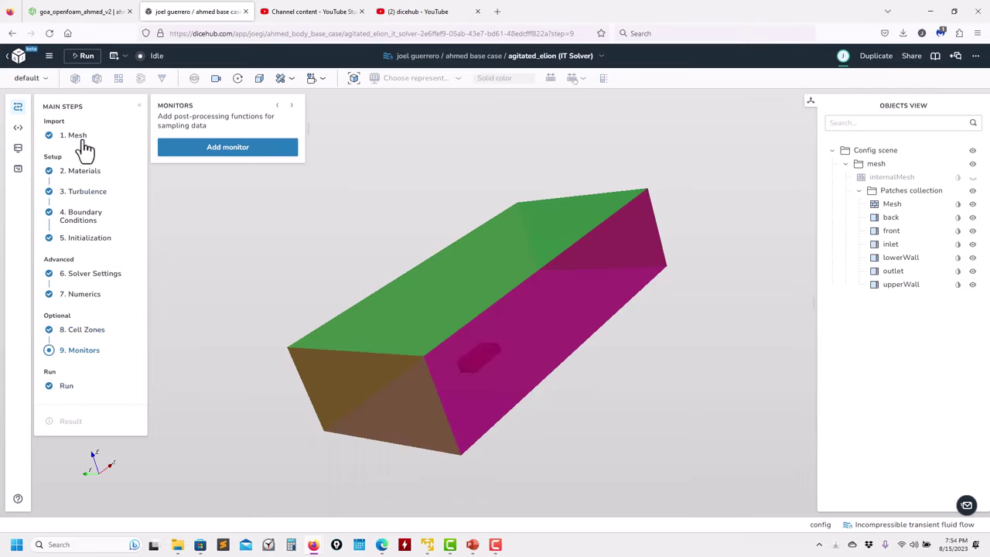
# Return to the Mesh step and inspect the imported Ahmed body mesh in the 3D view
pyautogui.click(77, 136)
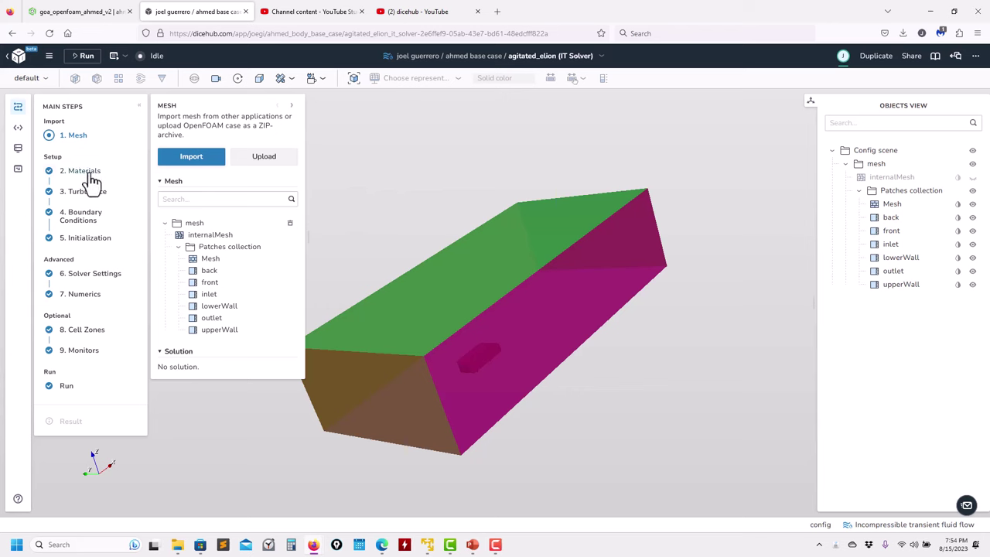
pyautogui.moveTo(401, 209); pyautogui.dragTo(451, 245)
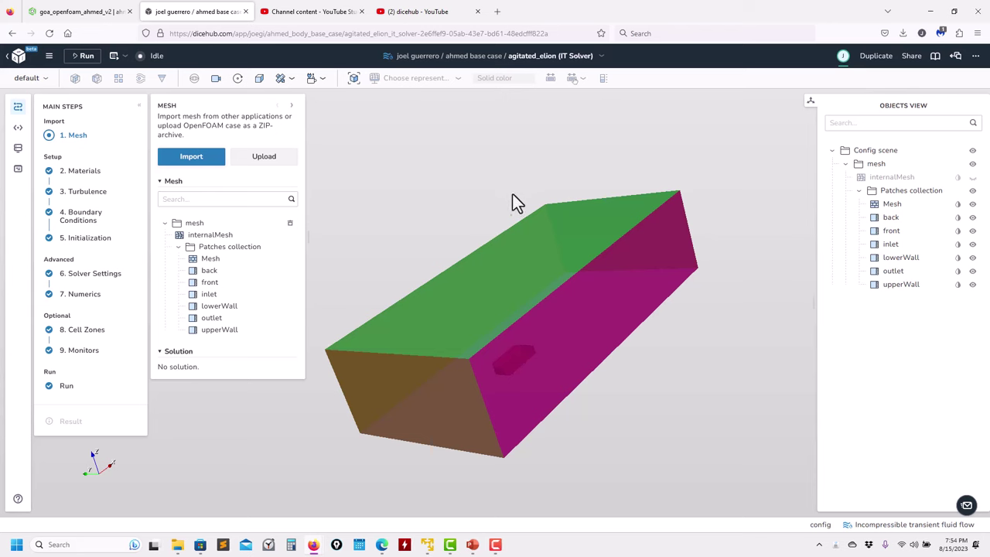
pyautogui.moveTo(513, 195); pyautogui.dragTo(438, 192)
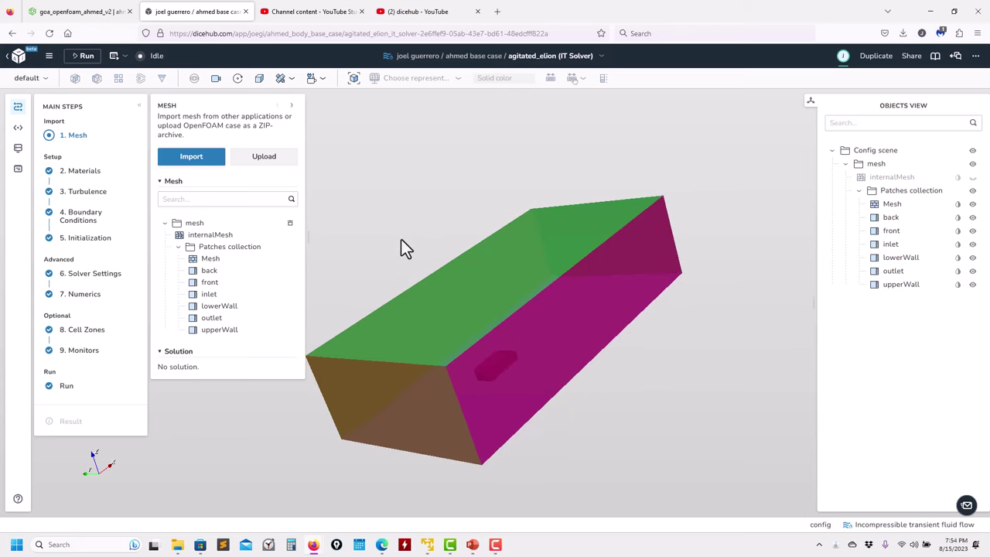
pyautogui.moveTo(405, 285); pyautogui.dragTo(440, 258)
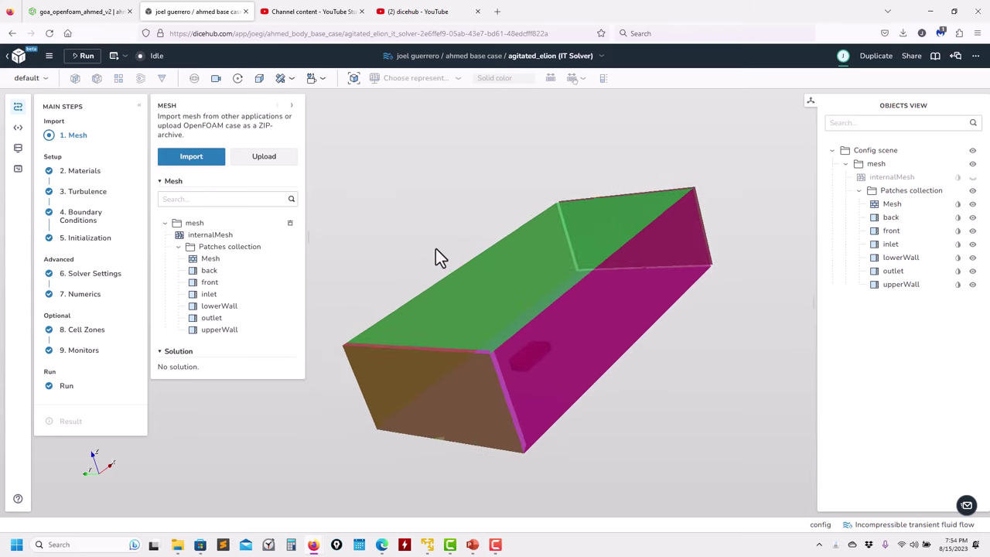
# Switch to the dicehub playlist on YouTube
pyautogui.click(423, 18)
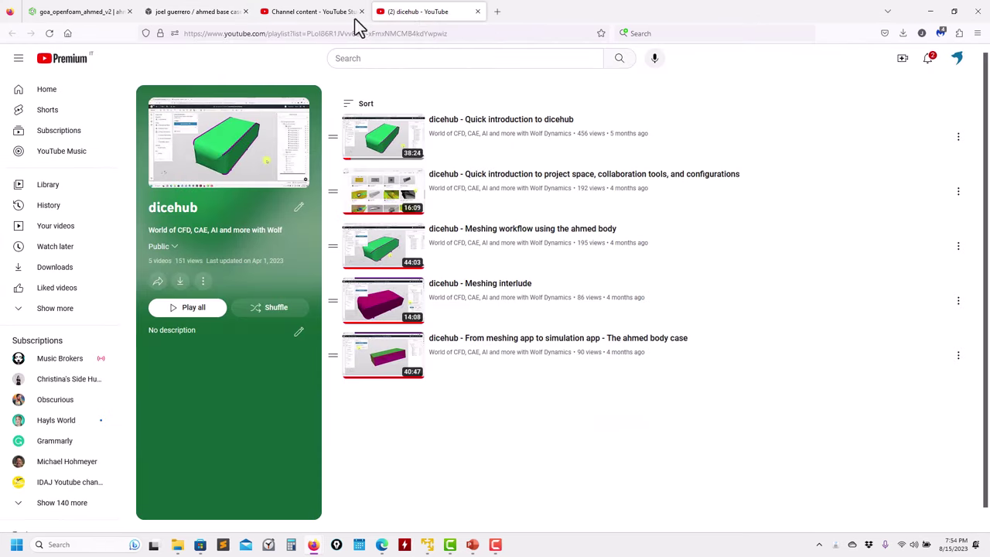